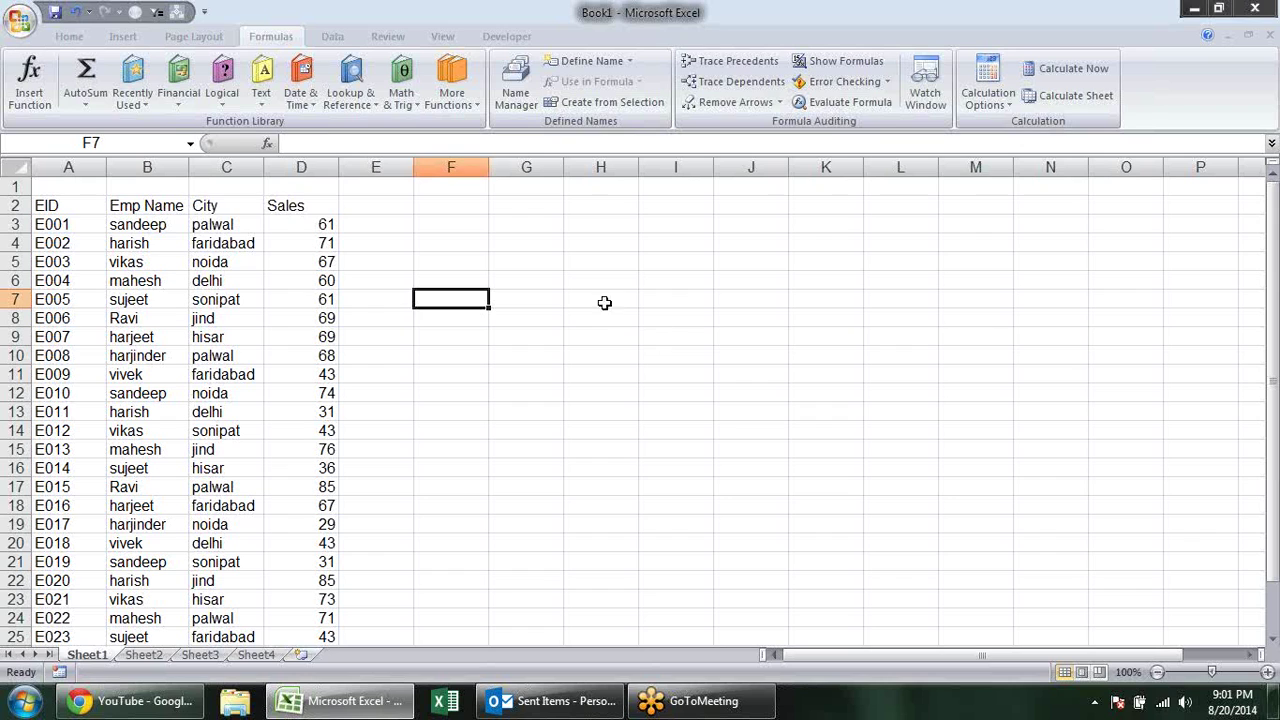
Copy the employee table headers from A2:D2 into G2:J2.
{"action": "left_click_drag", "start_coordinate": [82, 205], "coordinate": [333, 204]}
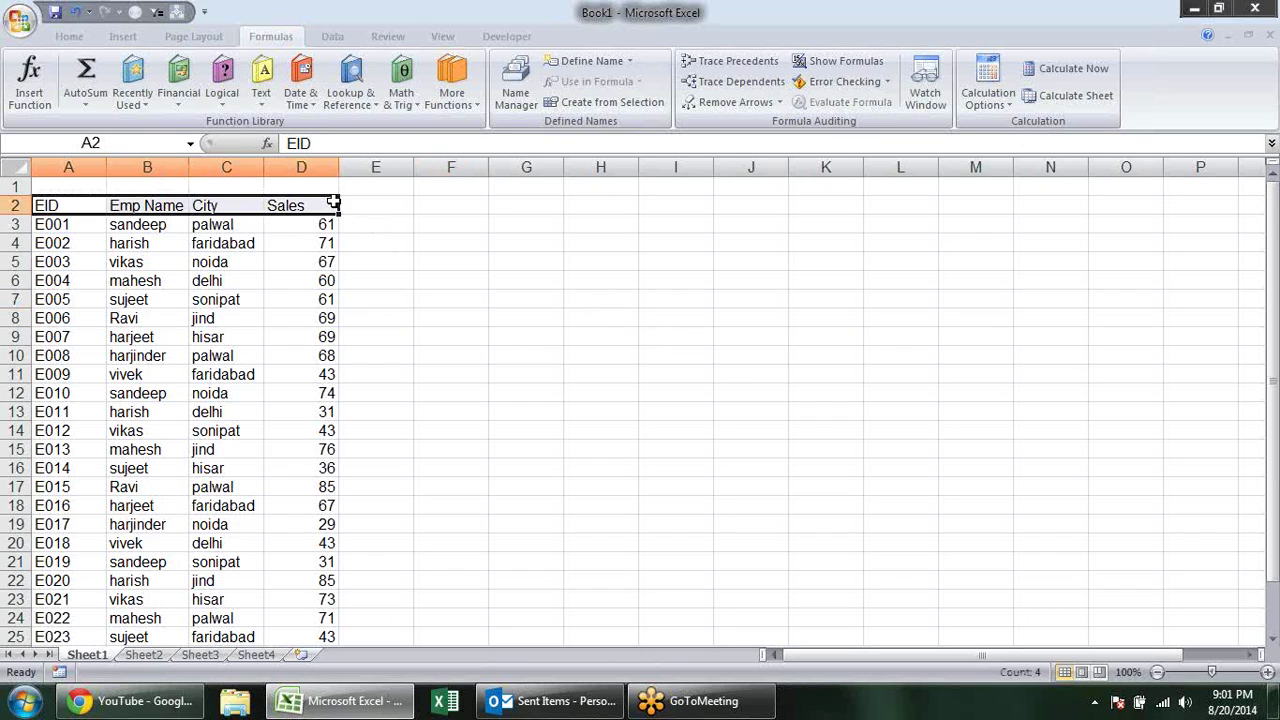
{"action": "key", "text": "ctrl+c"}
{"action": "left_click", "coordinate": [536, 205]}
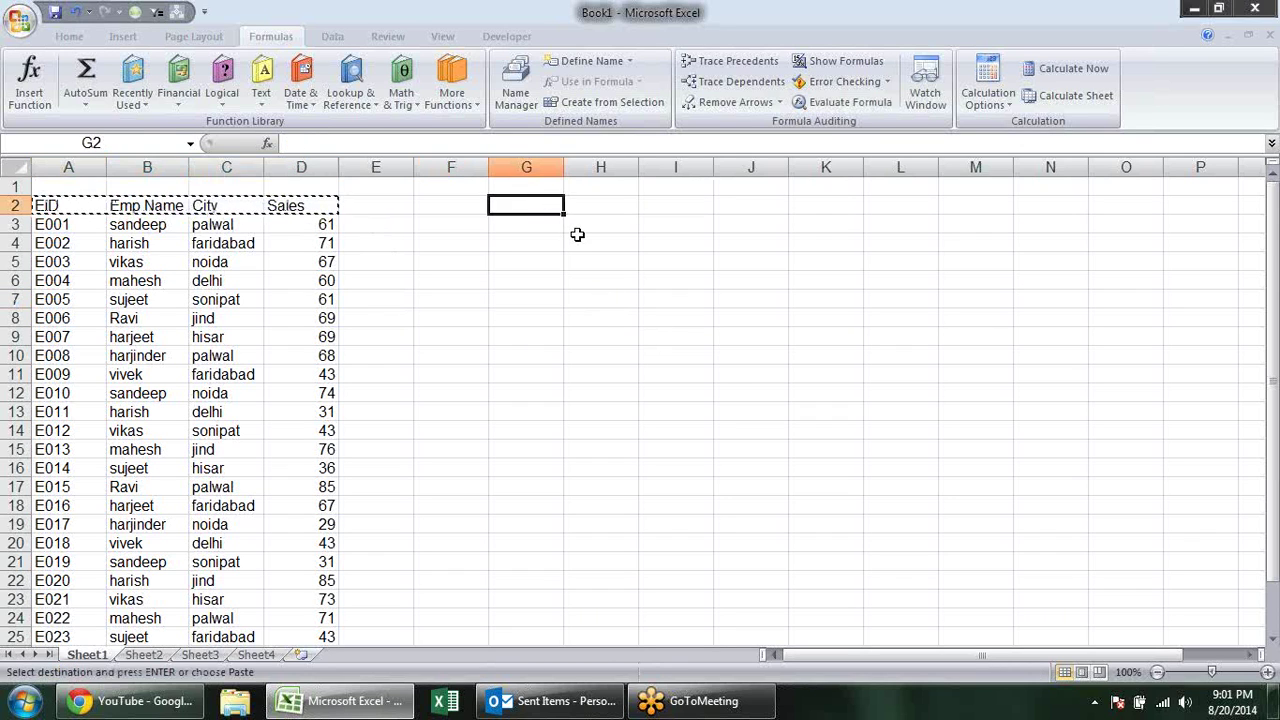
{"action": "key", "text": "Return"}
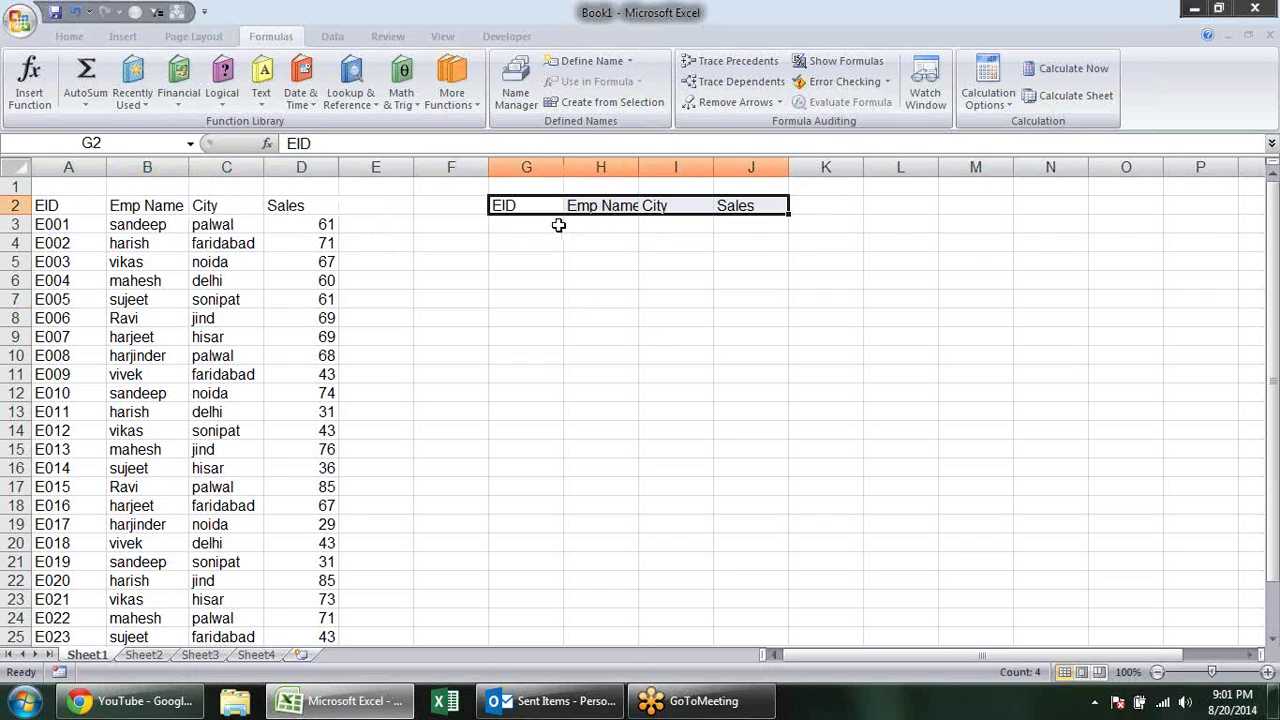
{"action": "left_click", "coordinate": [558, 226]}
Copy employee IDs E005, E010, E014 and E019 from A7, A12, A16 and A21 into G3:G6.
{"action": "left_click", "coordinate": [50, 300]}
{"action": "left_click", "coordinate": [64, 395], "text": "ctrl"}
{"action": "left_click", "coordinate": [55, 467], "text": "ctrl"}
{"action": "left_click", "coordinate": [54, 557], "text": "ctrl"}
{"action": "key", "text": "ctrl+c"}
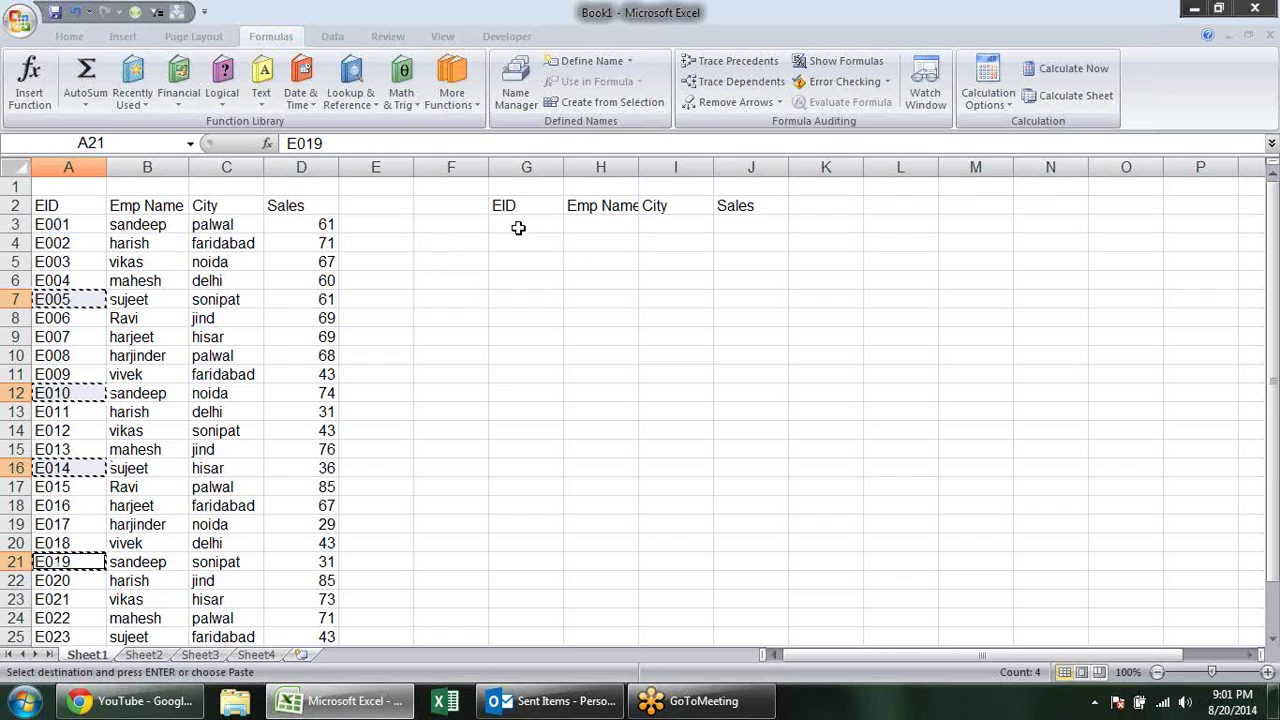
{"action": "left_click", "coordinate": [518, 228]}
{"action": "key", "text": "ctrl+v"}
{"action": "left_click", "coordinate": [605, 221]}
{"action": "key", "text": "Escape"}
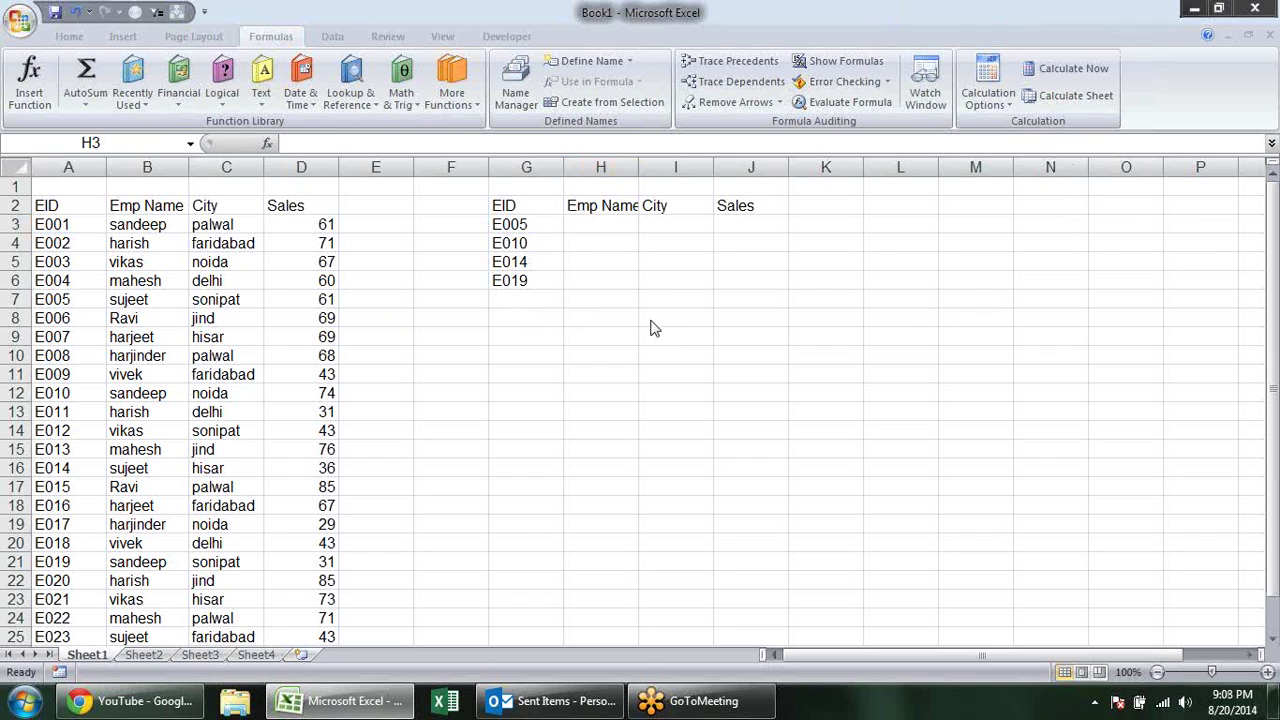
{"action": "left_click", "coordinate": [597, 225]}
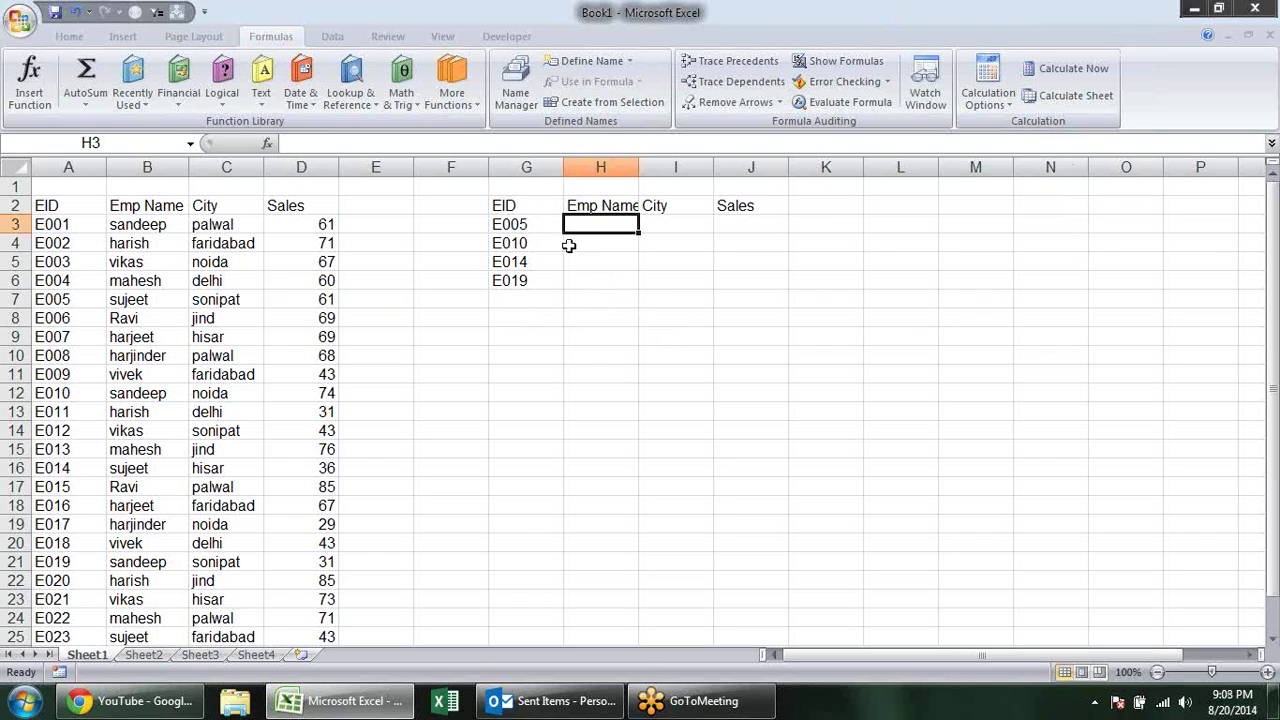
{"action": "type", "text": "=vlo"}
{"action": "key", "text": "Tab"}
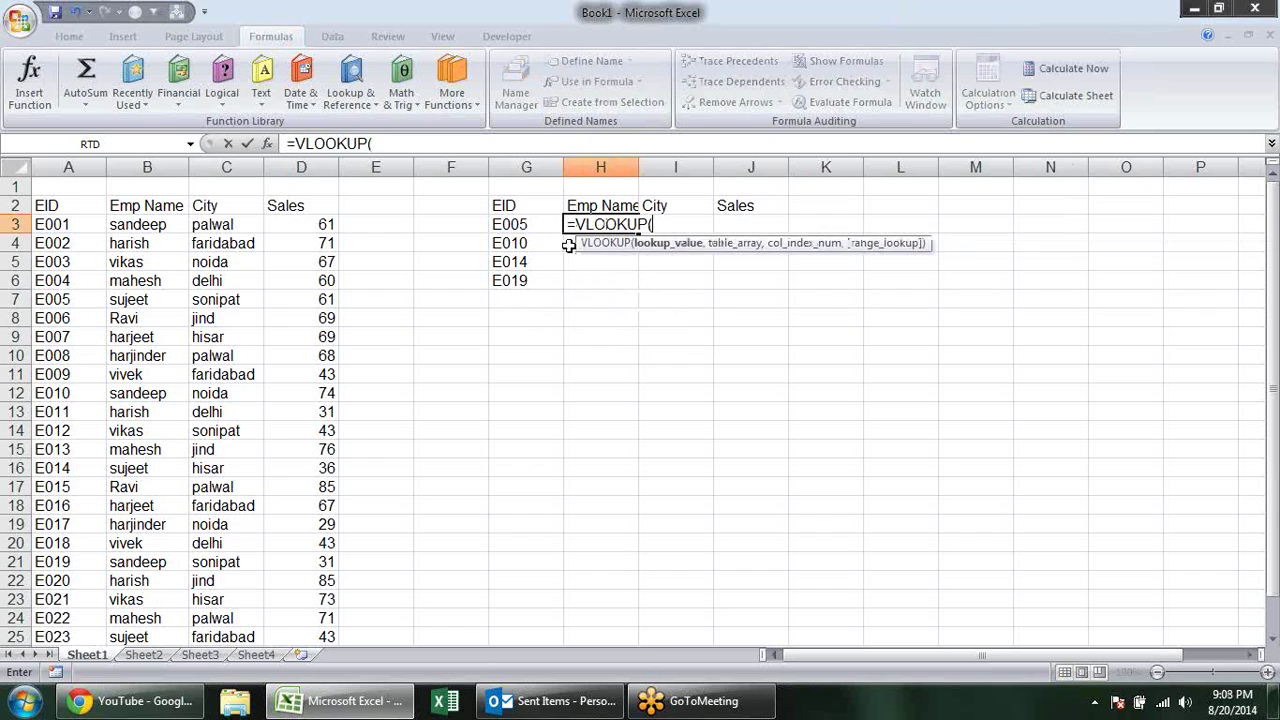
{"action": "left_click", "coordinate": [522, 225]}
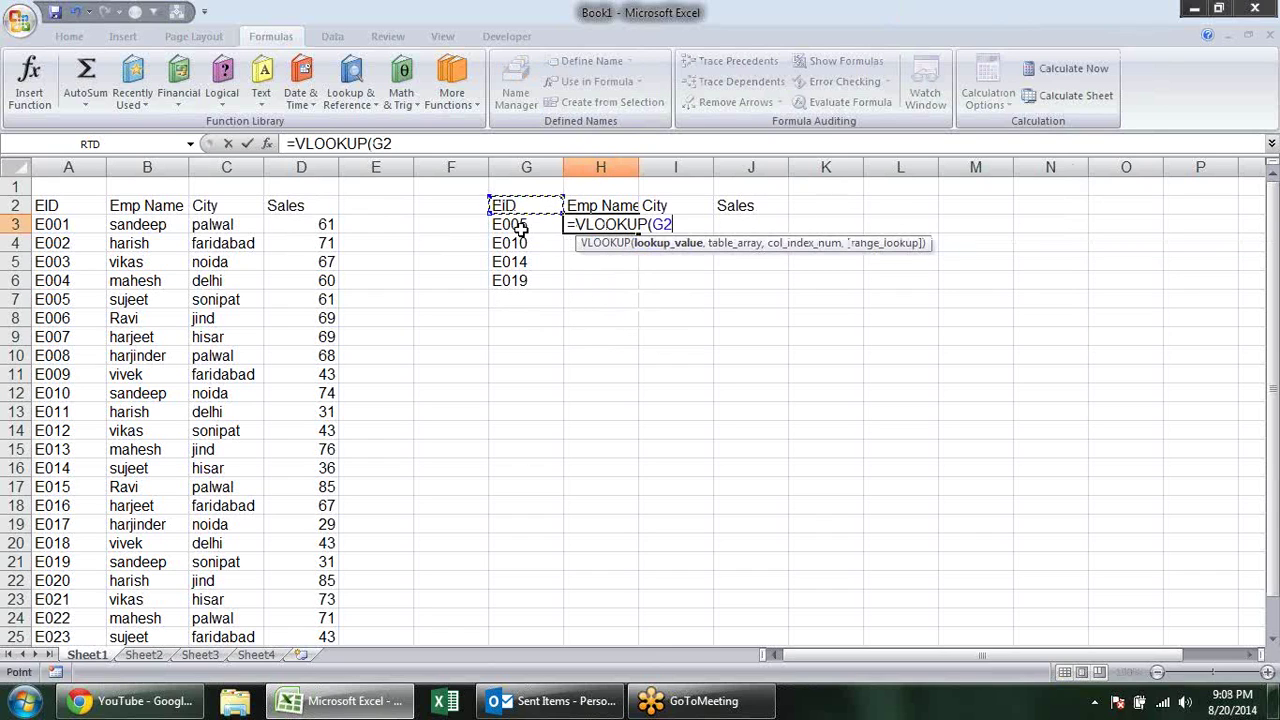
{"action": "type", "text": ","}
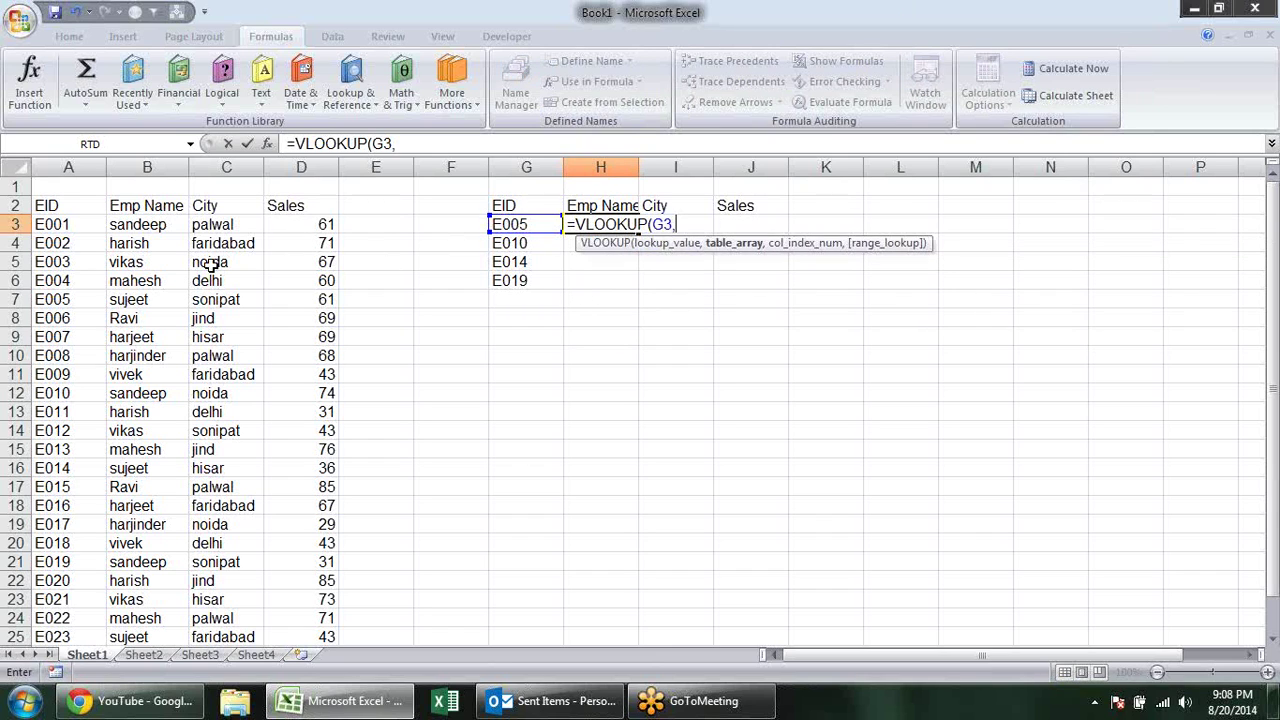
{"action": "left_click_drag", "start_coordinate": [75, 165], "coordinate": [301, 166]}
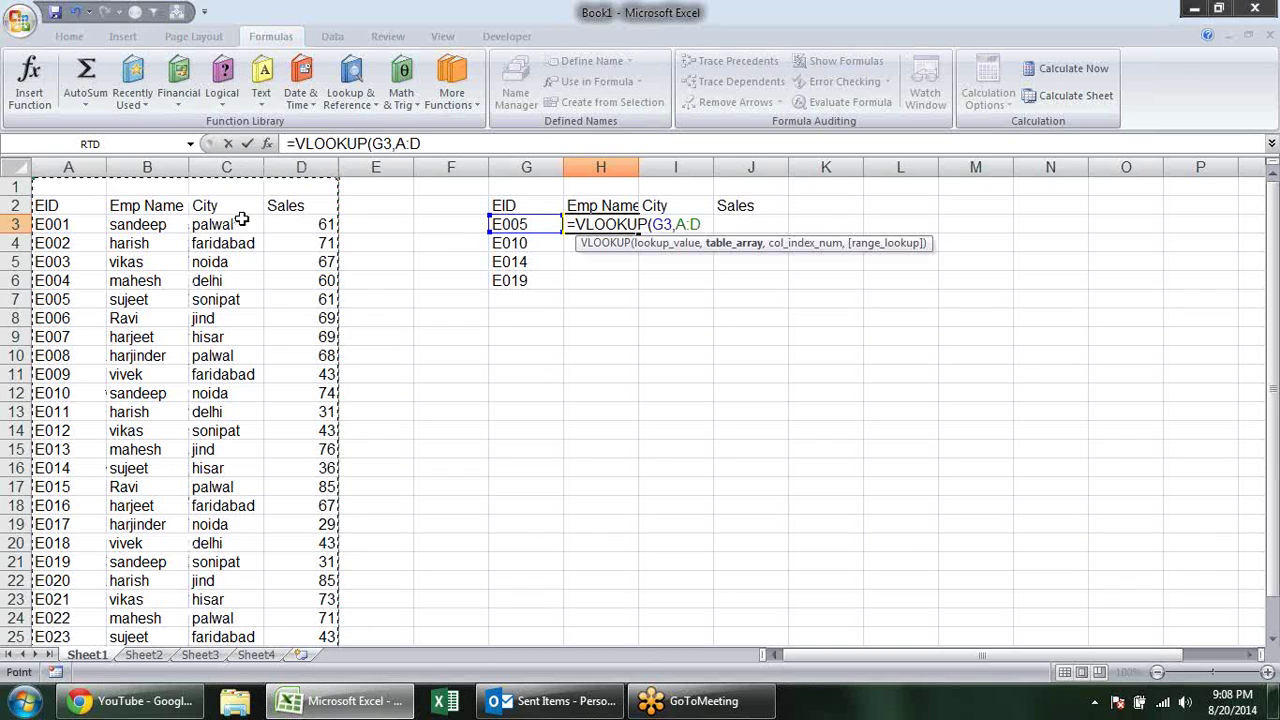
{"action": "left_click", "coordinate": [668, 248]}
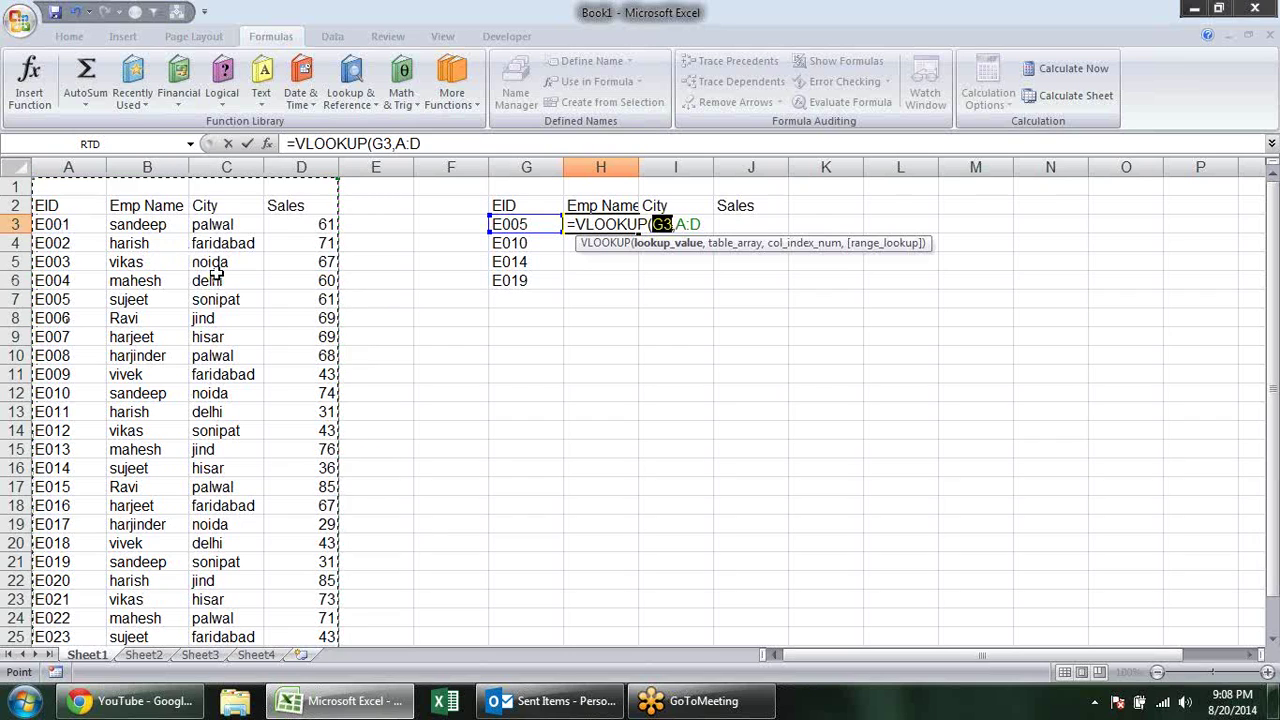
{"action": "left_click_drag", "start_coordinate": [146, 167], "coordinate": [329, 178]}
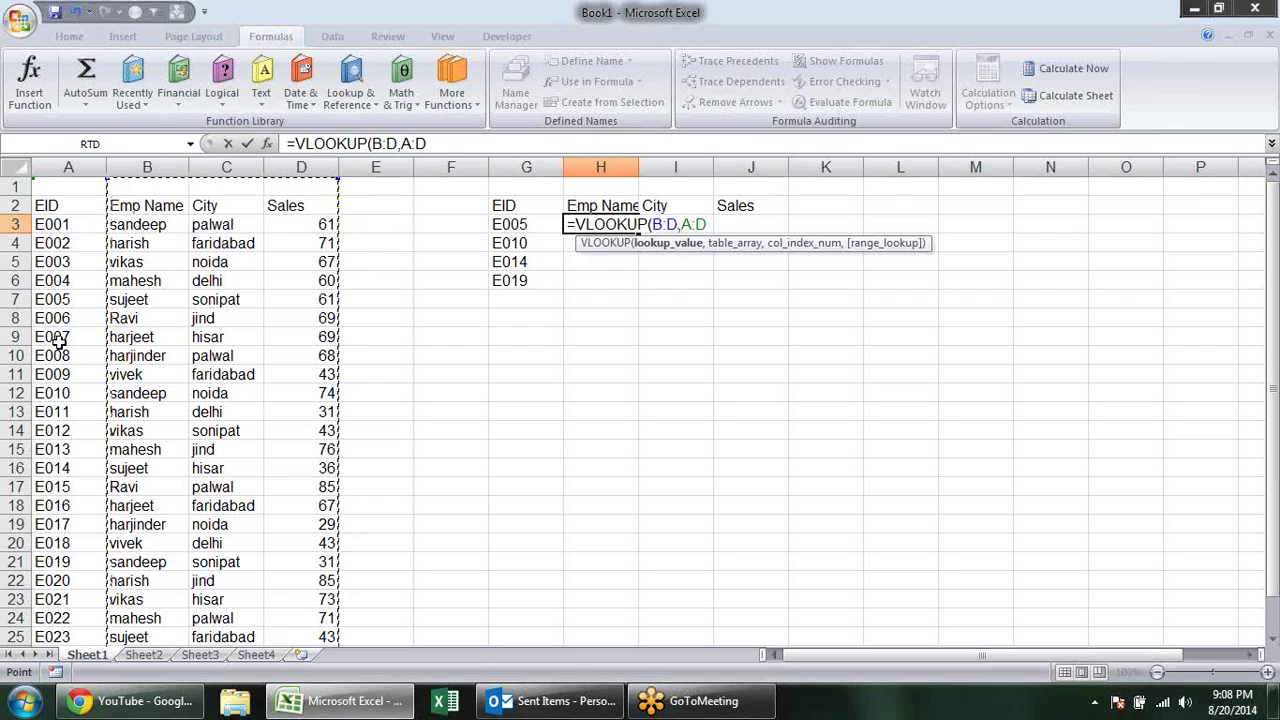
{"action": "key", "text": "Escape"}
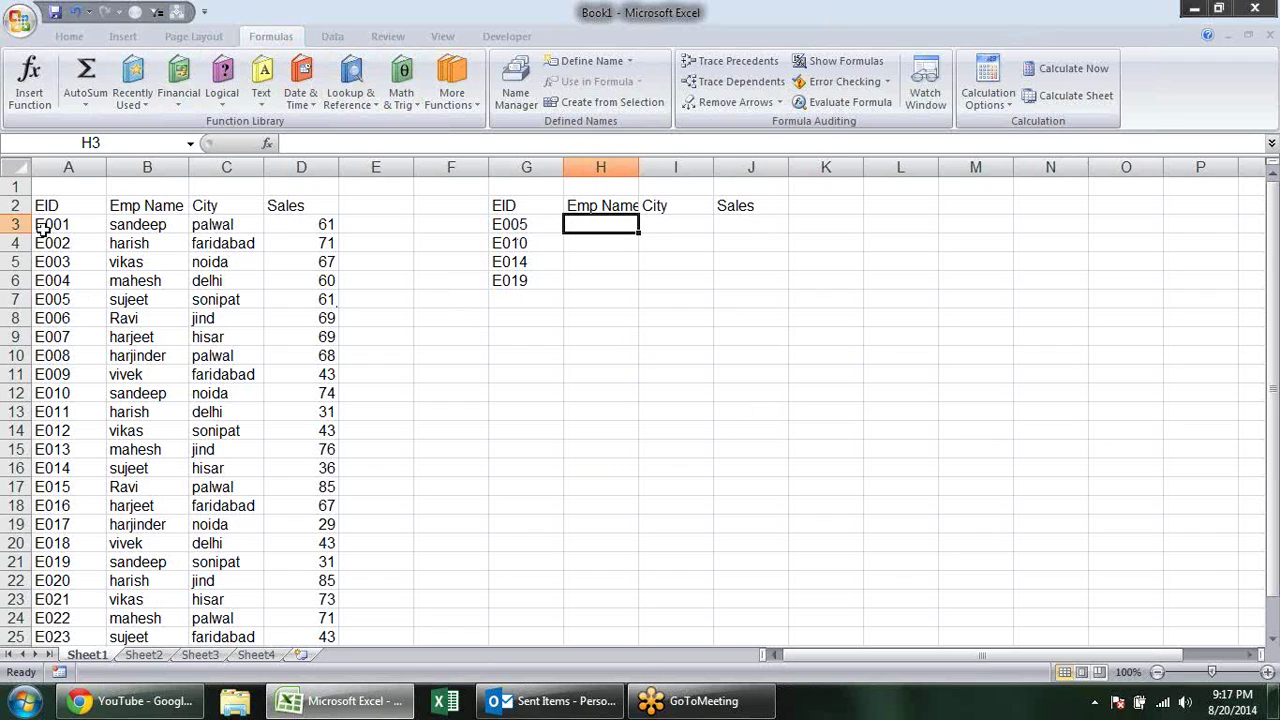
Insert an empty column at A, shifting the employee table one column right.
{"action": "left_click", "coordinate": [80, 168]}
{"action": "right_click", "coordinate": [80, 168]}
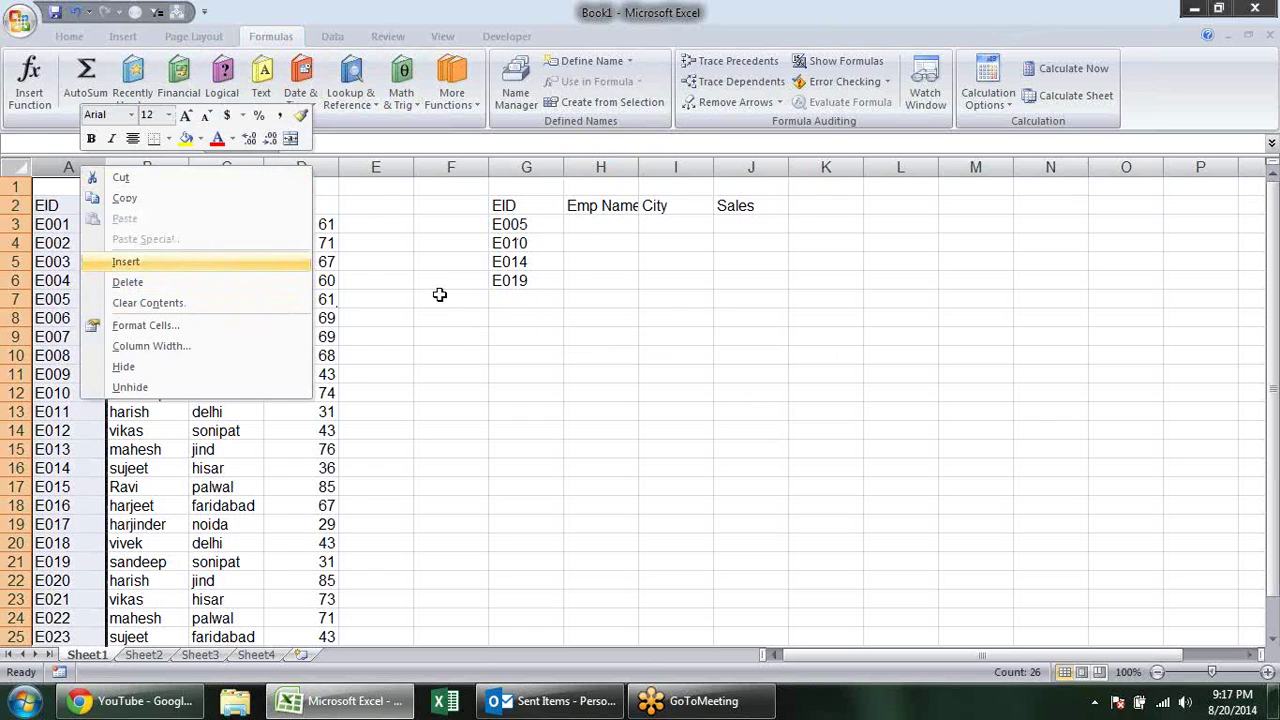
{"action": "key", "text": "Return"}
{"action": "mouse_move", "coordinate": [117, 206]}
{"action": "left_mouse_down"}
{"action": "mouse_move", "coordinate": [393, 487]}
{"action": "mouse_move", "coordinate": [393, 506]}
{"action": "left_mouse_up"}
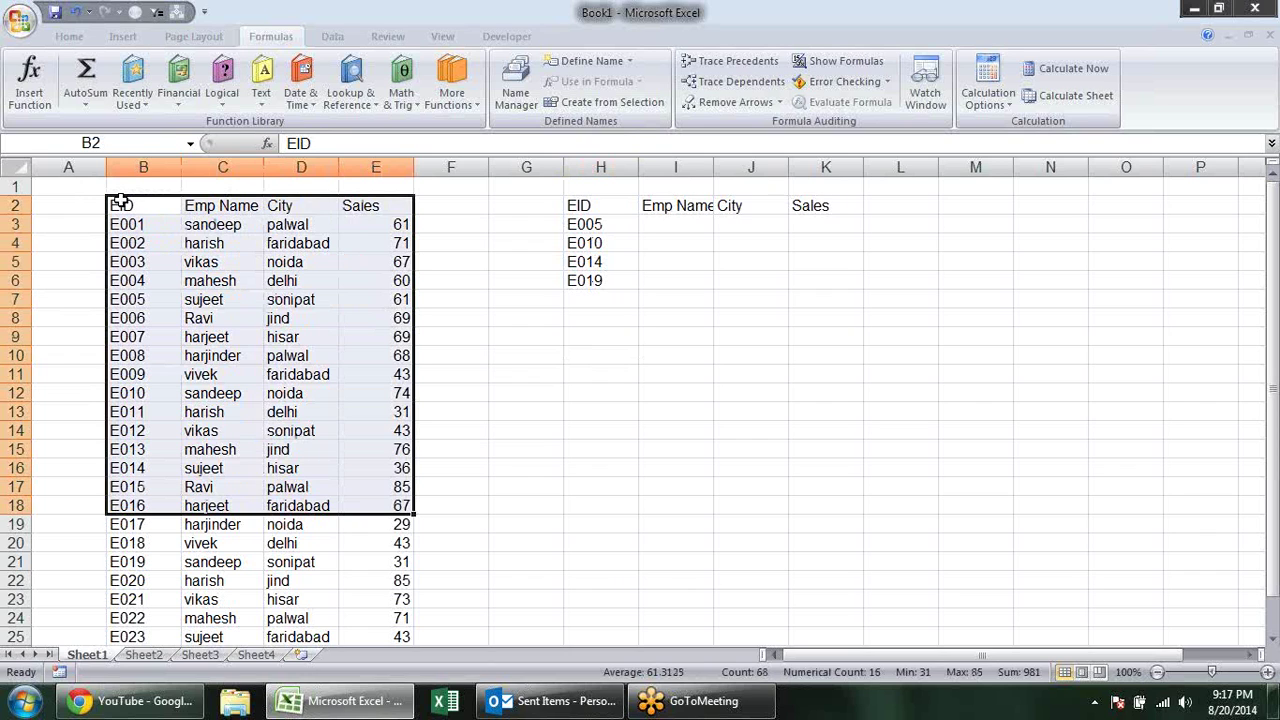
{"action": "left_click", "coordinate": [527, 362]}
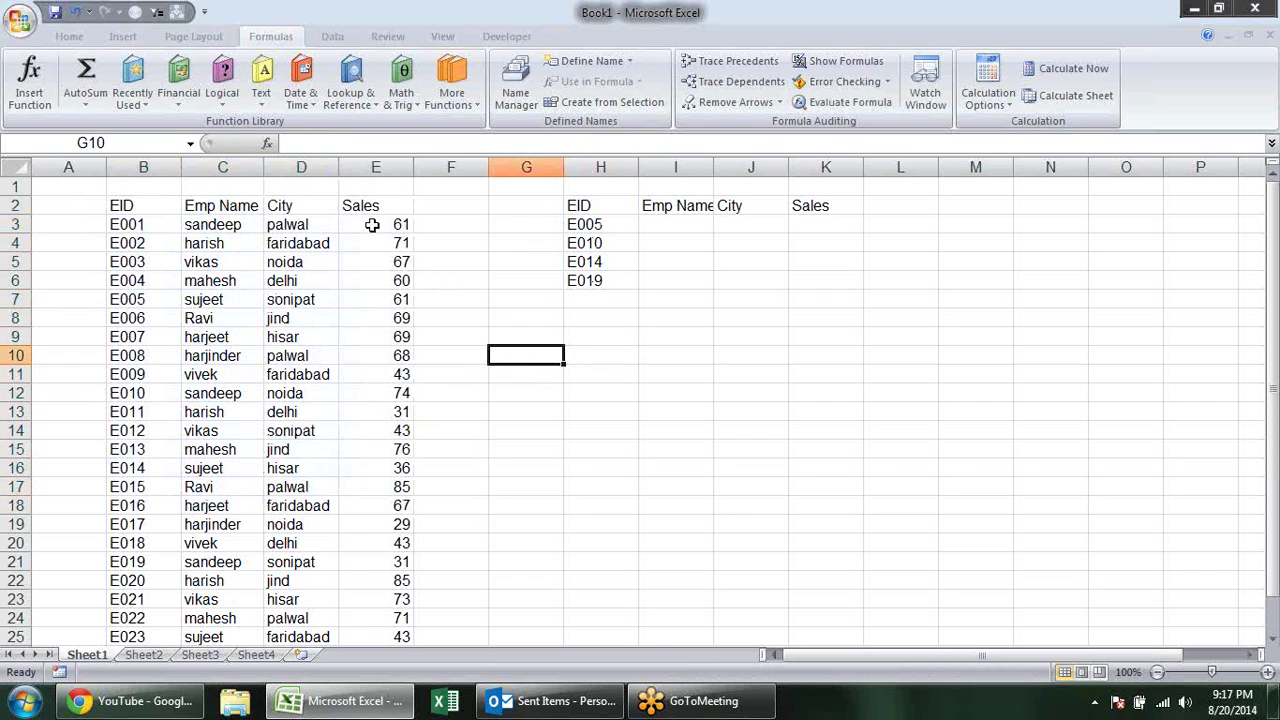
Move the City data from column D into the new column A.
{"action": "left_click", "coordinate": [309, 166]}
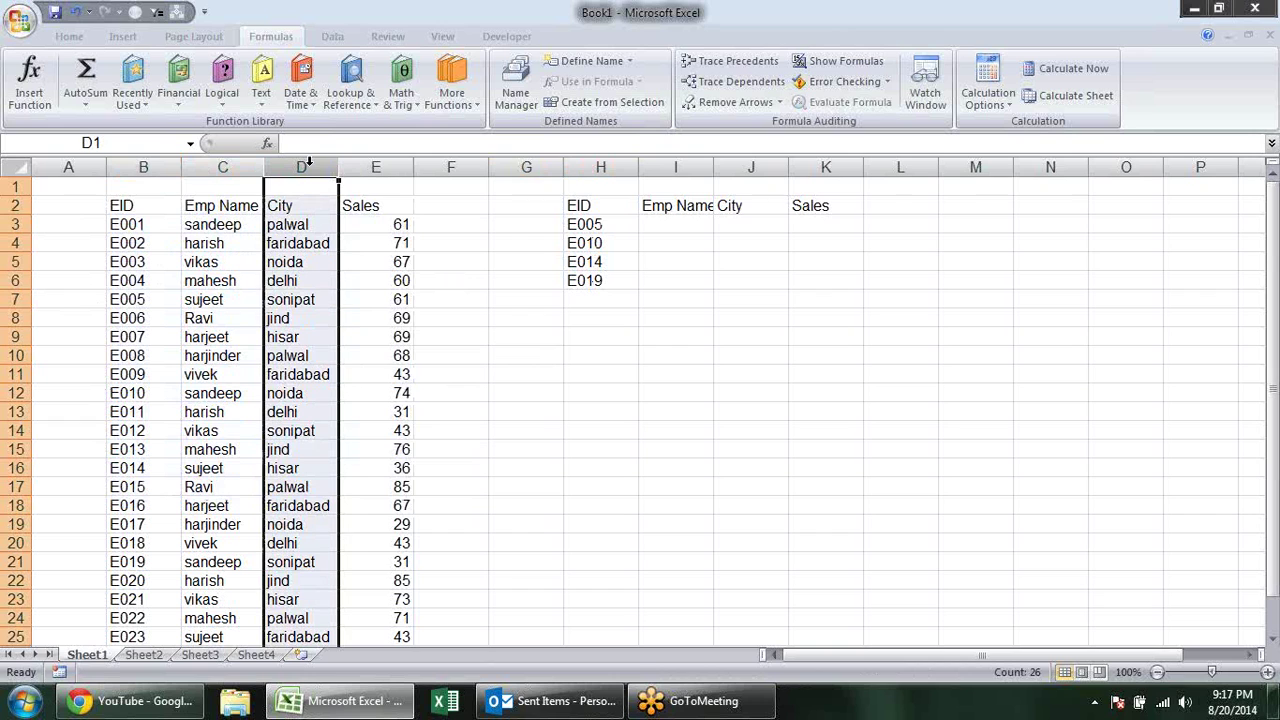
{"action": "key", "text": "ctrl+c"}
{"action": "left_click", "coordinate": [88, 168]}
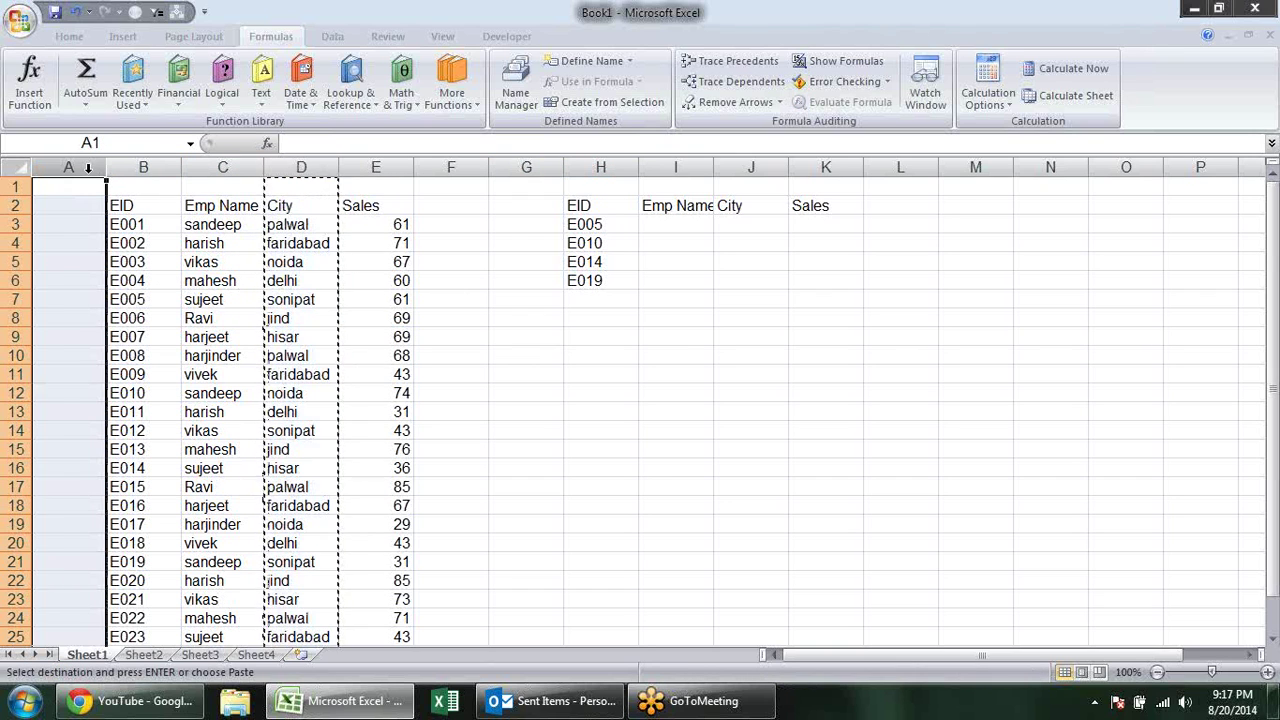
{"action": "key", "text": "ctrl+v"}
Delete the now-empty column D so the table reads City, EID, Emp Name, Sales.
{"action": "left_click", "coordinate": [302, 166]}
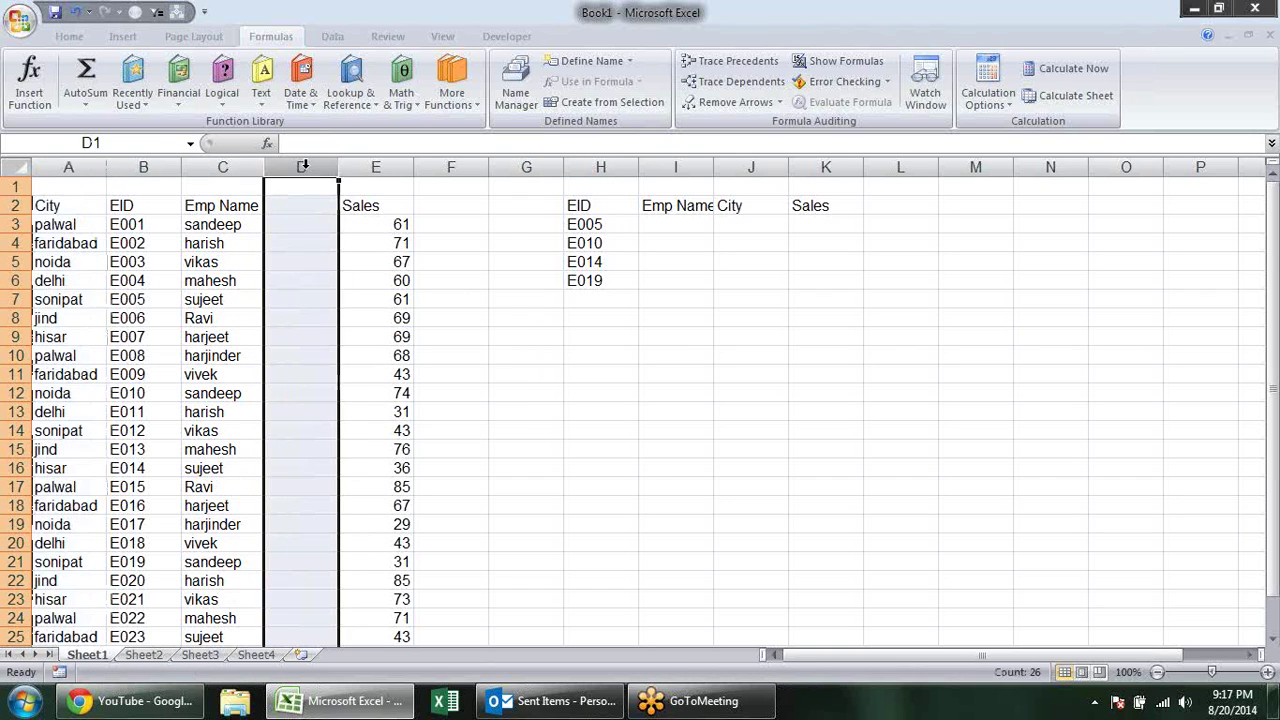
{"action": "right_click", "coordinate": [302, 166]}
{"action": "left_click", "coordinate": [374, 286]}
{"action": "left_click", "coordinate": [565, 488]}
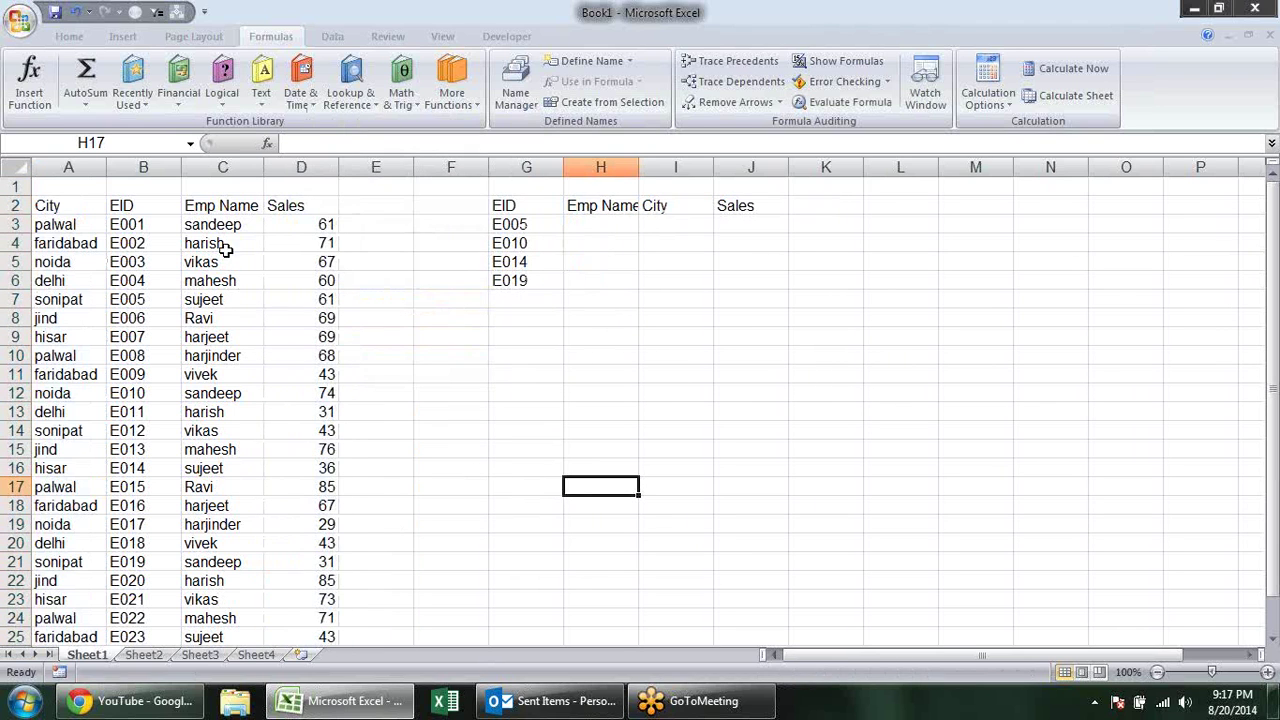
{"action": "left_click", "coordinate": [135, 230]}
{"action": "left_click", "coordinate": [600, 225]}
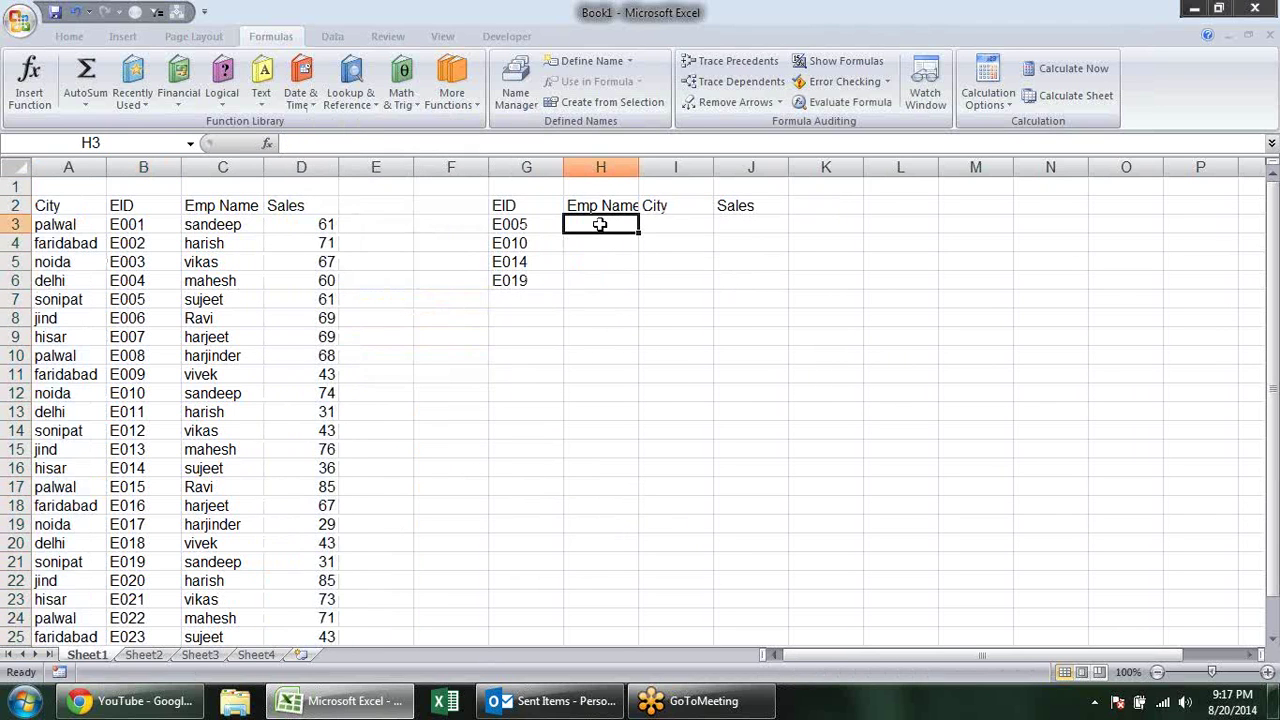
{"action": "type", "text": "=vl"}
{"action": "key", "text": "Tab"}
{"action": "left_click", "coordinate": [143, 226]}
{"action": "type", "text": ","}
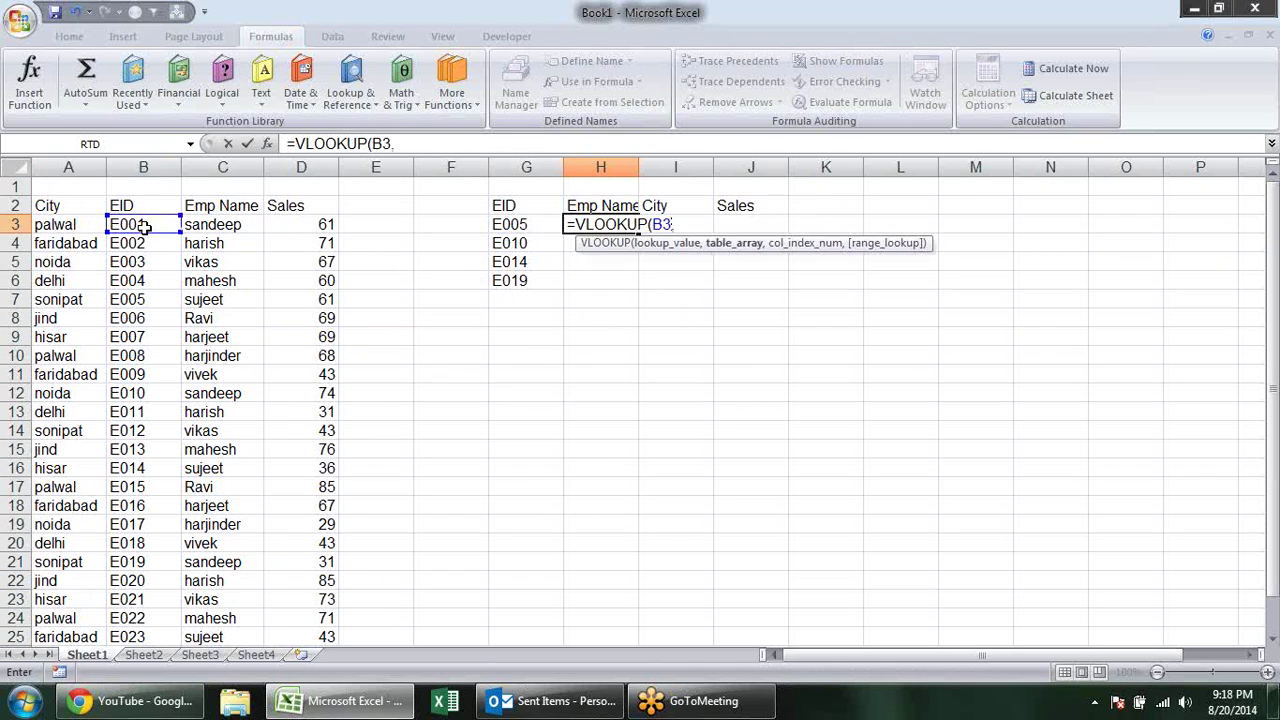
{"action": "key", "text": "Escape"}
{"action": "left_click", "coordinate": [664, 210]}
{"action": "left_click", "coordinate": [670, 222]}
{"action": "type", "text": "=vl"}
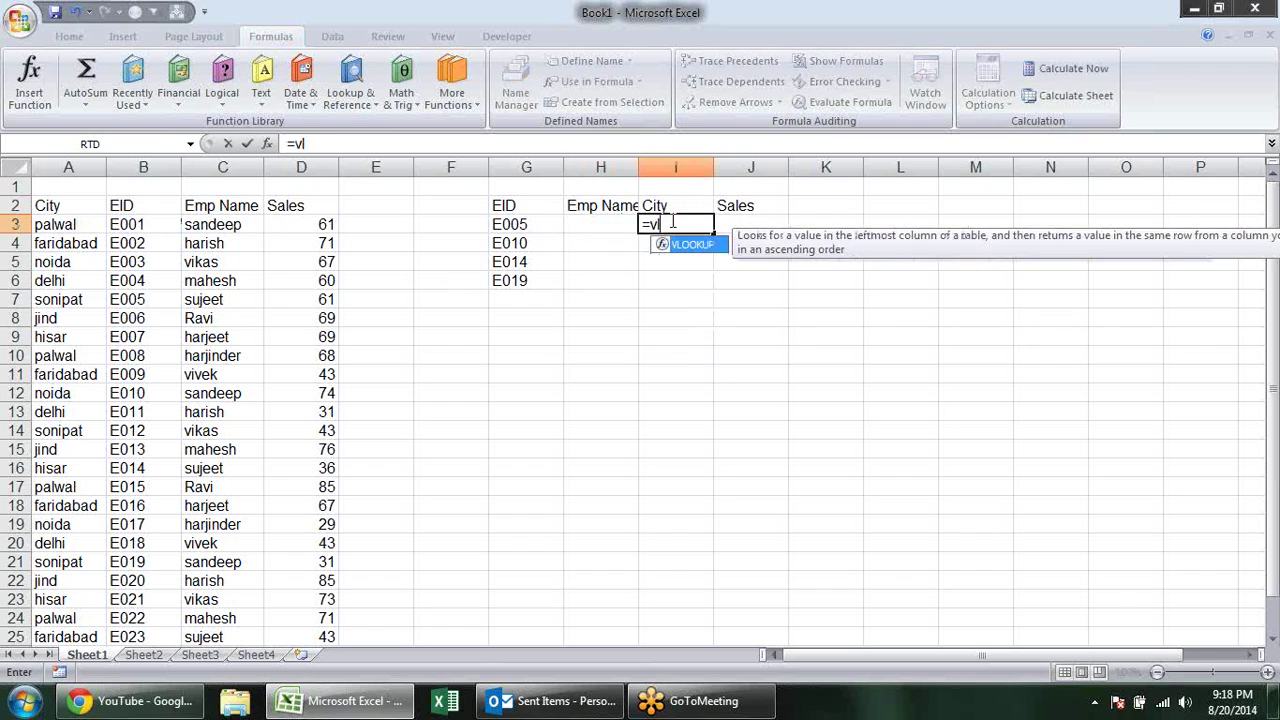
{"action": "key", "text": "Tab"}
{"action": "left_click", "coordinate": [524, 222]}
{"action": "type", "text": ","}
{"action": "left_click_drag", "start_coordinate": [63, 167], "coordinate": [314, 183]}
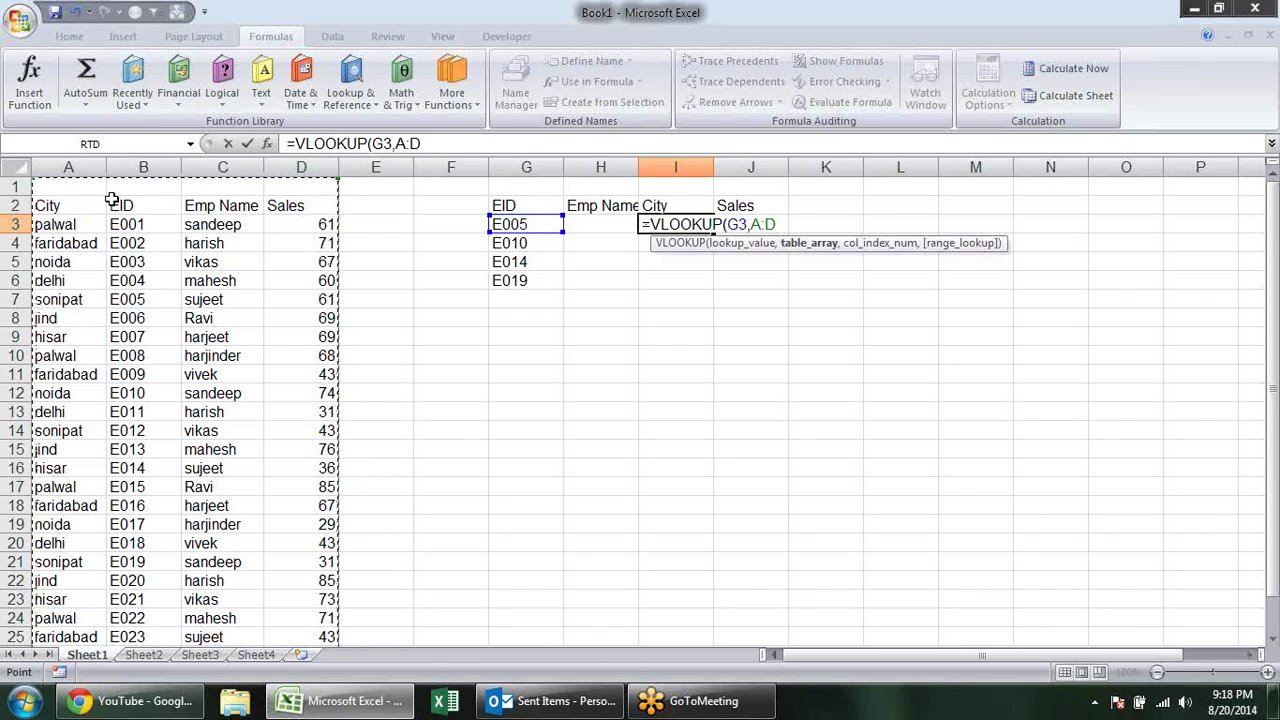
{"action": "left_click_drag", "start_coordinate": [143, 167], "coordinate": [287, 167]}
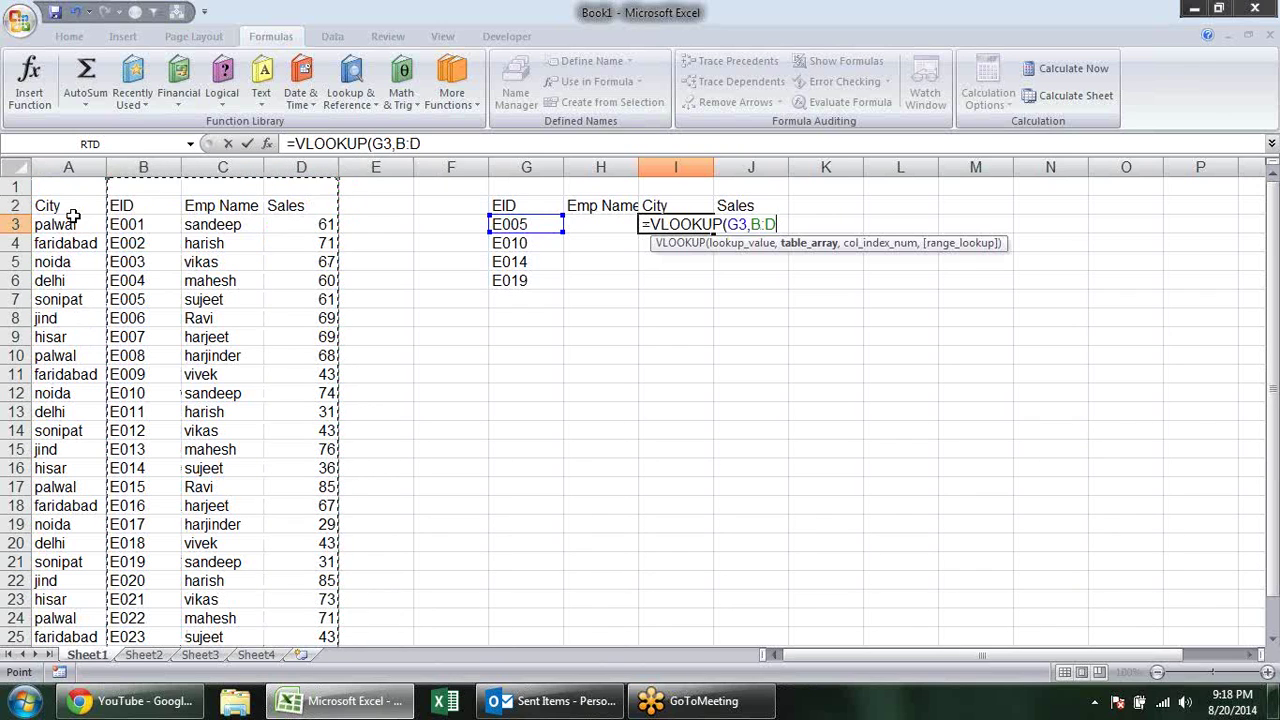
{"action": "type", "text": ","}
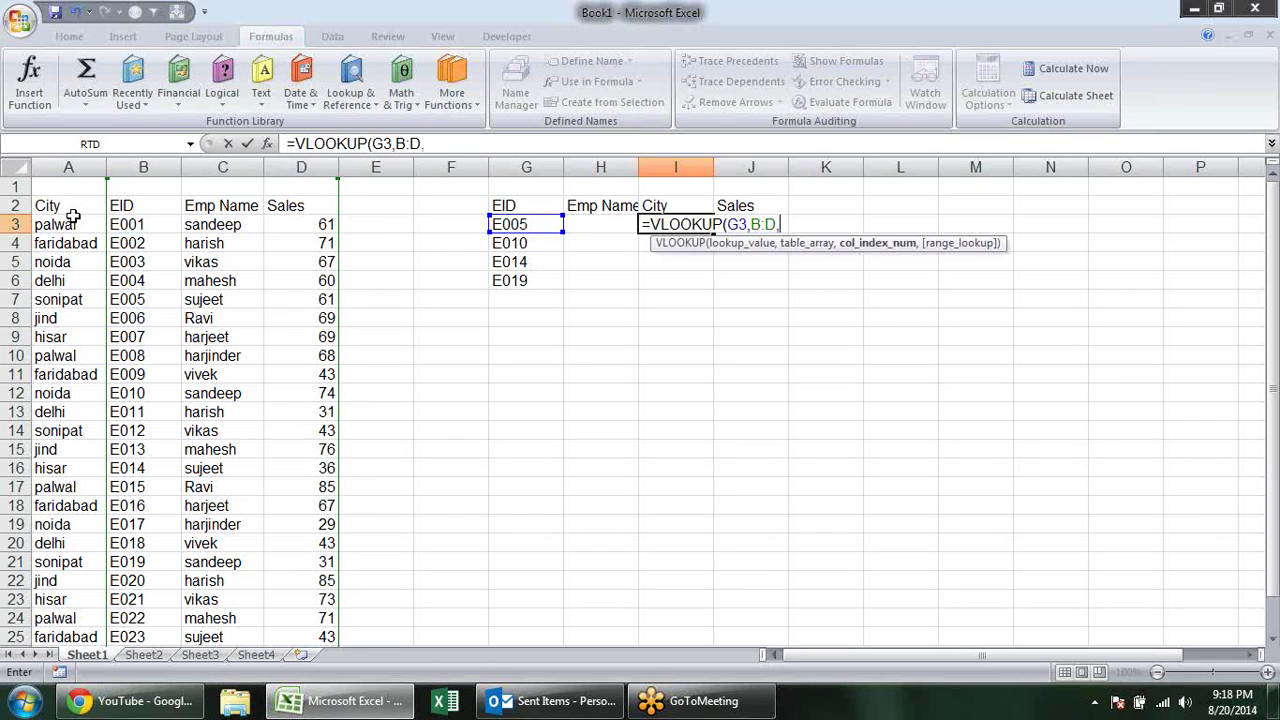
{"action": "type", "text": "-1,"}
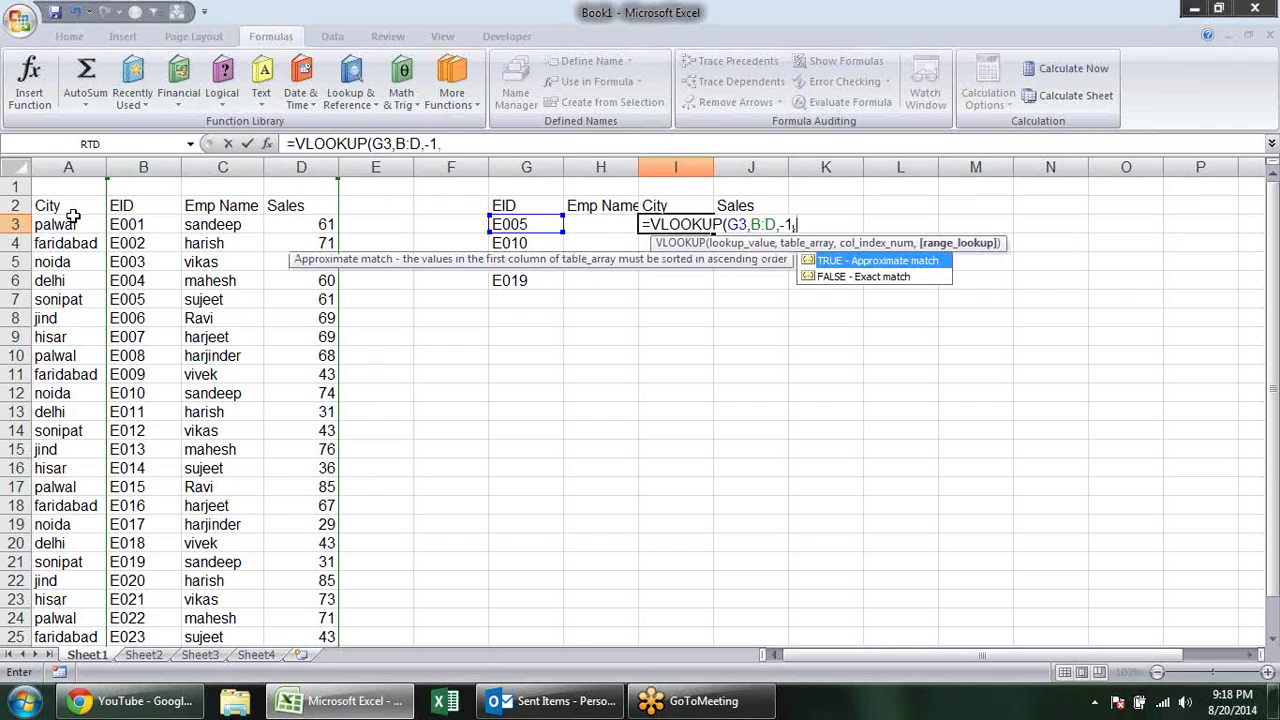
{"action": "key", "text": "Return"}
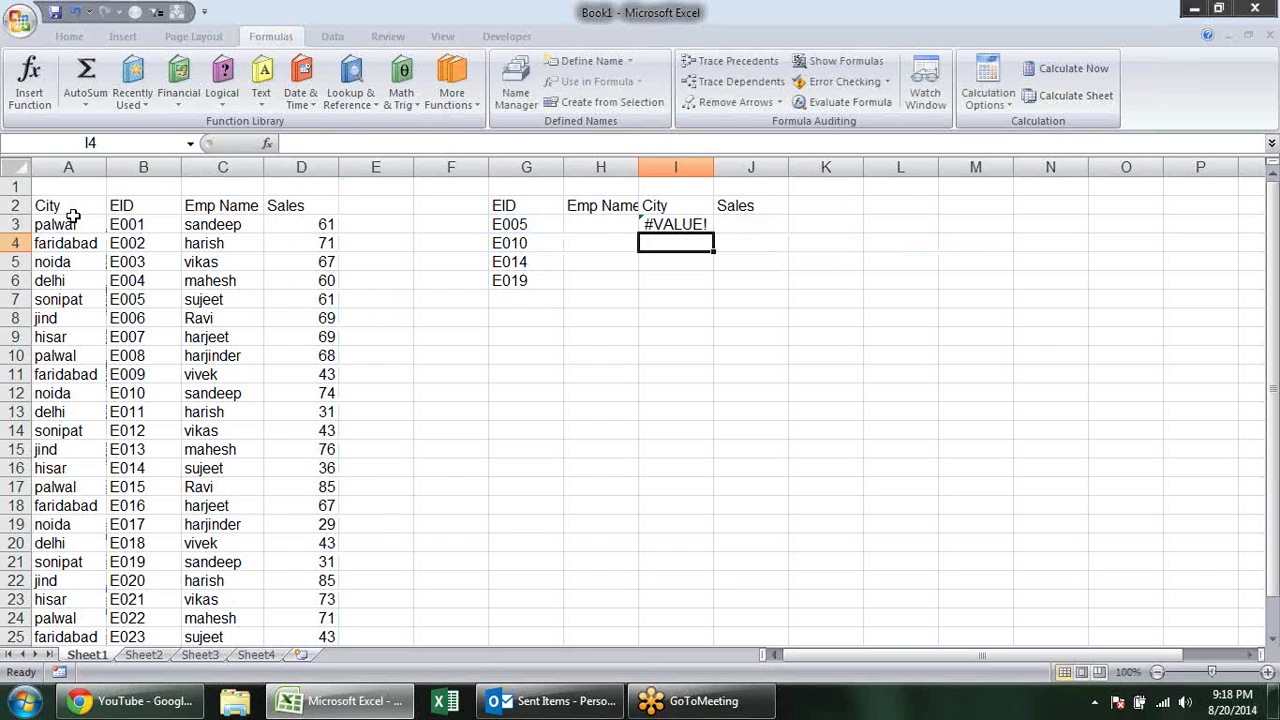
{"action": "key", "text": "Up"}
{"action": "key", "text": "Delete"}
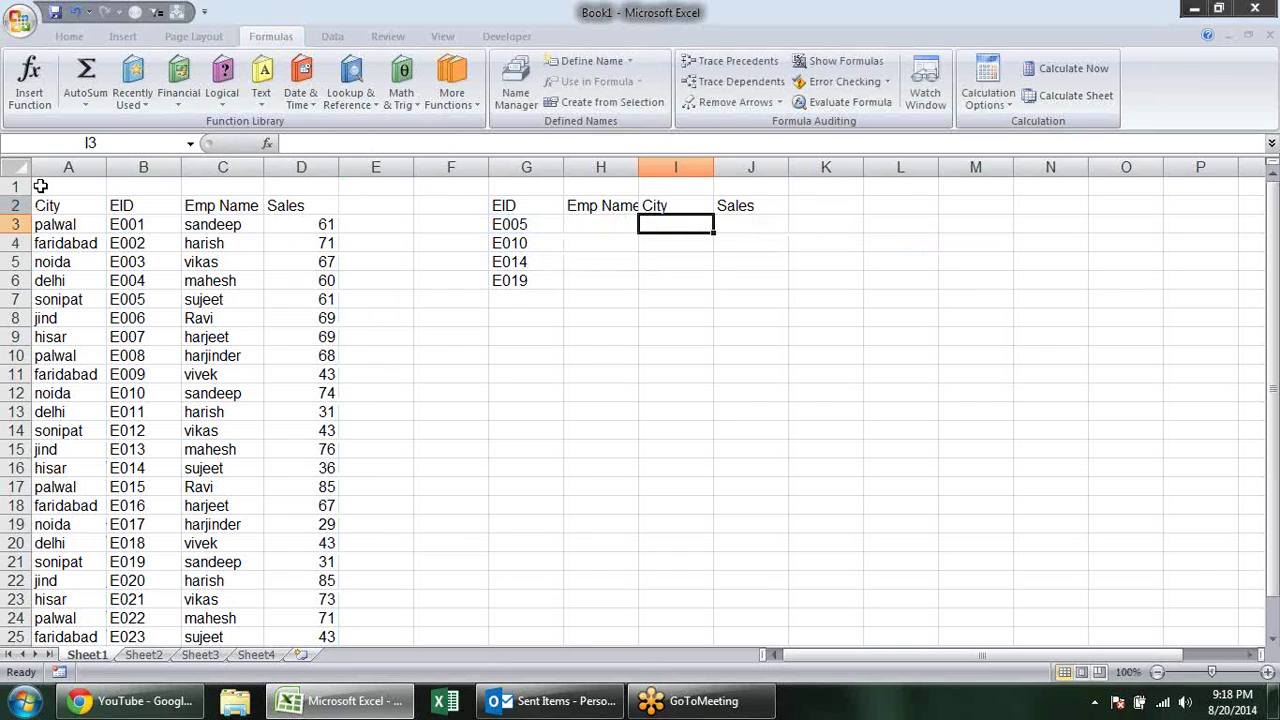
Widen column H so the Emp Name heading fits.
{"action": "left_click_drag", "start_coordinate": [638, 167], "coordinate": [646, 167]}
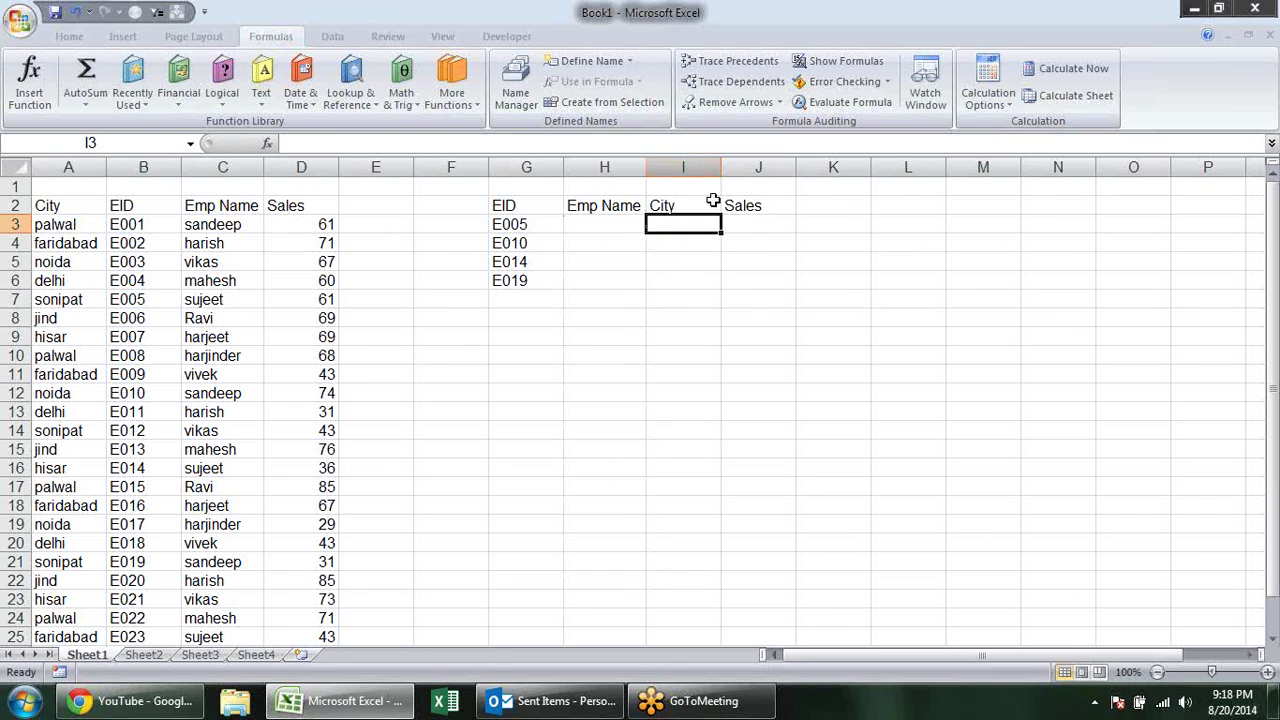
{"action": "left_click", "coordinate": [820, 322]}
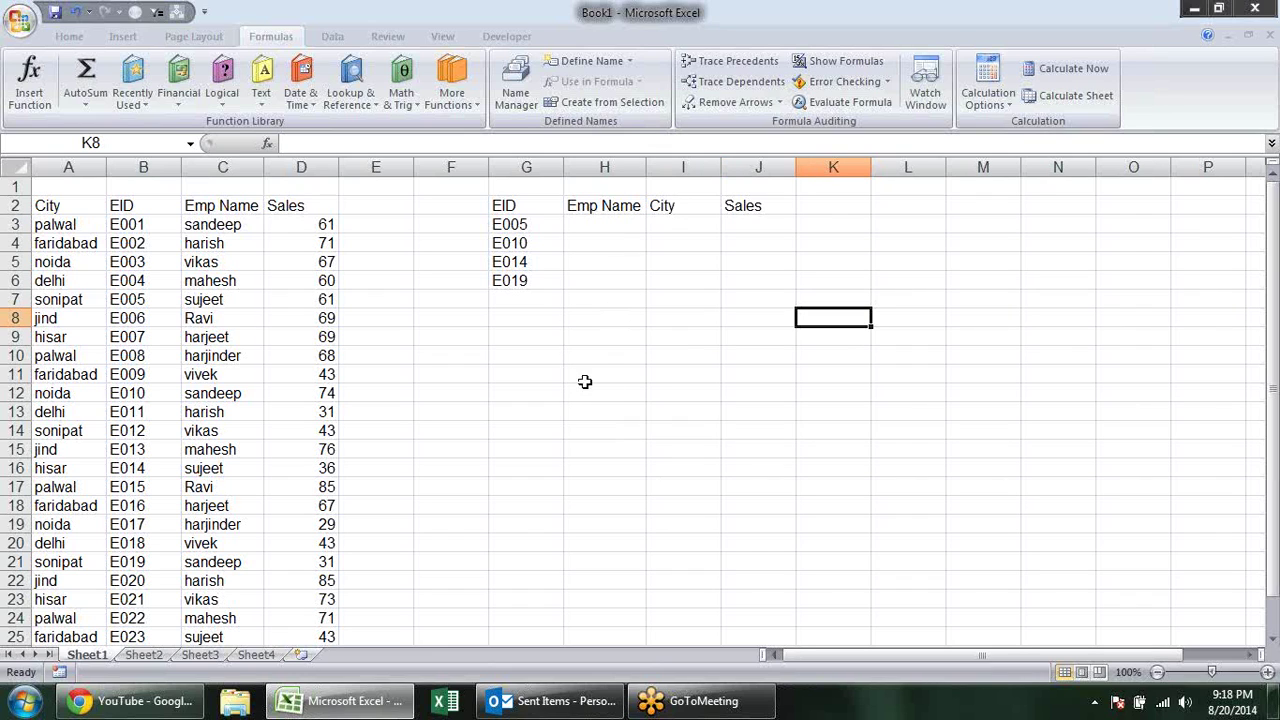
{"action": "left_click", "coordinate": [520, 337]}
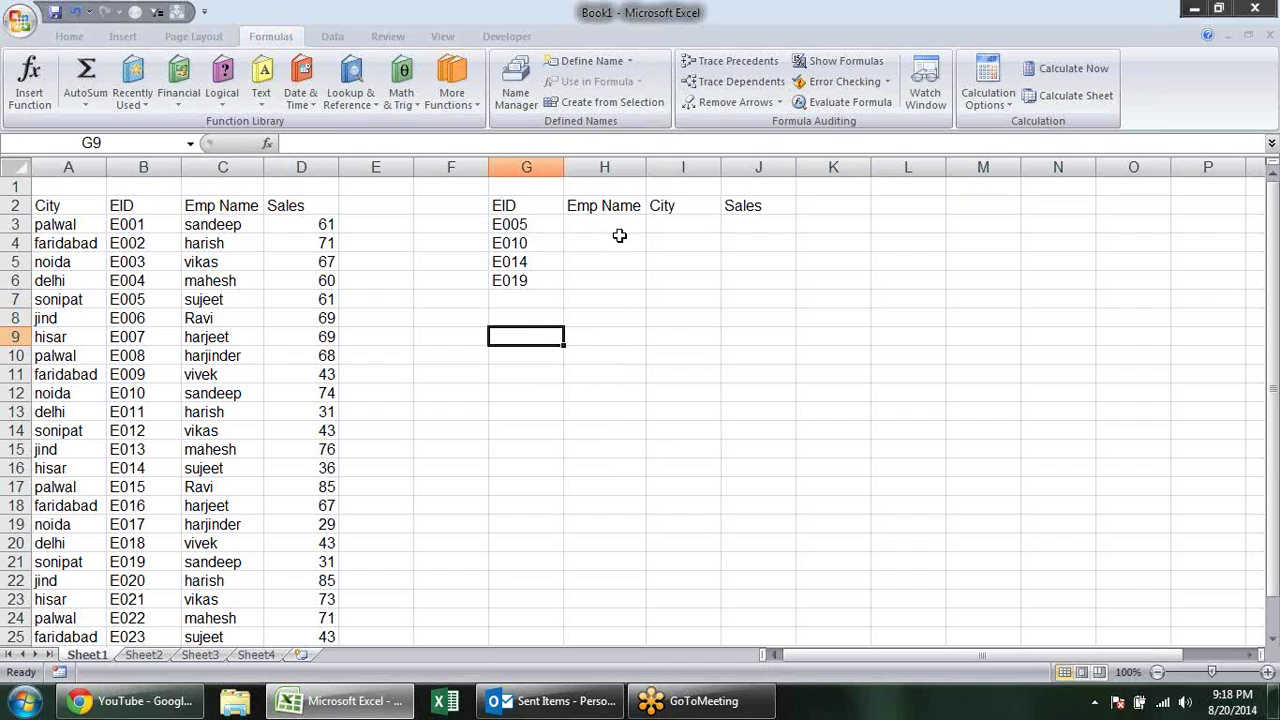
Delete the empty first row so both tables' headers sit in row 1.
{"action": "left_click", "coordinate": [16, 187]}
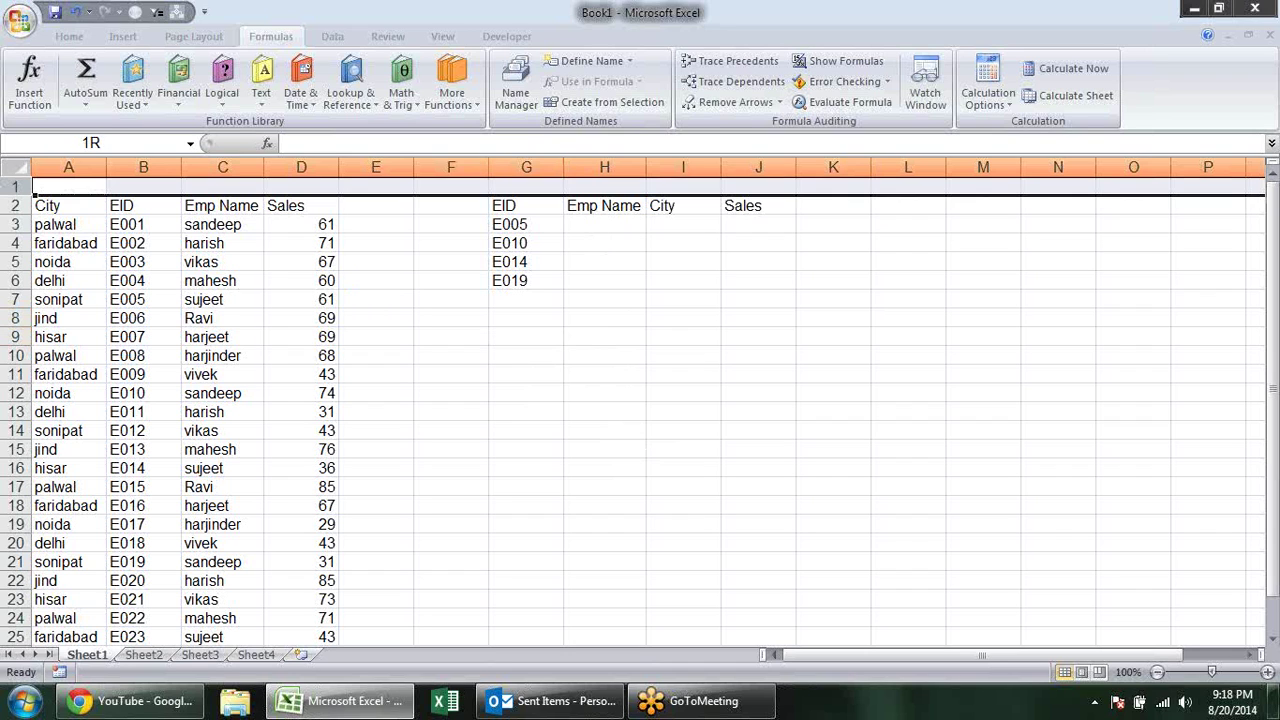
{"action": "key", "text": "alt+e"}
{"action": "key", "text": "d"}
{"action": "left_click", "coordinate": [618, 280]}
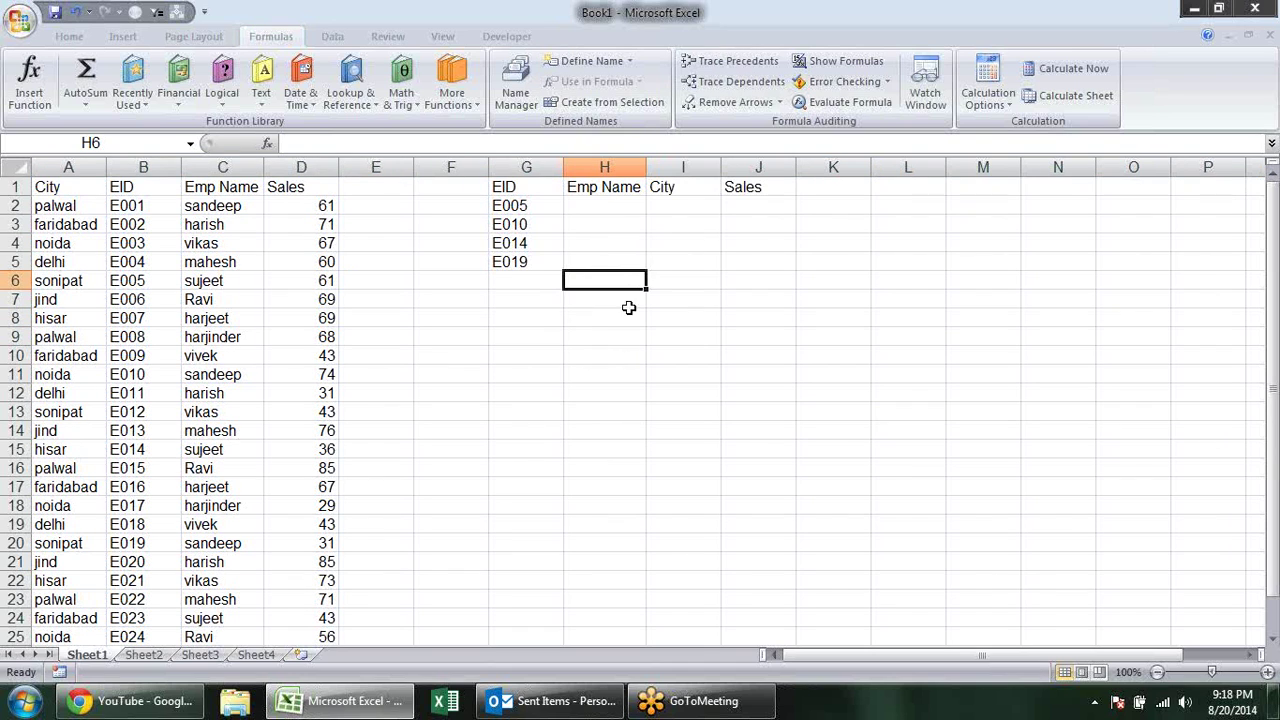
{"action": "left_click", "coordinate": [604, 220]}
{"action": "left_click", "coordinate": [621, 205]}
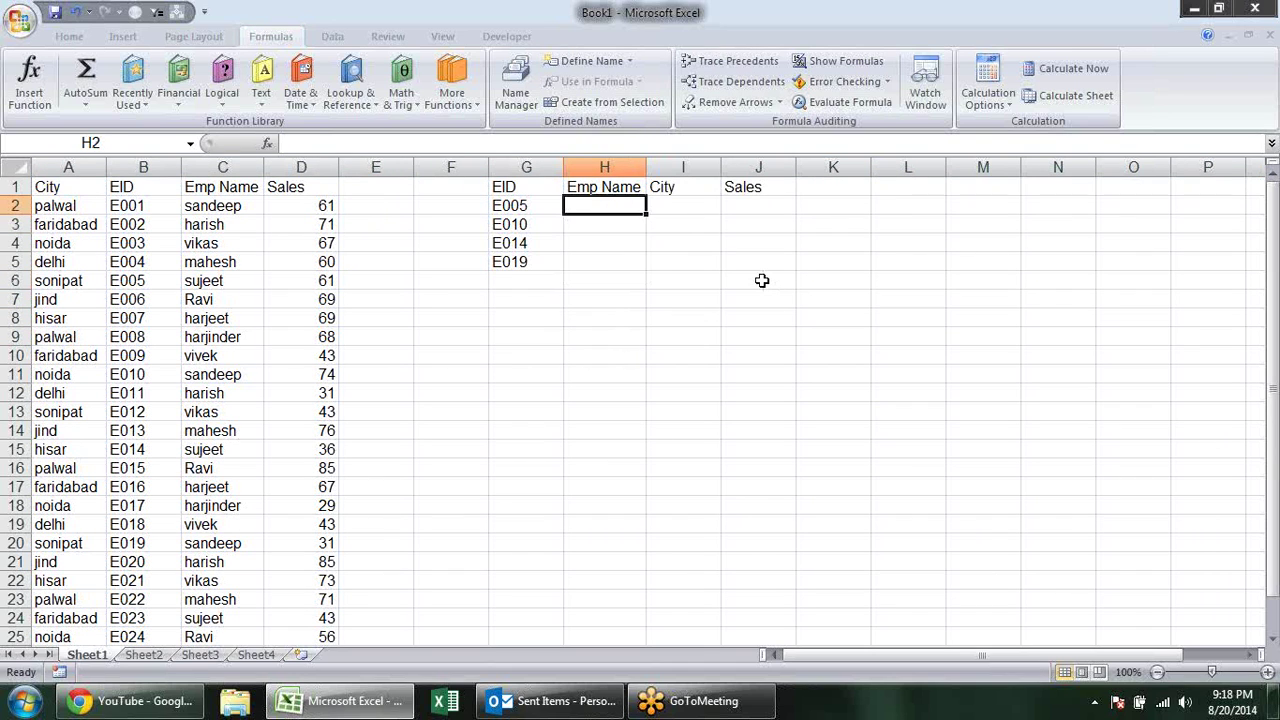
Enter =MATCH(G2,B:B,0) in H2 to find E005's position, 6, in column B.
{"action": "type", "text": "=ma"}
{"action": "key", "text": "Tab"}
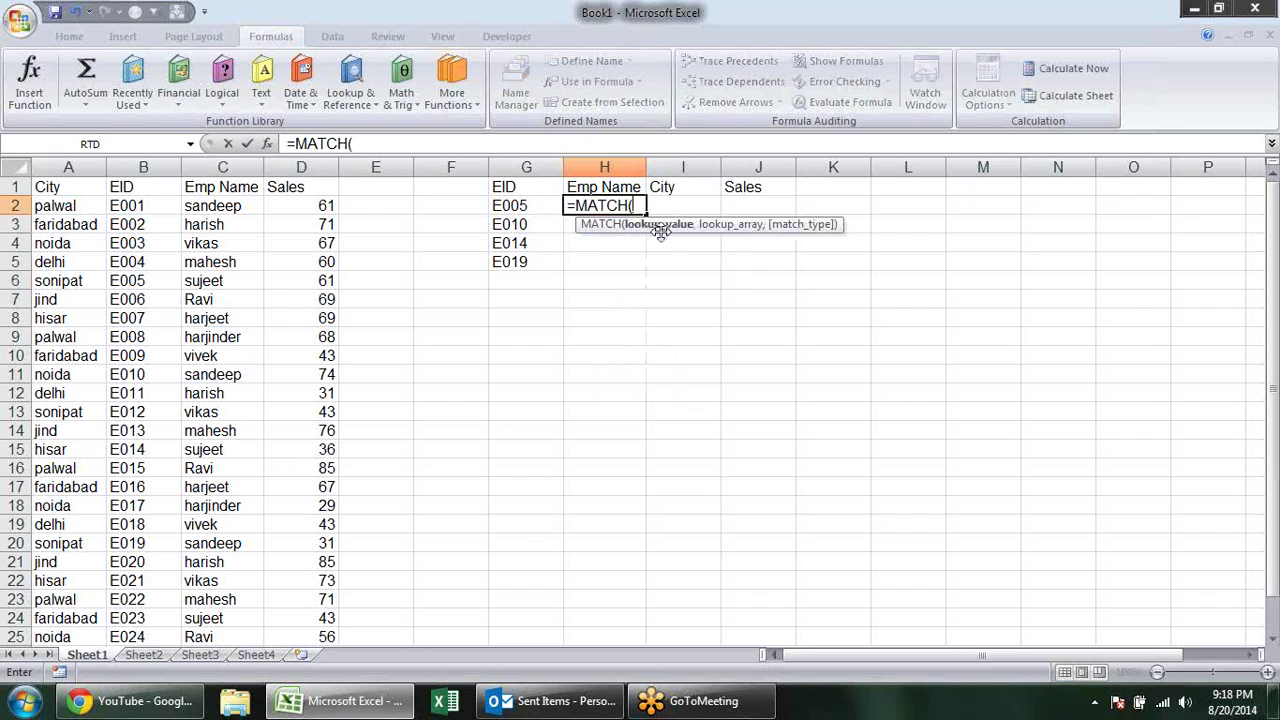
{"action": "left_click", "coordinate": [510, 207]}
{"action": "type", "text": ","}
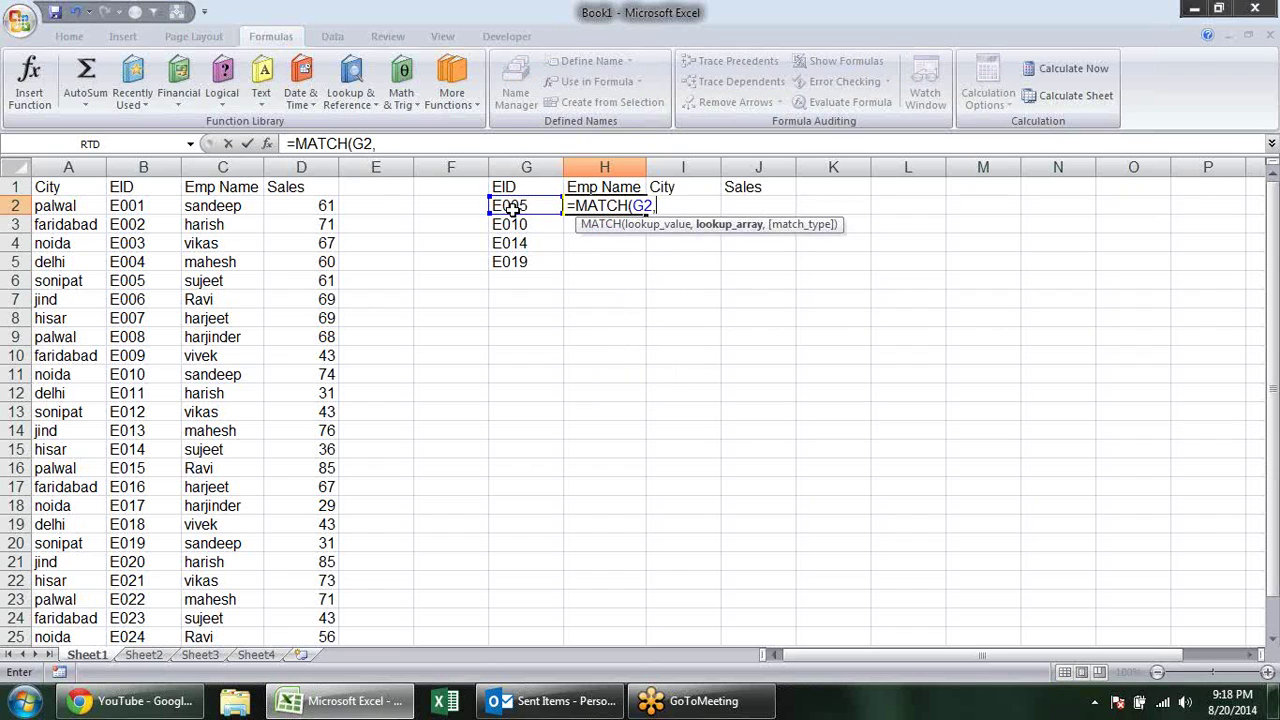
{"action": "left_click", "coordinate": [158, 162]}
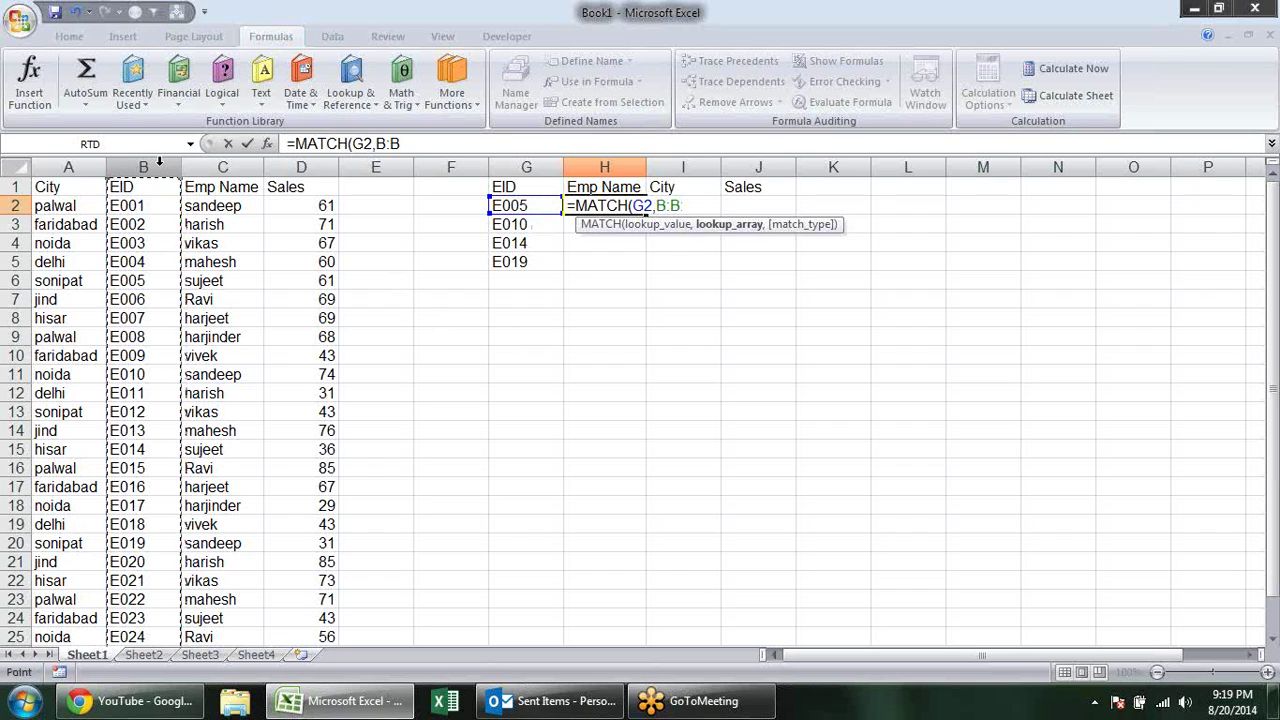
{"action": "type", "text": ",0"}
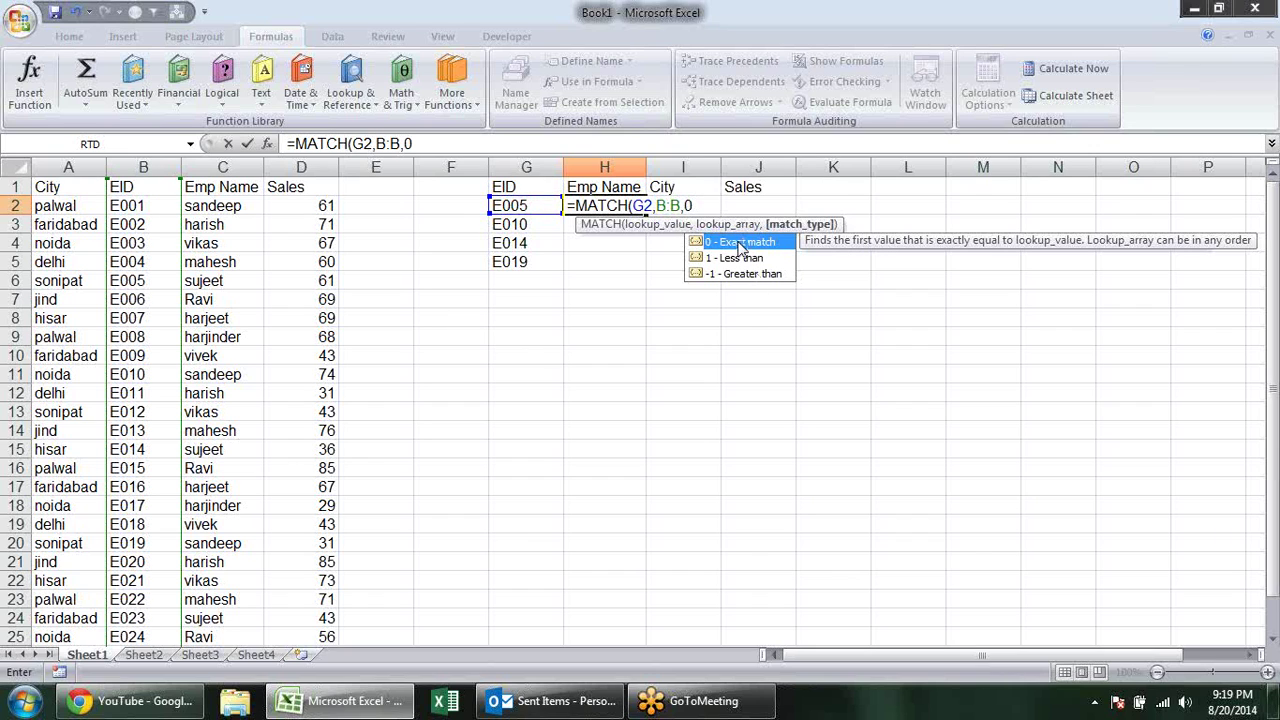
{"action": "type", "text": ")"}
{"action": "key", "text": "Return"}
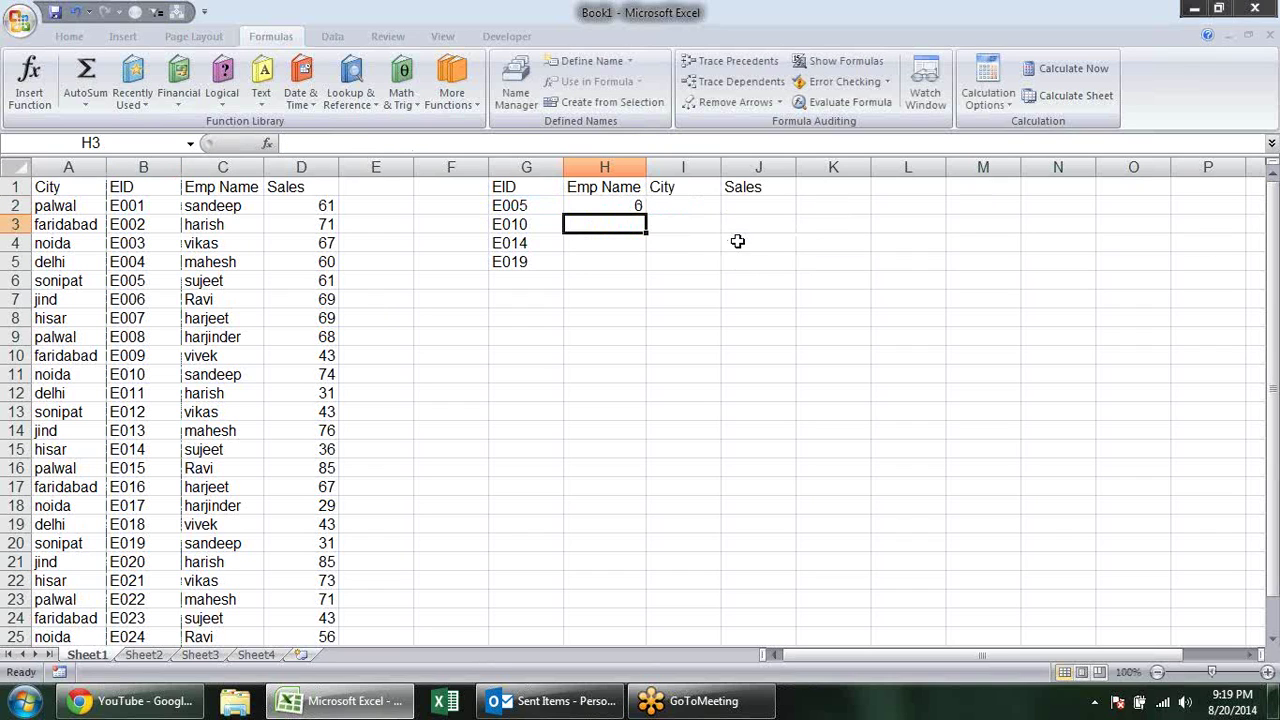
{"action": "left_click", "coordinate": [621, 205]}
{"action": "left_click", "coordinate": [526, 204]}
{"action": "left_click", "coordinate": [608, 205]}
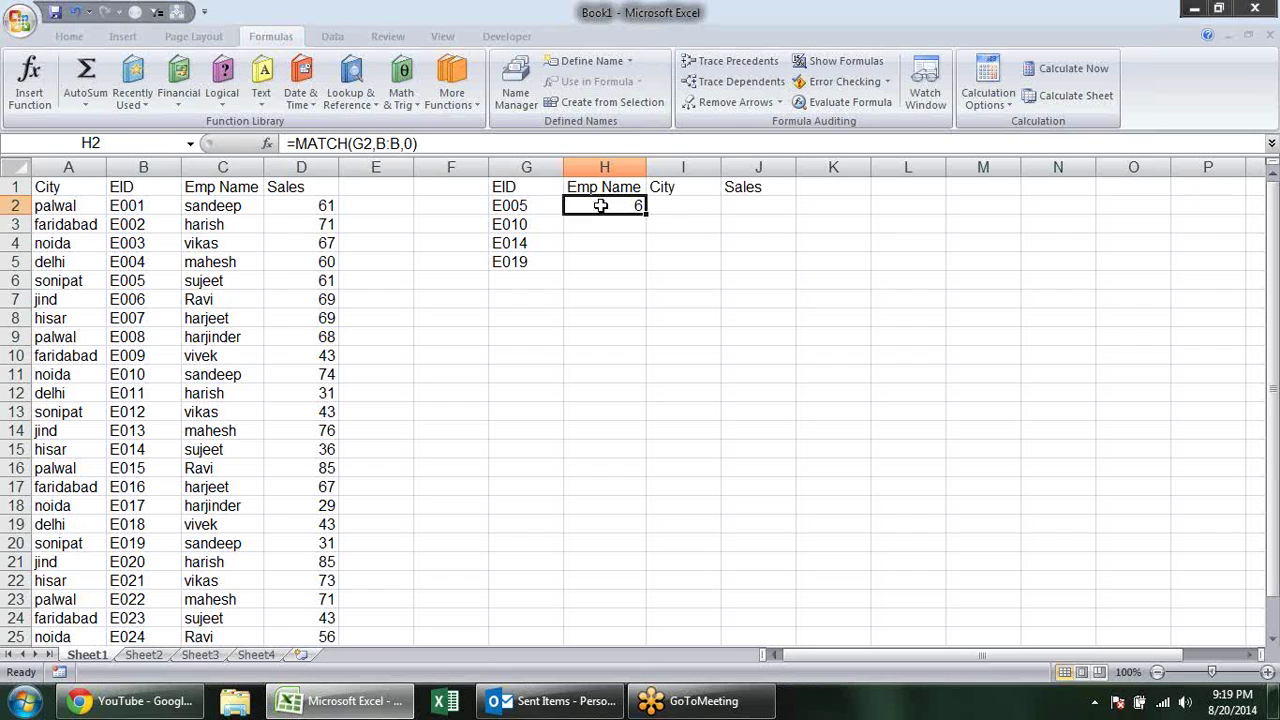
{"action": "double_click", "coordinate": [600, 205]}
{"action": "left_click", "coordinate": [632, 205]}
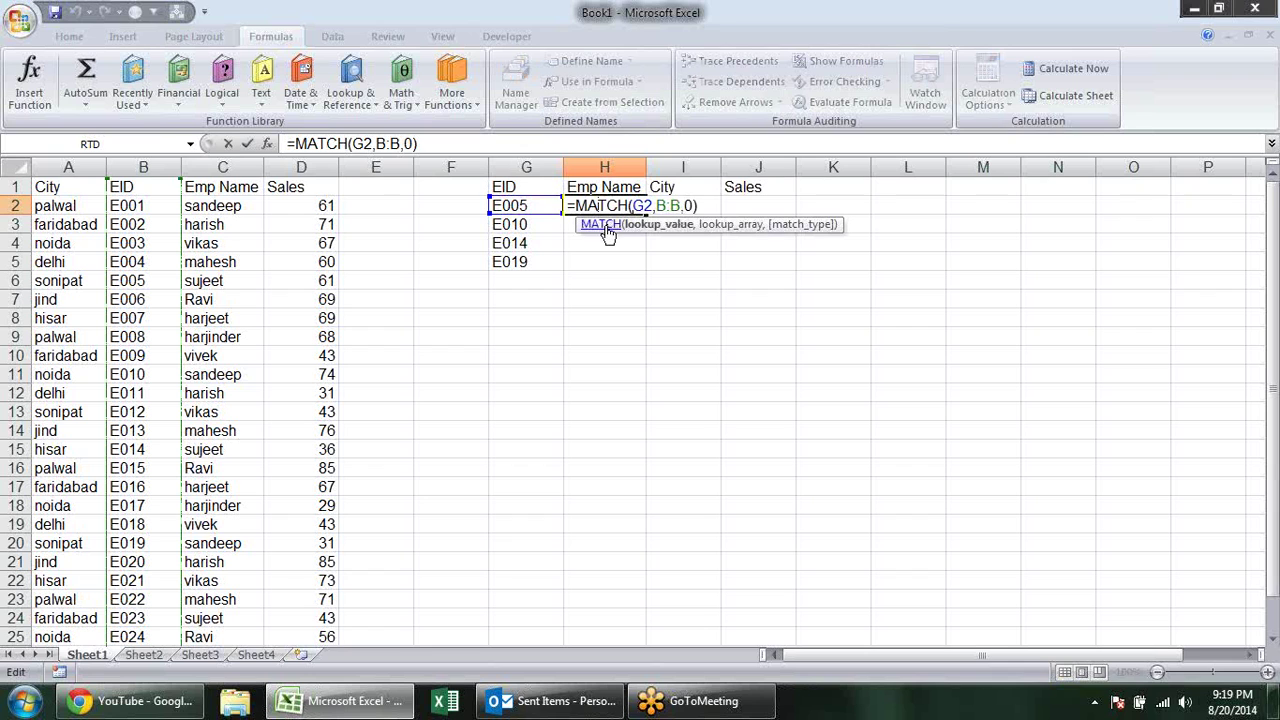
{"action": "left_click", "coordinate": [267, 144]}
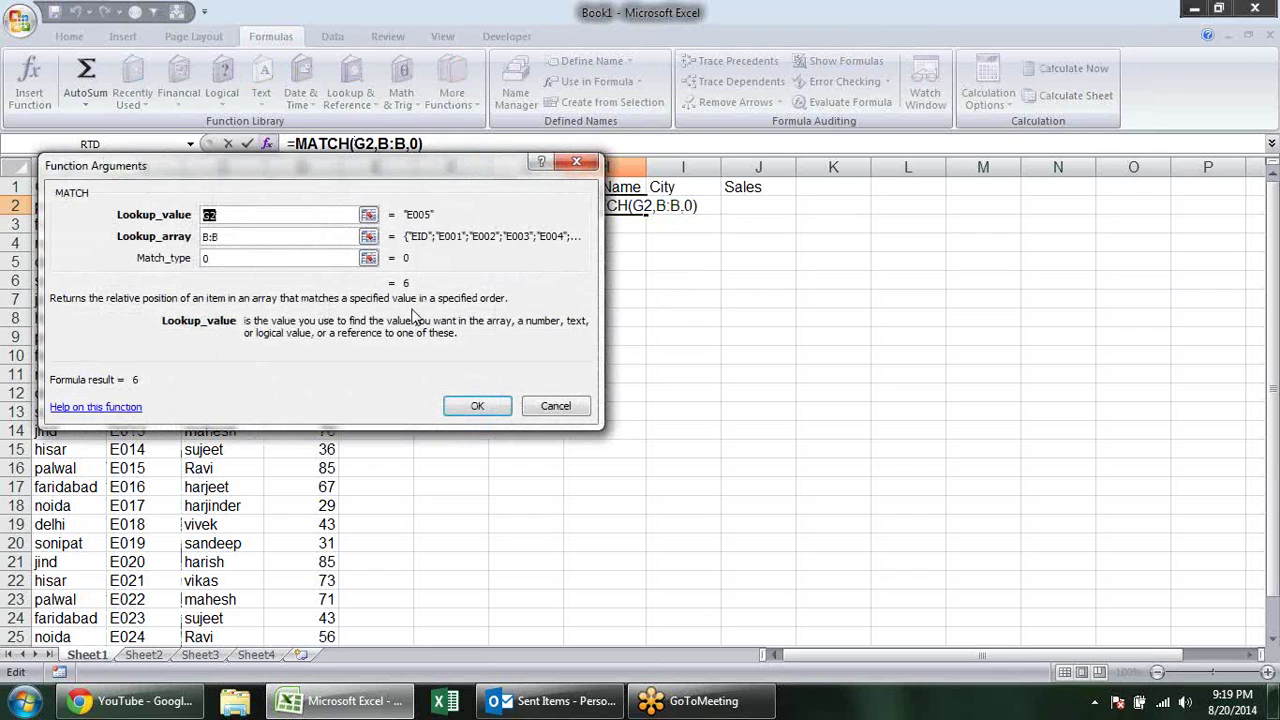
{"action": "left_click_drag", "start_coordinate": [313, 170], "coordinate": [534, 160]}
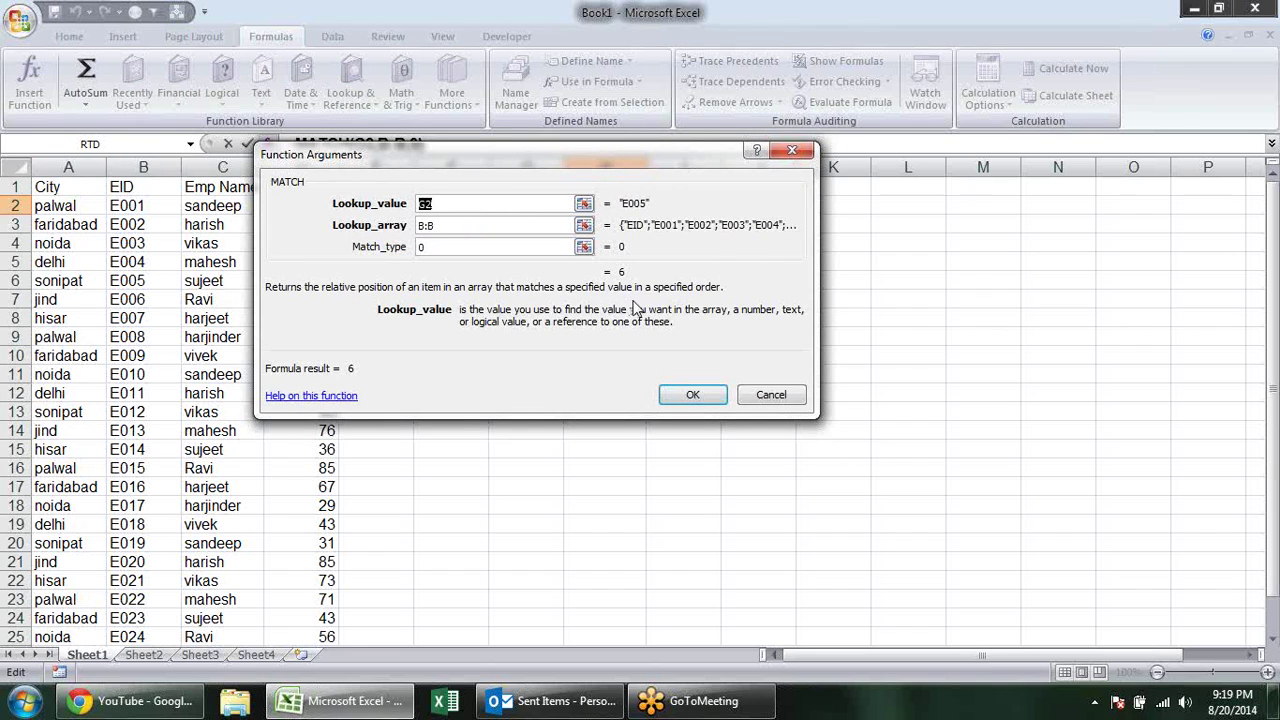
{"action": "left_click", "coordinate": [767, 395]}
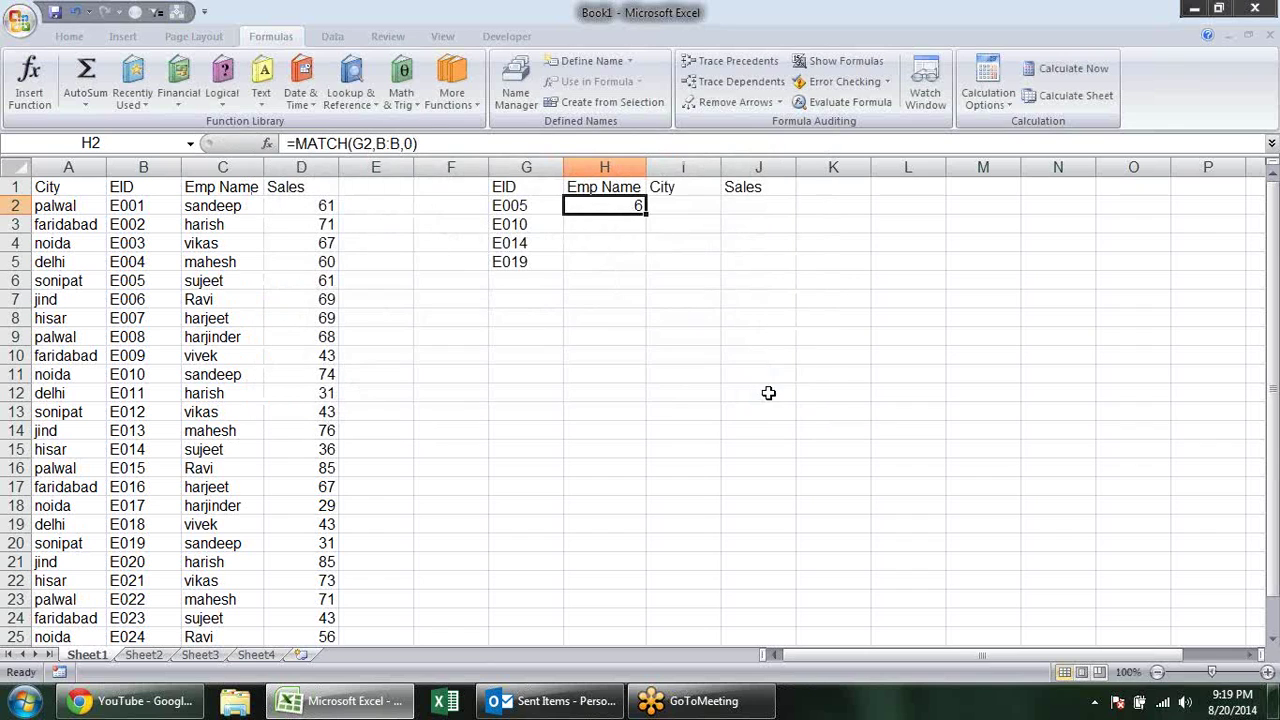
{"action": "left_click", "coordinate": [160, 188]}
{"action": "key", "text": "ctrl+shift+Down"}
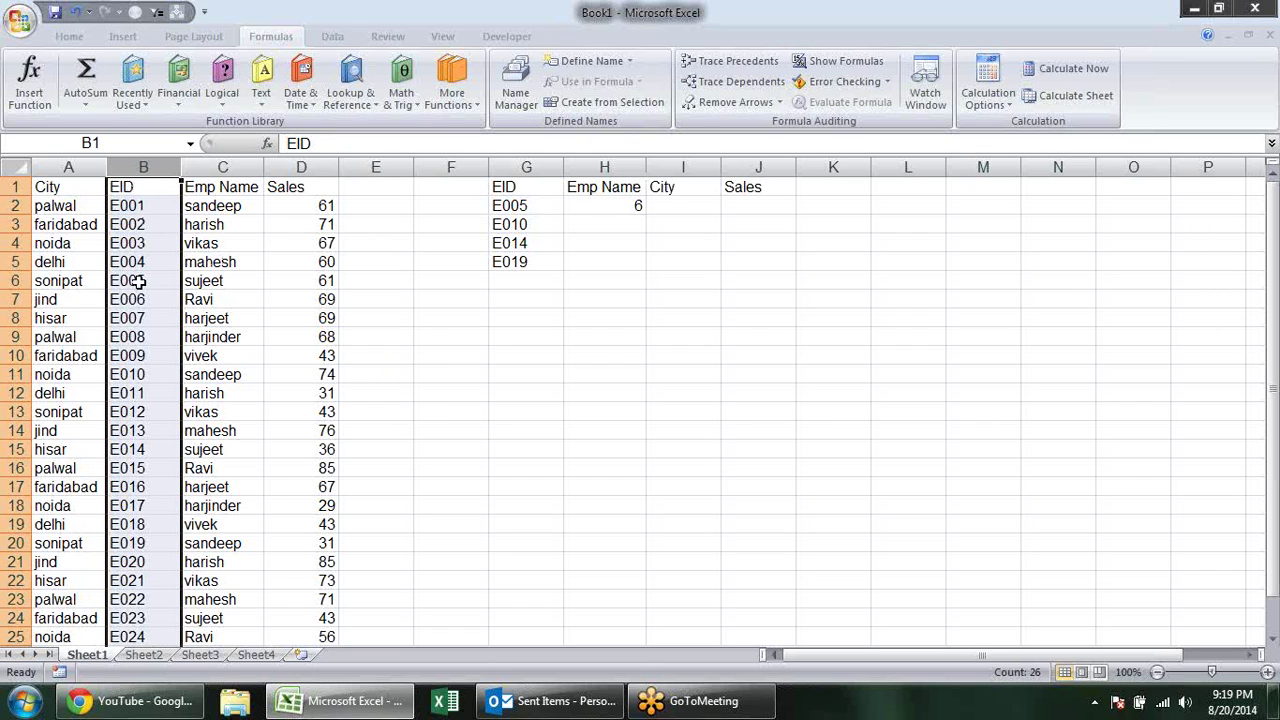
Enter =INDEX(B:B,H2) in I2, using H2's MATCH result as the row number.
{"action": "left_click", "coordinate": [630, 202]}
{"action": "type", "text": "=MATCH(G2,B:B,0)"}
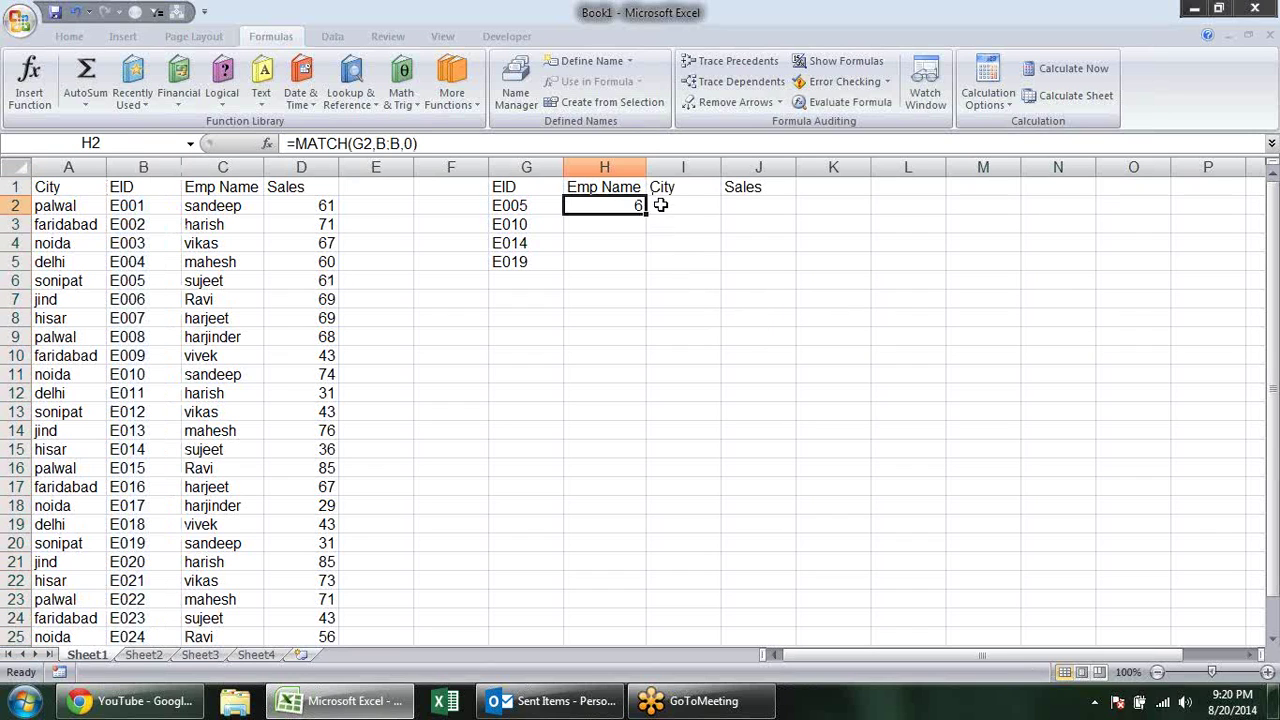
{"action": "left_click", "coordinate": [660, 204]}
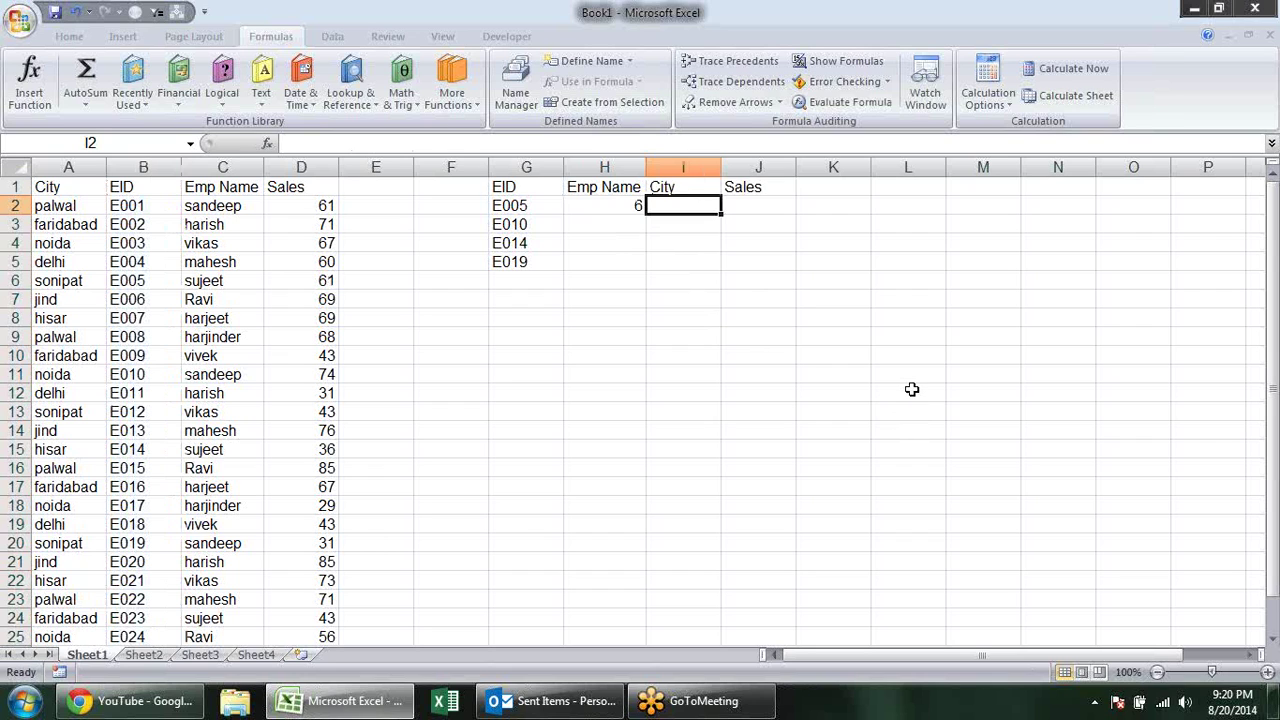
{"action": "type", "text": "="}
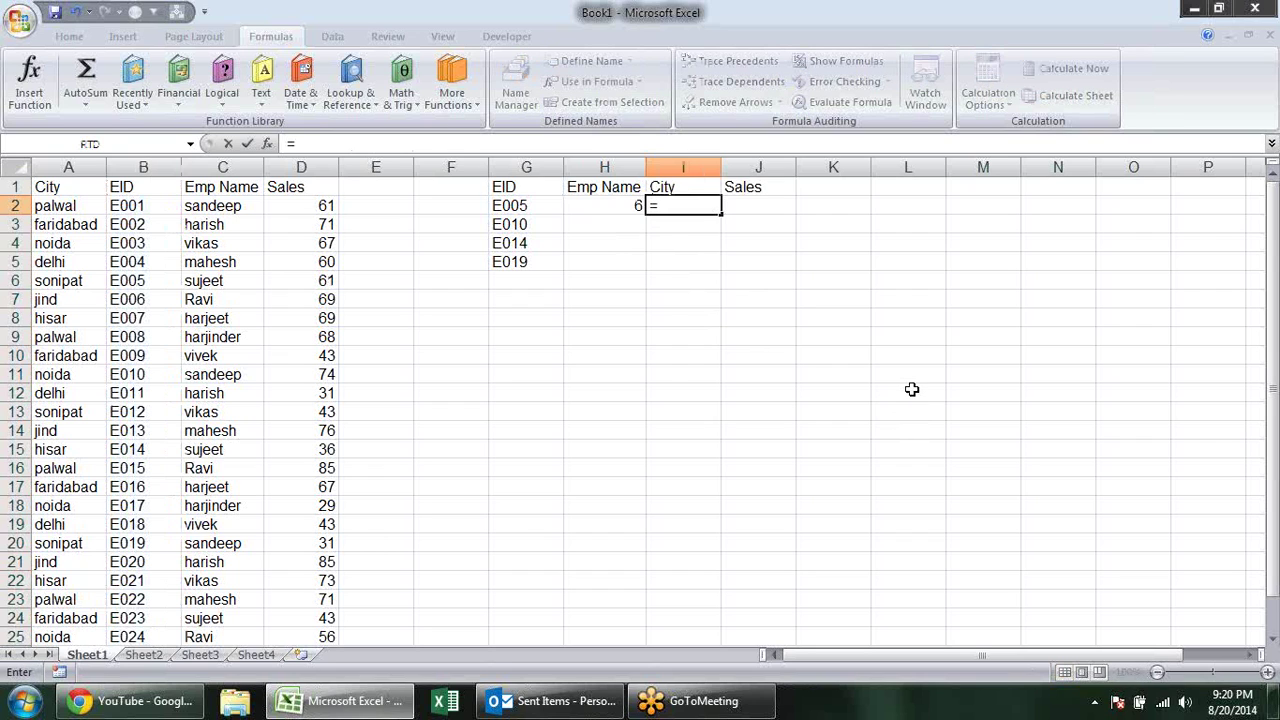
{"action": "type", "text": "ind"}
{"action": "key", "text": "Tab"}
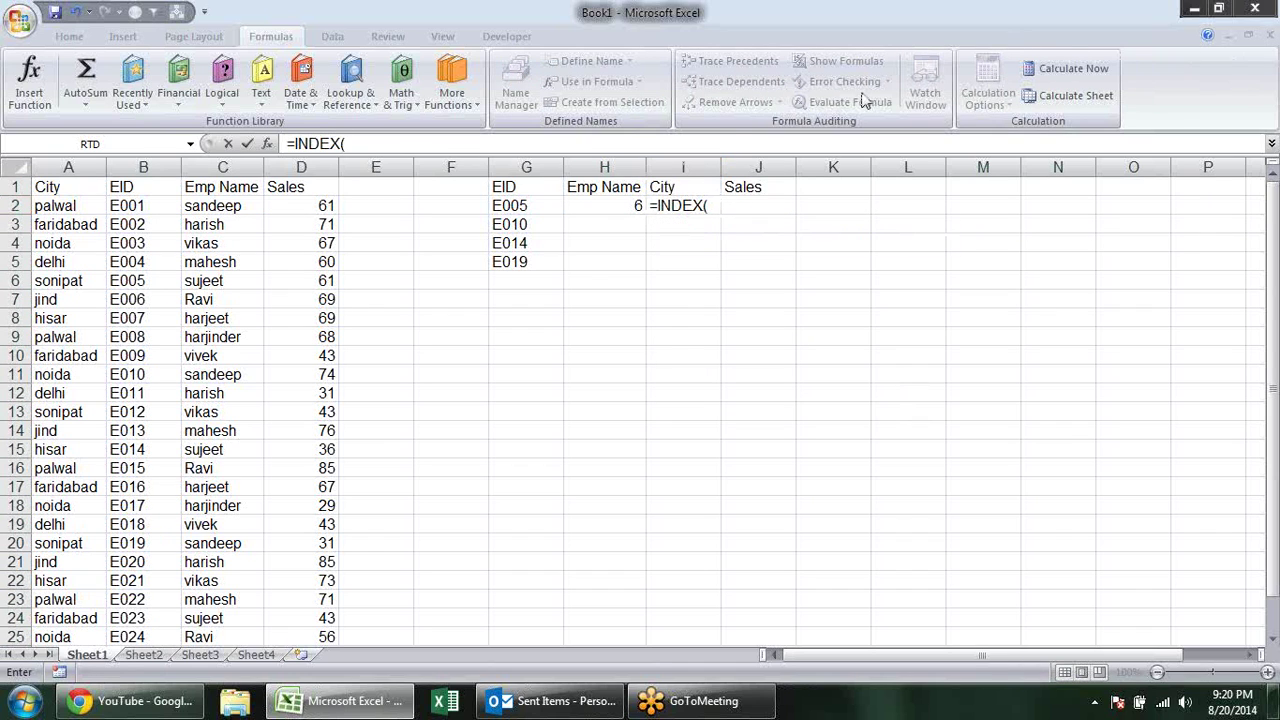
{"action": "left_click", "coordinate": [716, 208]}
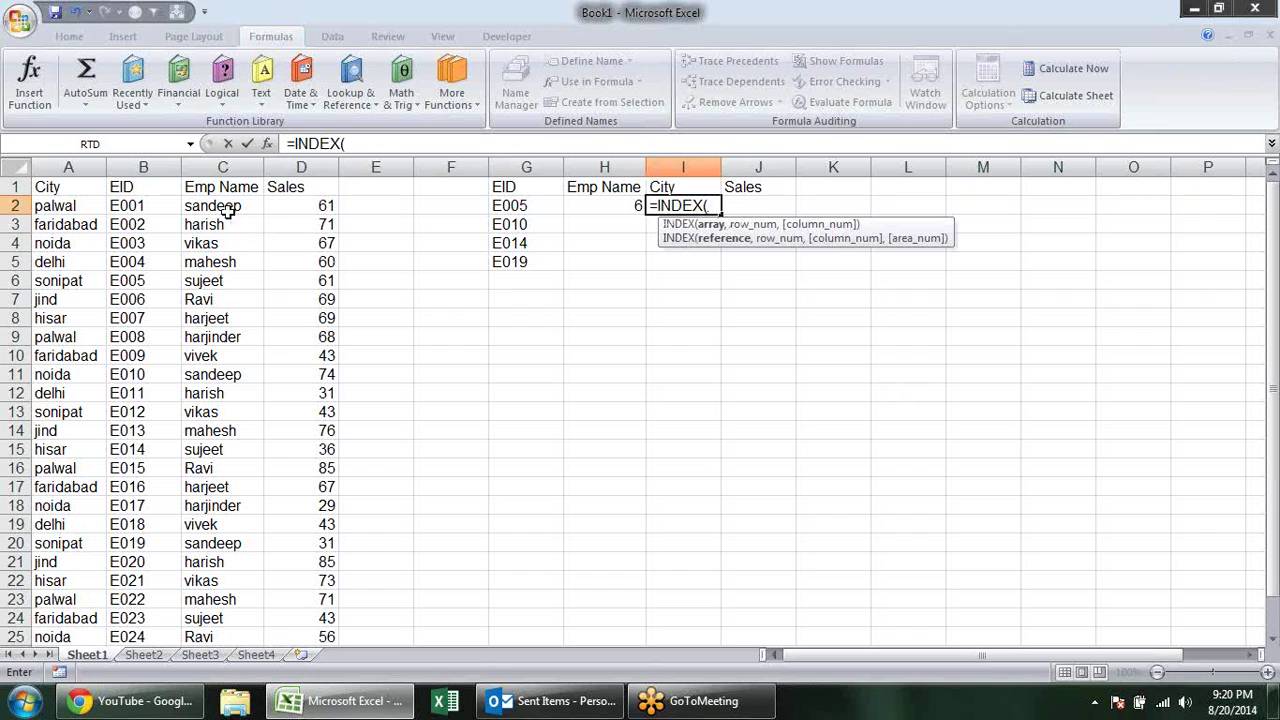
{"action": "left_click", "coordinate": [130, 164]}
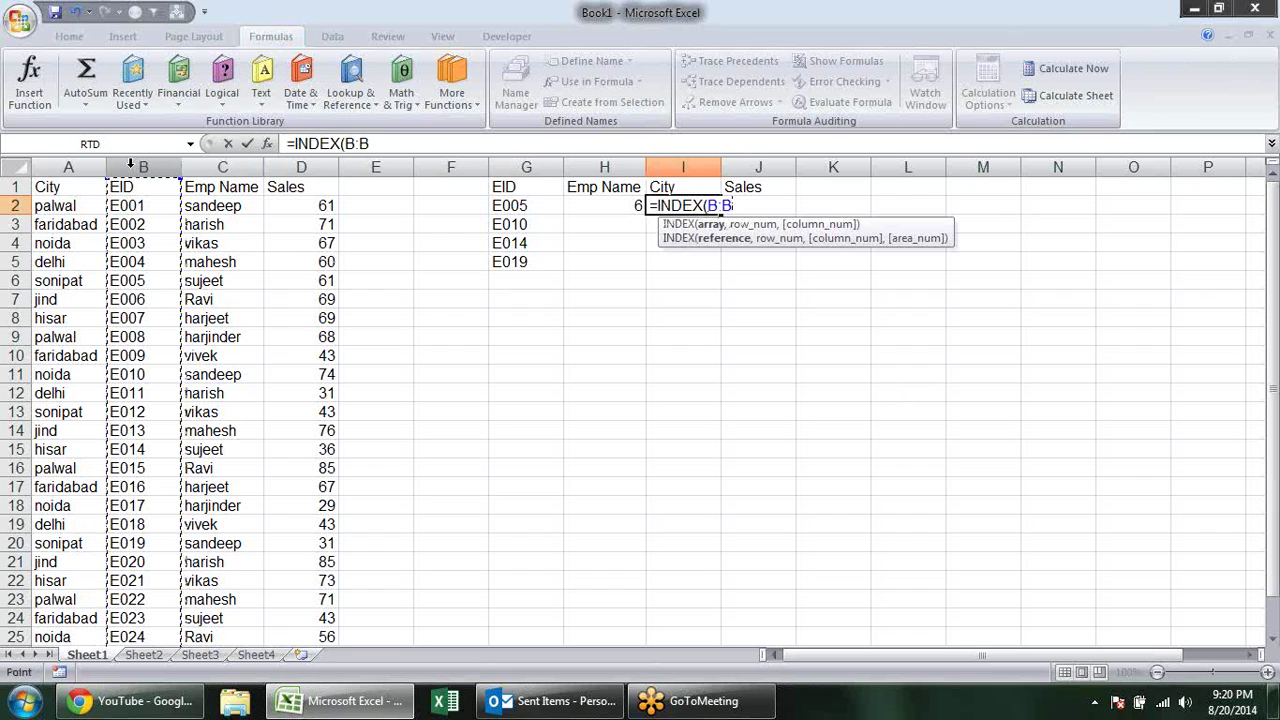
{"action": "type", "text": ","}
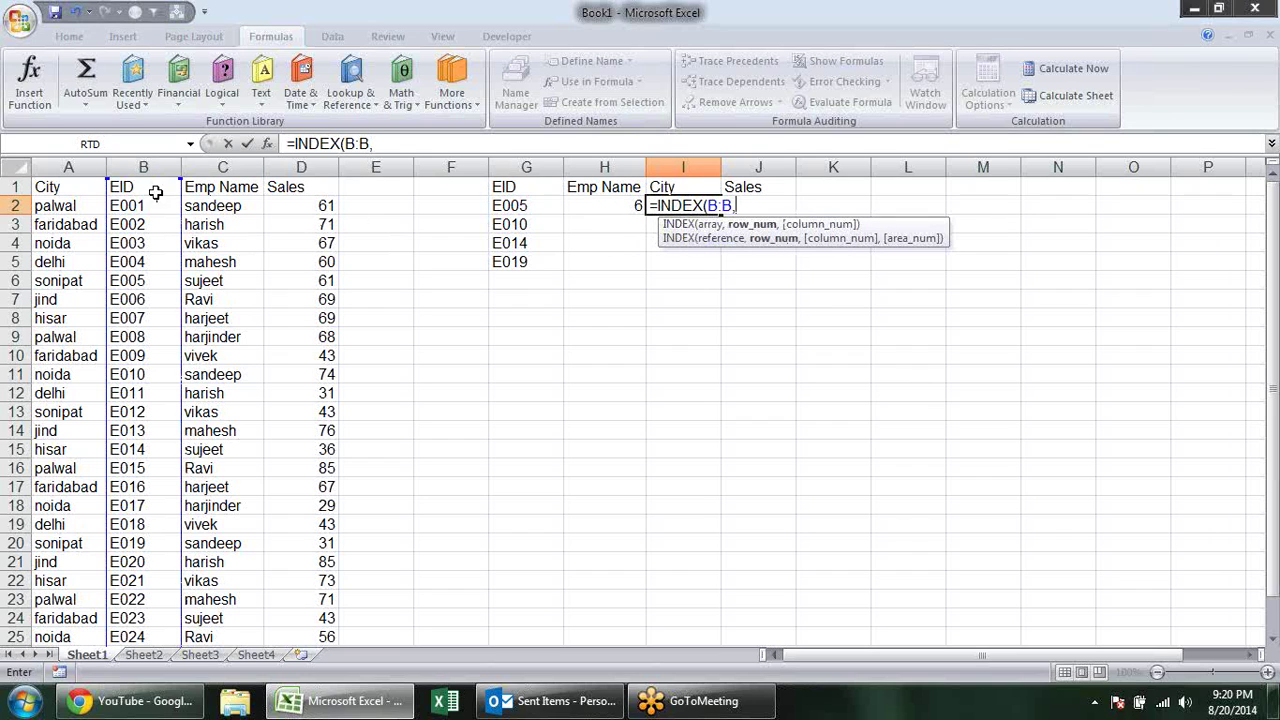
{"action": "left_click", "coordinate": [616, 203]}
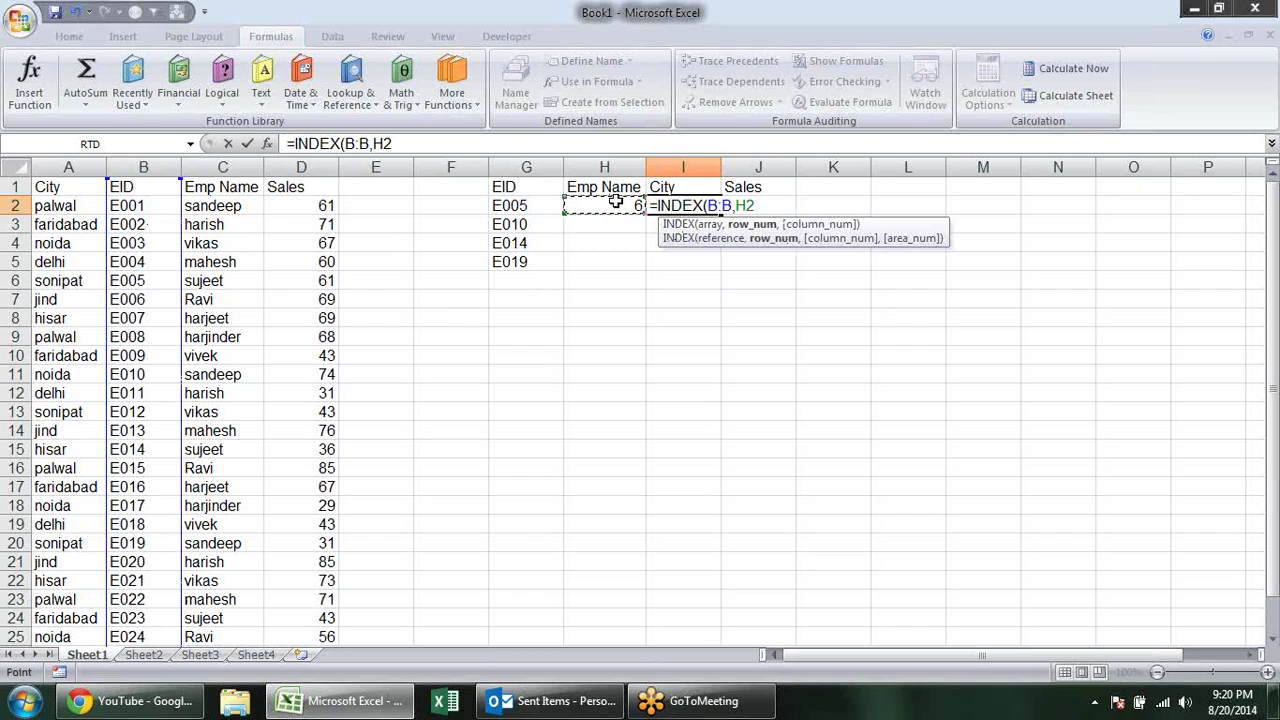
{"action": "type", "text": ")"}
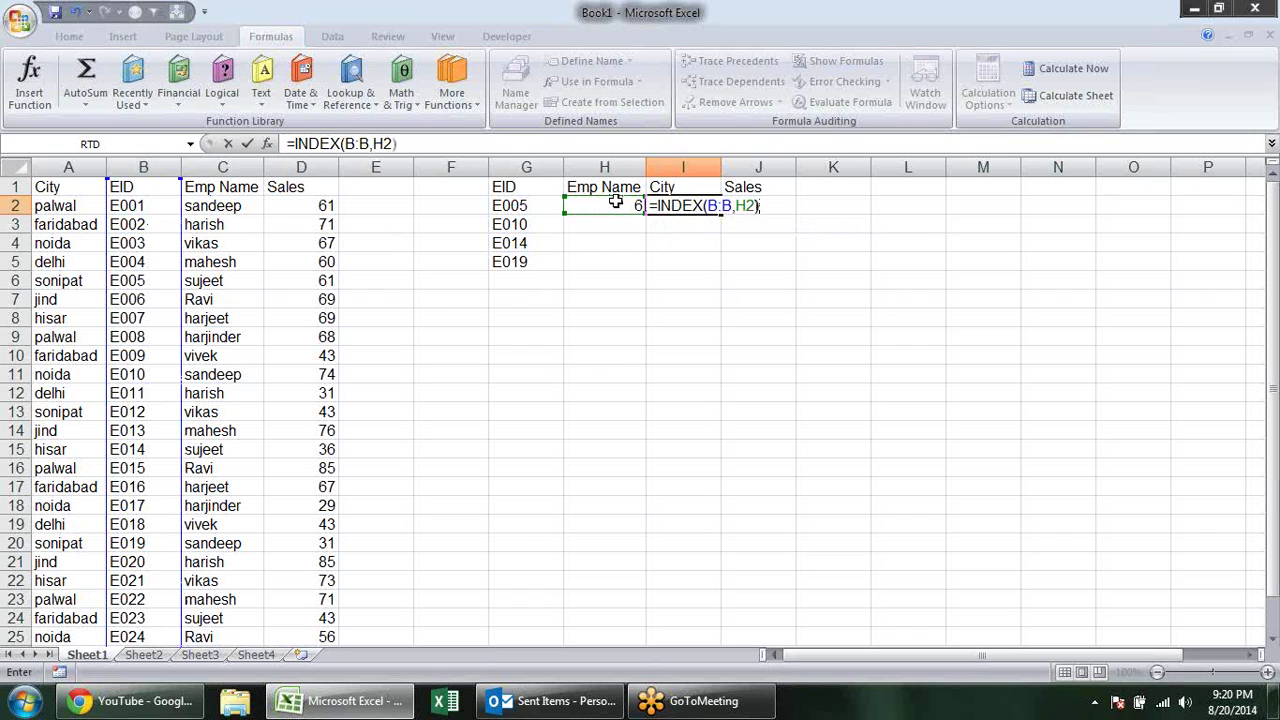
{"action": "key", "text": "Return"}
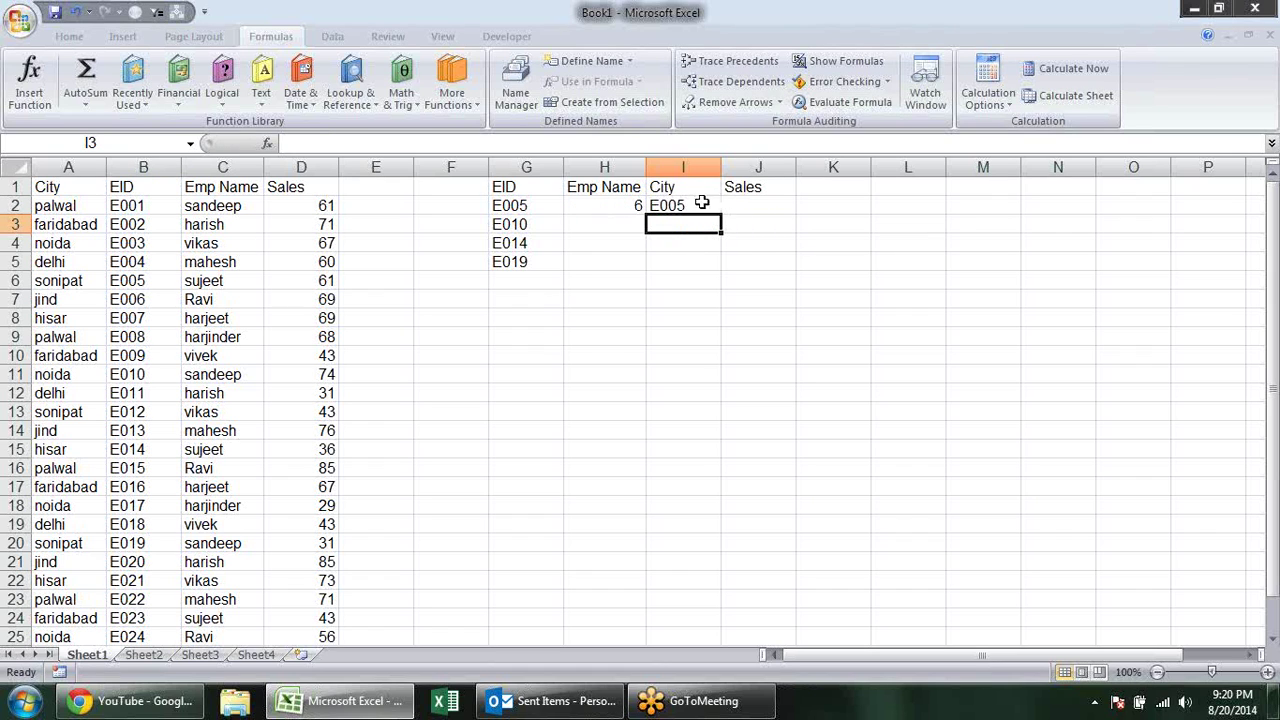
Change I2's INDEX range from B:B to City column A so it returns sonipat.
{"action": "left_click", "coordinate": [509, 206]}
{"action": "left_click", "coordinate": [700, 207]}
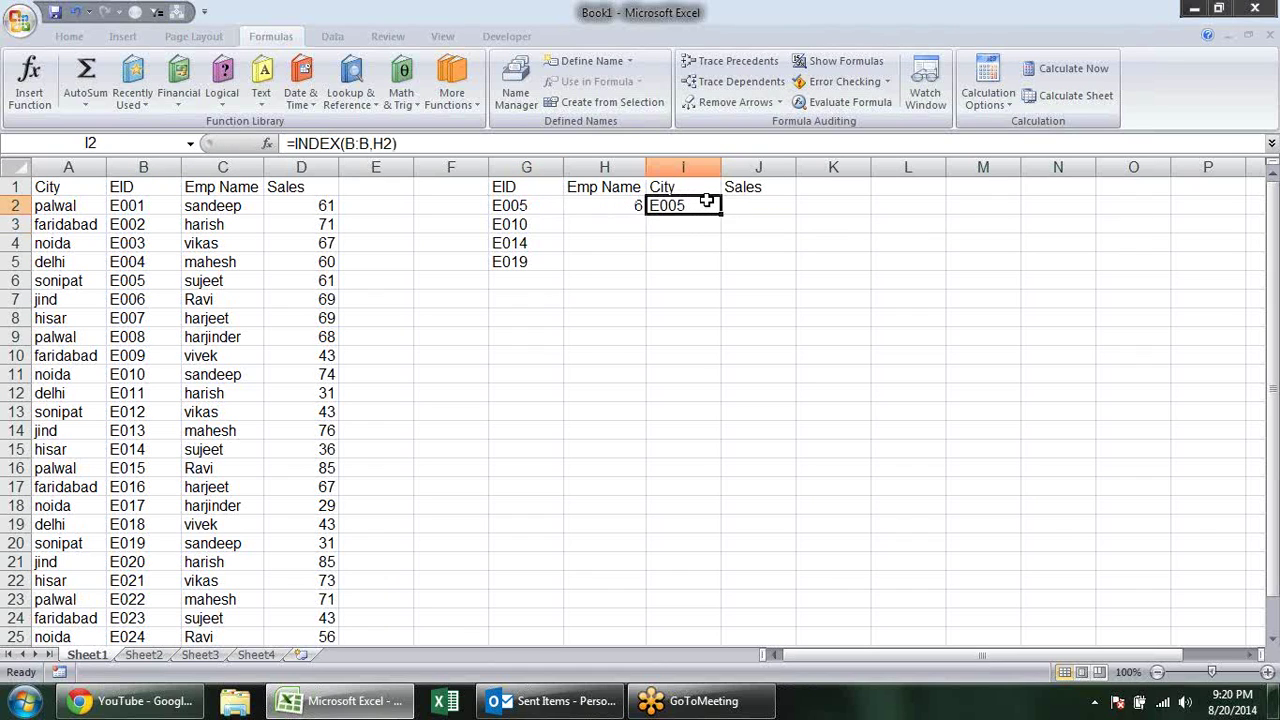
{"action": "double_click", "coordinate": [708, 204]}
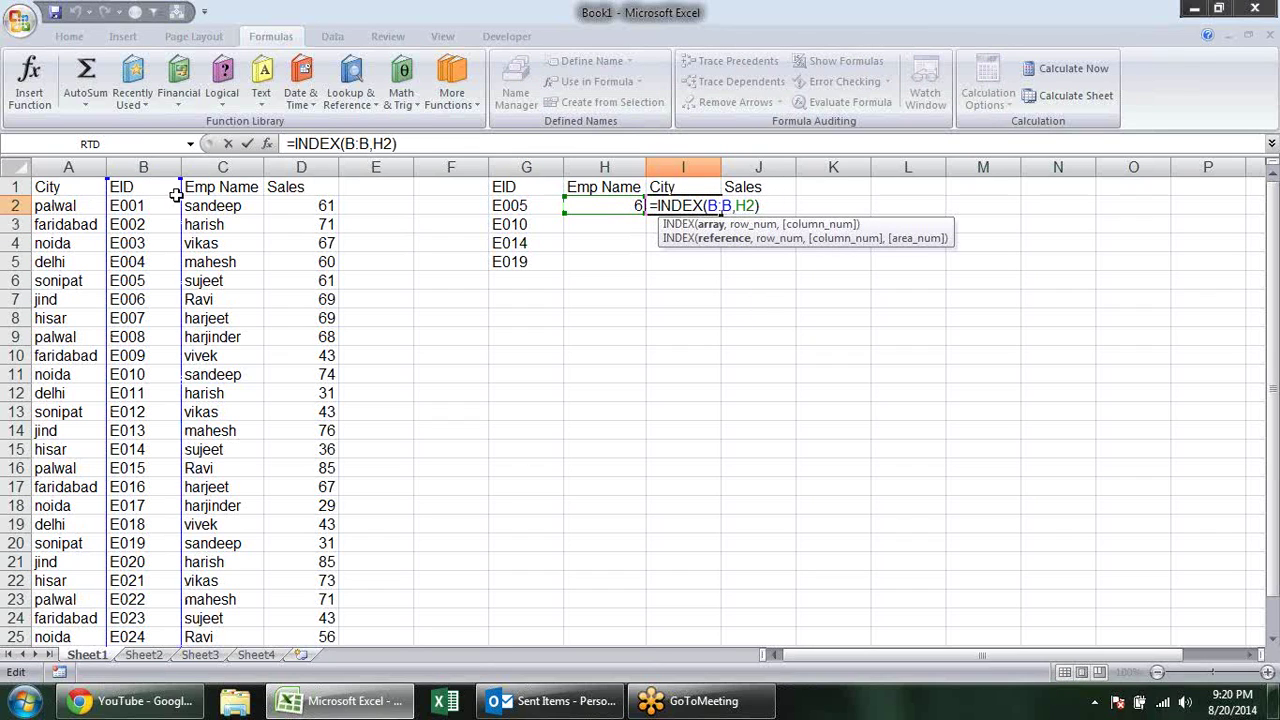
{"action": "left_click", "coordinate": [711, 224]}
{"action": "left_click", "coordinate": [765, 238]}
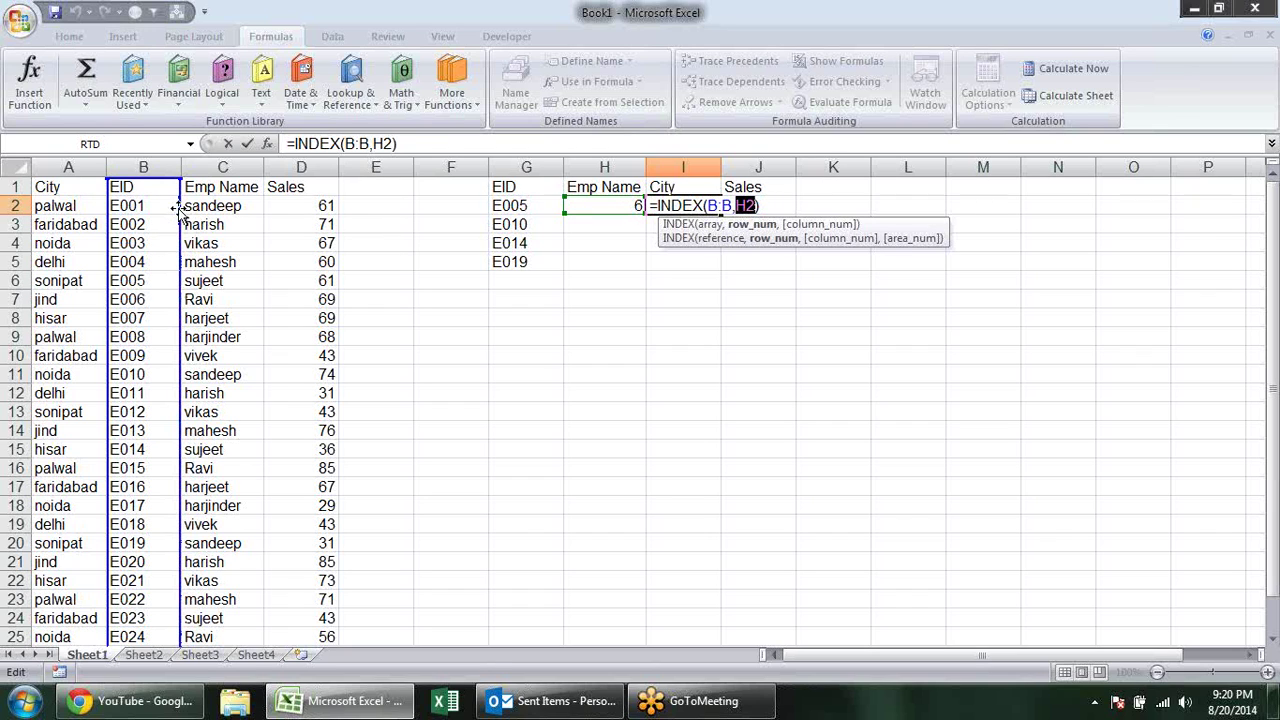
{"action": "left_click_drag", "start_coordinate": [181, 215], "coordinate": [66, 205]}
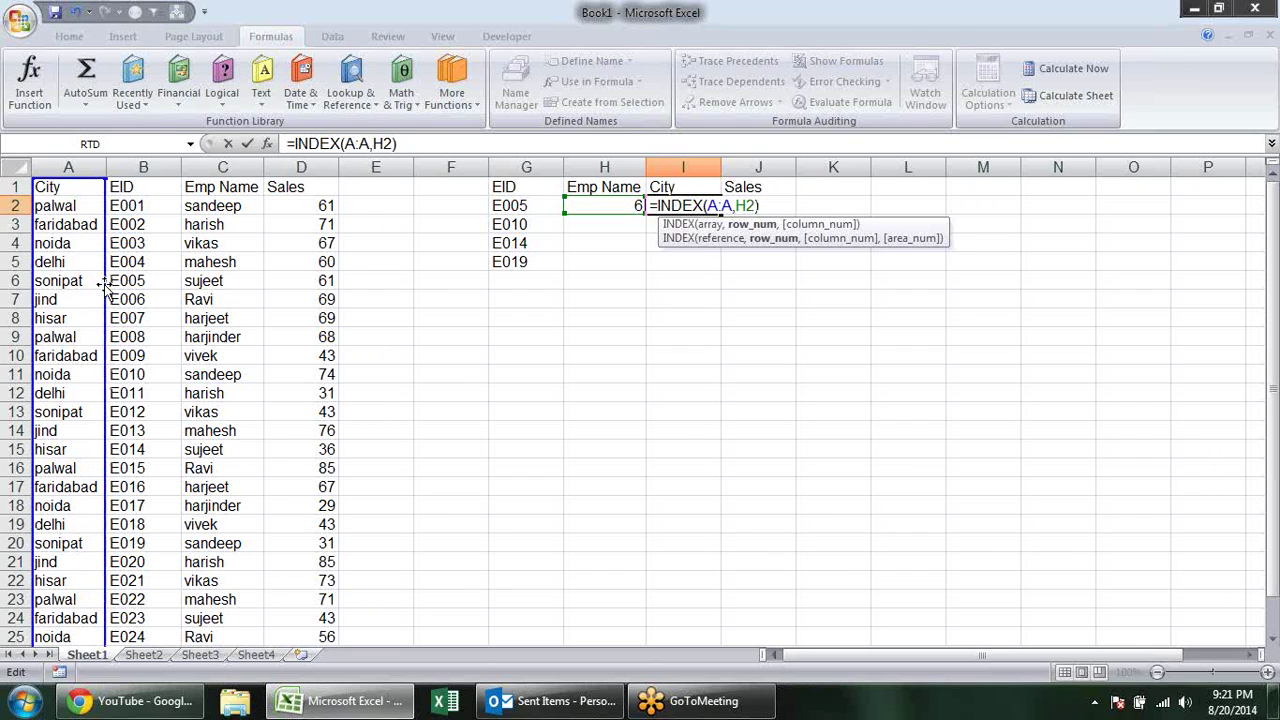
{"action": "key", "text": "Return"}
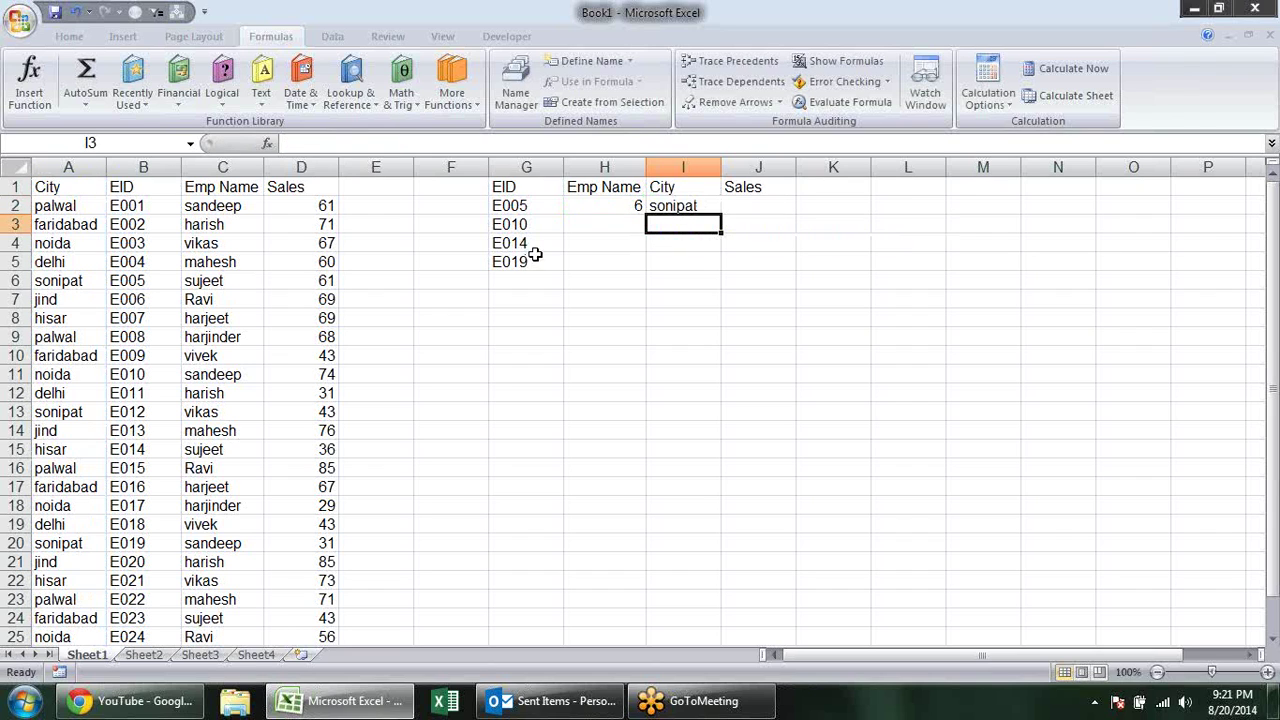
{"action": "left_click", "coordinate": [666, 208]}
{"action": "left_click", "coordinate": [604, 212]}
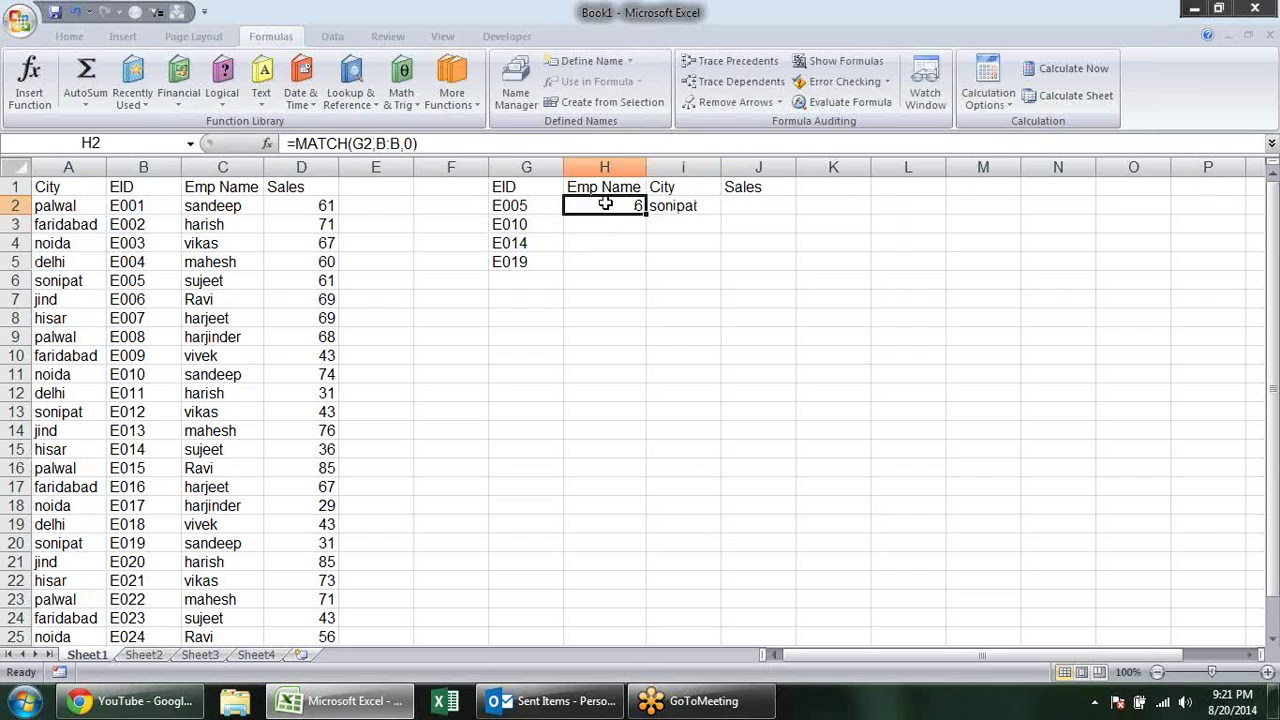
{"action": "double_click", "coordinate": [606, 208]}
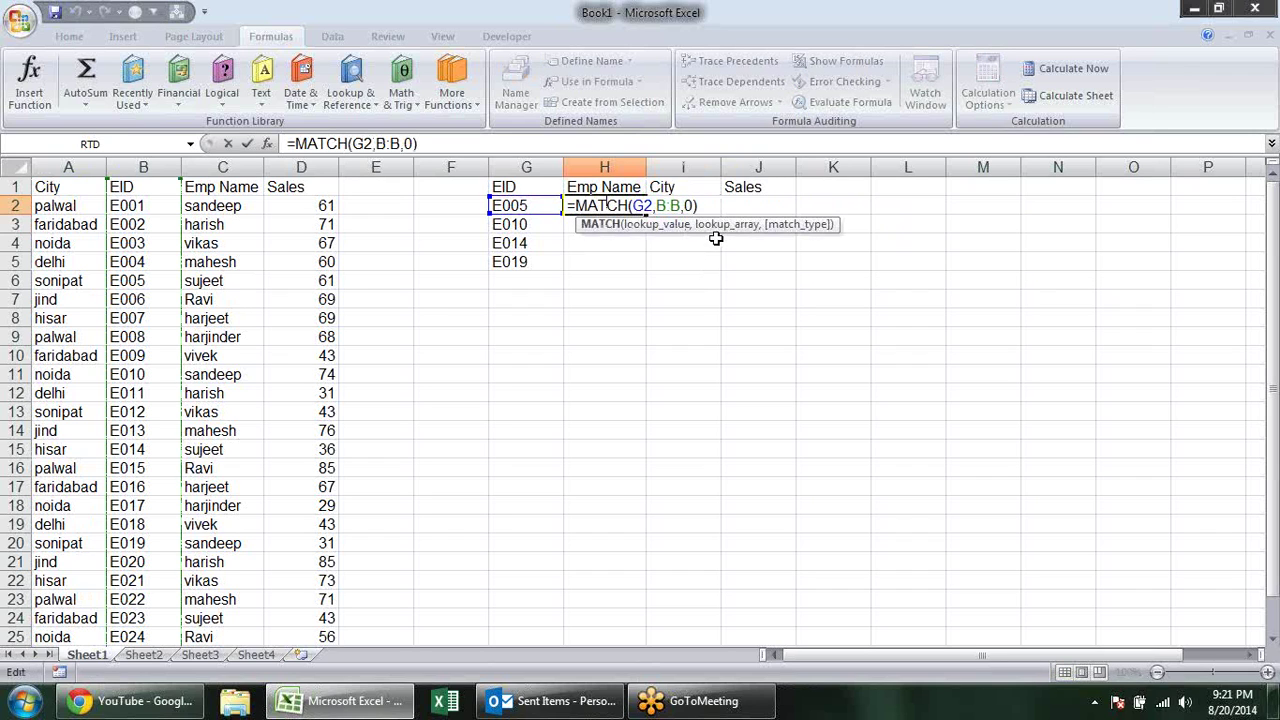
{"action": "left_click", "coordinate": [708, 250]}
{"action": "left_click", "coordinate": [632, 199]}
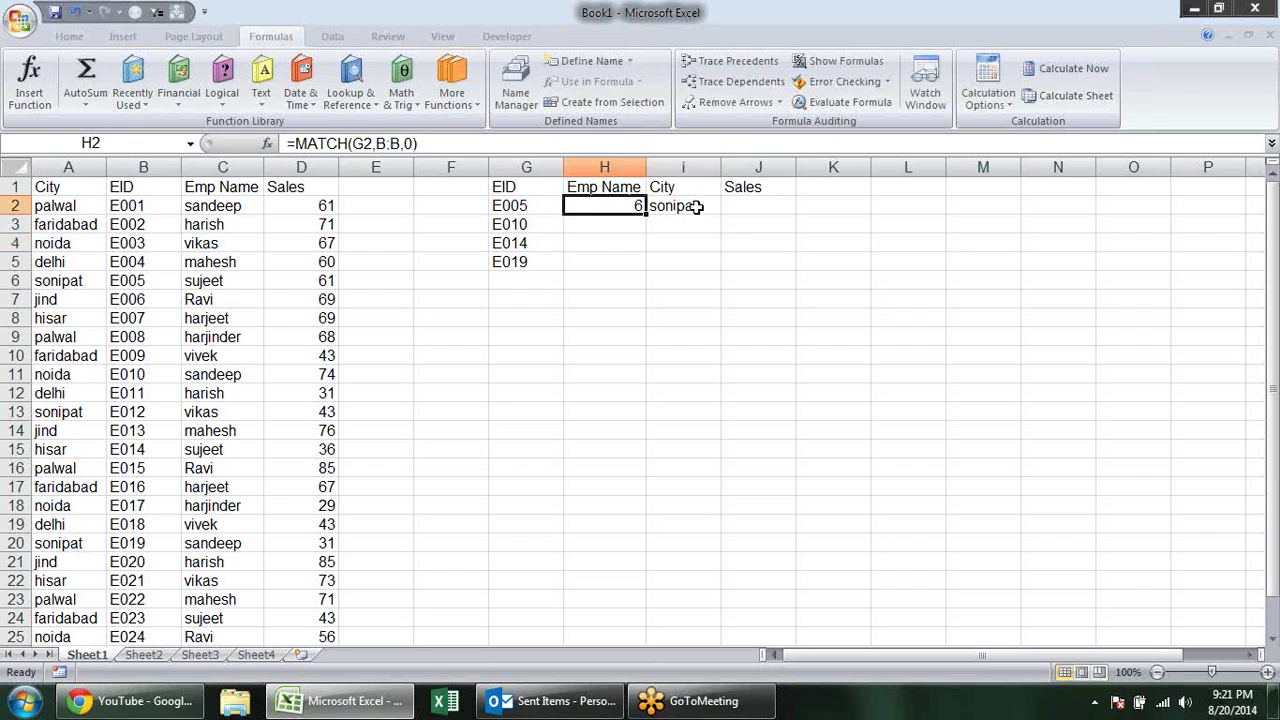
{"action": "double_click", "coordinate": [692, 205]}
{"action": "double_click", "coordinate": [628, 205]}
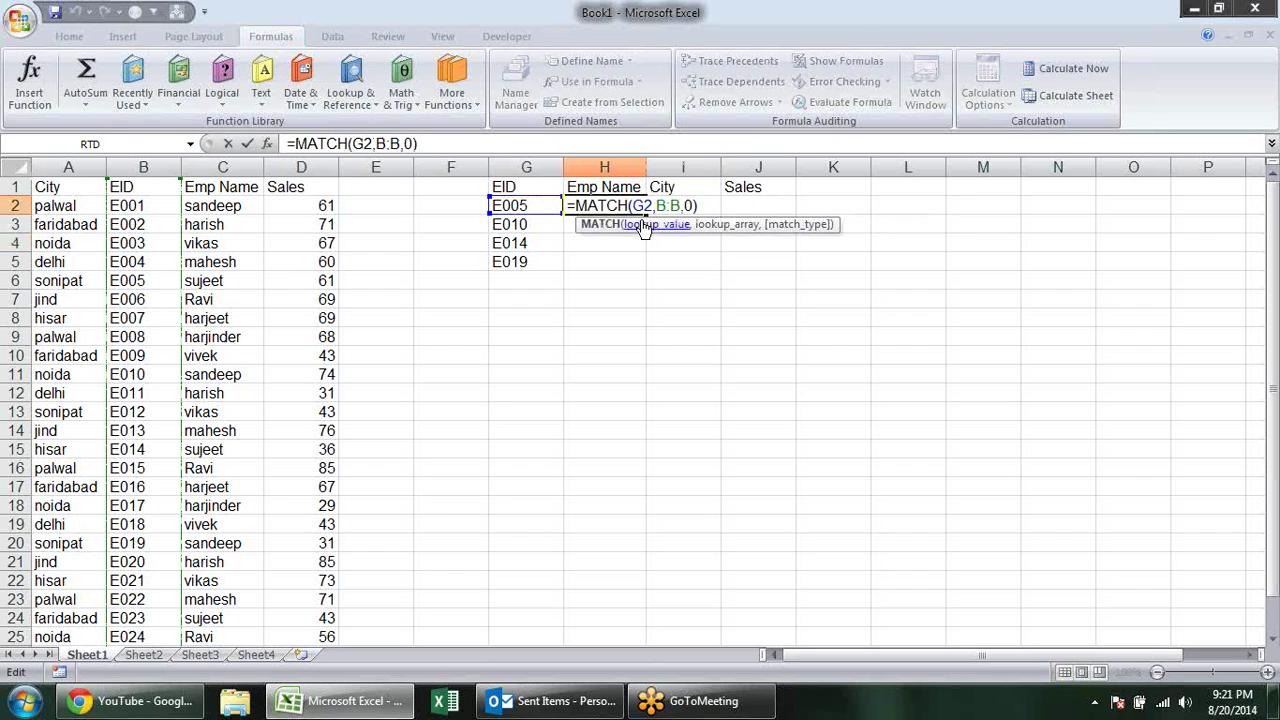
{"action": "left_click", "coordinate": [662, 226]}
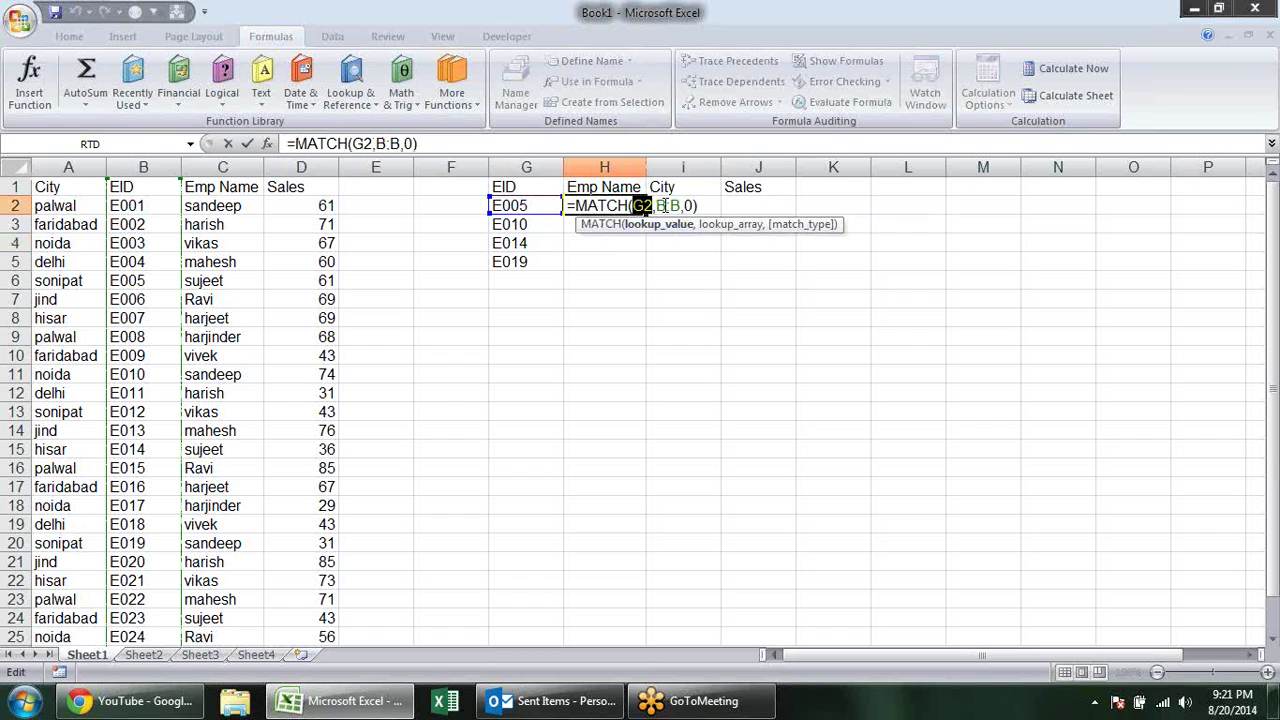
{"action": "left_click", "coordinate": [670, 205]}
{"action": "left_click", "coordinate": [729, 224]}
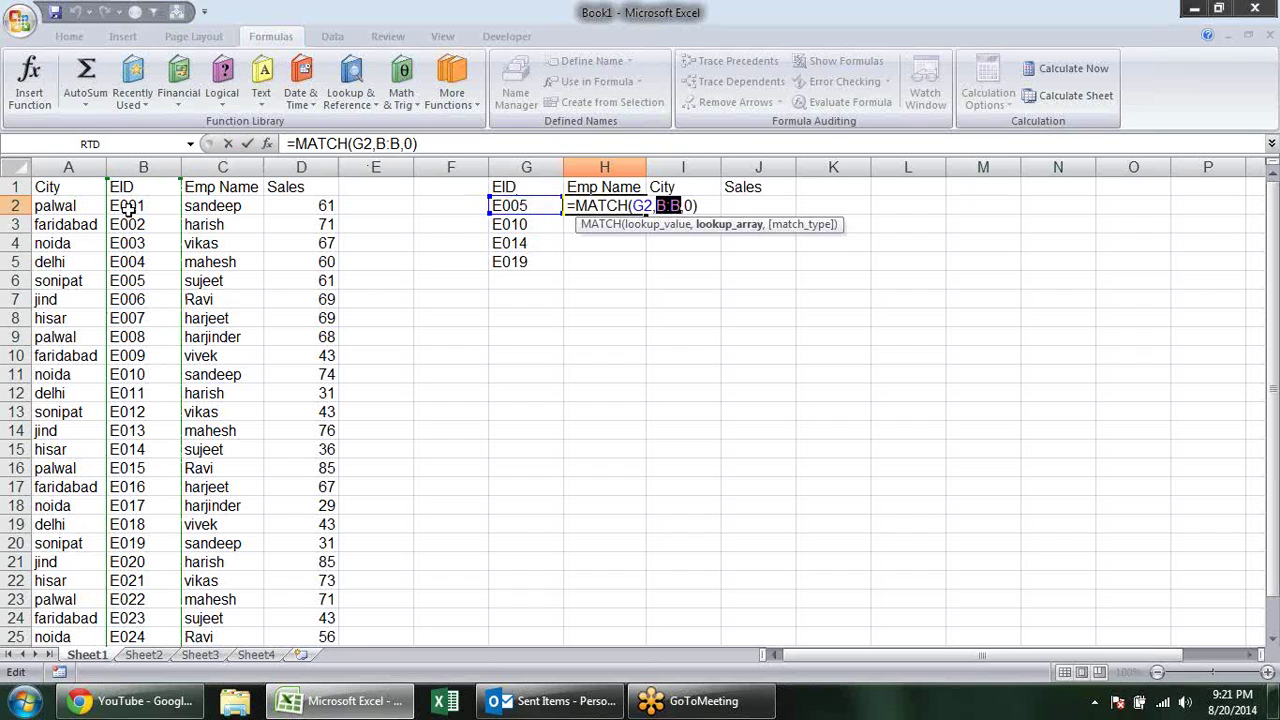
{"action": "left_click", "coordinate": [669, 206]}
{"action": "key", "text": "ctrl+Return"}
{"action": "left_click", "coordinate": [524, 205]}
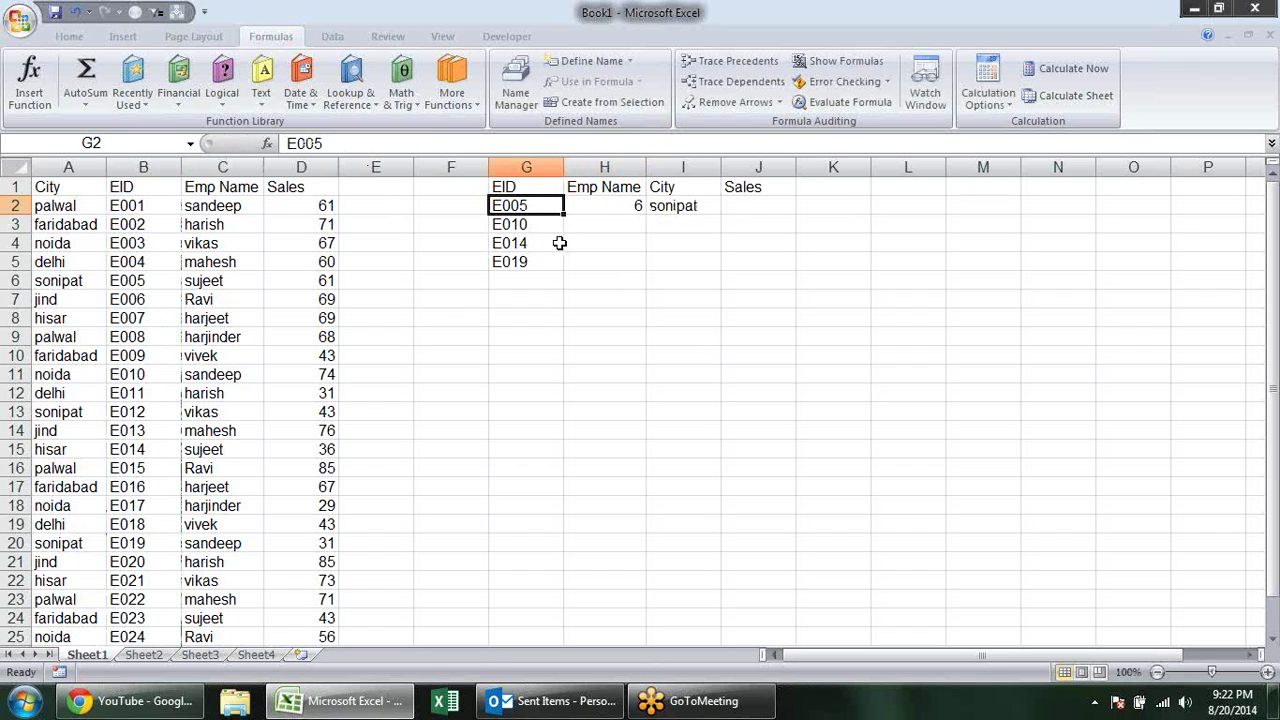
{"action": "double_click", "coordinate": [623, 205]}
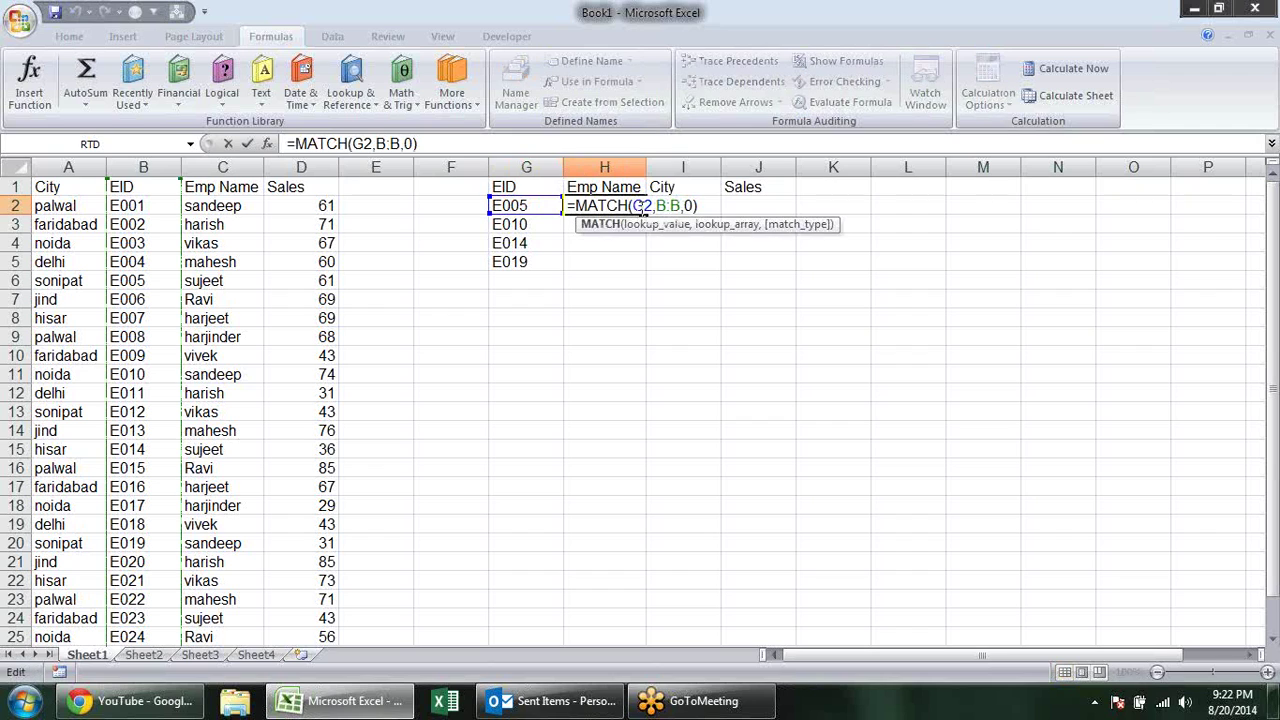
{"action": "left_click", "coordinate": [651, 226]}
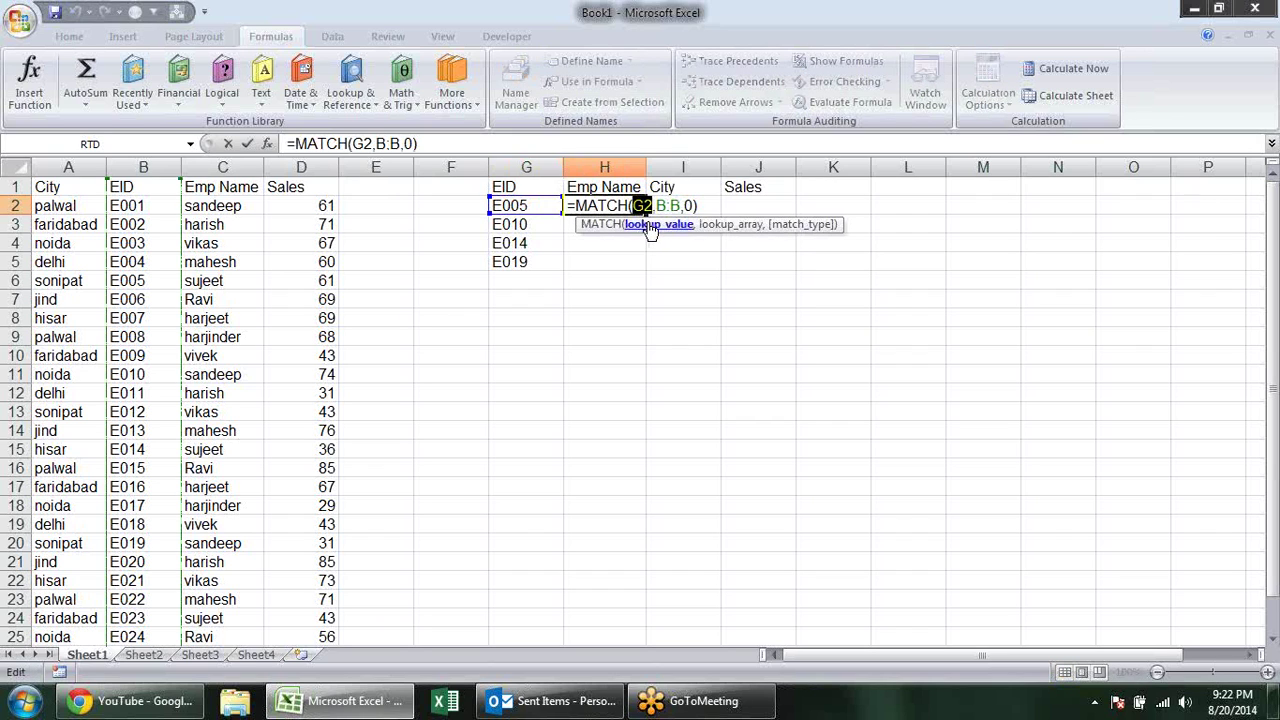
{"action": "left_click", "coordinate": [735, 226]}
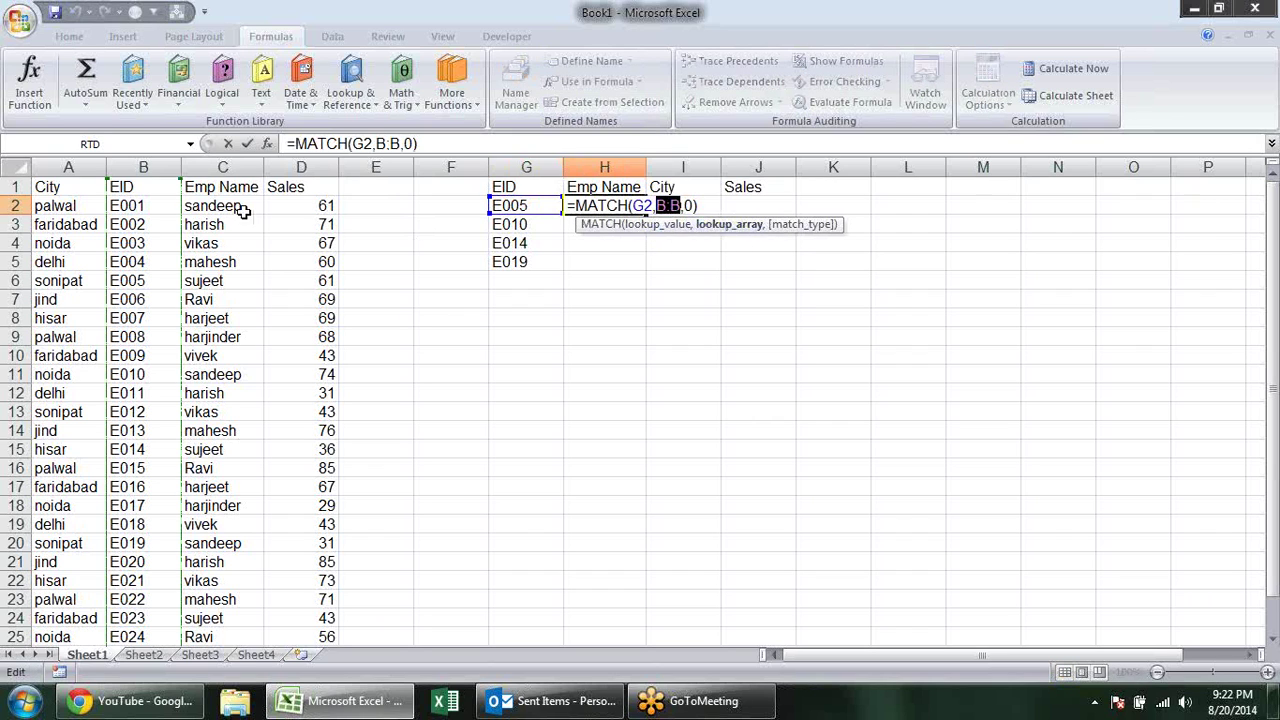
{"action": "left_click_drag", "start_coordinate": [178, 203], "coordinate": [180, 200]}
Change I2's INDEX range to the Sales values D6:D19 and fix the #NAME? error.
{"action": "key", "text": "Return"}
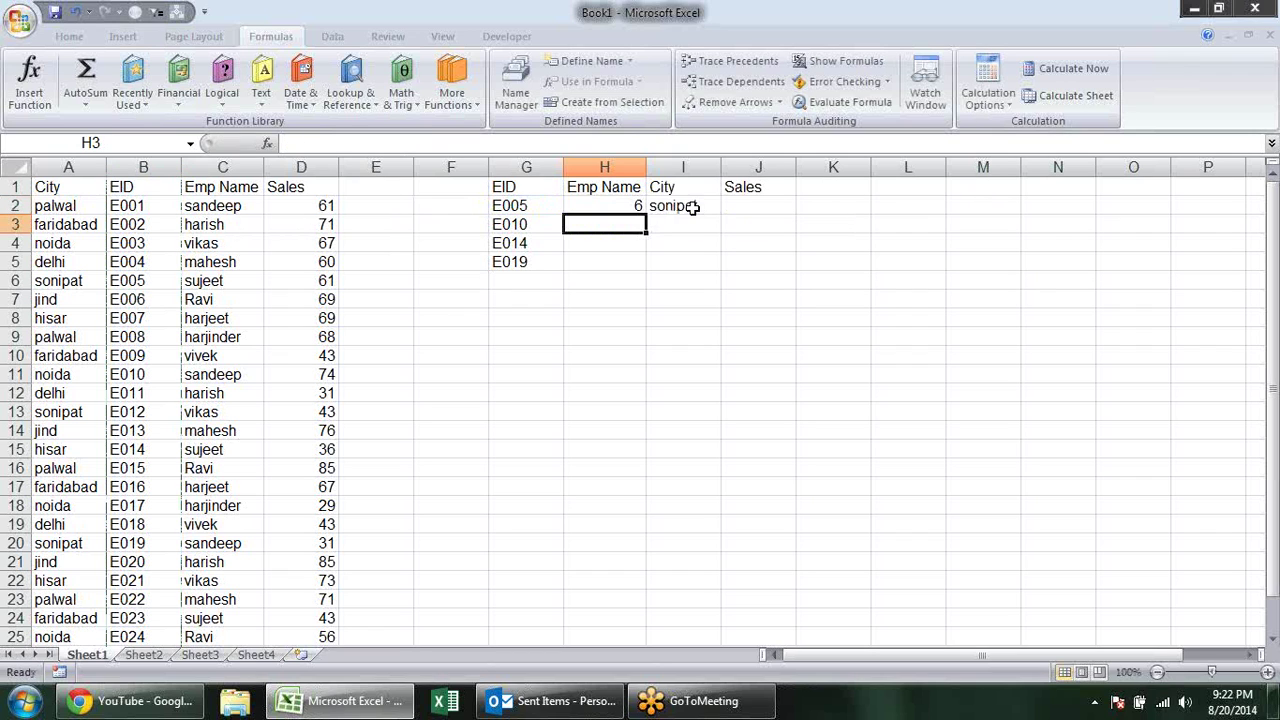
{"action": "double_click", "coordinate": [697, 206]}
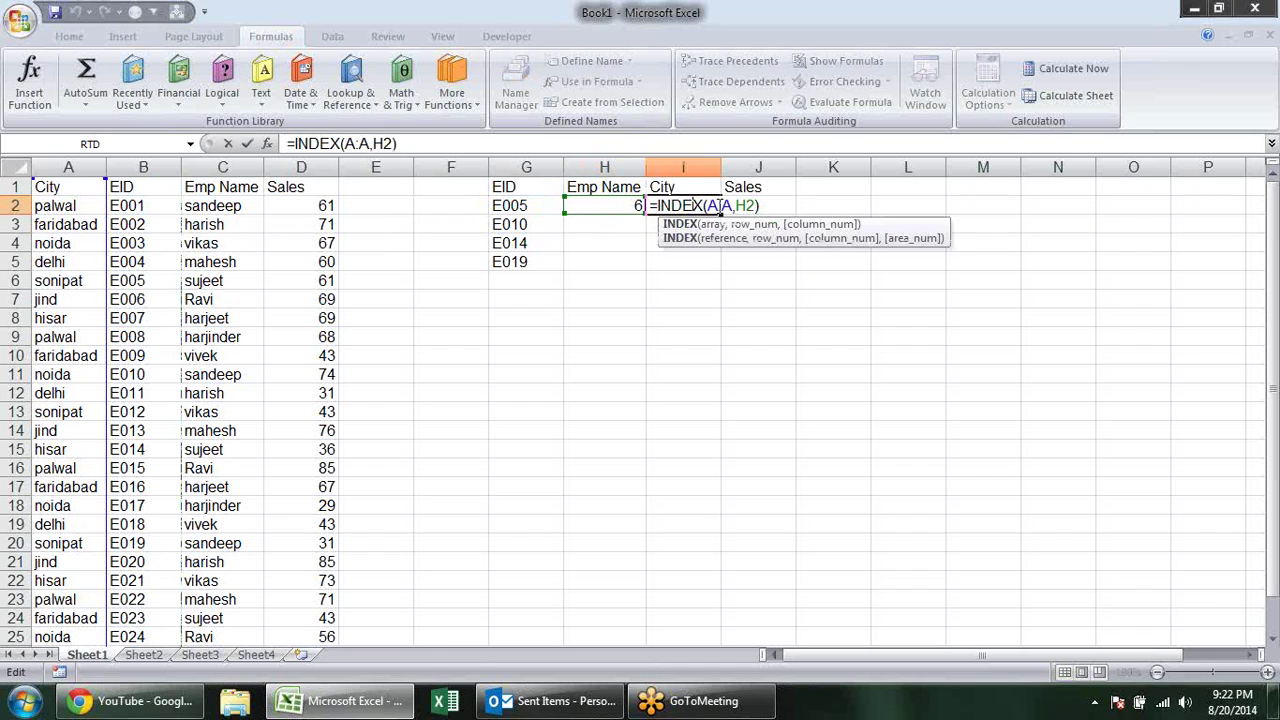
{"action": "left_click", "coordinate": [729, 205]}
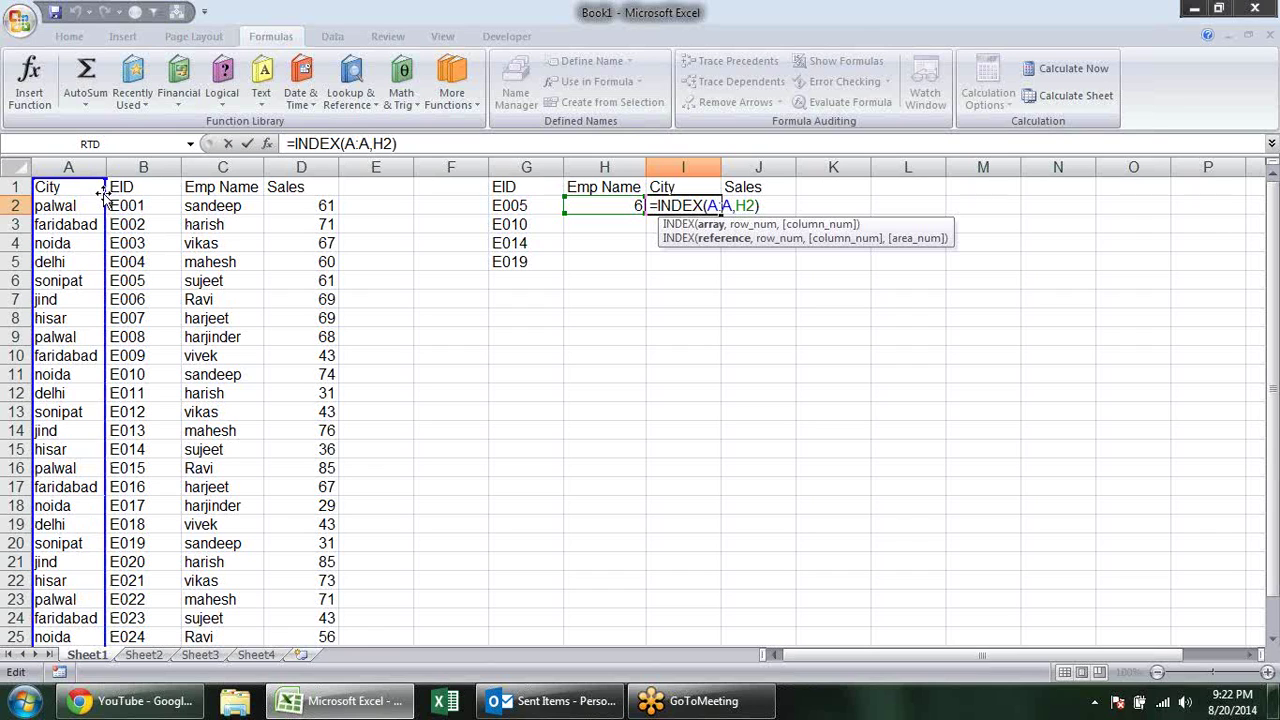
{"action": "left_click_drag", "start_coordinate": [288, 280], "coordinate": [301, 531]}
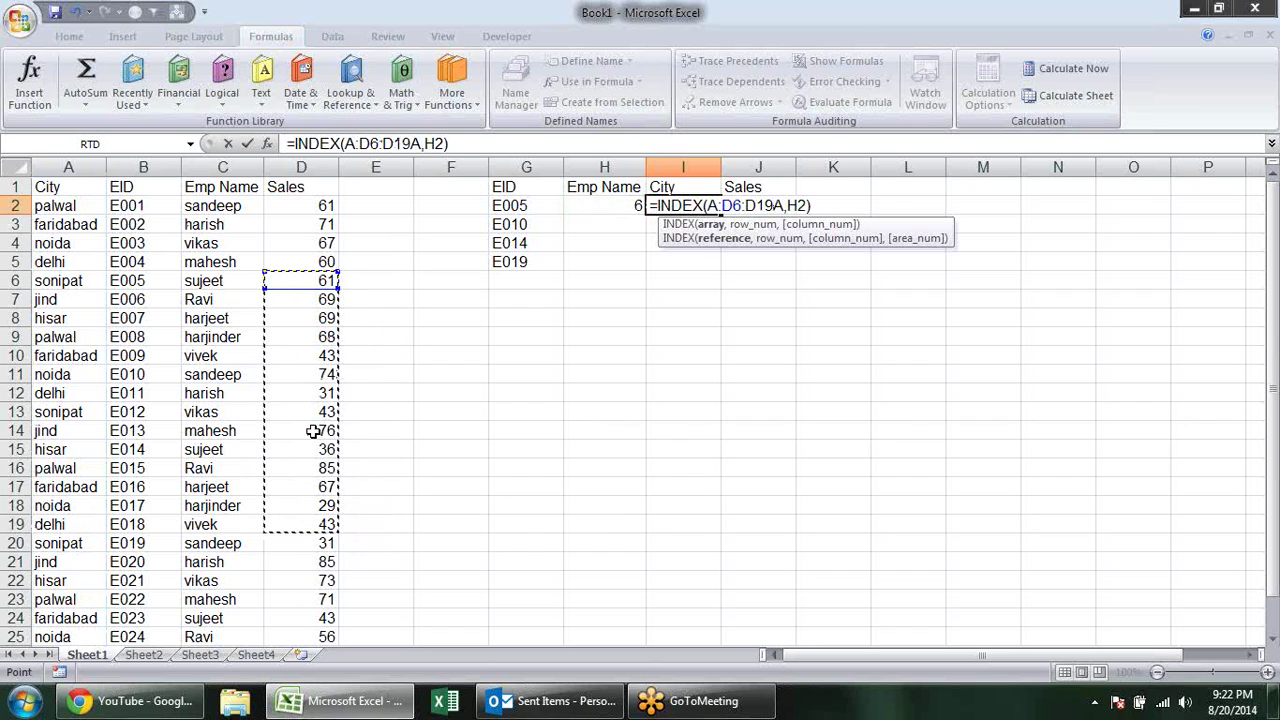
{"action": "key", "text": "BackSpace"}
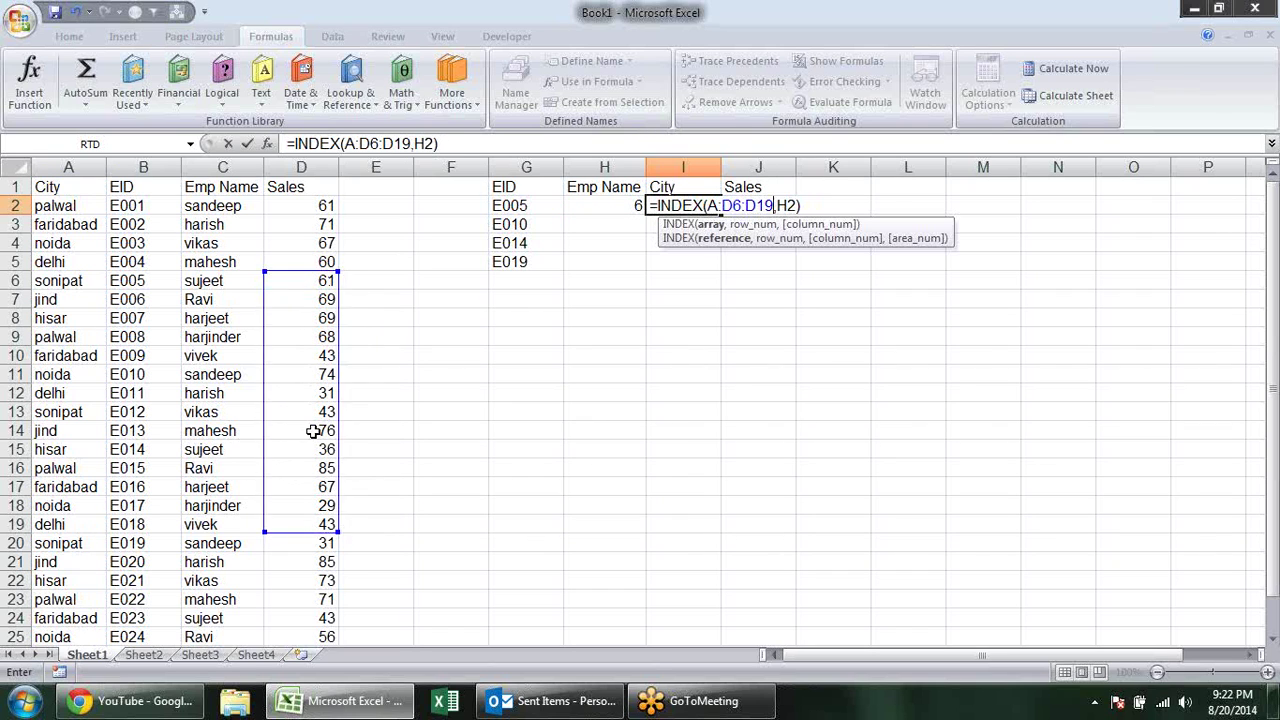
{"action": "key", "text": "Return"}
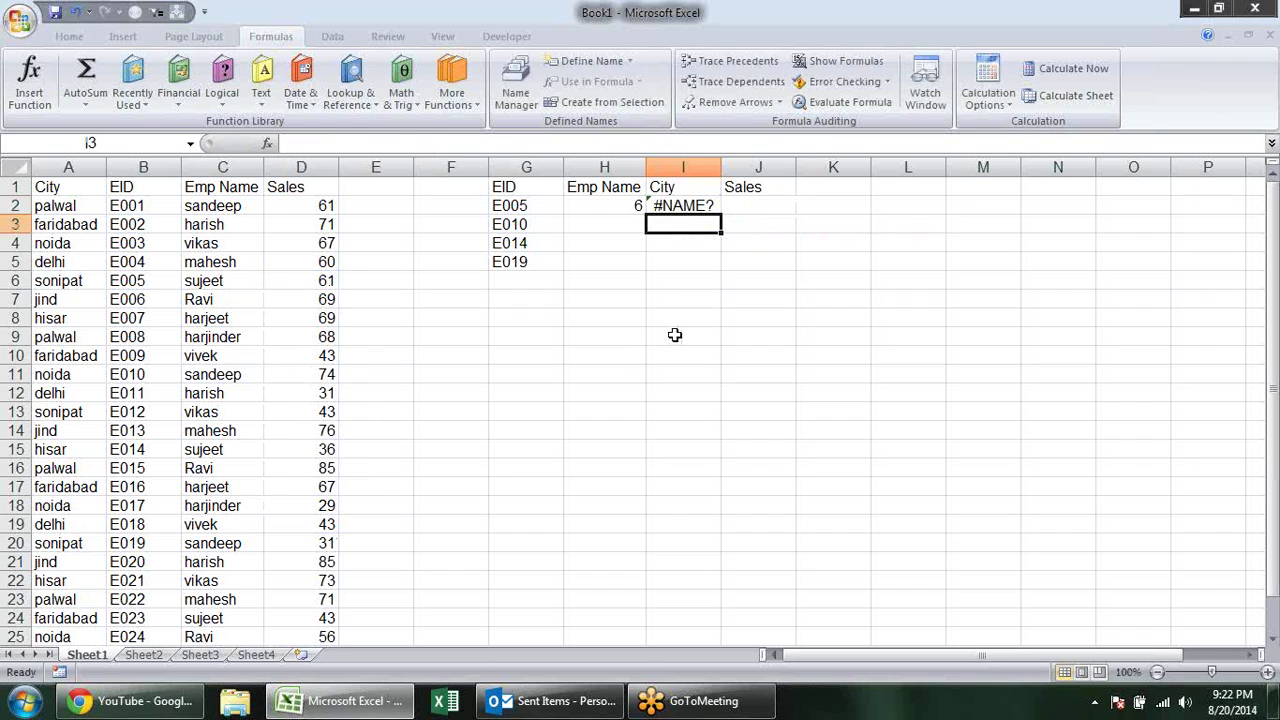
{"action": "double_click", "coordinate": [690, 207]}
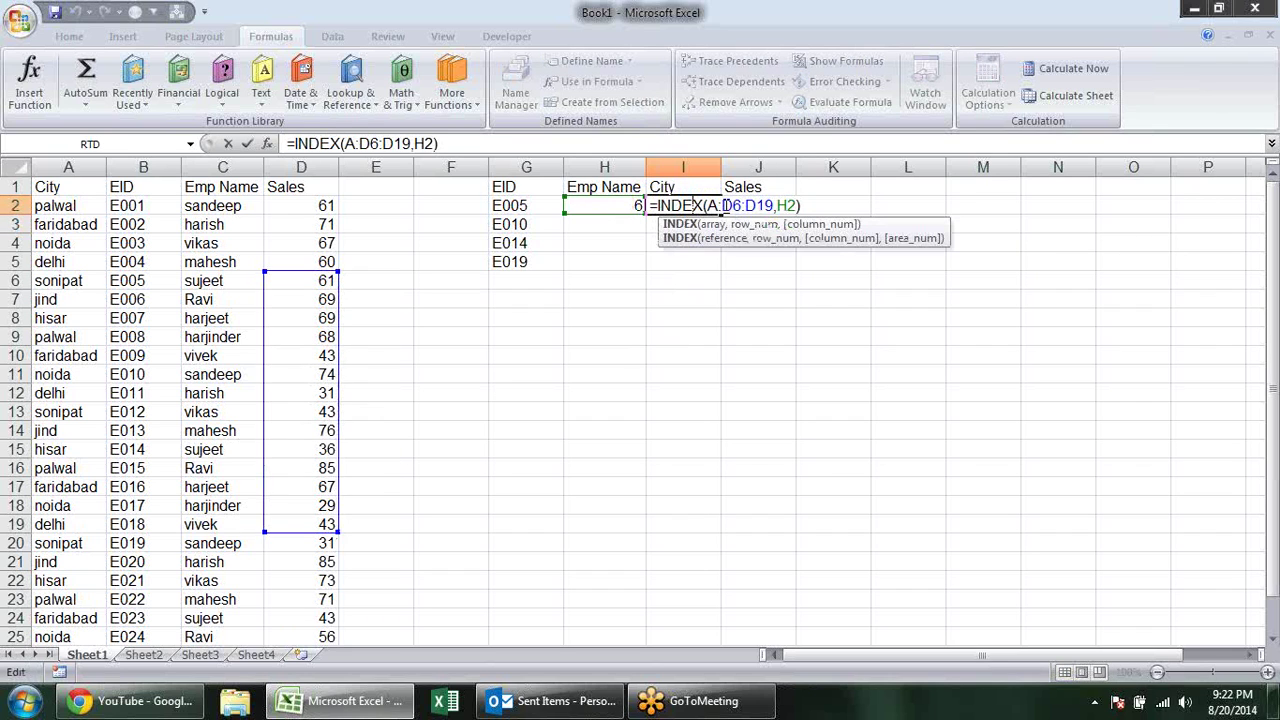
{"action": "key", "text": "BackSpace"}
{"action": "key", "text": "BackSpace"}
{"action": "key", "text": "Return"}
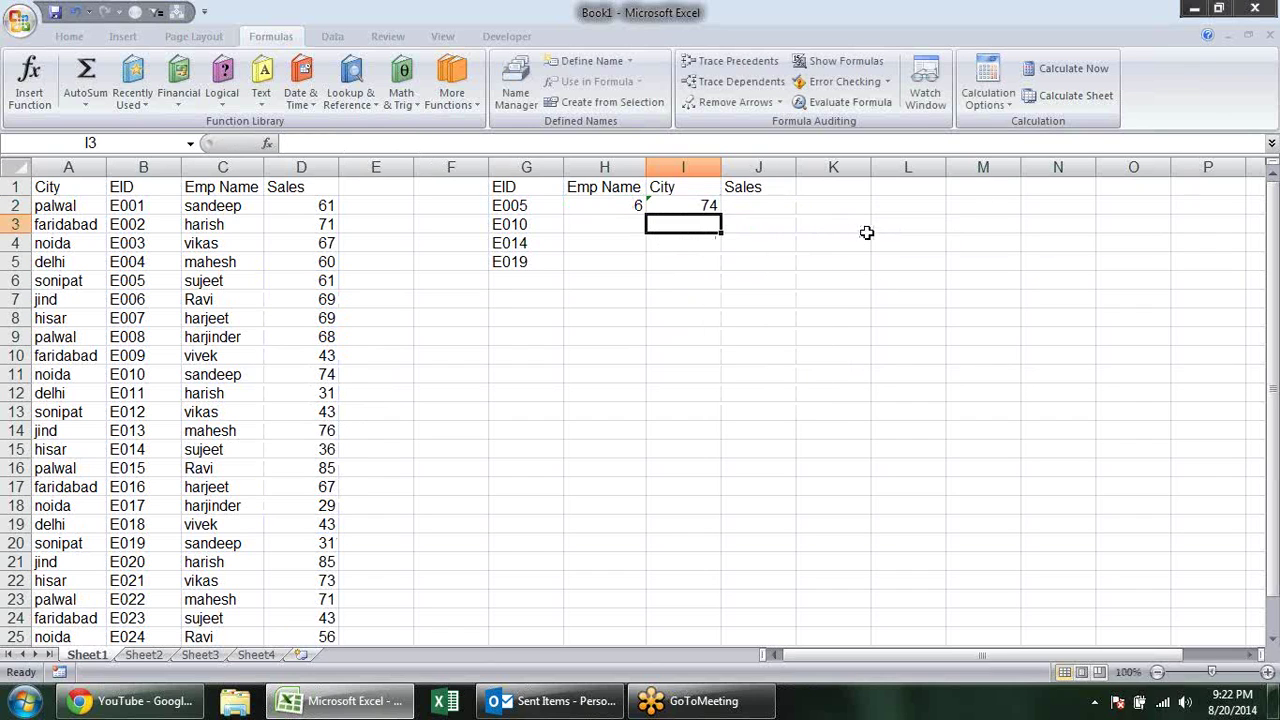
Review I2's INDEX result of 74, then clear cell I2.
{"action": "left_click", "coordinate": [715, 208]}
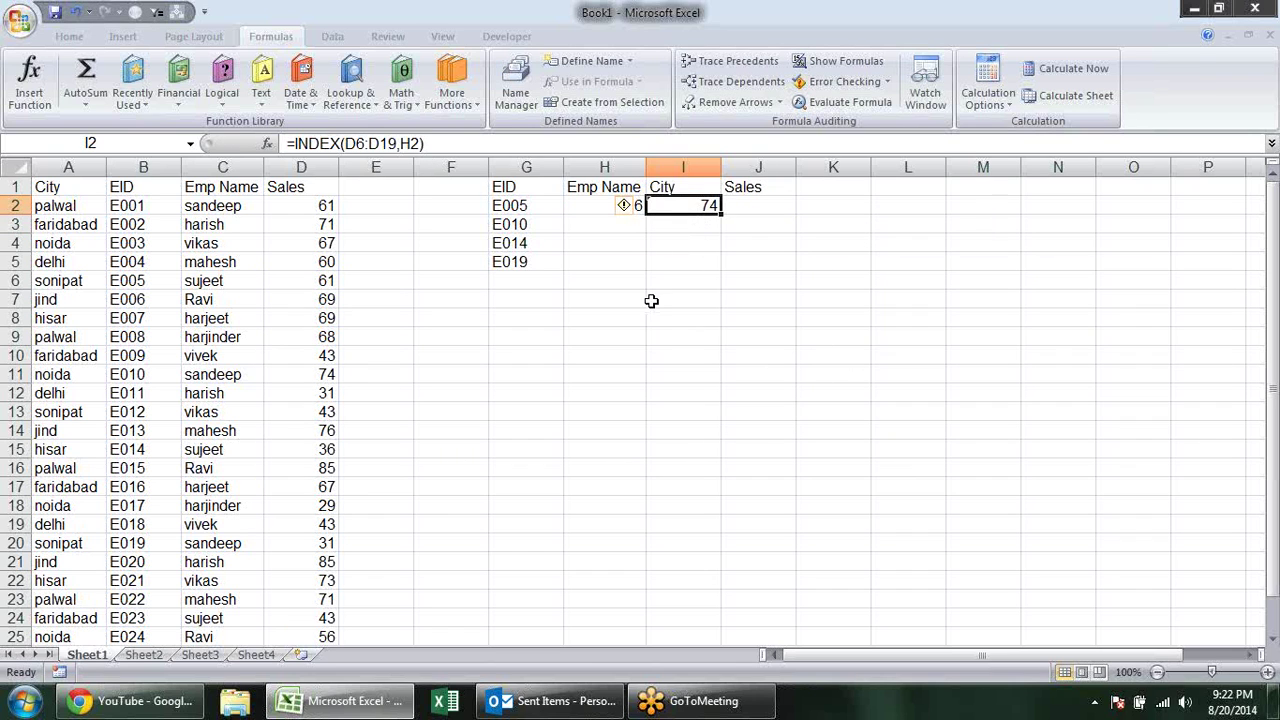
{"action": "key", "text": "F2"}
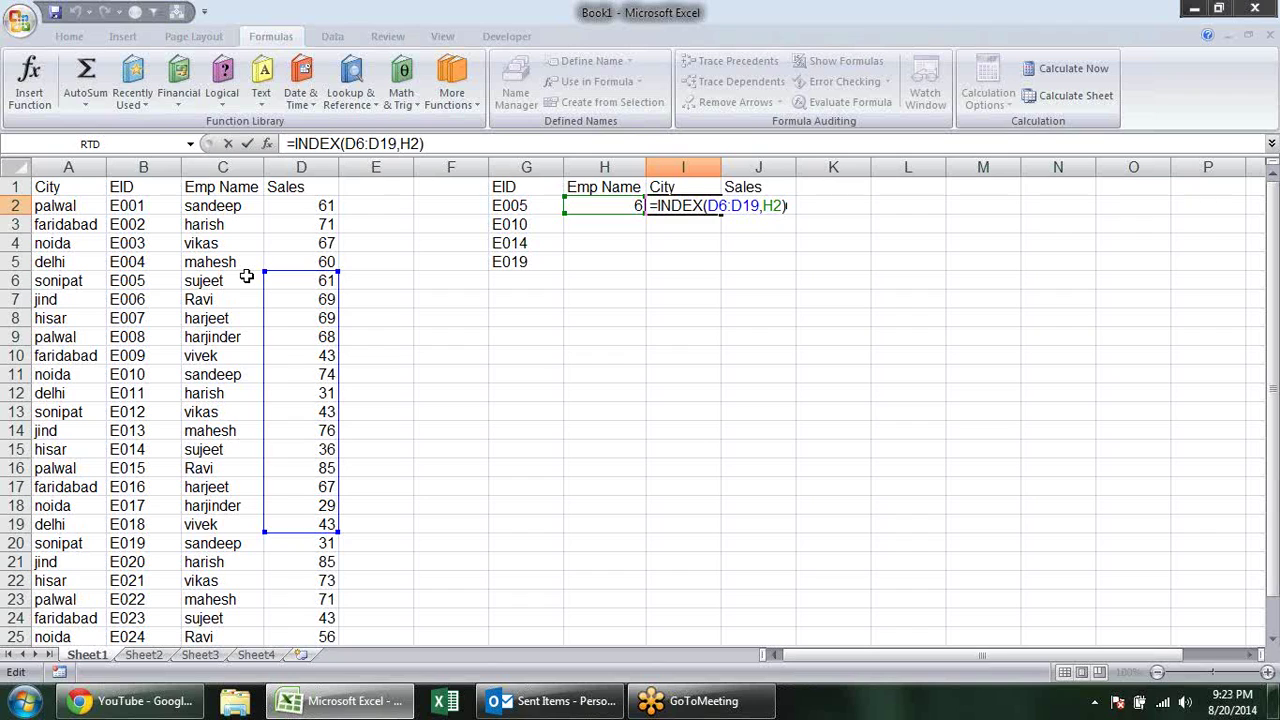
{"action": "key", "text": "ctrl+Return"}
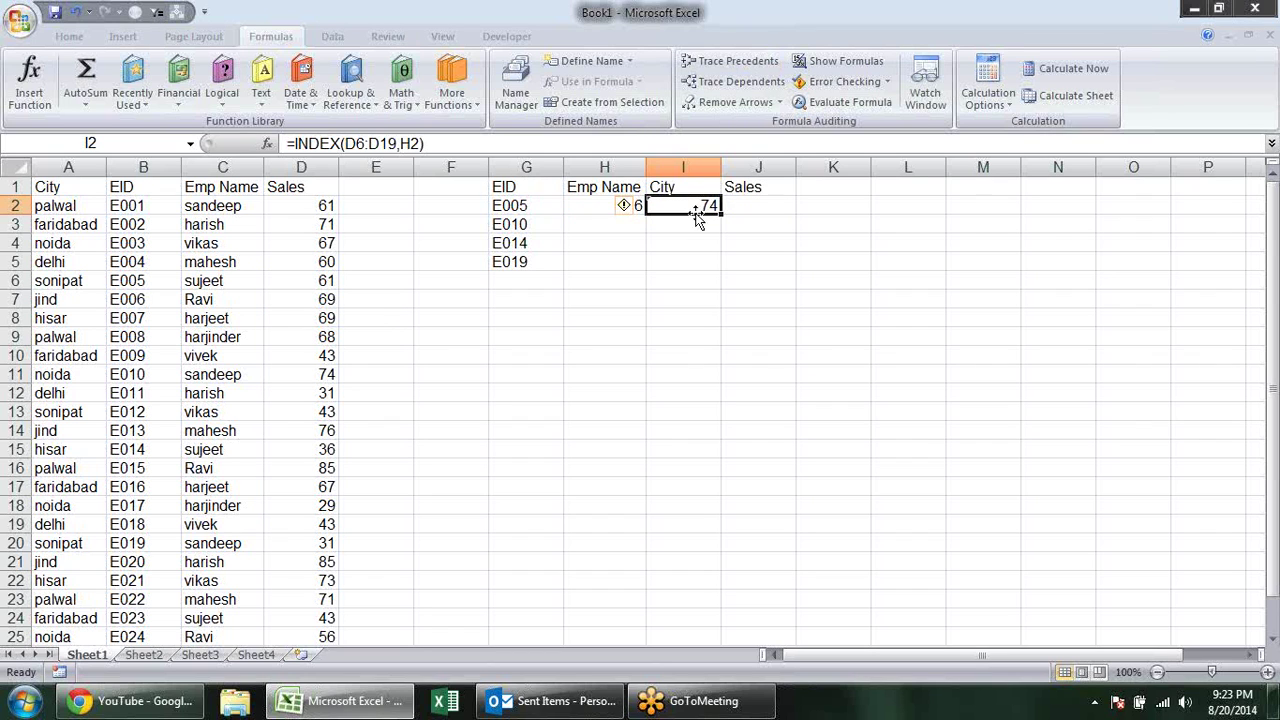
{"action": "double_click", "coordinate": [697, 205]}
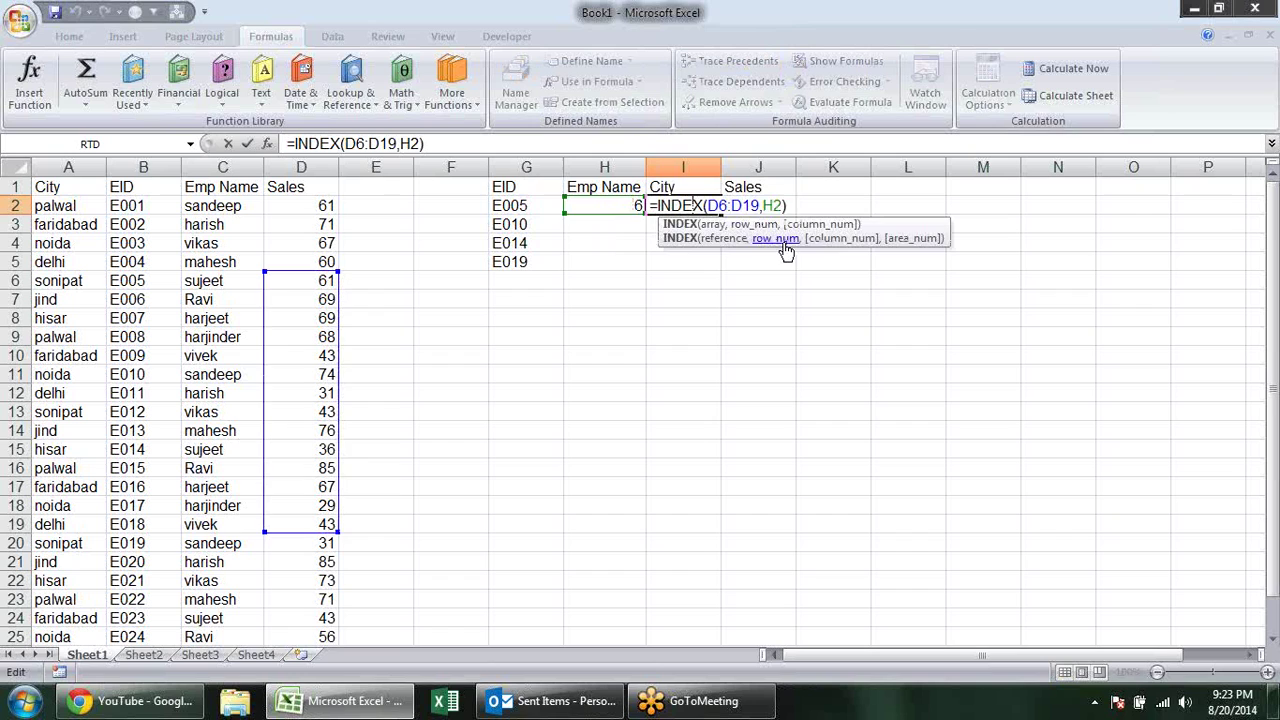
{"action": "key", "text": "ctrl+Return"}
{"action": "key", "text": "Delete"}
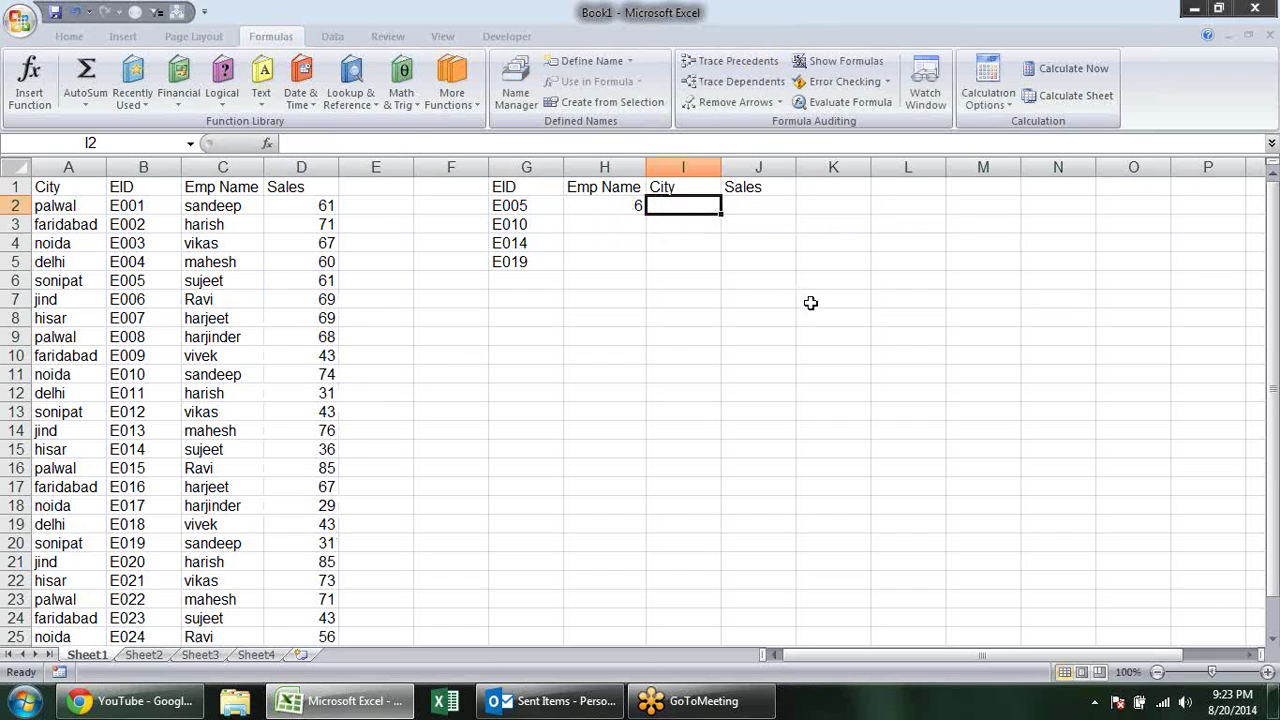
Start an INDEX formula in H2 over the Emp Name column C.
{"action": "left_click", "coordinate": [638, 207]}
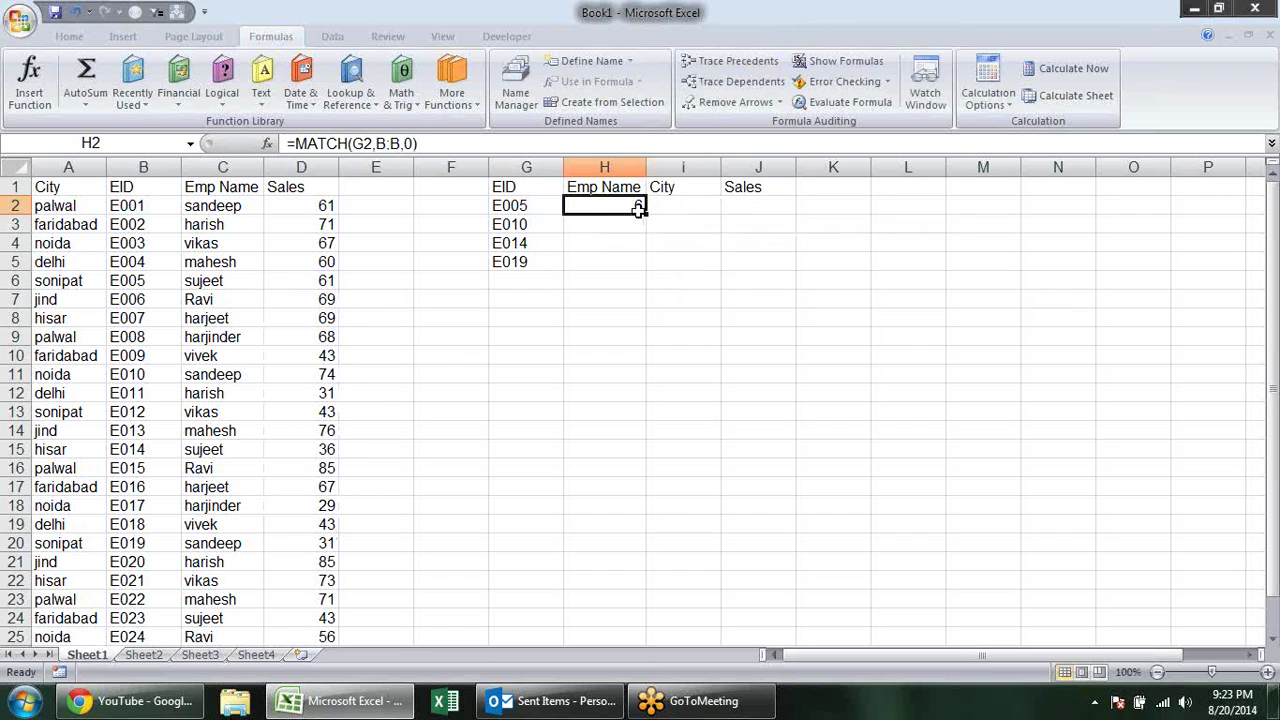
{"action": "type", "text": "="}
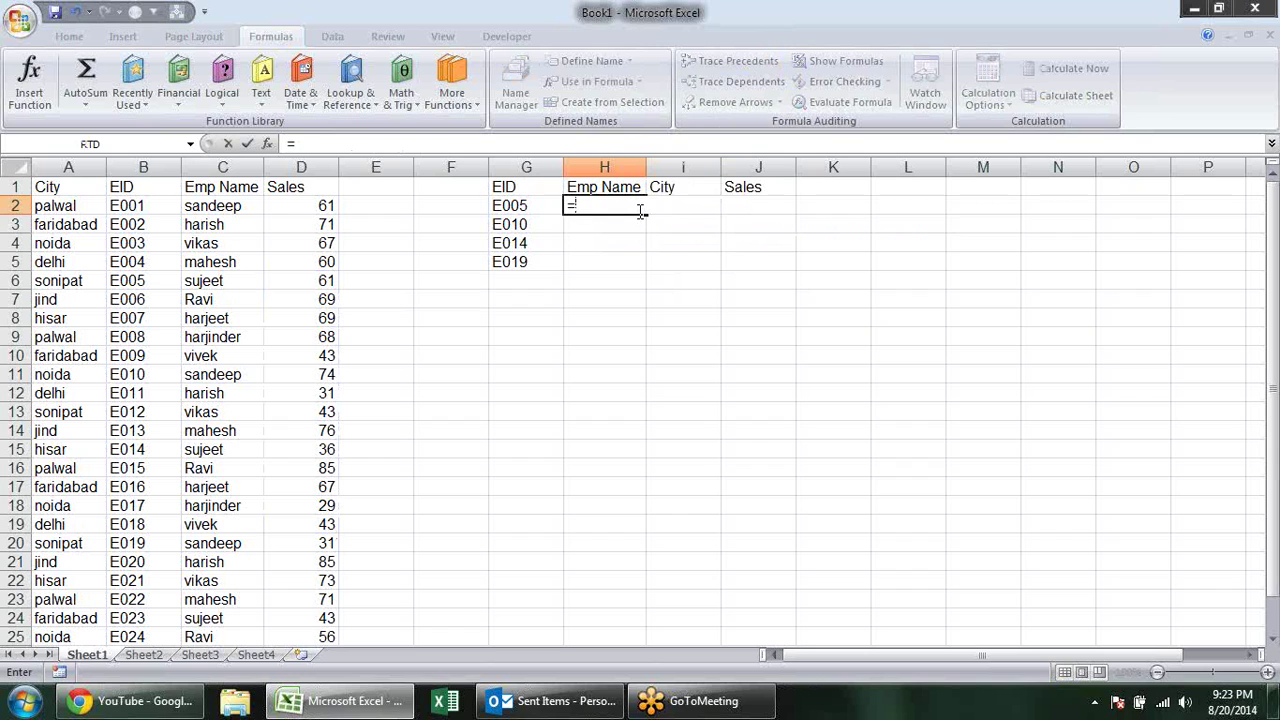
{"action": "type", "text": "ind"}
{"action": "key", "text": "Tab"}
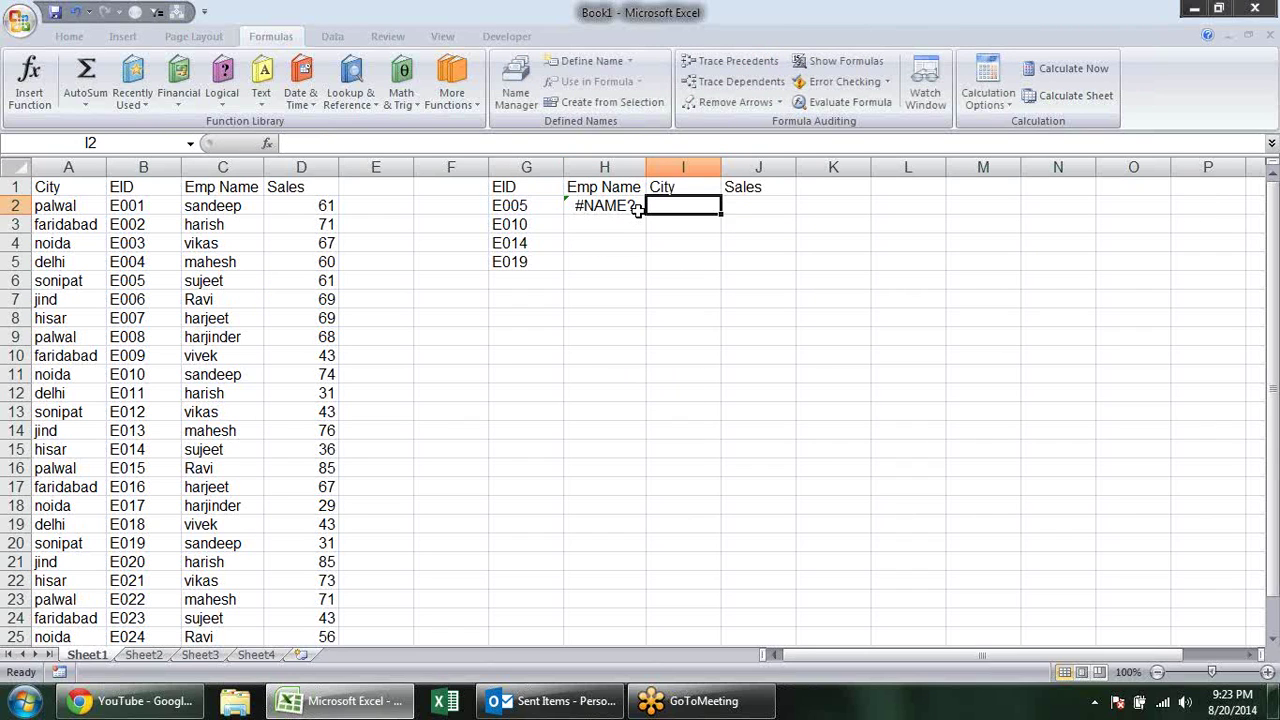
{"action": "left_click", "coordinate": [636, 207]}
{"action": "type", "text": "=ind"}
{"action": "key", "text": "Tab"}
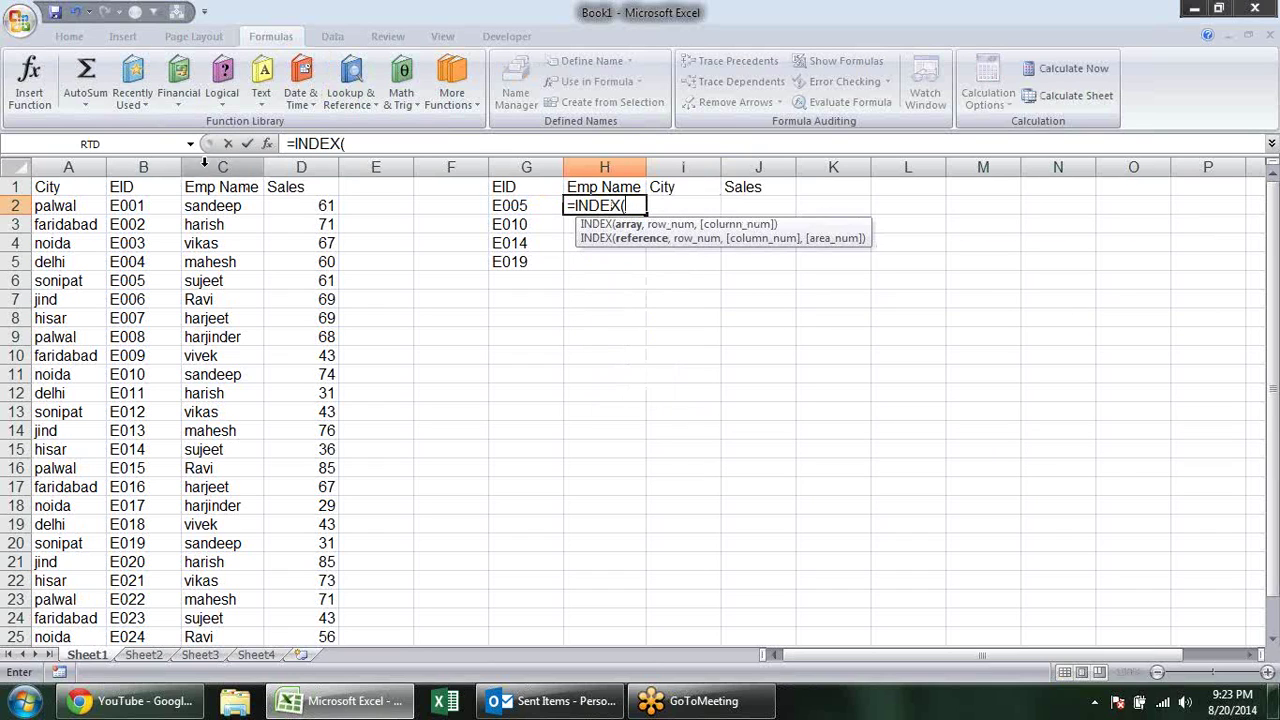
{"action": "left_click", "coordinate": [222, 167]}
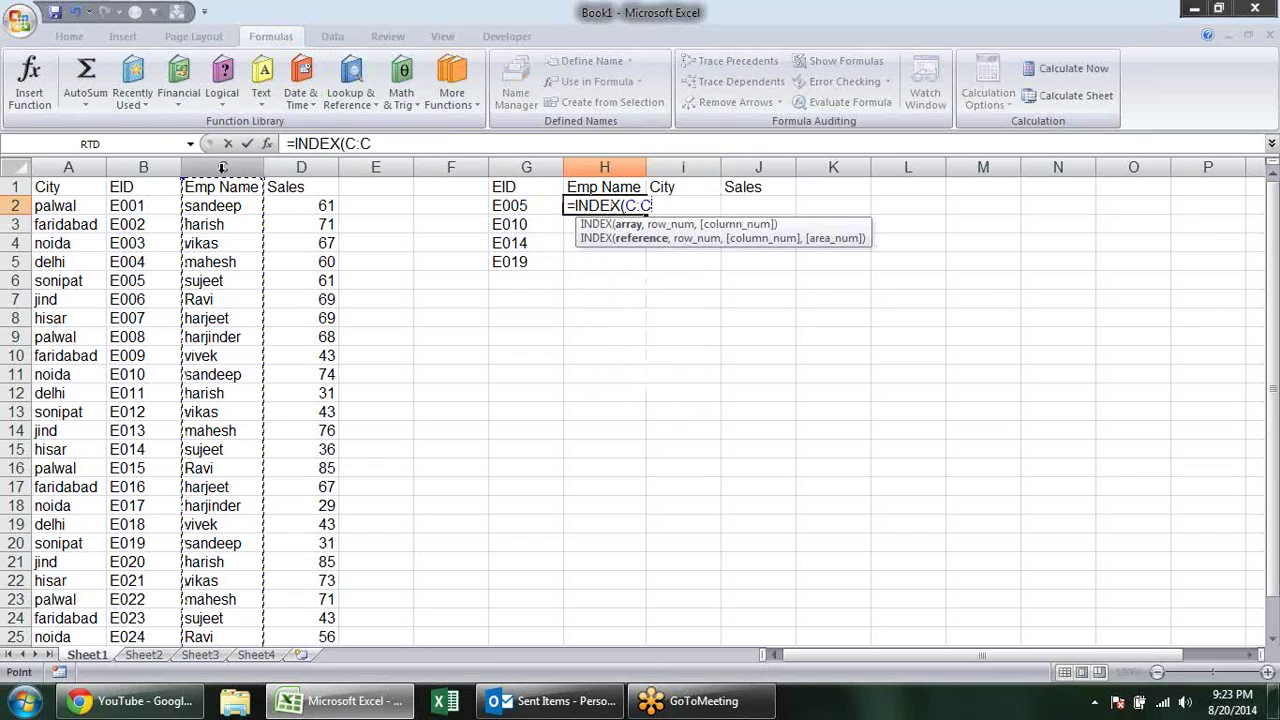
Nest MATCH(G2,B:B,0) as the row number so H2 returns sujeet.
{"action": "type", "text": ","}
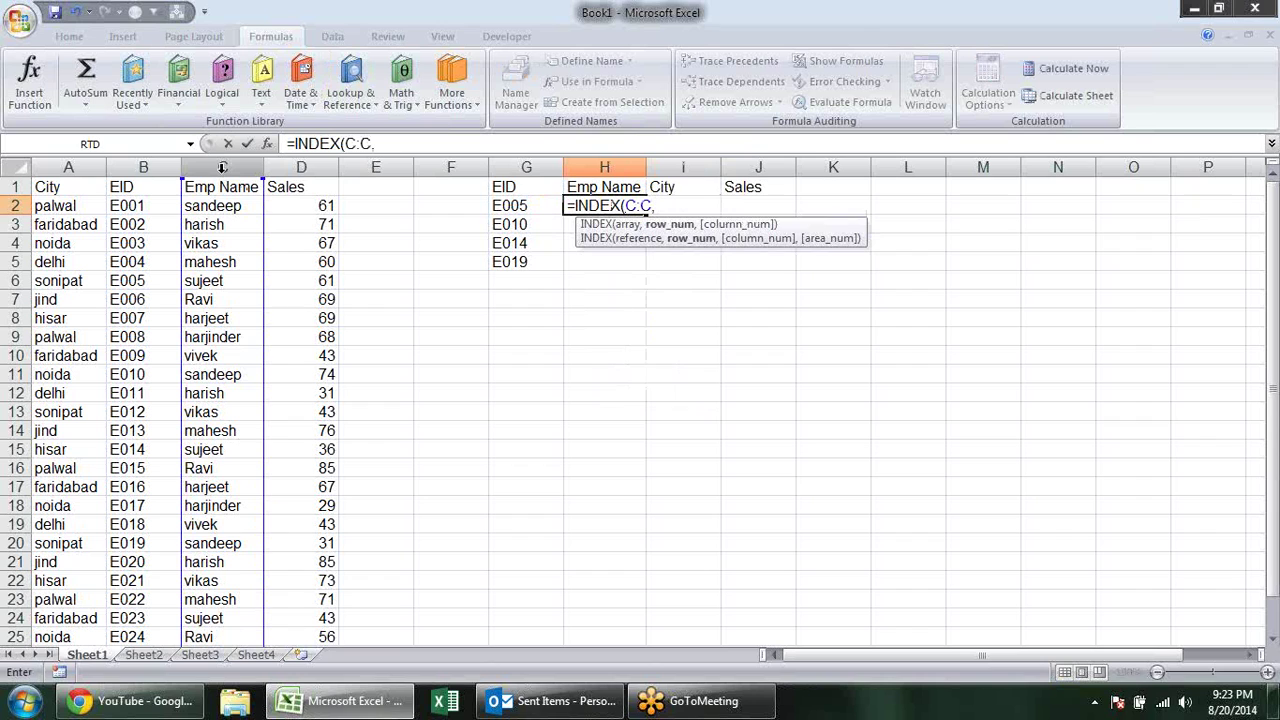
{"action": "type", "text": "ma"}
{"action": "key", "text": "Tab"}
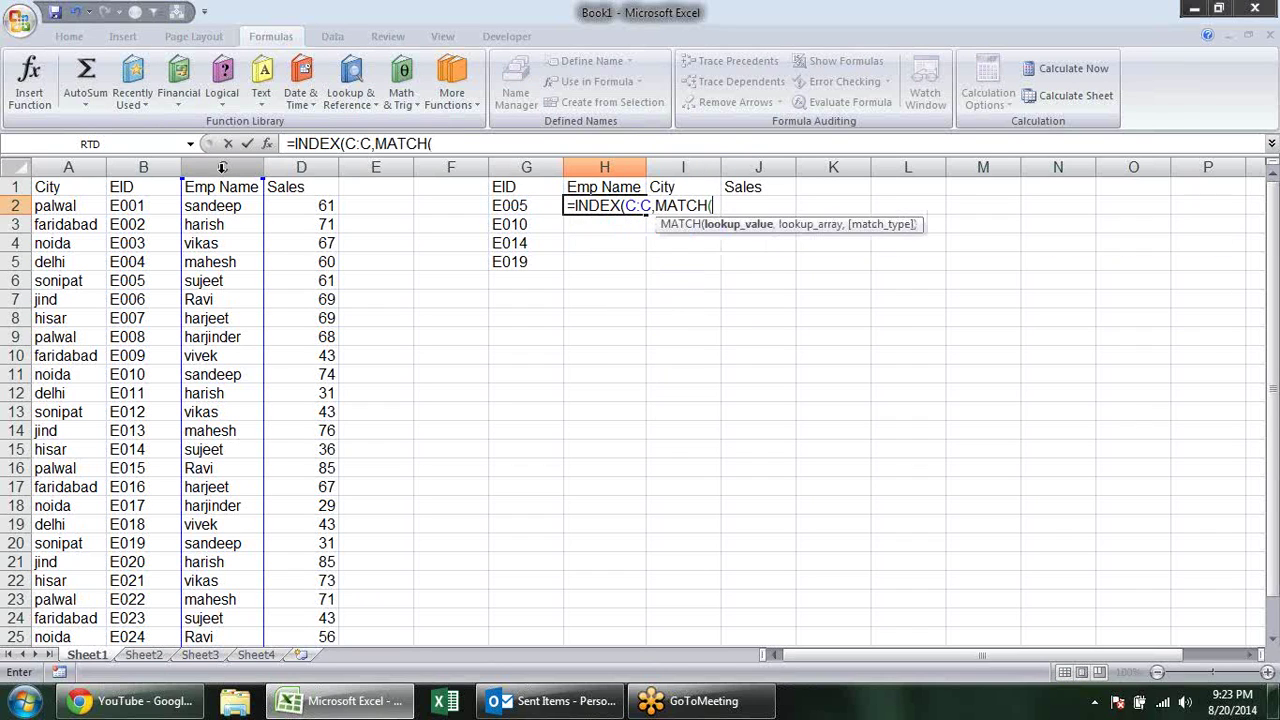
{"action": "left_click", "coordinate": [514, 204]}
{"action": "type", "text": ","}
{"action": "left_click", "coordinate": [151, 167]}
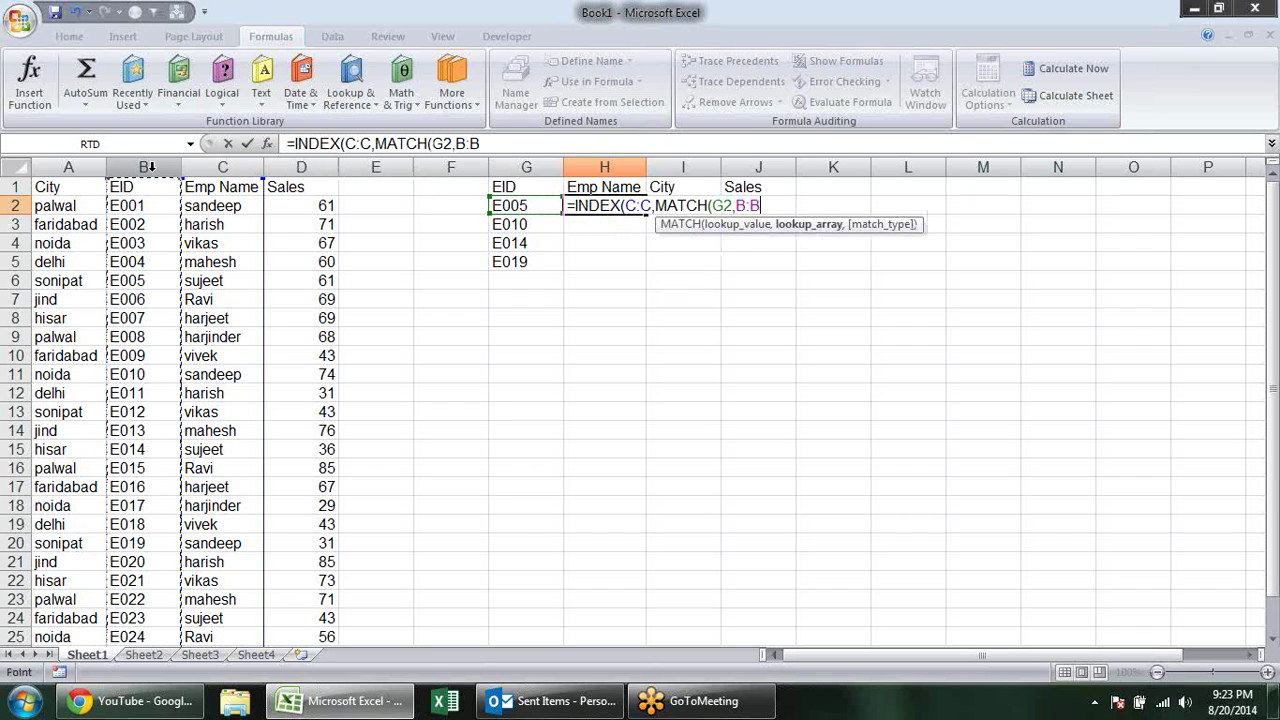
{"action": "type", "text": ",0"}
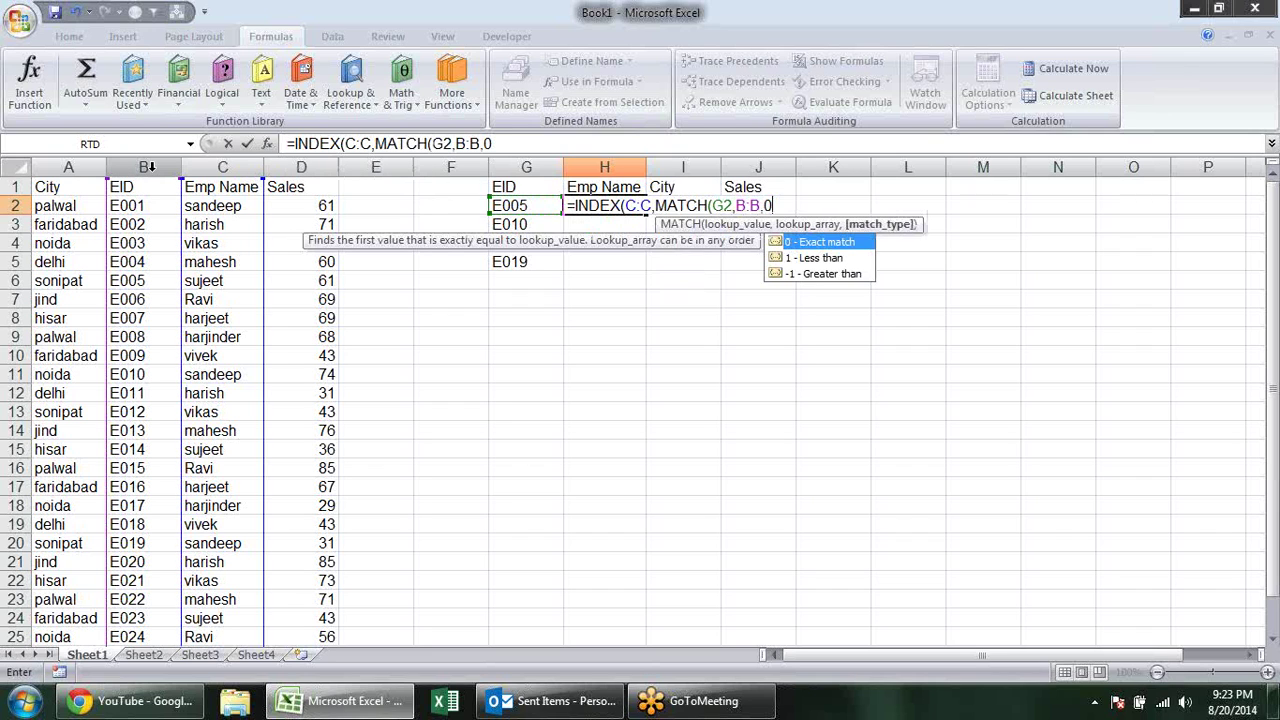
{"action": "type", "text": ")"}
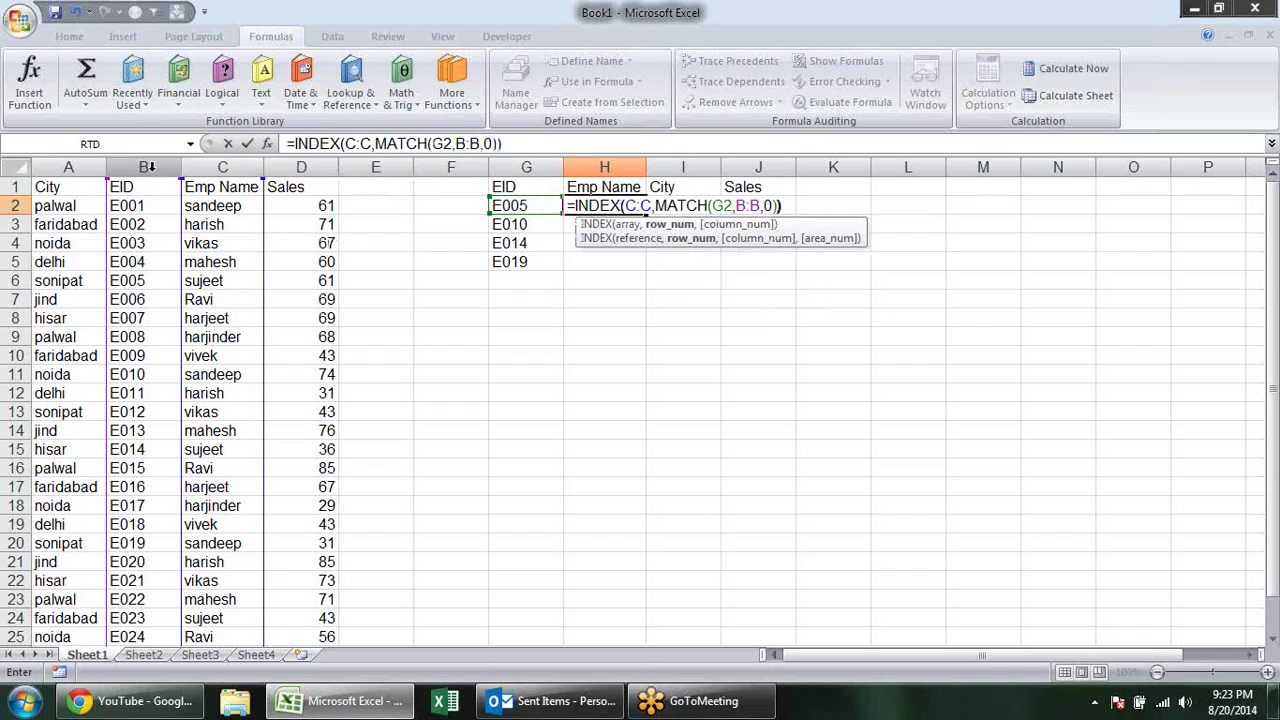
{"action": "key", "text": "Return"}
{"action": "left_click", "coordinate": [638, 209]}
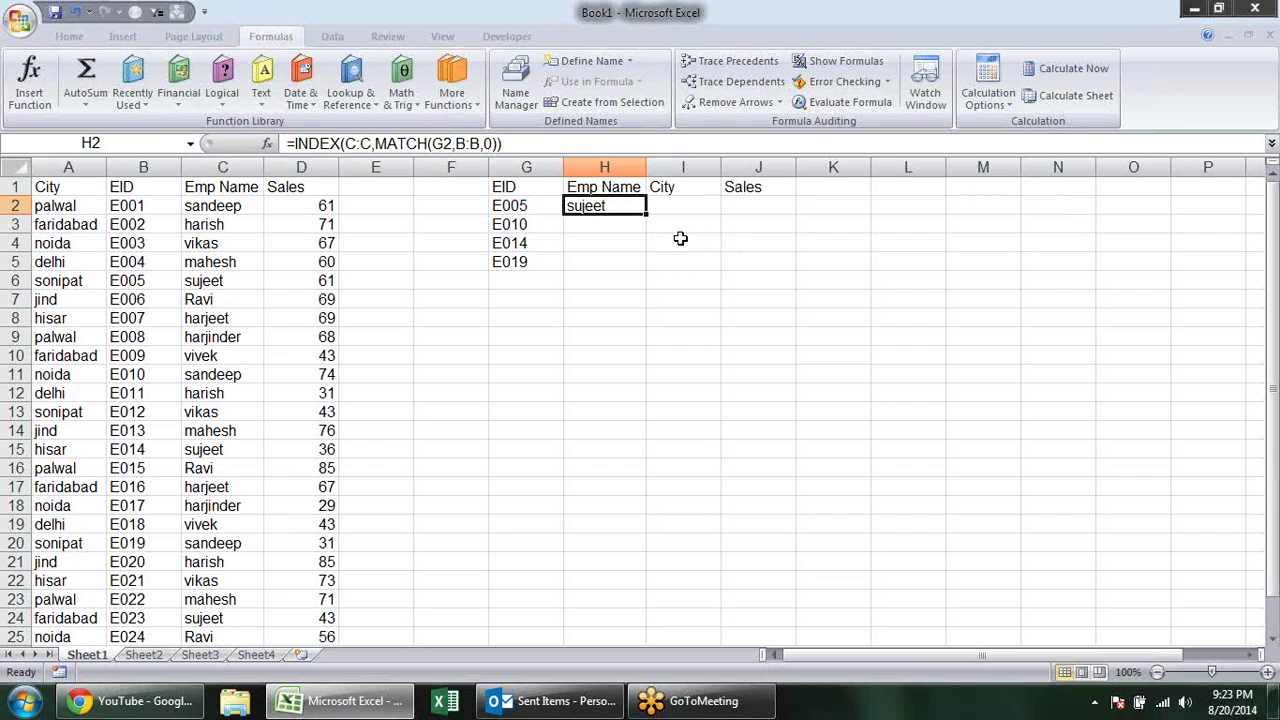
Anchor H2's references as $G2 and $B:$B and fill the formula across to J2.
{"action": "double_click", "coordinate": [627, 206]}
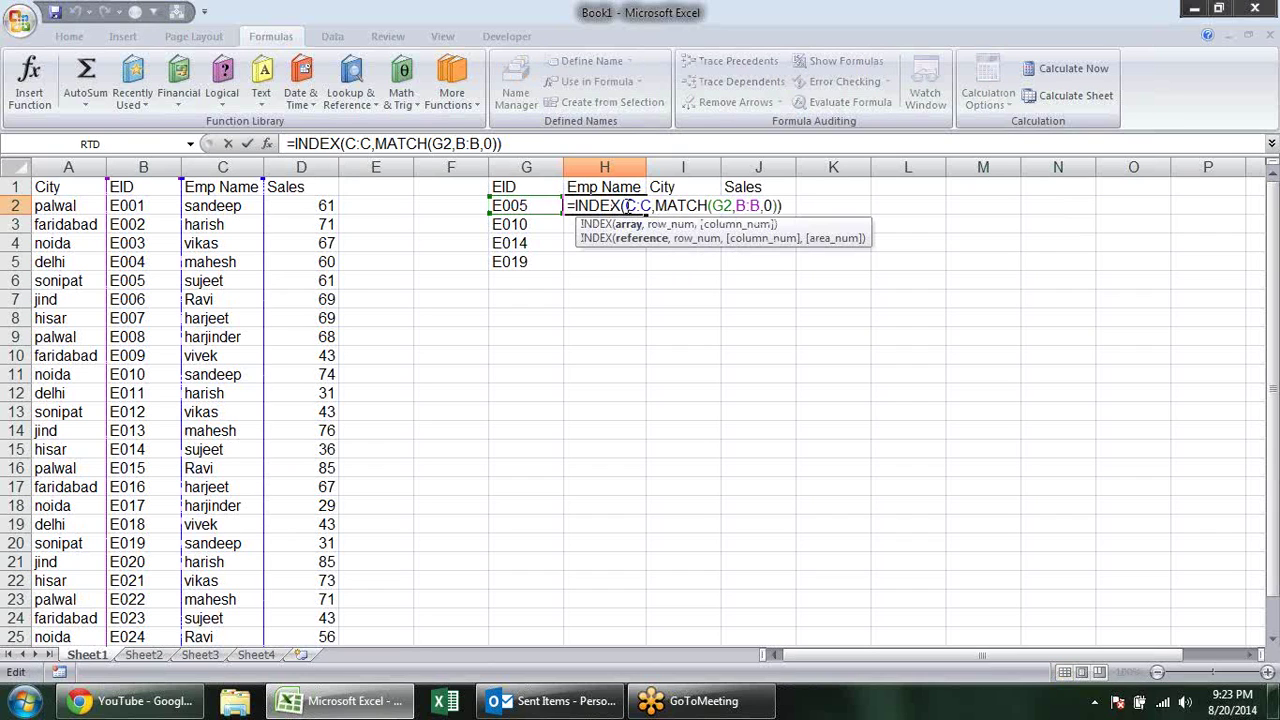
{"action": "left_click_drag", "start_coordinate": [737, 206], "coordinate": [760, 206]}
{"action": "key", "text": "F4"}
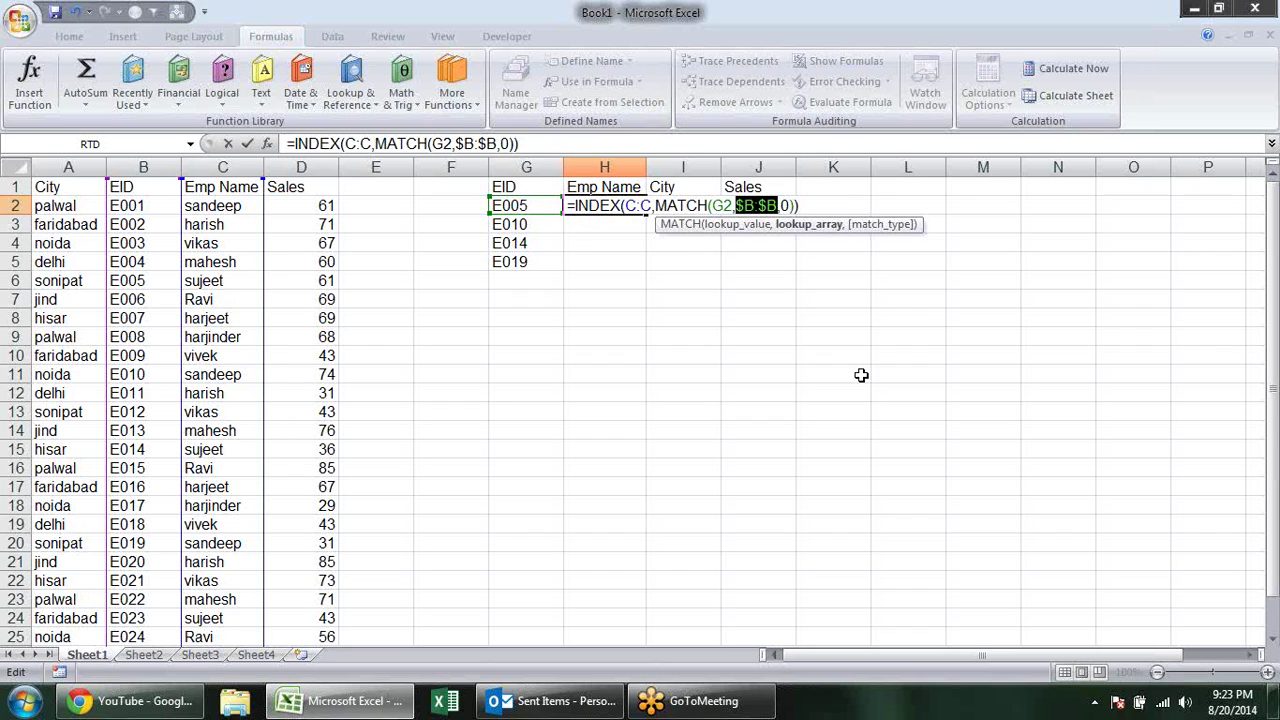
{"action": "left_click", "coordinate": [765, 196]}
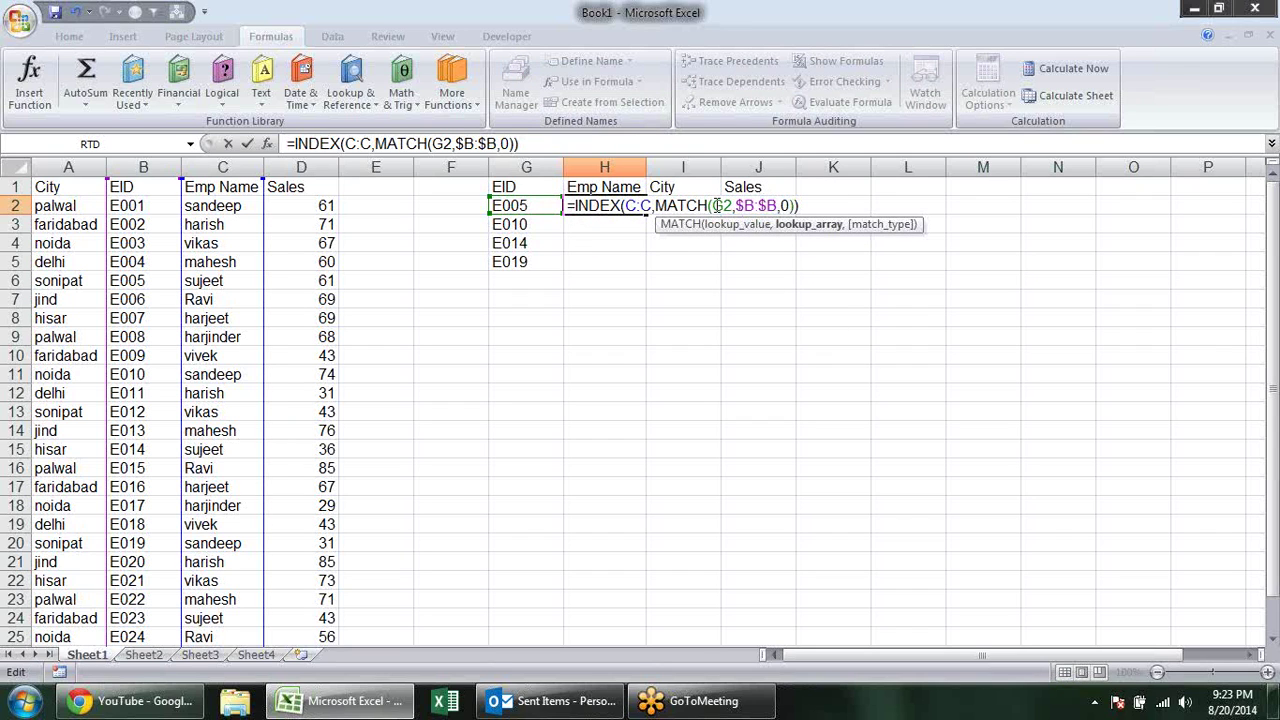
{"action": "left_click", "coordinate": [716, 205]}
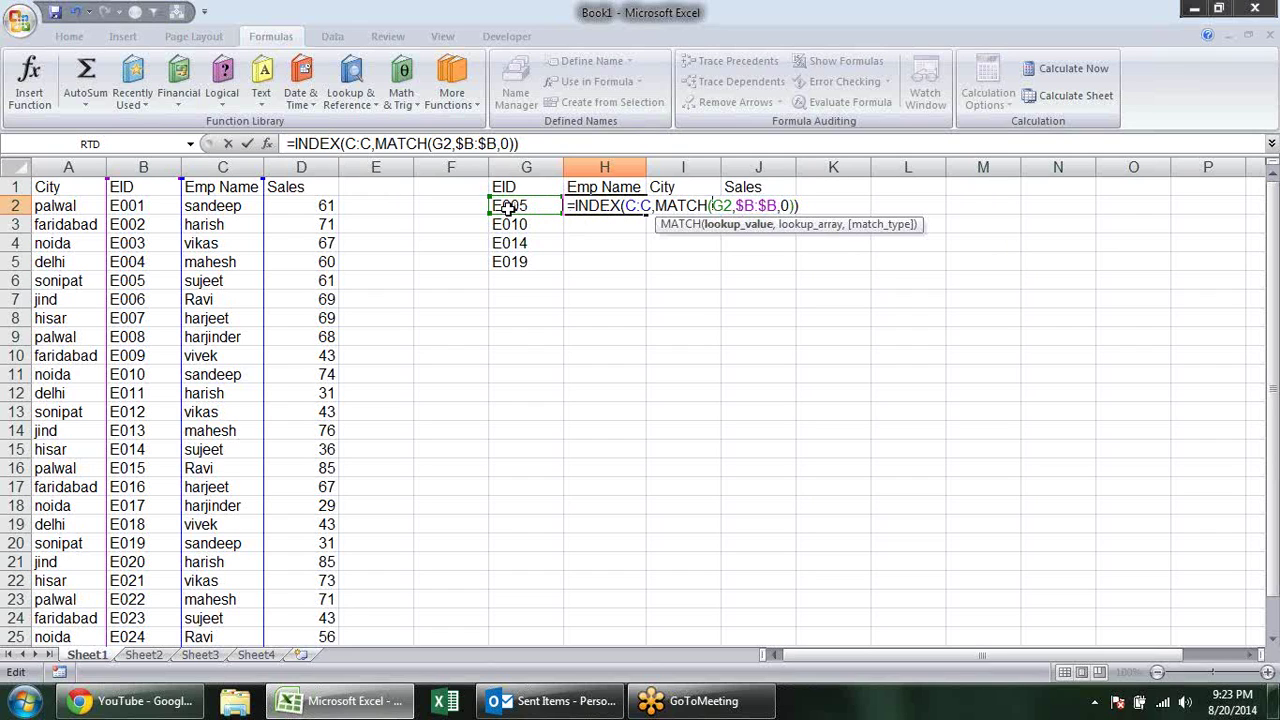
{"action": "type", "text": "$"}
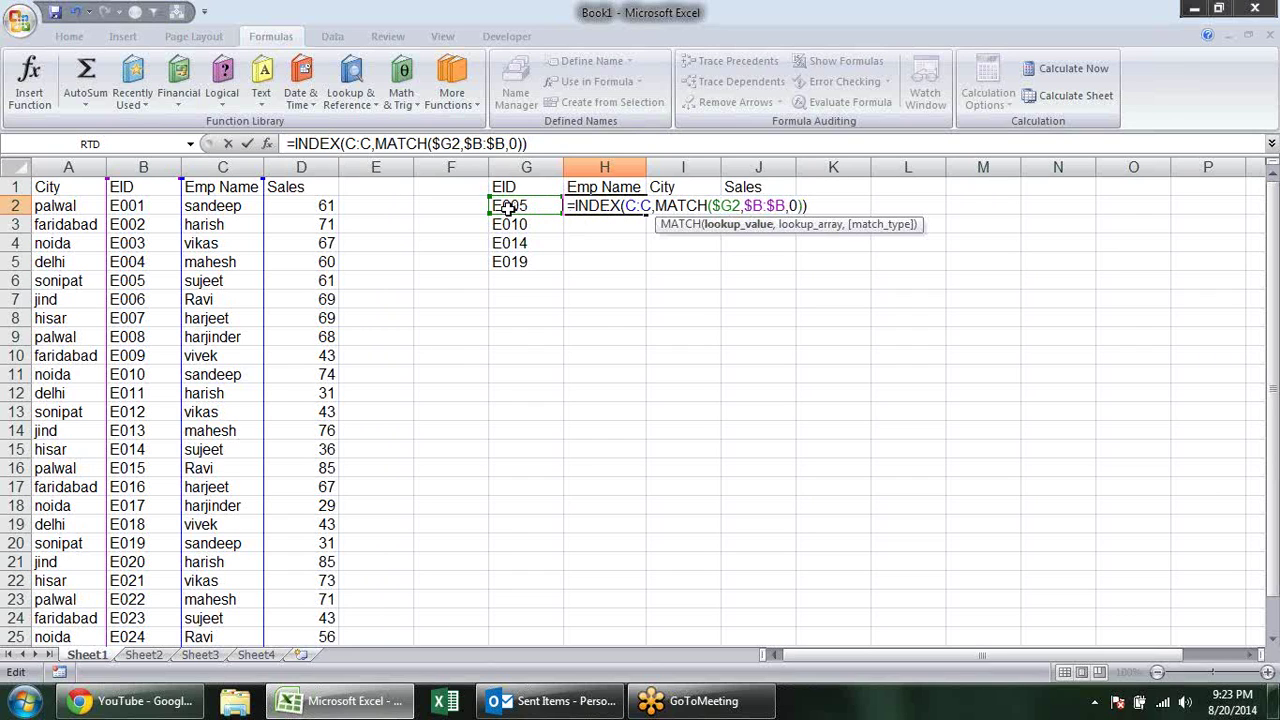
{"action": "key", "text": "Return"}
{"action": "left_click", "coordinate": [622, 204]}
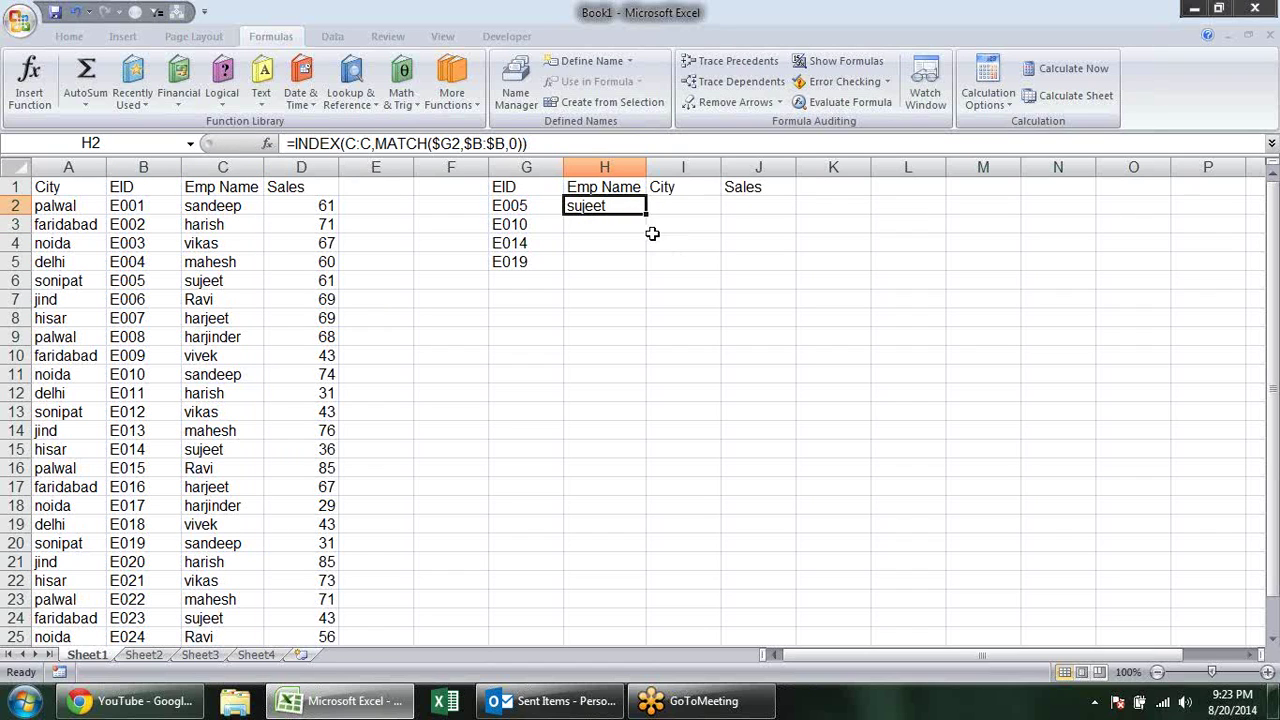
{"action": "left_click_drag", "start_coordinate": [645, 213], "coordinate": [700, 210]}
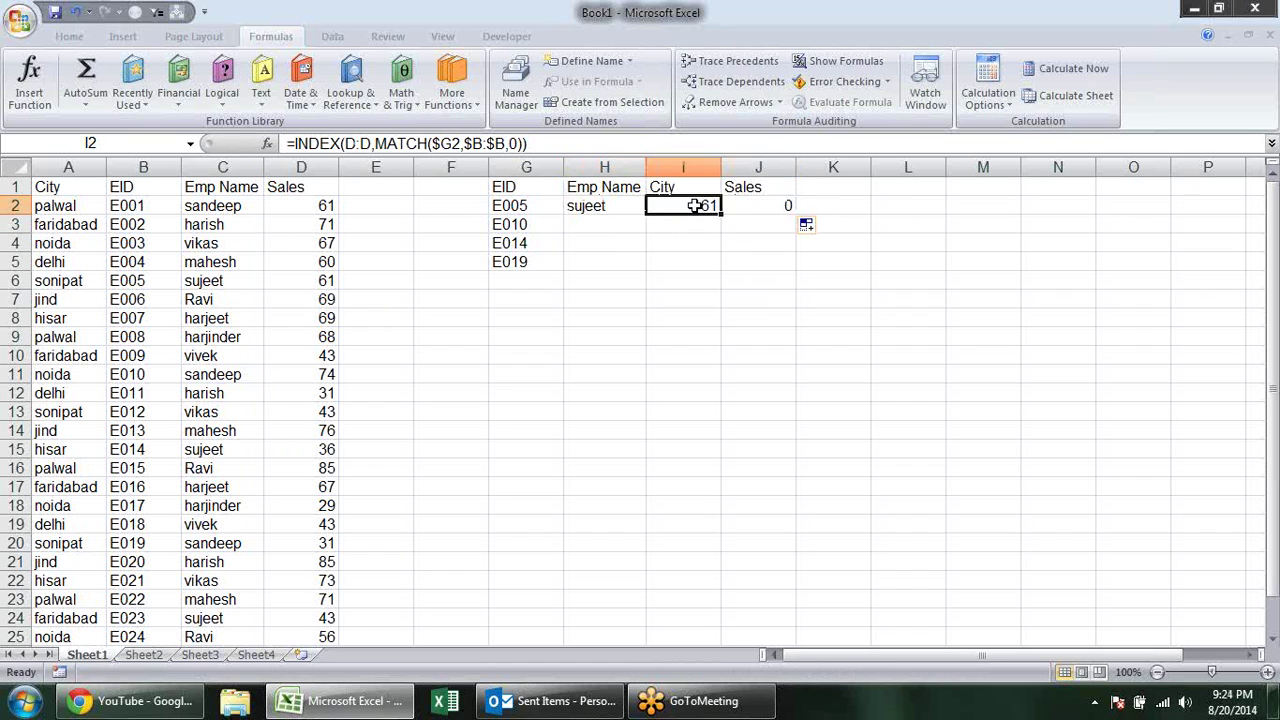
Point I2's INDEX range at City column A so it returns sonipat.
{"action": "double_click", "coordinate": [705, 206]}
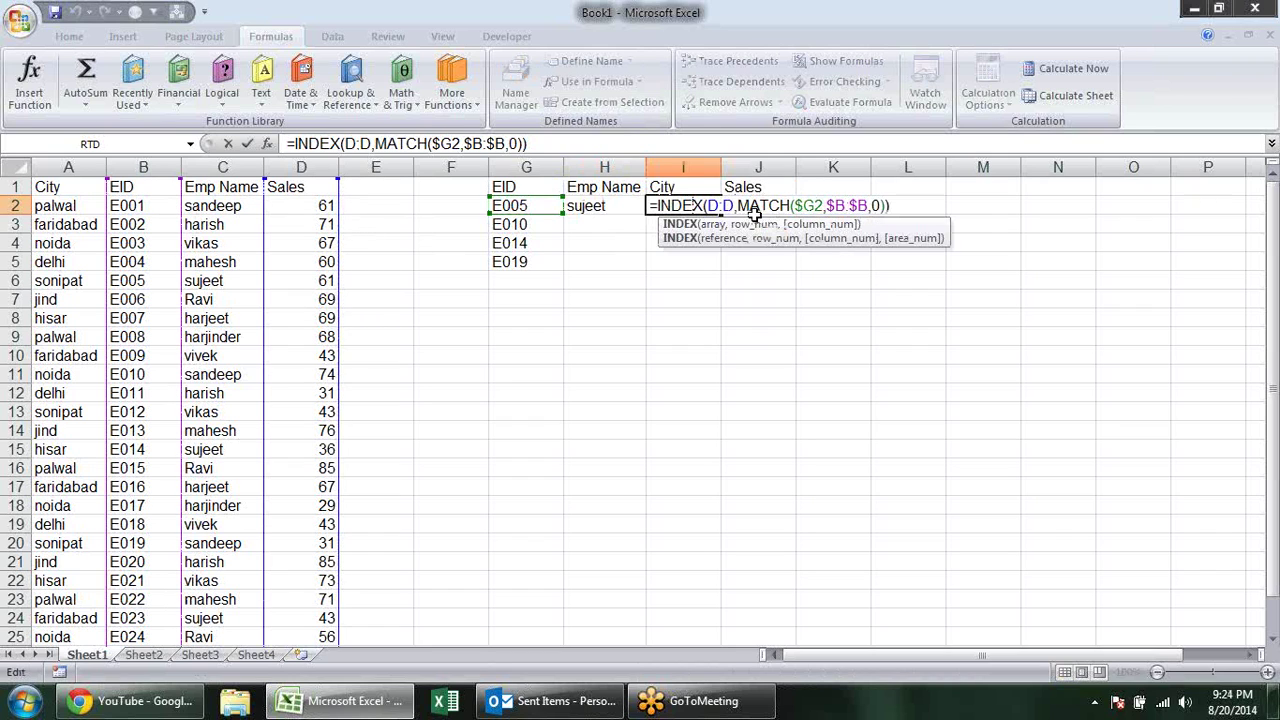
{"action": "mouse_move", "coordinate": [340, 206]}
{"action": "left_mouse_down"}
{"action": "mouse_move", "coordinate": [212, 226]}
{"action": "mouse_move", "coordinate": [222, 243]}
{"action": "left_mouse_up"}
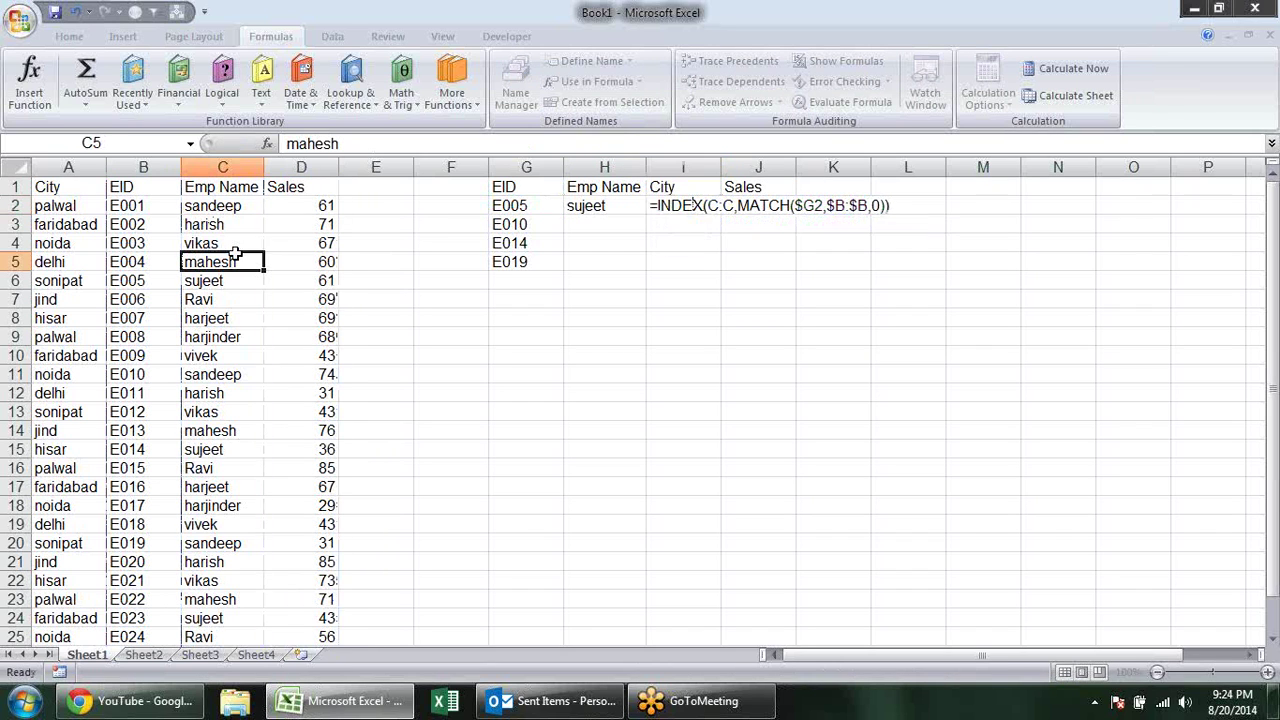
{"action": "left_click", "coordinate": [697, 206]}
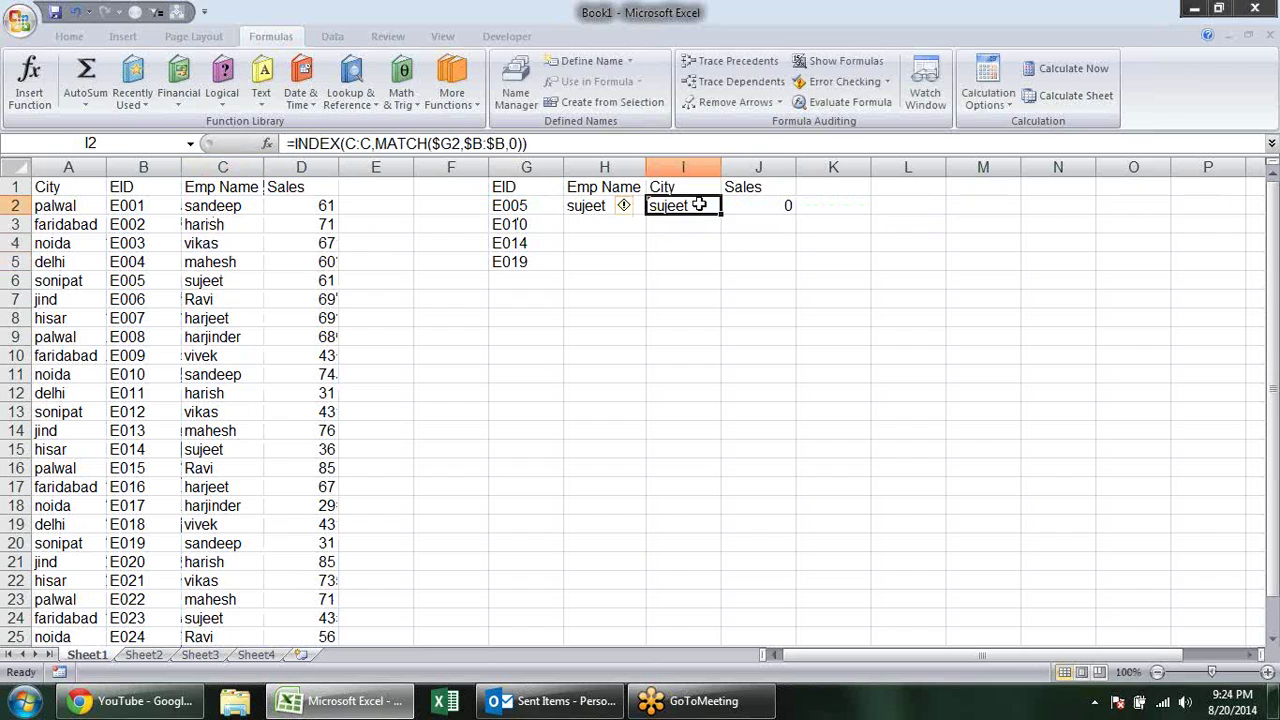
{"action": "double_click", "coordinate": [697, 206]}
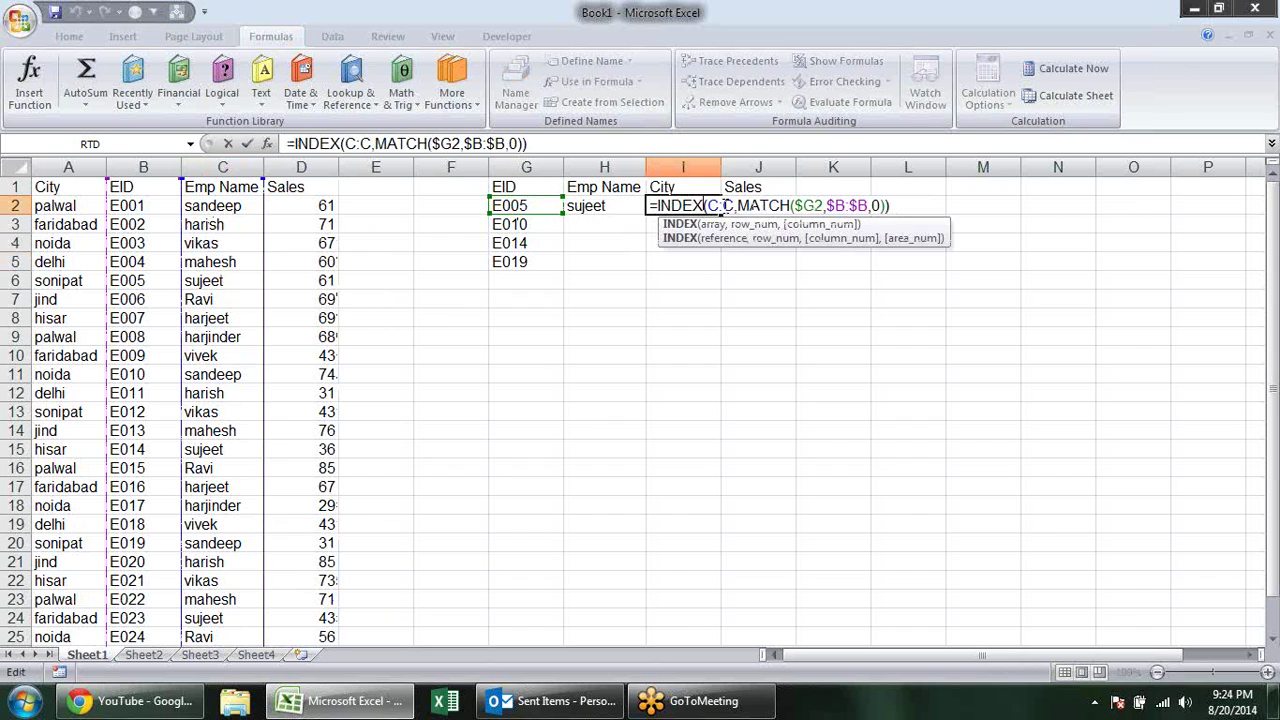
{"action": "mouse_move", "coordinate": [263, 214]}
{"action": "left_mouse_down"}
{"action": "mouse_move", "coordinate": [228, 224]}
{"action": "mouse_move", "coordinate": [70, 200]}
{"action": "left_mouse_up"}
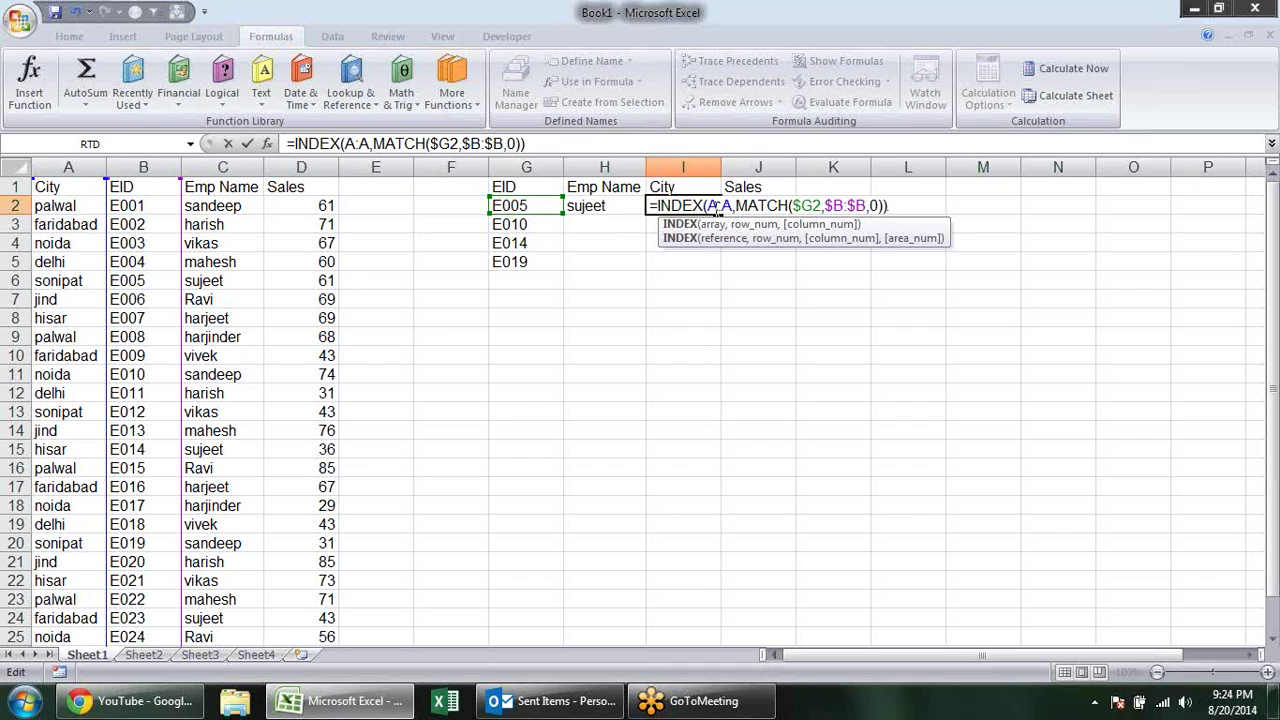
{"action": "key", "text": "Return"}
Point J2's INDEX range at Sales column D so it returns 61.
{"action": "left_click", "coordinate": [748, 205]}
{"action": "key", "text": "ctrl+v"}
{"action": "double_click", "coordinate": [751, 205]}
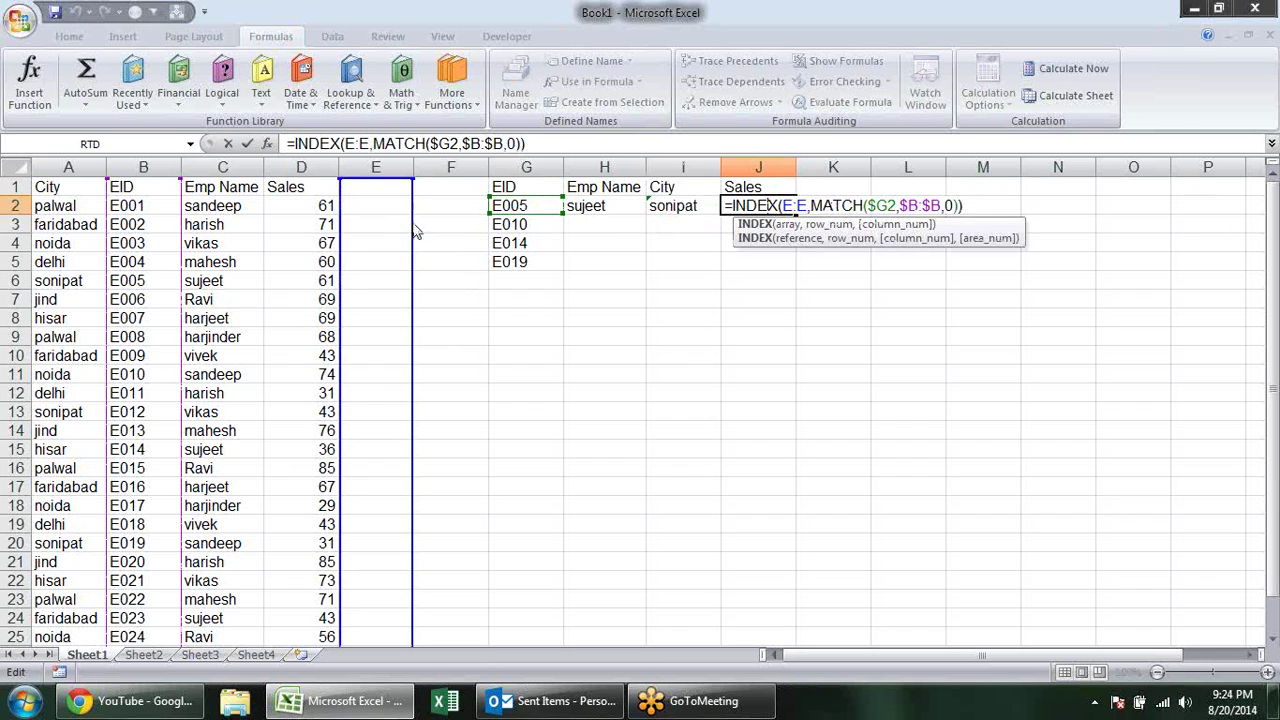
{"action": "left_click_drag", "start_coordinate": [407, 222], "coordinate": [338, 225]}
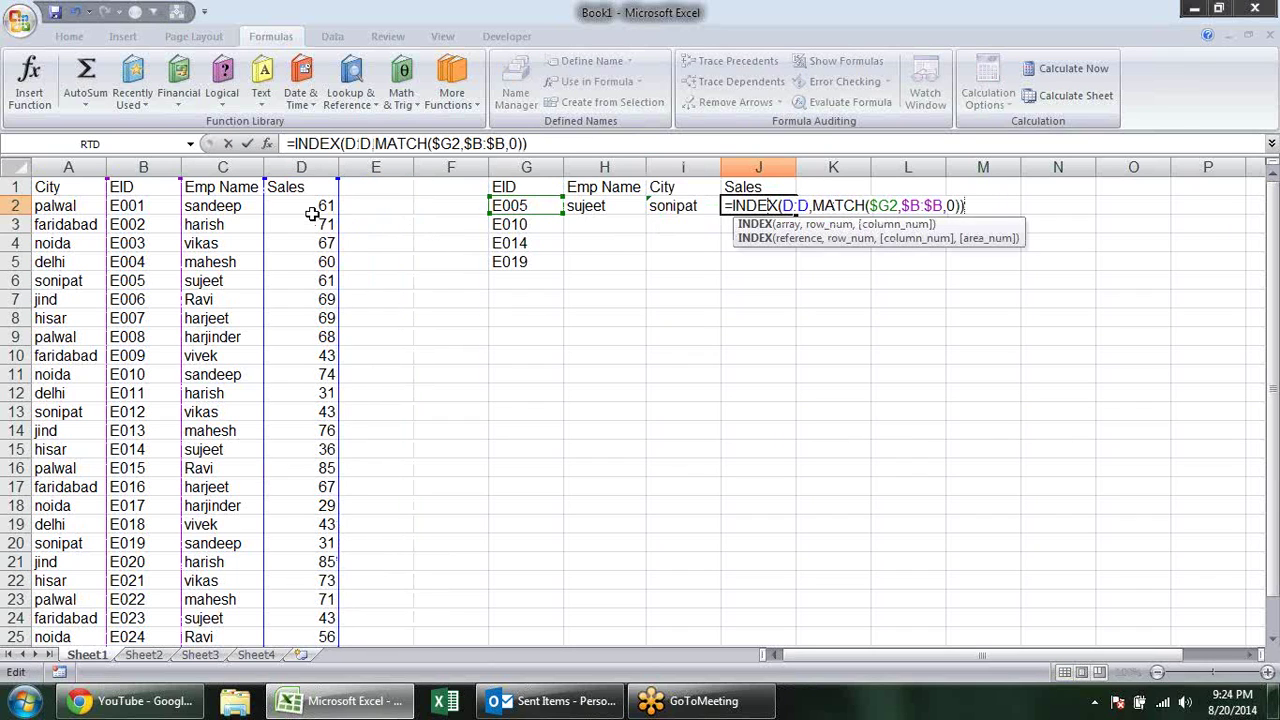
{"action": "key", "text": "Return"}
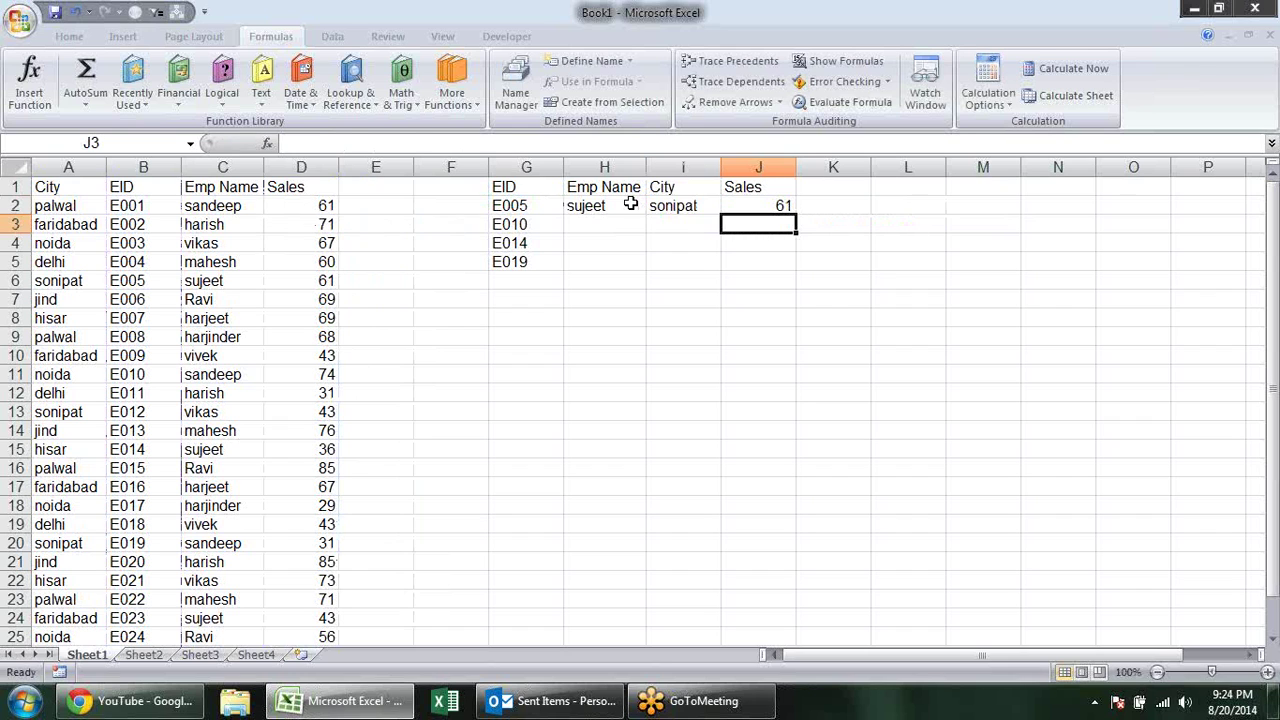
{"action": "left_click", "coordinate": [622, 206]}
Fill the row-2 lookup formulas down to row 5, then inspect the formulas in I4, H2, I2 and J3.
{"action": "mouse_move", "coordinate": [622, 206]}
{"action": "left_mouse_down"}
{"action": "mouse_move", "coordinate": [755, 208]}
{"action": "mouse_move", "coordinate": [809, 277]}
{"action": "left_mouse_up"}
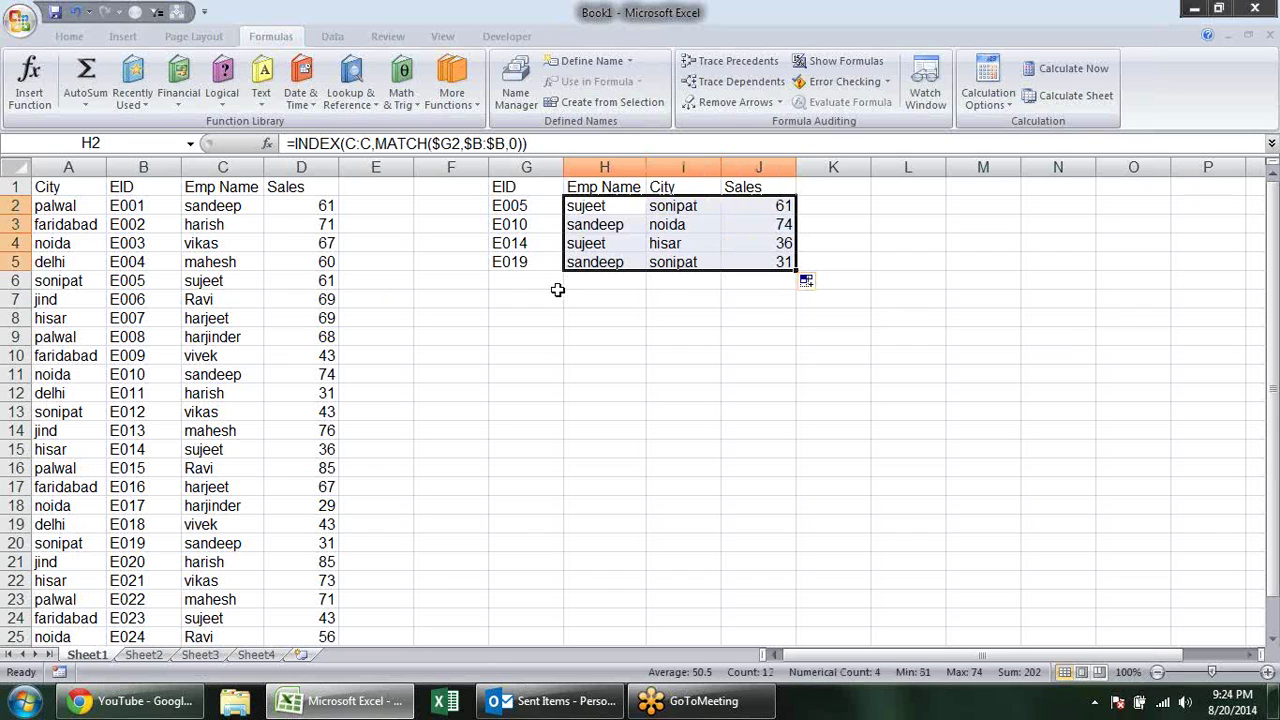
{"action": "left_click", "coordinate": [540, 248]}
{"action": "left_click", "coordinate": [655, 245]}
{"action": "left_click", "coordinate": [610, 206]}
{"action": "left_click", "coordinate": [690, 204]}
{"action": "left_click", "coordinate": [762, 232]}
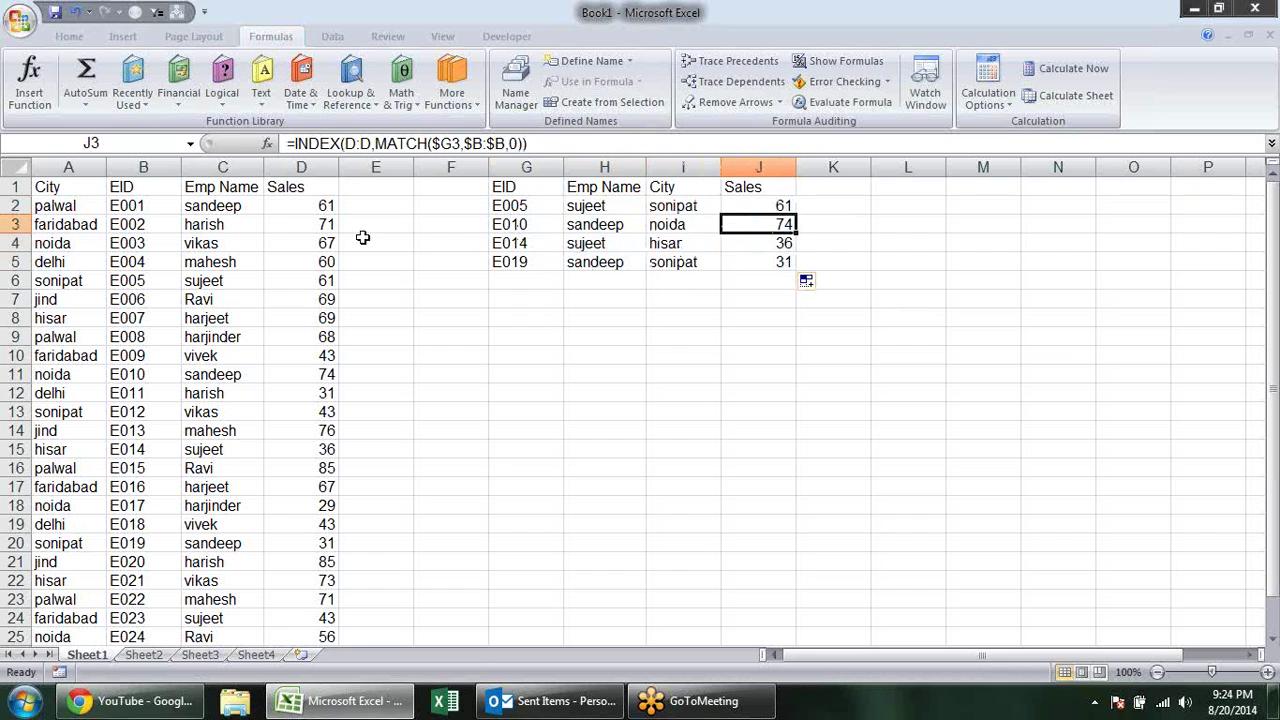
Point out E002 in the EID column and the neighbouring cells A3 and B3.
{"action": "left_click", "coordinate": [134, 226]}
{"action": "left_click", "coordinate": [86, 225]}
{"action": "left_click", "coordinate": [151, 223]}
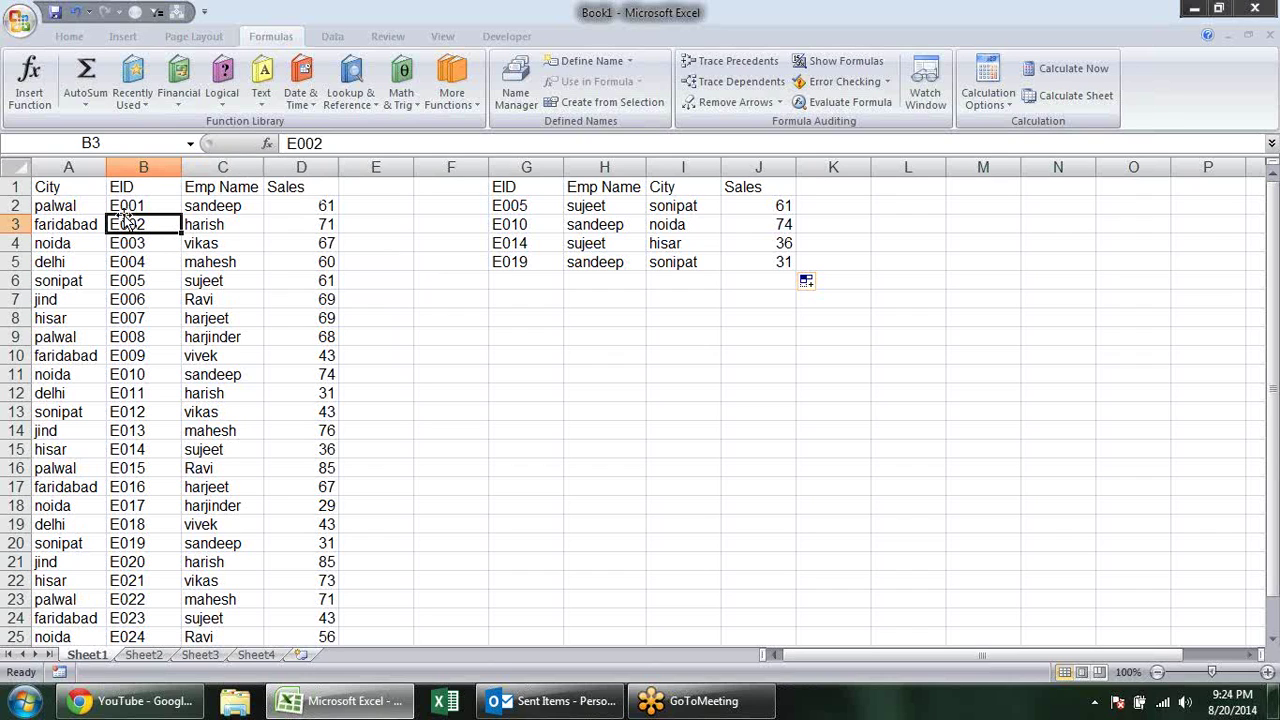
{"action": "left_click_drag", "start_coordinate": [133, 195], "coordinate": [326, 380]}
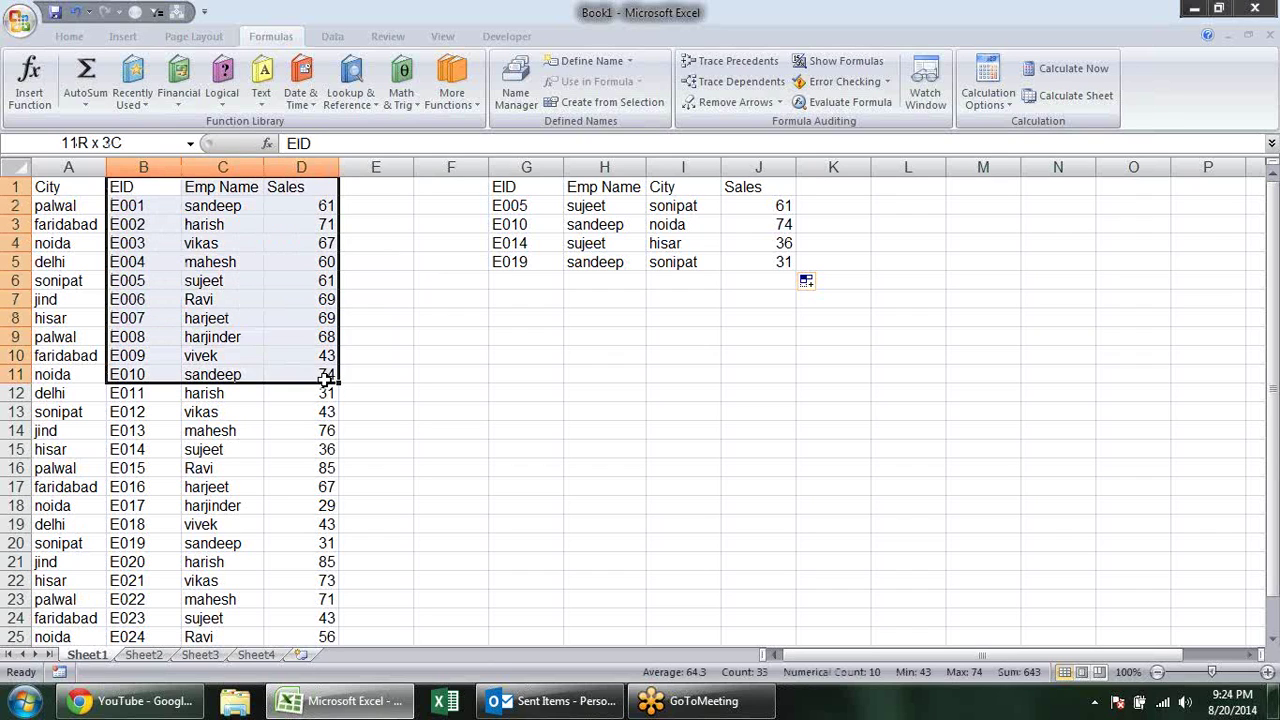
{"action": "left_click_drag", "start_coordinate": [326, 380], "coordinate": [311, 465]}
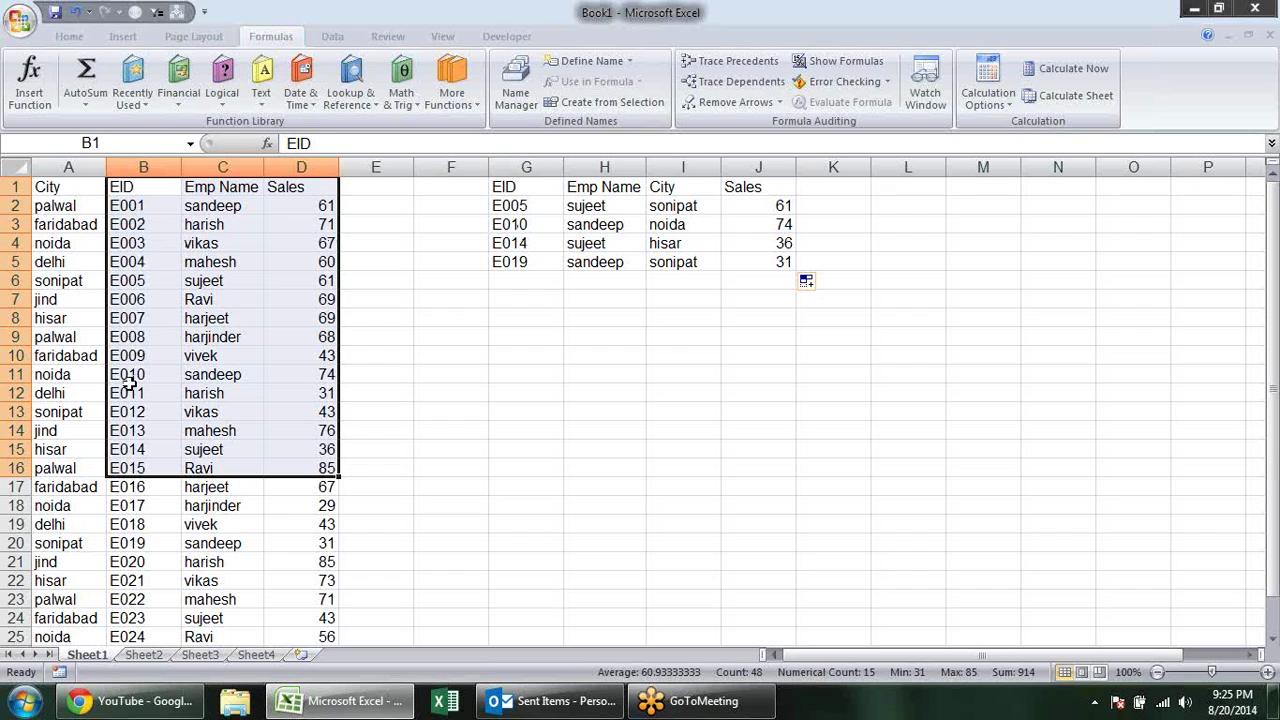
{"action": "double_click", "coordinate": [604, 208]}
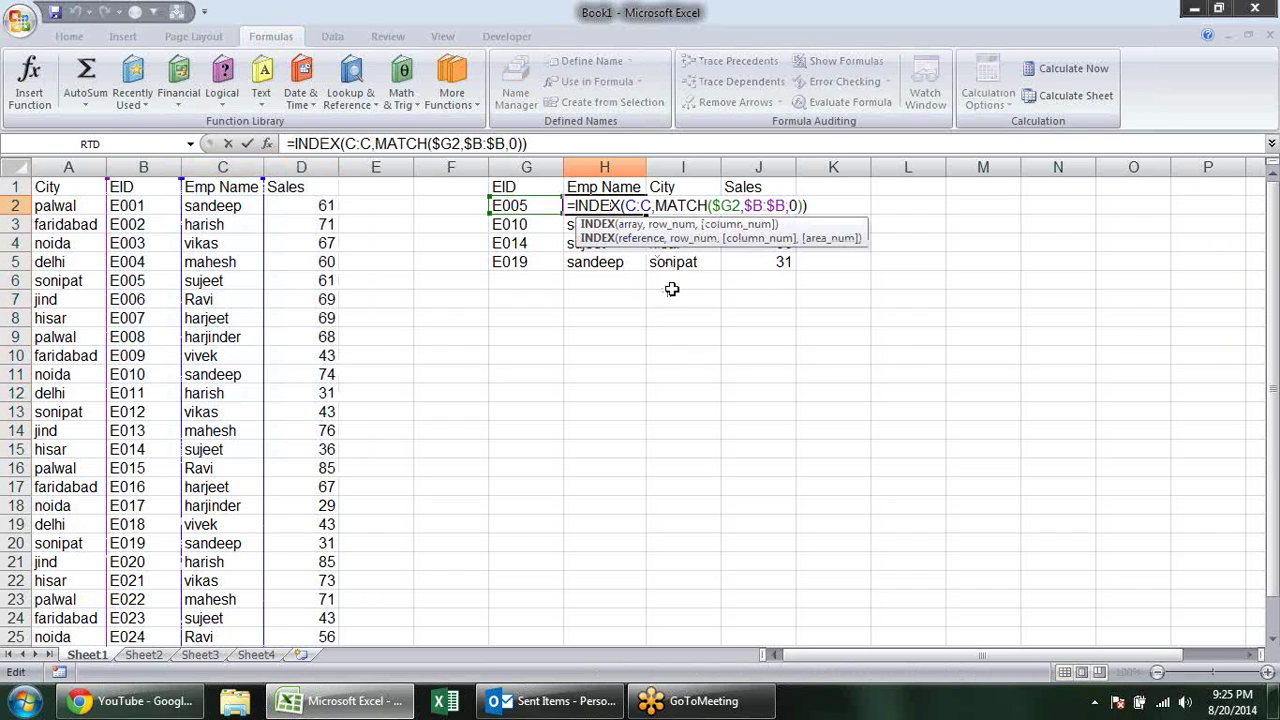
Step through H2's MATCH and INDEX arguments and confirm the formula unchanged.
{"action": "left_click", "coordinate": [767, 205]}
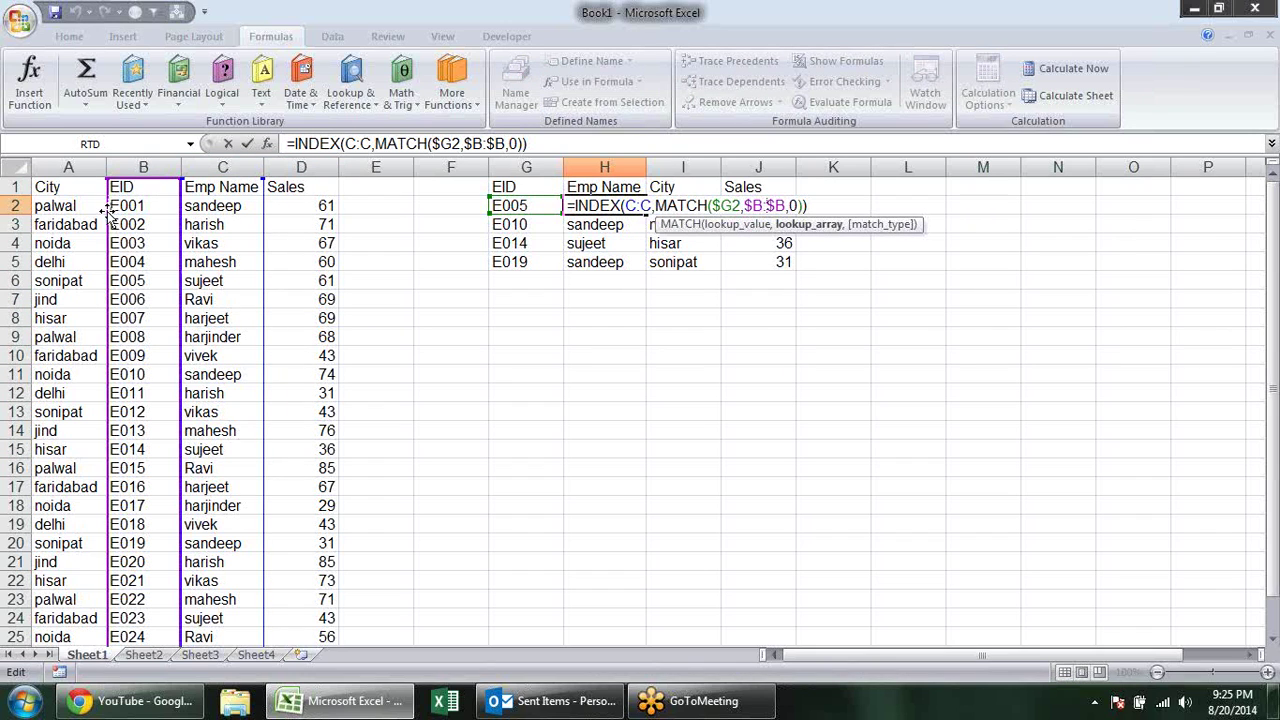
{"action": "left_click", "coordinate": [640, 205]}
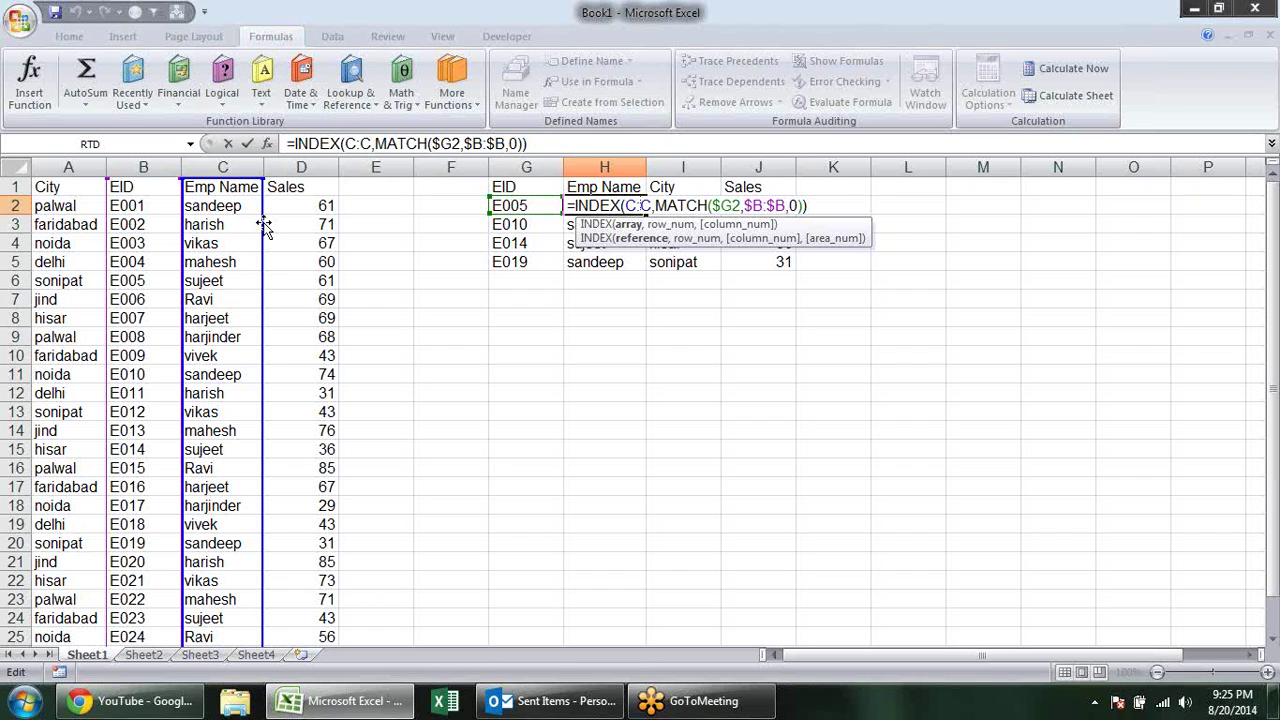
{"action": "key", "text": "Return"}
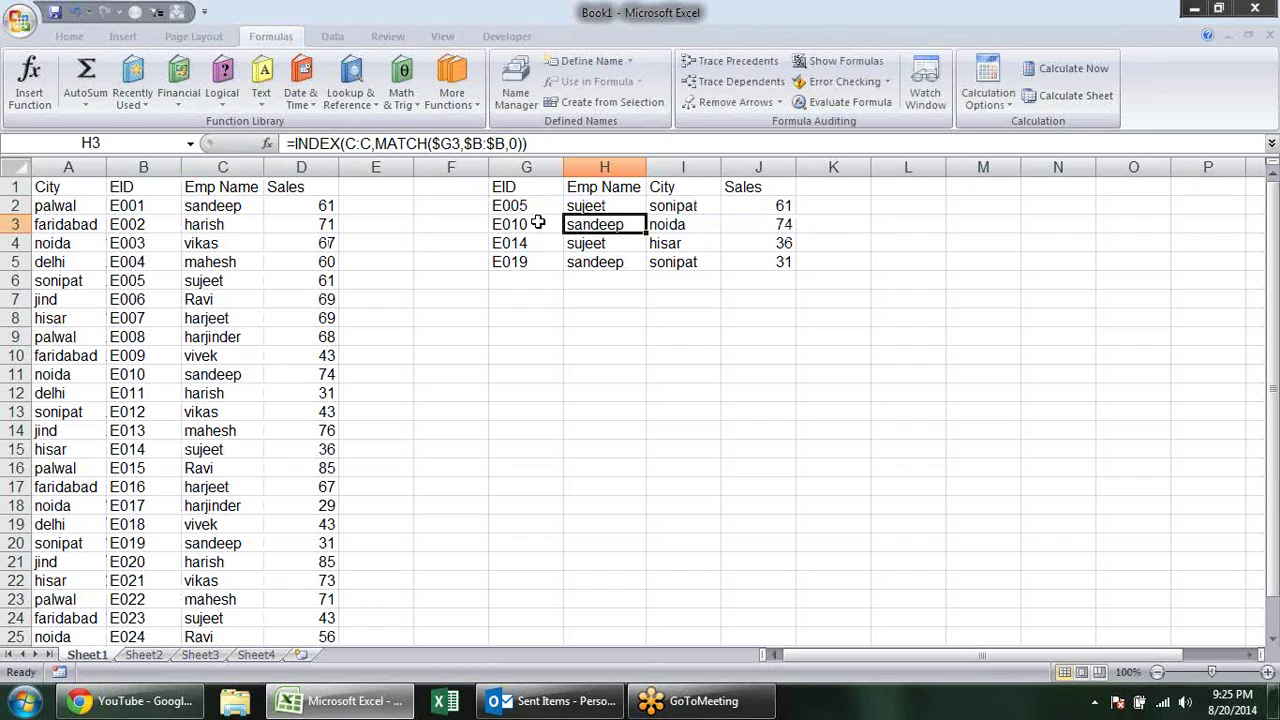
Select the H2:J5 results block and delete its contents.
{"action": "left_click", "coordinate": [604, 205]}
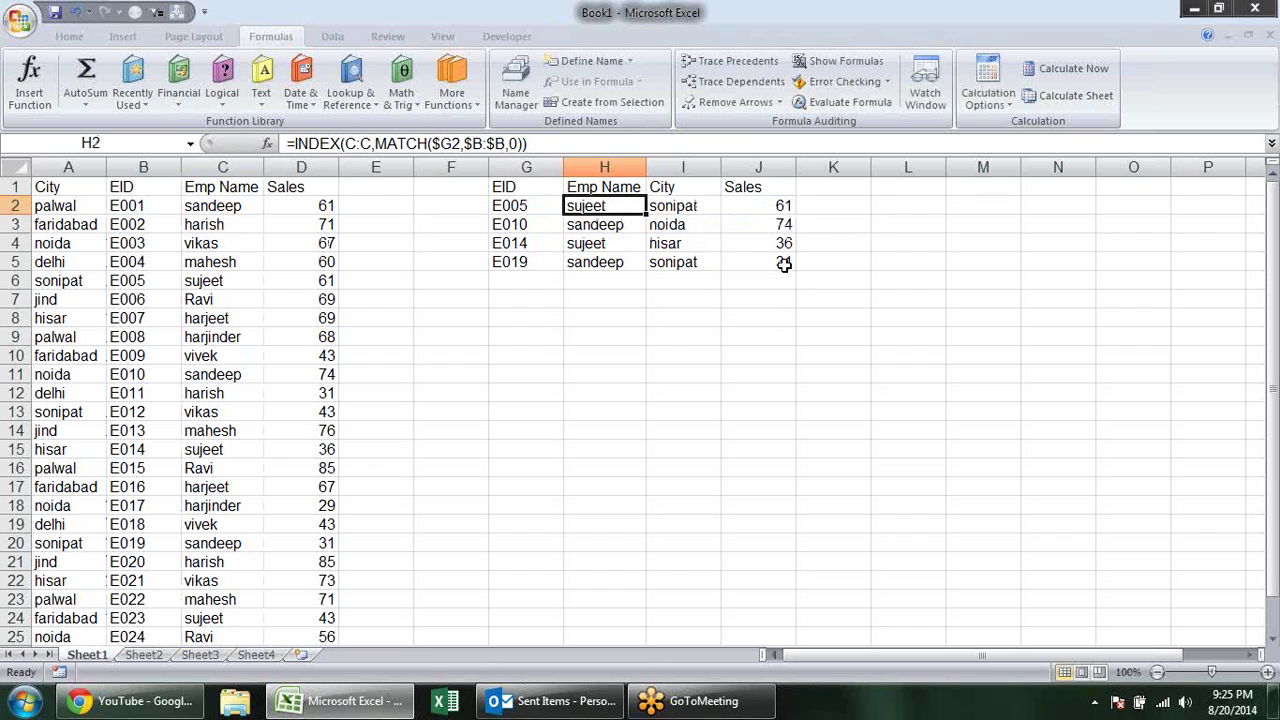
{"action": "left_click_drag", "start_coordinate": [782, 263], "coordinate": [608, 205]}
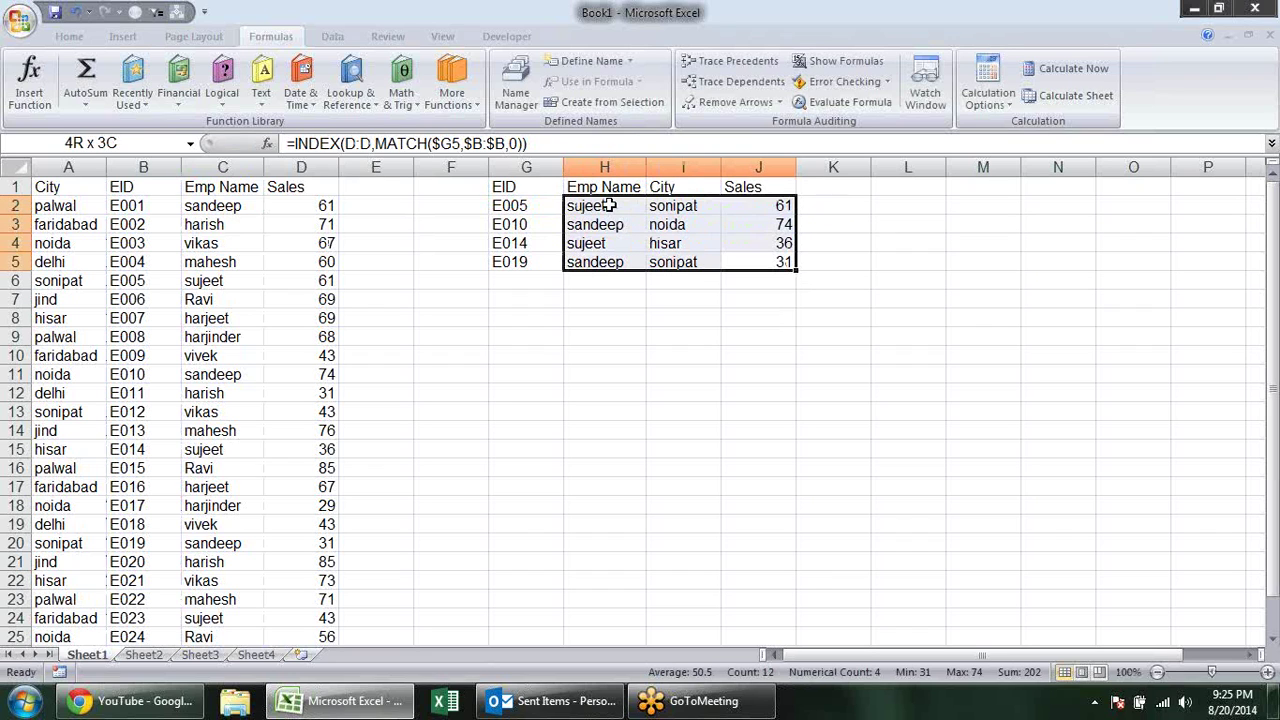
{"action": "key", "text": "Delete"}
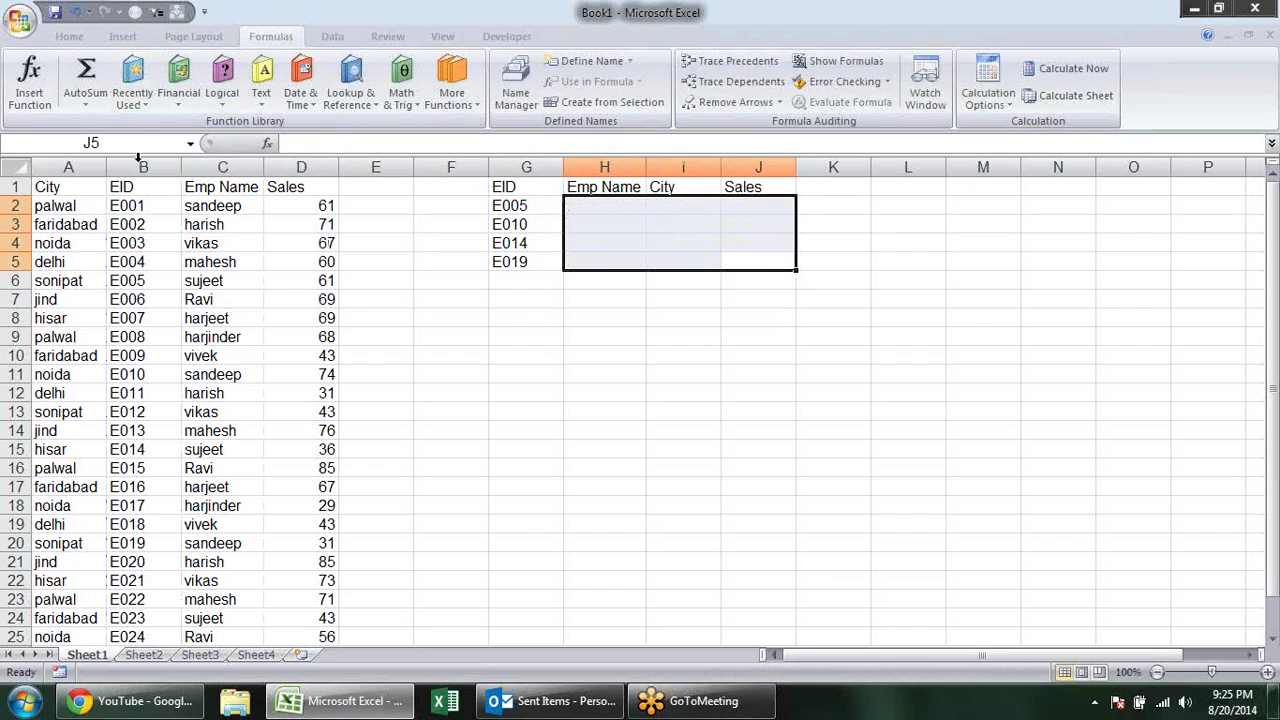
Insert a blank column before the Sales column.
{"action": "left_click", "coordinate": [524, 354]}
{"action": "right_click", "coordinate": [222, 167]}
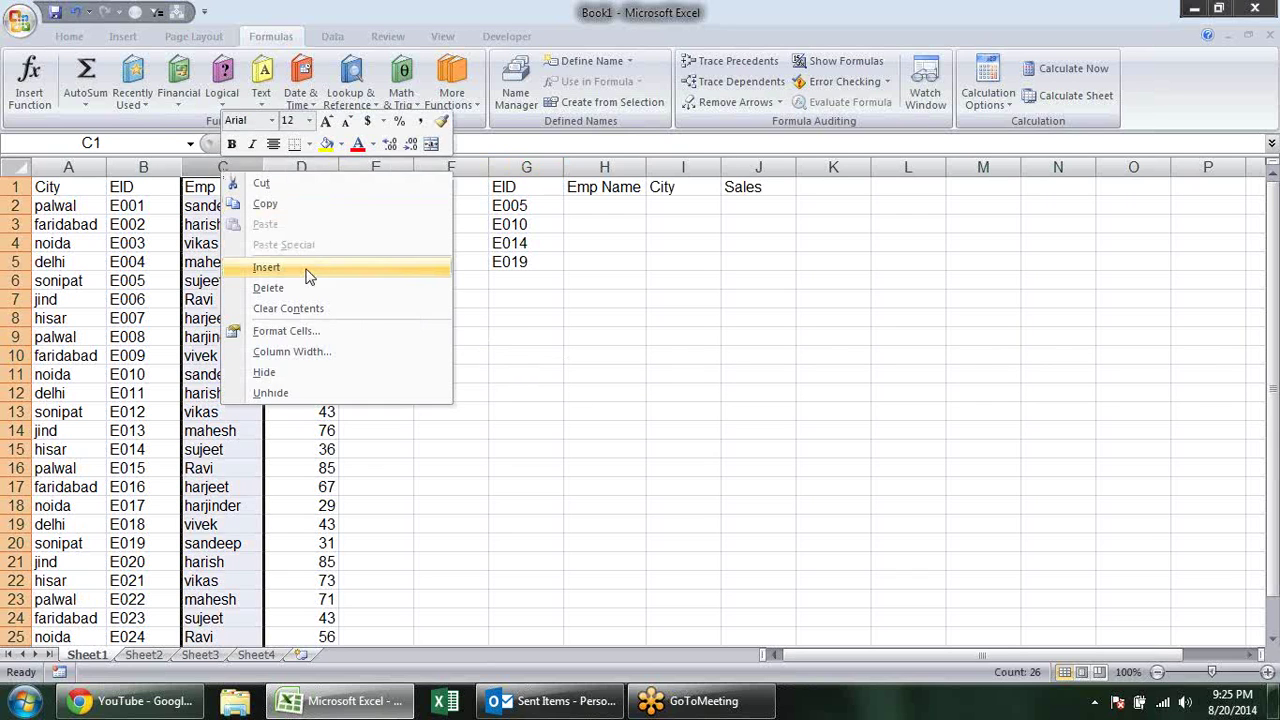
{"action": "key", "text": "Escape"}
{"action": "right_click", "coordinate": [324, 167]}
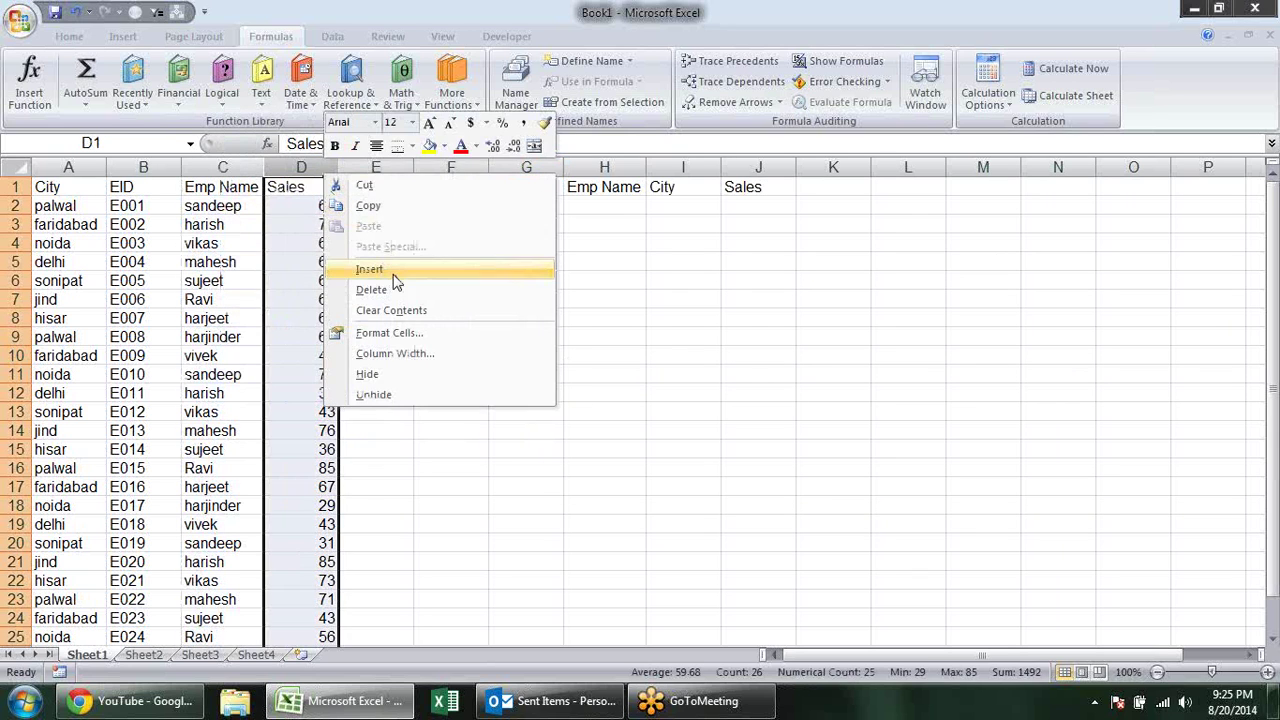
{"action": "left_click", "coordinate": [395, 268]}
Cut the City column and paste it into the empty column D.
{"action": "left_click", "coordinate": [69, 166]}
{"action": "right_click", "coordinate": [70, 167]}
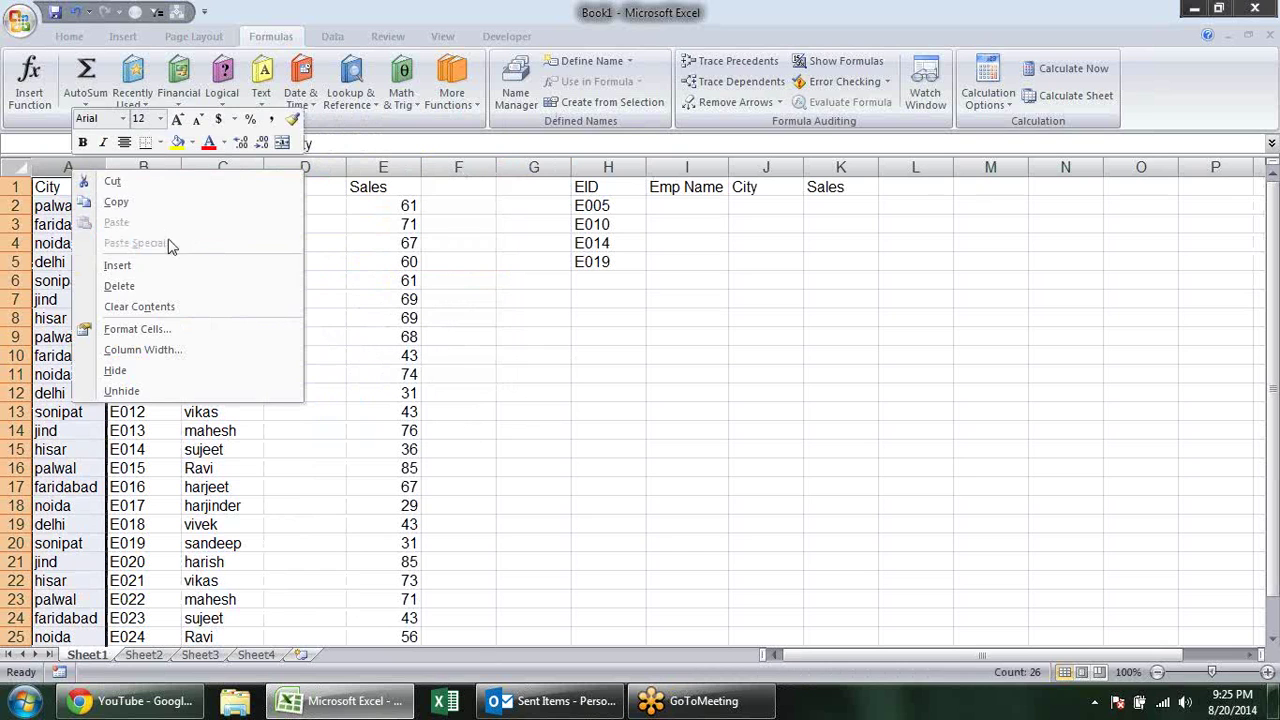
{"action": "left_click", "coordinate": [112, 181]}
{"action": "left_click", "coordinate": [305, 167]}
{"action": "right_click", "coordinate": [318, 167]}
{"action": "left_click", "coordinate": [372, 224]}
Delete the now-empty column A so the table reads EID, Emp Name, City, Sales.
{"action": "left_click", "coordinate": [85, 167]}
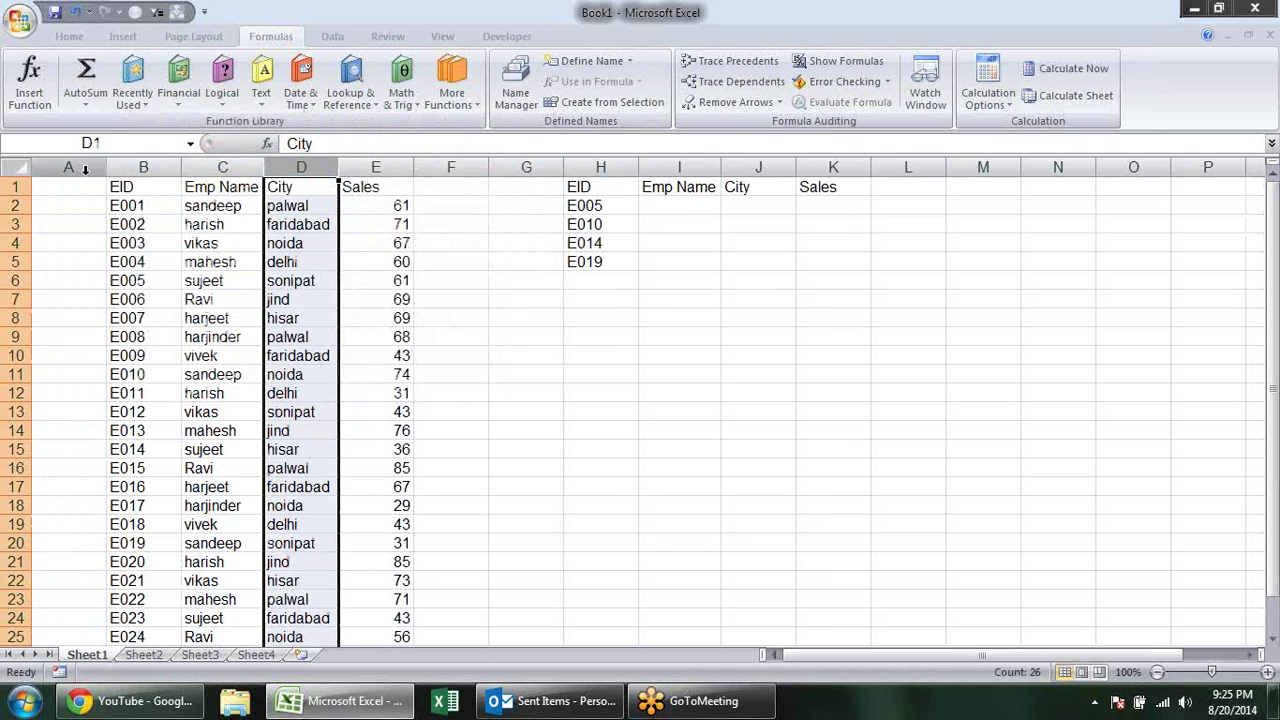
{"action": "right_click", "coordinate": [86, 168]}
{"action": "left_click", "coordinate": [166, 294]}
{"action": "left_click", "coordinate": [506, 378]}
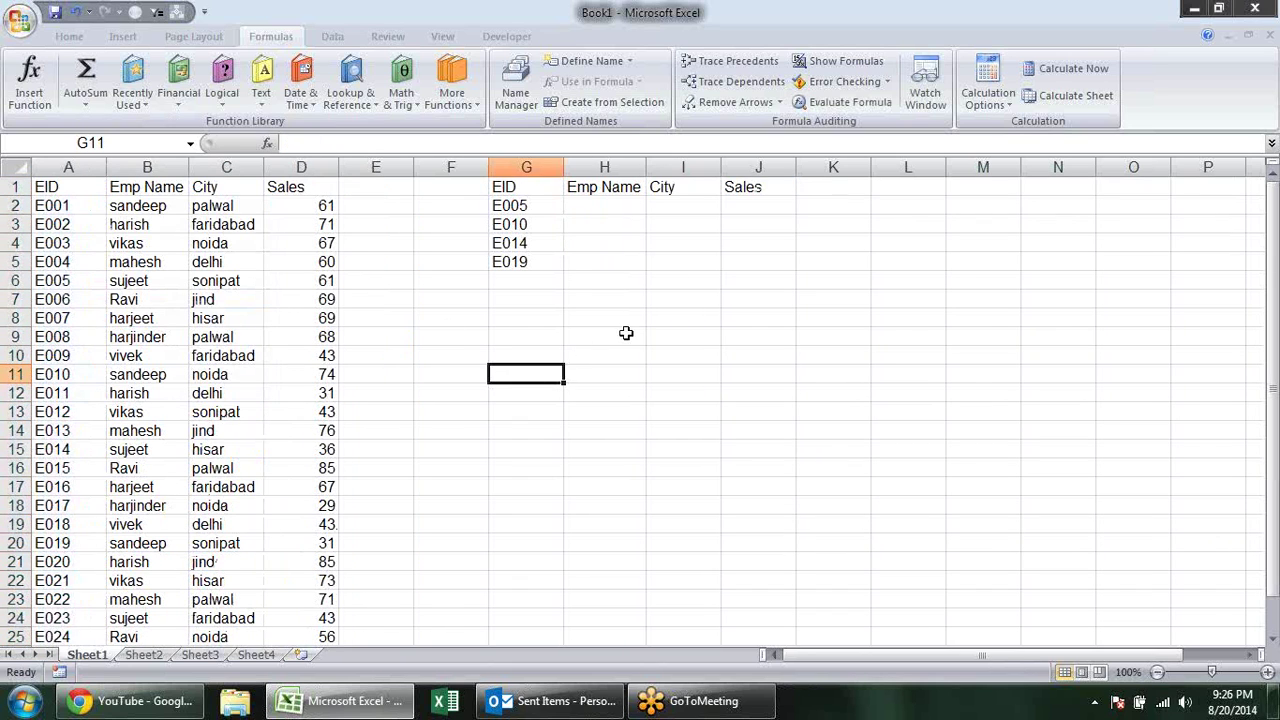
{"action": "left_click", "coordinate": [585, 205]}
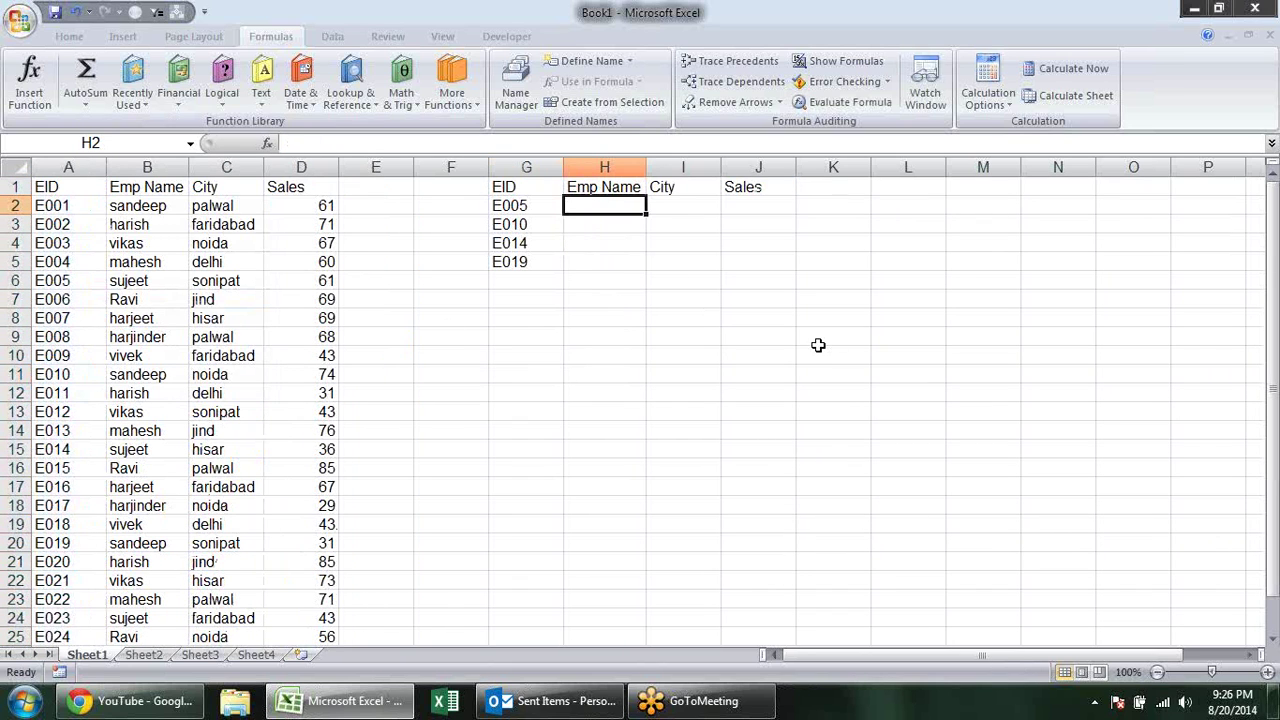
Enter =VLOOKUP(G2,A:D,2,0) in H2, using G2 as lookup value and columns A:D.
{"action": "type", "text": "=vlo"}
{"action": "key", "text": "Tab"}
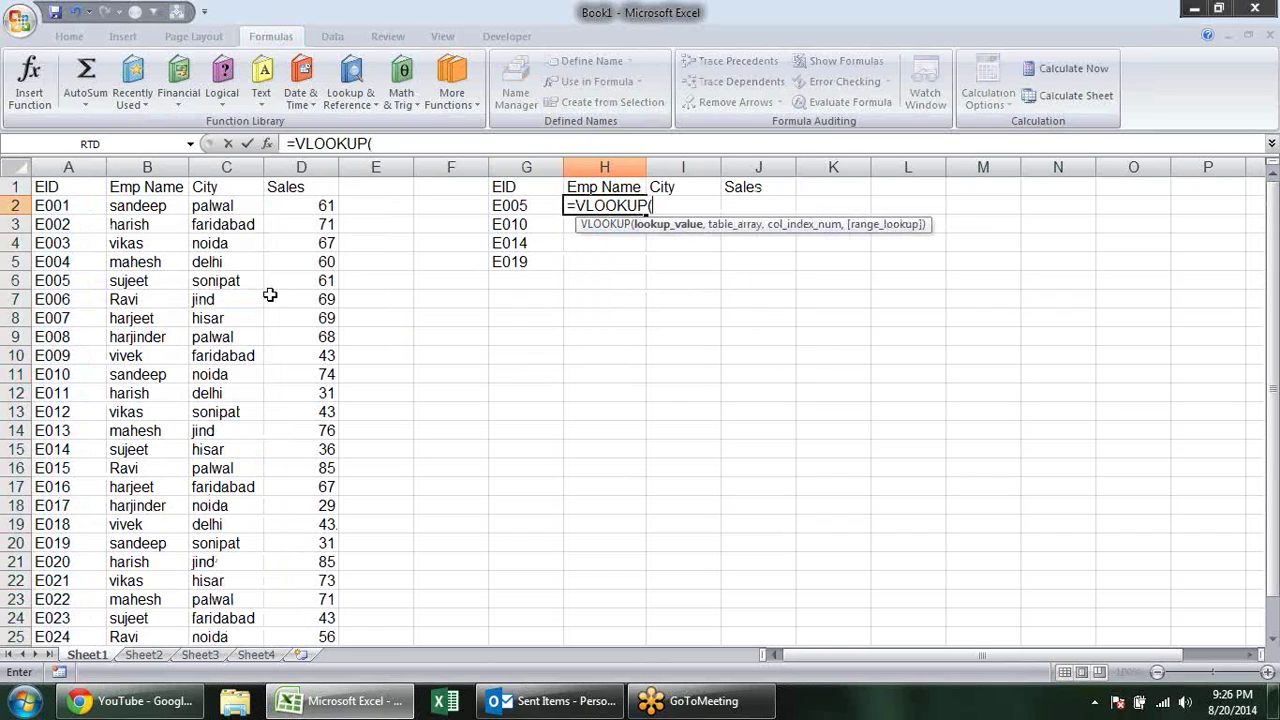
{"action": "left_click", "coordinate": [539, 203]}
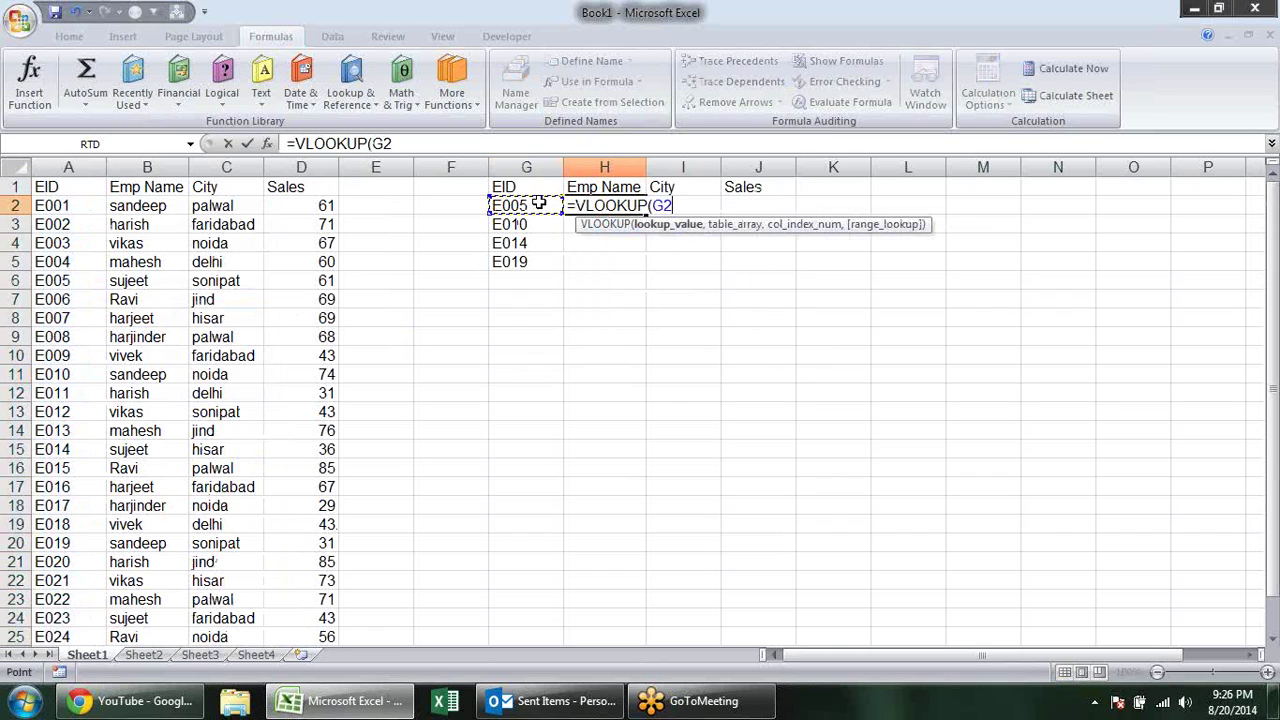
{"action": "type", "text": ","}
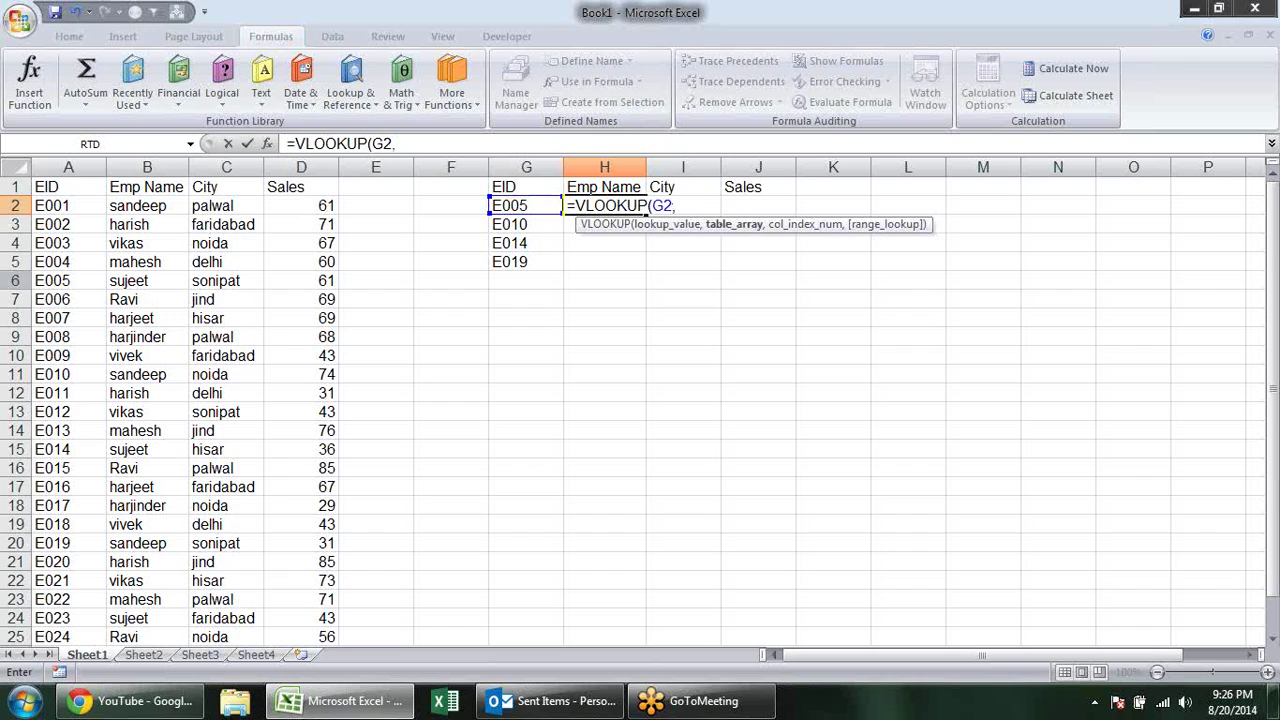
{"action": "left_click_drag", "start_coordinate": [68, 166], "coordinate": [336, 165]}
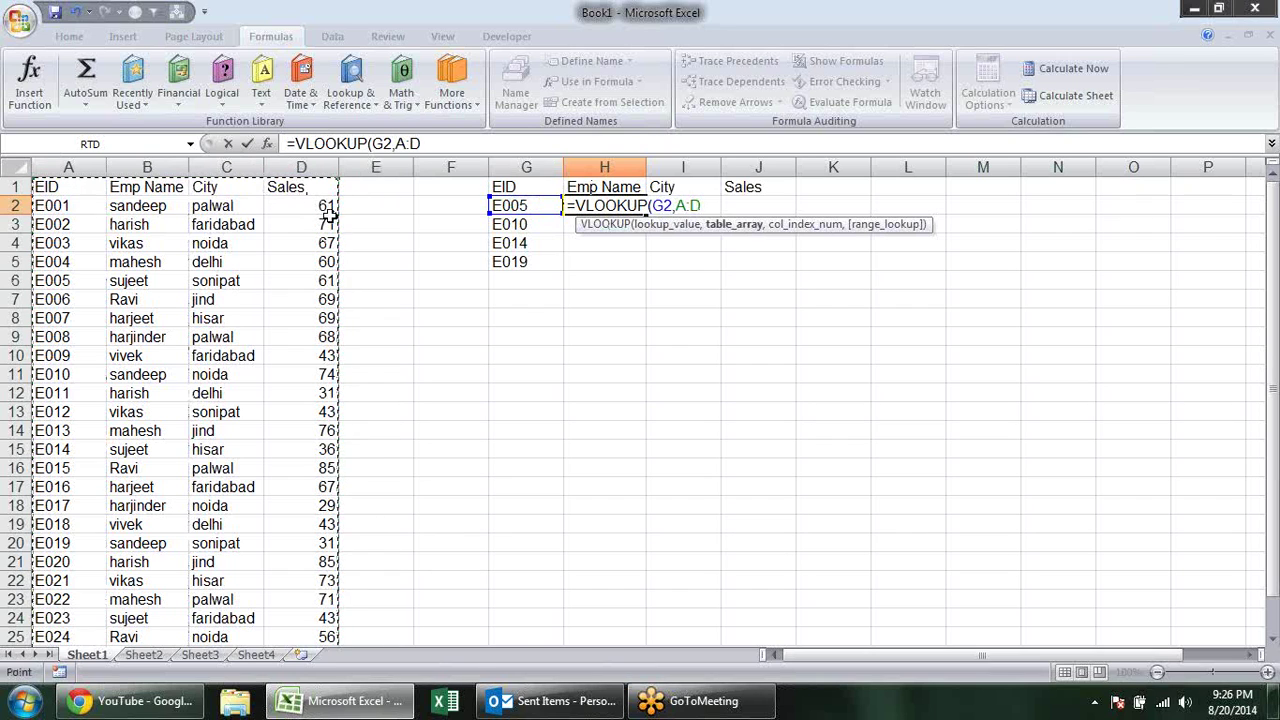
{"action": "type", "text": ",2"}
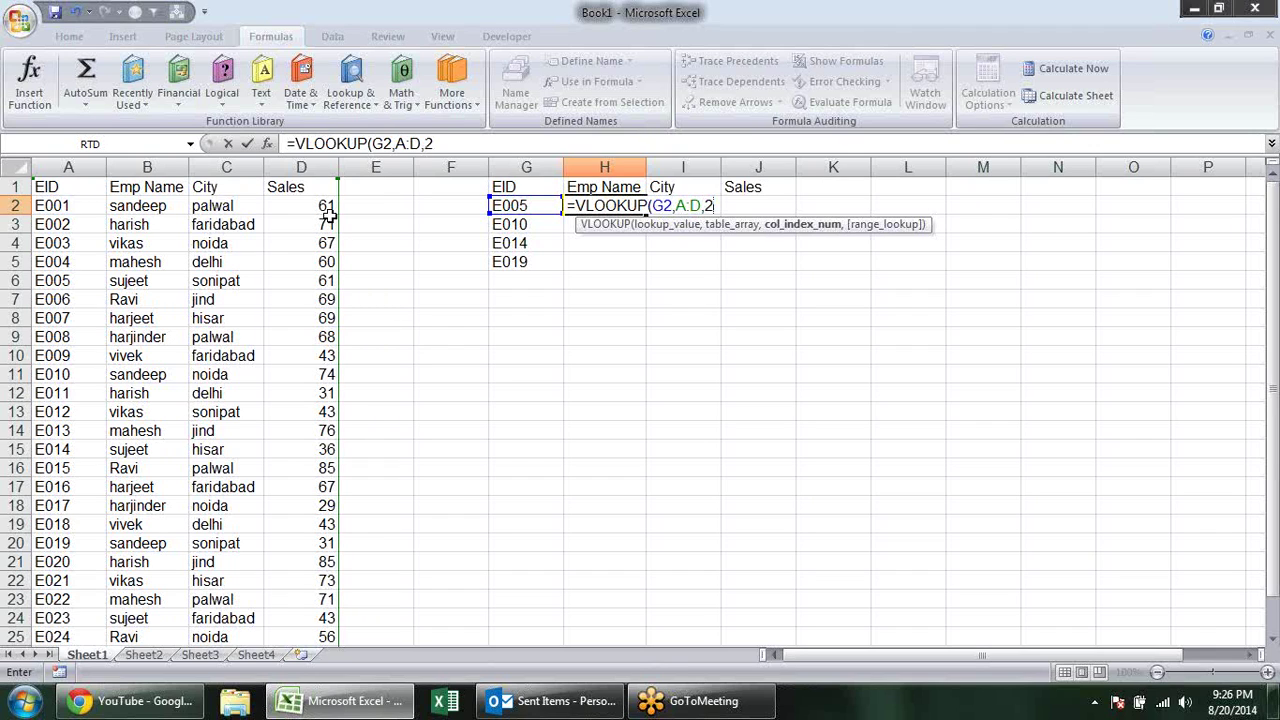
{"action": "type", "text": ",0)"}
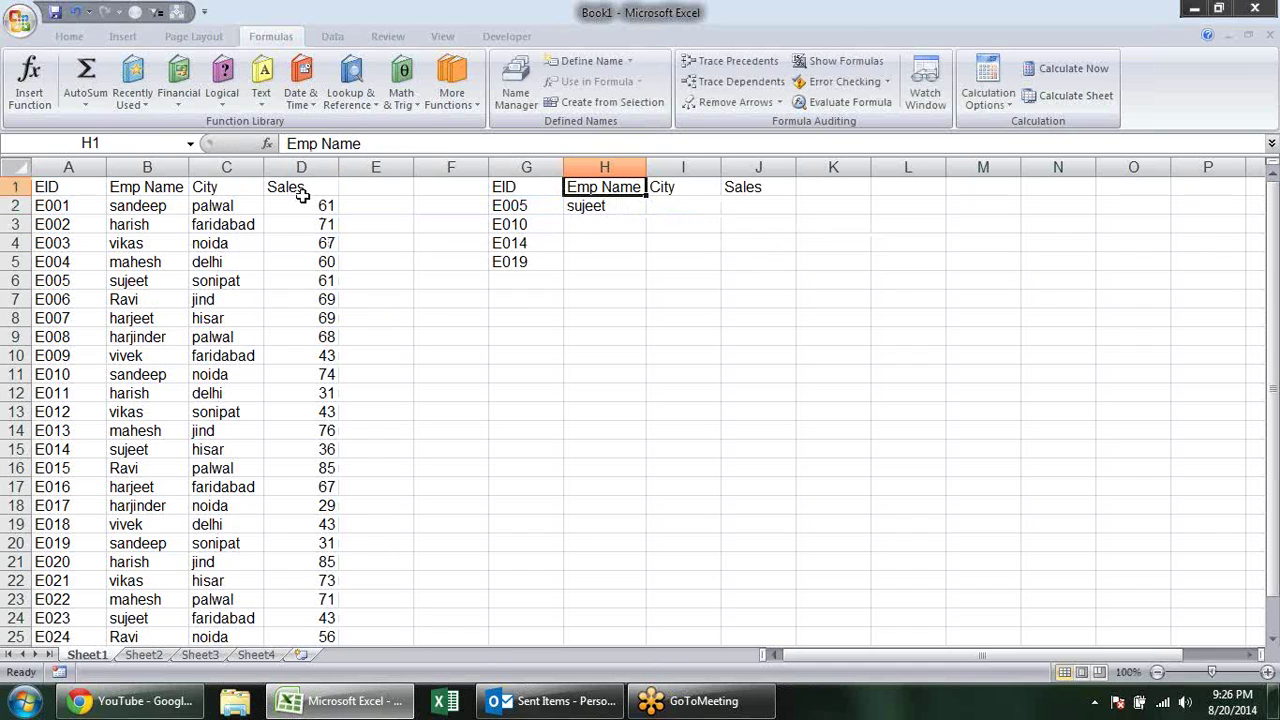
Reopen H2's formula, highlight the column number 2, and confirm it showing sujeet.
{"action": "left_click", "coordinate": [638, 208]}
{"action": "double_click", "coordinate": [663, 205]}
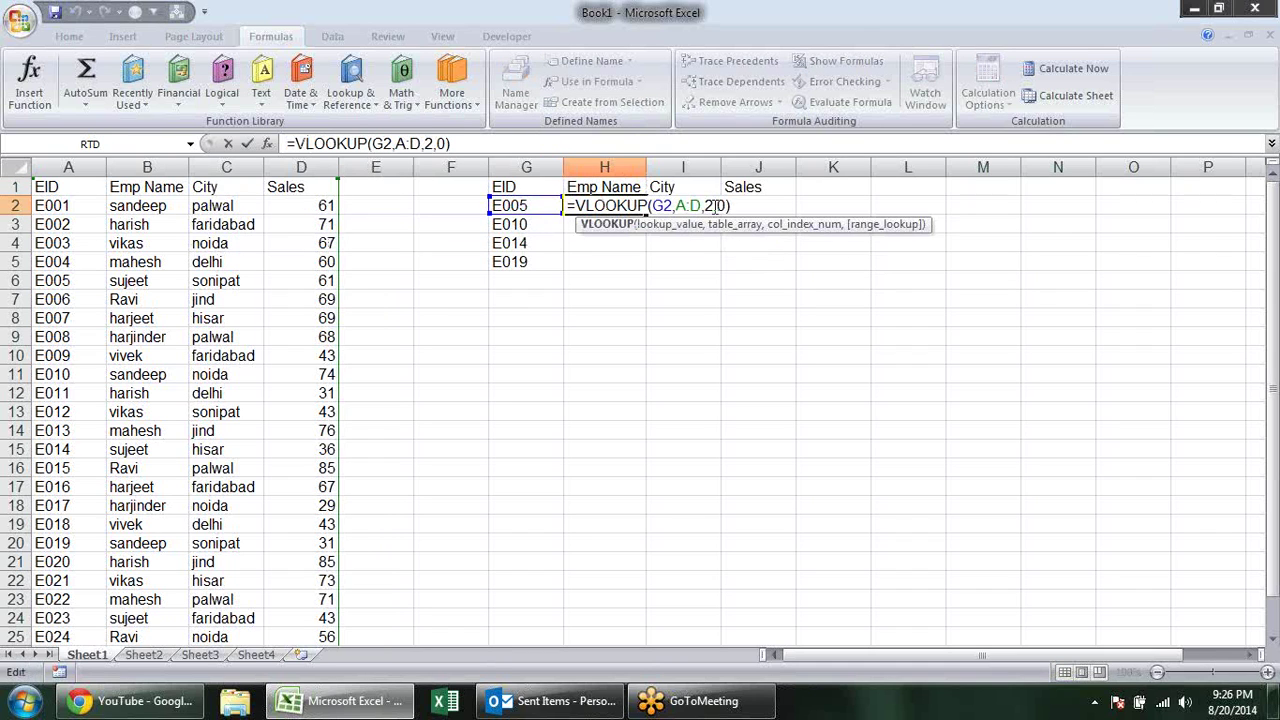
{"action": "left_click_drag", "start_coordinate": [704, 205], "coordinate": [712, 205]}
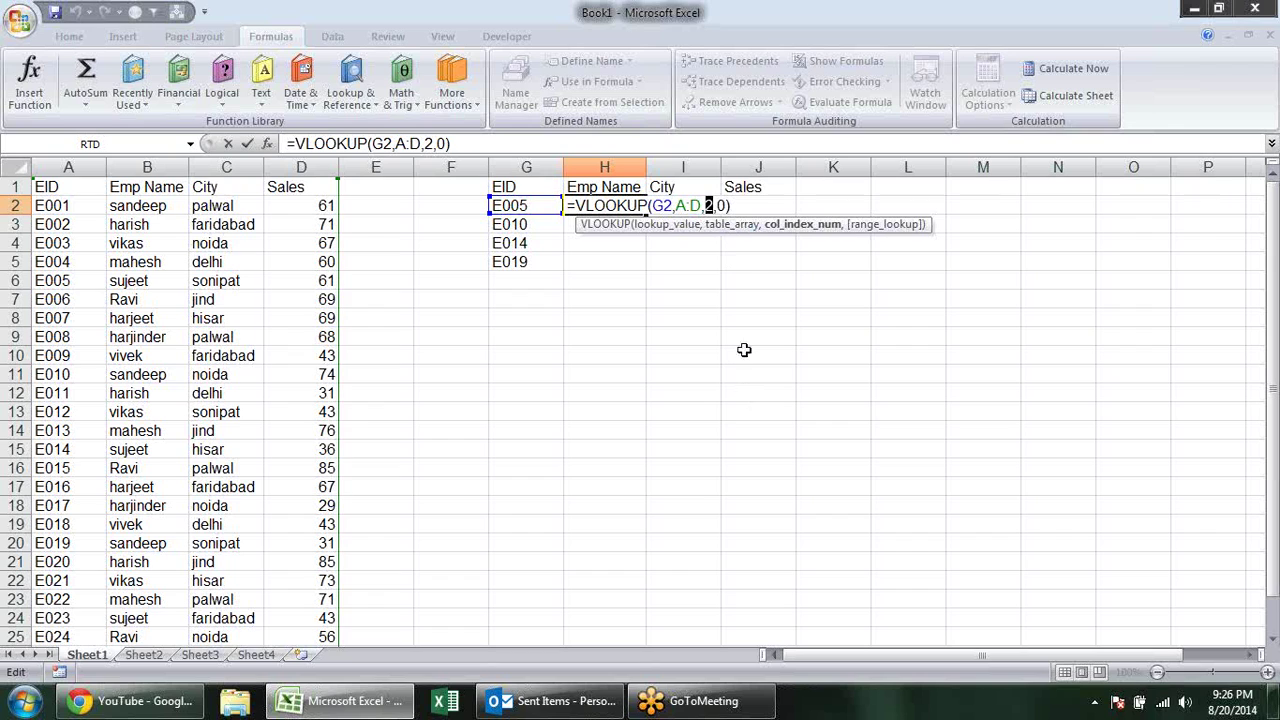
{"action": "key", "text": "ctrl+Return"}
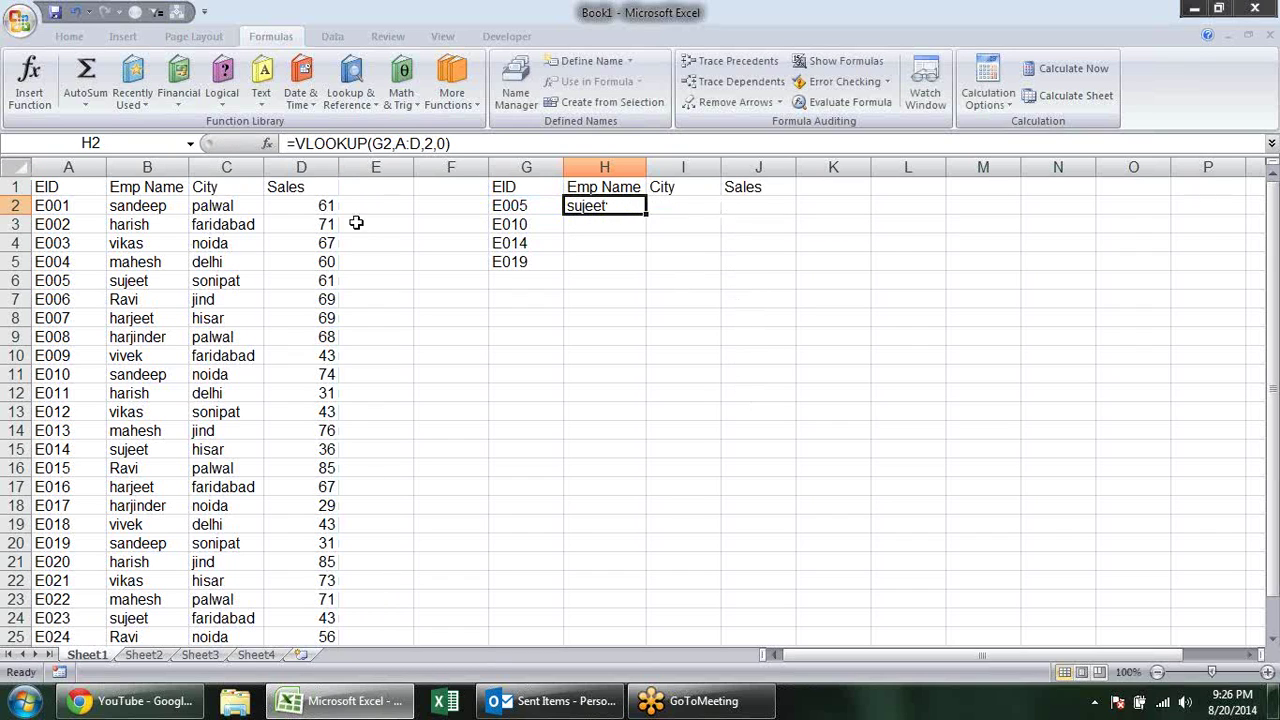
{"action": "left_click", "coordinate": [836, 230]}
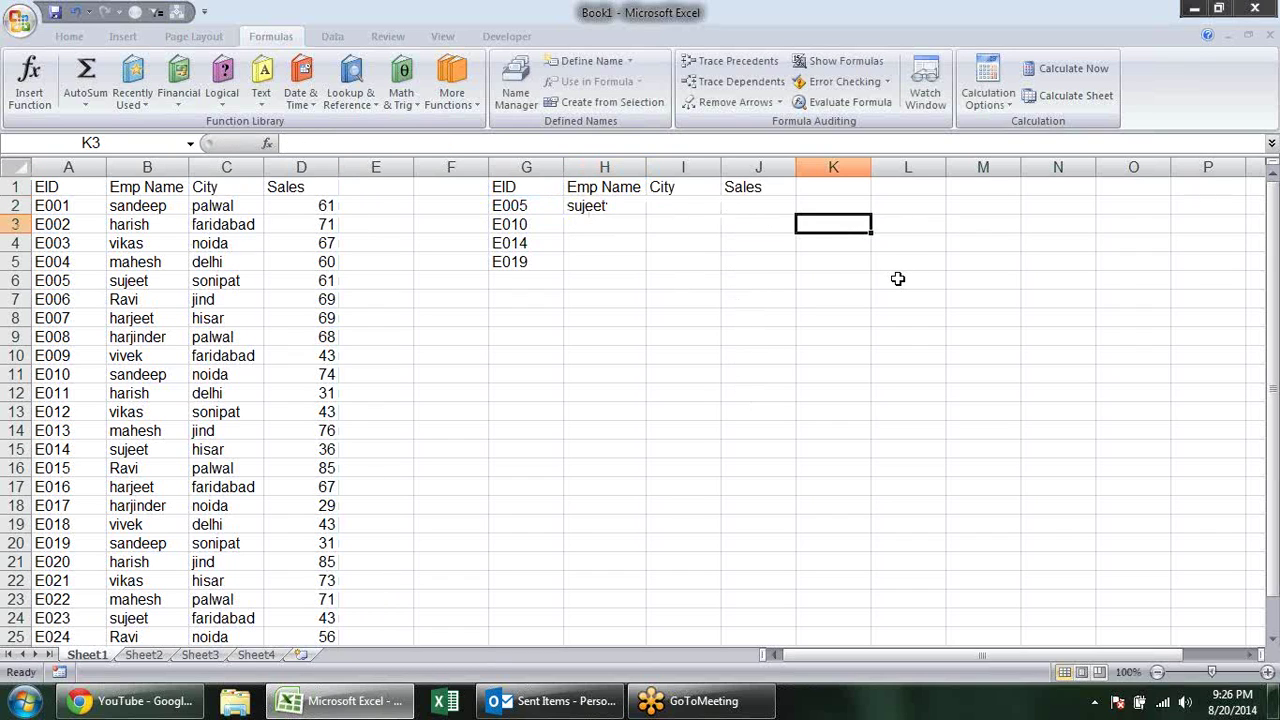
Enter =MATCH(H1,A1:D1,0) in K3 to find Emp Name's header position.
{"action": "type", "text": "=mat"}
{"action": "key", "text": "Tab"}
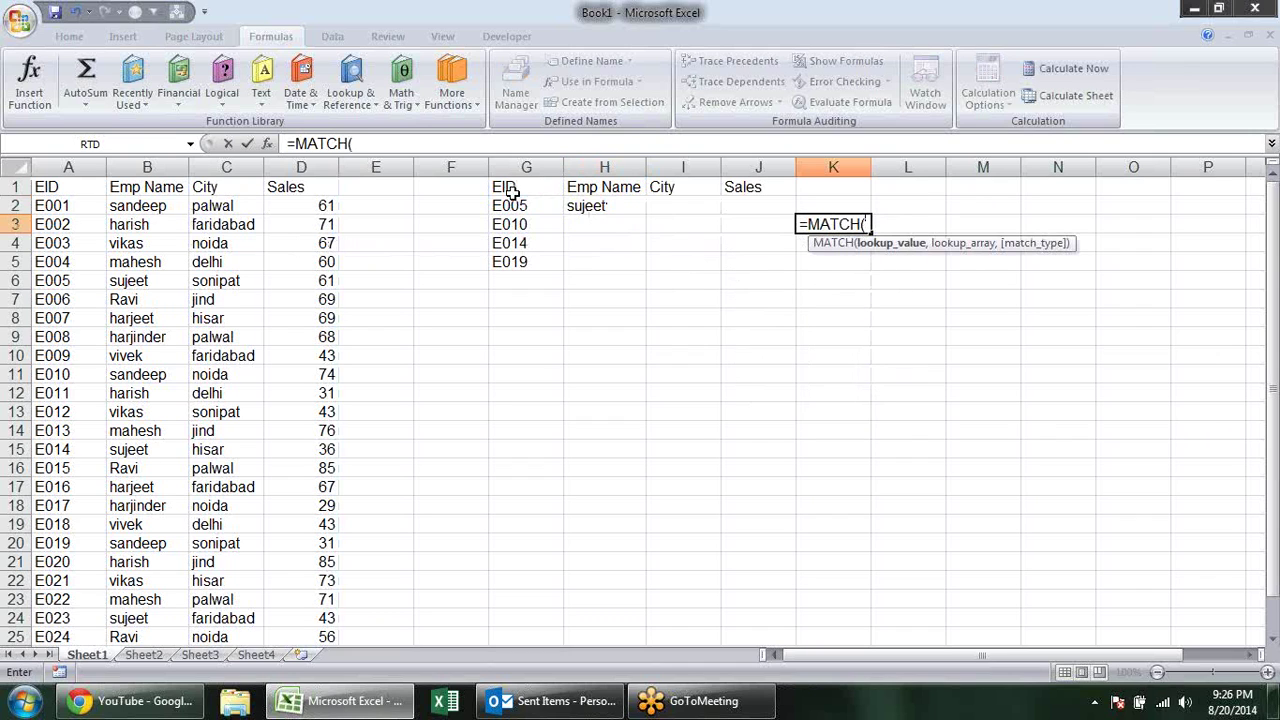
{"action": "left_click", "coordinate": [604, 186]}
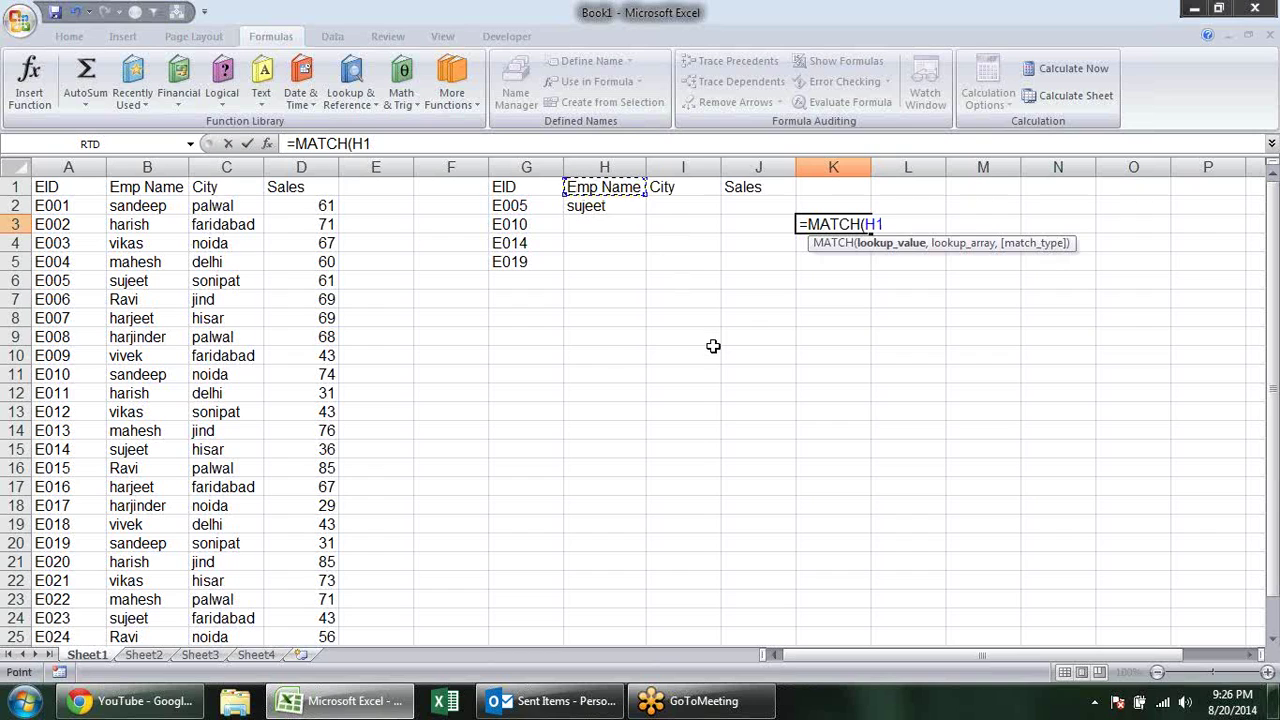
{"action": "type", "text": ","}
{"action": "left_click_drag", "start_coordinate": [40, 187], "coordinate": [288, 183]}
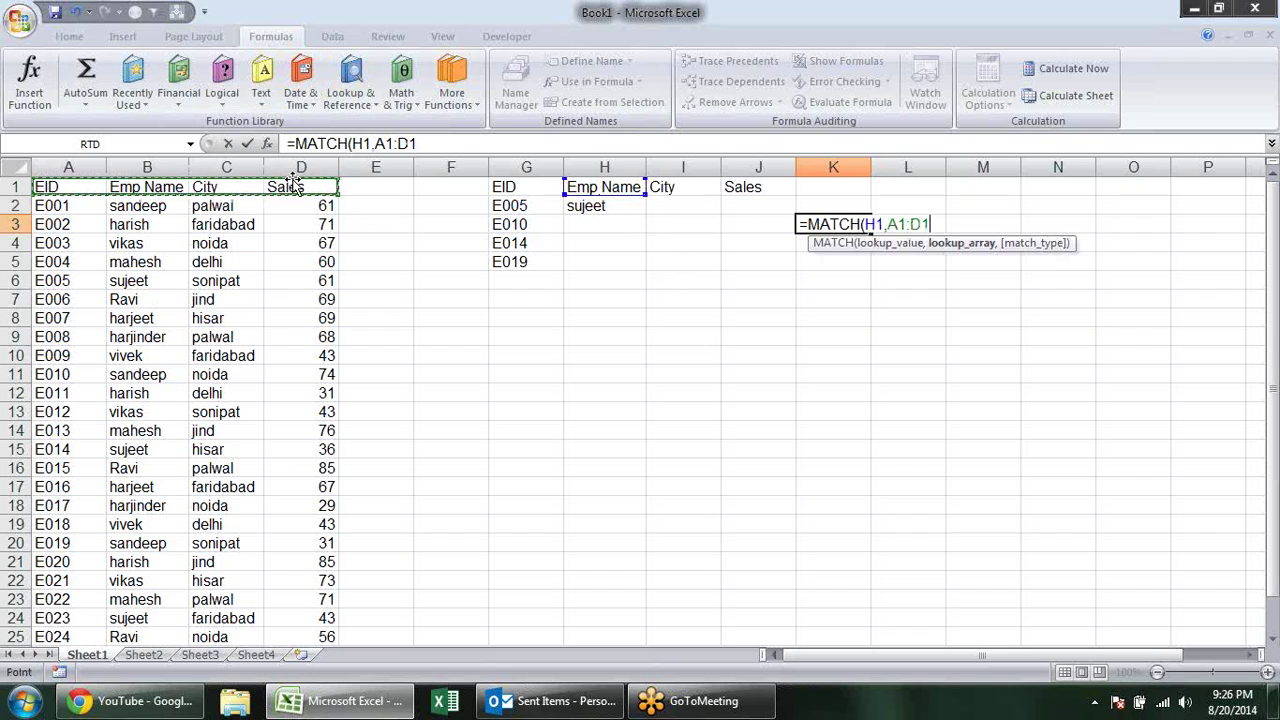
{"action": "left_click_drag", "start_coordinate": [250, 228], "coordinate": [245, 300]}
{"action": "left_click_drag", "start_coordinate": [249, 391], "coordinate": [249, 430]}
{"action": "left_click_drag", "start_coordinate": [66, 190], "coordinate": [325, 176]}
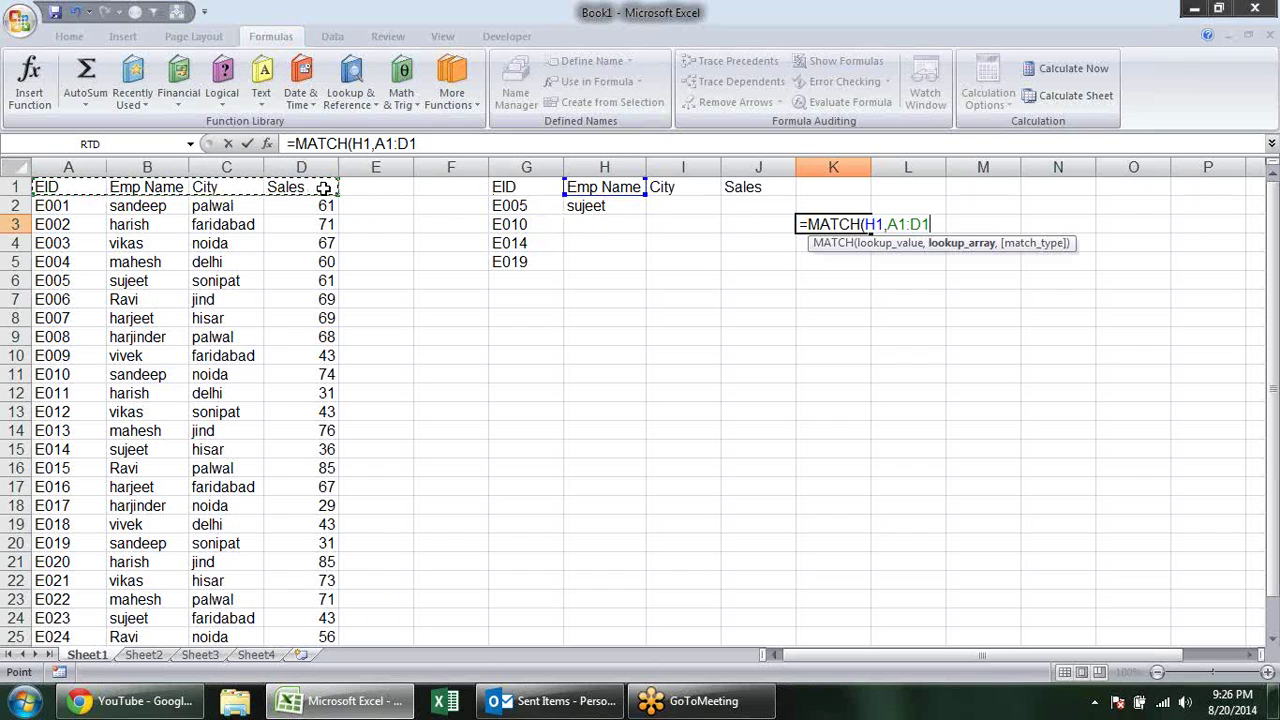
{"action": "type", "text": ",0"}
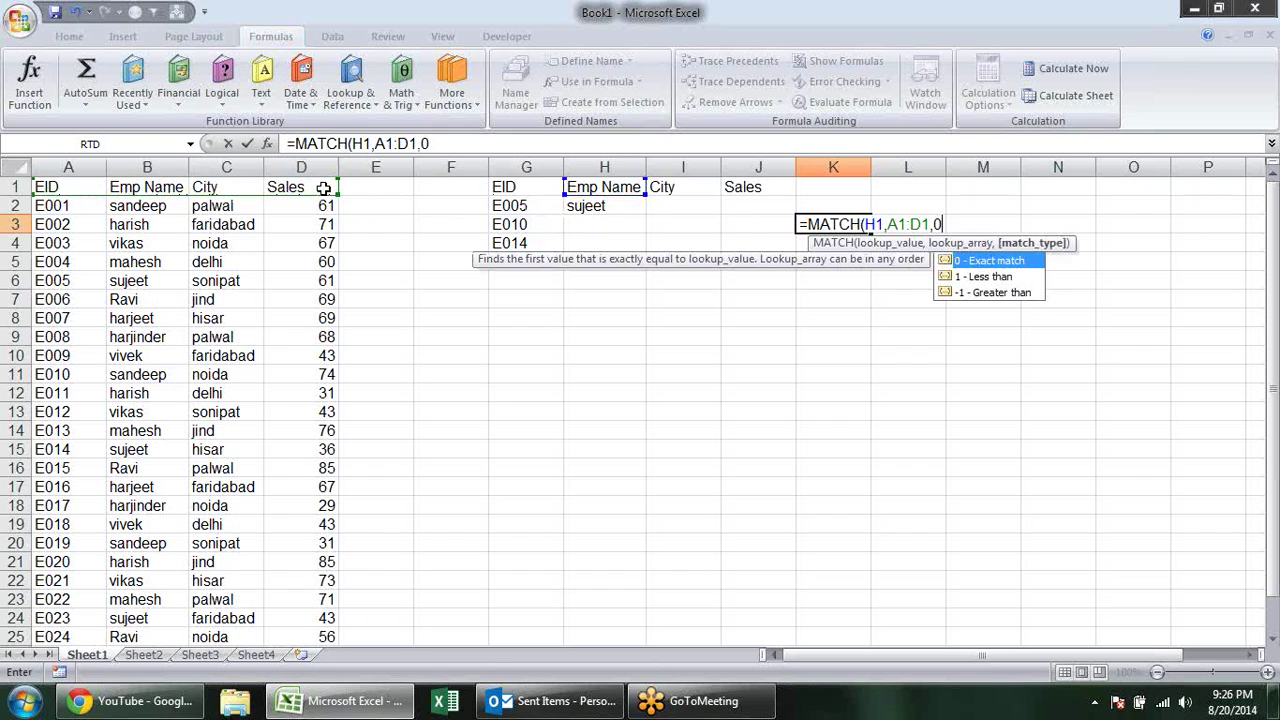
{"action": "type", "text": ")"}
{"action": "key", "text": "Return"}
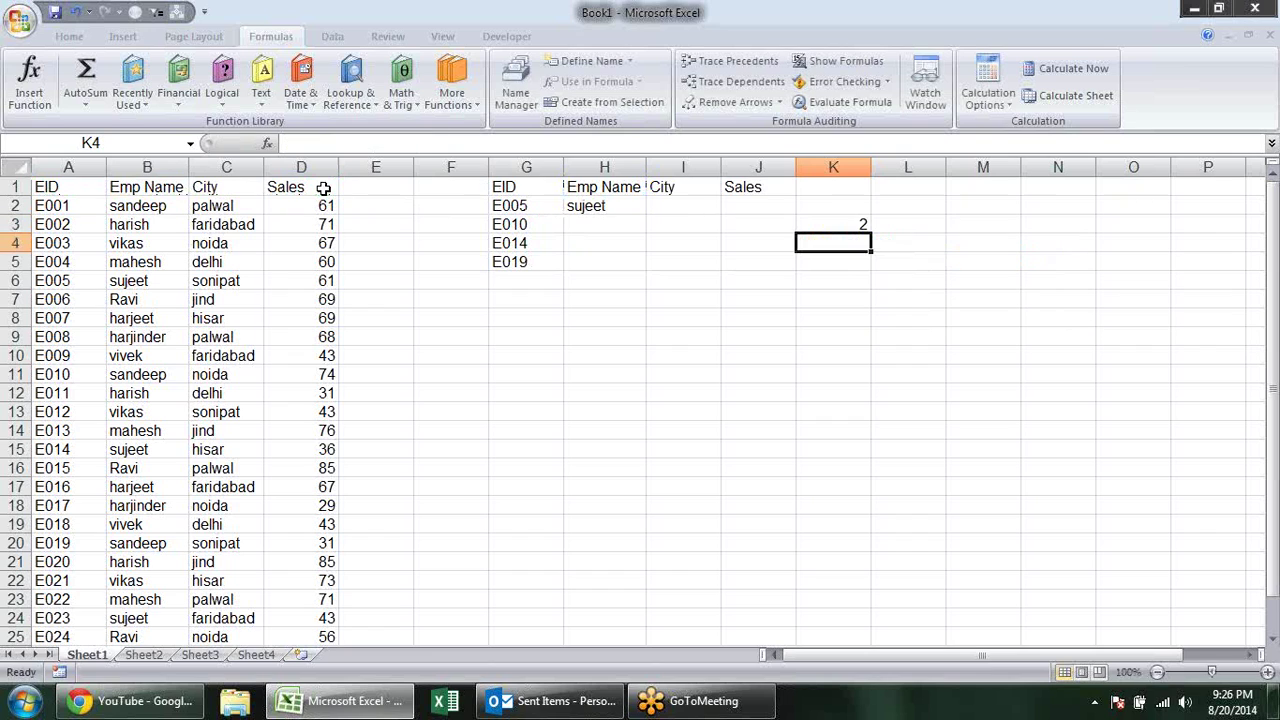
Check that K3's result of 2 matches the Emp Name header in H1.
{"action": "left_click", "coordinate": [838, 222]}
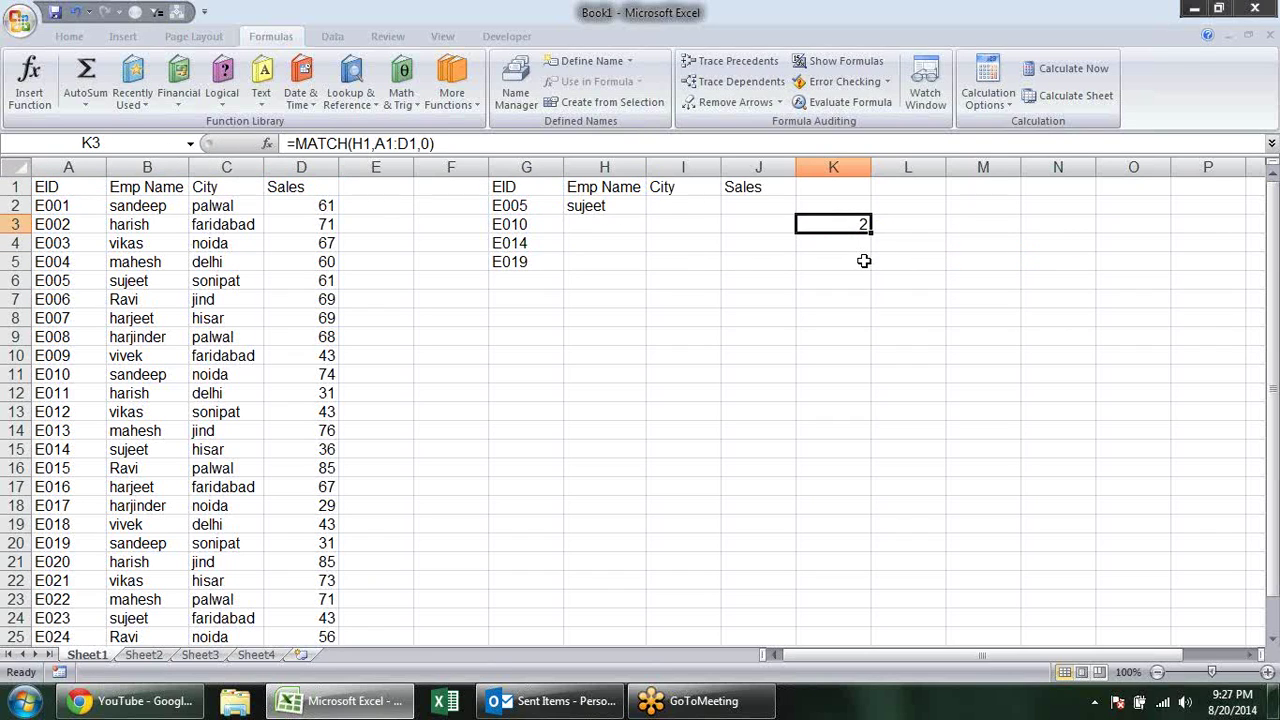
{"action": "left_click", "coordinate": [645, 187]}
{"action": "left_click", "coordinate": [844, 218]}
{"action": "left_click", "coordinate": [632, 210]}
{"action": "key", "text": "F2"}
Replace H2's hard-coded column number 2 with MATCH(H1,$A$1:$D$1,0).
{"action": "left_click", "coordinate": [710, 205]}
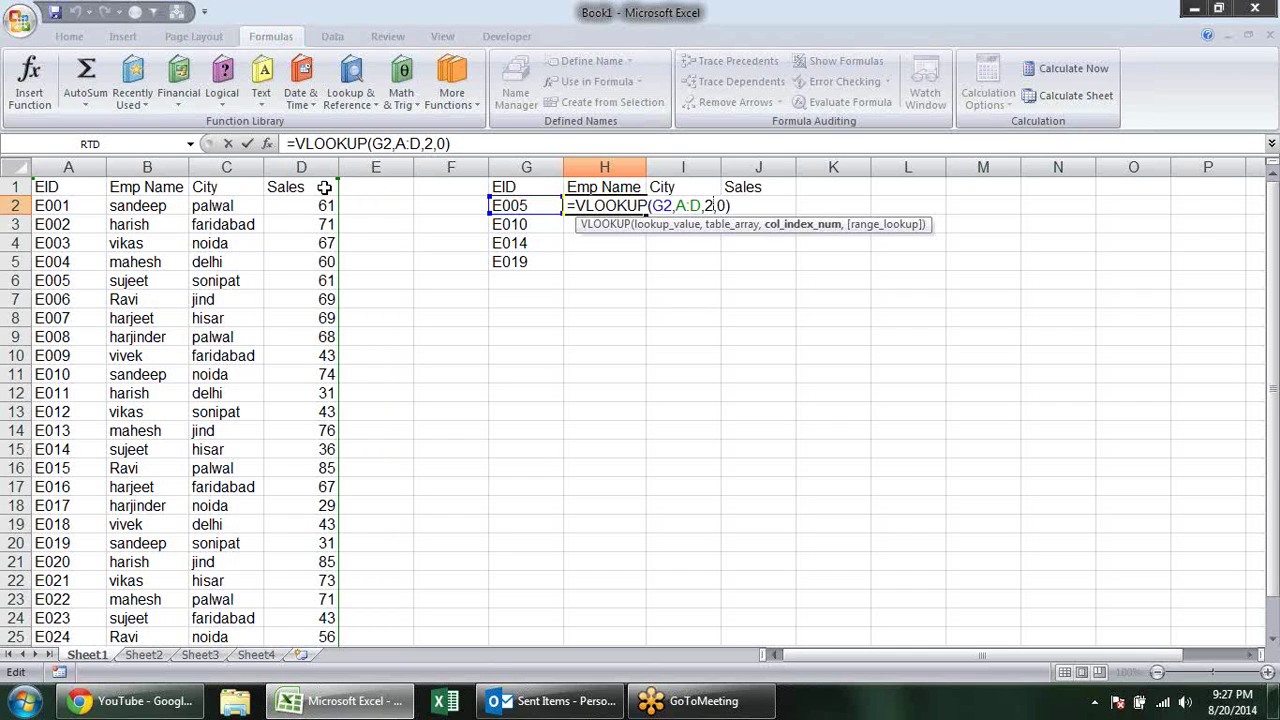
{"action": "key", "text": "BackSpace"}
{"action": "type", "text": "mat"}
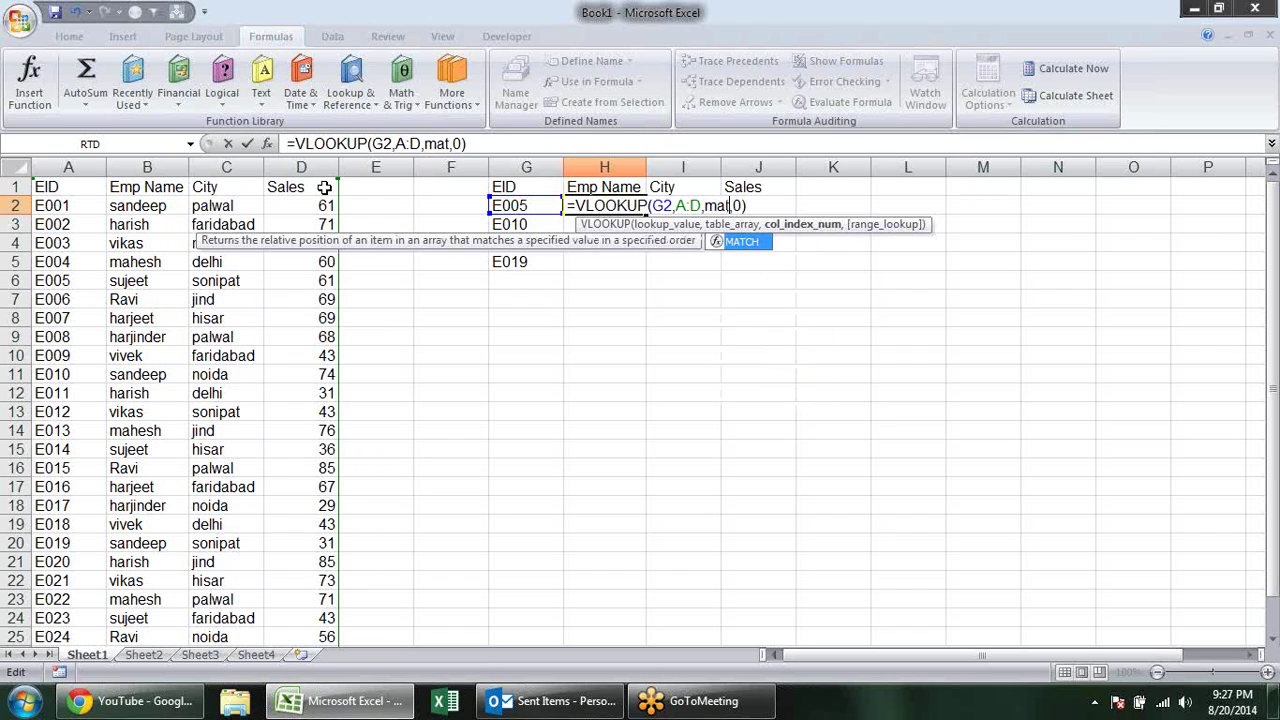
{"action": "key", "text": "Tab"}
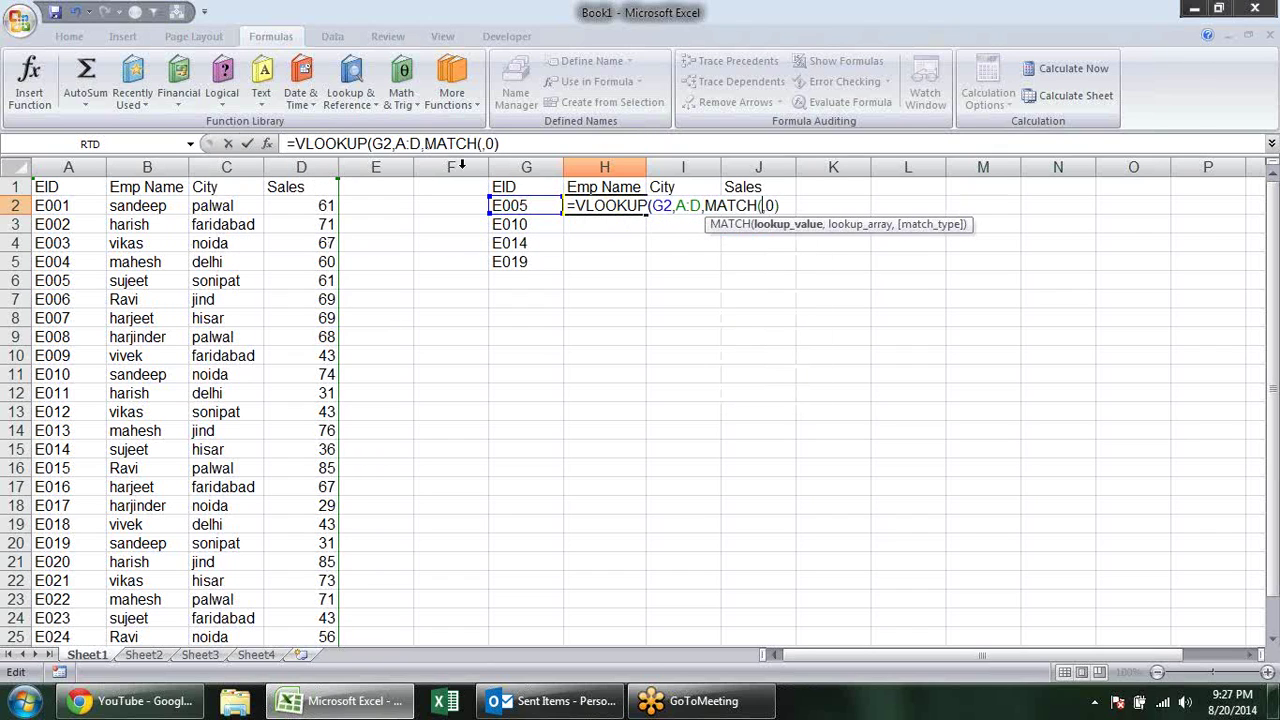
{"action": "left_click", "coordinate": [592, 187]}
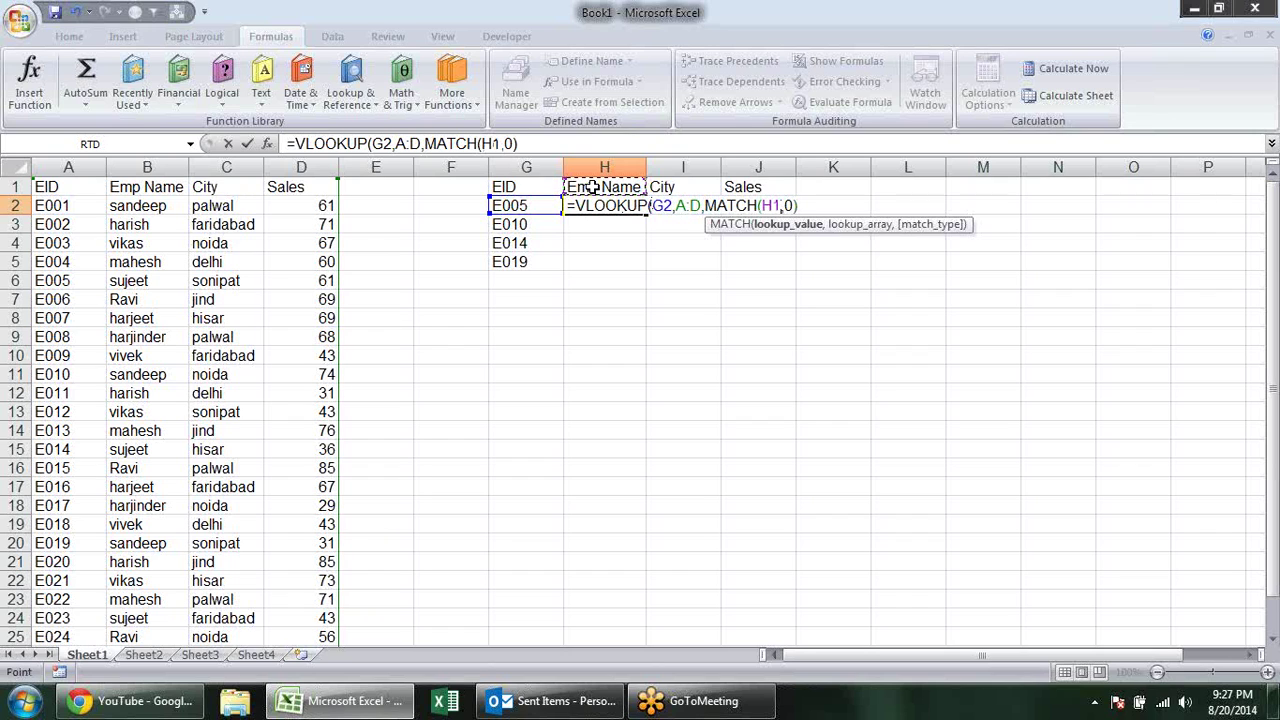
{"action": "type", "text": ","}
{"action": "left_click_drag", "start_coordinate": [320, 188], "coordinate": [45, 186]}
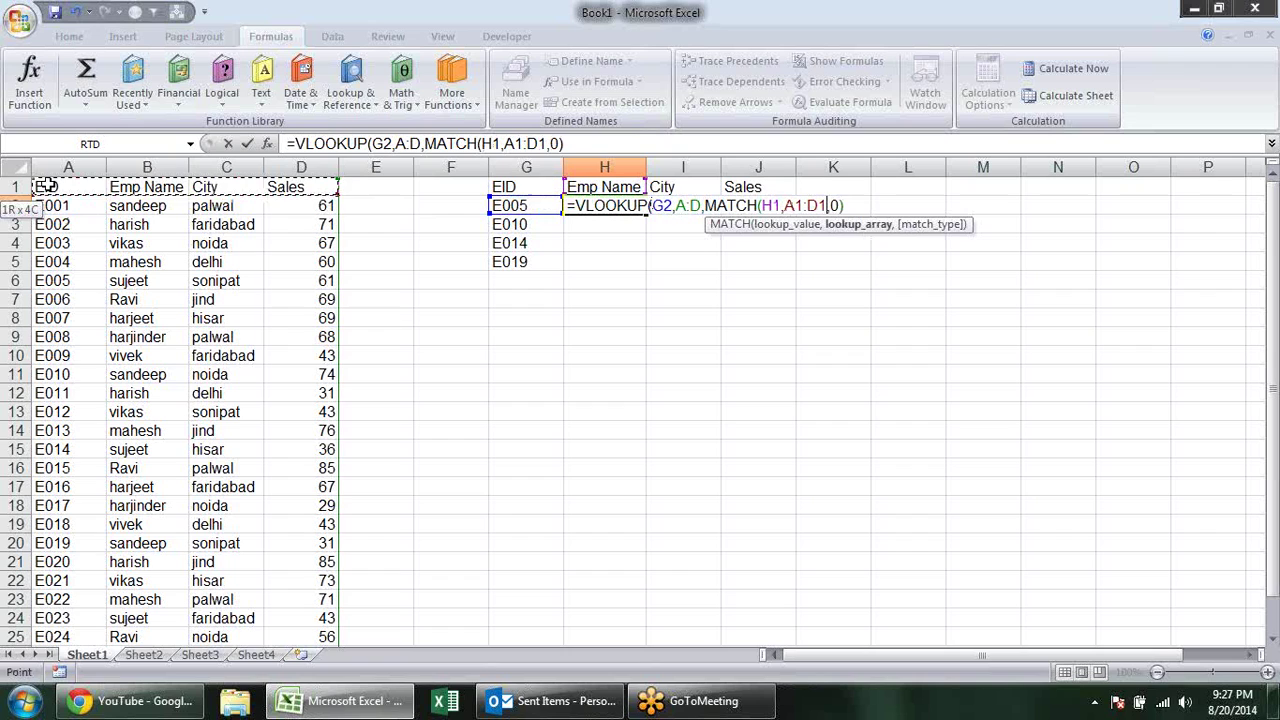
{"action": "key", "text": "F4"}
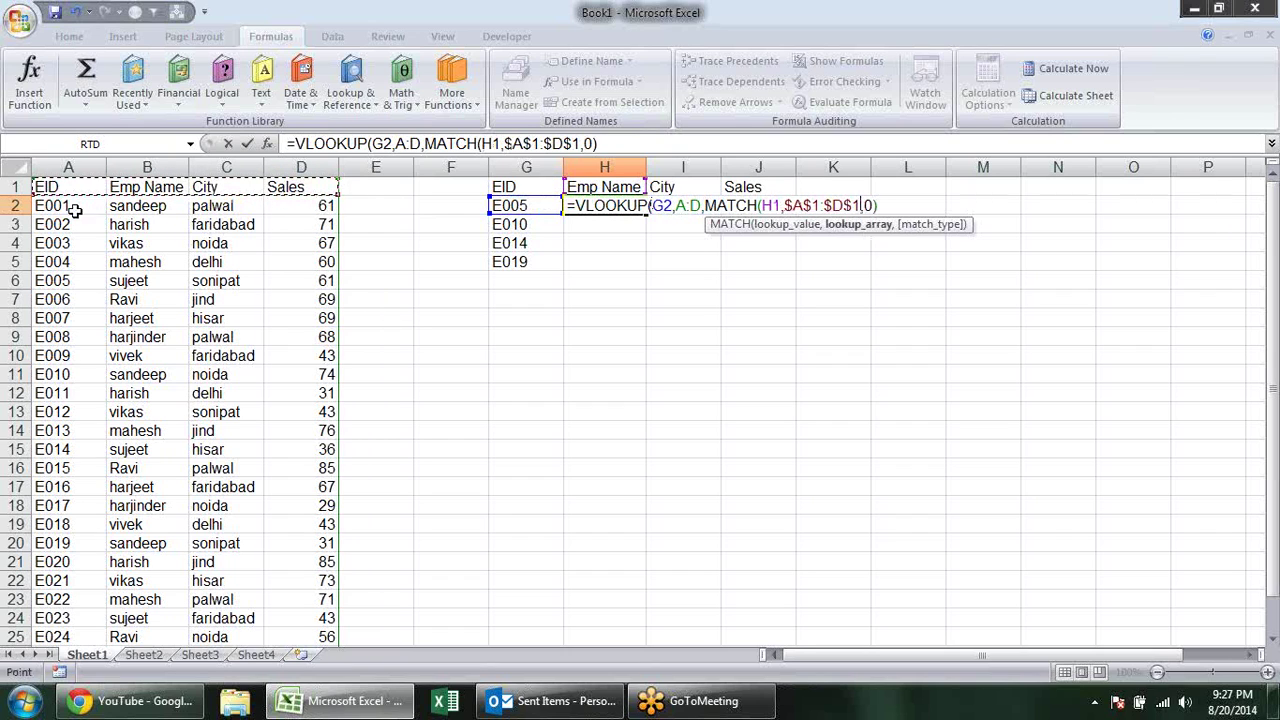
{"action": "type", "text": ","}
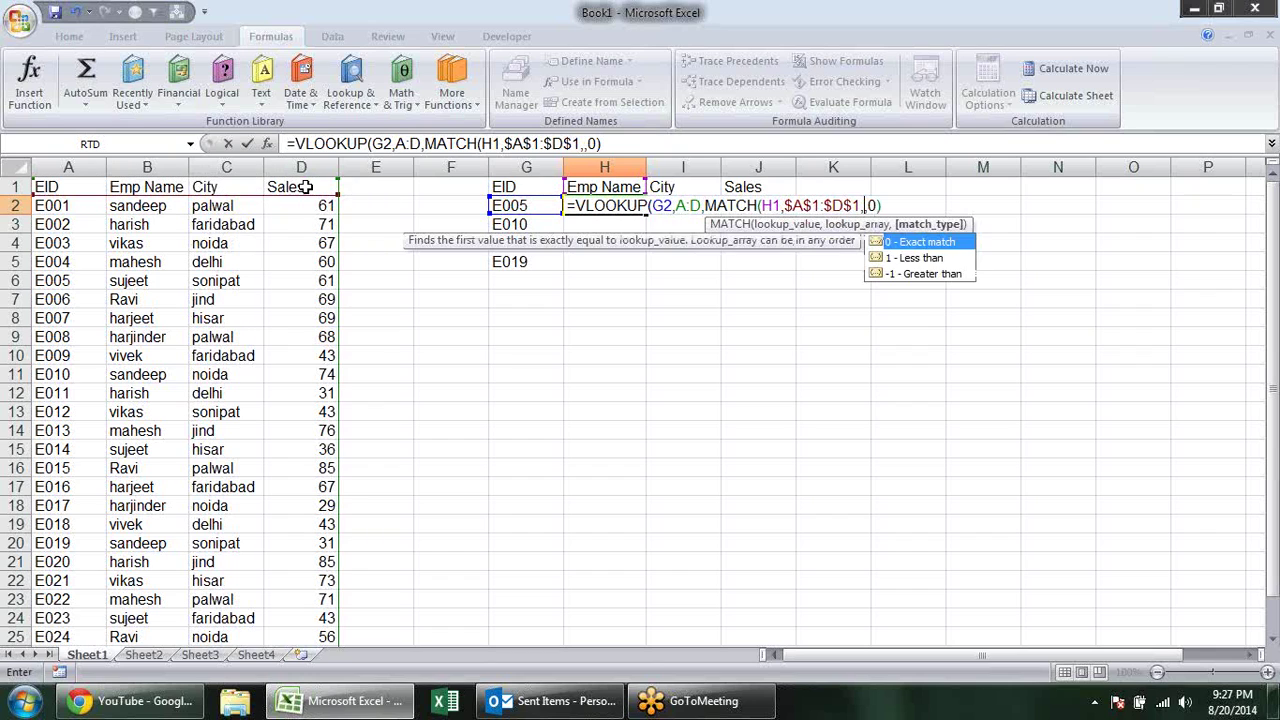
{"action": "type", "text": "0)"}
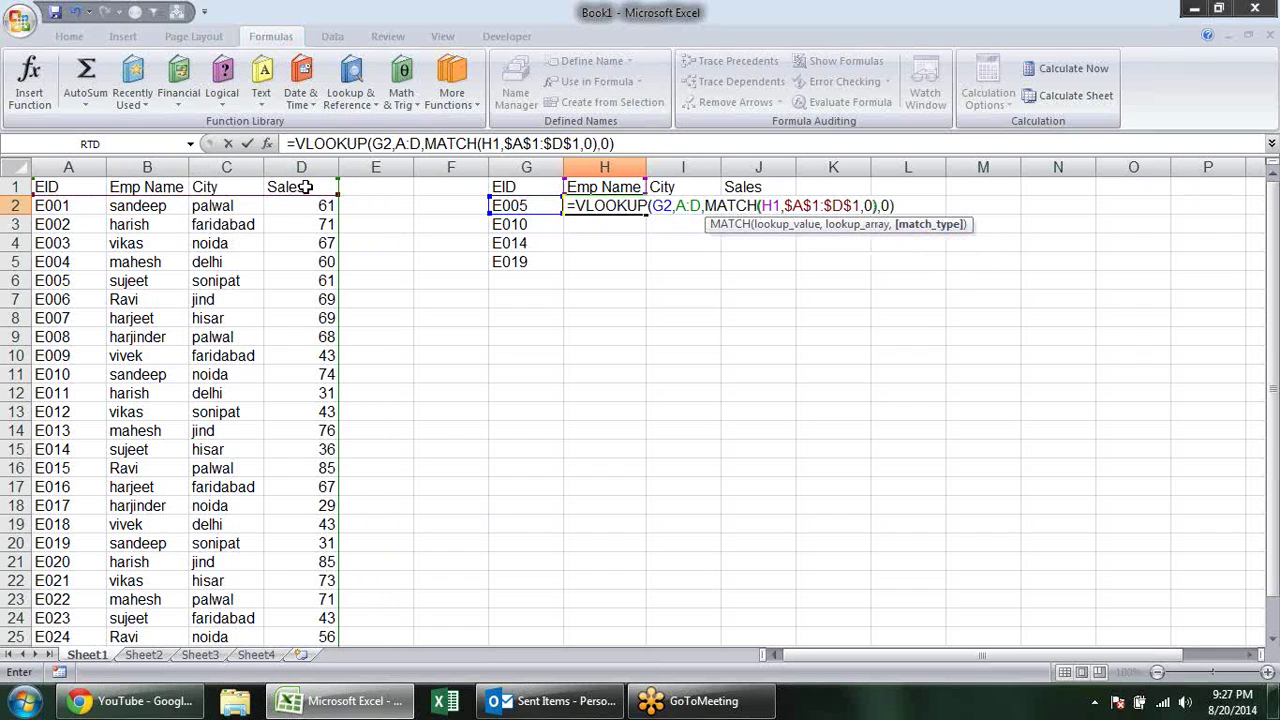
Change the MATCH header reference to H$1 and commit H2's VLOOKUP.
{"action": "left_click", "coordinate": [773, 205]}
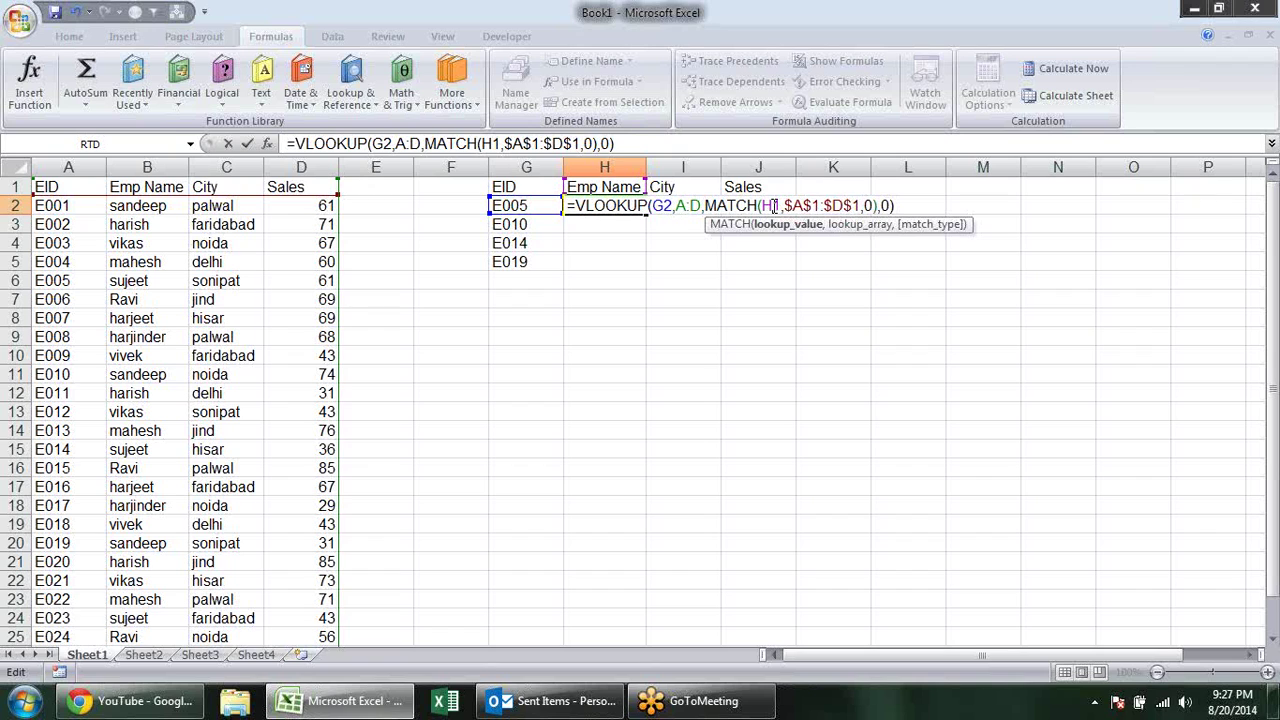
{"action": "type", "text": "$"}
{"action": "key", "text": "Return"}
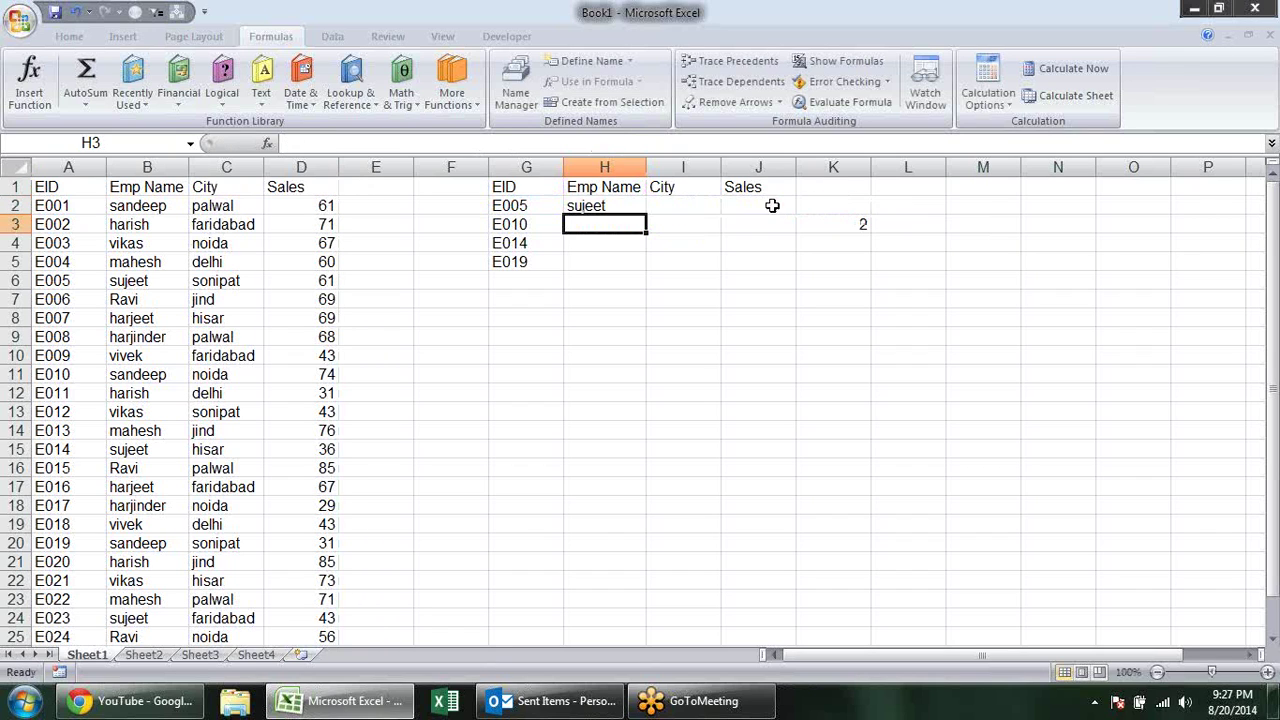
{"action": "left_click", "coordinate": [604, 208]}
Fix H2's VLOOKUP to use $G2 and the locked table range $A:$D.
{"action": "left_click_drag", "start_coordinate": [645, 215], "coordinate": [790, 212]}
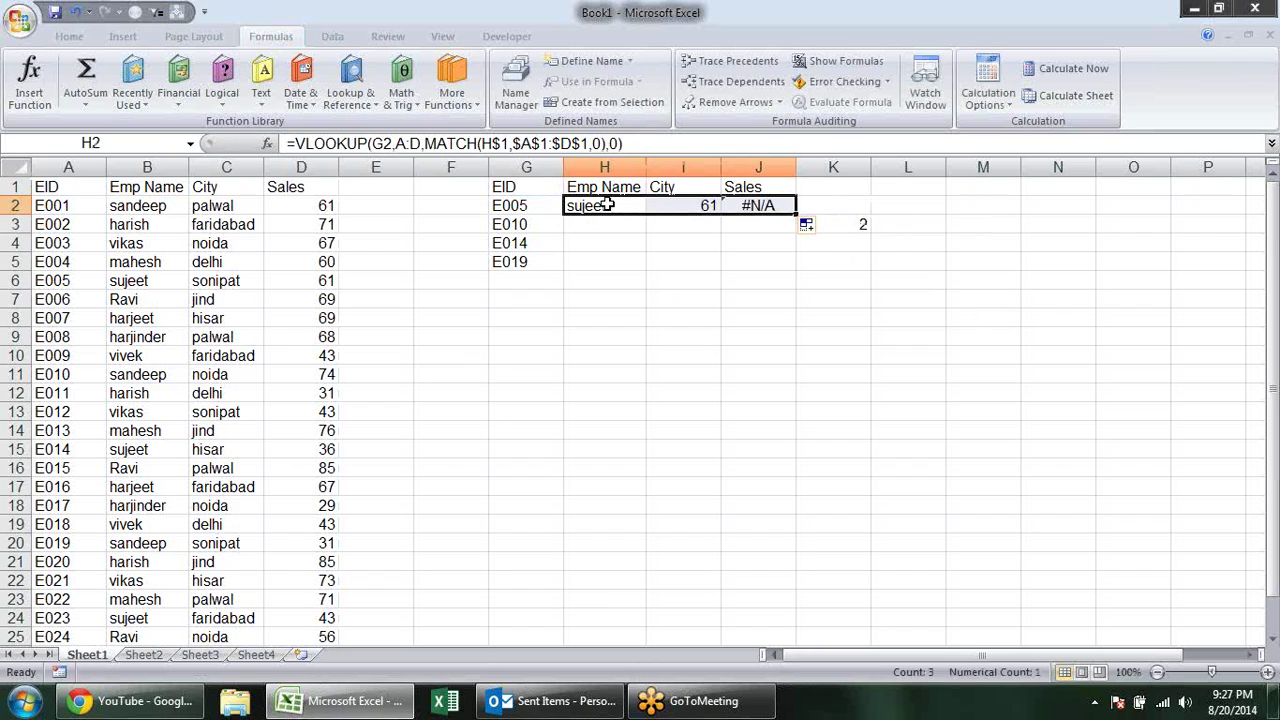
{"action": "left_click", "coordinate": [606, 205]}
{"action": "double_click", "coordinate": [617, 205]}
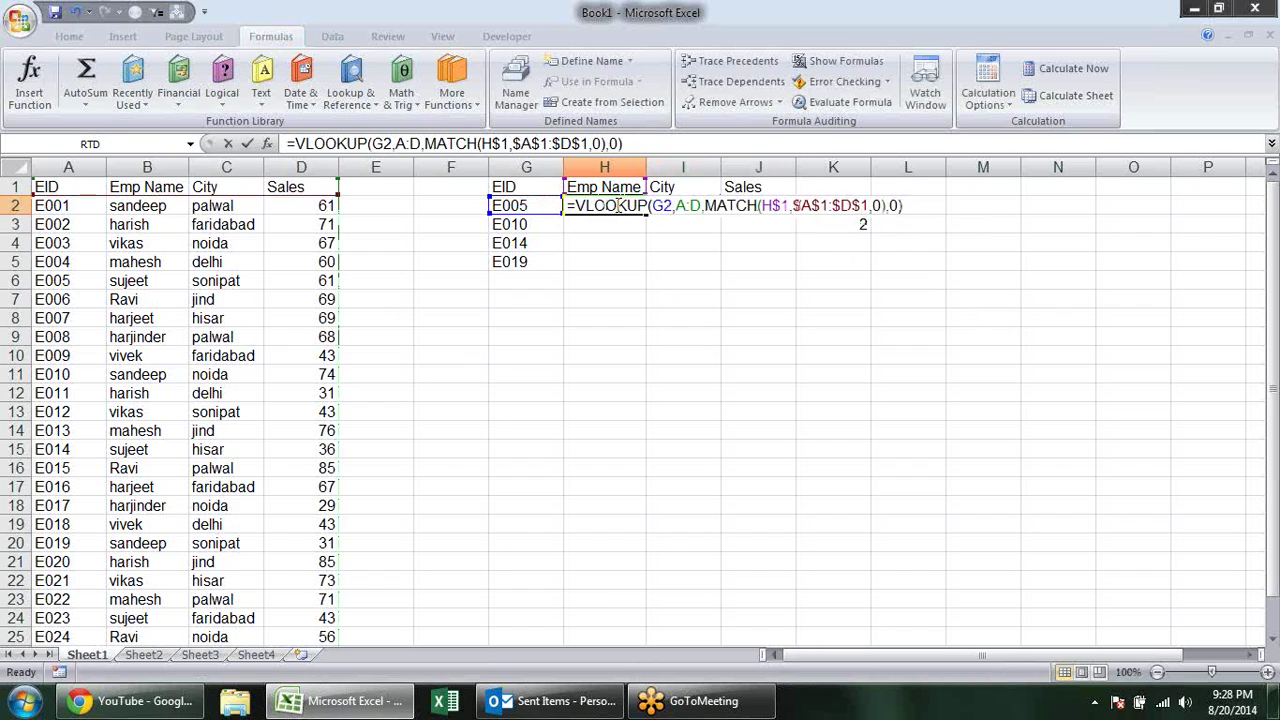
{"action": "left_click", "coordinate": [655, 205]}
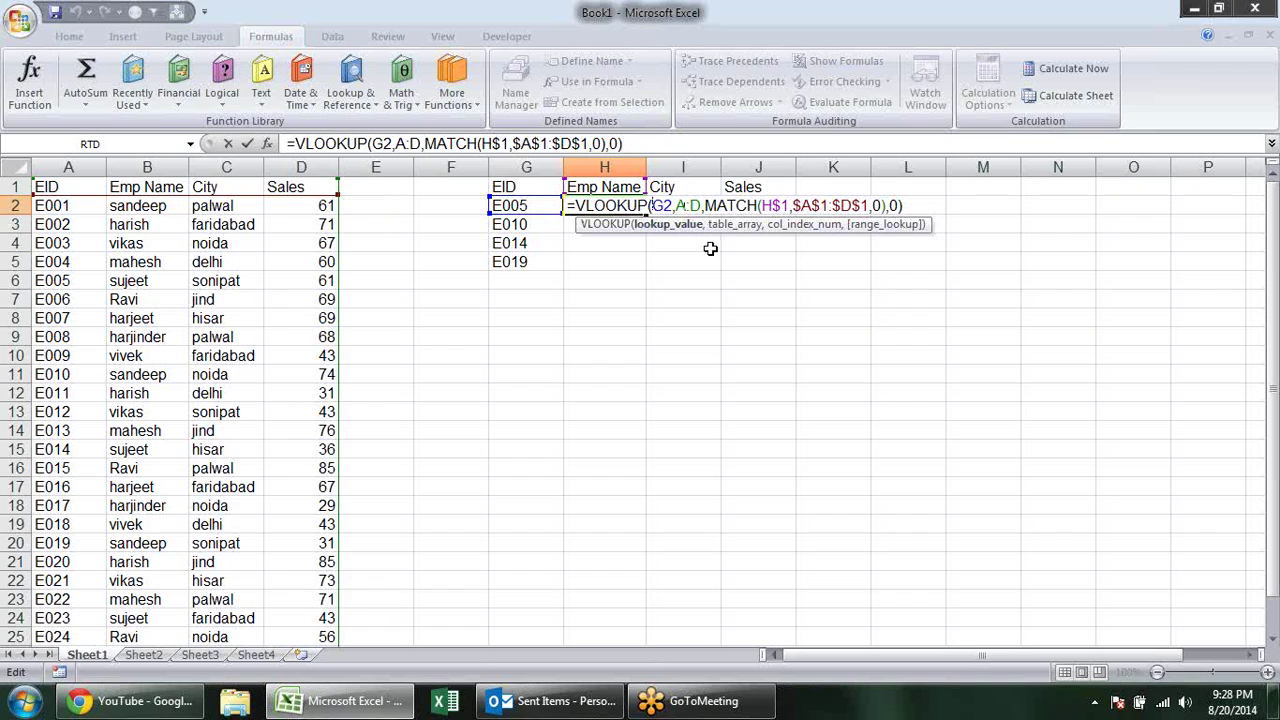
{"action": "type", "text": "$"}
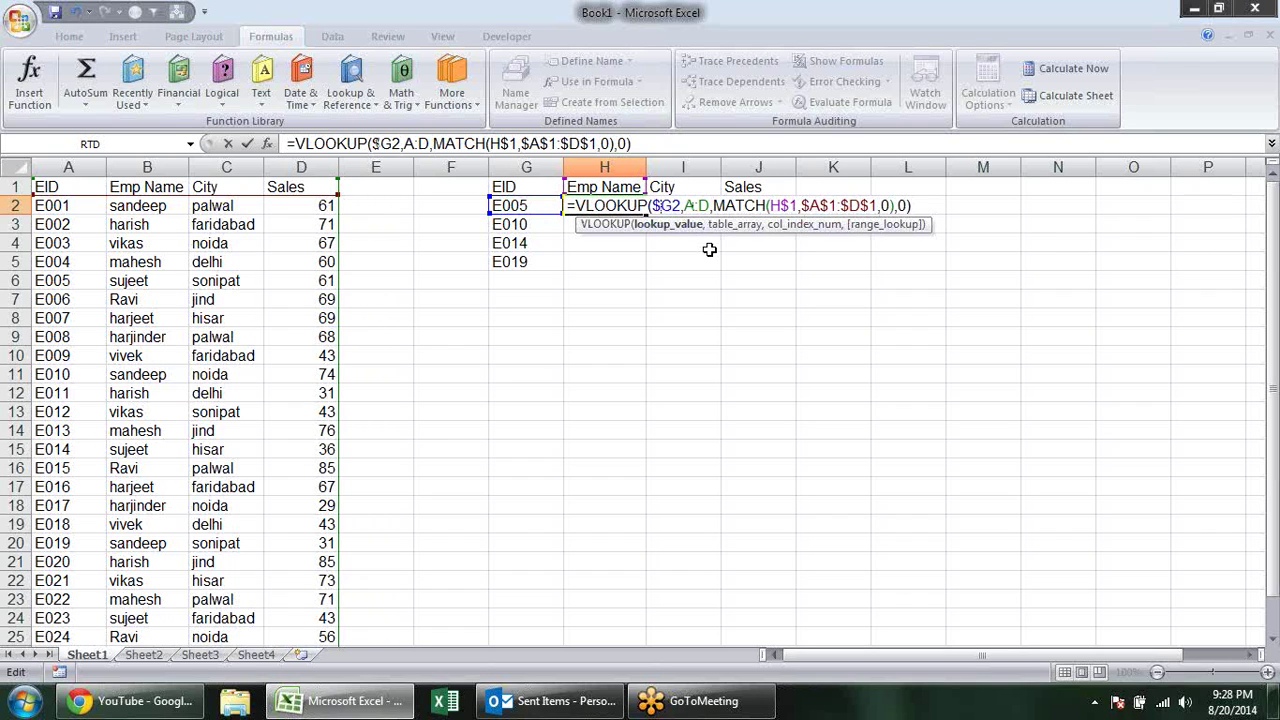
{"action": "left_click_drag", "start_coordinate": [709, 205], "coordinate": [686, 206]}
{"action": "key", "text": "F4"}
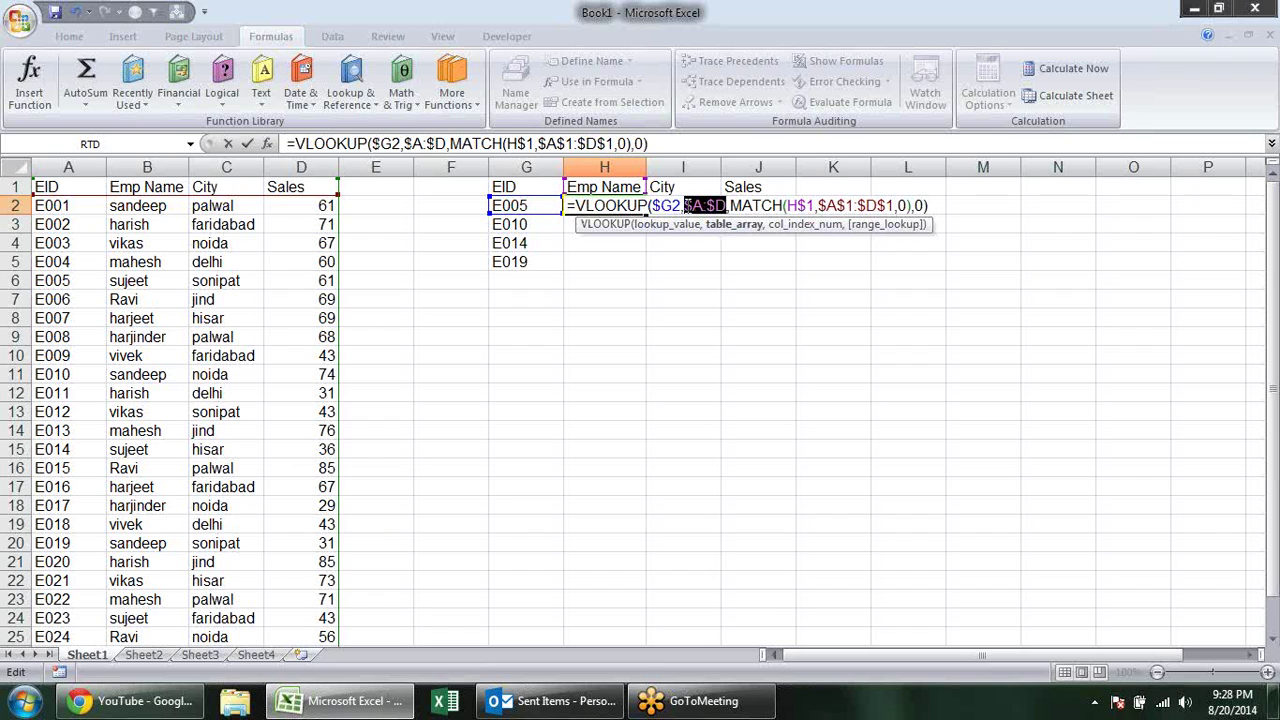
{"action": "key", "text": "Return"}
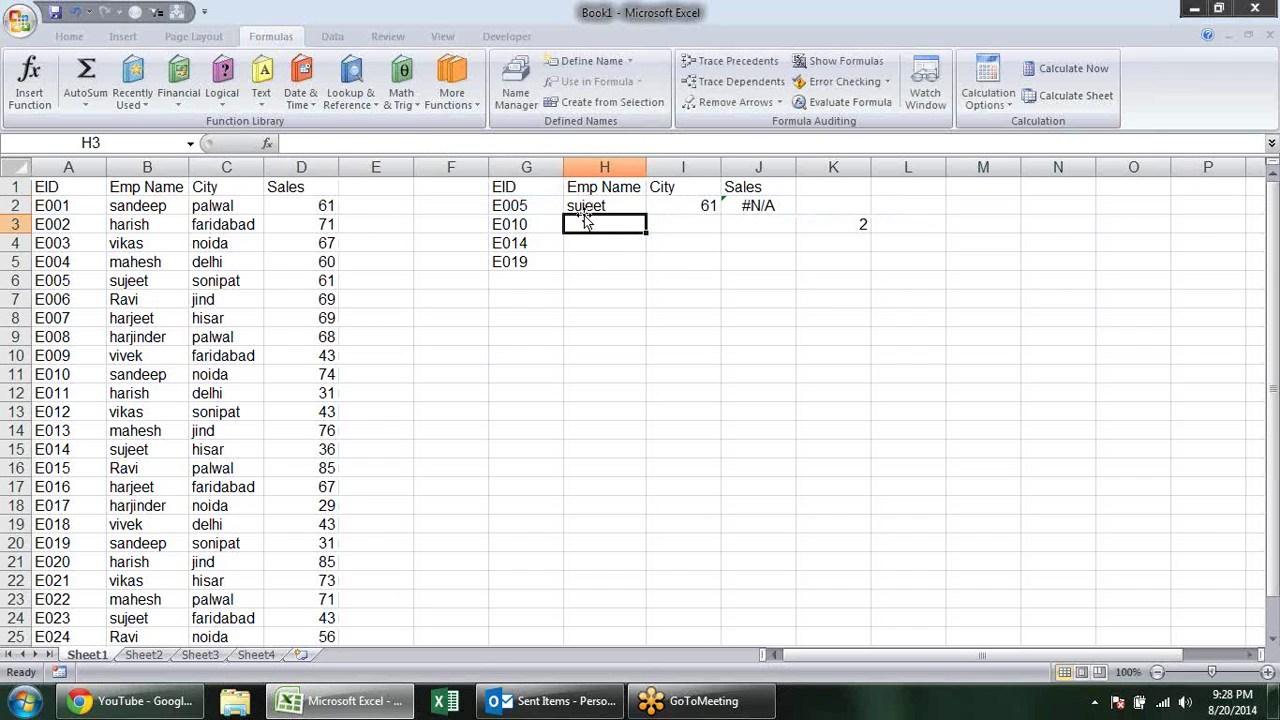
Copy the corrected H2 formula across to J2 and fill H2:J2 down to row 5.
{"action": "left_click", "coordinate": [590, 207]}
{"action": "left_click_drag", "start_coordinate": [648, 214], "coordinate": [790, 212]}
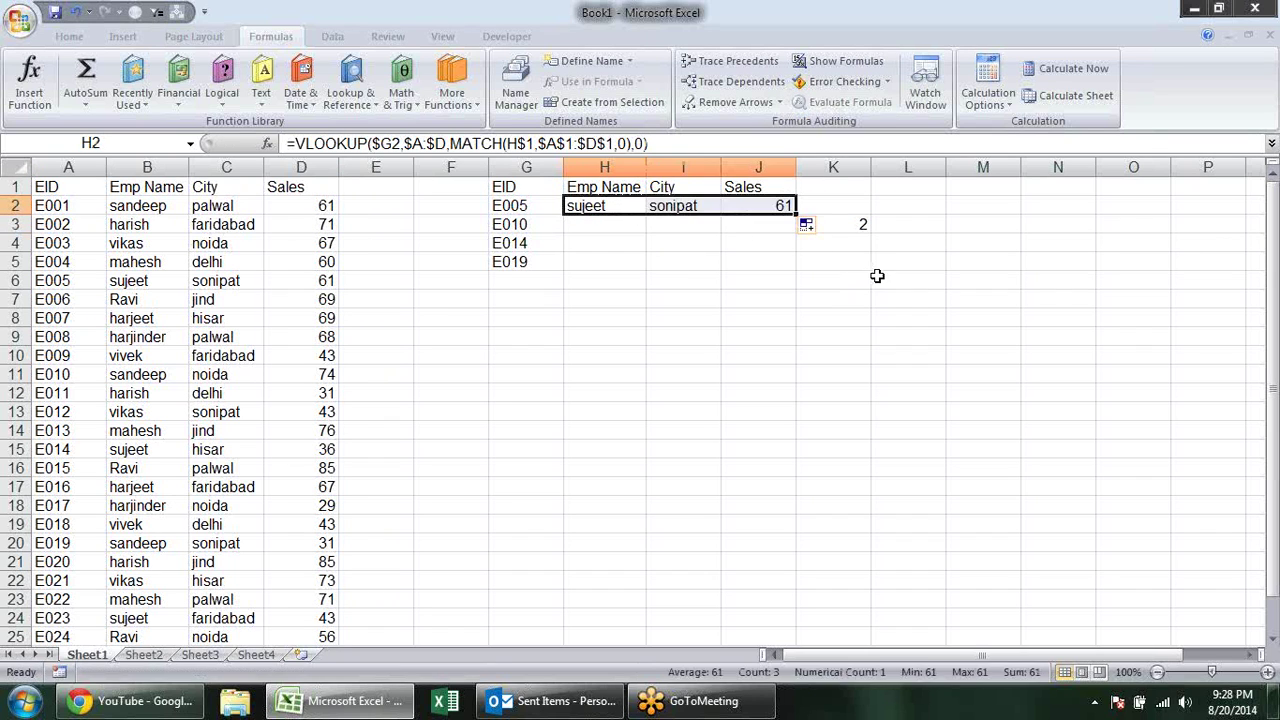
{"action": "left_click", "coordinate": [863, 224]}
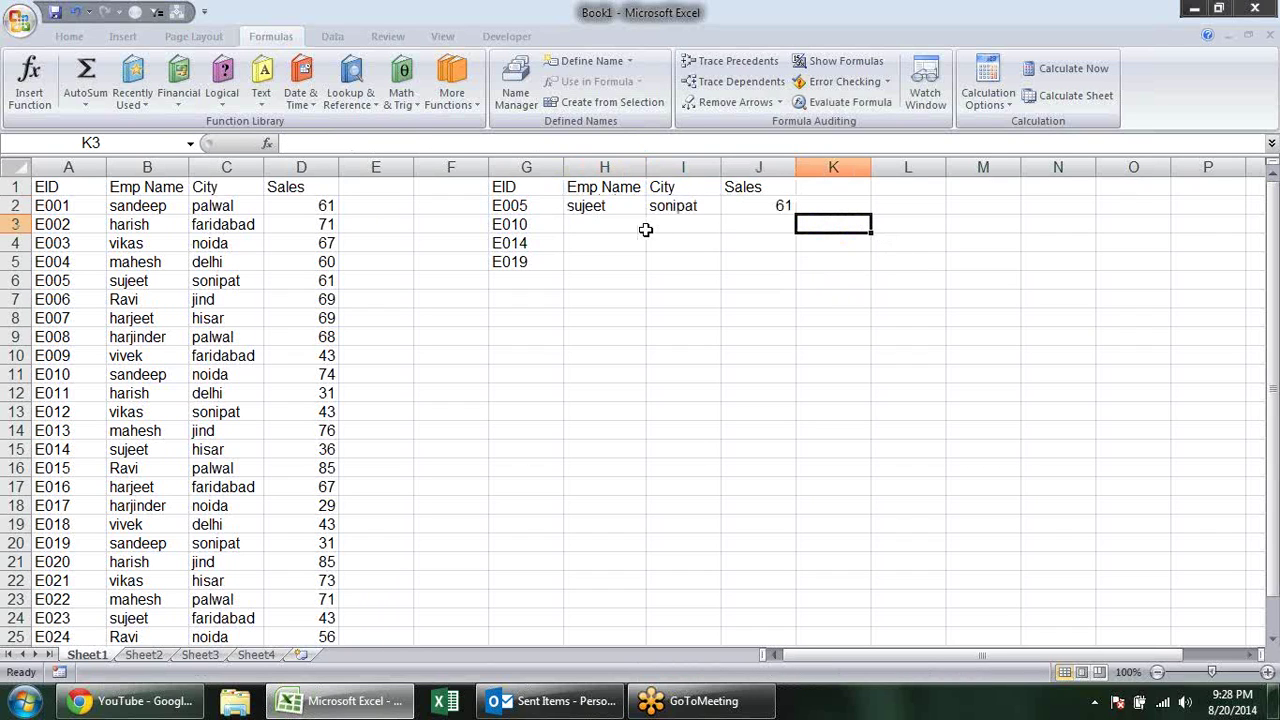
{"action": "left_click_drag", "start_coordinate": [600, 206], "coordinate": [817, 212]}
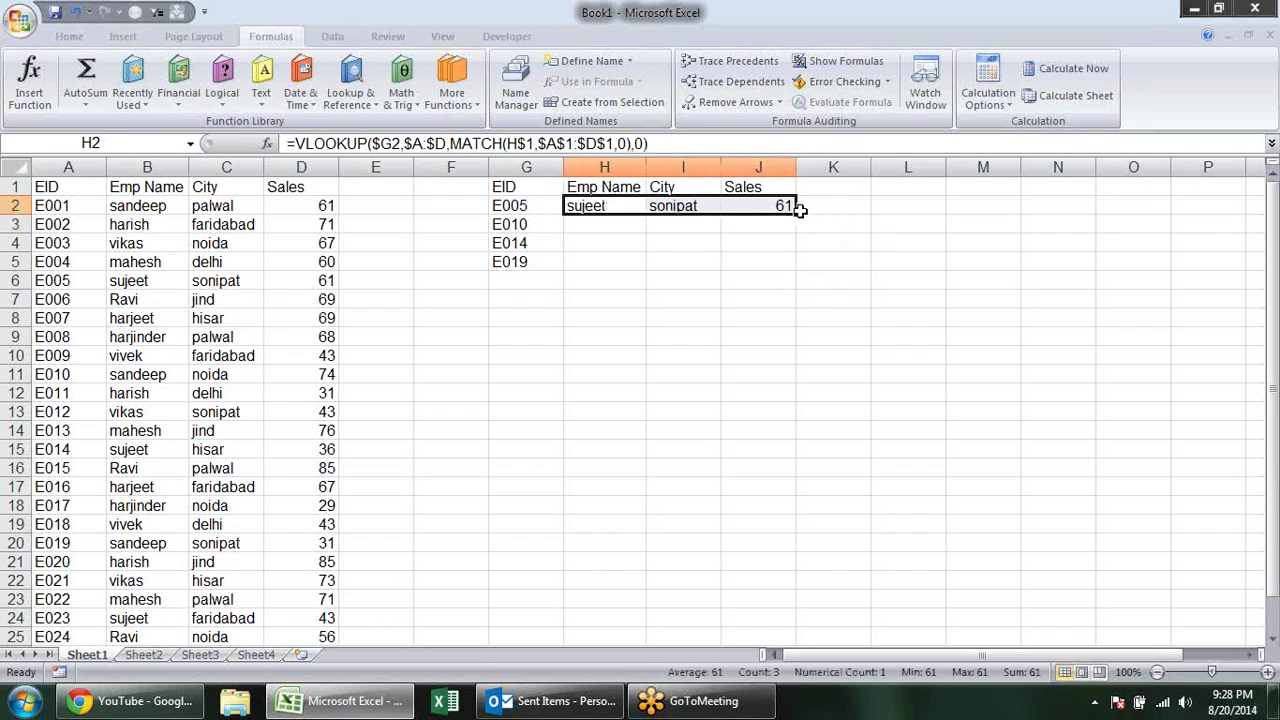
{"action": "double_click", "coordinate": [797, 214]}
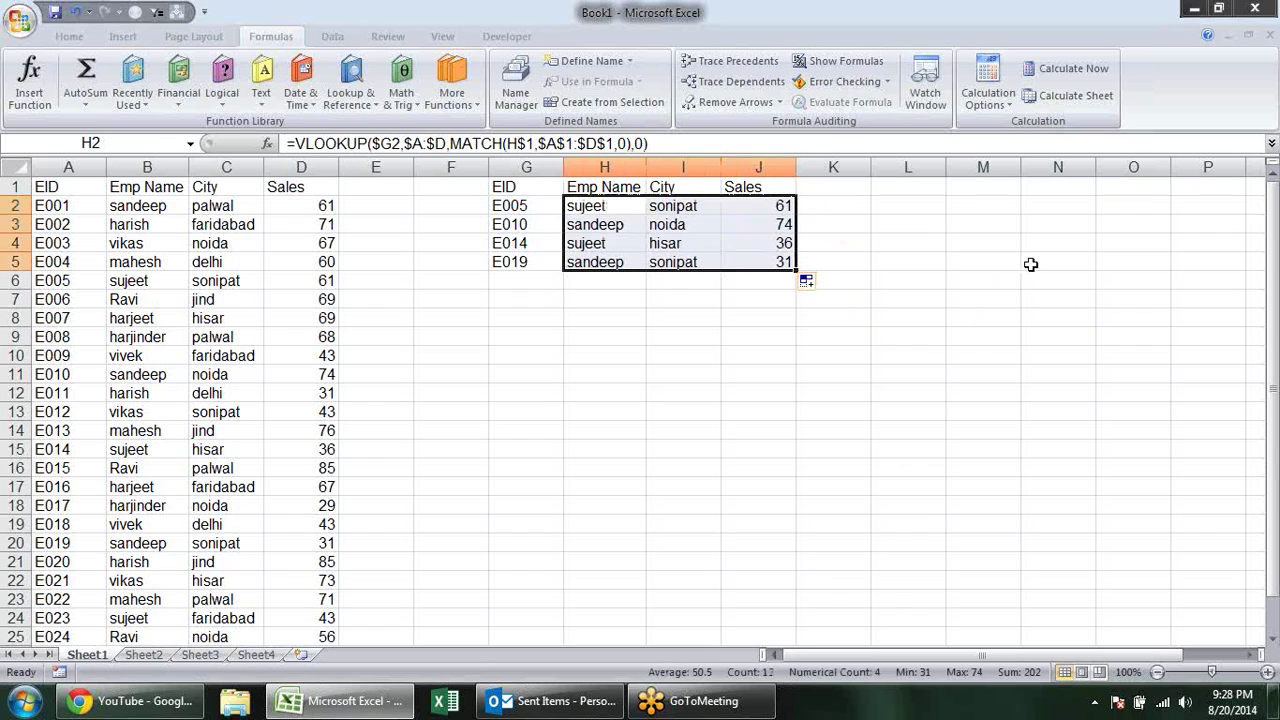
{"action": "left_click", "coordinate": [1050, 316]}
{"action": "left_click", "coordinate": [701, 188]}
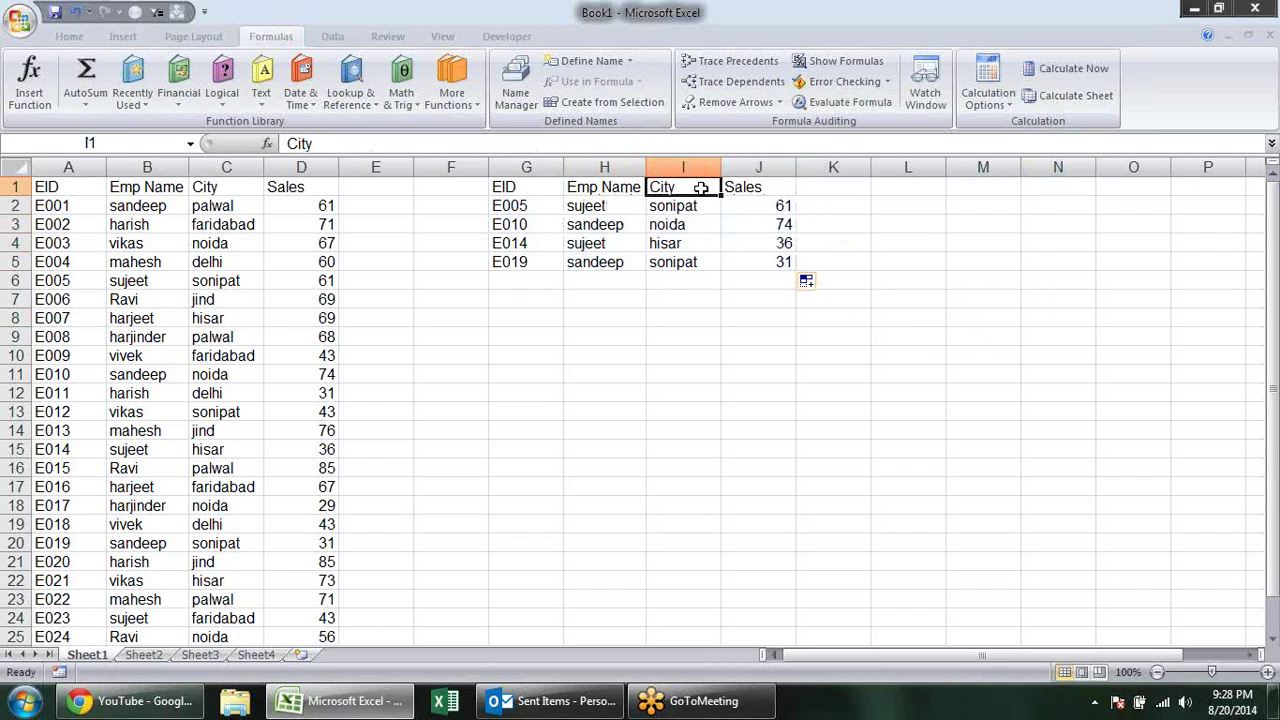
{"action": "type", "text": "Sales"}
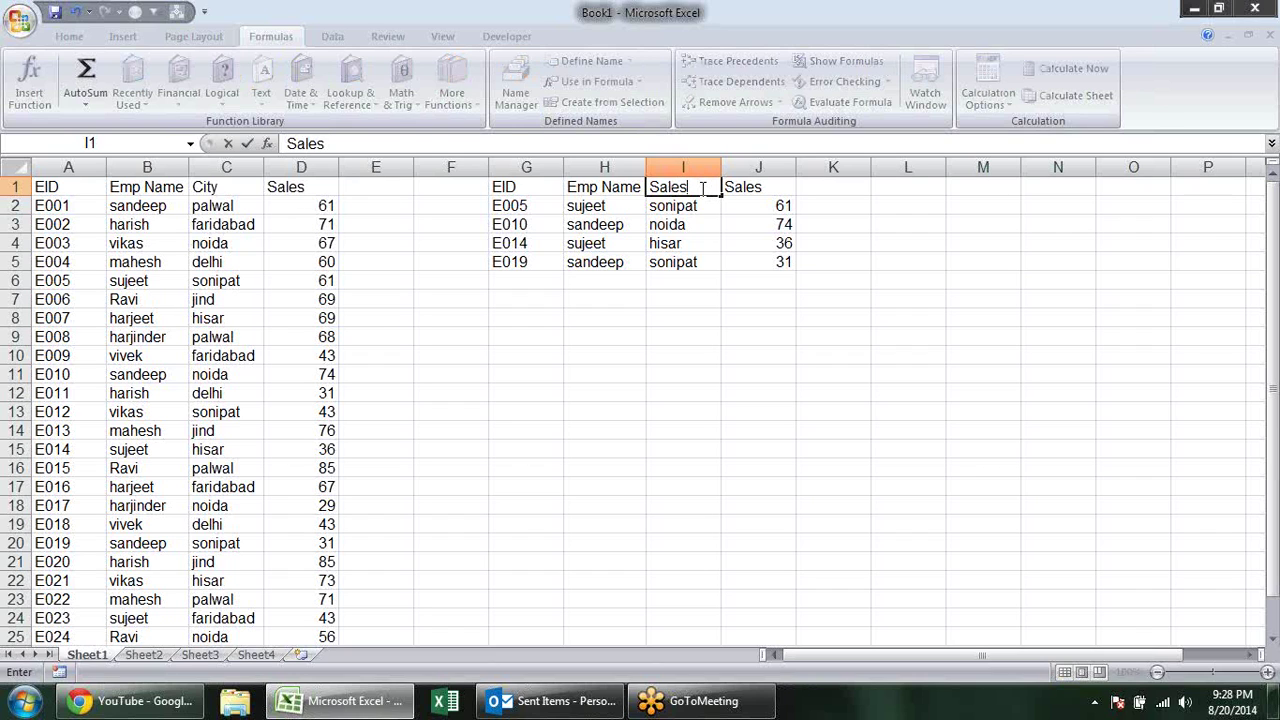
{"action": "key", "text": "Return"}
{"action": "key", "text": "Up"}
{"action": "key", "text": "Right"}
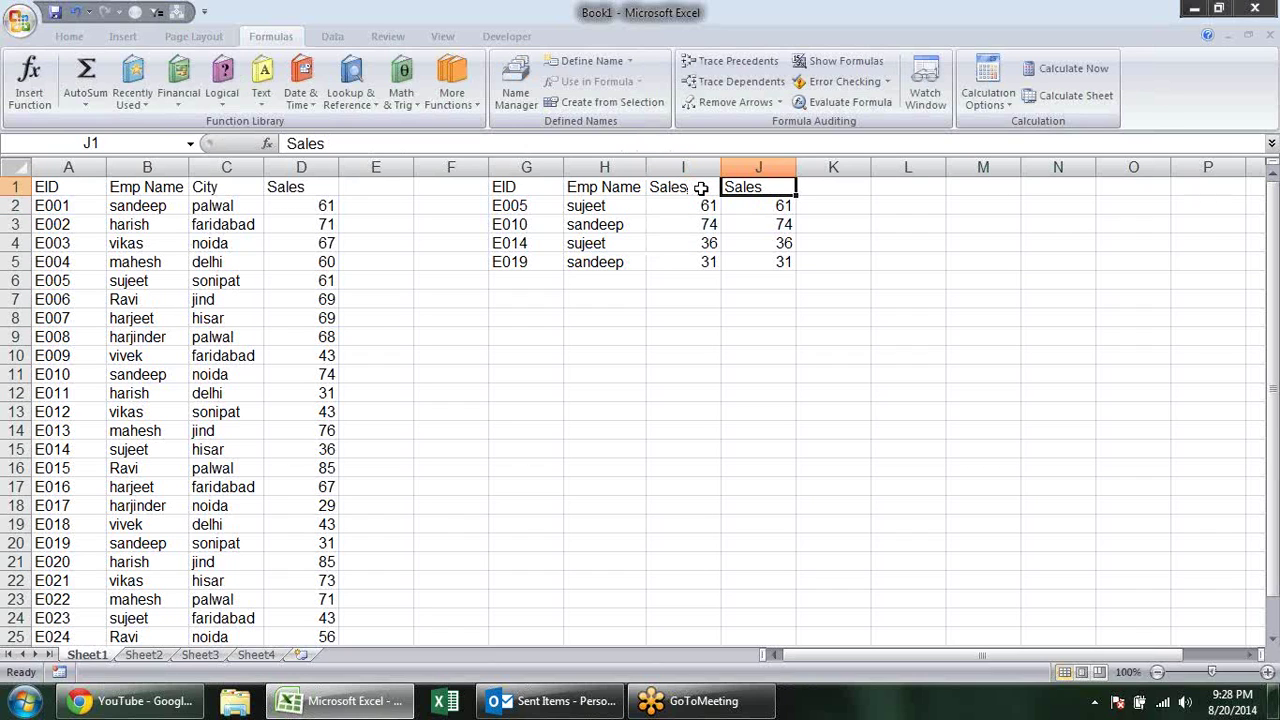
{"action": "type", "text": "City"}
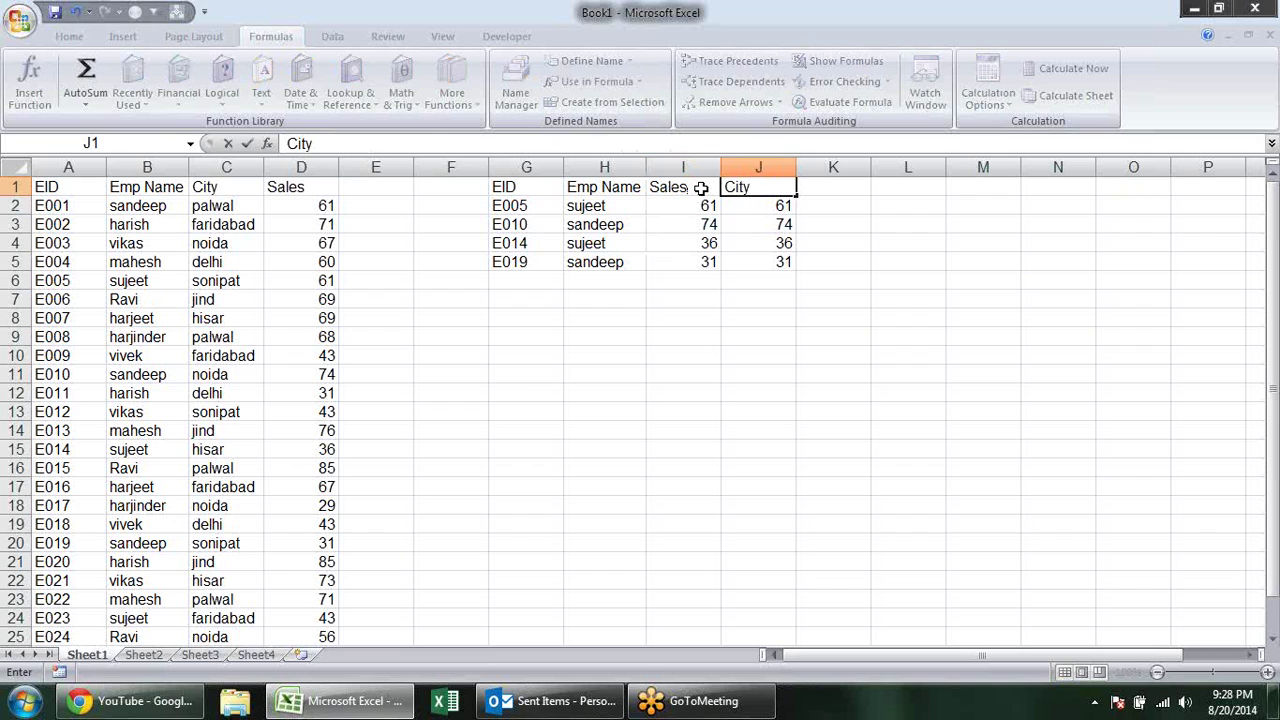
{"action": "key", "text": "Return"}
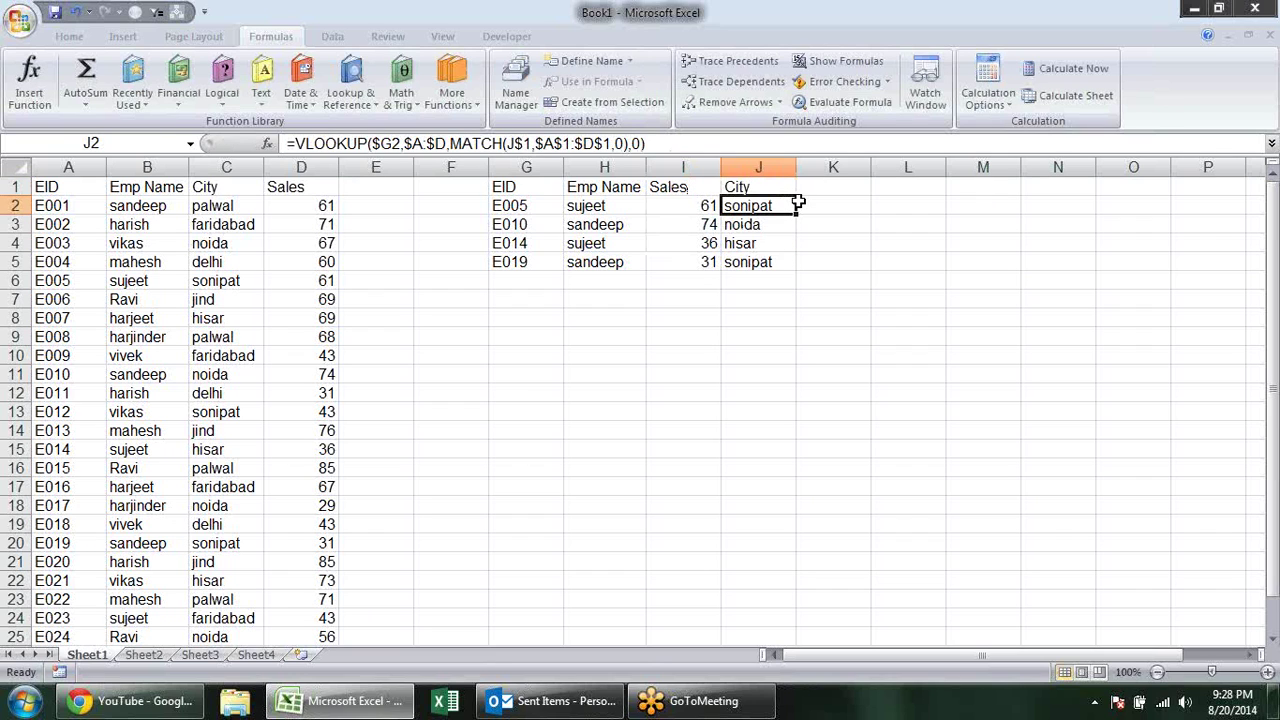
{"action": "left_click", "coordinate": [711, 187]}
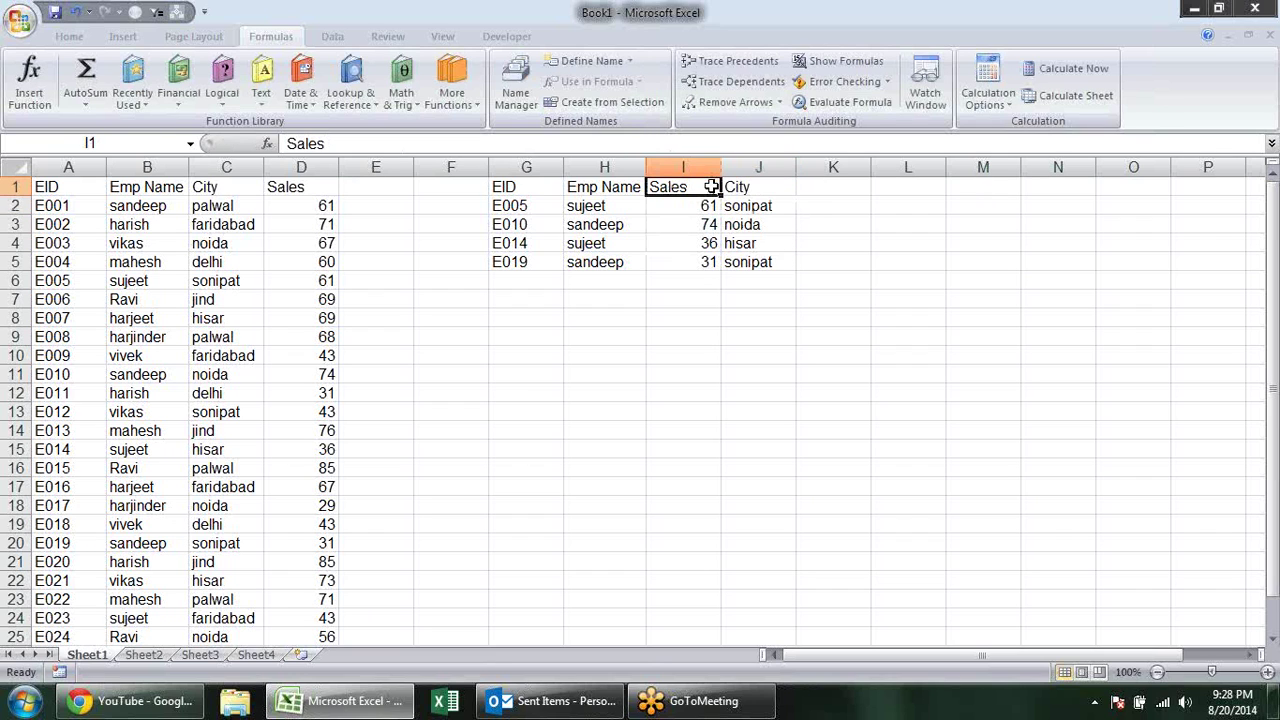
{"action": "type", "text": "City"}
{"action": "key", "text": "Tab"}
{"action": "type", "text": "Sales"}
{"action": "key", "text": "Return"}
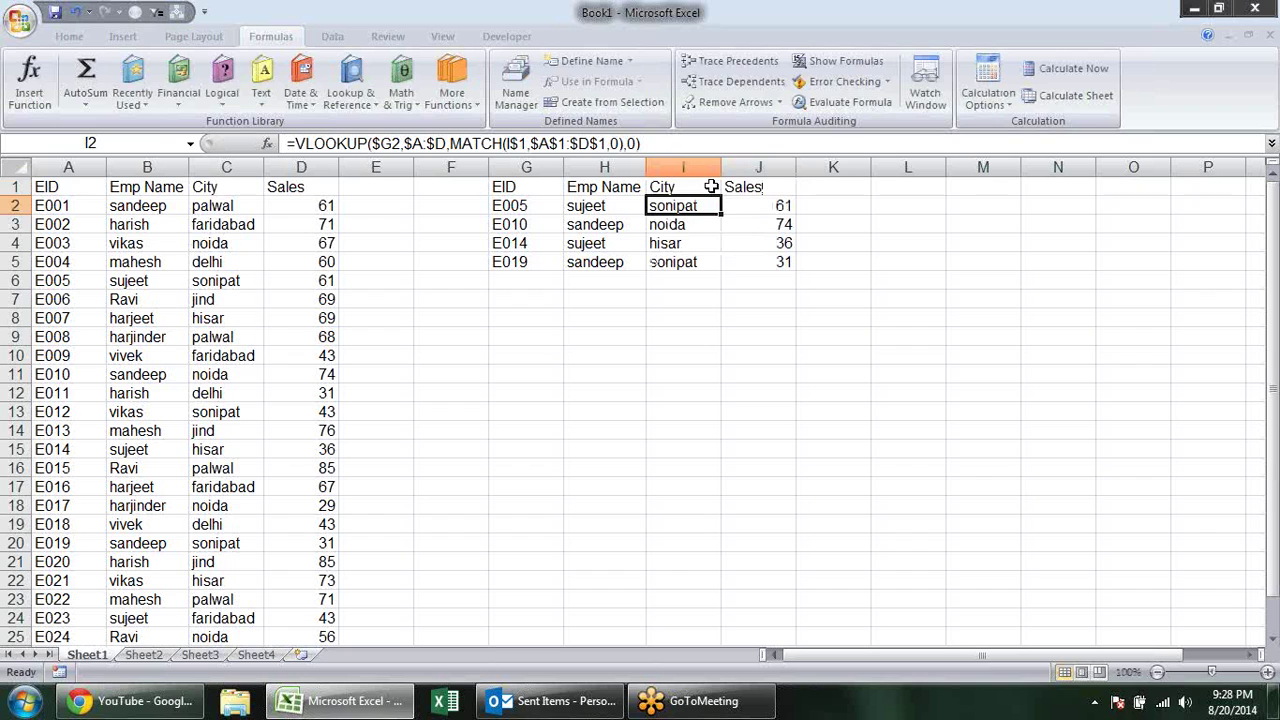
{"action": "double_click", "coordinate": [686, 207]}
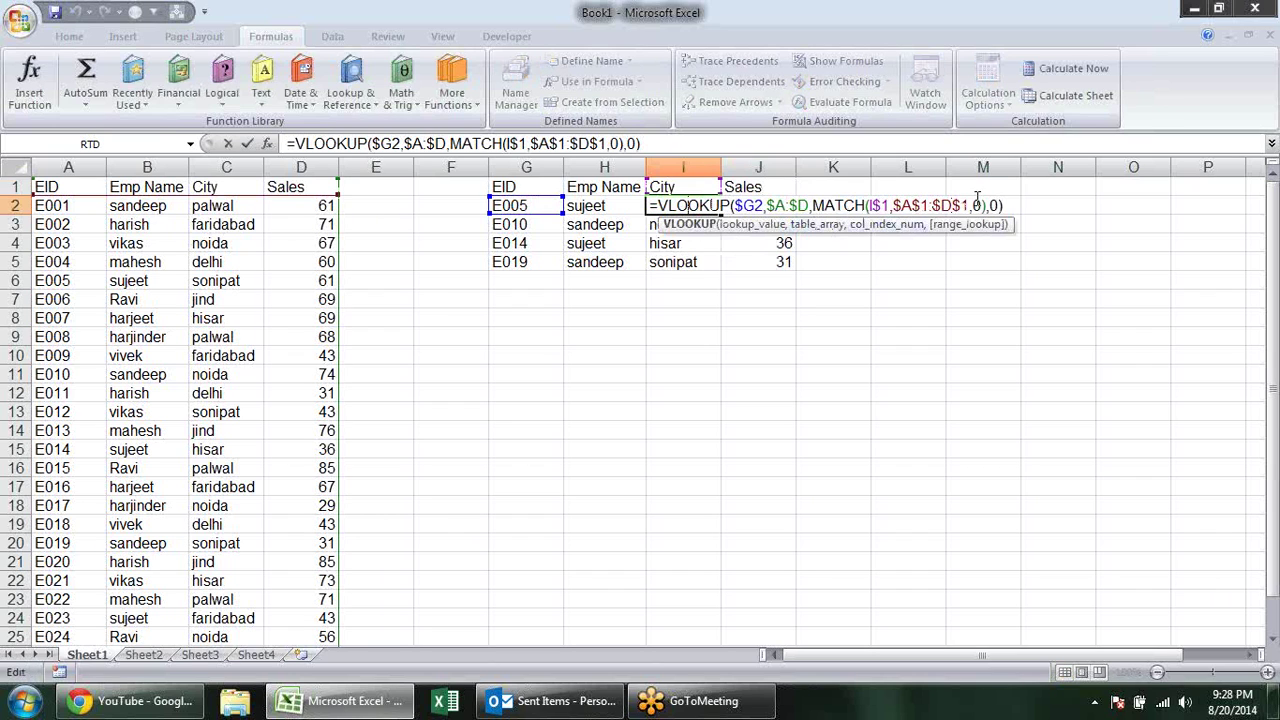
{"action": "key", "text": "Return"}
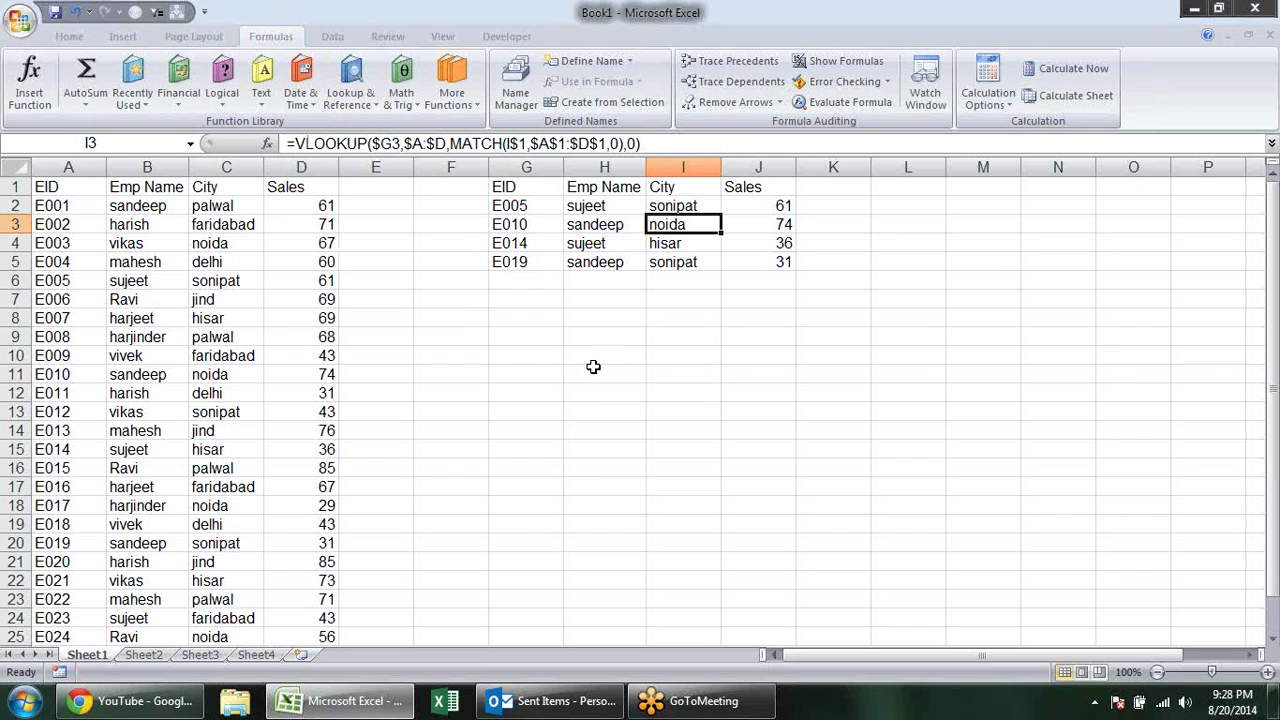
{"action": "left_click", "coordinate": [575, 352]}
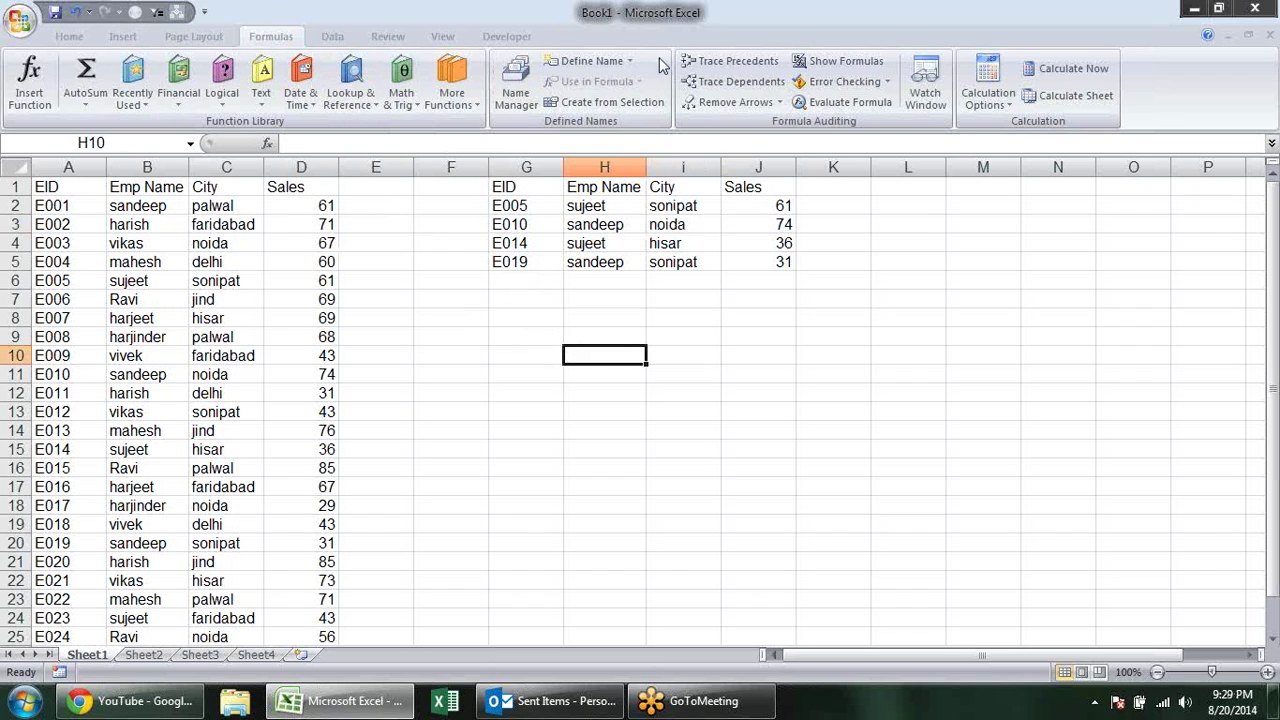
{"action": "left_click", "coordinate": [586, 284]}
{"action": "left_click", "coordinate": [524, 304]}
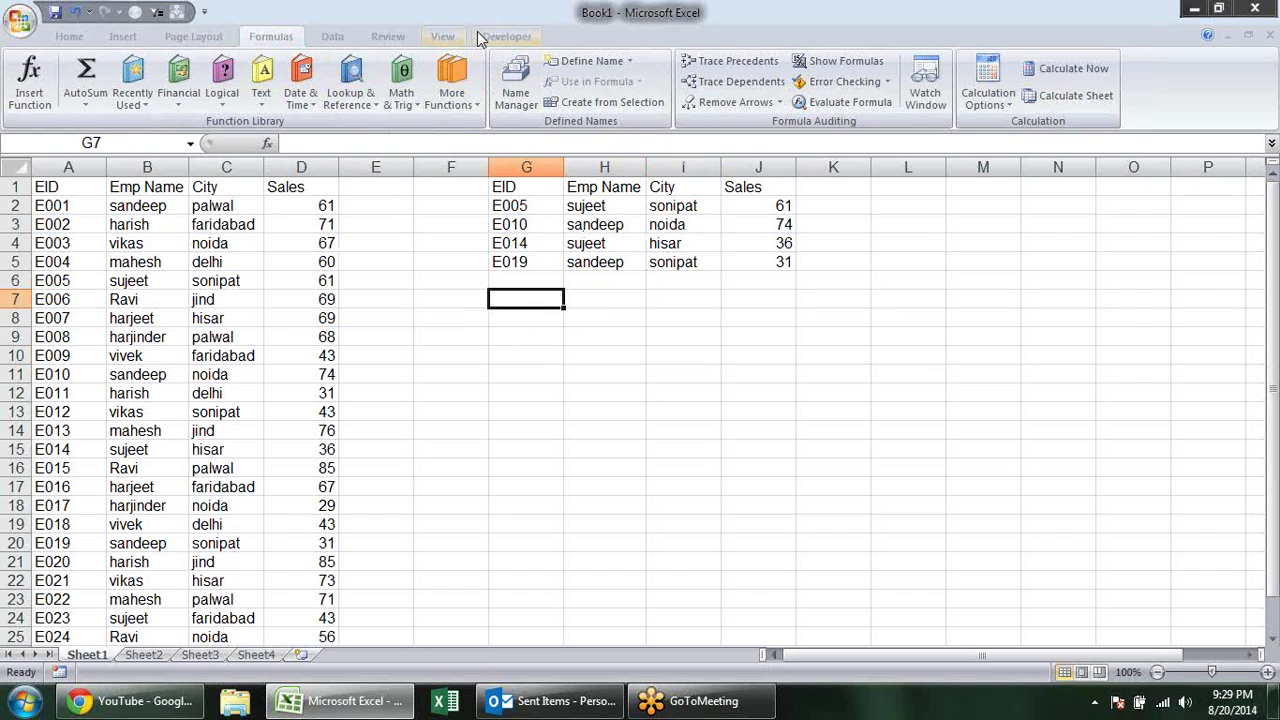
{"action": "left_click", "coordinate": [451, 85]}
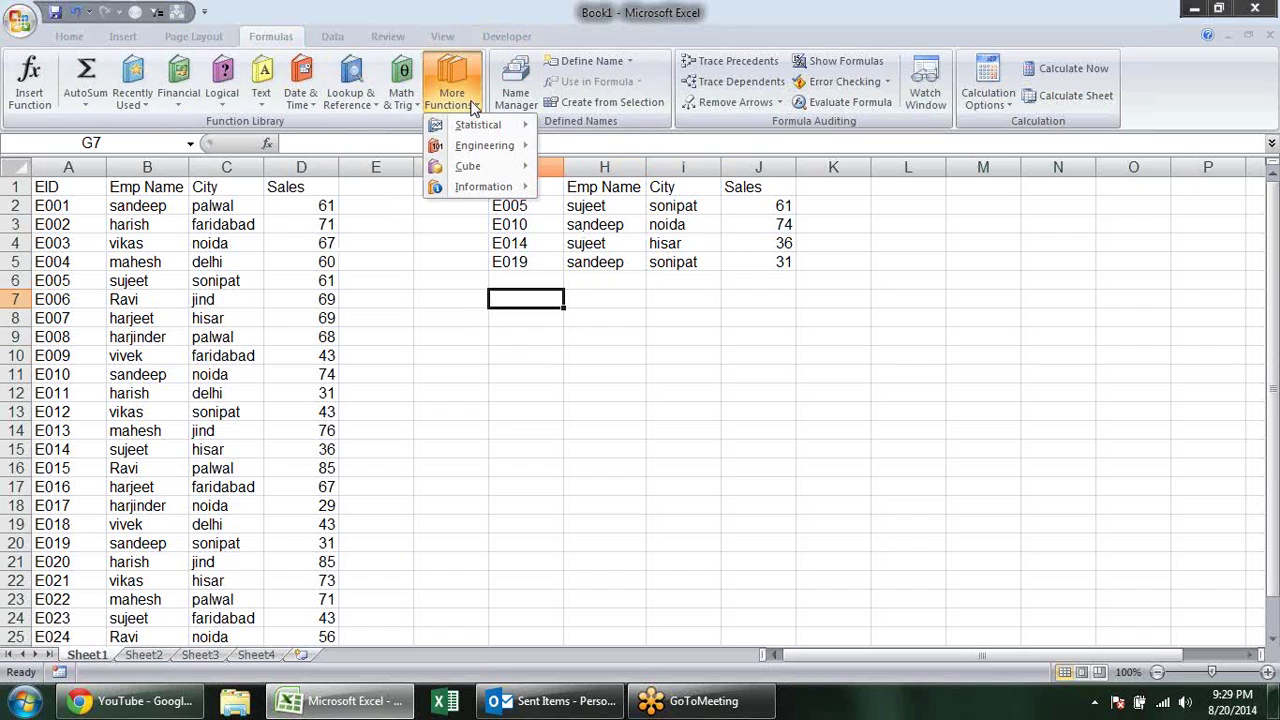
{"action": "left_click", "coordinate": [350, 100]}
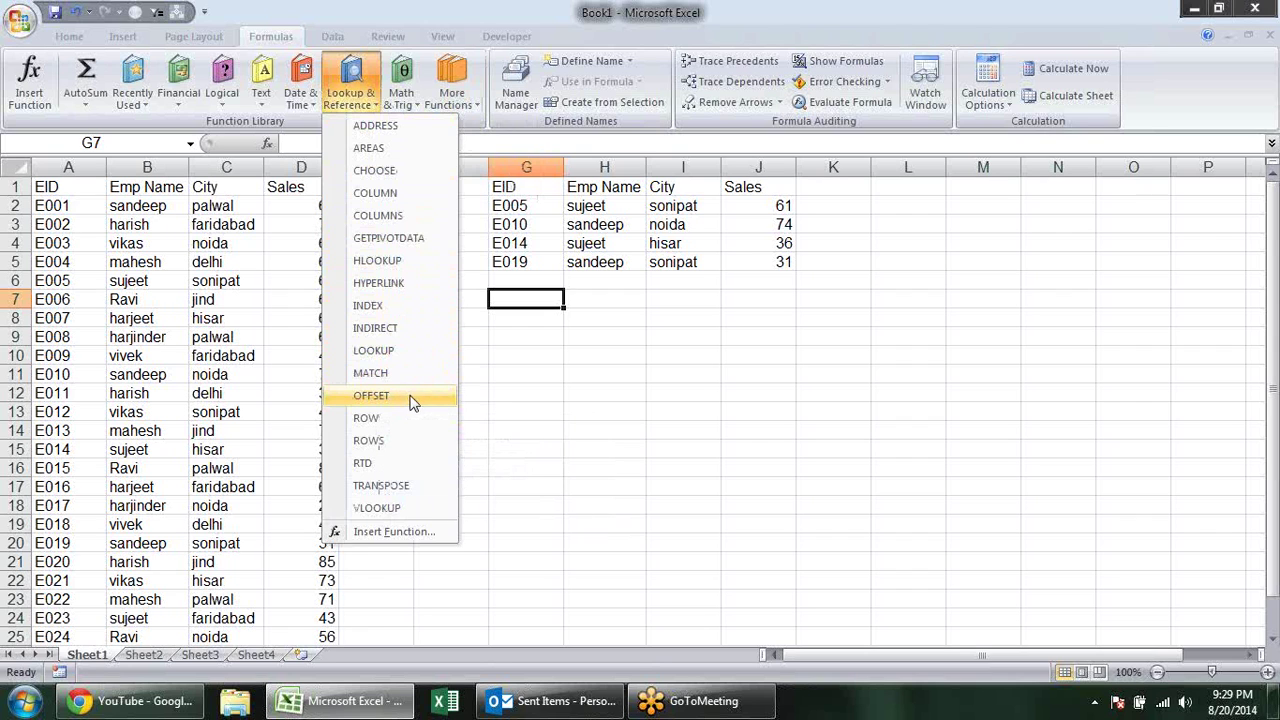
{"action": "left_click", "coordinate": [728, 436]}
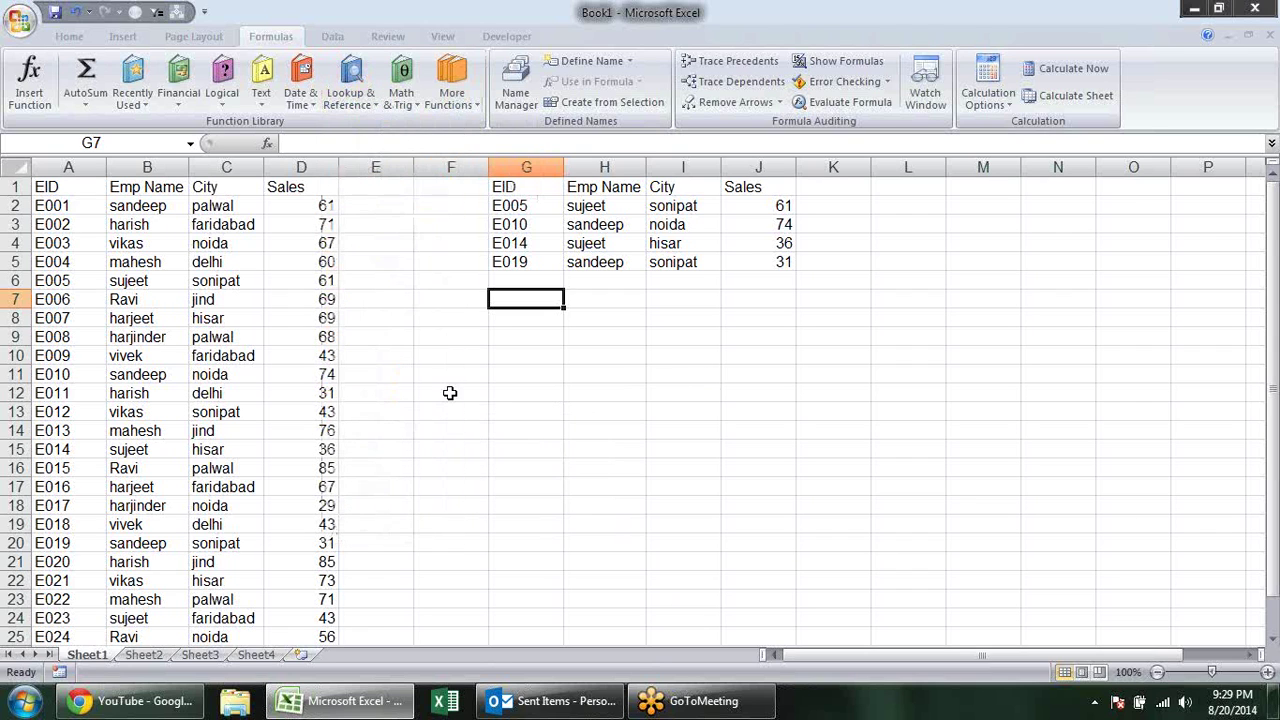
{"action": "scroll", "coordinate": [359, 291], "scroll_direction": "down", "scroll_amount": 2}
{"action": "scroll", "coordinate": [359, 291], "scroll_direction": "up", "scroll_amount": 2}
Clear the EID lookup table in F1:J6.
{"action": "left_click_drag", "start_coordinate": [450, 187], "coordinate": [785, 286]}
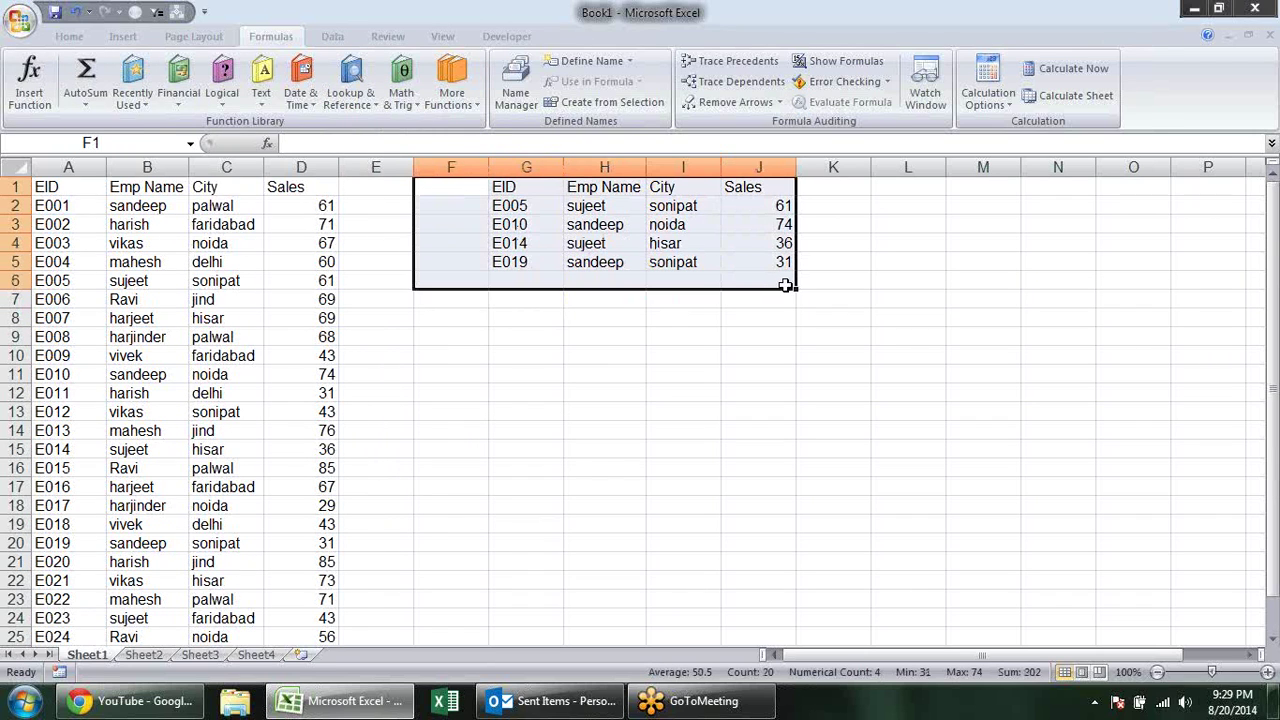
{"action": "key", "text": "Delete"}
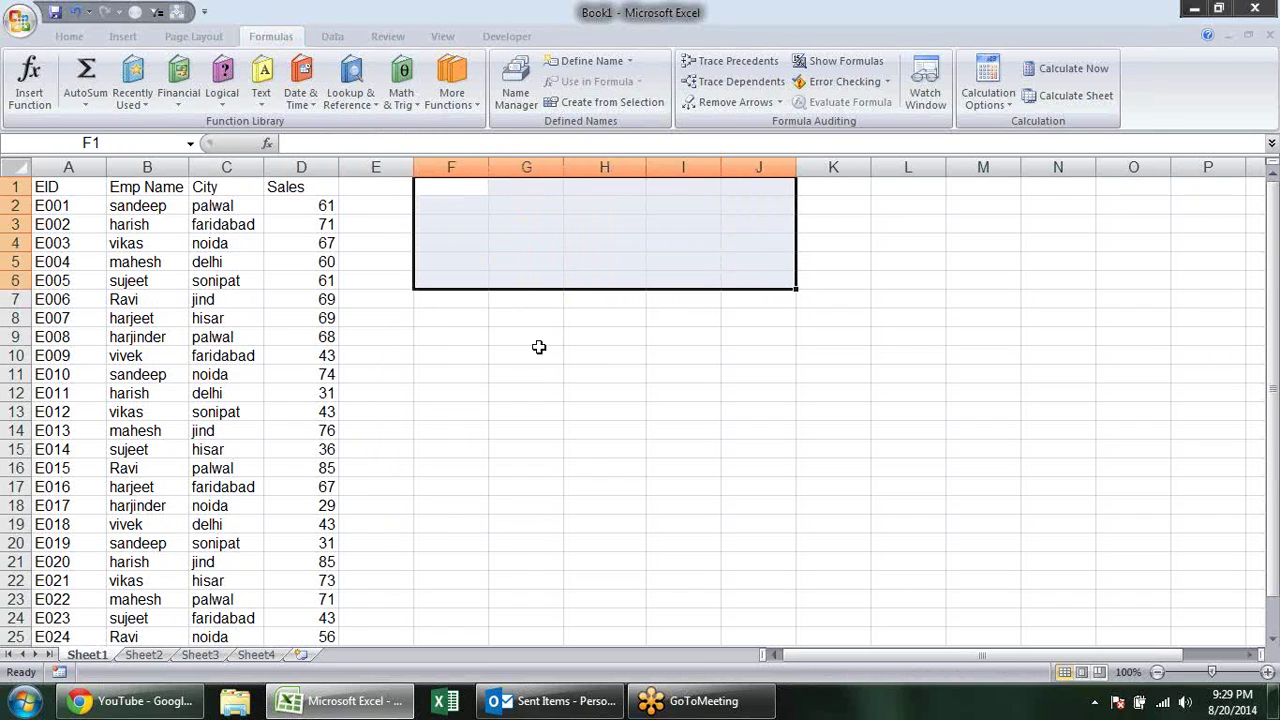
{"action": "left_click", "coordinate": [535, 372]}
{"action": "scroll", "coordinate": [392, 225], "scroll_direction": "down", "scroll_amount": 1}
{"action": "scroll", "coordinate": [392, 225], "scroll_direction": "up", "scroll_amount": 1}
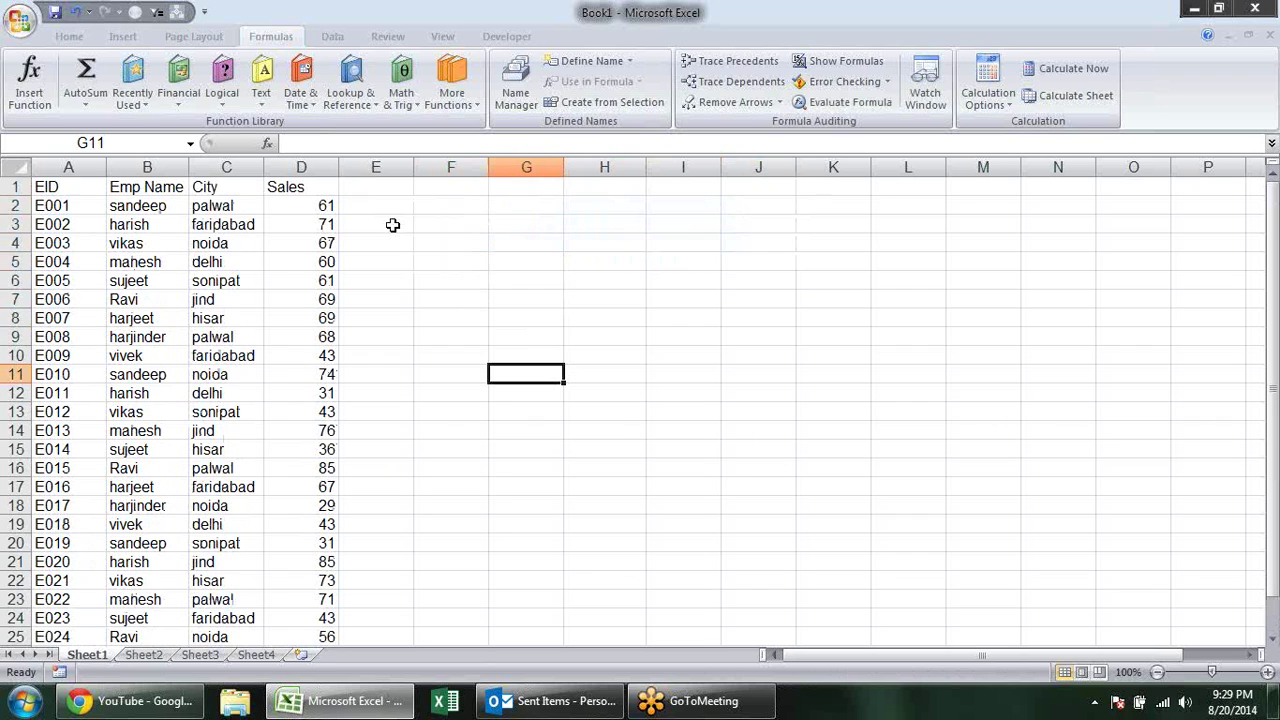
Rename D1 to Sales1 and extend headers Sales1 through Sales5 across D1:H1.
{"action": "double_click", "coordinate": [324, 191]}
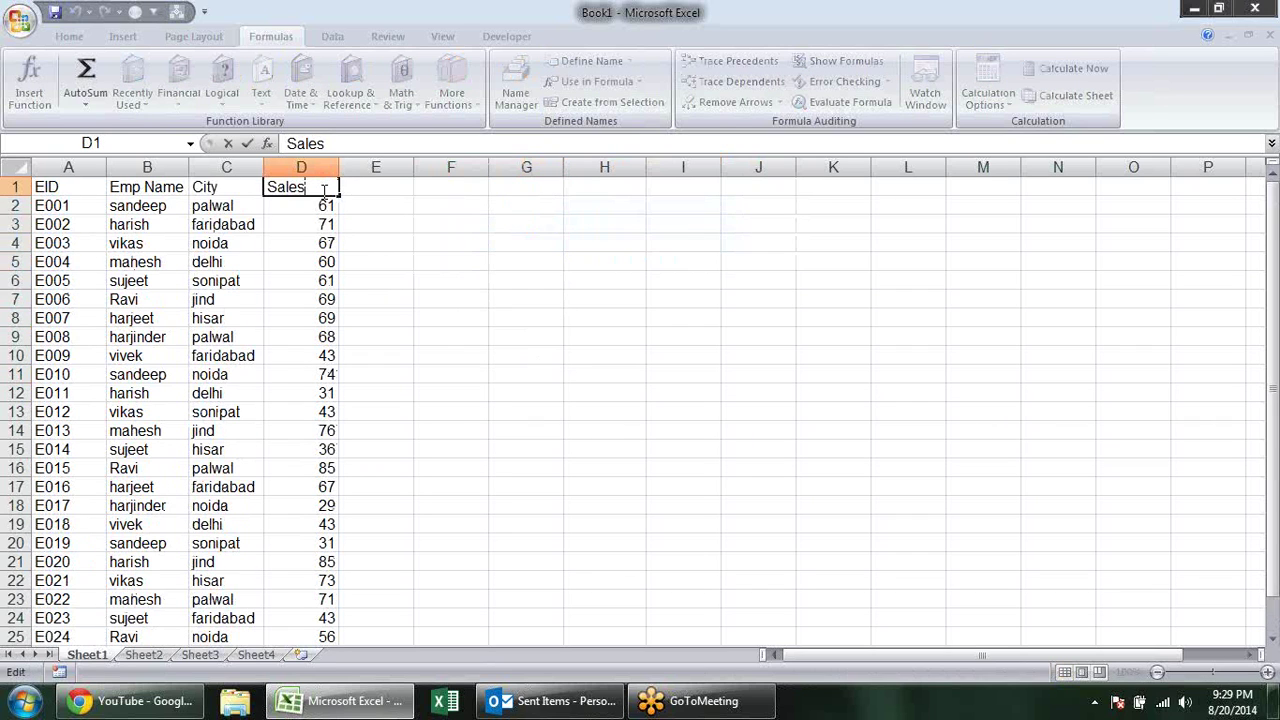
{"action": "type", "text": "1"}
{"action": "key", "text": "Return"}
{"action": "left_click", "coordinate": [324, 190]}
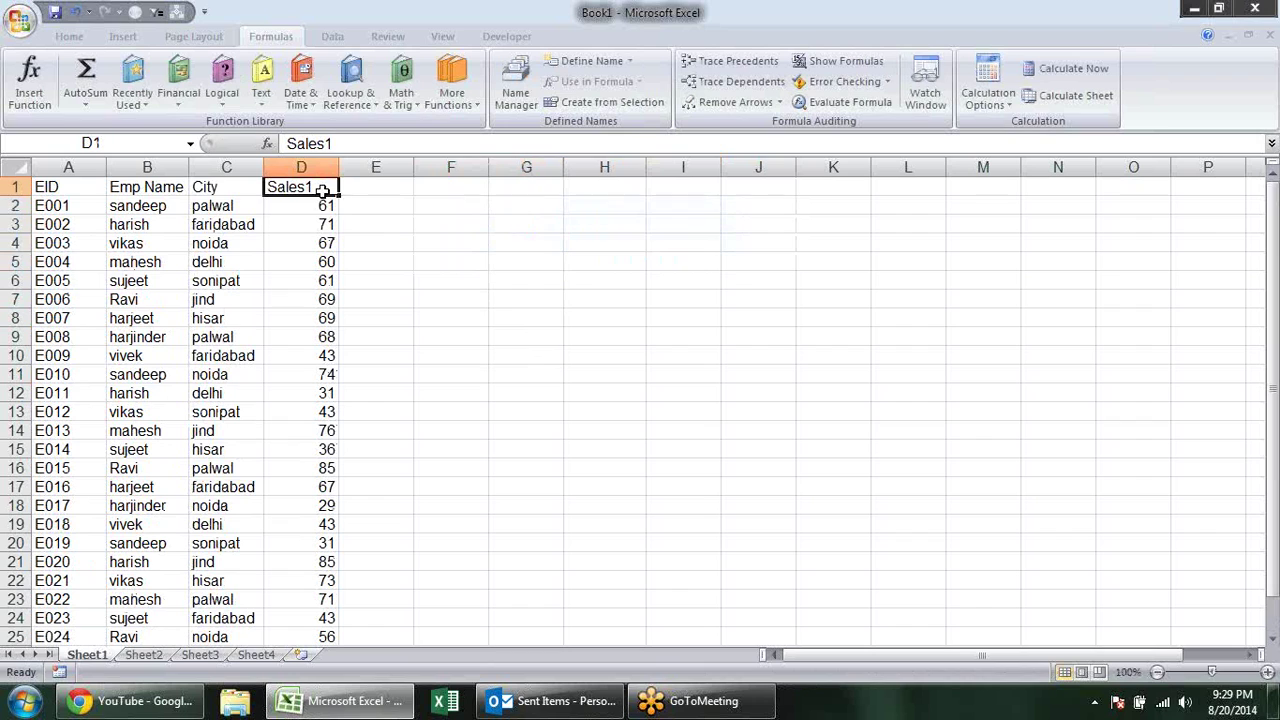
{"action": "left_click_drag", "start_coordinate": [340, 198], "coordinate": [634, 201]}
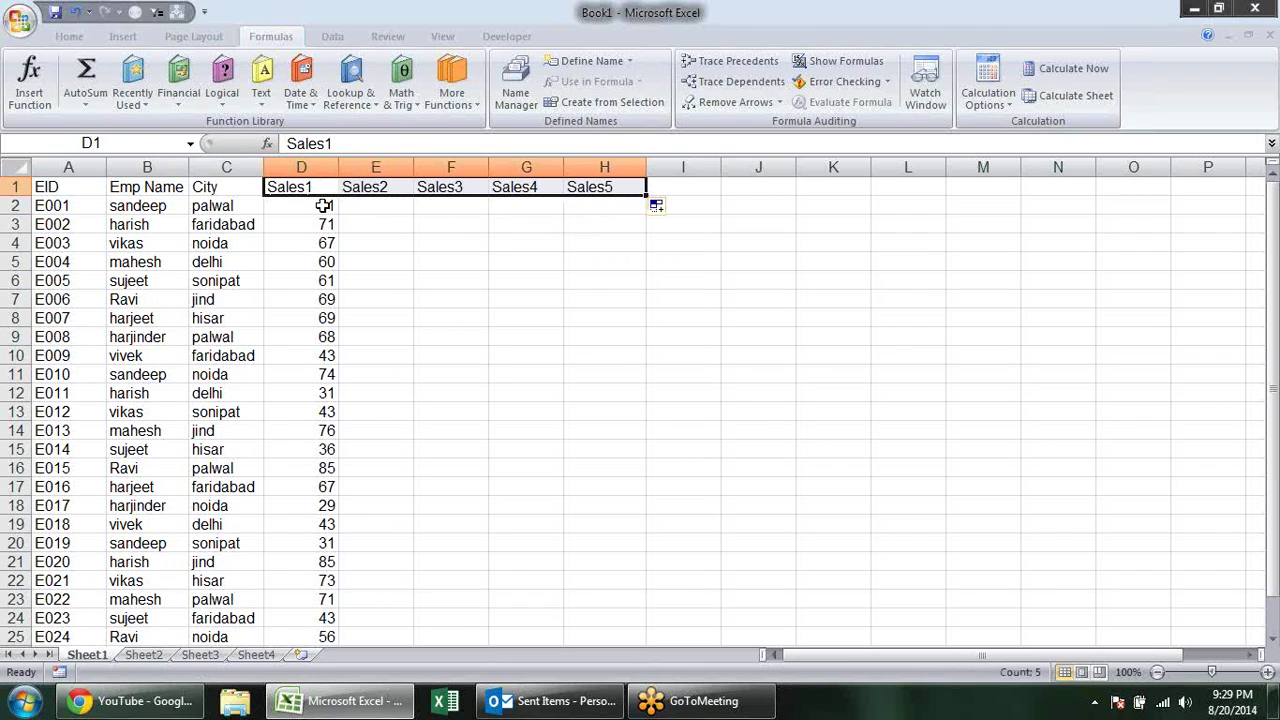
Fill the Sales cells for all employees with =RANDBETWEEN(10,90).
{"action": "left_click_drag", "start_coordinate": [324, 205], "coordinate": [567, 621]}
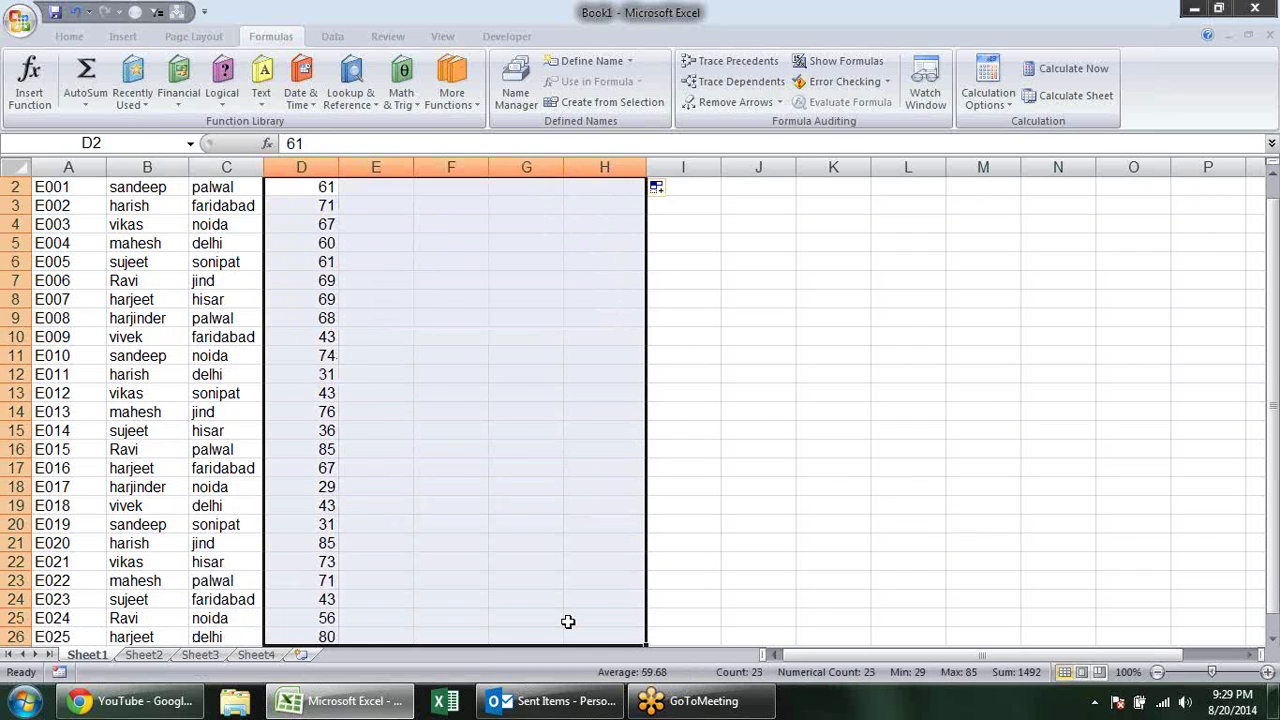
{"action": "type", "text": "=ra"}
{"action": "key", "text": "Down"}
{"action": "key", "text": "Down"}
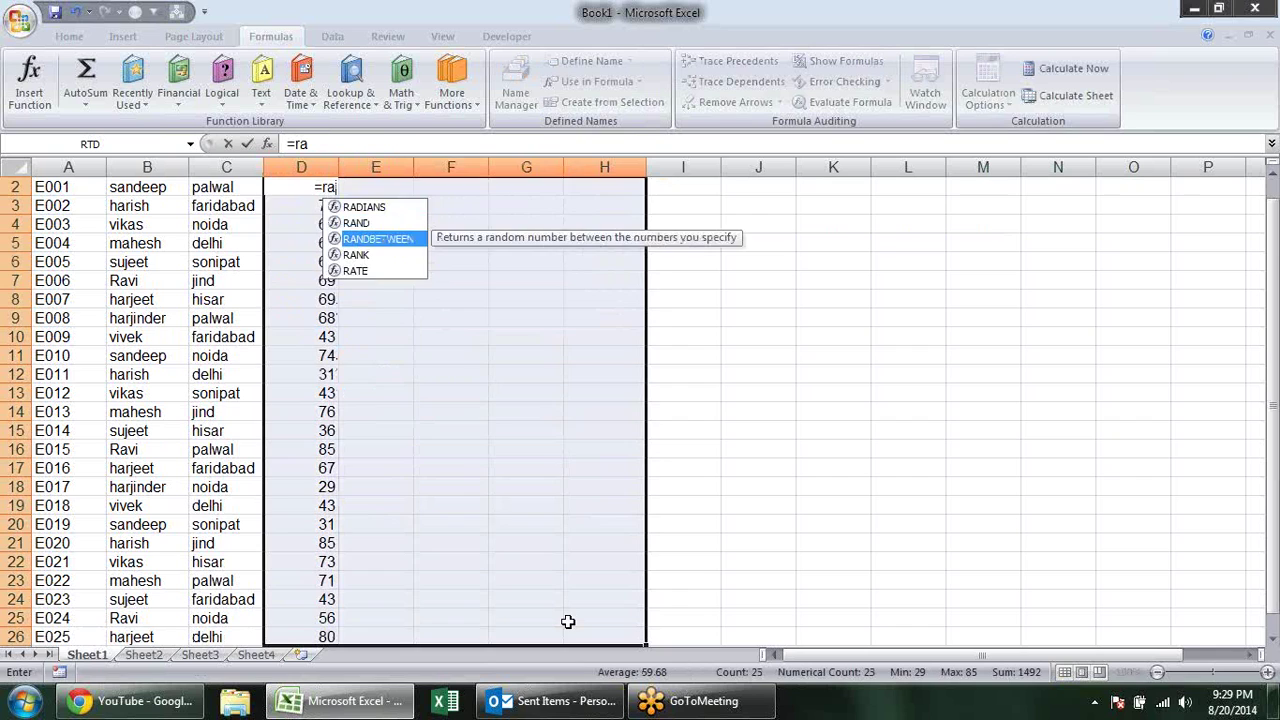
{"action": "key", "text": "Tab"}
{"action": "type", "text": "10,90)"}
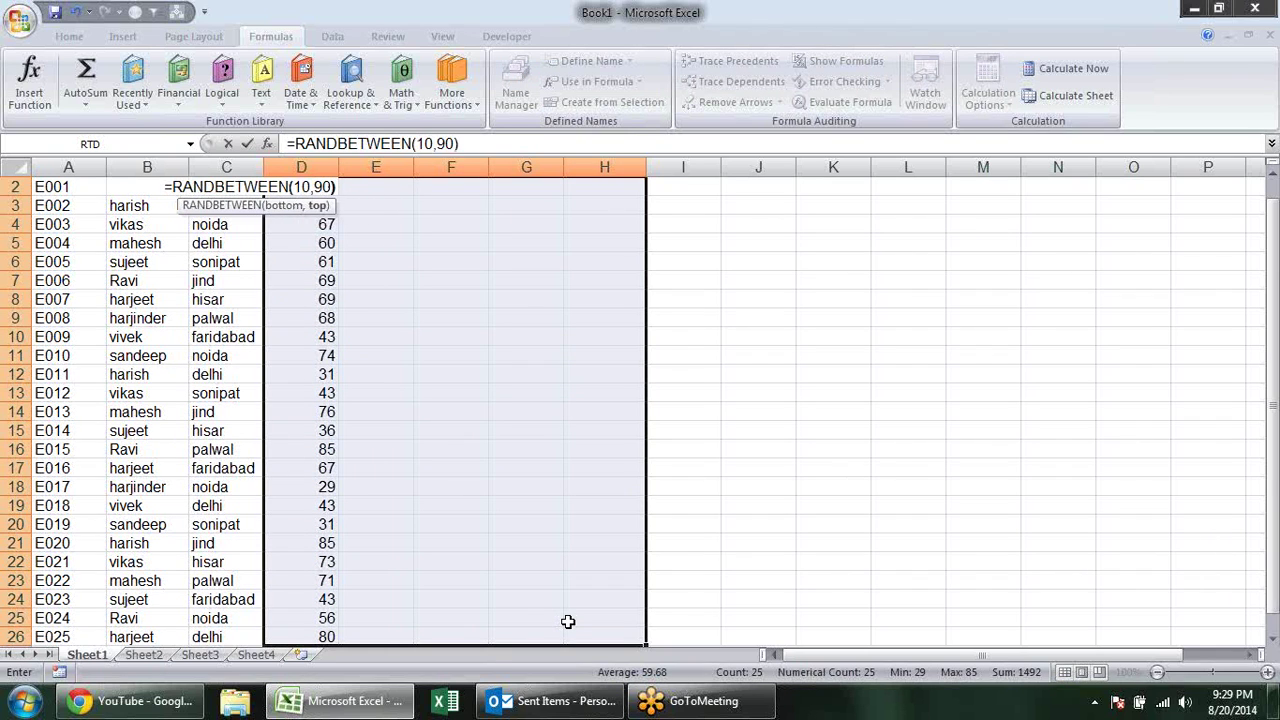
{"action": "key", "text": "ctrl+Return"}
Copy the random numbers and paste them back as fixed values.
{"action": "key", "text": "ctrl+c"}
{"action": "key", "text": "alt+e"}
{"action": "key", "text": "s"}
{"action": "key", "text": "v"}
{"action": "key", "text": "Return"}
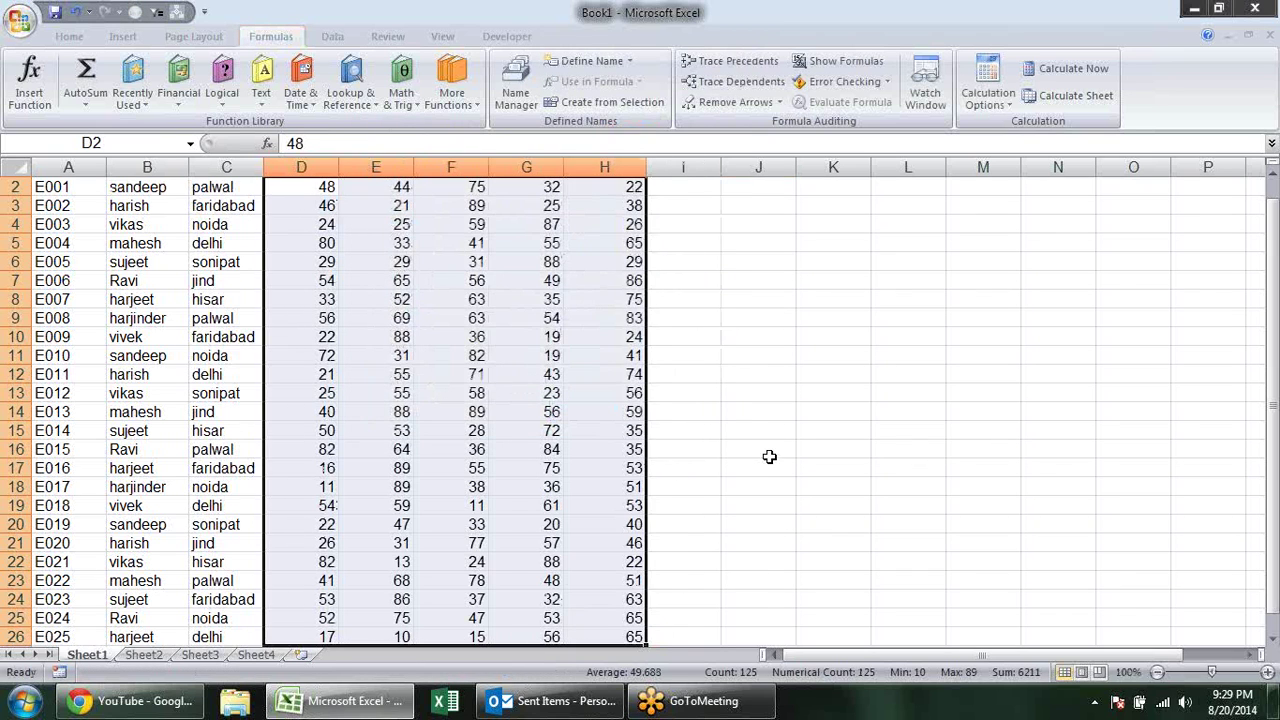
{"action": "left_click", "coordinate": [769, 458]}
{"action": "left_click", "coordinate": [658, 242]}
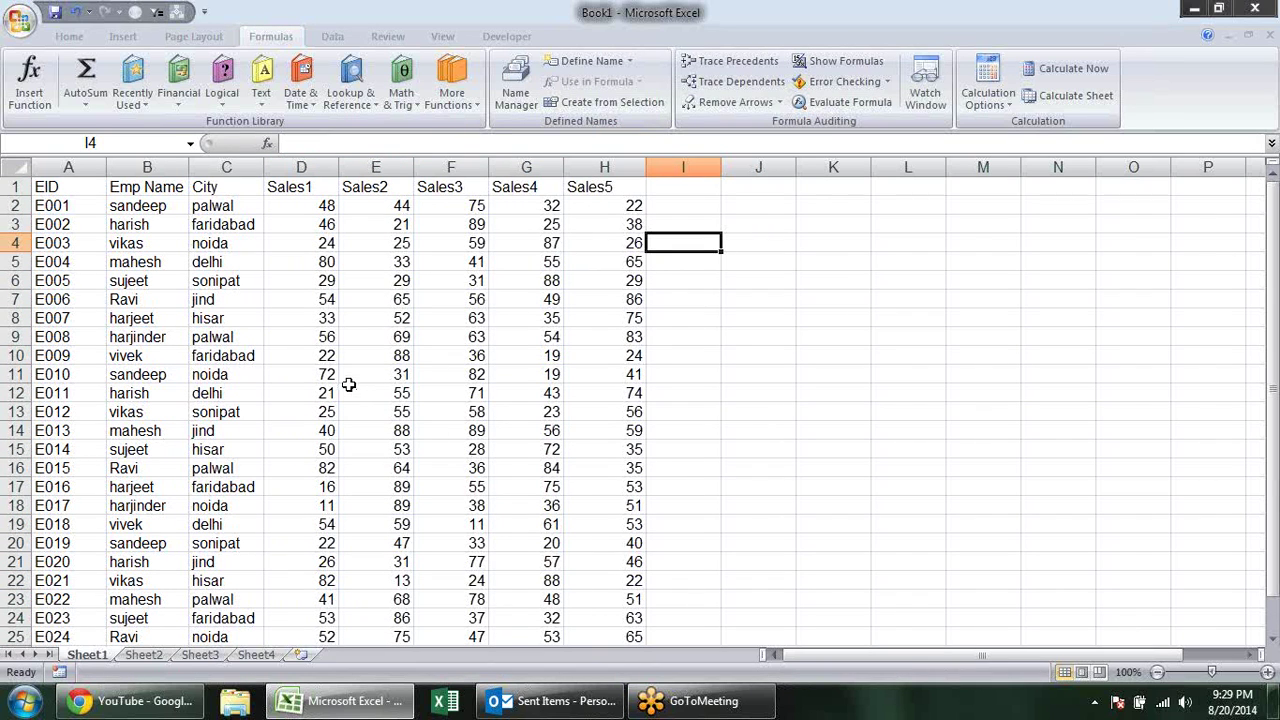
{"action": "scroll", "coordinate": [348, 384], "scroll_direction": "down", "scroll_amount": 4}
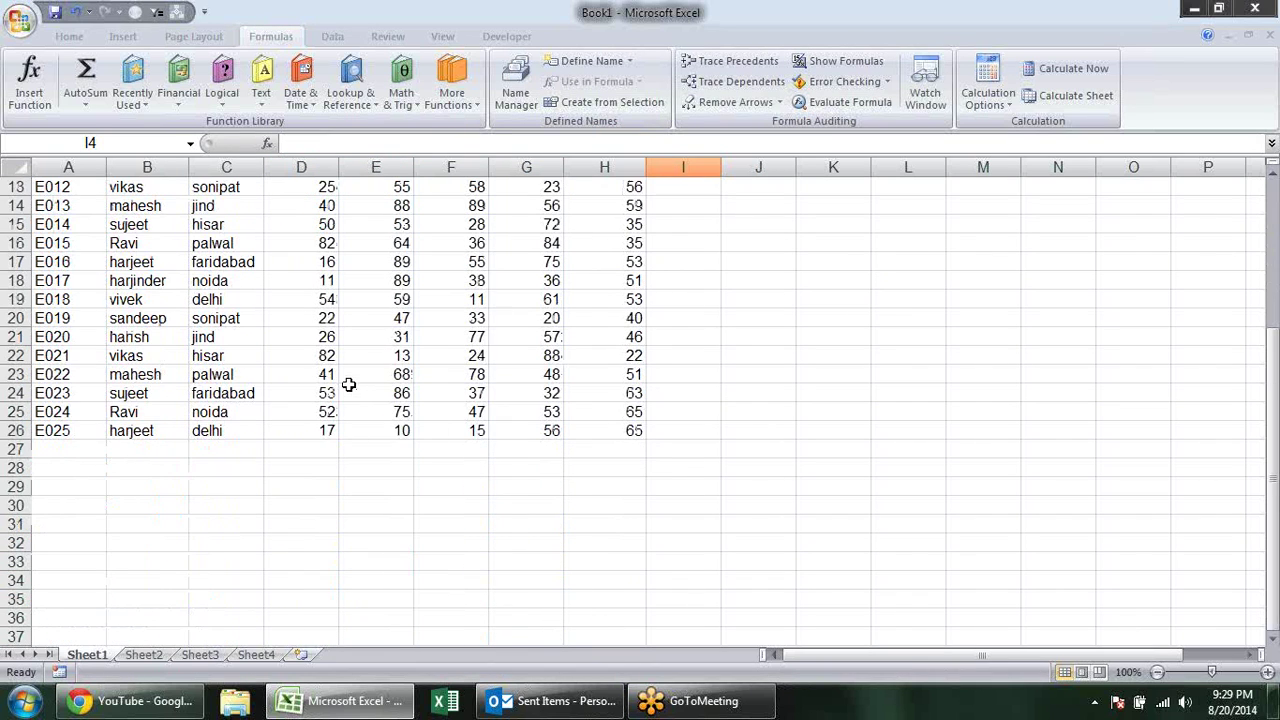
{"action": "scroll", "coordinate": [348, 384], "scroll_direction": "up", "scroll_amount": 4}
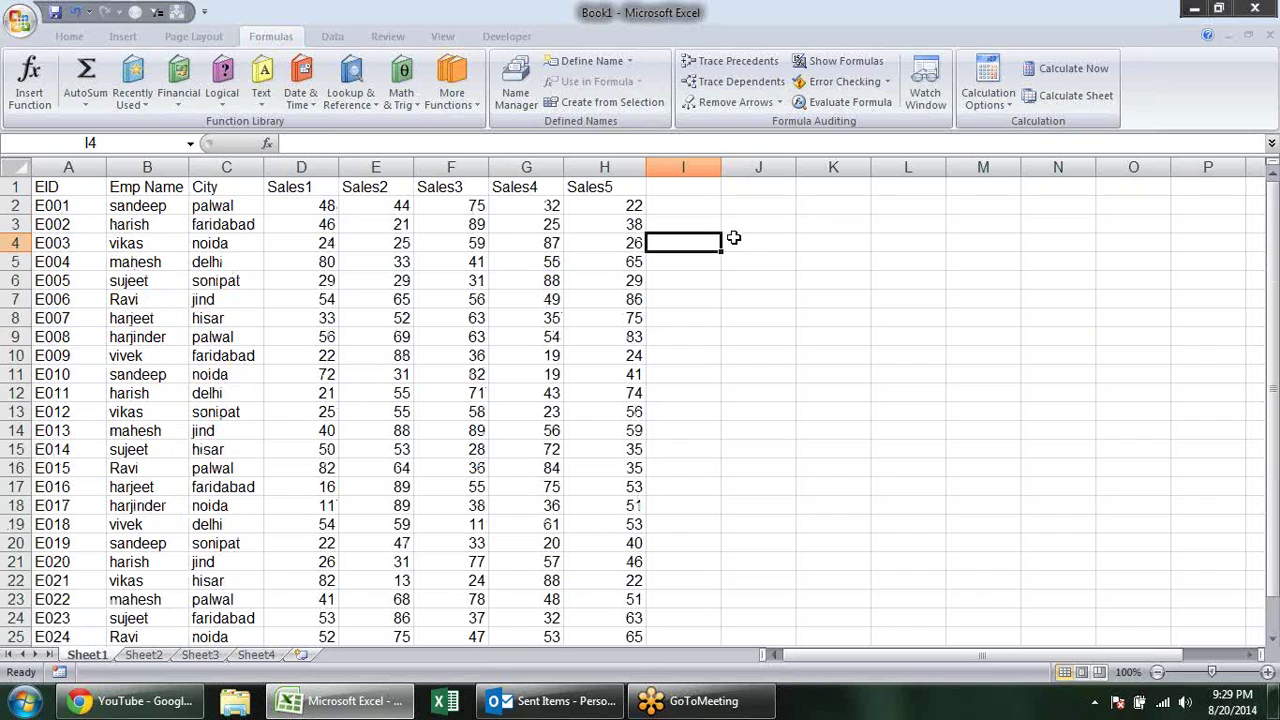
{"action": "left_click", "coordinate": [806, 240]}
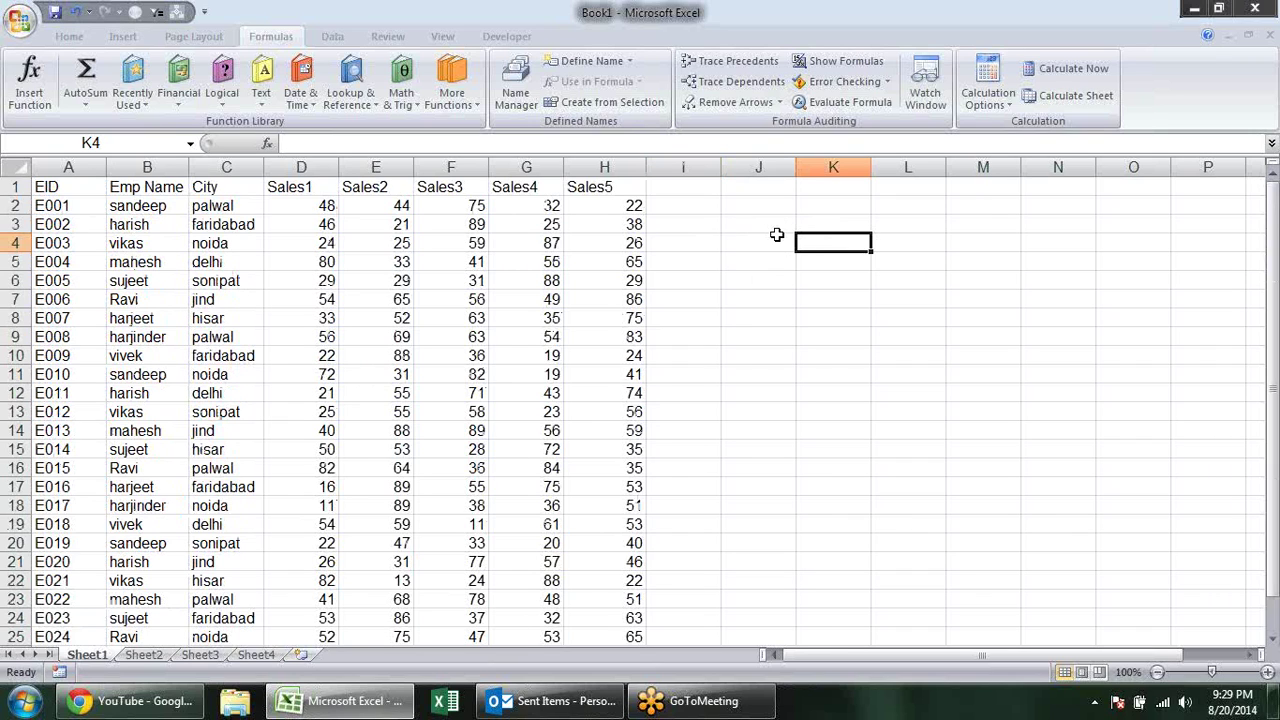
{"action": "left_click", "coordinate": [784, 243]}
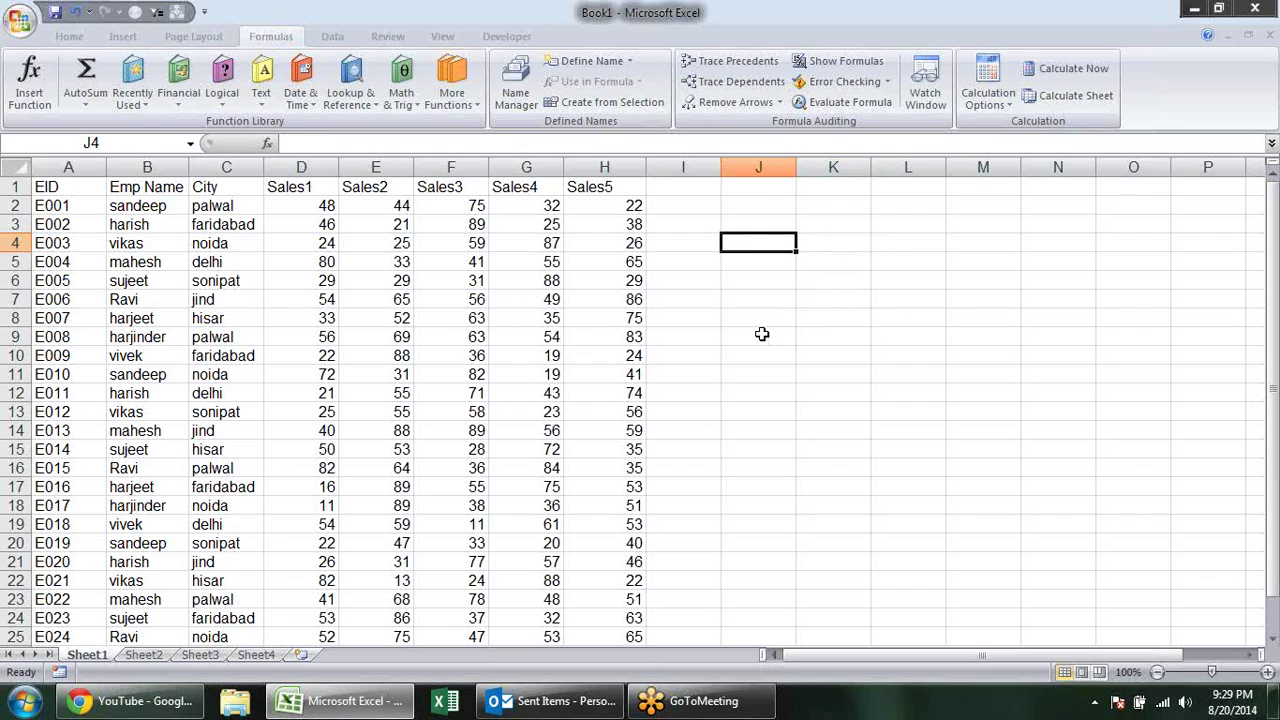
{"action": "type", "text": "=ind"}
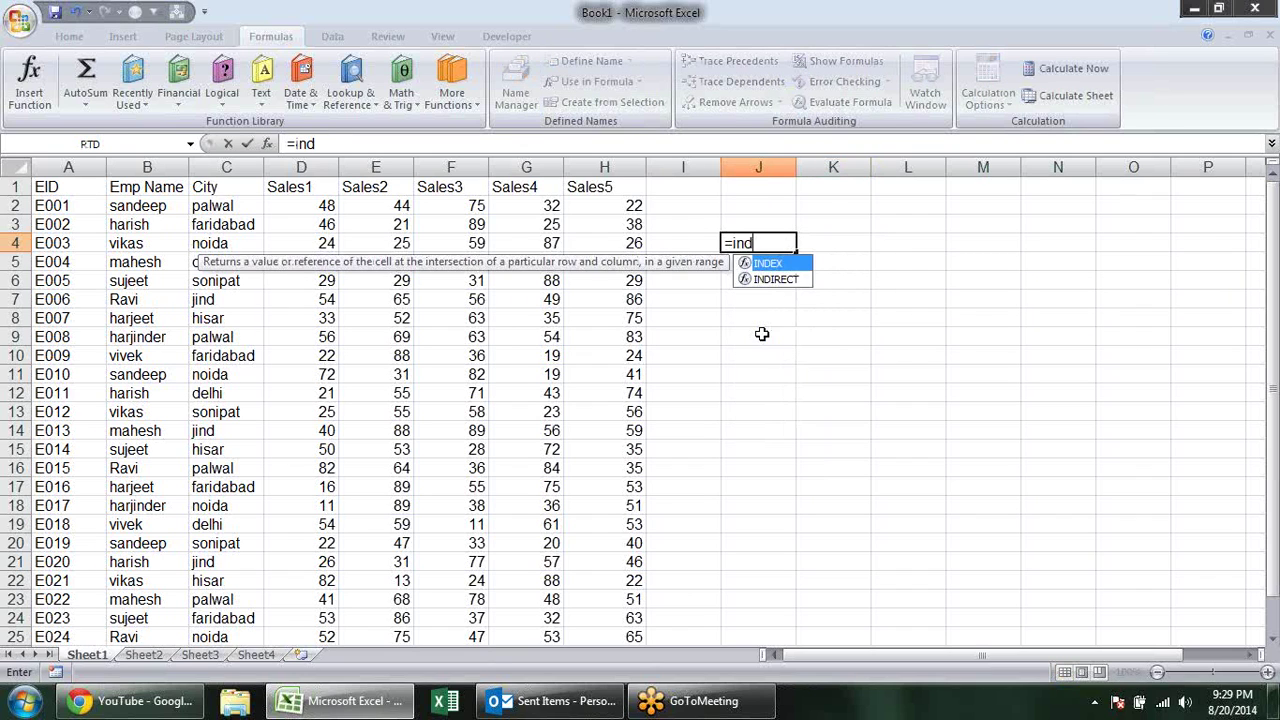
{"action": "key", "text": "Tab"}
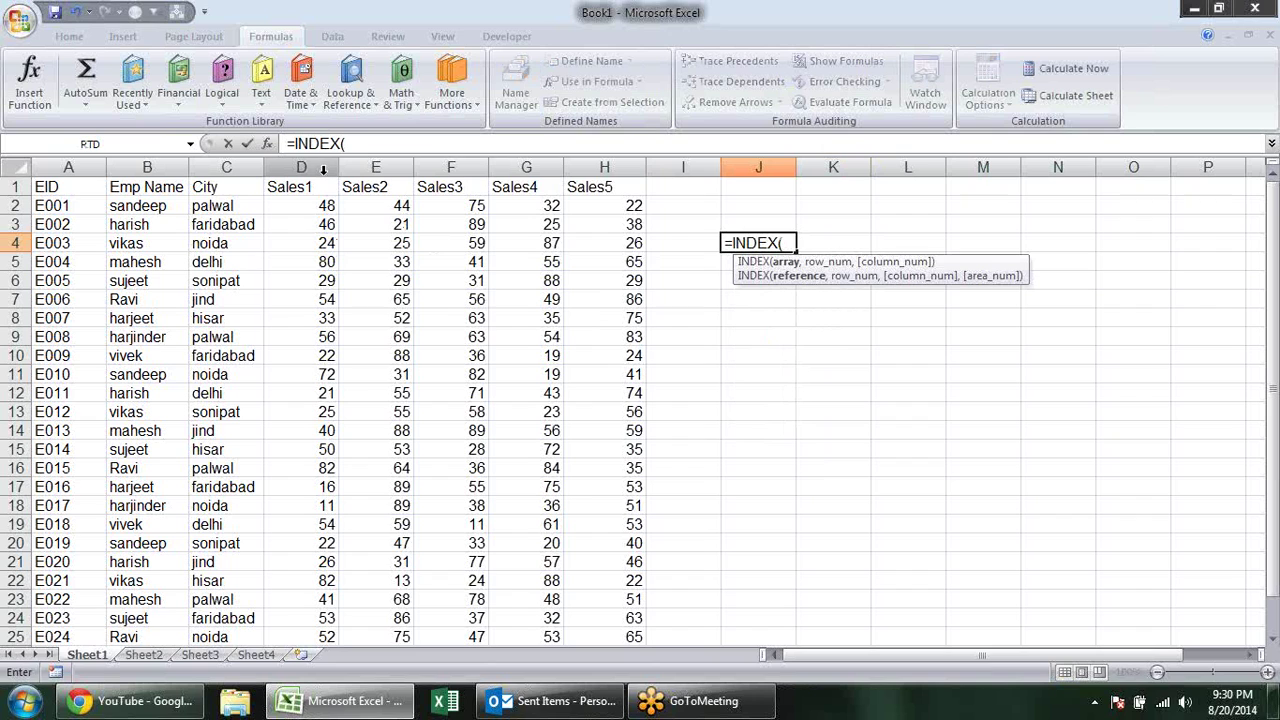
{"action": "left_click", "coordinate": [325, 168]}
{"action": "left_click_drag", "start_coordinate": [397, 200], "coordinate": [405, 582]}
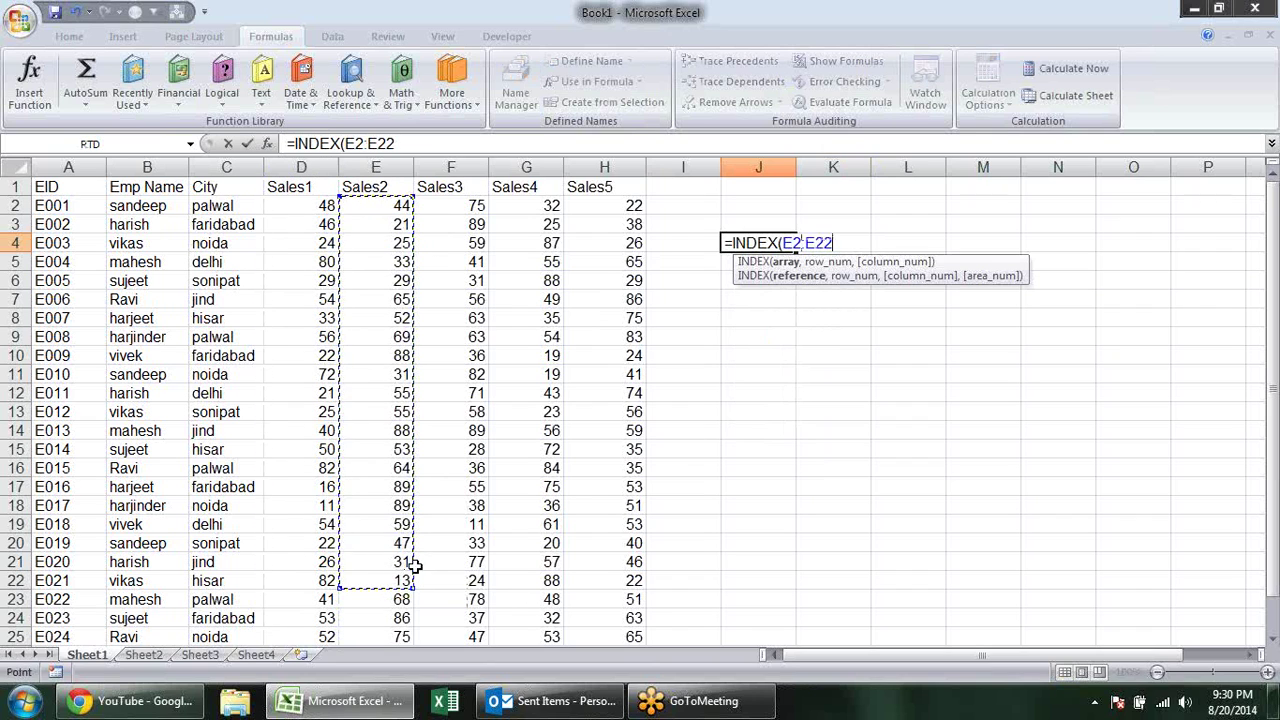
{"action": "left_click_drag", "start_coordinate": [50, 187], "coordinate": [256, 463]}
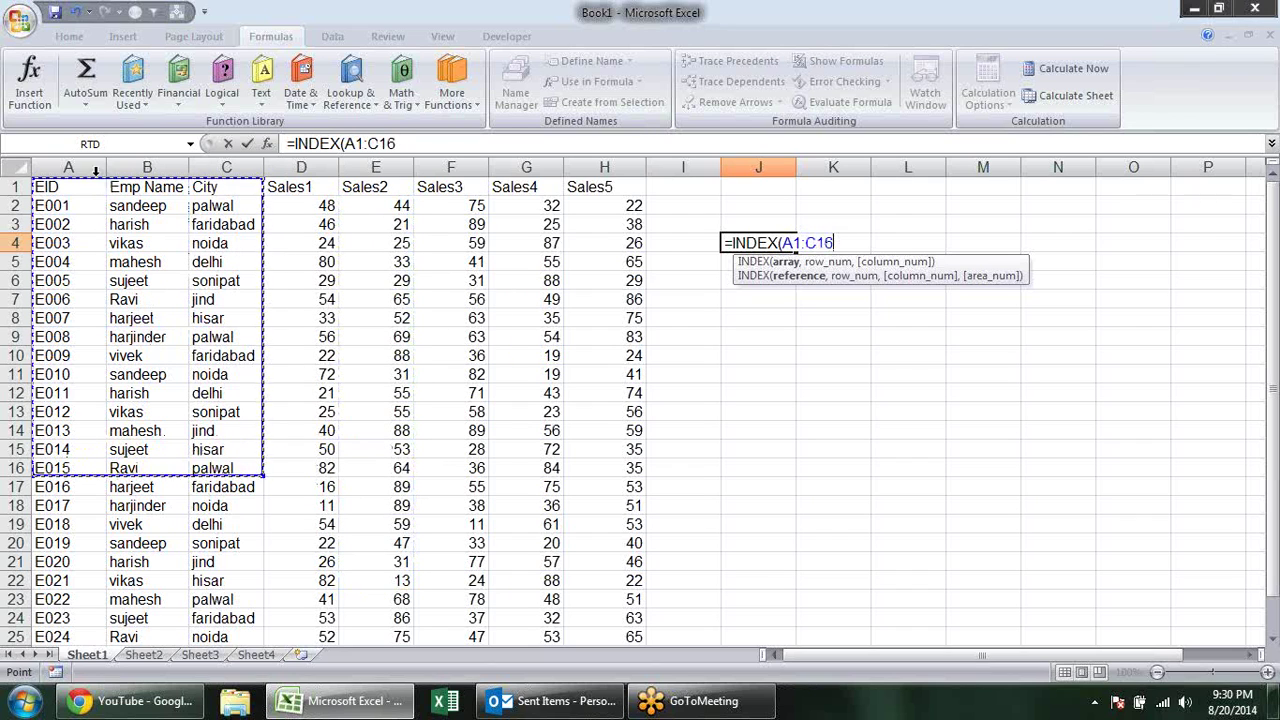
{"action": "left_click_drag", "start_coordinate": [68, 167], "coordinate": [215, 170]}
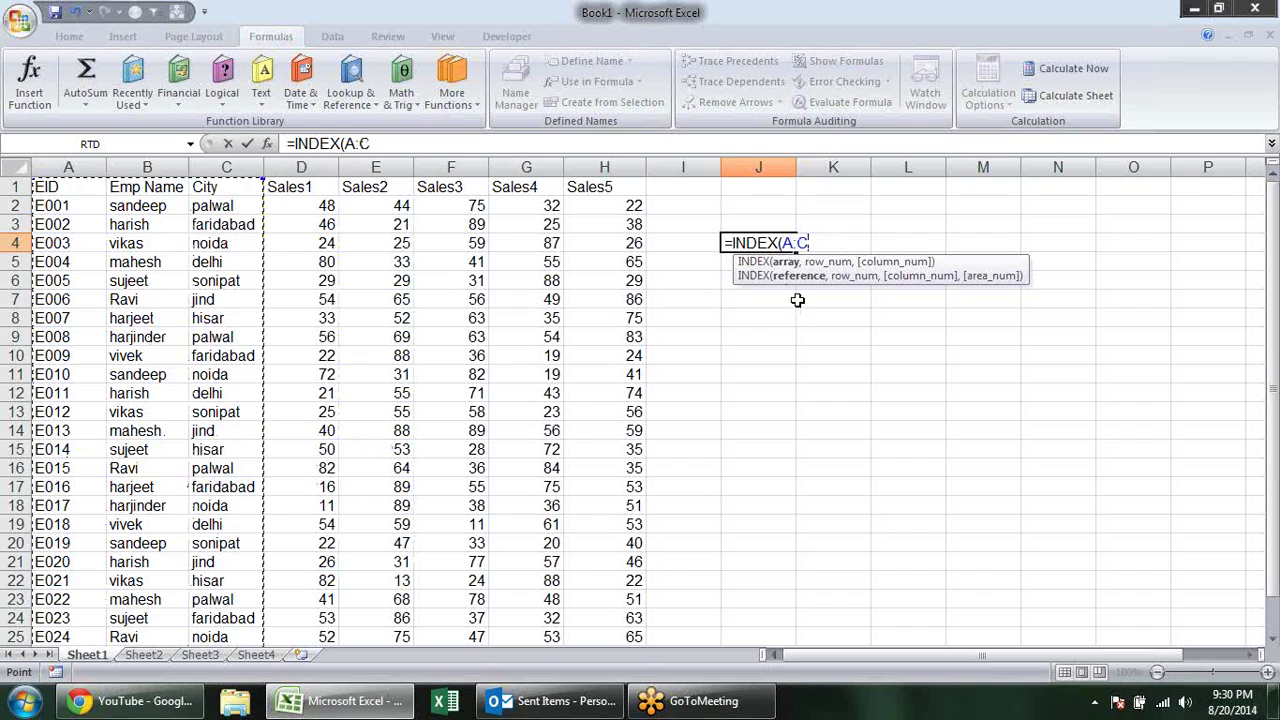
{"action": "type", "text": ","}
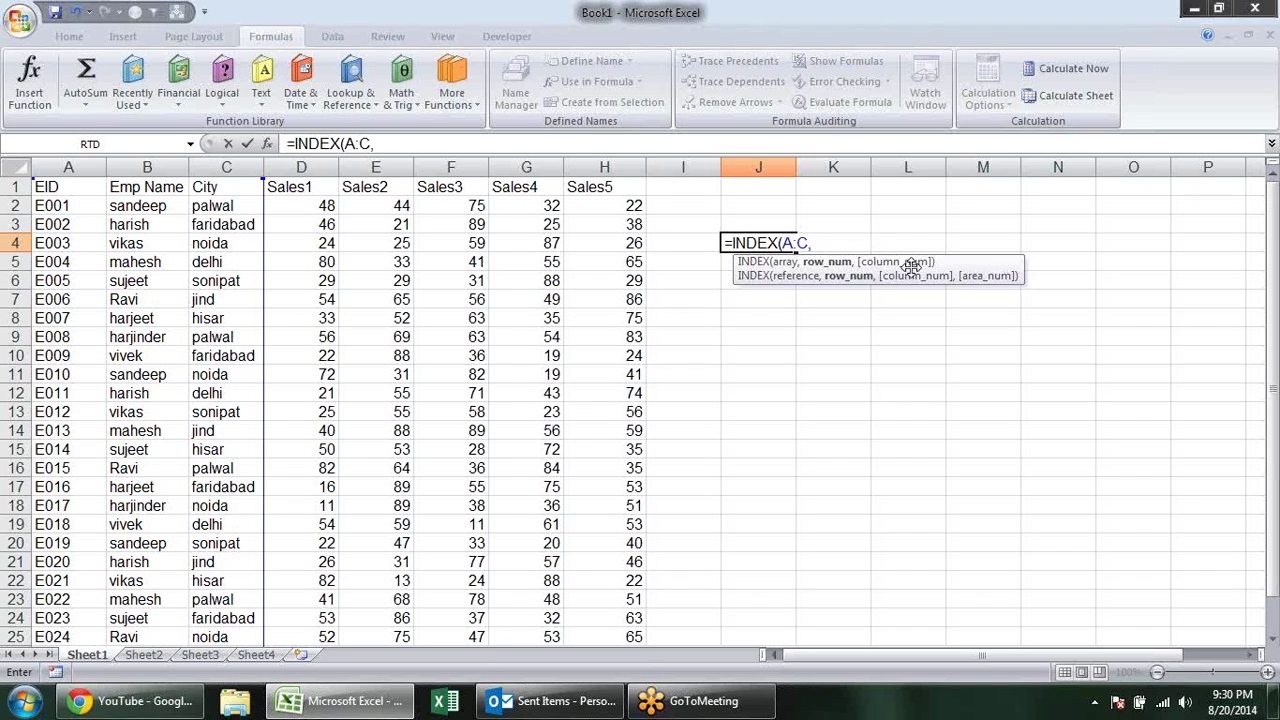
{"action": "type", "text": "1"}
{"action": "type", "text": ",2)"}
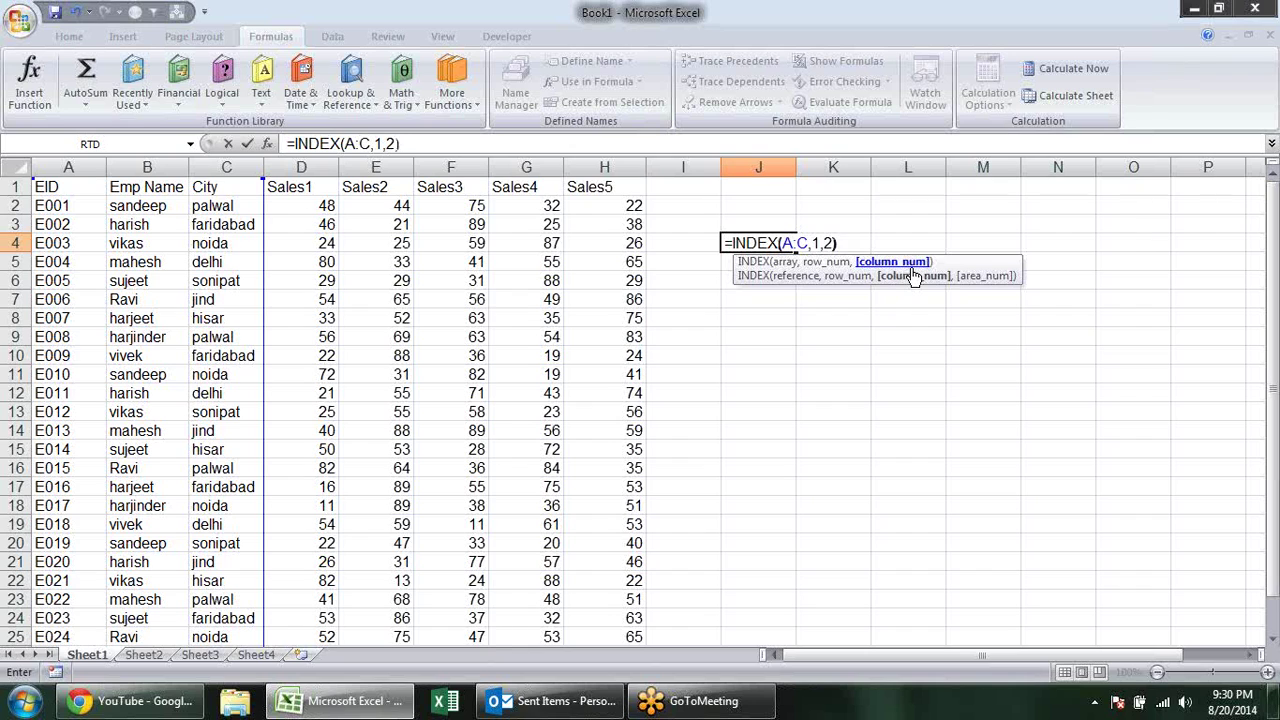
{"action": "key", "text": "Return"}
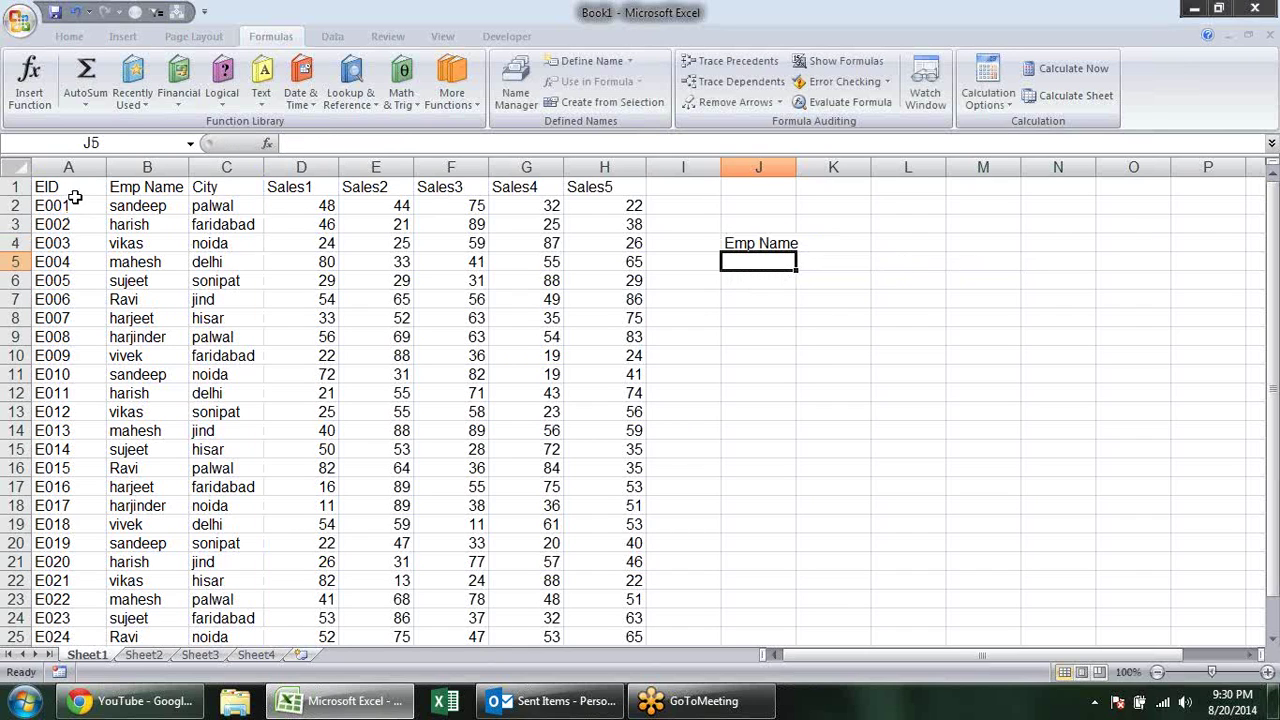
{"action": "left_click", "coordinate": [84, 188]}
{"action": "left_click_drag", "start_coordinate": [84, 188], "coordinate": [226, 188]}
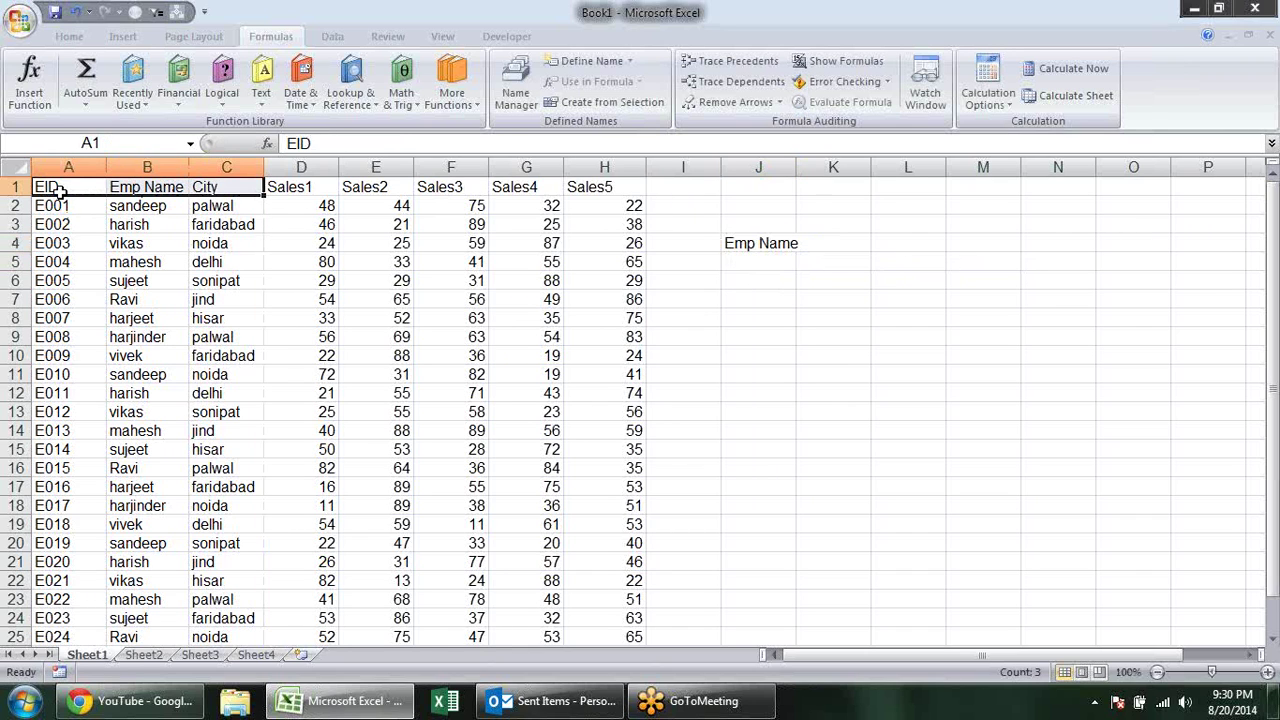
{"action": "double_click", "coordinate": [781, 241]}
{"action": "left_click", "coordinate": [818, 243]}
{"action": "left_click", "coordinate": [828, 243]}
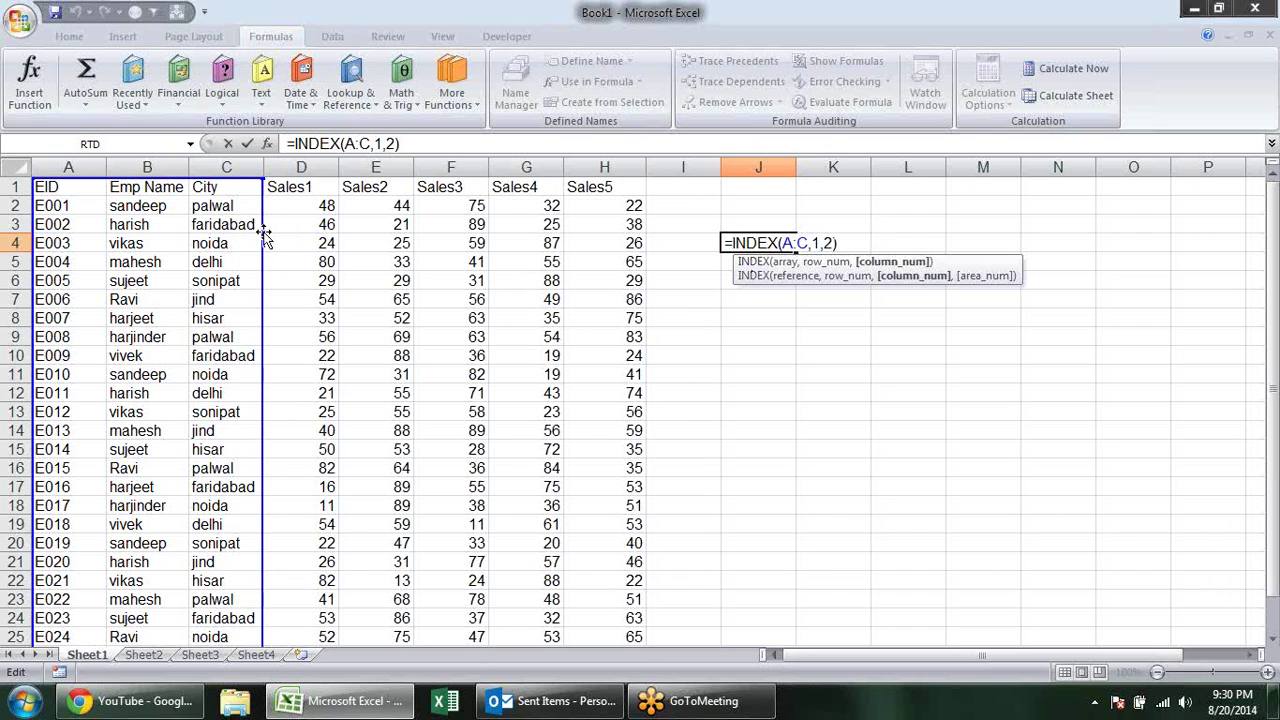
{"action": "key", "text": "Right"}
{"action": "key", "text": "Right"}
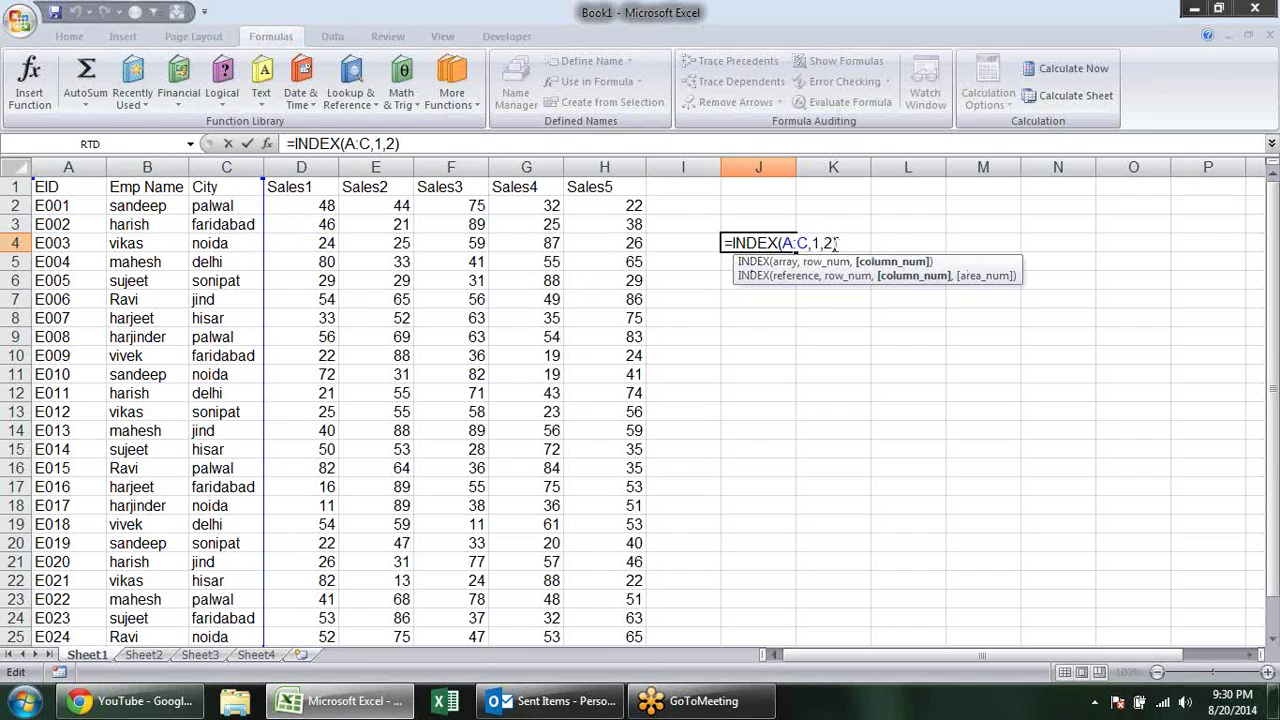
{"action": "key", "text": "BackSpace"}
{"action": "key", "text": "BackSpace"}
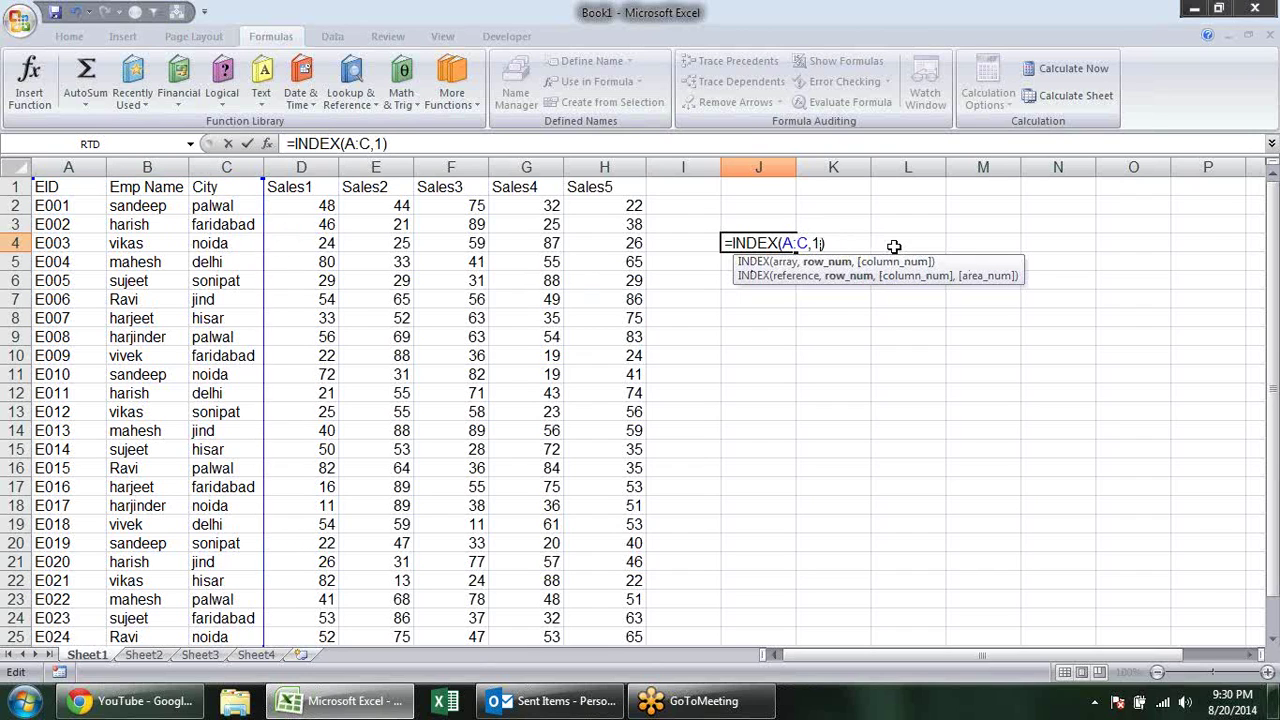
{"action": "key", "text": "Return"}
{"action": "left_click", "coordinate": [755, 242]}
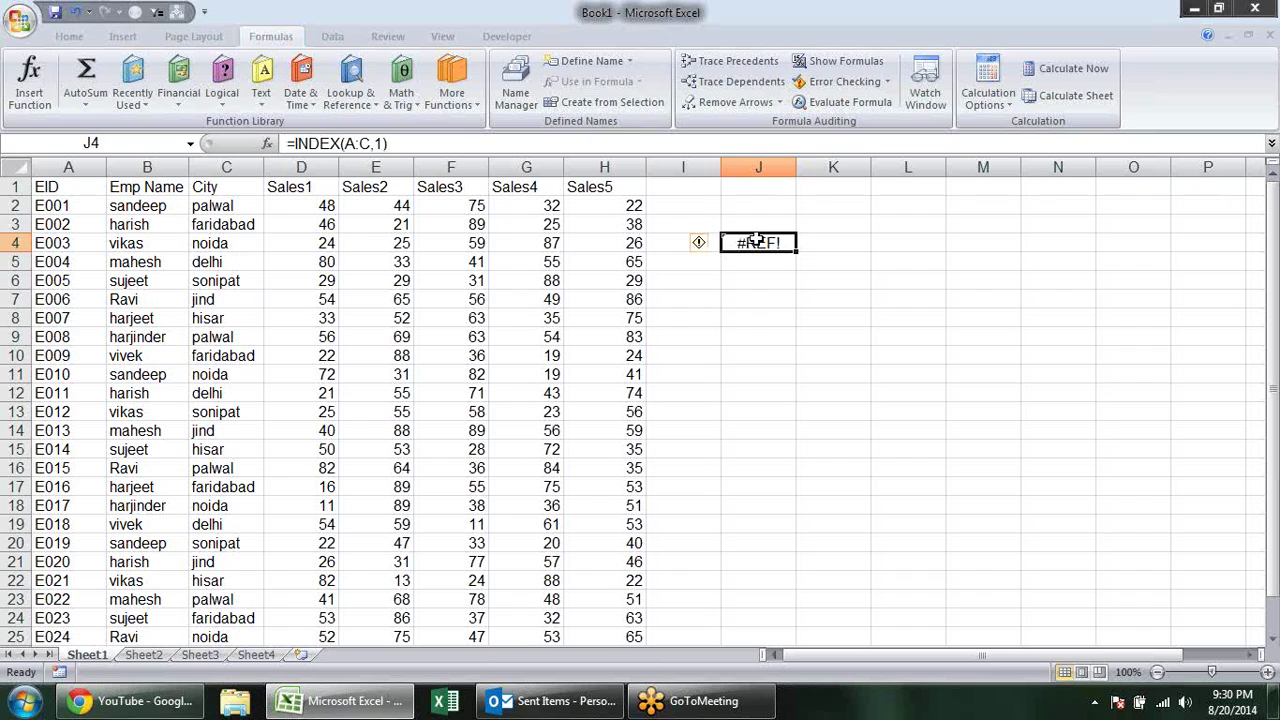
{"action": "key", "text": "Delete"}
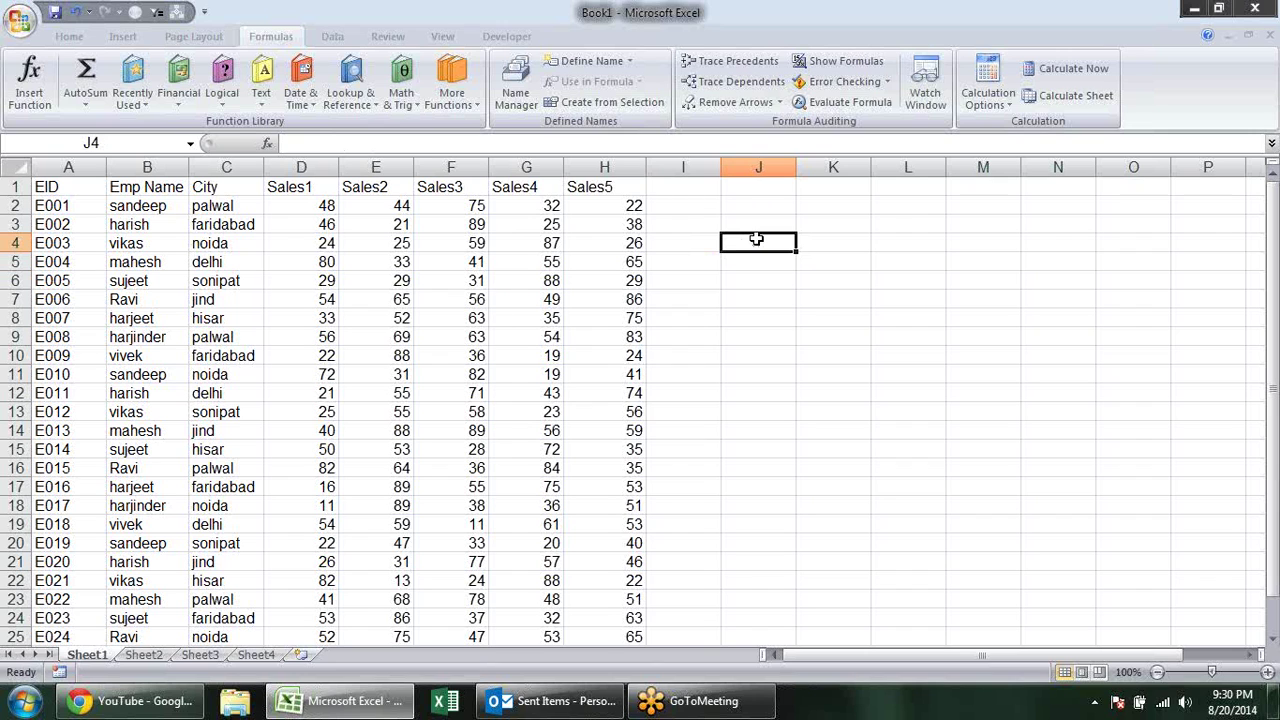
Label J4 'Row' and K4 'Column' as the offset input headers.
{"action": "type", "text": "Row"}
{"action": "key", "text": "Tab"}
{"action": "type", "text": "Column"}
{"action": "key", "text": "Return"}
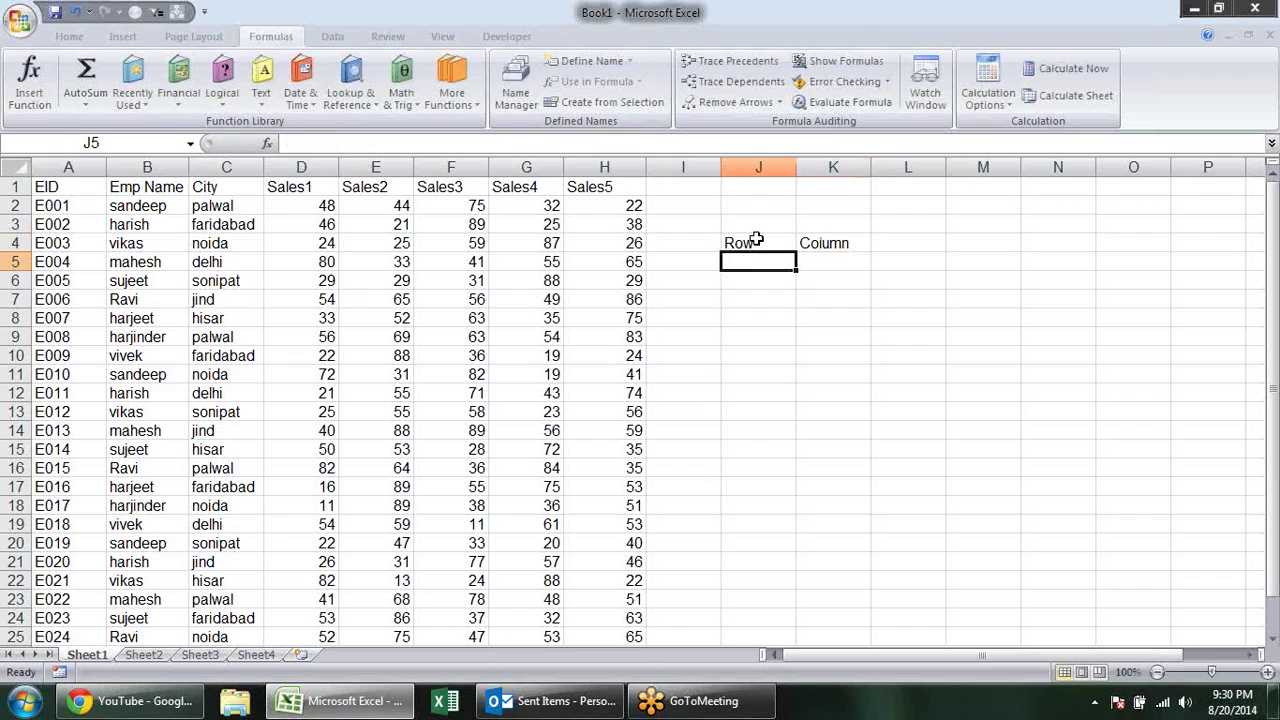
Enter =OFFSET(A1,J5,K5) in J7, with J5 as row and K5 as column offset.
{"action": "left_click", "coordinate": [746, 302]}
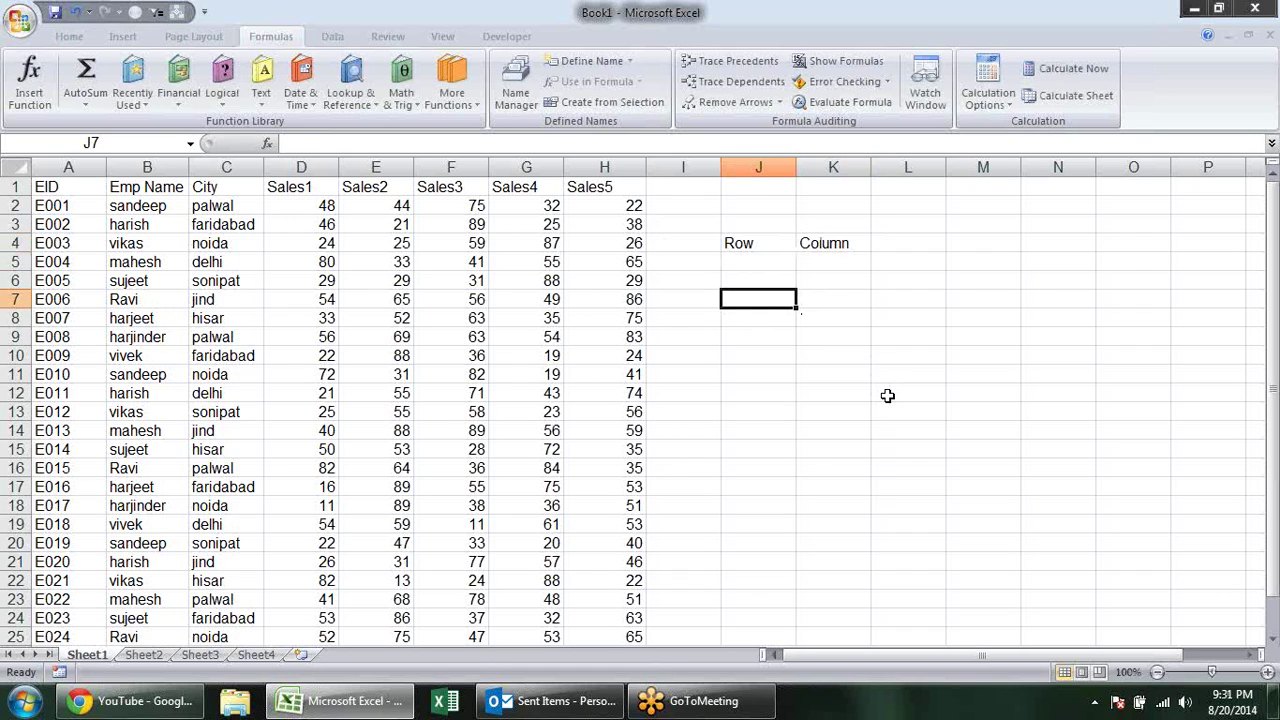
{"action": "type", "text": "="}
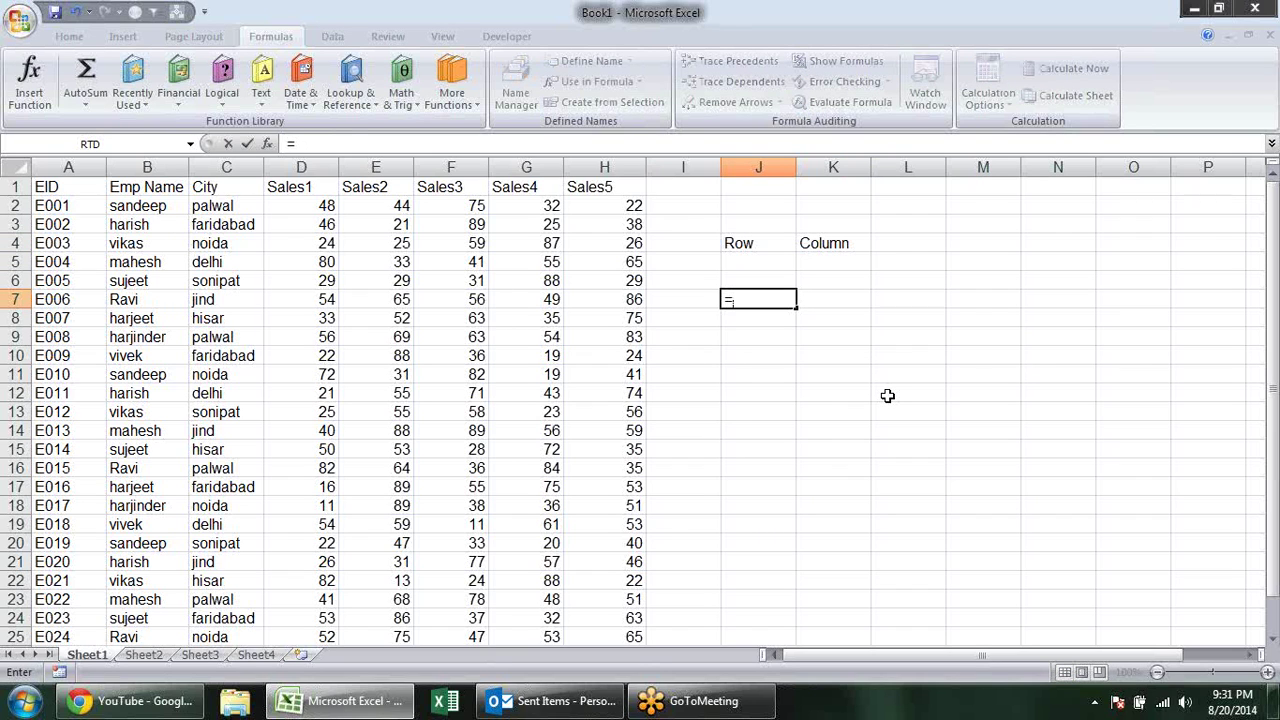
{"action": "type", "text": "OFFSET("}
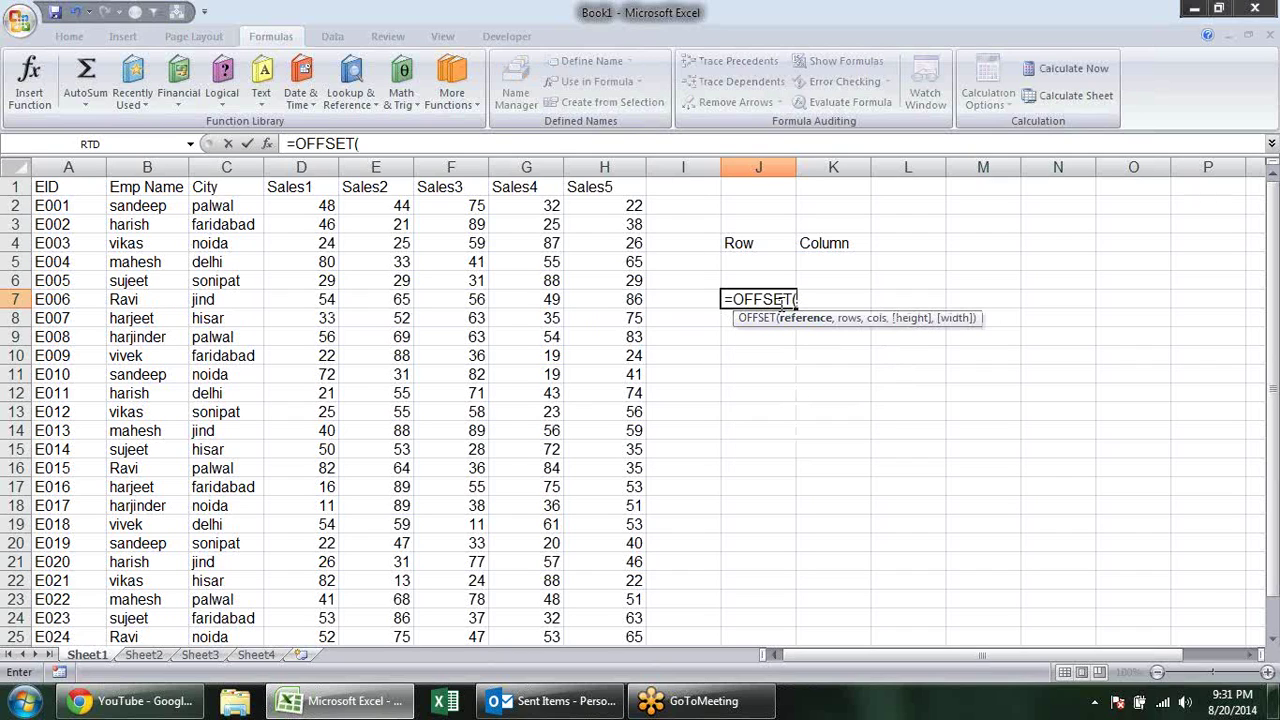
{"action": "left_click_drag", "start_coordinate": [68, 167], "coordinate": [625, 187]}
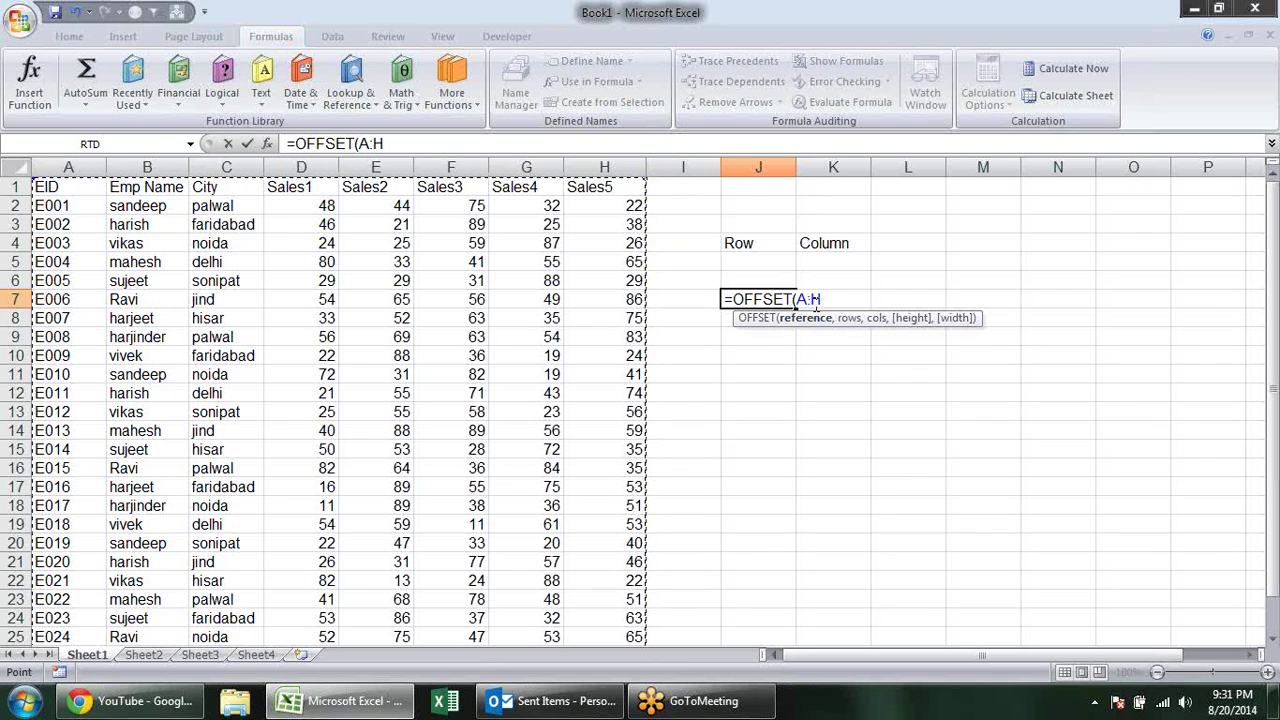
{"action": "left_click", "coordinate": [62, 187]}
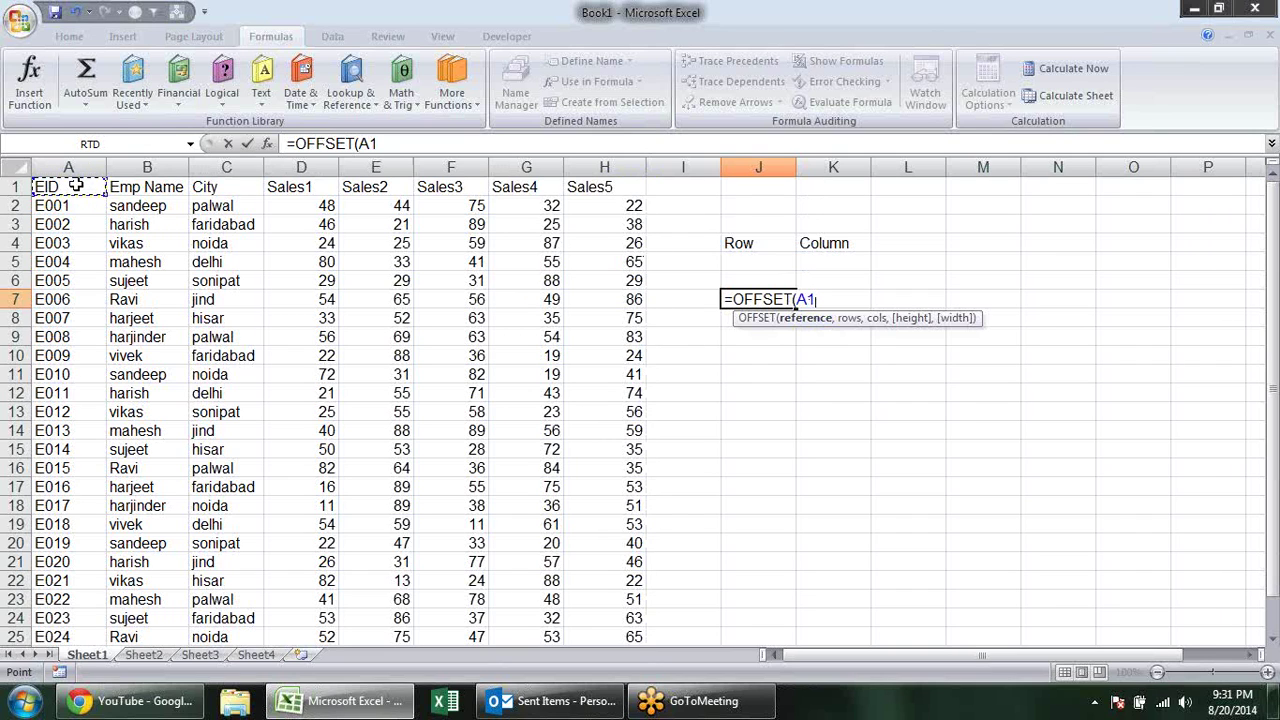
{"action": "type", "text": ","}
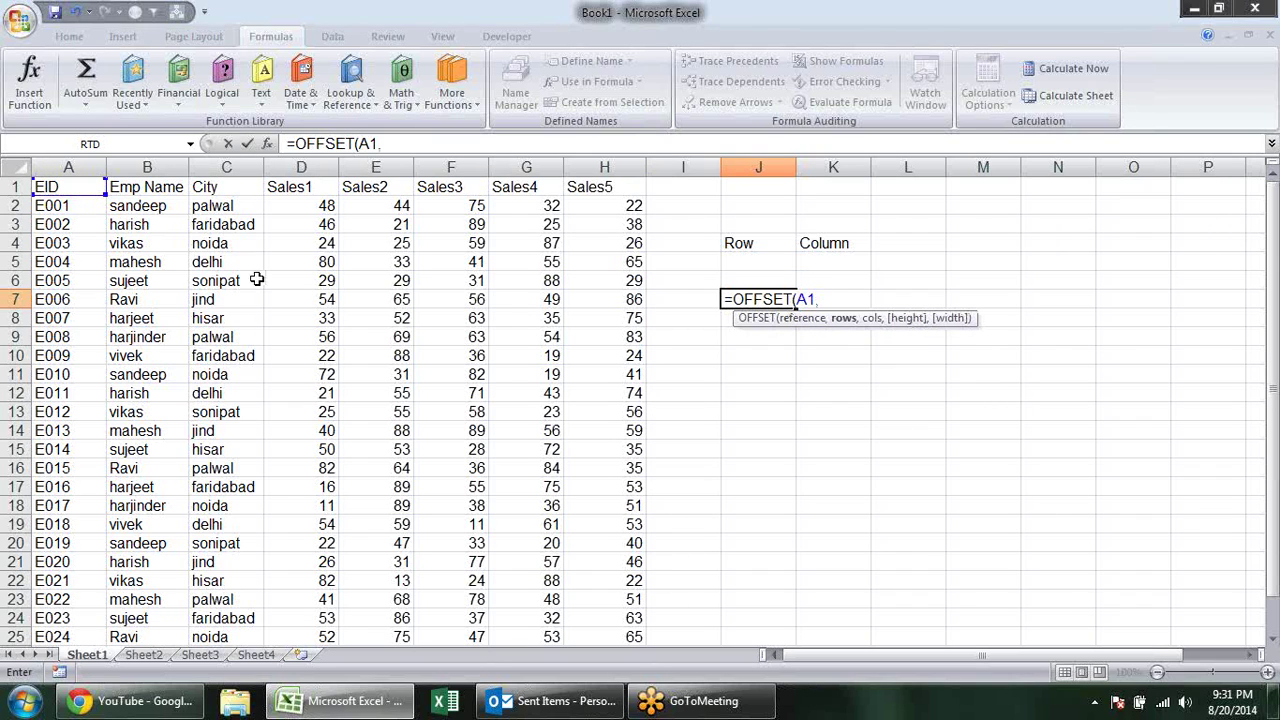
{"action": "left_click", "coordinate": [760, 259]}
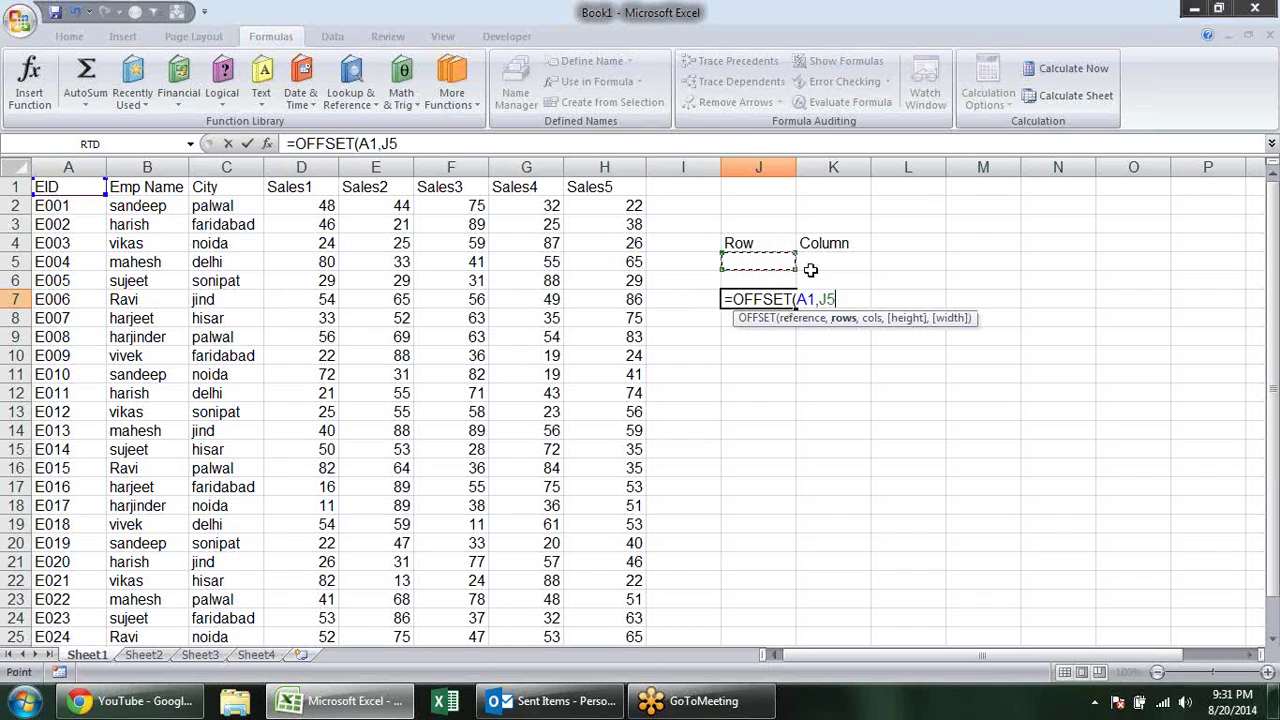
{"action": "type", "text": ","}
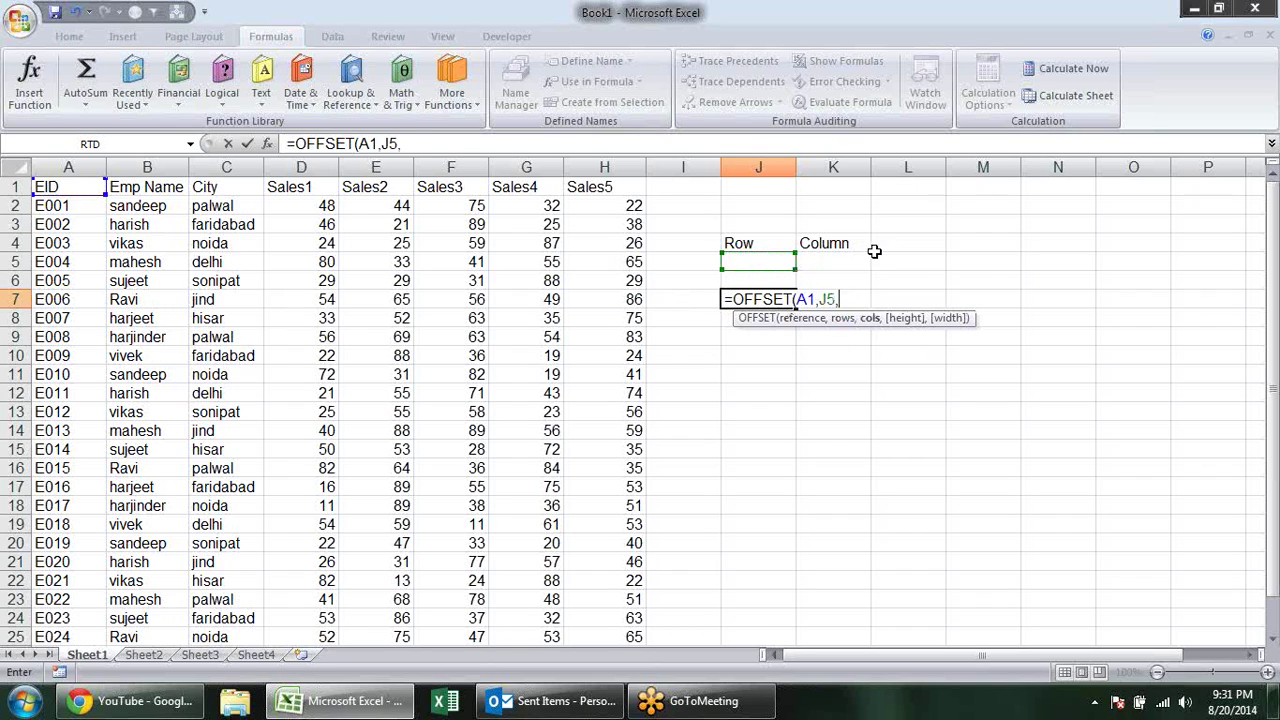
{"action": "left_click", "coordinate": [840, 261]}
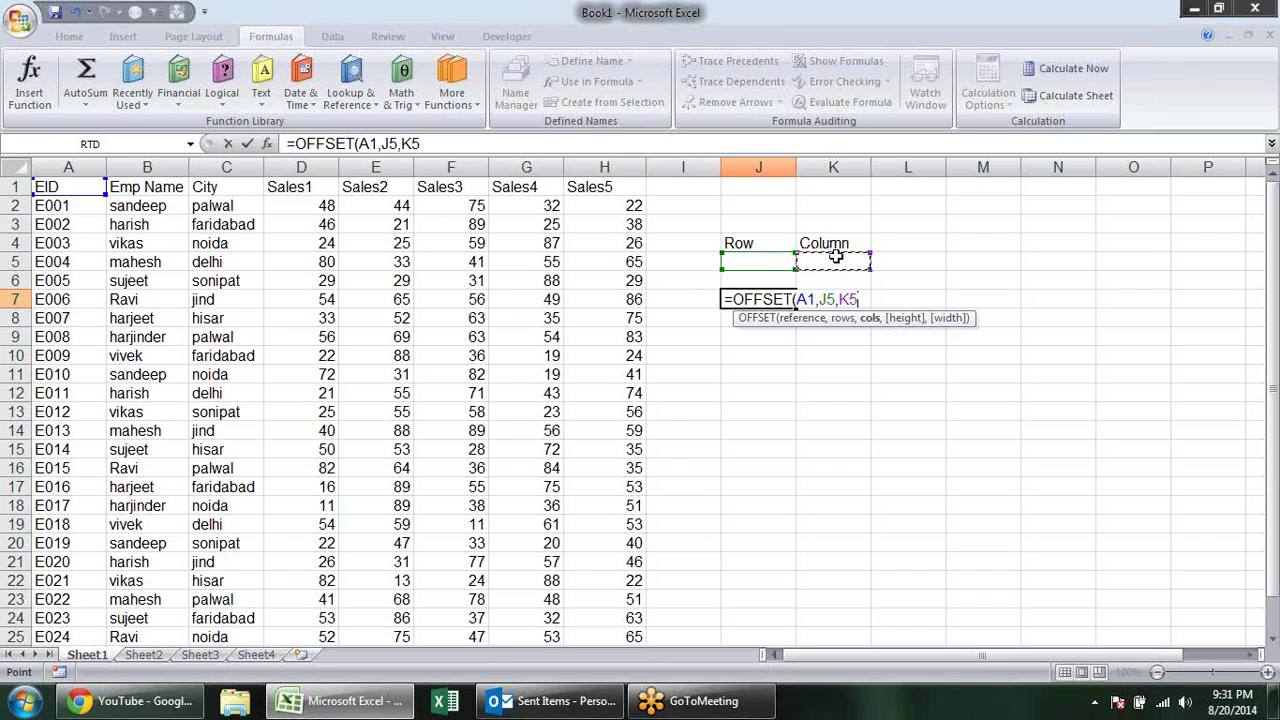
{"action": "type", "text": ")"}
{"action": "key", "text": "Return"}
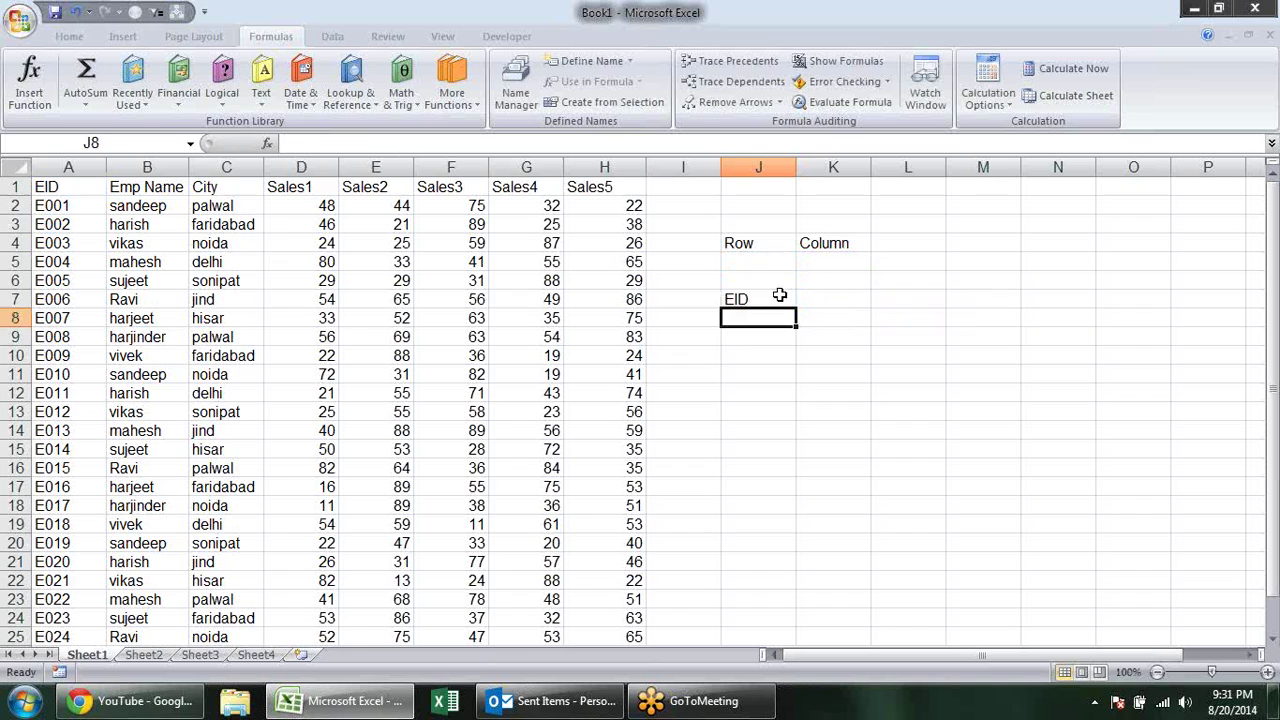
{"action": "left_click", "coordinate": [779, 295]}
Enter 0 in both the Row input J5 and the Column input K5.
{"action": "left_click", "coordinate": [771, 258]}
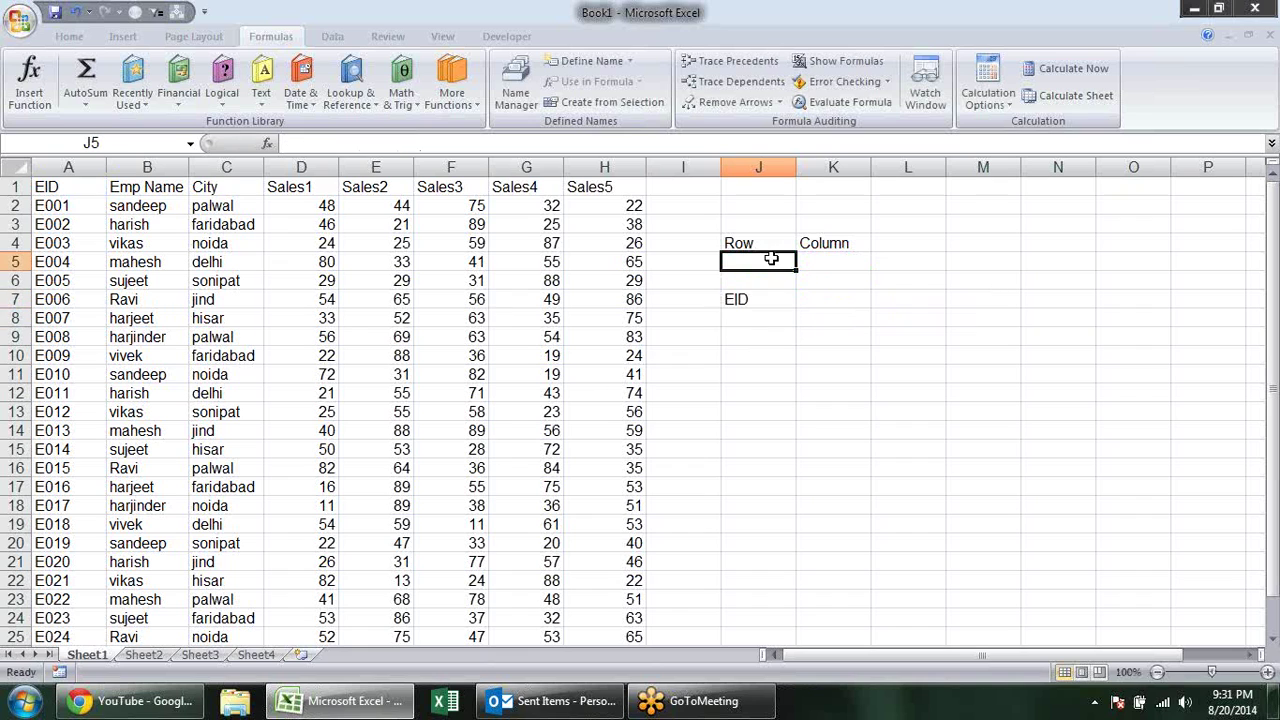
{"action": "type", "text": "0"}
{"action": "left_click", "coordinate": [828, 263]}
{"action": "type", "text": "0"}
{"action": "left_click", "coordinate": [922, 343]}
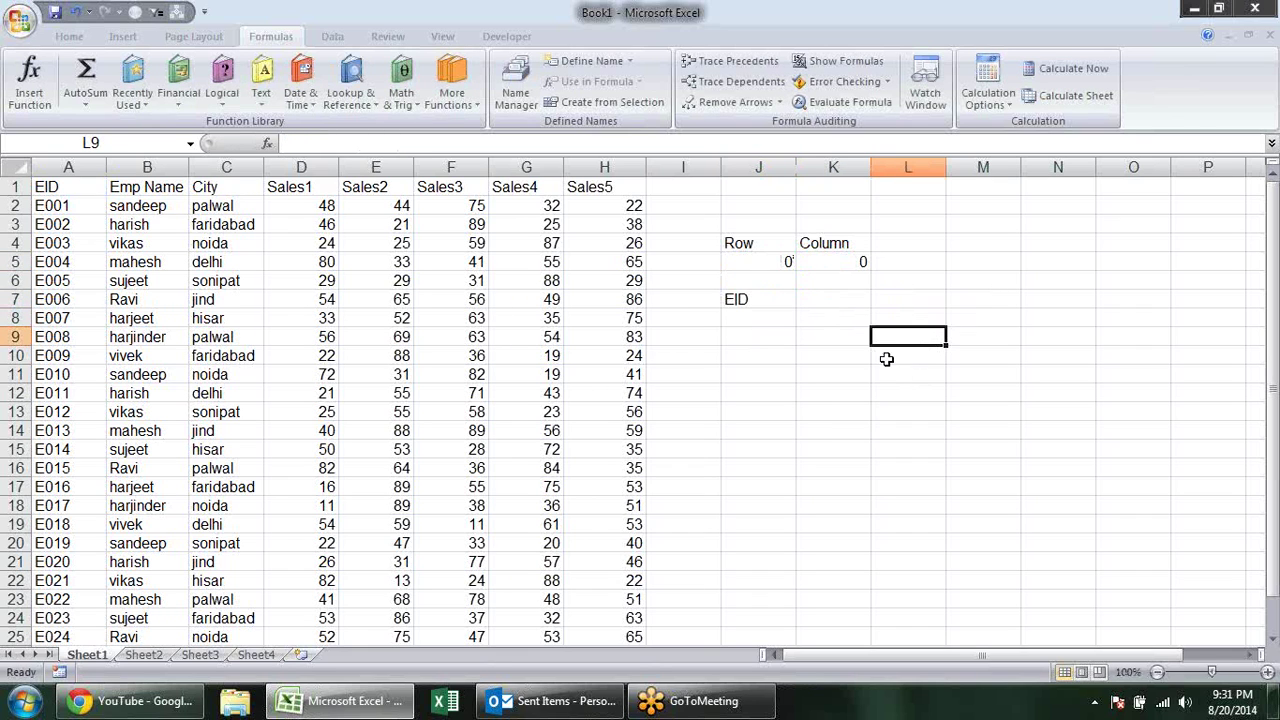
Give the EID header cell A1 a yellow fill.
{"action": "left_click", "coordinate": [73, 191]}
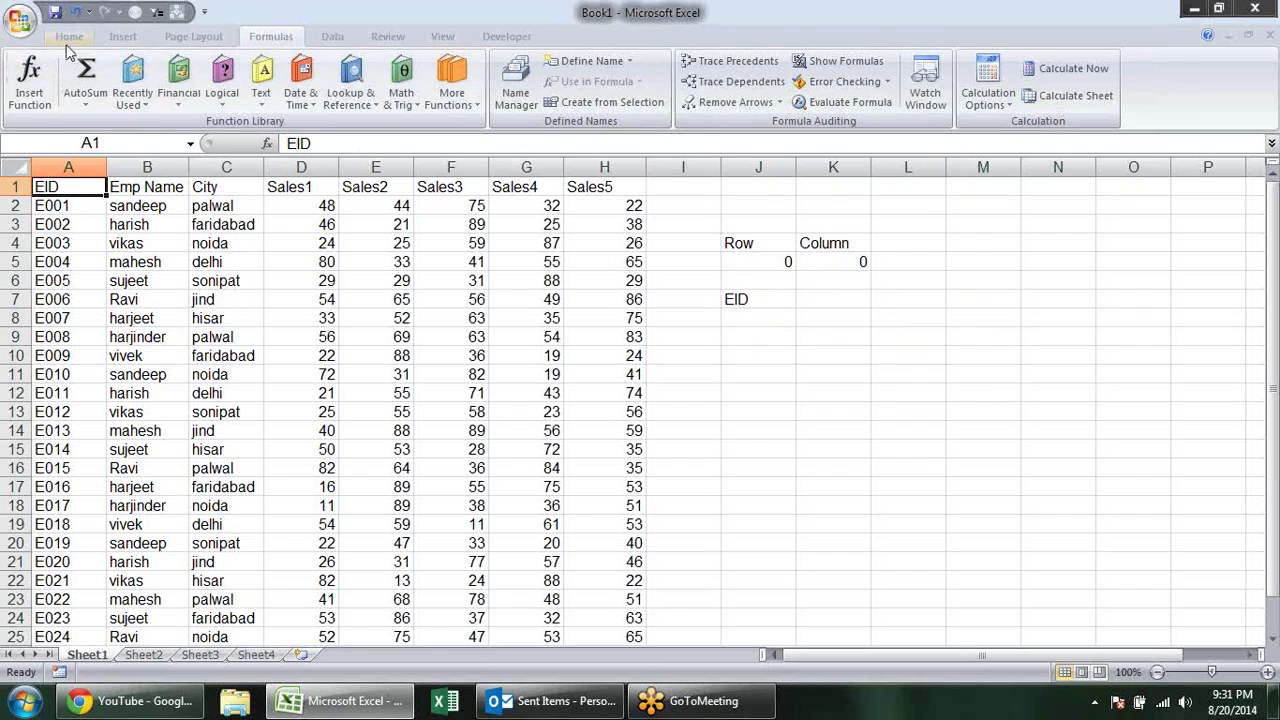
{"action": "left_click", "coordinate": [69, 36]}
{"action": "left_click", "coordinate": [275, 95]}
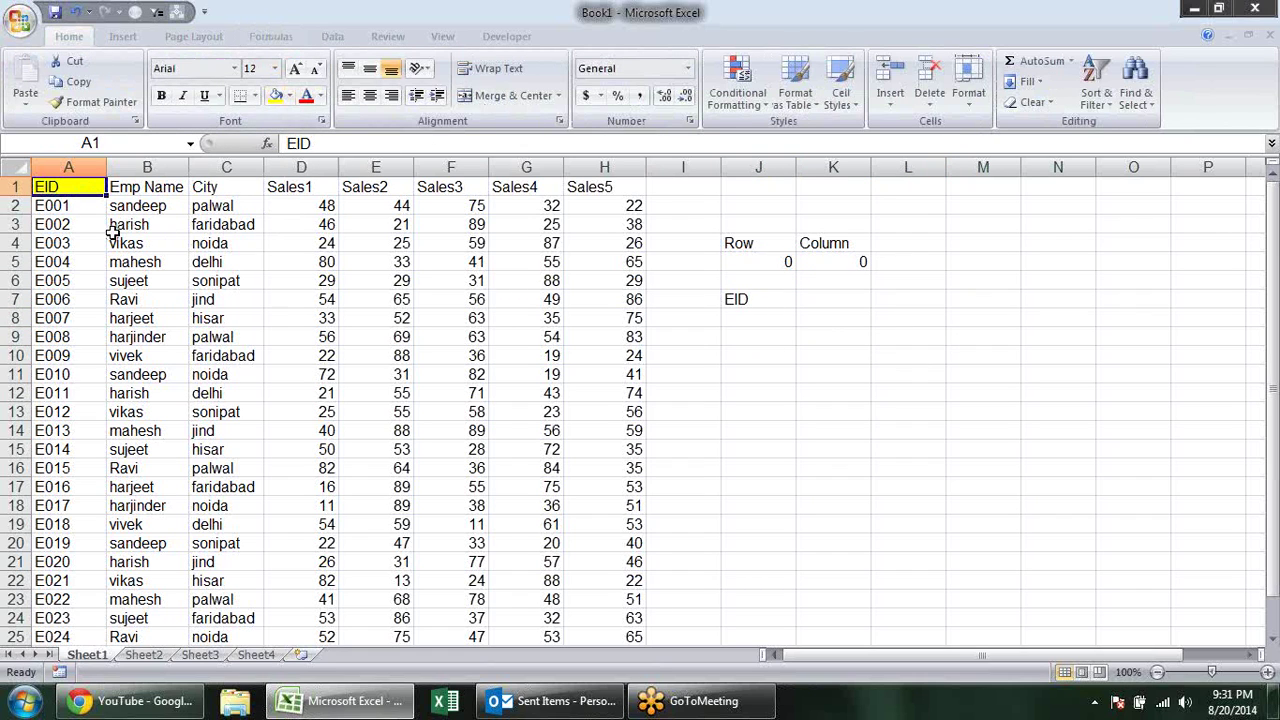
Re-enter J7's OFFSET formula, which still returns EID.
{"action": "double_click", "coordinate": [786, 305]}
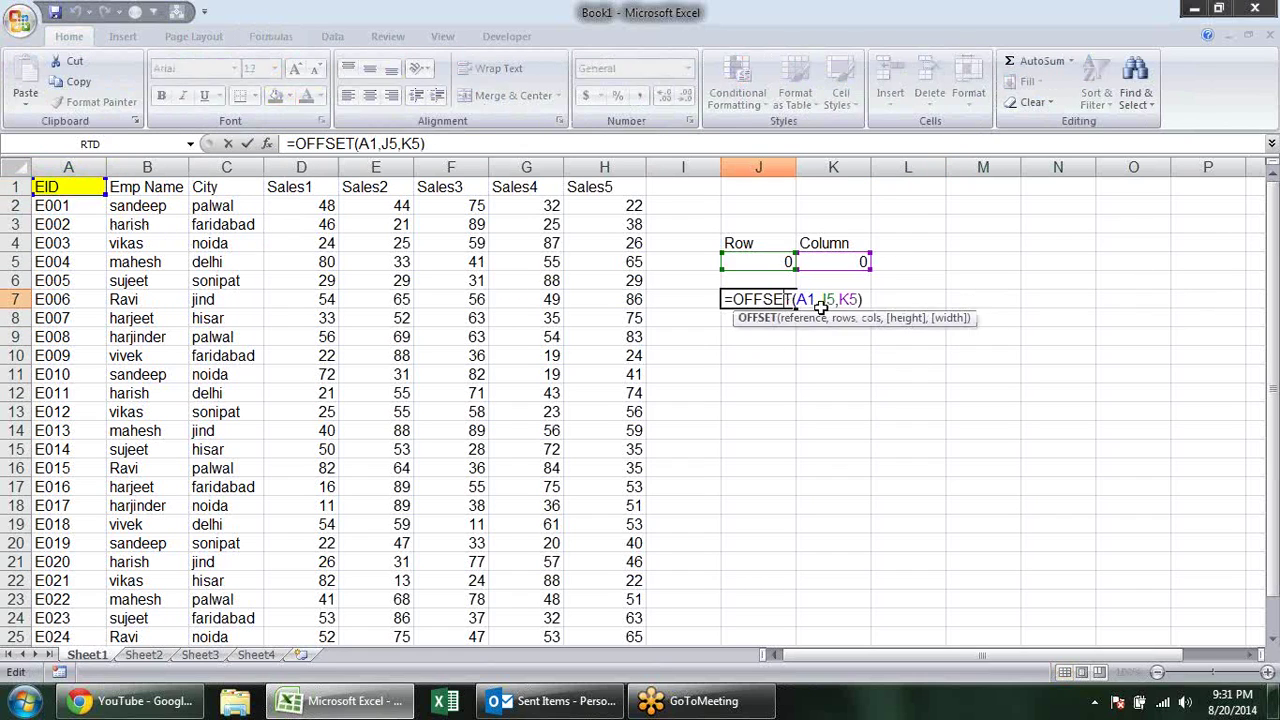
{"action": "key", "text": "Return"}
{"action": "left_click", "coordinate": [770, 256]}
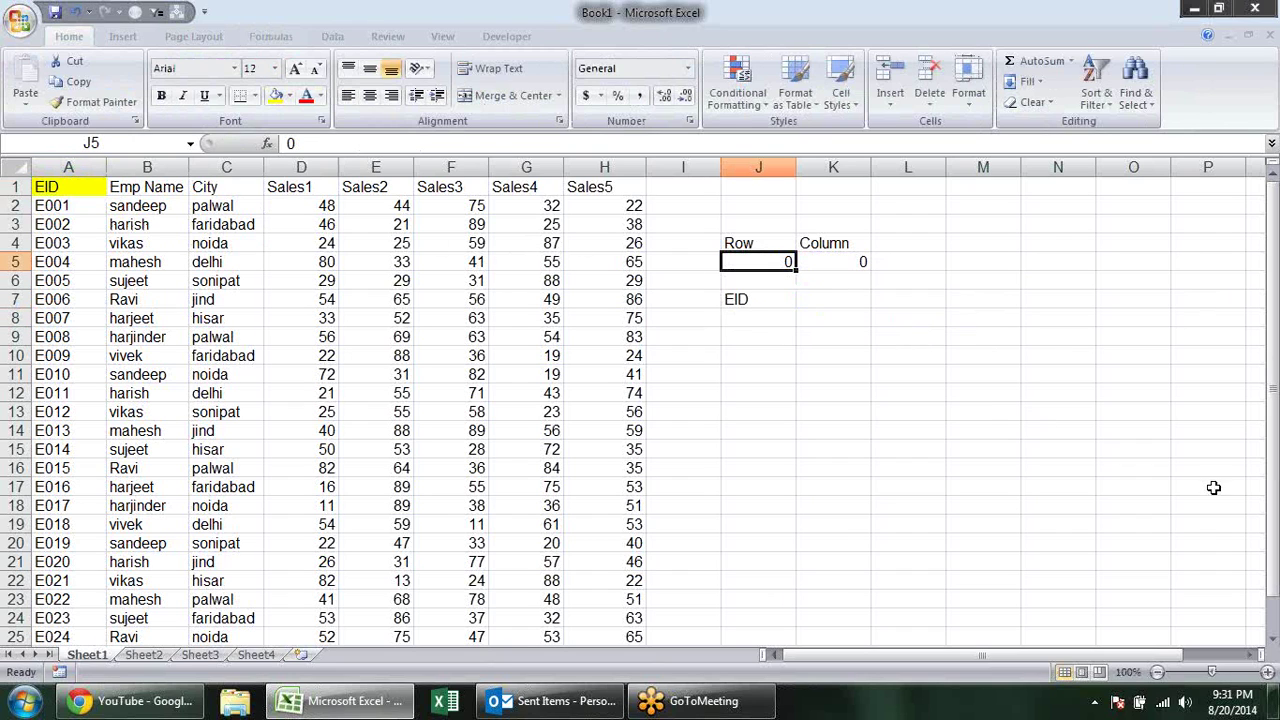
Enter 1 as the Row input in J5 and count rows down from A1 to compare.
{"action": "type", "text": "1"}
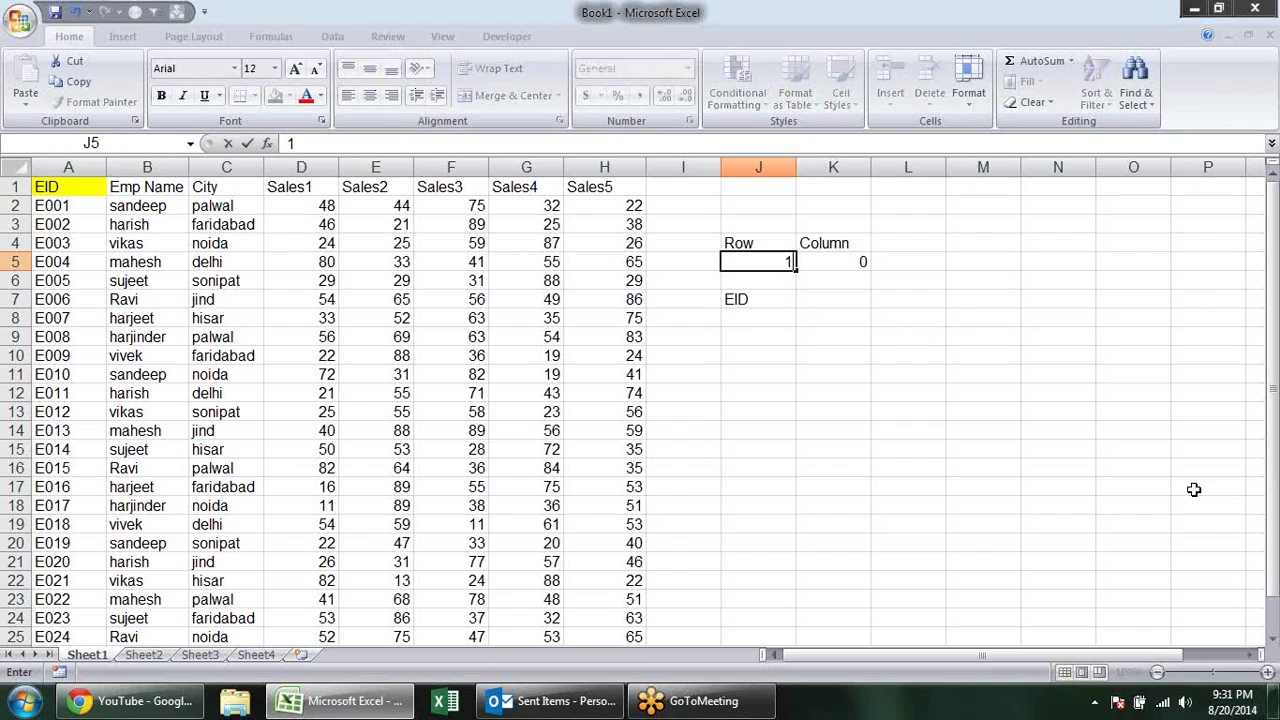
{"action": "key", "text": "Return"}
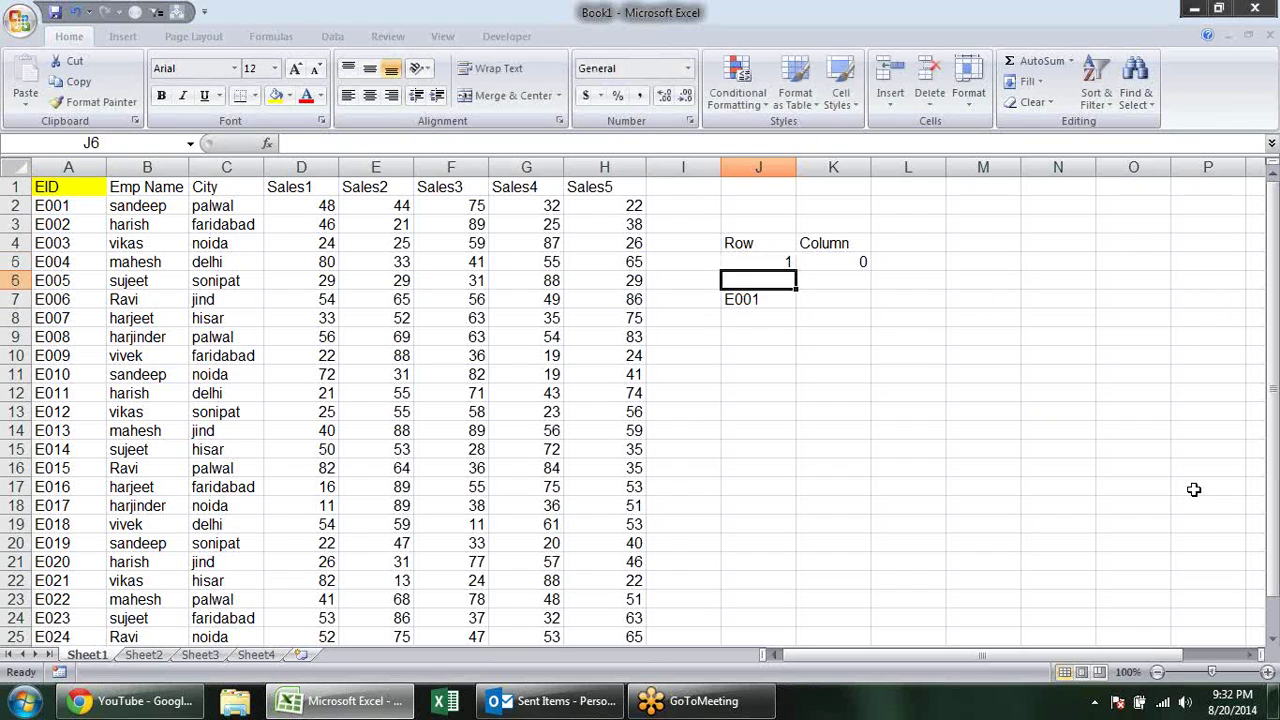
{"action": "left_click", "coordinate": [64, 206]}
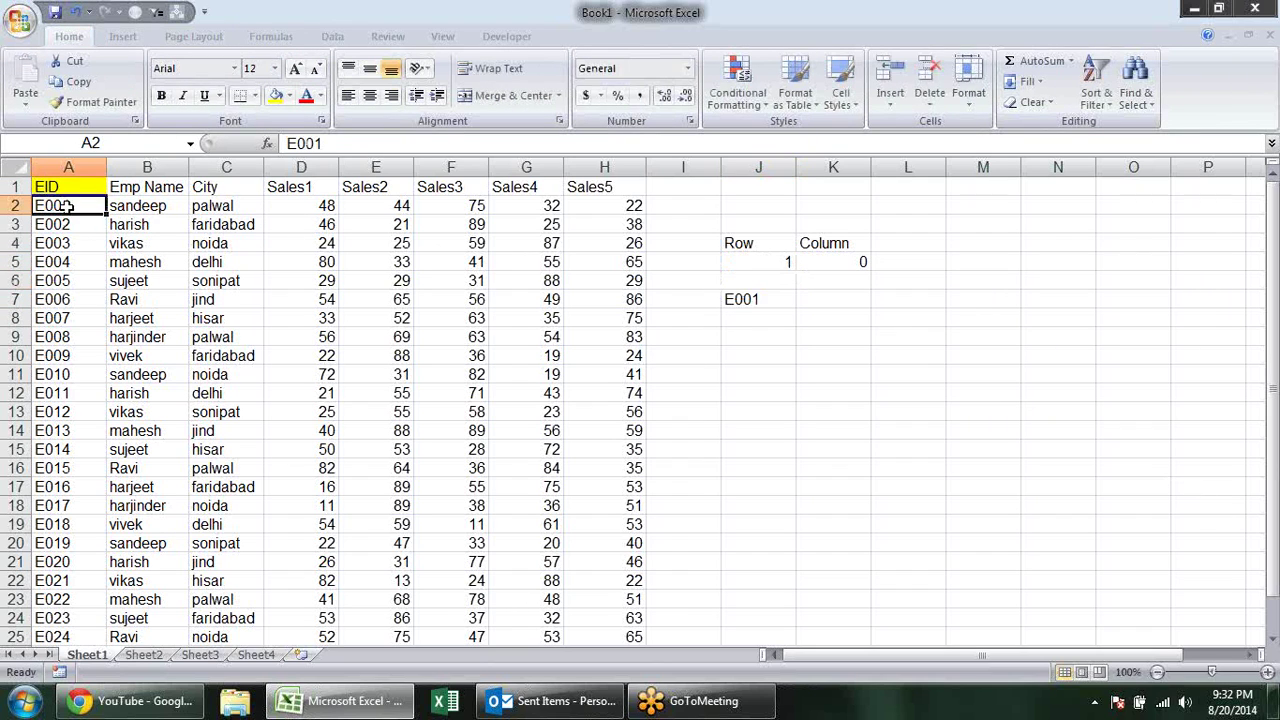
{"action": "left_click", "coordinate": [73, 192]}
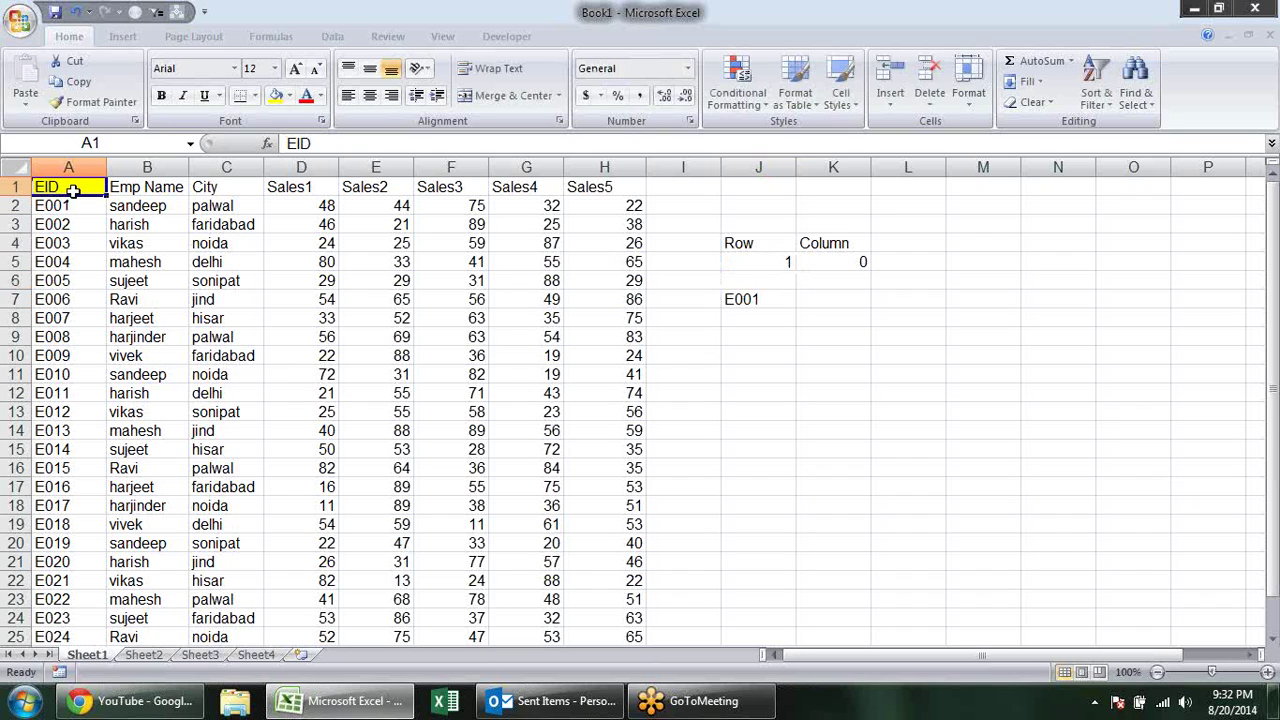
{"action": "key", "text": "Down"}
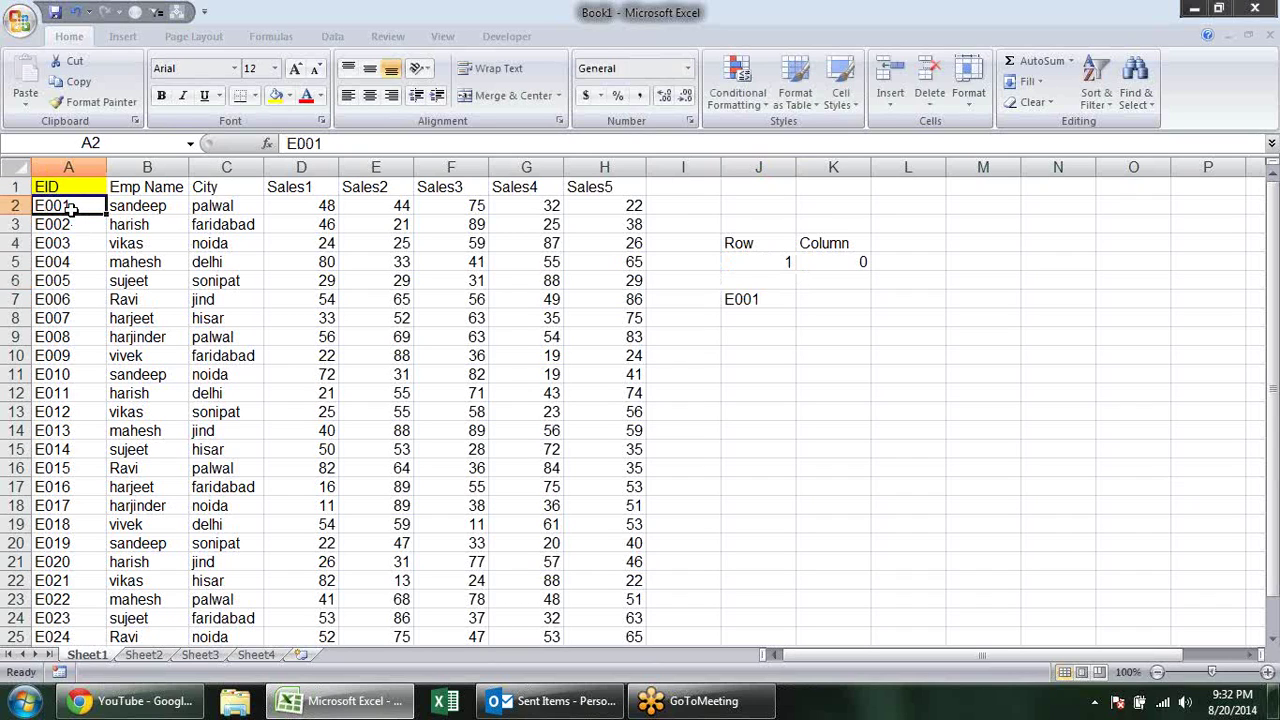
{"action": "key", "text": "Down"}
{"action": "key", "text": "Down"}
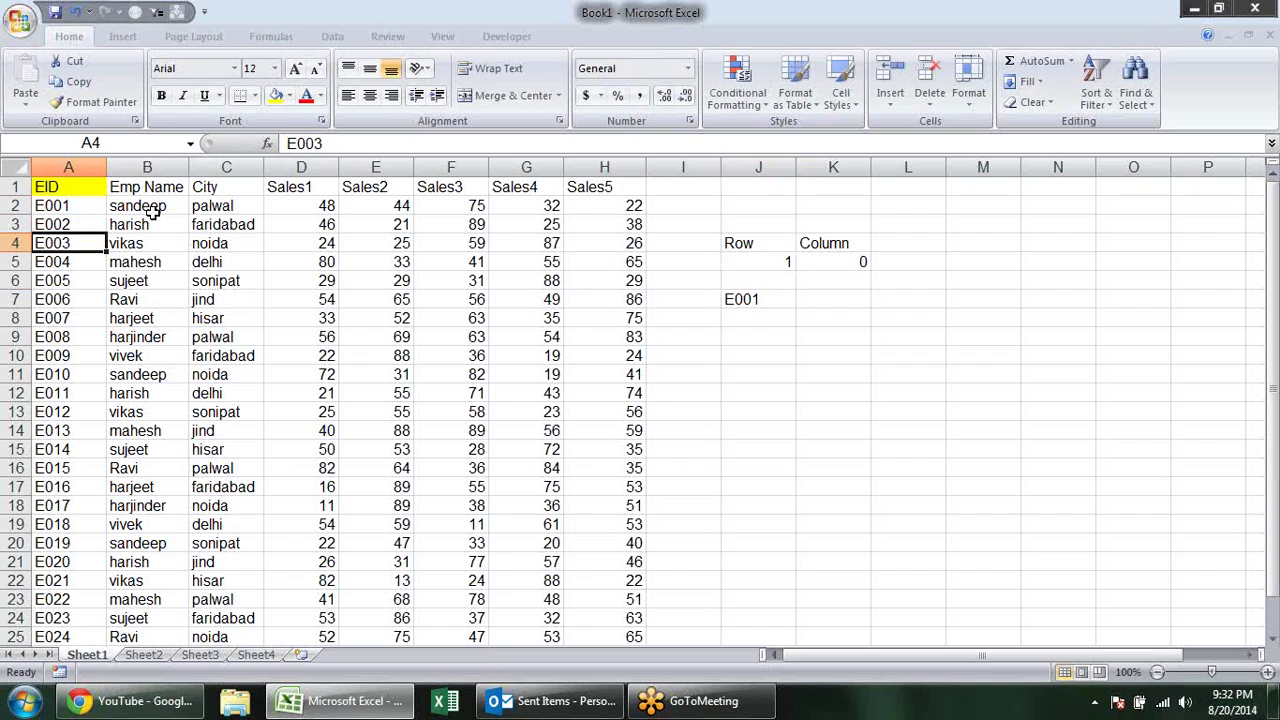
Change J5 to 3 so J7's OFFSET returns E003, then review the EID column.
{"action": "left_click", "coordinate": [745, 259]}
{"action": "type", "text": "3"}
{"action": "key", "text": "Return"}
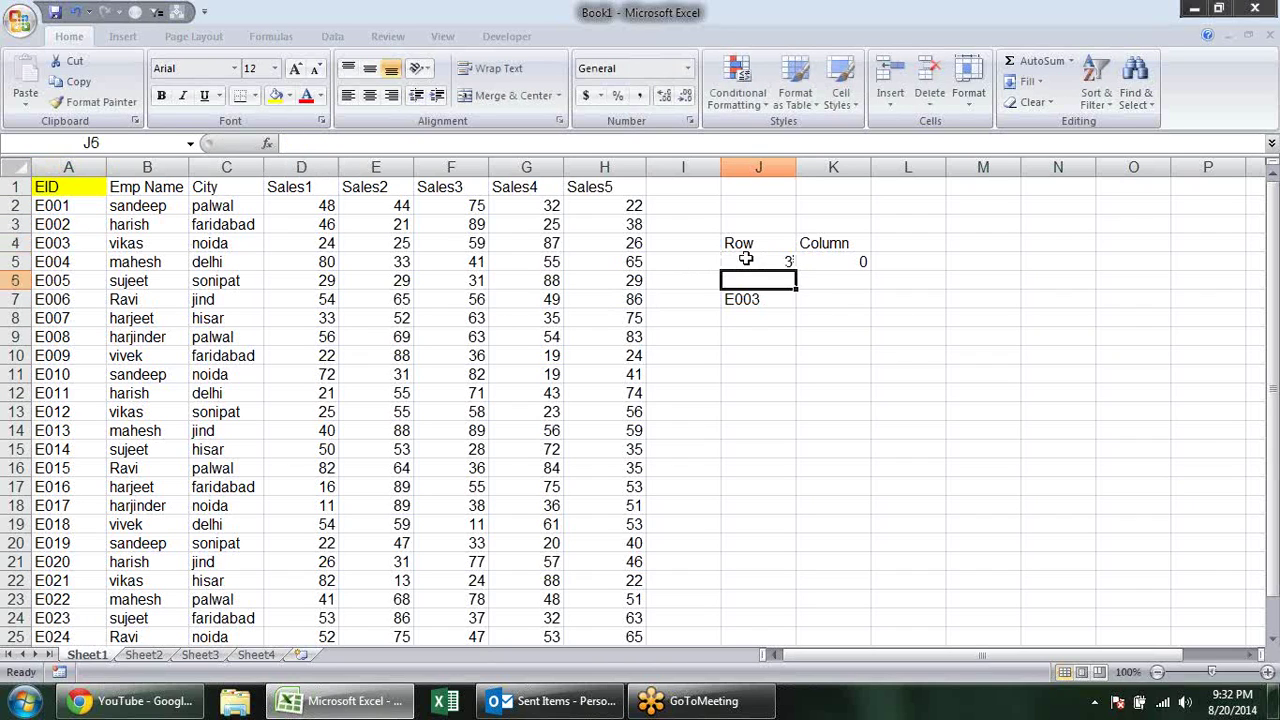
{"action": "left_click", "coordinate": [781, 299]}
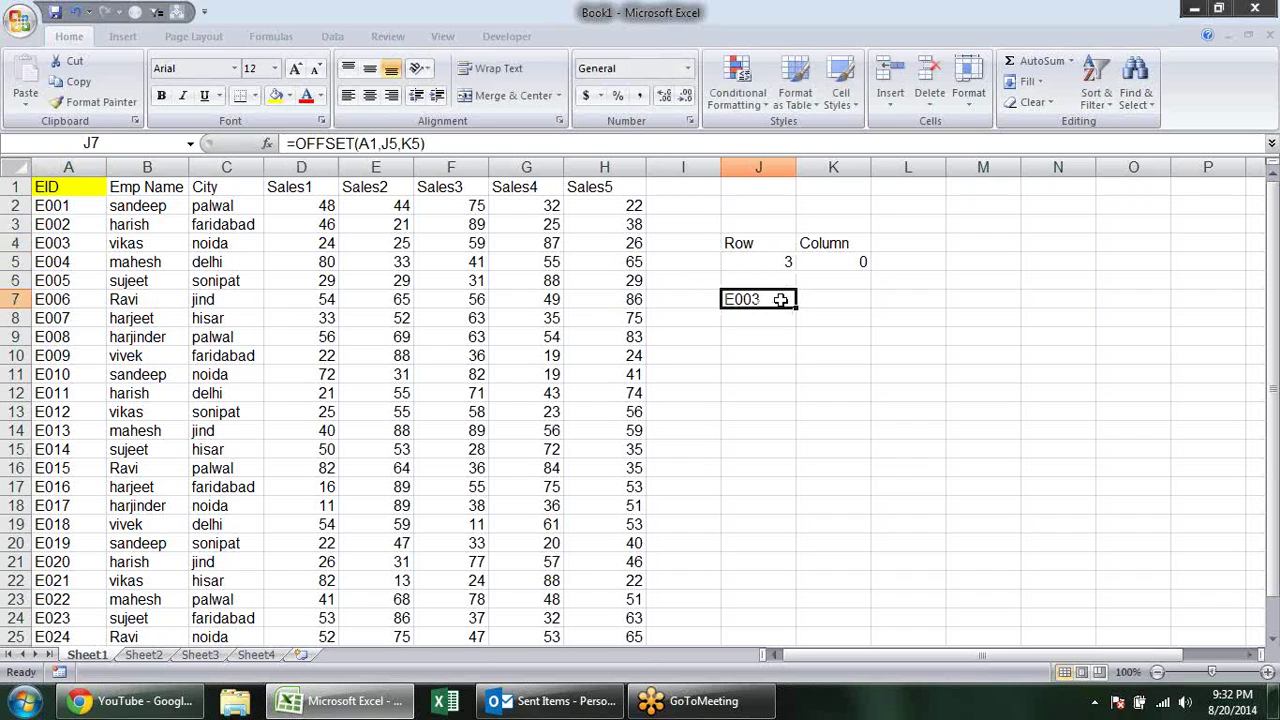
{"action": "left_click", "coordinate": [857, 260]}
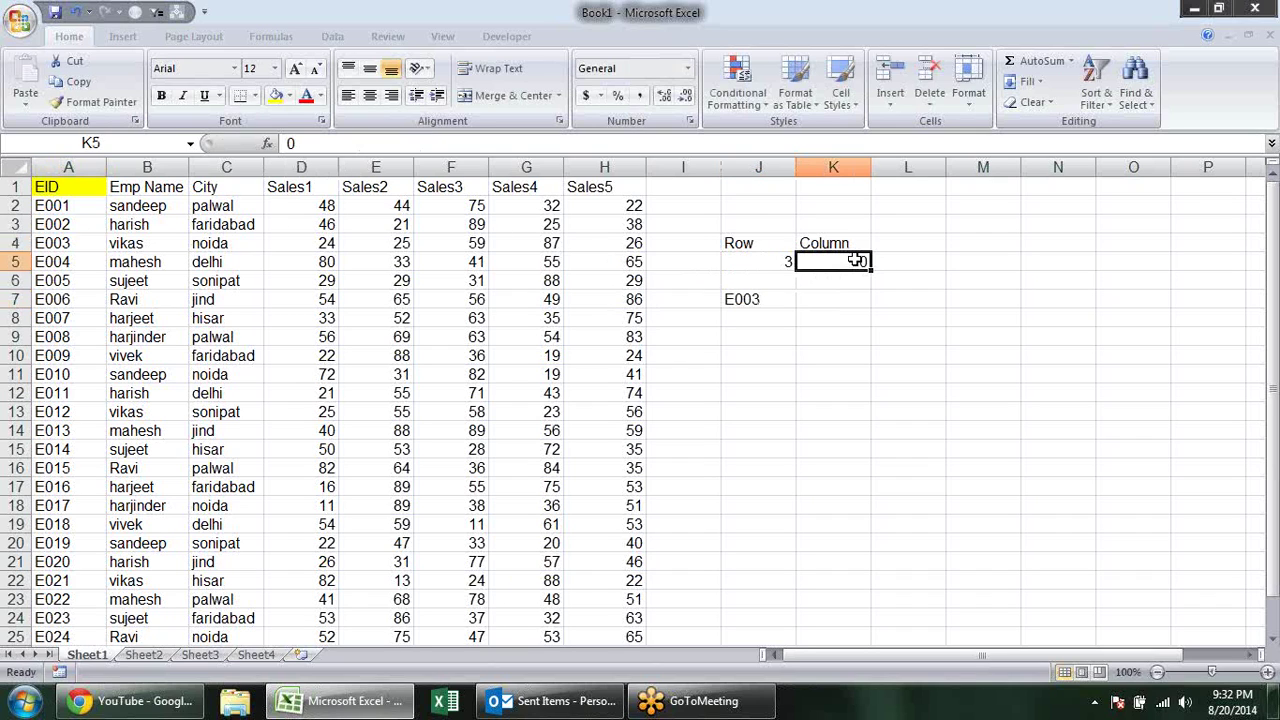
{"action": "left_click", "coordinate": [68, 186]}
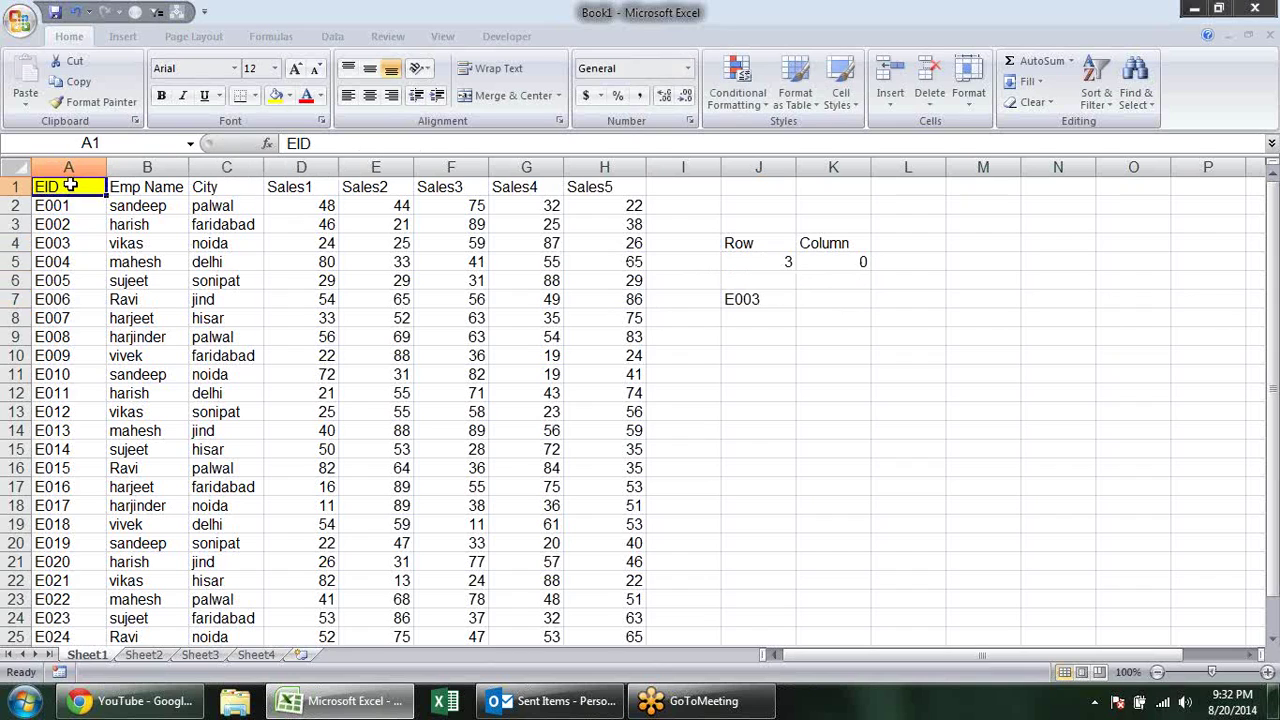
{"action": "key", "text": "ctrl+shift+Down"}
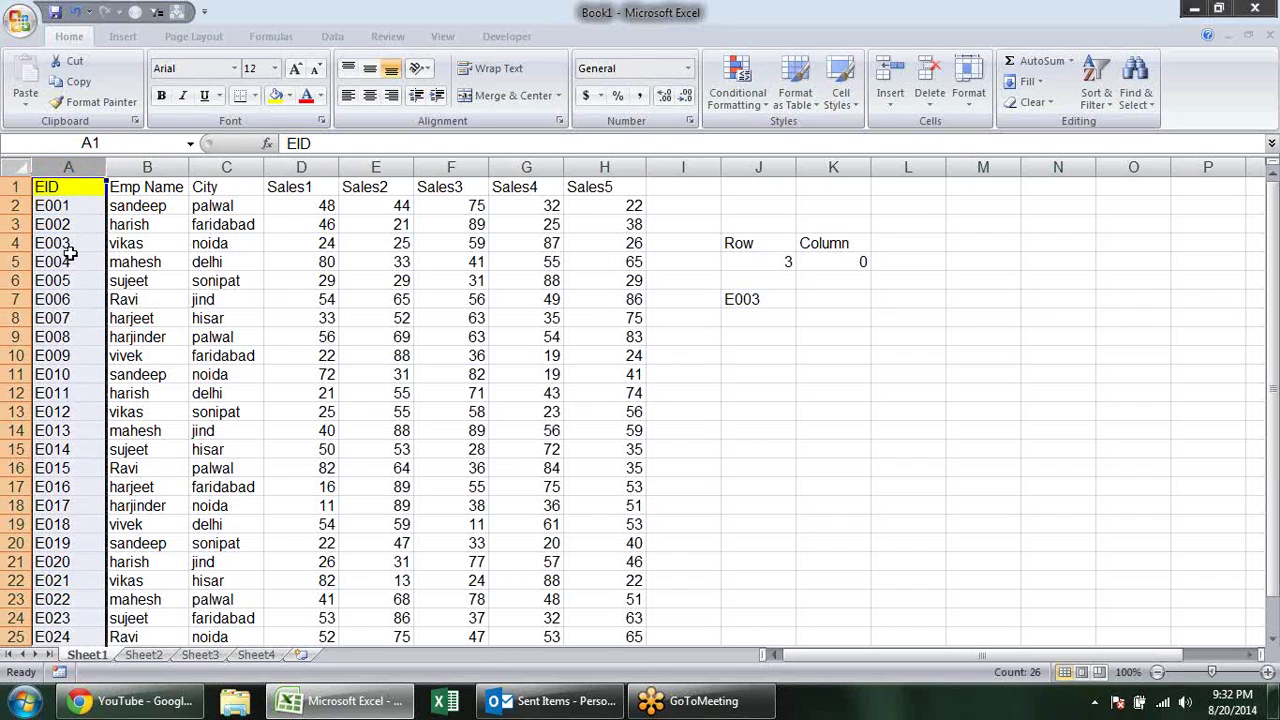
{"action": "left_click", "coordinate": [98, 192]}
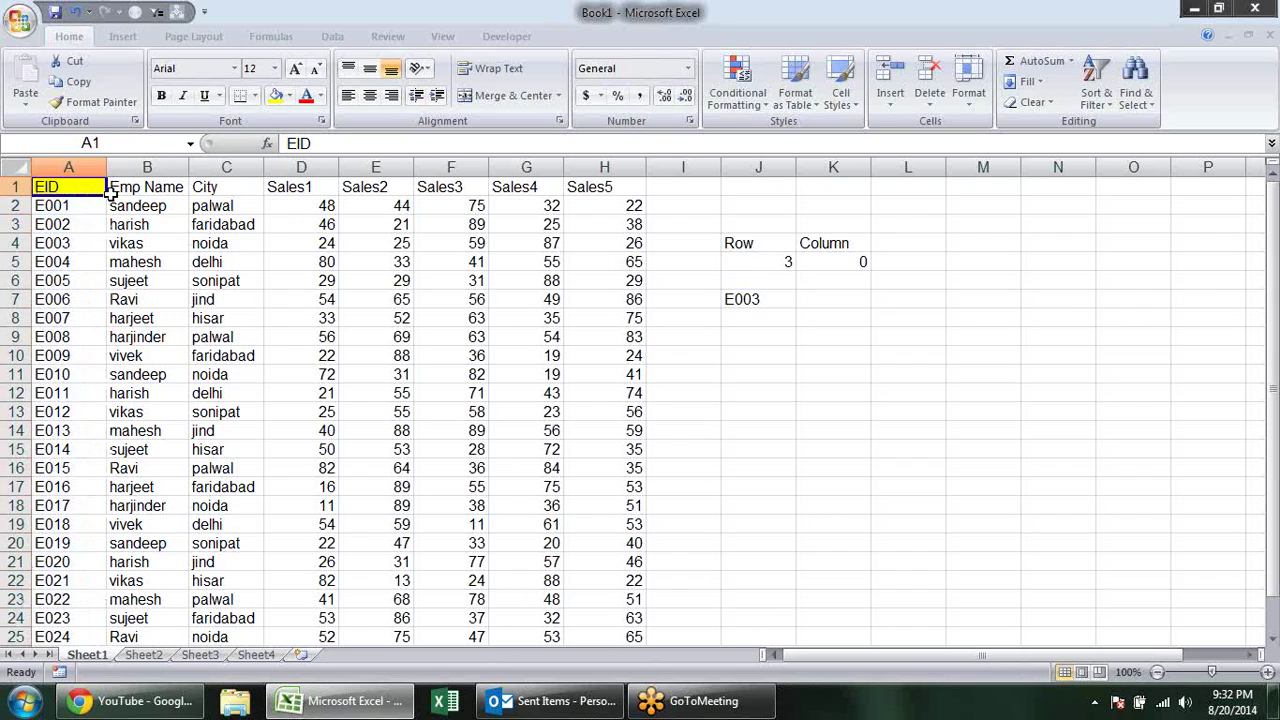
Set the Column input K5 to 1 and trace from A1 across to the name vikas.
{"action": "left_click", "coordinate": [858, 262]}
{"action": "type", "text": "1"}
{"action": "key", "text": "Return"}
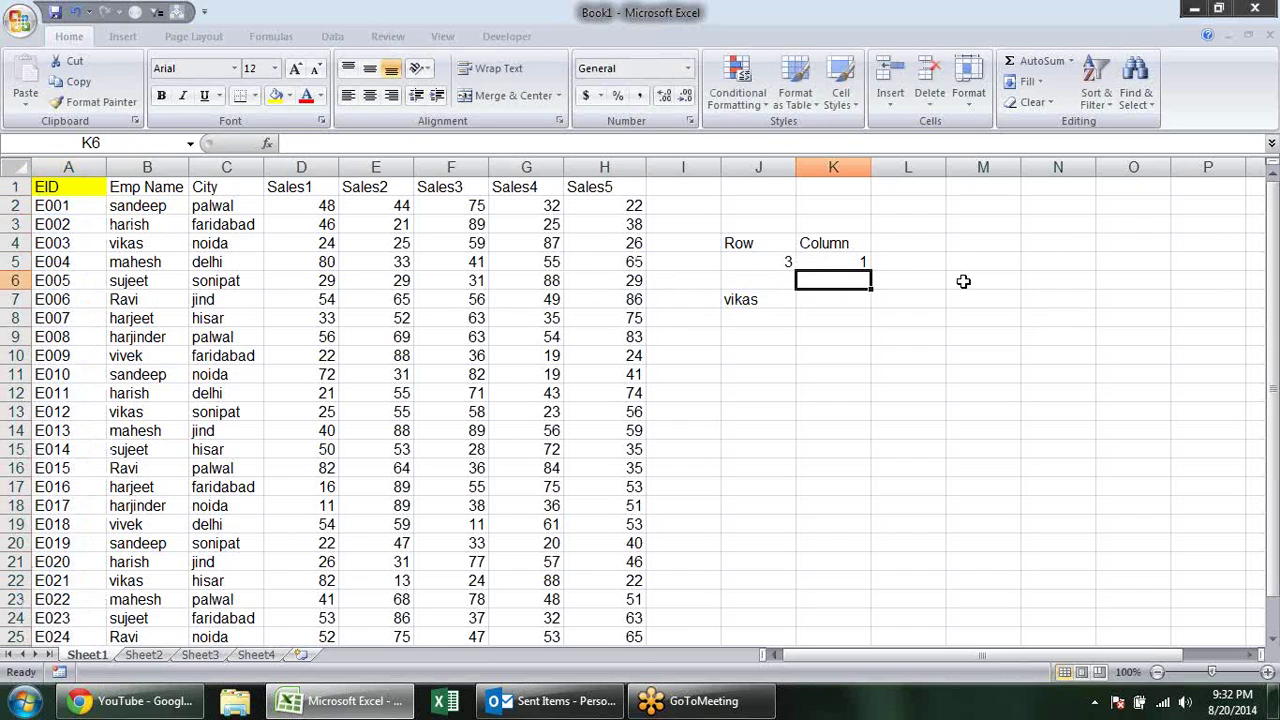
{"action": "left_click", "coordinate": [88, 206]}
{"action": "left_click", "coordinate": [95, 189]}
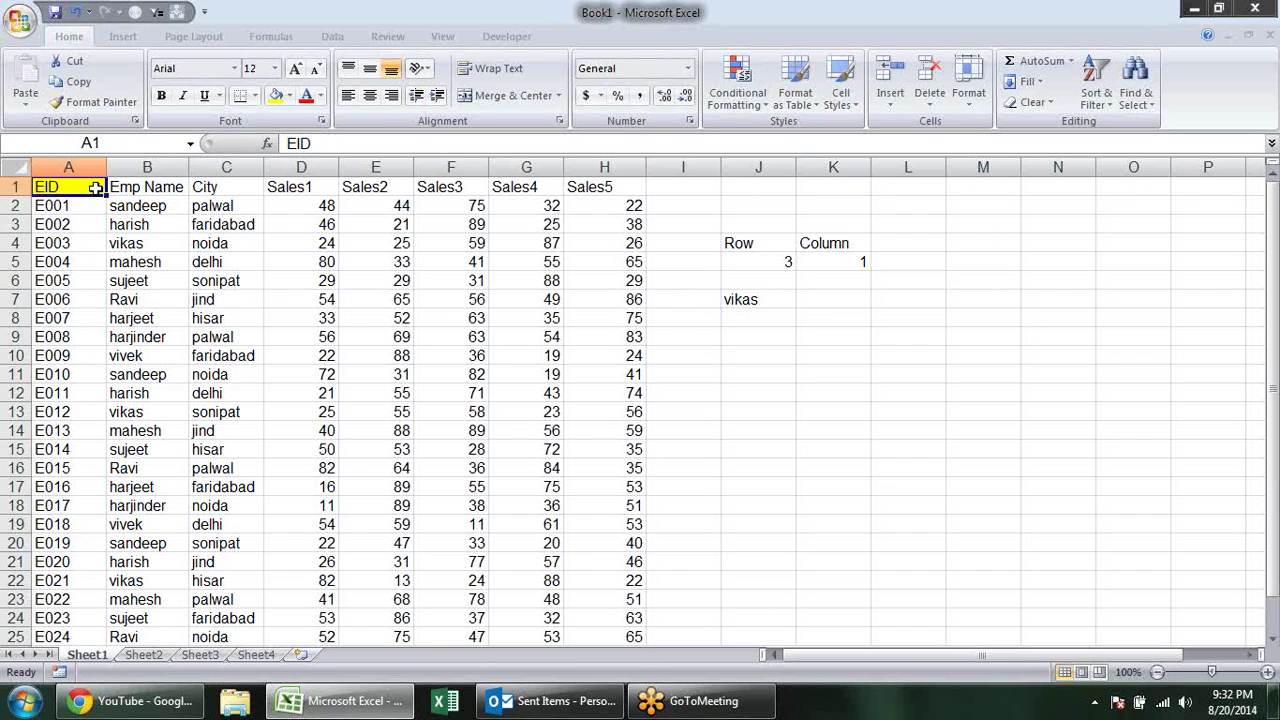
{"action": "key", "text": "Down"}
{"action": "key", "text": "Down"}
{"action": "key", "text": "Down"}
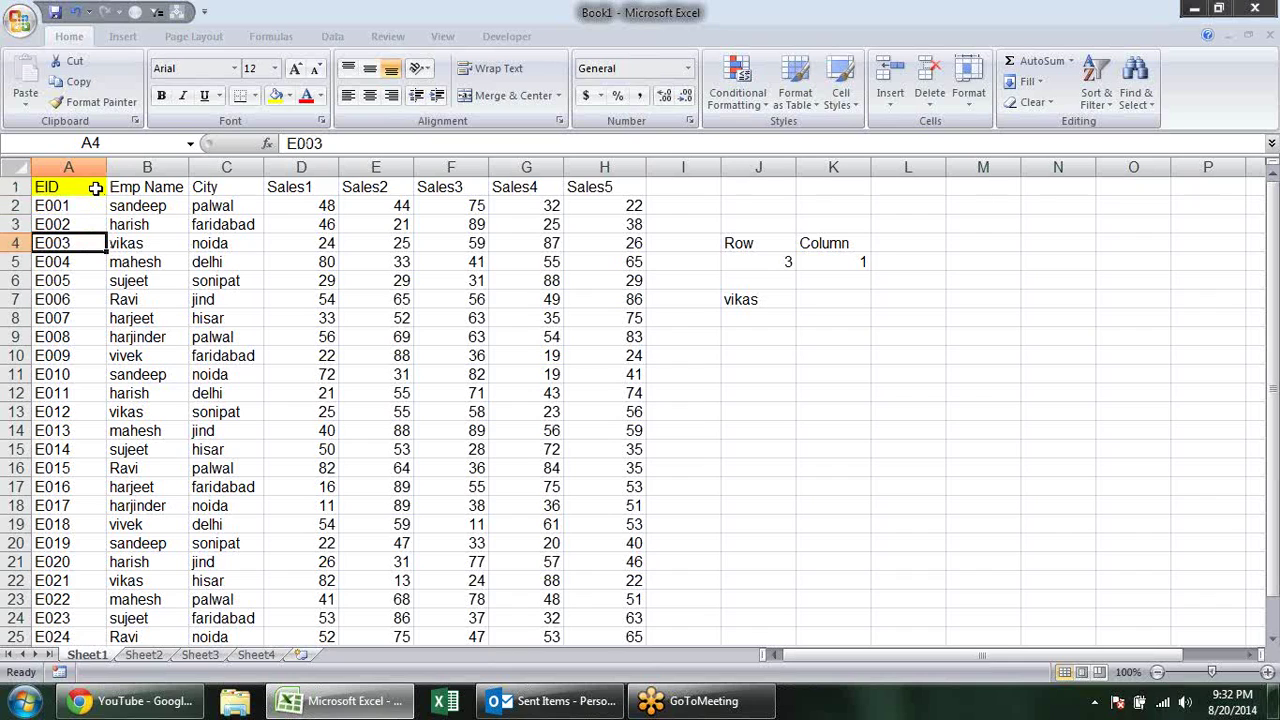
{"action": "key", "text": "Right"}
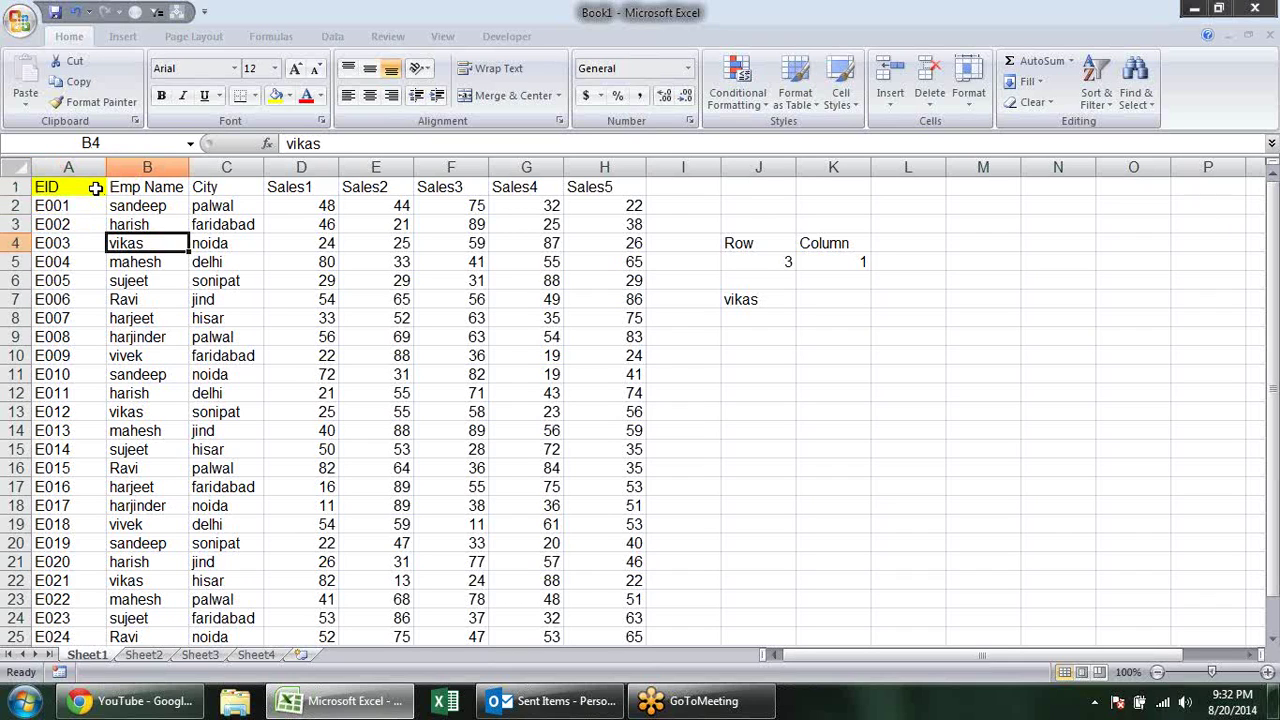
Change K5 to 2 so J7 returns noida, E003's city, and recheck J5 and K5.
{"action": "left_click", "coordinate": [861, 265]}
{"action": "type", "text": "2"}
{"action": "key", "text": "Return"}
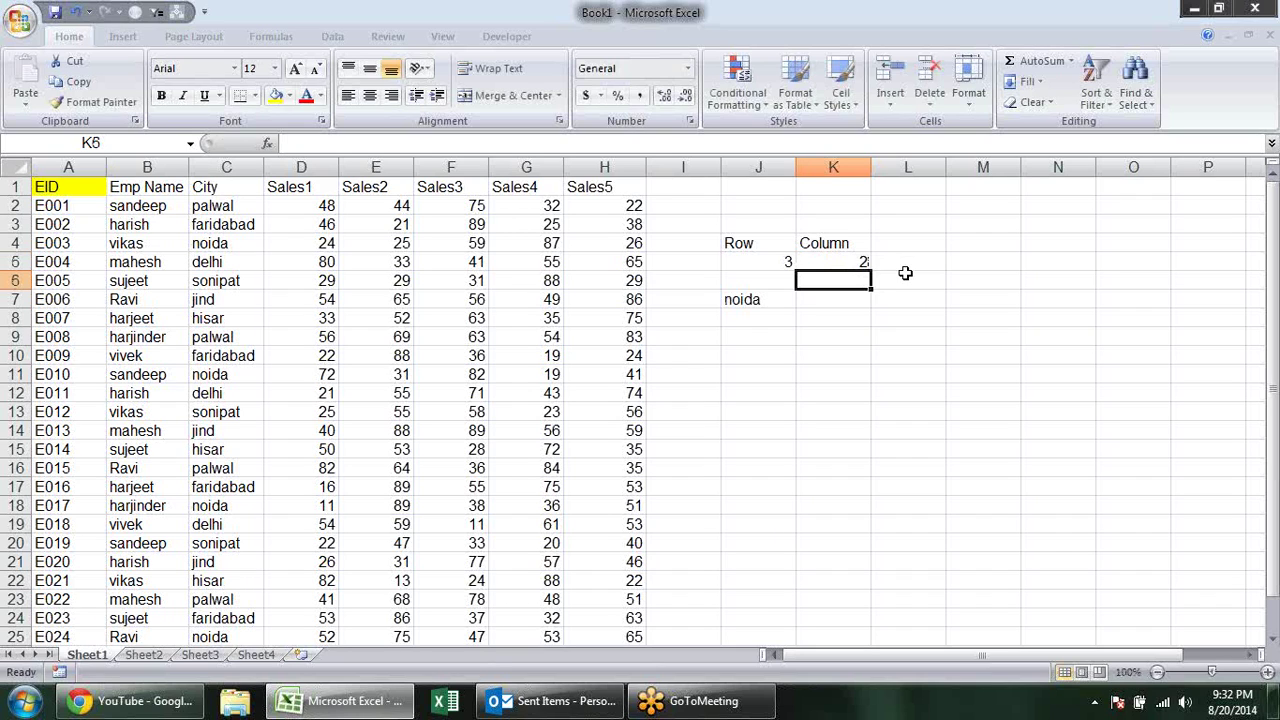
{"action": "left_click", "coordinate": [758, 262]}
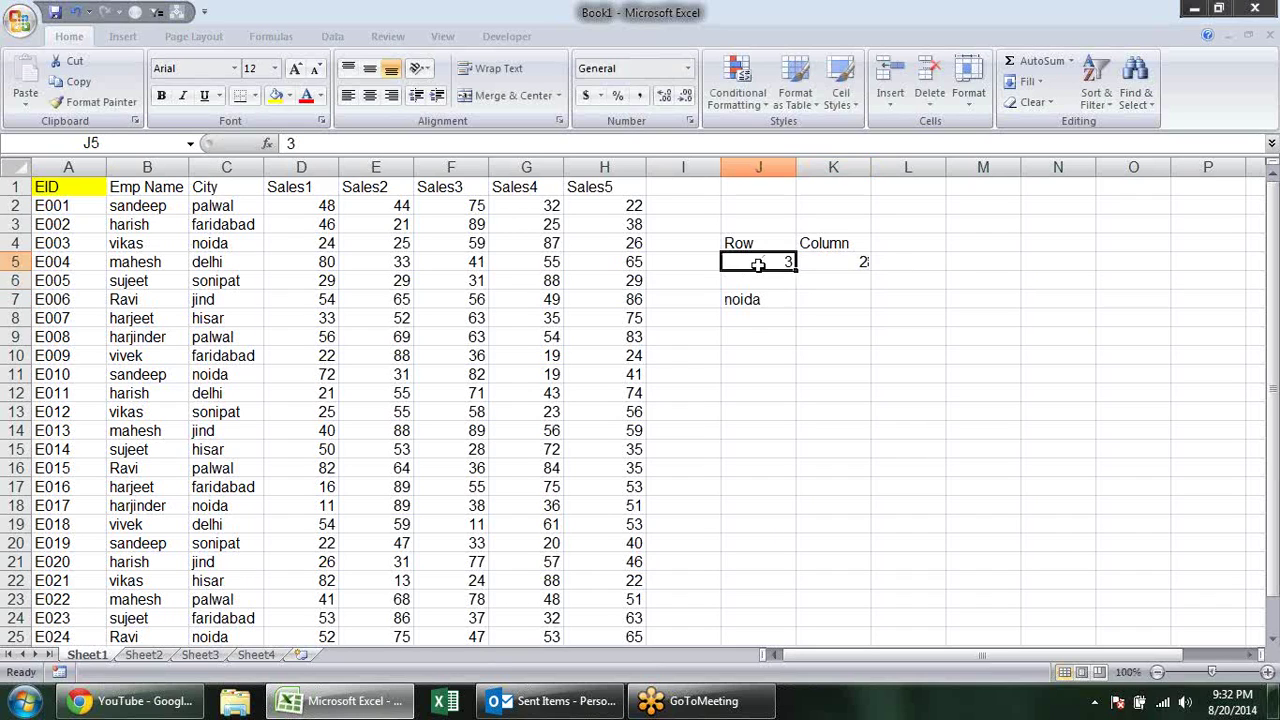
{"action": "left_click", "coordinate": [845, 258]}
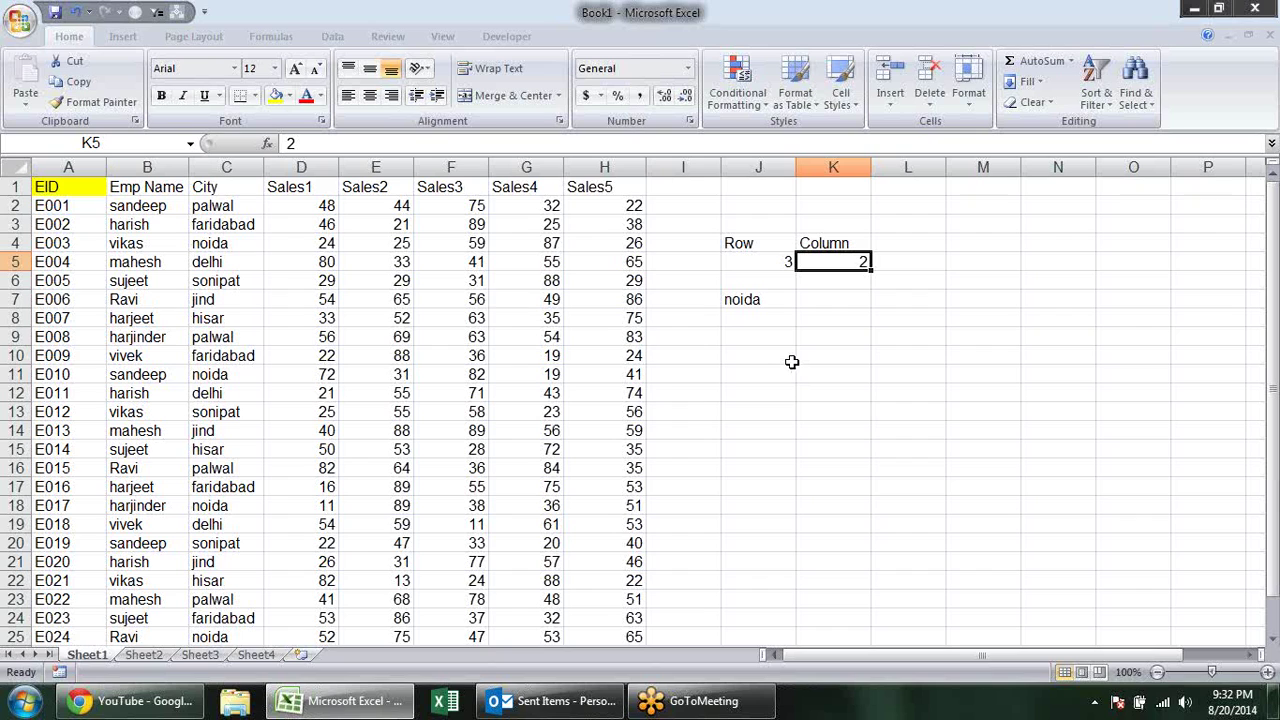
Extend J7's formula to =OFFSET(A1,J5,K5,2,3), giving height 2 and width 3.
{"action": "double_click", "coordinate": [770, 299]}
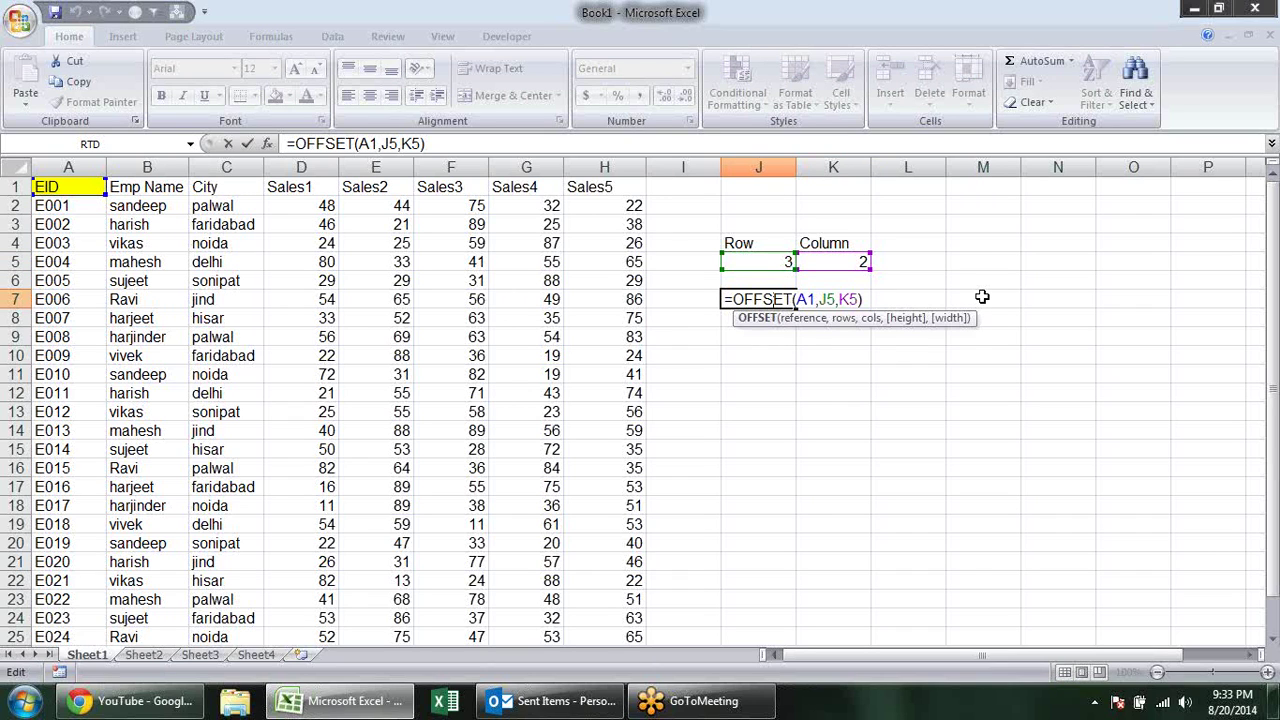
{"action": "left_click", "coordinate": [858, 298]}
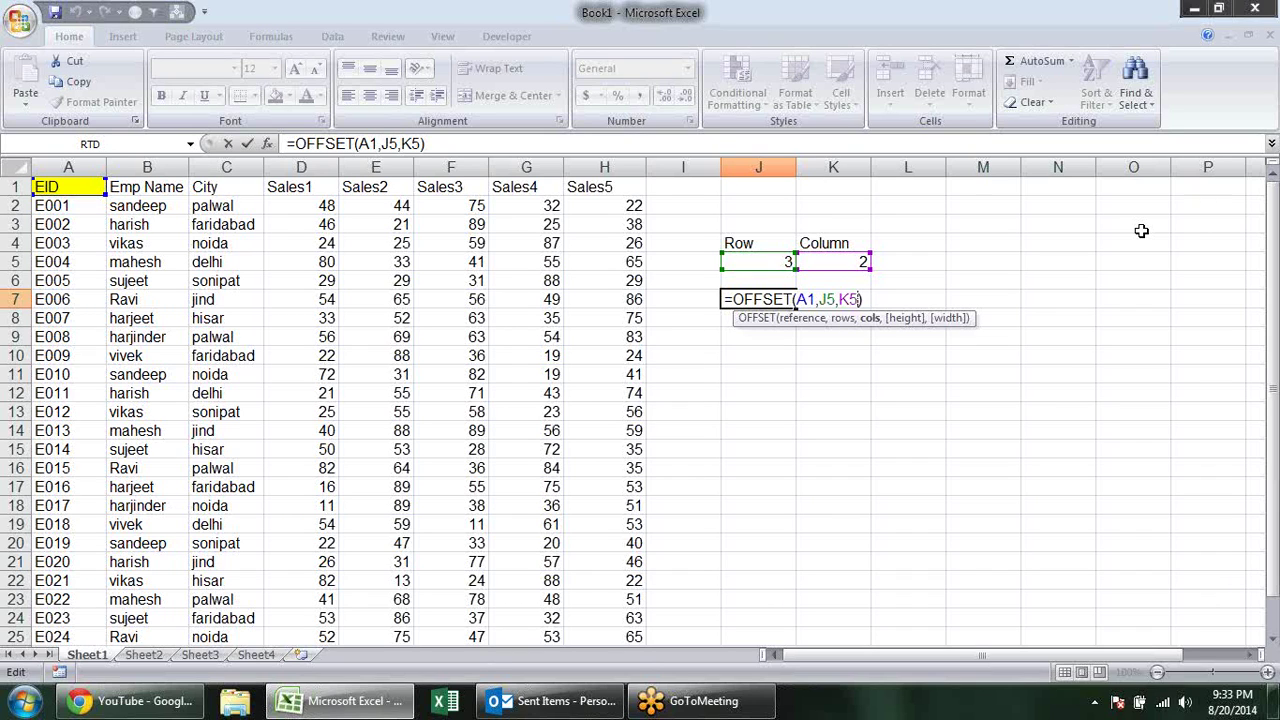
{"action": "type", "text": ","}
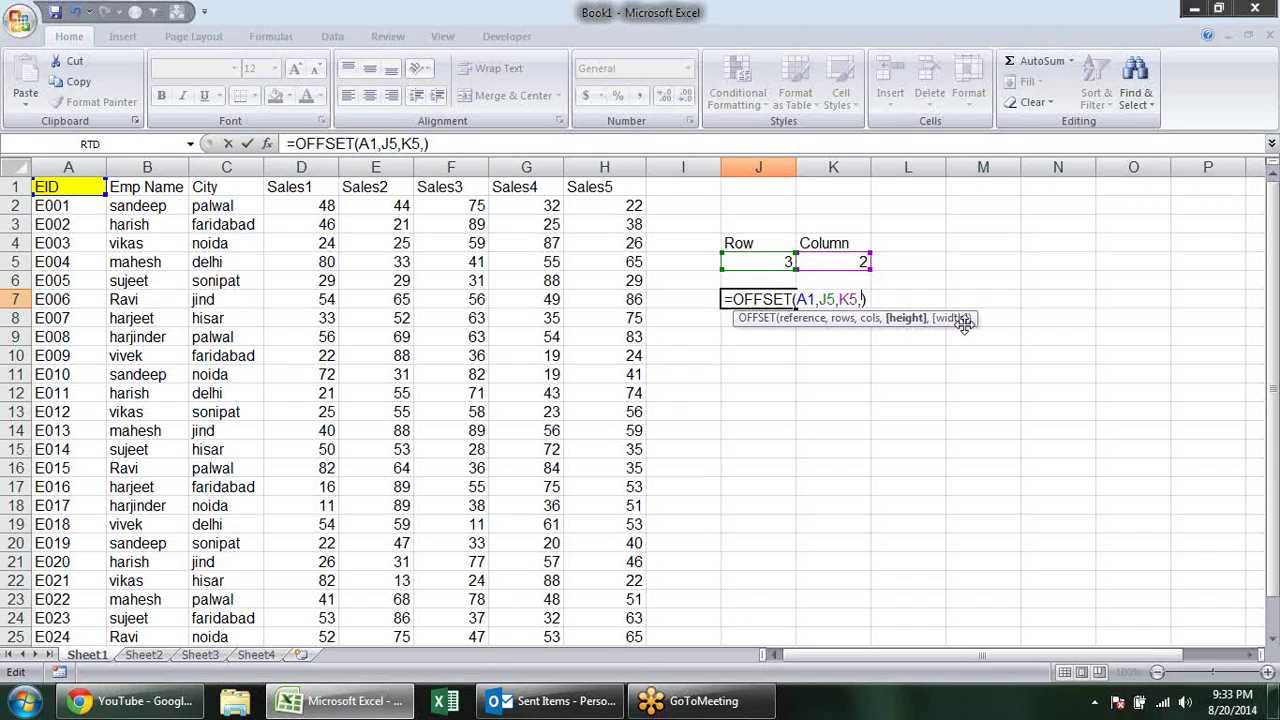
{"action": "type", "text": "2"}
{"action": "type", "text": ",3"}
{"action": "key", "text": "Return"}
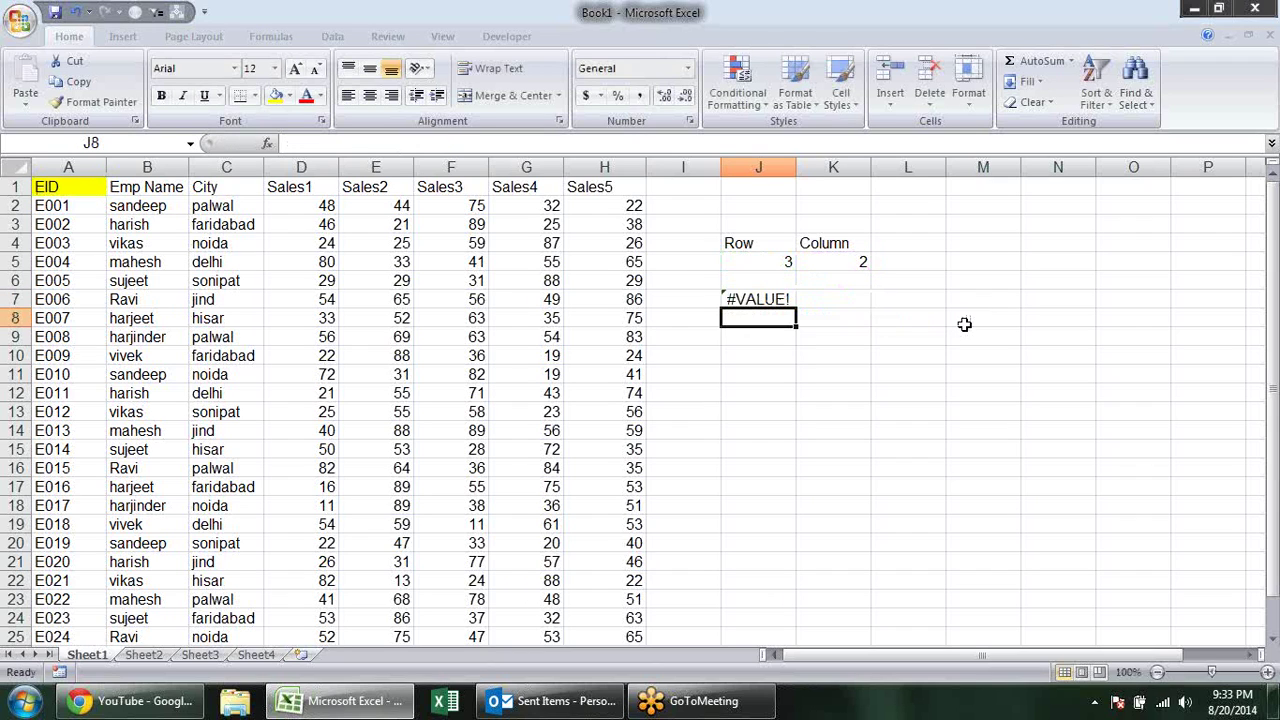
Trace the offset from A1 using the Row value in J5 and Column value in K5.
{"action": "left_click", "coordinate": [789, 262]}
{"action": "left_click", "coordinate": [821, 260]}
{"action": "left_click", "coordinate": [789, 261]}
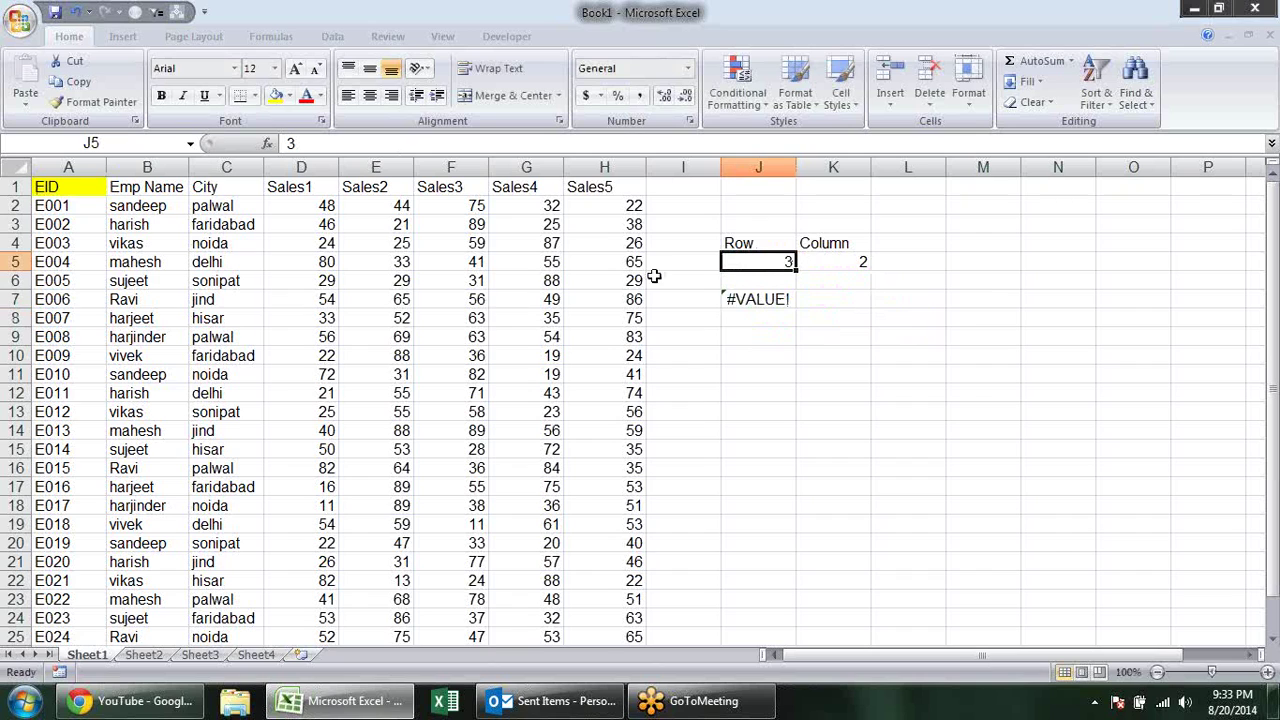
{"action": "left_click", "coordinate": [84, 190]}
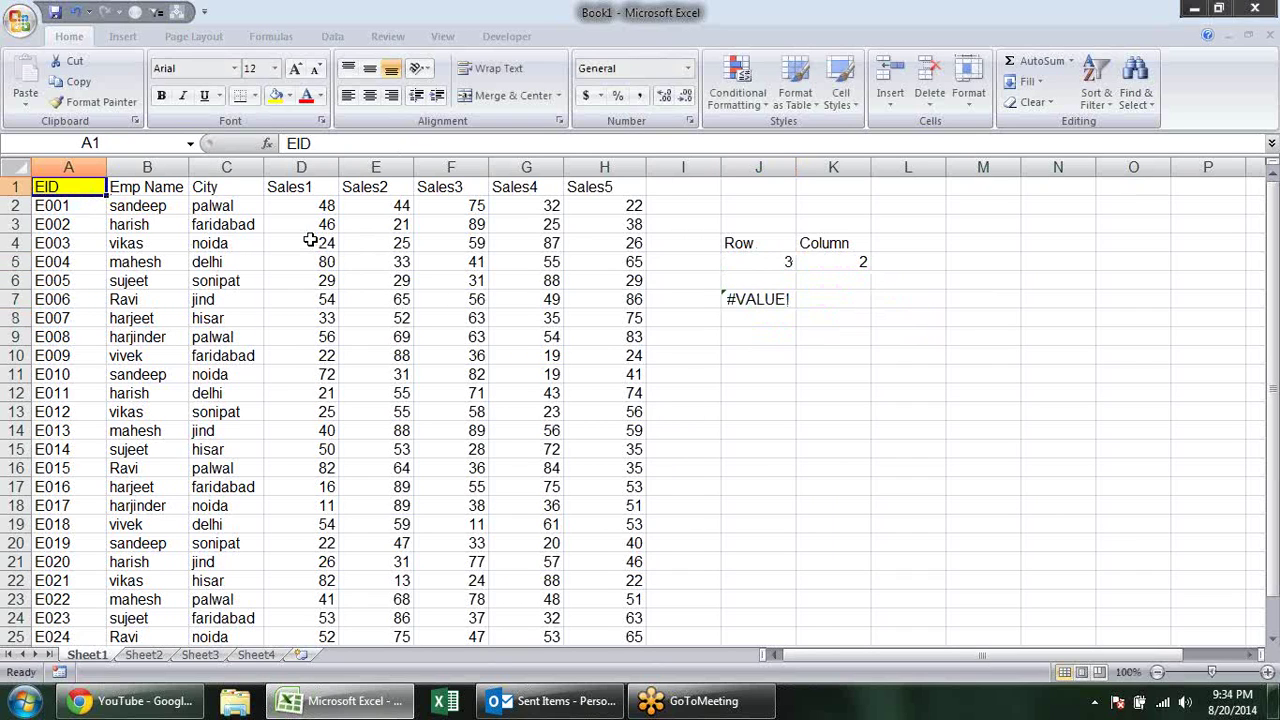
{"action": "key", "text": "Right"}
{"action": "key", "text": "Right"}
{"action": "key", "text": "Down"}
{"action": "key", "text": "Down"}
{"action": "key", "text": "Down"}
{"action": "key", "text": "Left"}
{"action": "key", "text": "Left"}
{"action": "key", "text": "Up"}
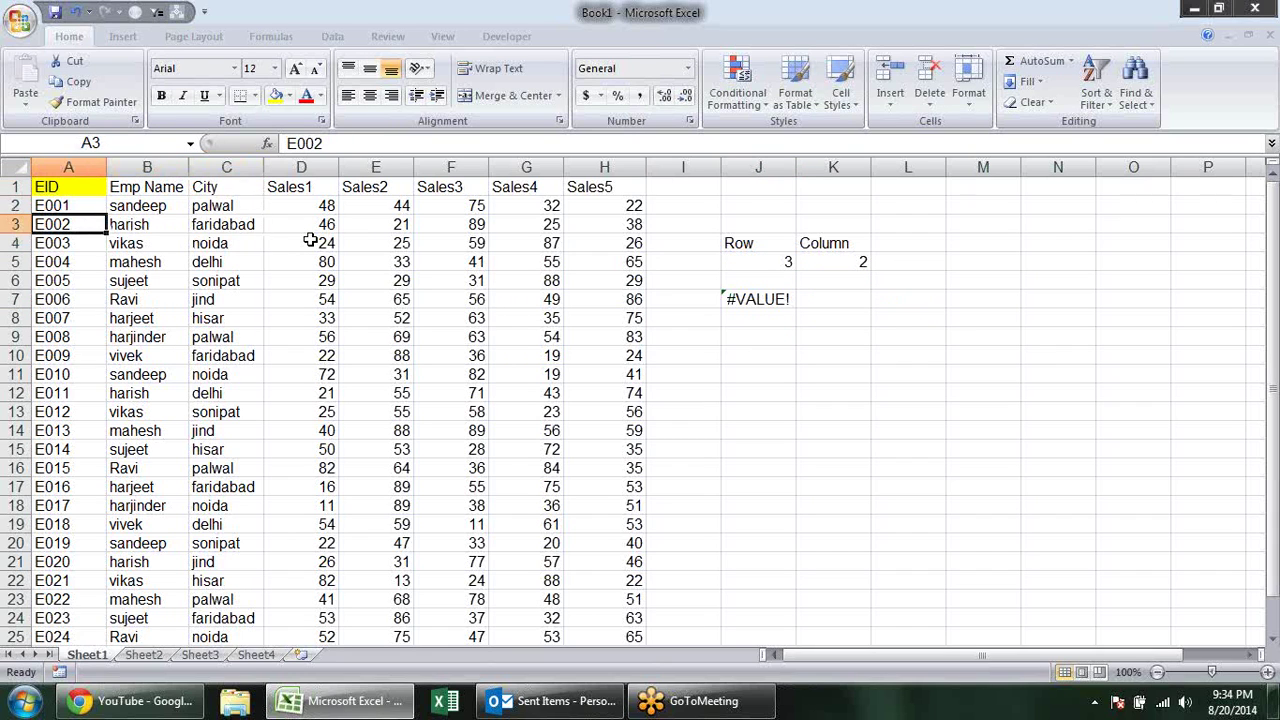
{"action": "key", "text": "Up"}
{"action": "key", "text": "Up"}
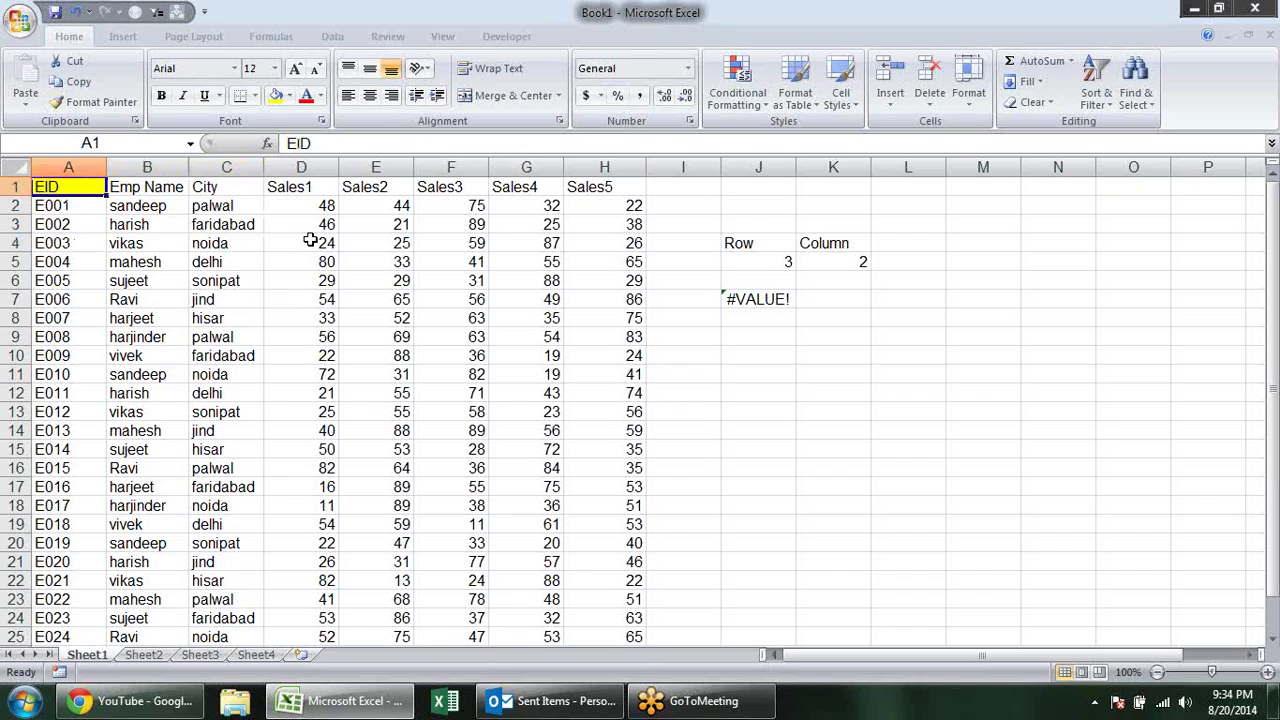
{"action": "key", "text": "Down"}
{"action": "key", "text": "Down"}
{"action": "key", "text": "Down"}
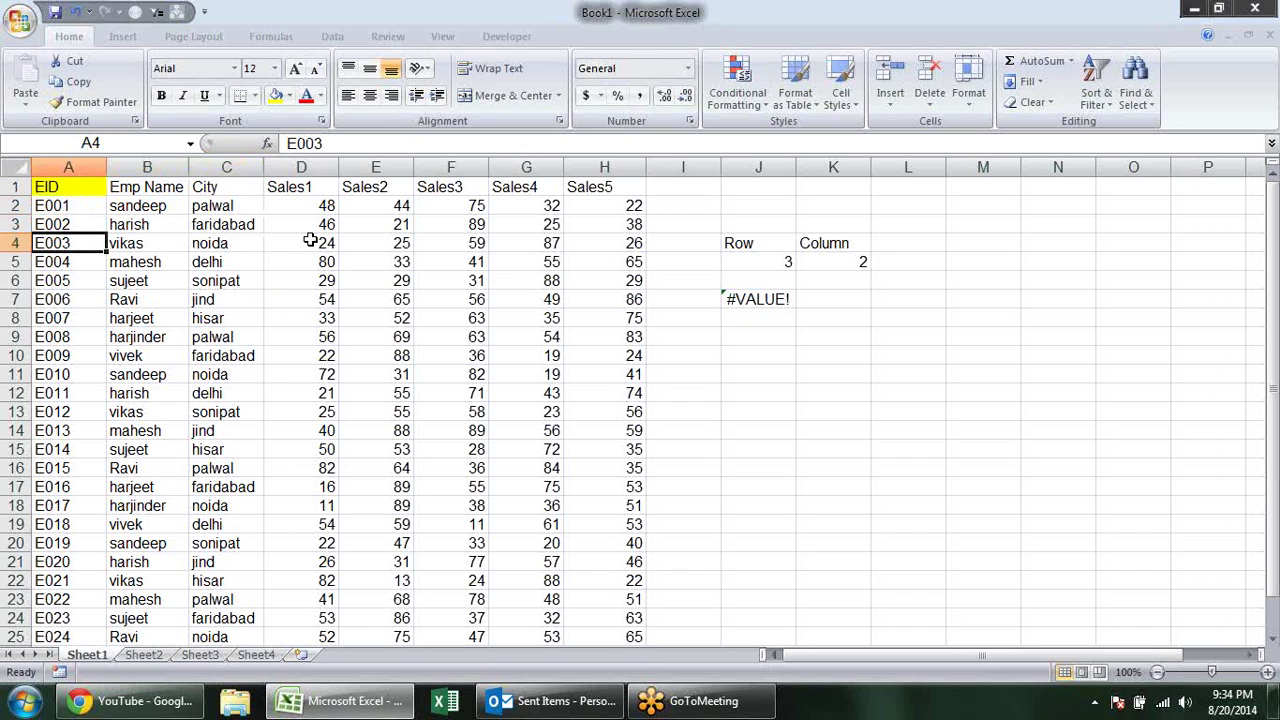
{"action": "key", "text": "Right"}
{"action": "key", "text": "Right"}
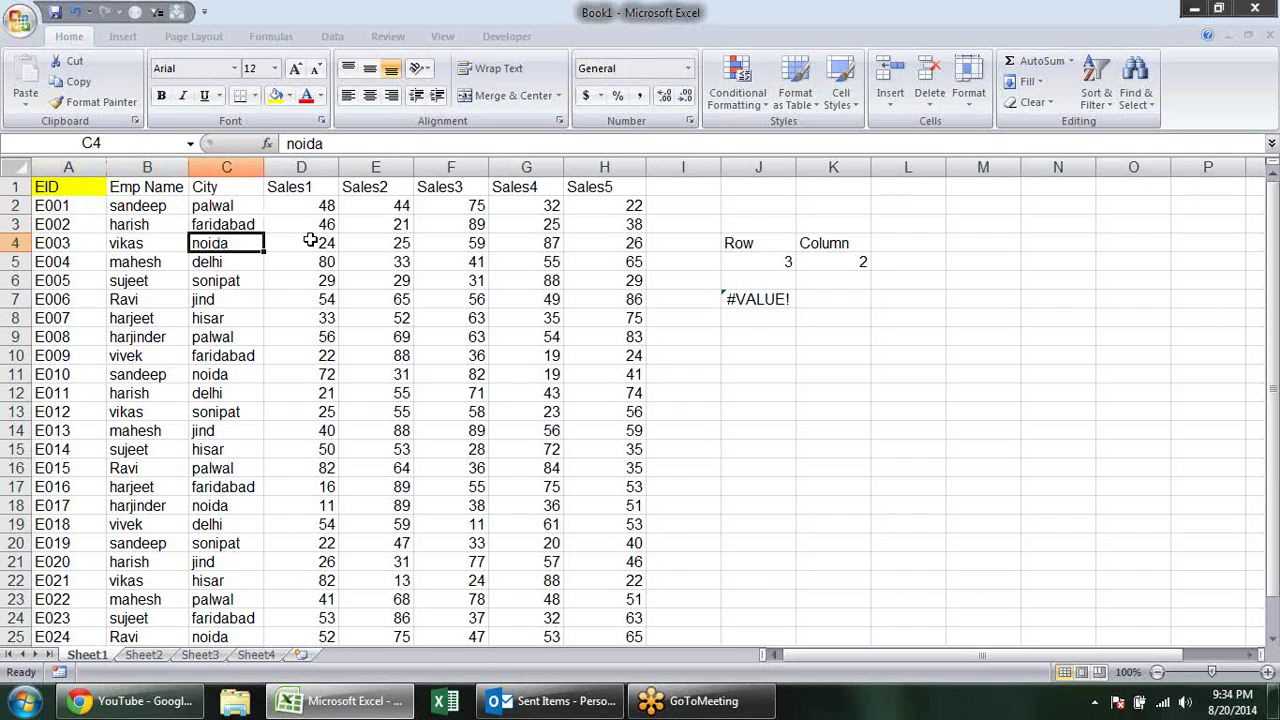
{"action": "key", "text": "Right"}
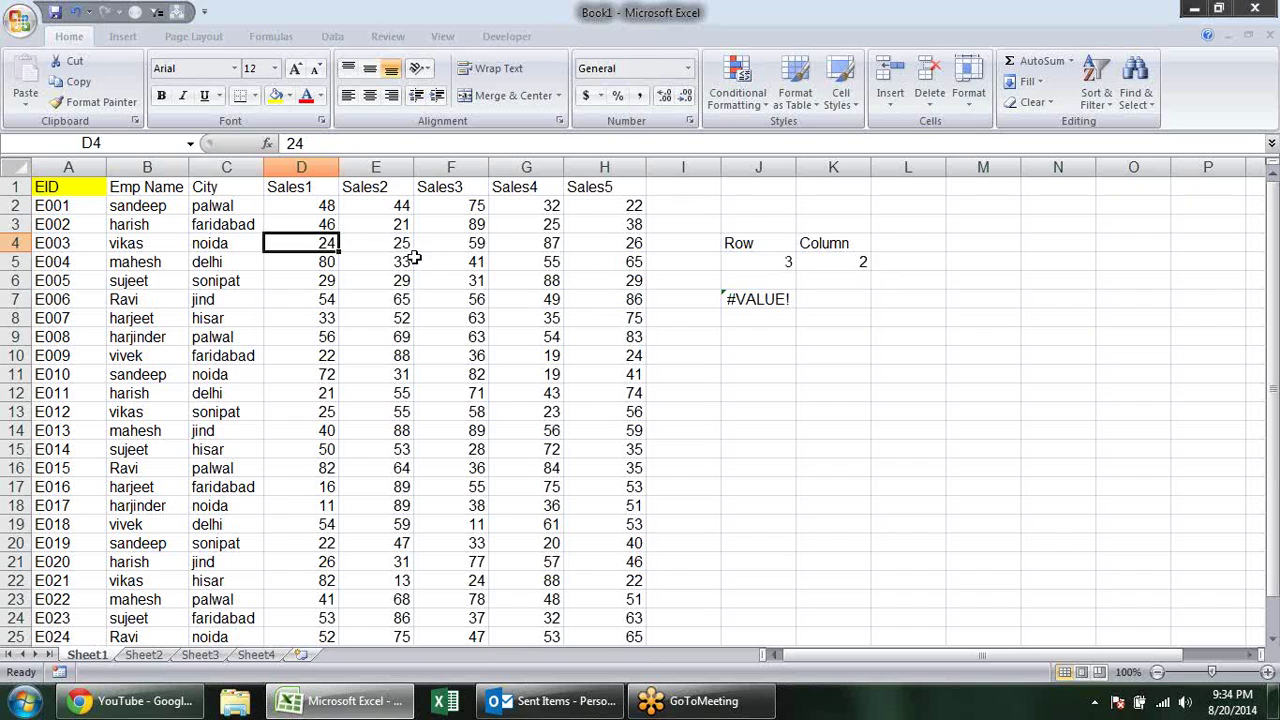
Fill the sales block D4:F5 yellow.
{"action": "mouse_move", "coordinate": [322, 241]}
{"action": "left_mouse_down"}
{"action": "mouse_move", "coordinate": [355, 270]}
{"action": "mouse_move", "coordinate": [476, 264]}
{"action": "left_mouse_up"}
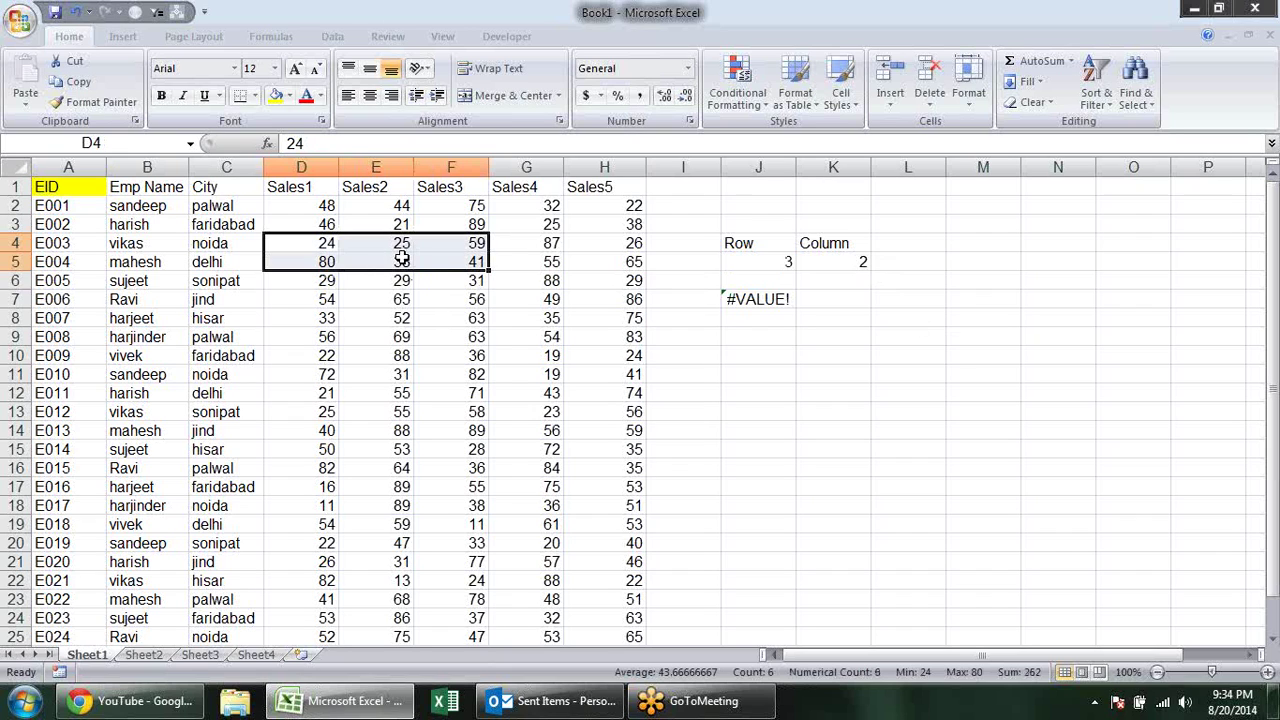
{"action": "left_click", "coordinate": [277, 95]}
{"action": "left_click", "coordinate": [832, 299]}
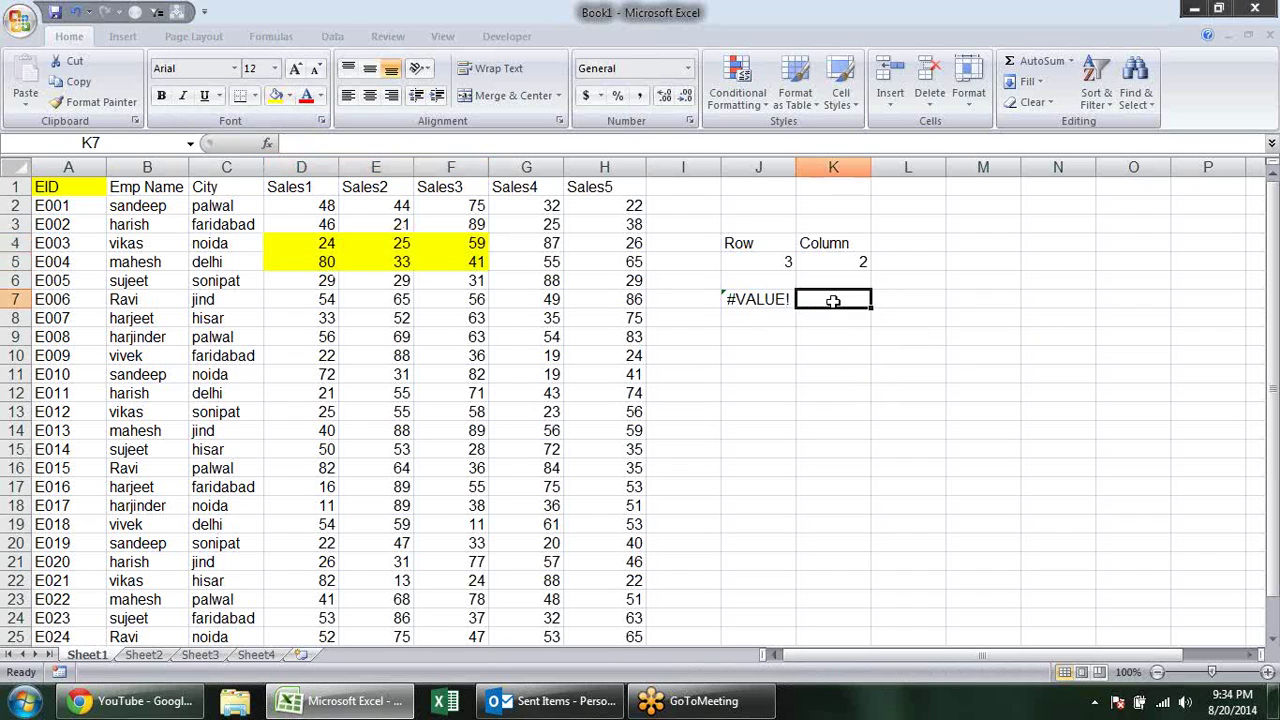
Set the Column value in K5 to 3.
{"action": "double_click", "coordinate": [773, 299]}
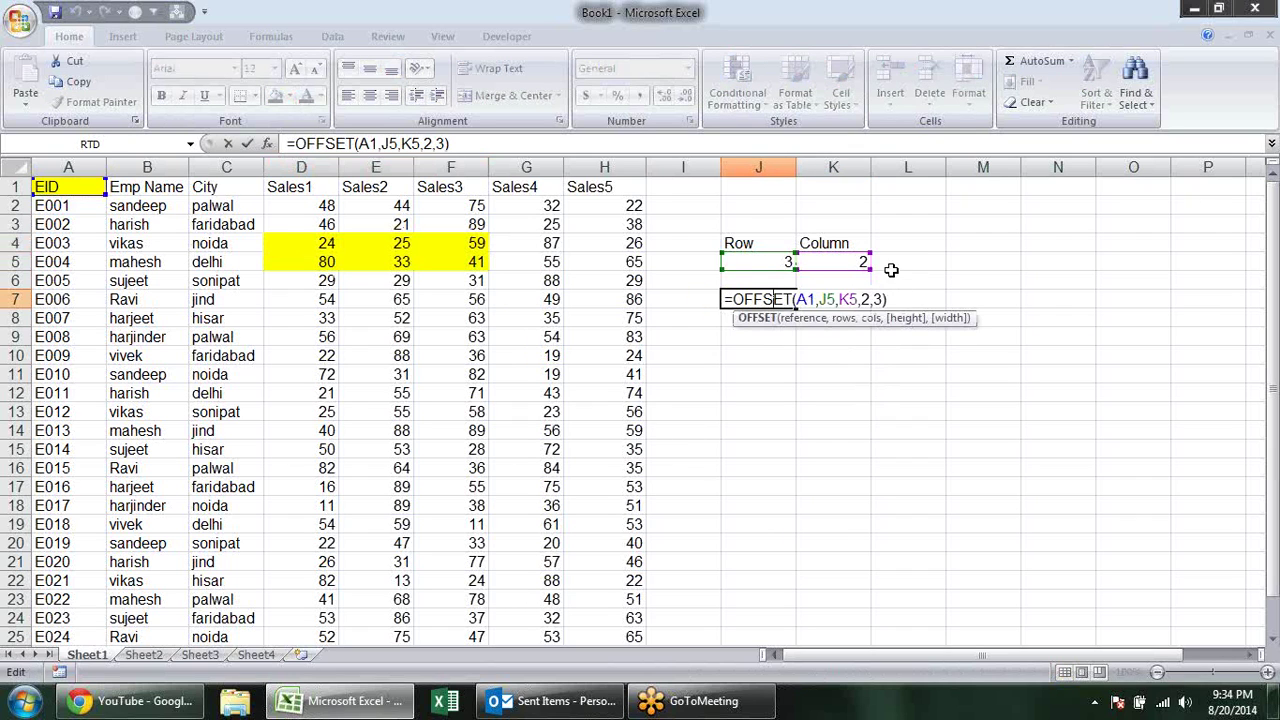
{"action": "key", "text": "Escape"}
{"action": "left_click", "coordinate": [930, 268]}
{"action": "left_click", "coordinate": [850, 261]}
{"action": "type", "text": "3"}
{"action": "key", "text": "Return"}
Wrap J7's formula as =SUM(OFFSET(A1,J5,K5,2,3)) so it returns 262.
{"action": "double_click", "coordinate": [763, 299]}
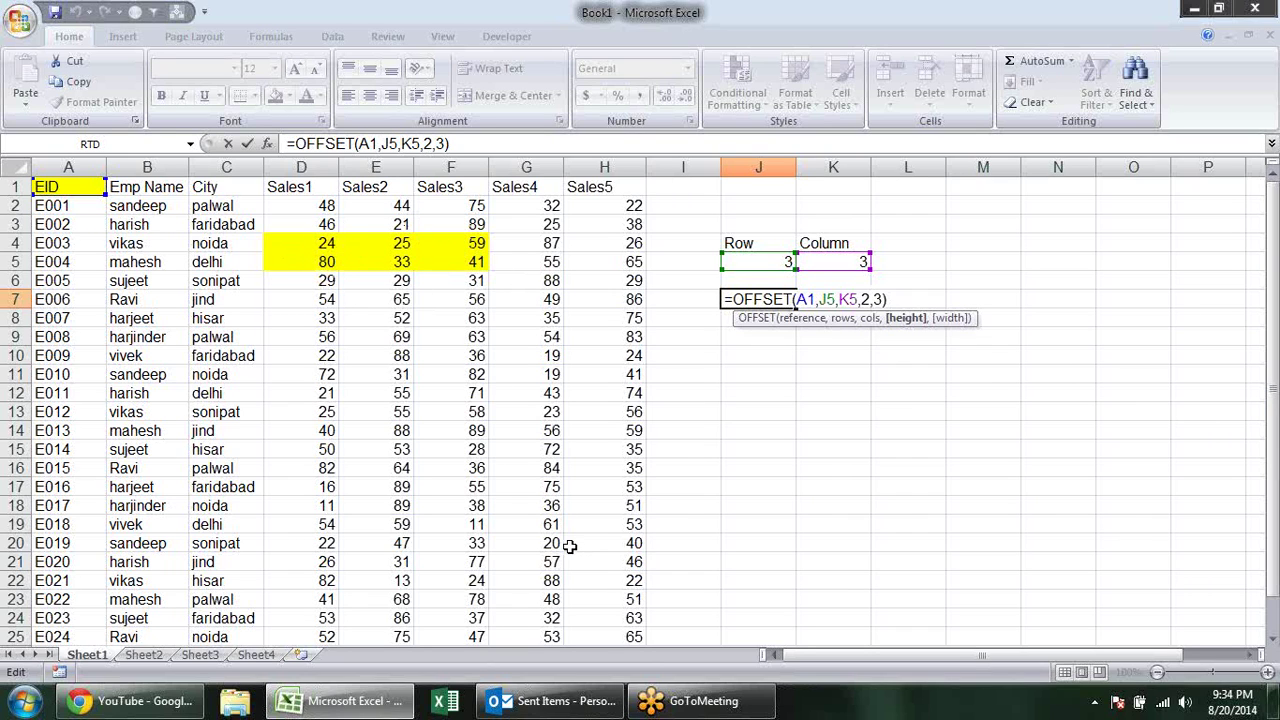
{"action": "key", "text": "Return"}
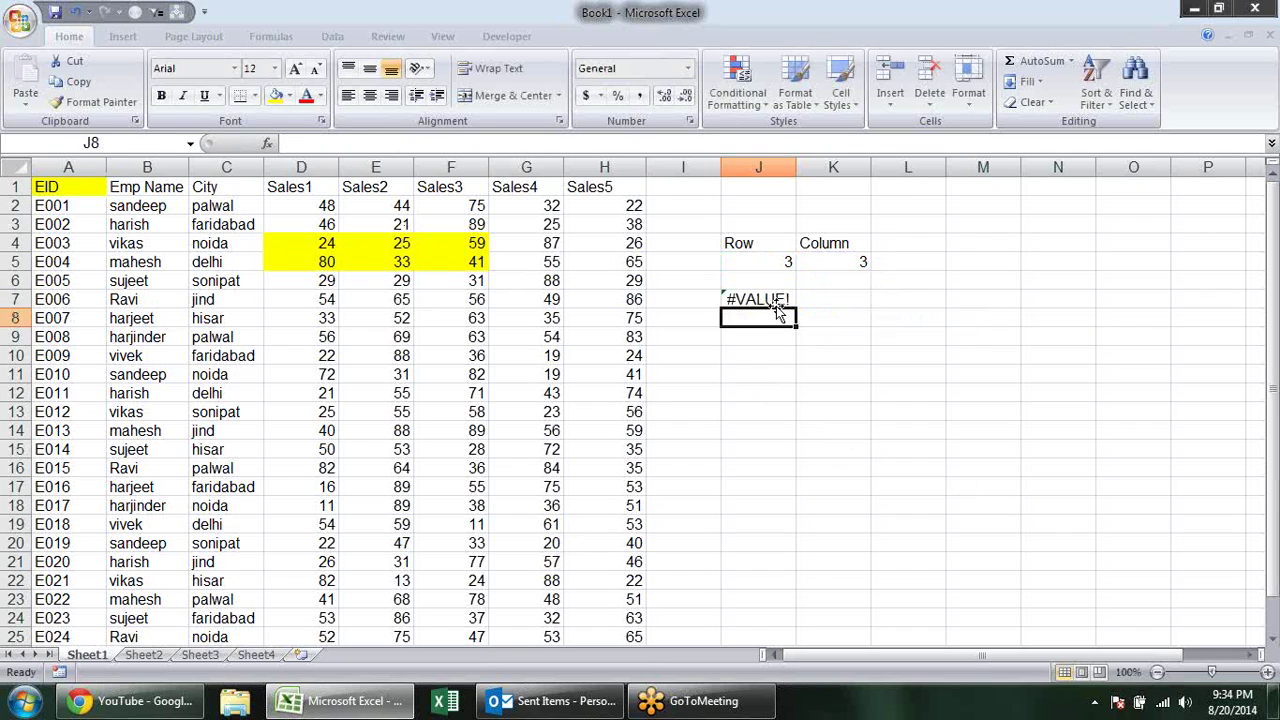
{"action": "left_click", "coordinate": [766, 299]}
{"action": "double_click", "coordinate": [766, 299]}
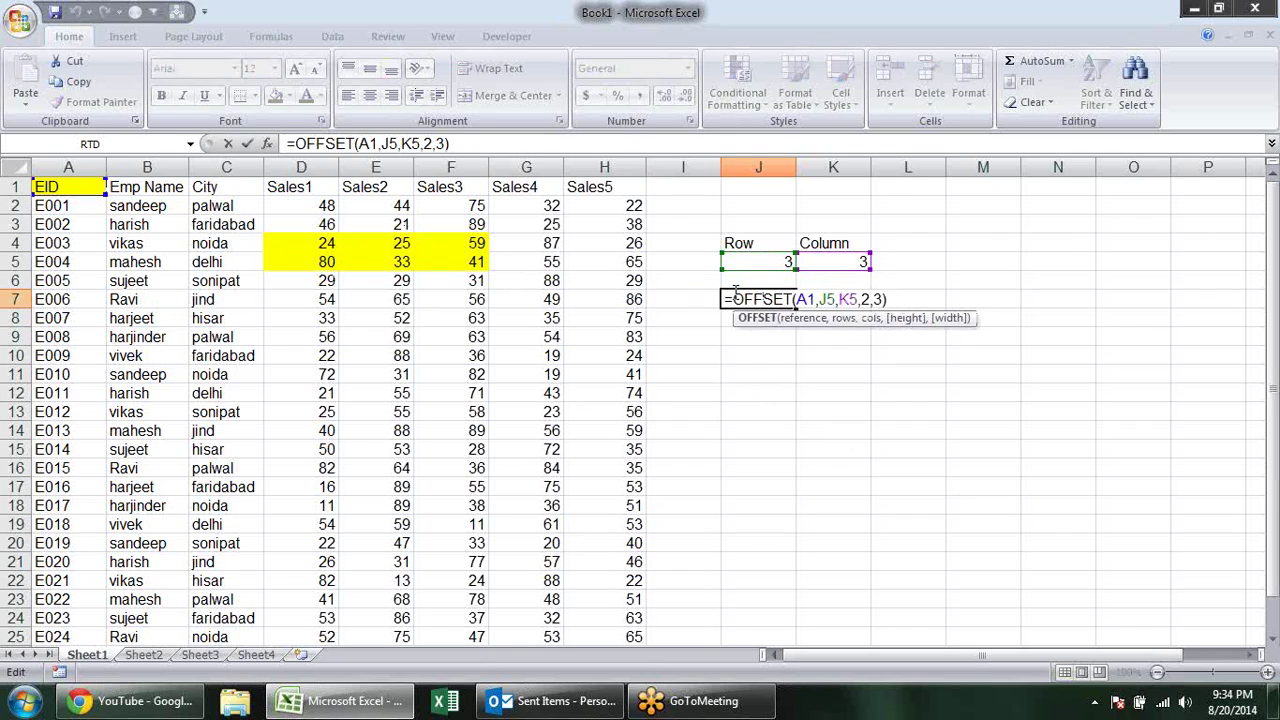
{"action": "type", "text": "sum"}
{"action": "key", "text": "Tab"}
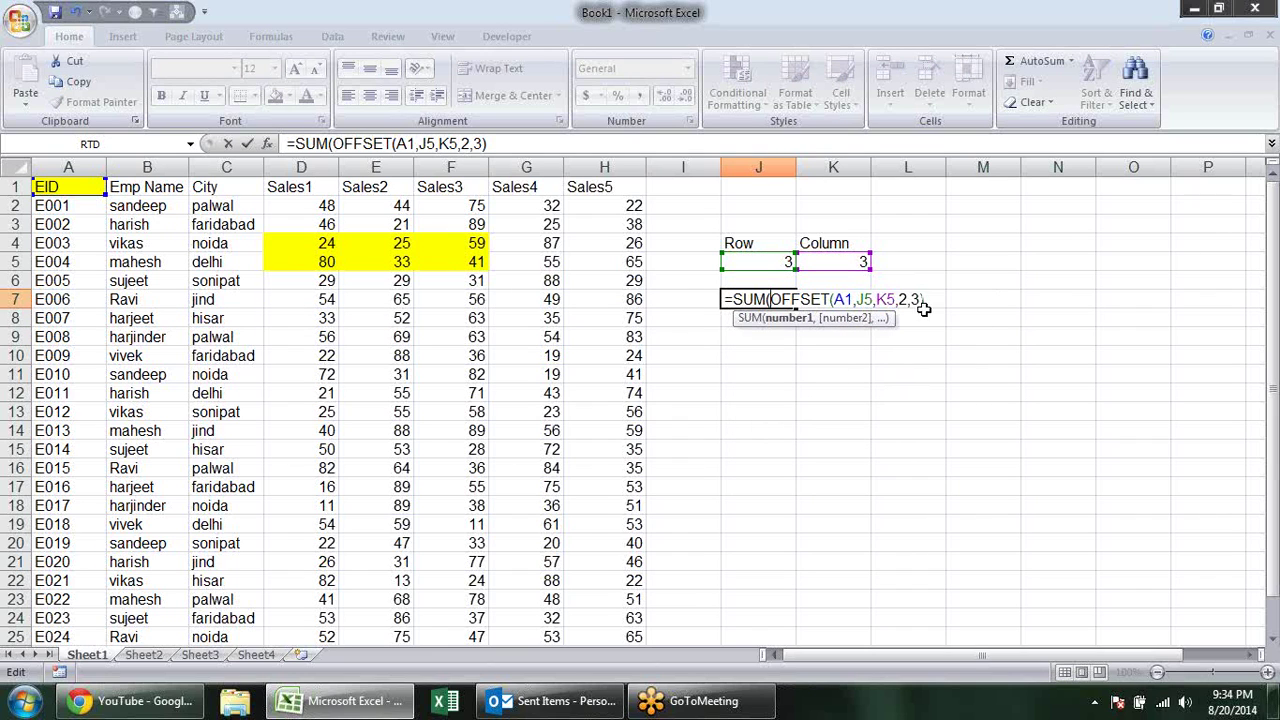
{"action": "type", "text": ")"}
{"action": "key", "text": "Return"}
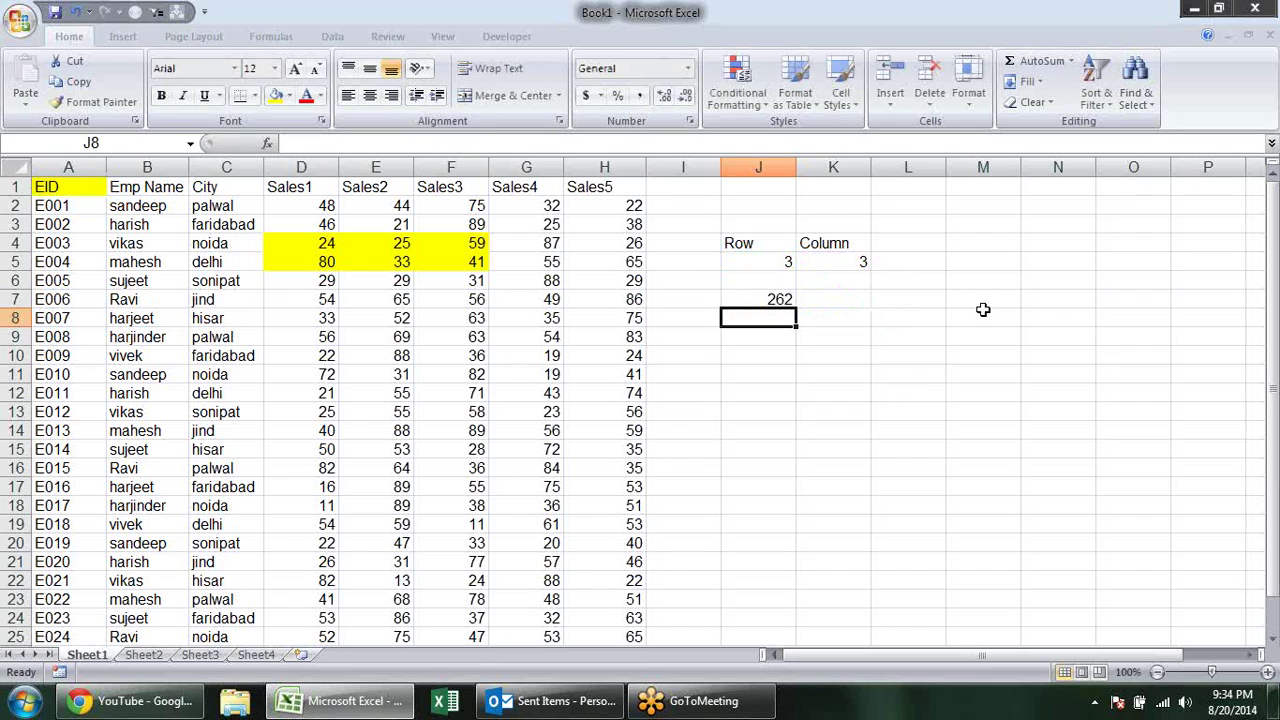
{"action": "left_click", "coordinate": [966, 302]}
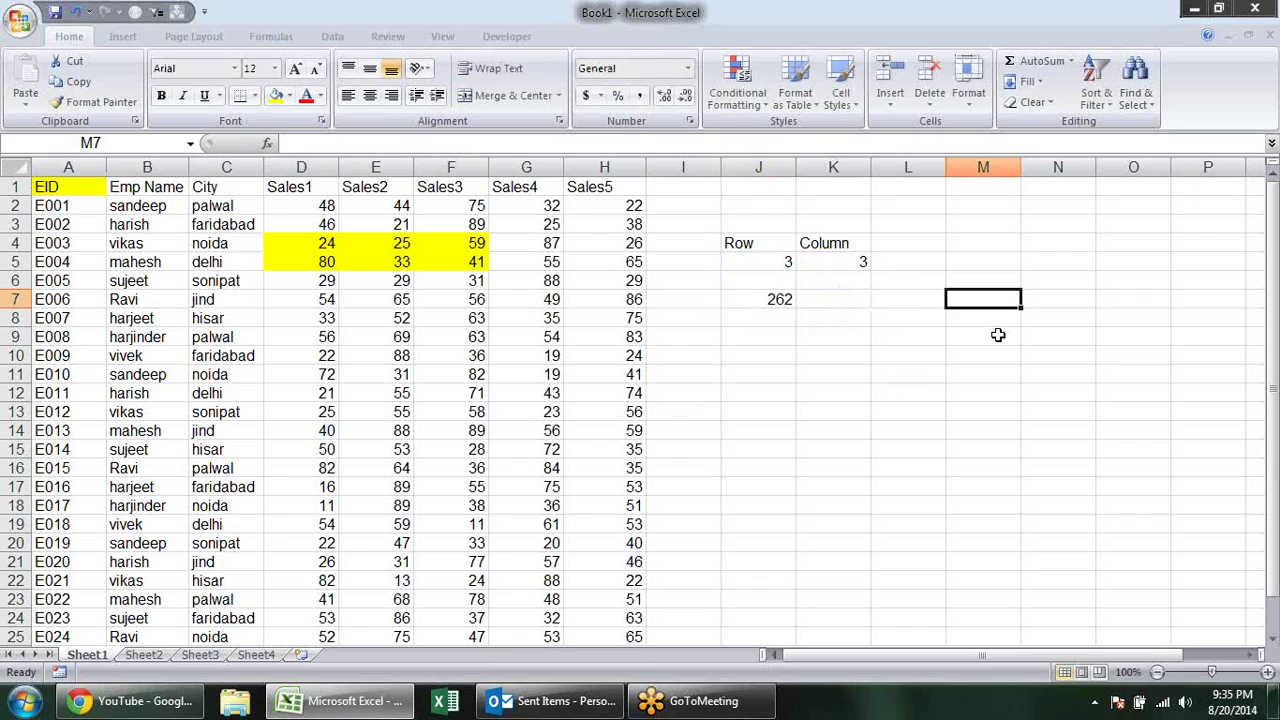
Enter =SUM(D4:F5) in M7 as a check total of 262.
{"action": "type", "text": "sum"}
{"action": "key", "text": "BackSpace"}
{"action": "key", "text": "BackSpace"}
{"action": "key", "text": "BackSpace"}
{"action": "type", "text": "="}
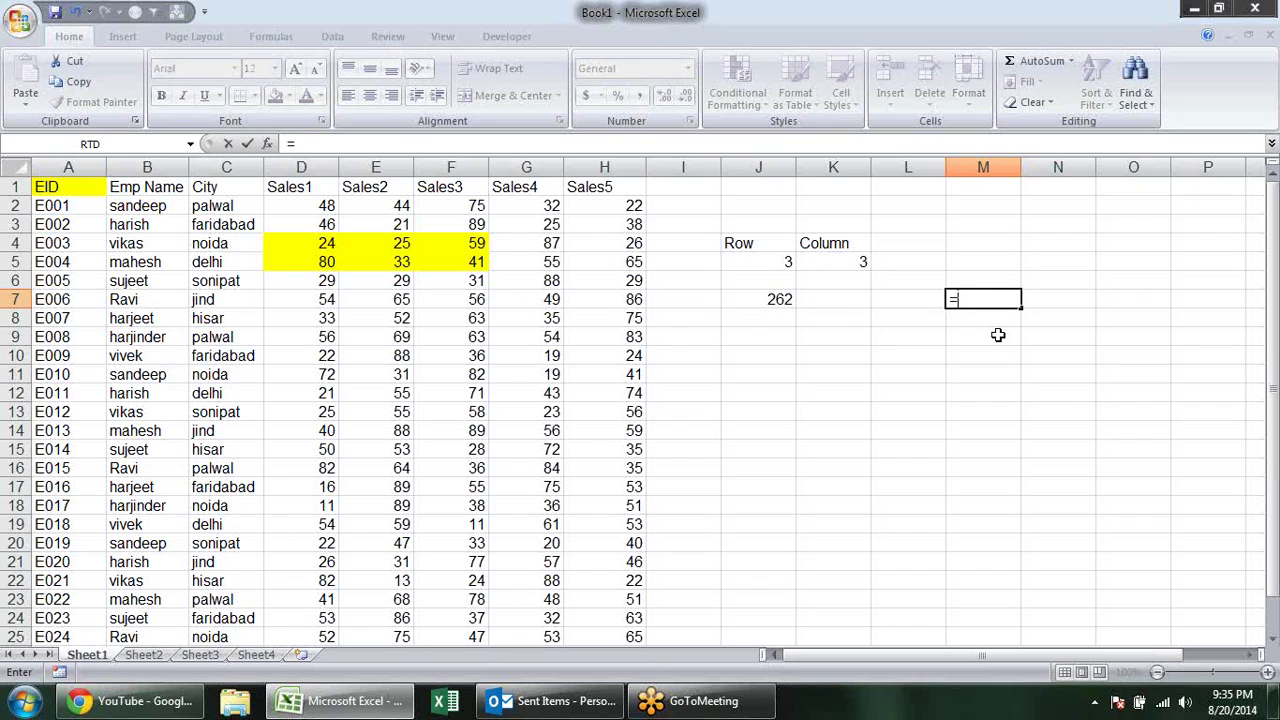
{"action": "type", "text": "sum"}
{"action": "key", "text": "Tab"}
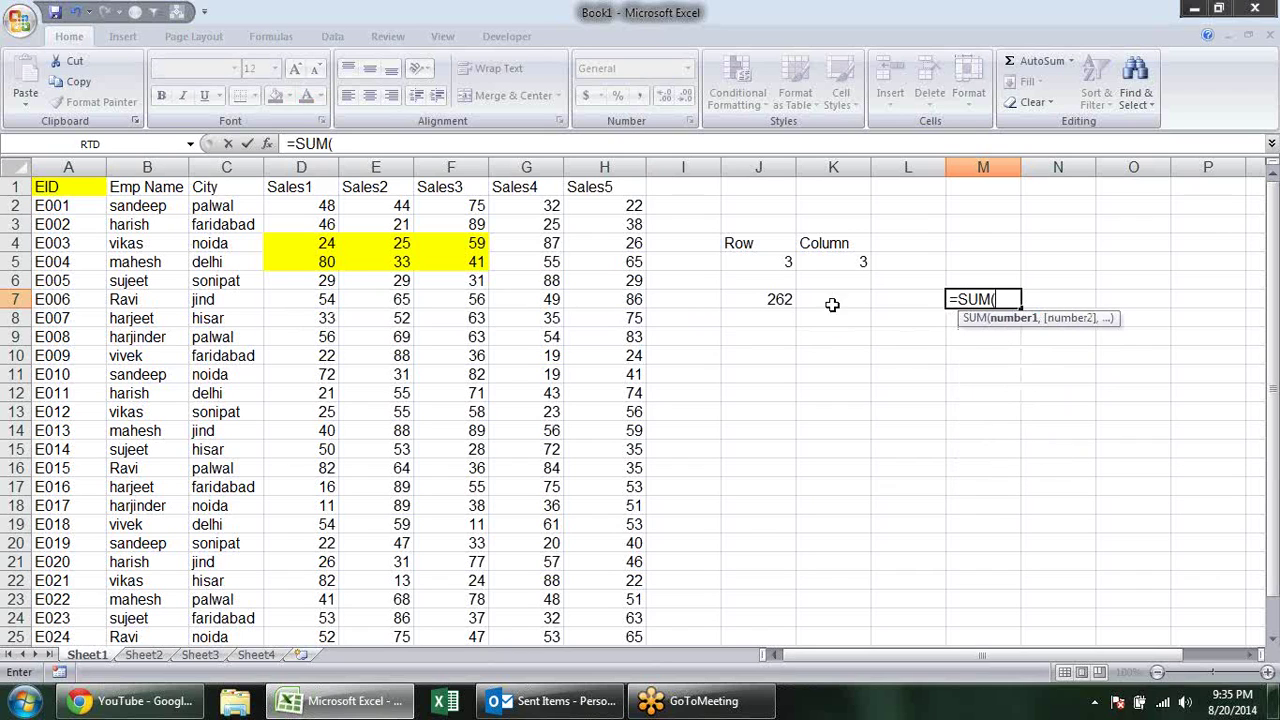
{"action": "left_click_drag", "start_coordinate": [325, 248], "coordinate": [470, 263]}
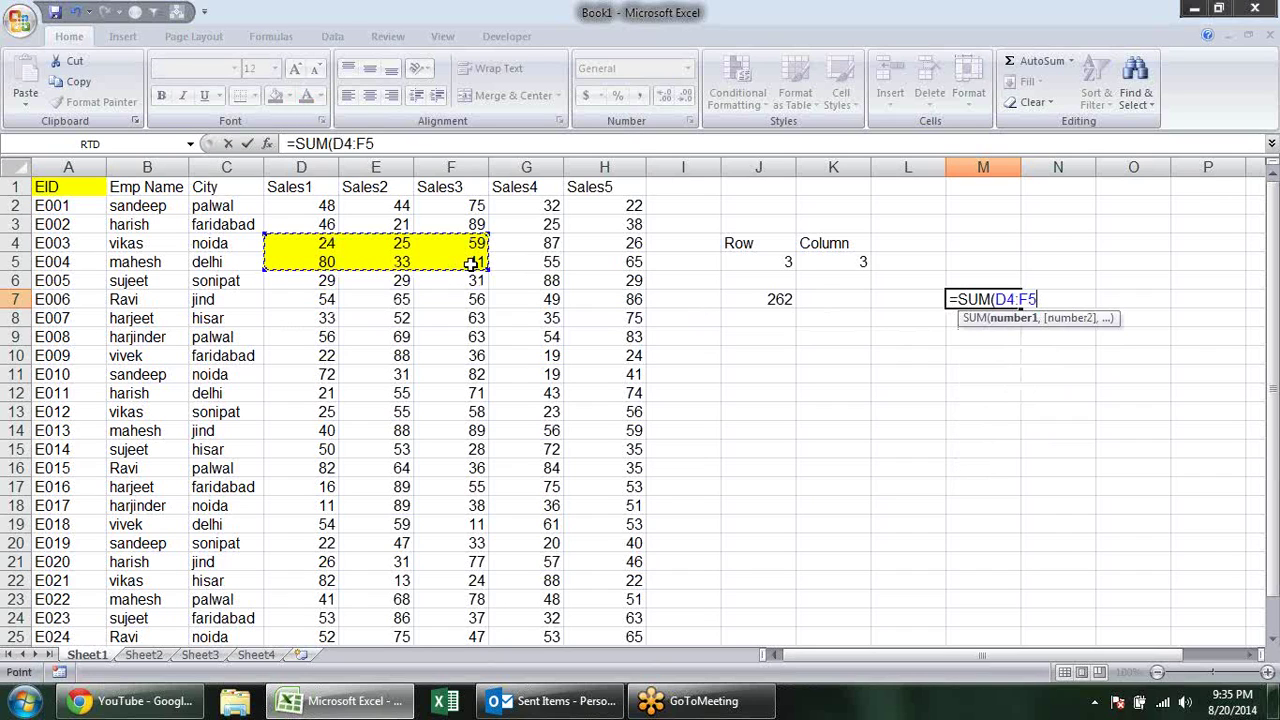
{"action": "key", "text": "Return"}
{"action": "left_click", "coordinate": [75, 186]}
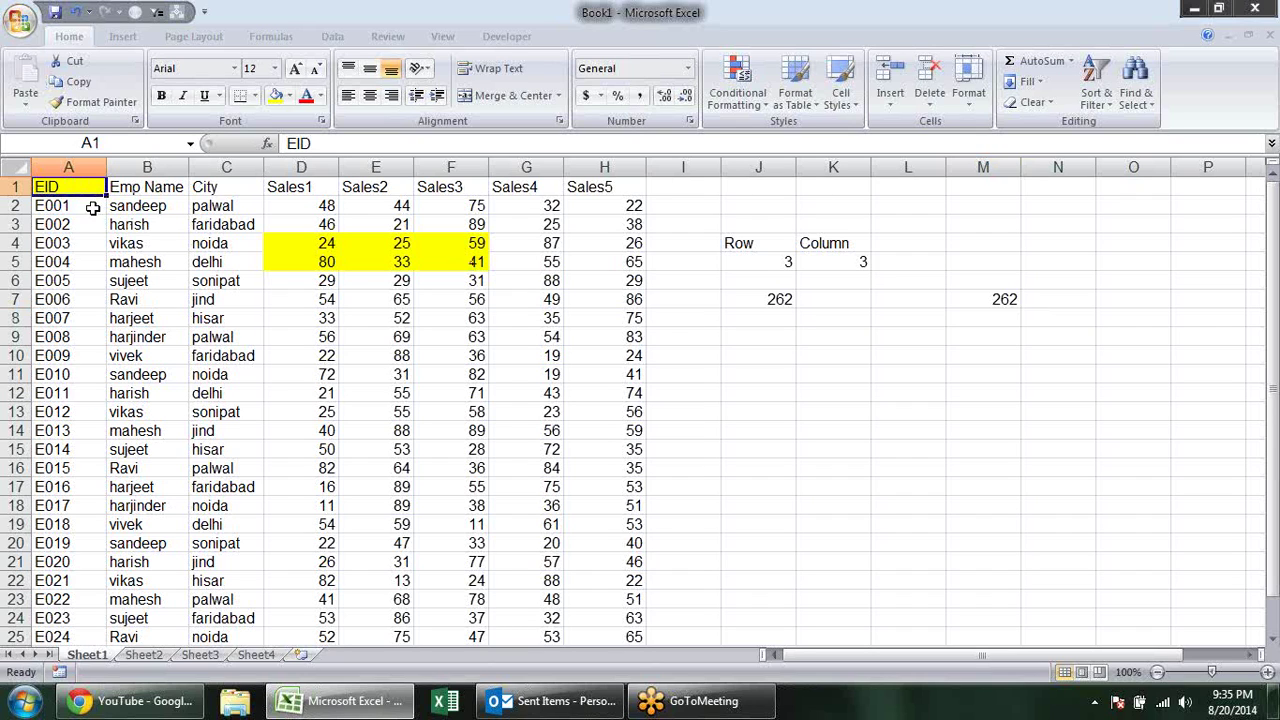
Trace J7's OFFSET references from A1 down to D4 and recommit the SUM formula.
{"action": "left_click", "coordinate": [95, 243]}
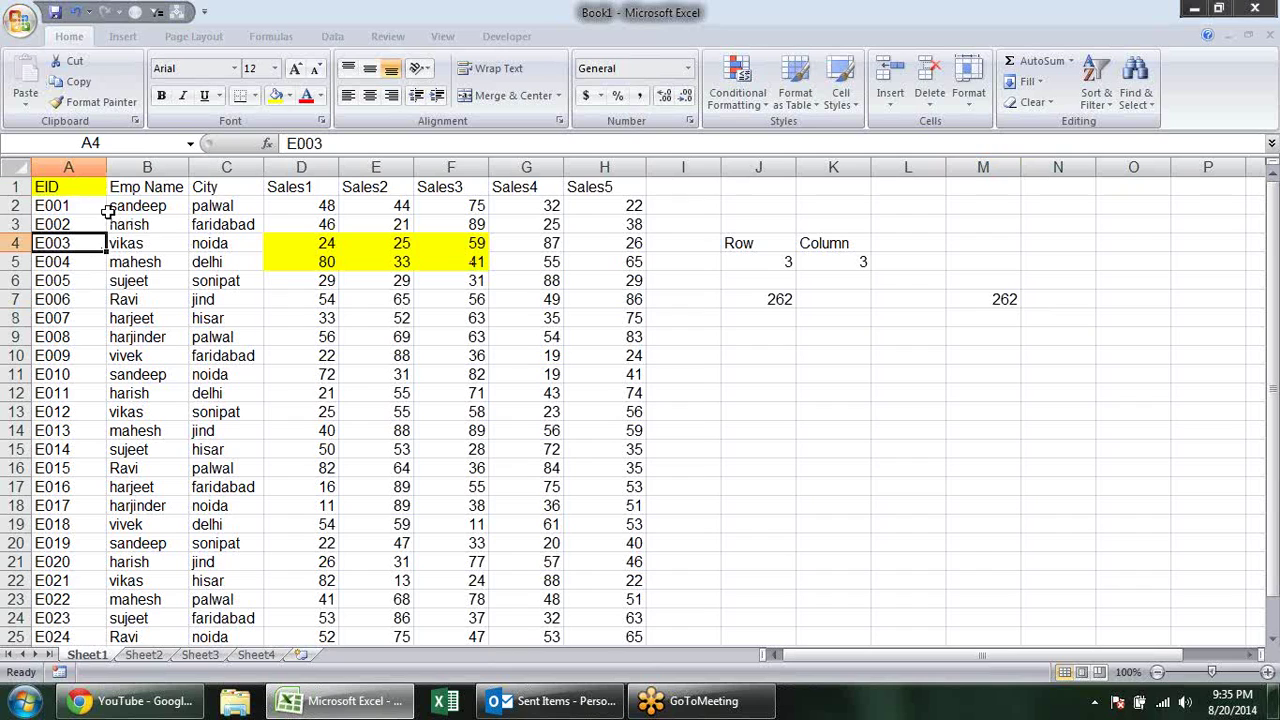
{"action": "left_click", "coordinate": [230, 242]}
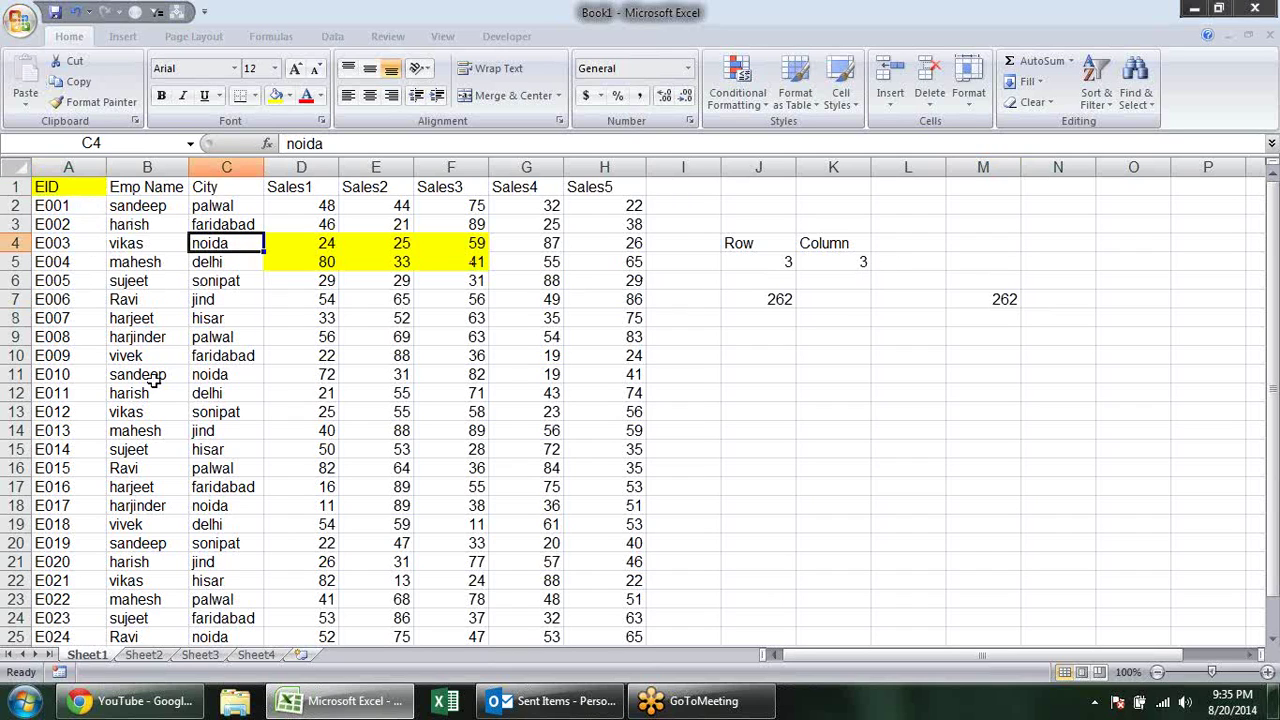
{"action": "double_click", "coordinate": [785, 300]}
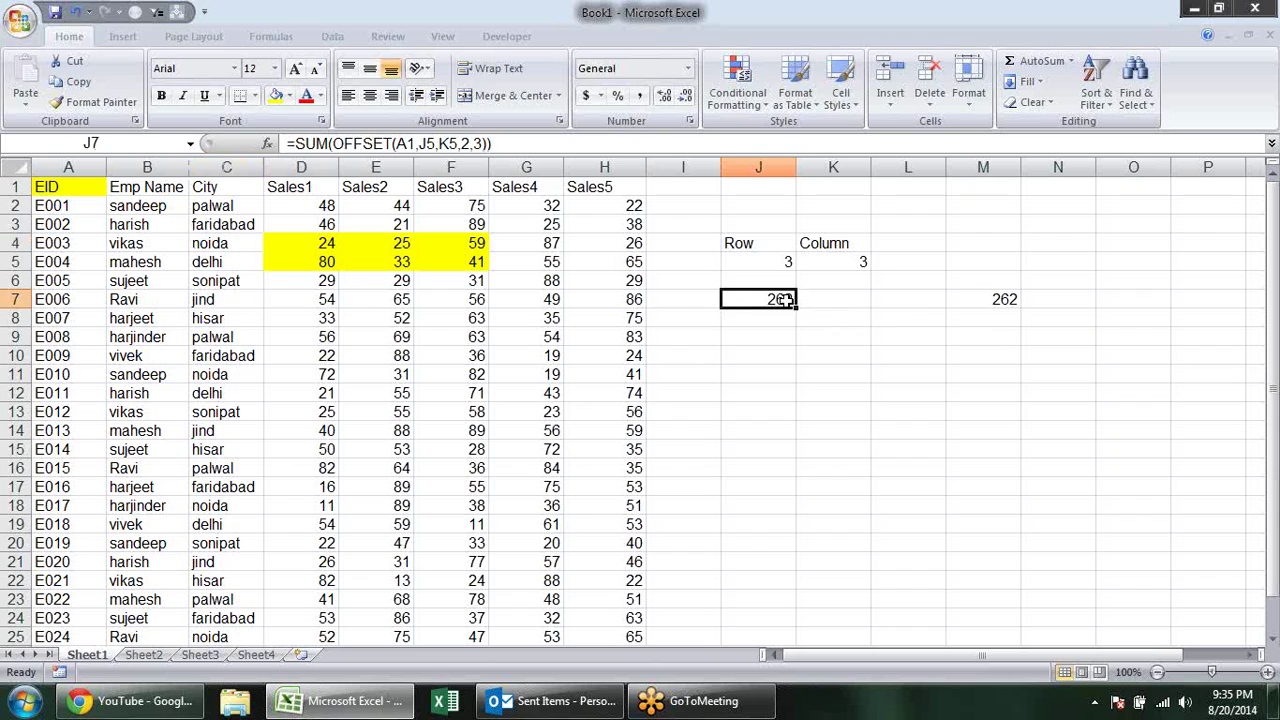
{"action": "key", "text": "Escape"}
{"action": "left_click", "coordinate": [295, 246]}
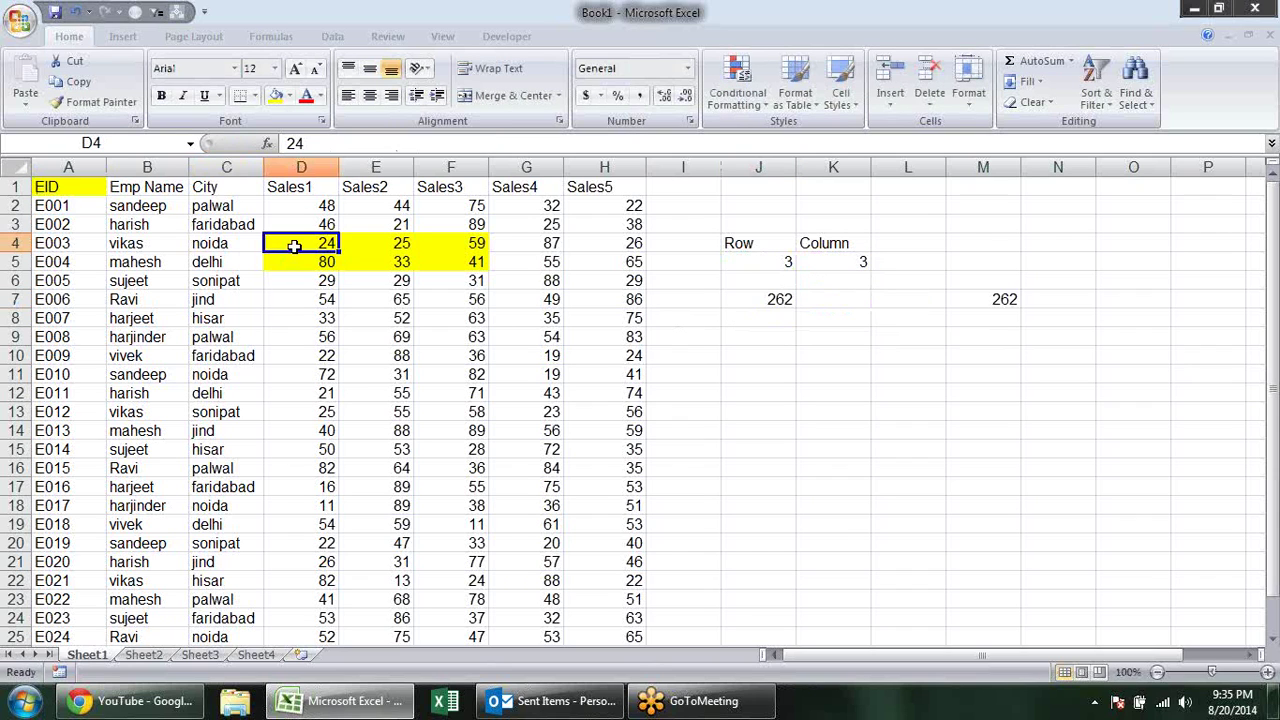
{"action": "double_click", "coordinate": [780, 299]}
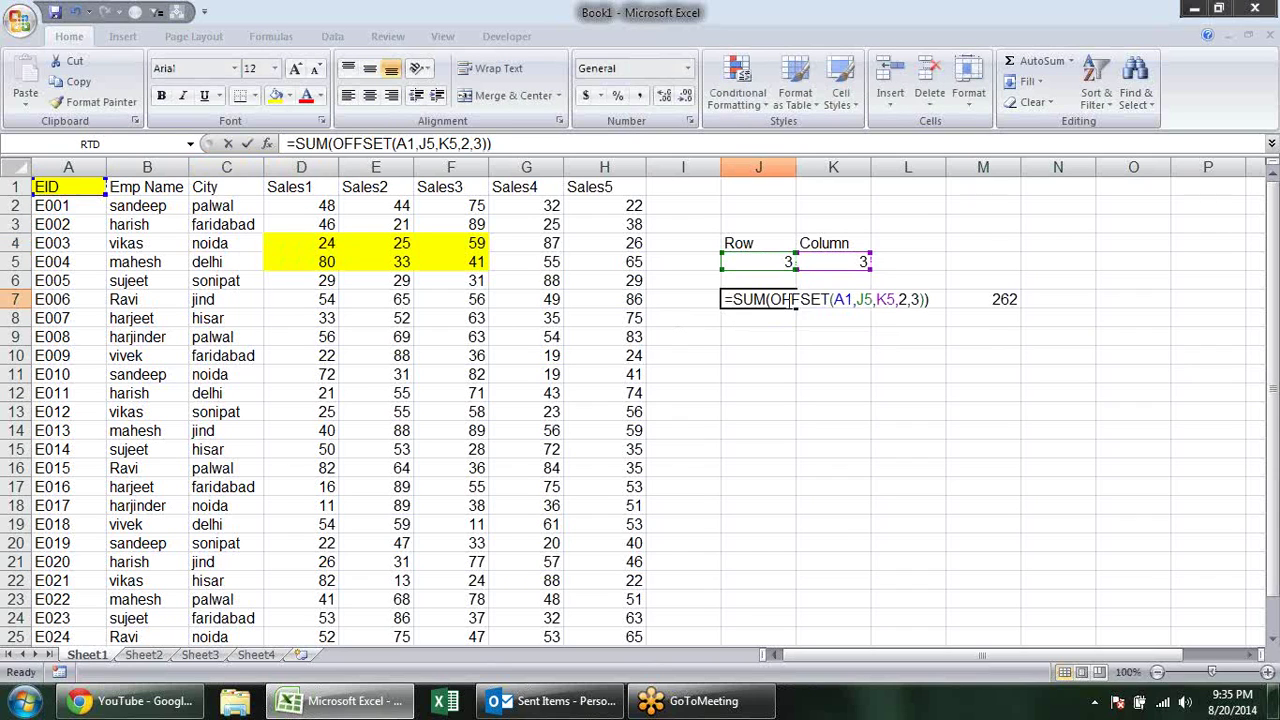
{"action": "left_click", "coordinate": [903, 300]}
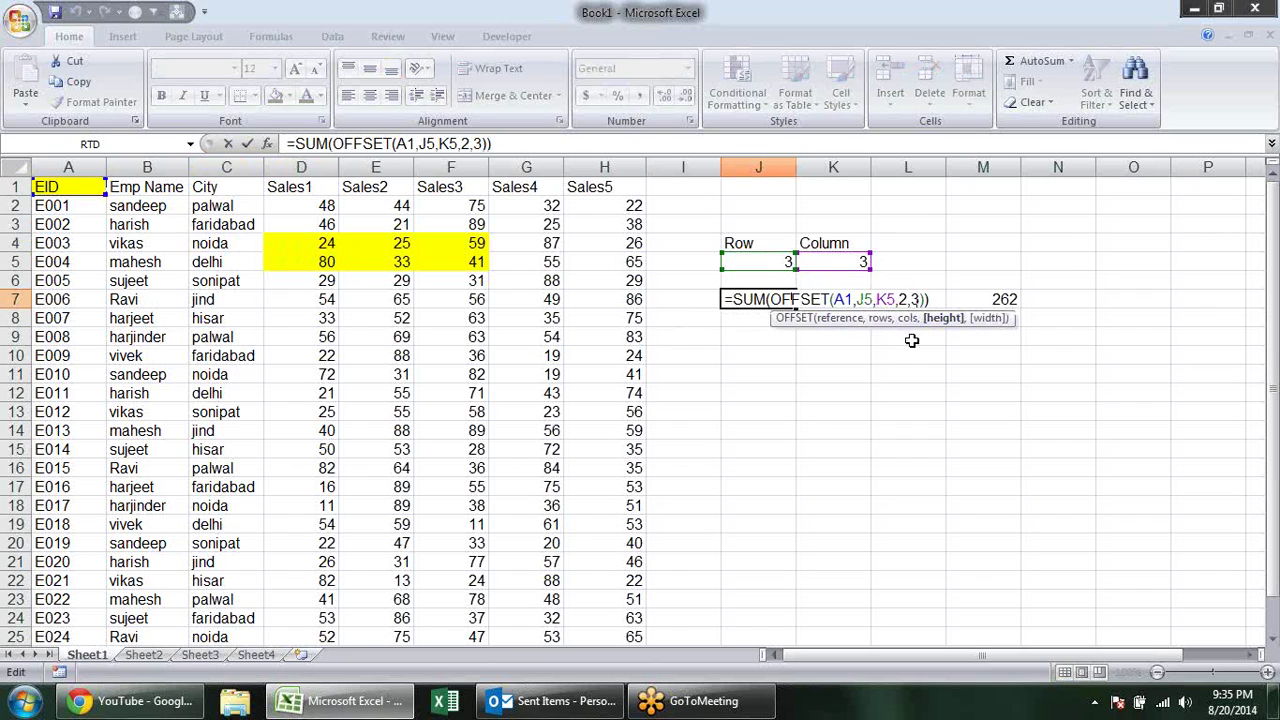
{"action": "key", "text": "Return"}
Select D4:F5 to compare its 262 total with the J7 and M7 formulas.
{"action": "mouse_move", "coordinate": [297, 244]}
{"action": "left_mouse_down"}
{"action": "mouse_move", "coordinate": [301, 262]}
{"action": "mouse_move", "coordinate": [450, 268]}
{"action": "left_mouse_up"}
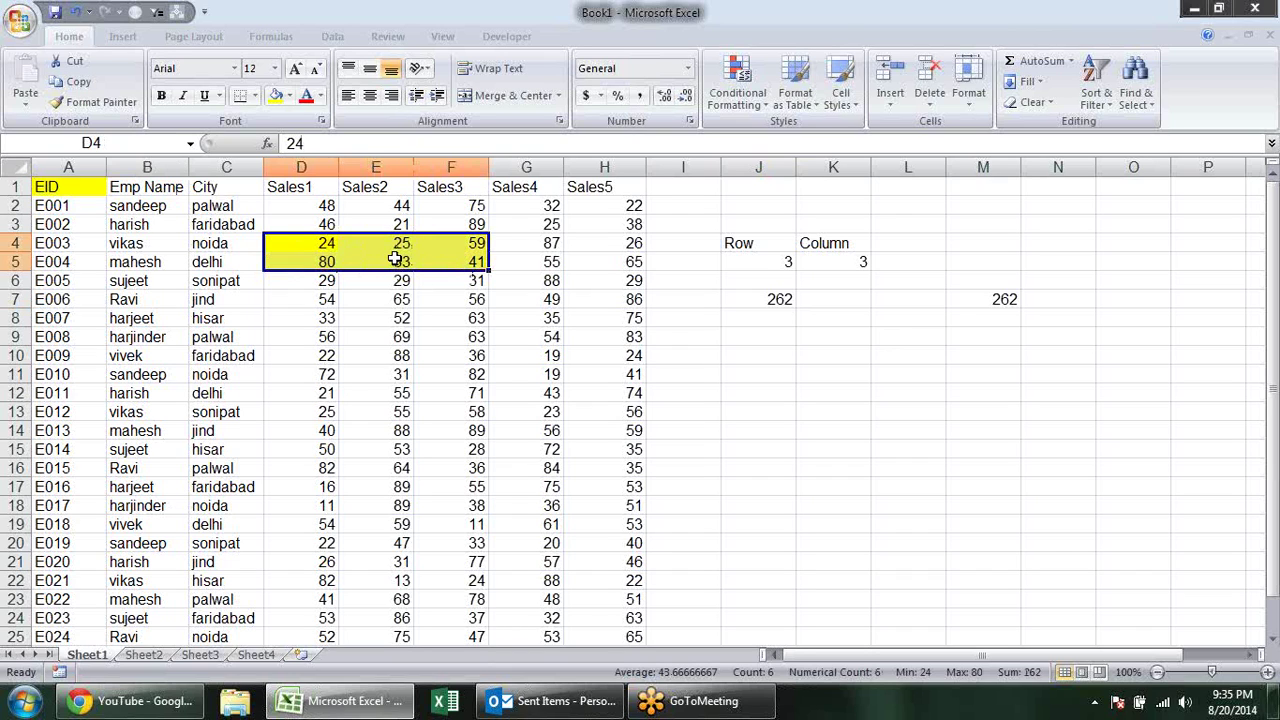
{"action": "left_click", "coordinate": [838, 358]}
{"action": "mouse_move", "coordinate": [333, 235]}
{"action": "left_mouse_down"}
{"action": "mouse_move", "coordinate": [475, 265]}
{"action": "mouse_move", "coordinate": [292, 249]}
{"action": "left_mouse_up"}
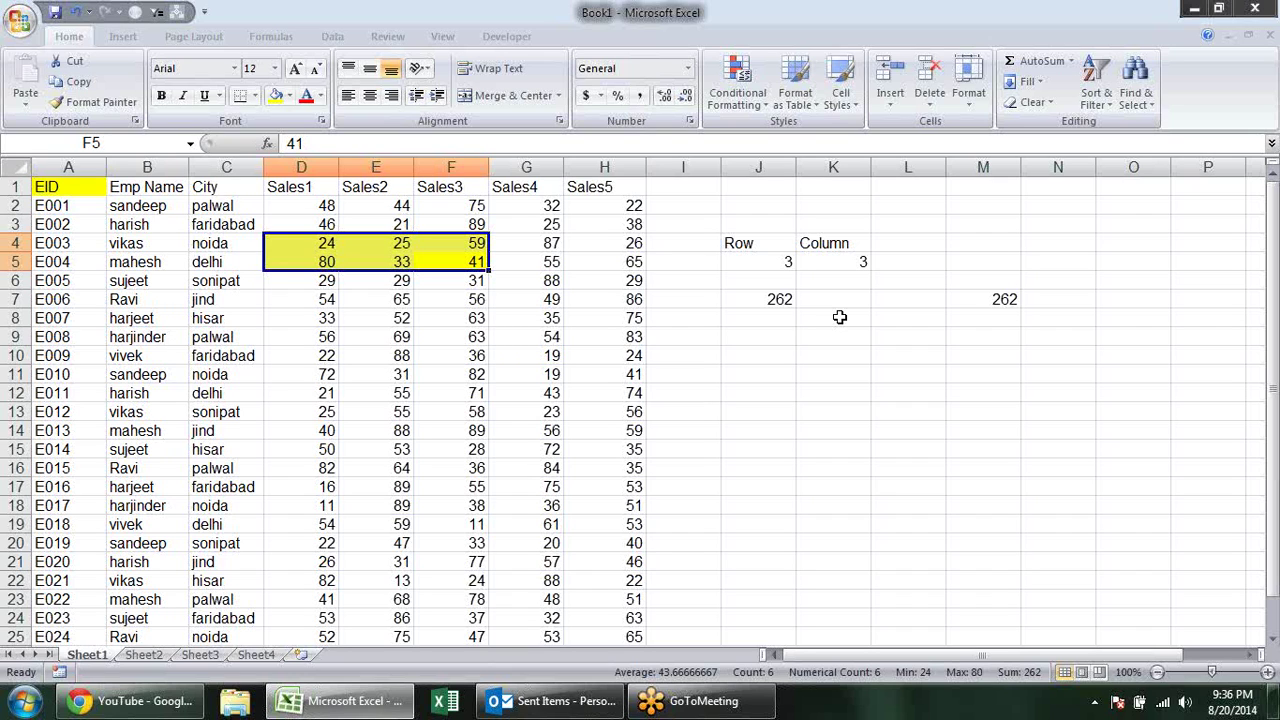
{"action": "left_click", "coordinate": [778, 300]}
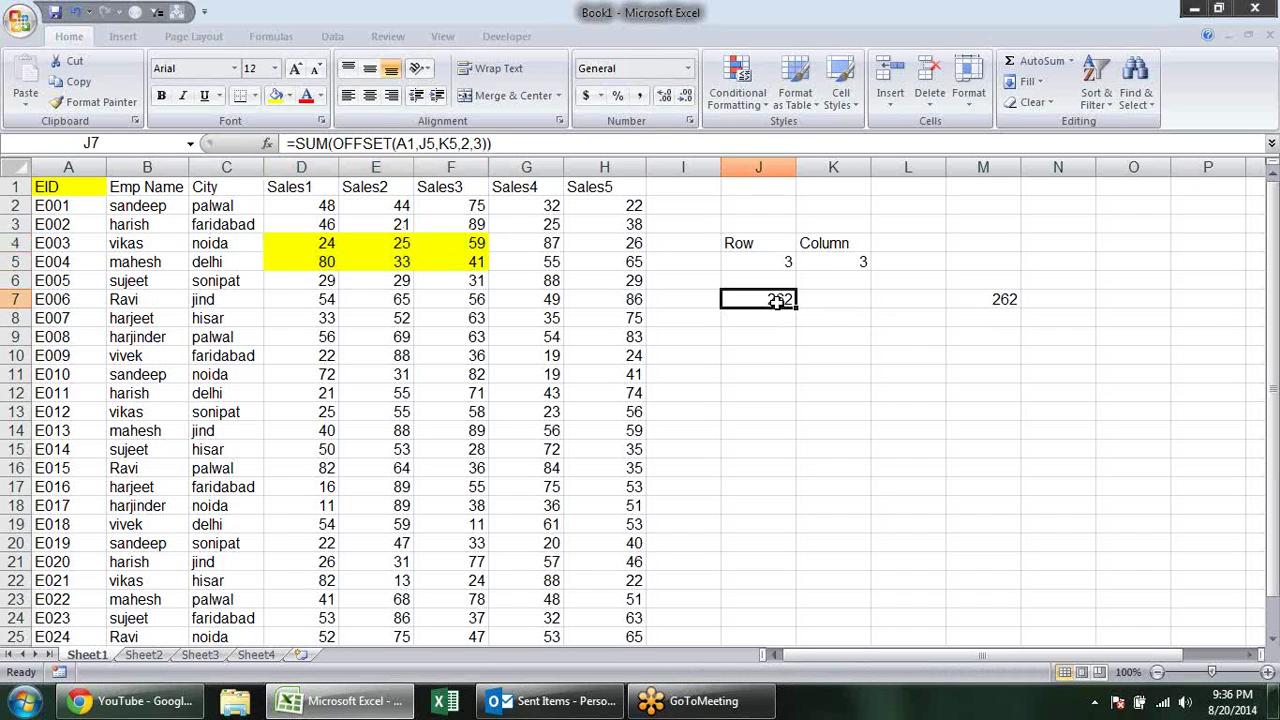
{"action": "left_click", "coordinate": [975, 300]}
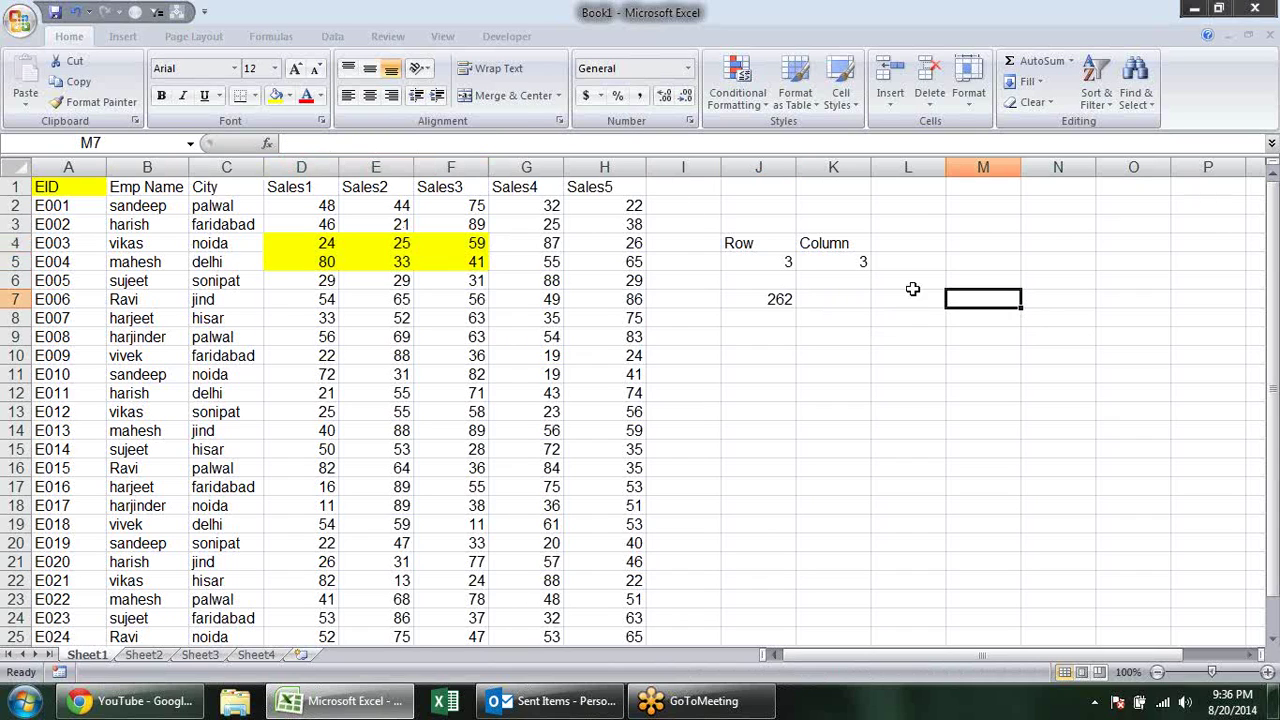
Strip the SUM wrapper so J7 holds the bare =OFFSET(A1,J5,K5,2,3).
{"action": "double_click", "coordinate": [779, 299]}
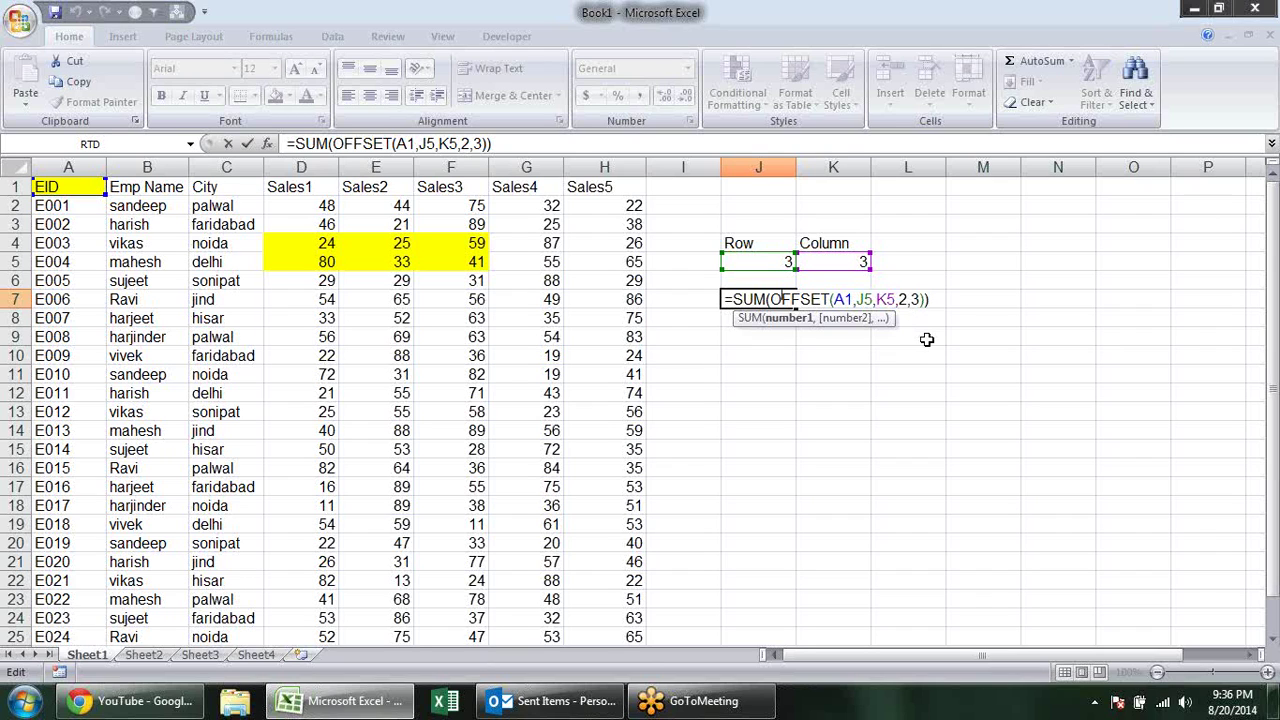
{"action": "key", "text": "Return"}
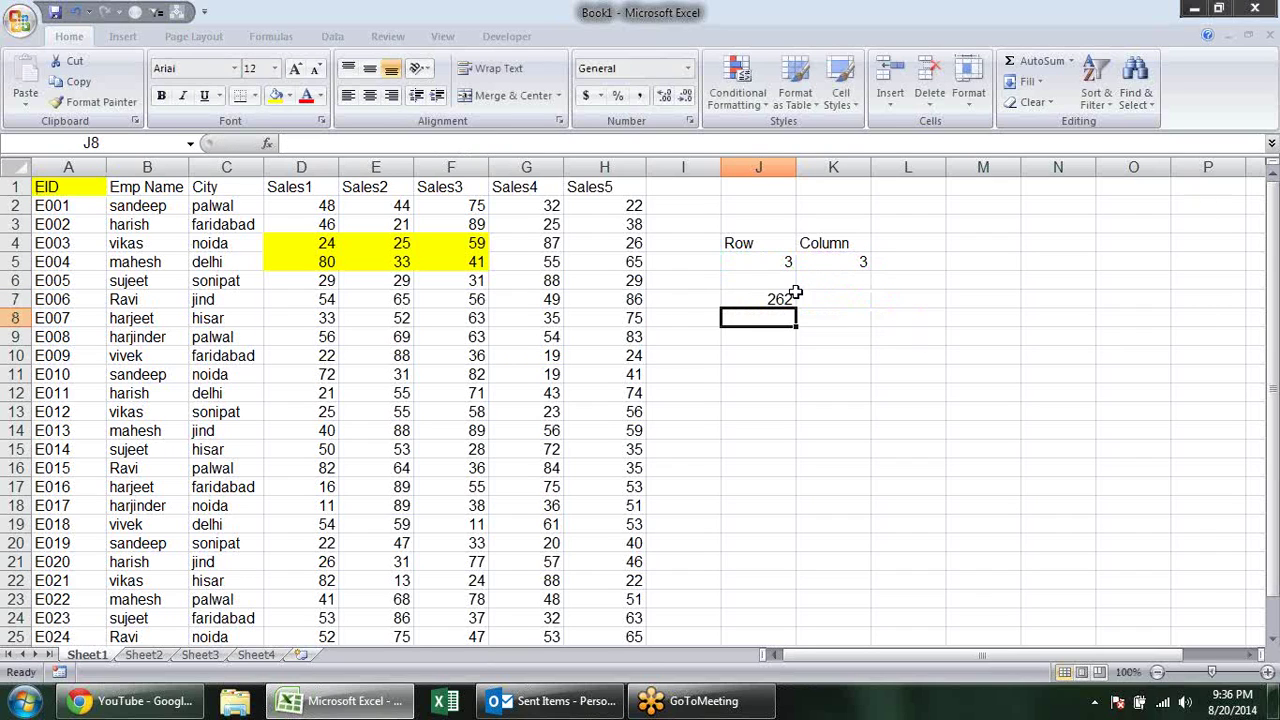
{"action": "left_click_drag", "start_coordinate": [548, 245], "coordinate": [542, 450]}
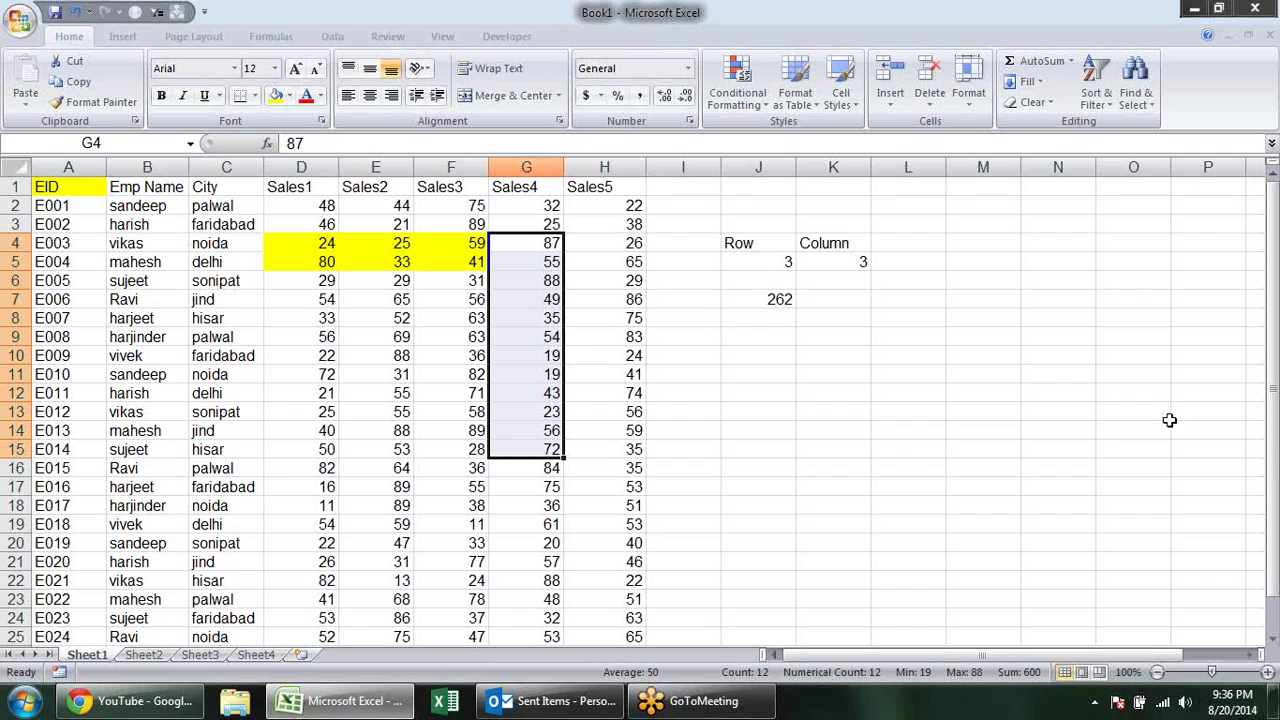
{"action": "left_click", "coordinate": [775, 284]}
{"action": "double_click", "coordinate": [778, 299]}
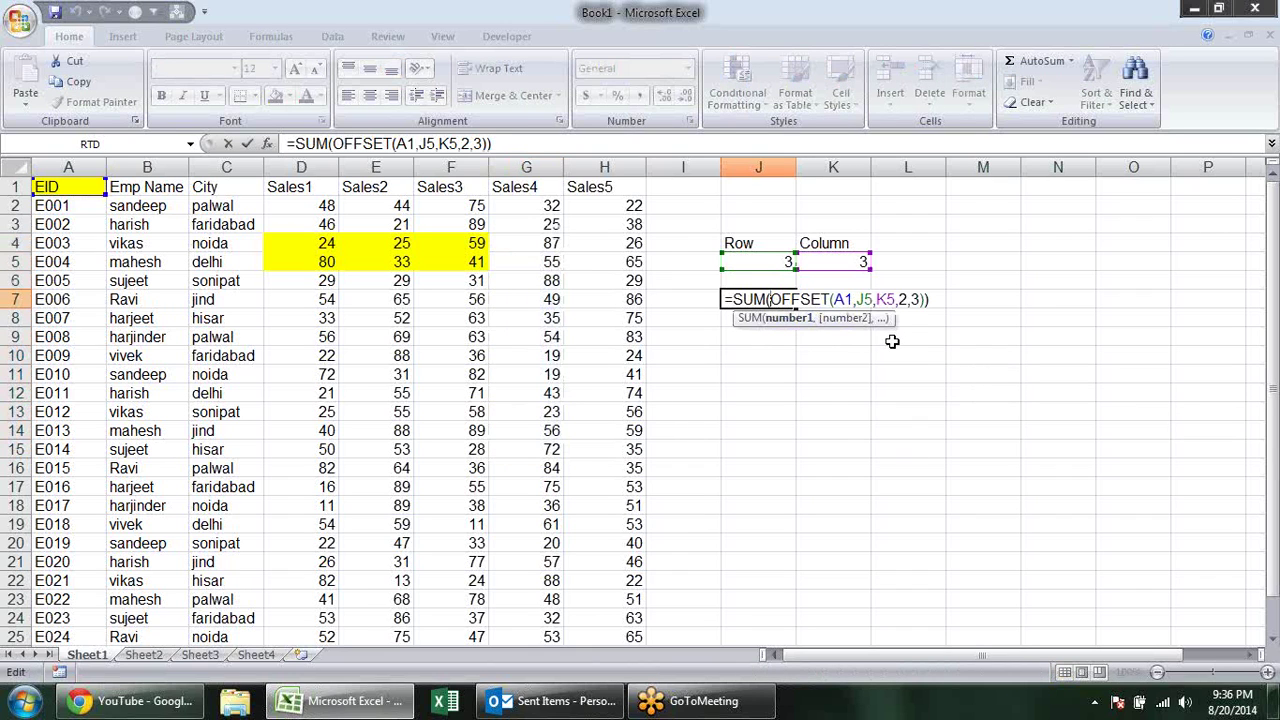
{"action": "key", "text": "BackSpace"}
{"action": "key", "text": "BackSpace"}
{"action": "key", "text": "BackSpace"}
{"action": "key", "text": "BackSpace"}
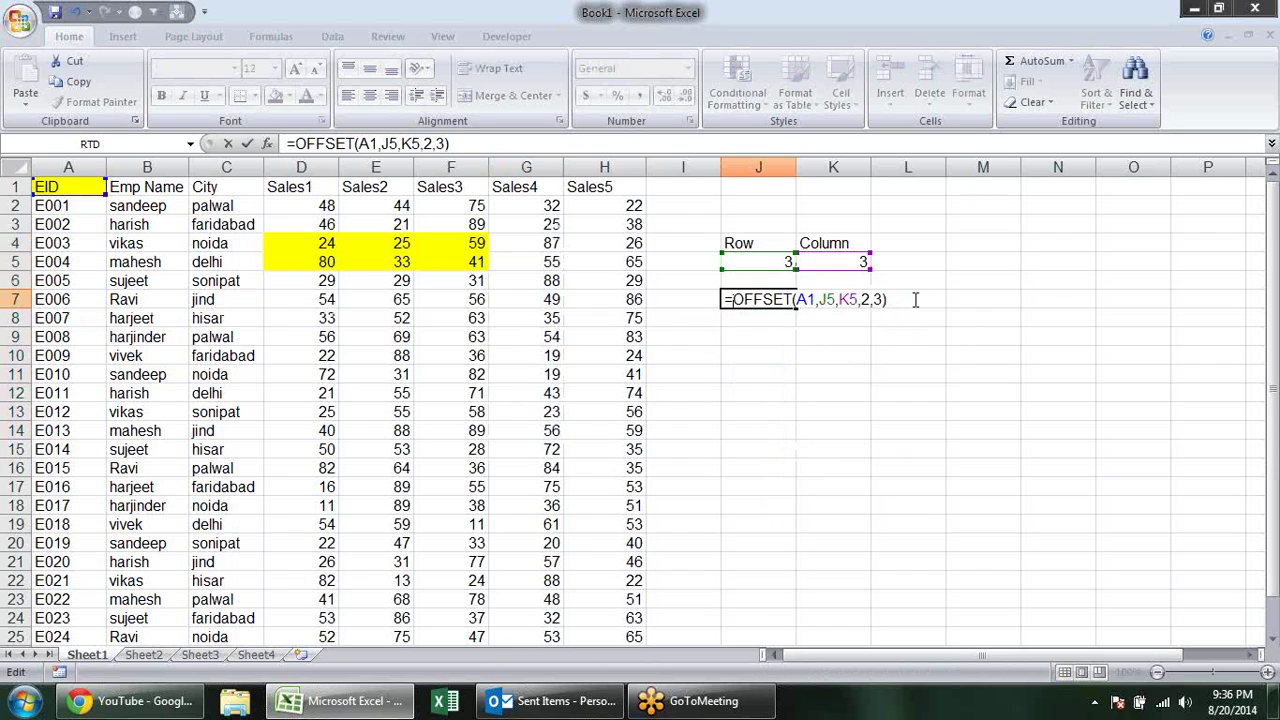
{"action": "key", "text": "Return"}
Enter the OFFSET formula as an array formula across J7:M13.
{"action": "mouse_move", "coordinate": [774, 299]}
{"action": "left_mouse_down"}
{"action": "mouse_move", "coordinate": [972, 336]}
{"action": "mouse_move", "coordinate": [921, 318]}
{"action": "left_mouse_up"}
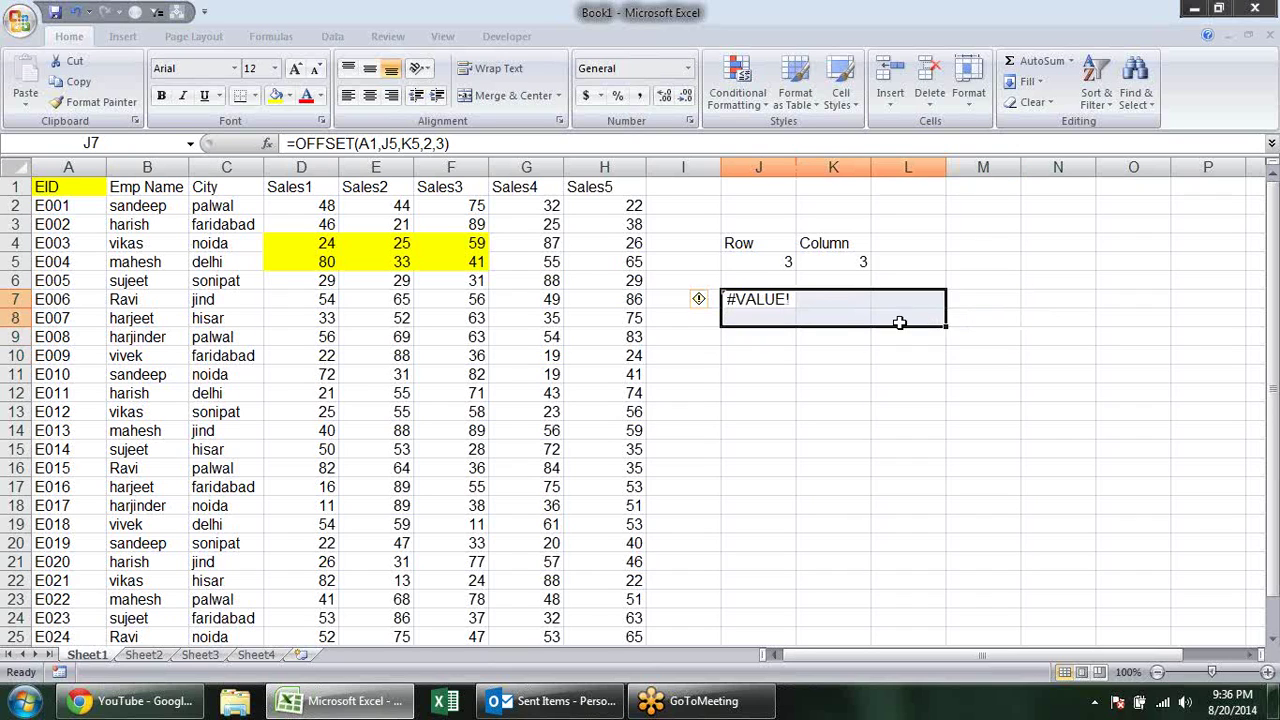
{"action": "mouse_move", "coordinate": [777, 300]}
{"action": "left_mouse_down"}
{"action": "mouse_move", "coordinate": [940, 423]}
{"action": "mouse_move", "coordinate": [972, 416]}
{"action": "left_mouse_up"}
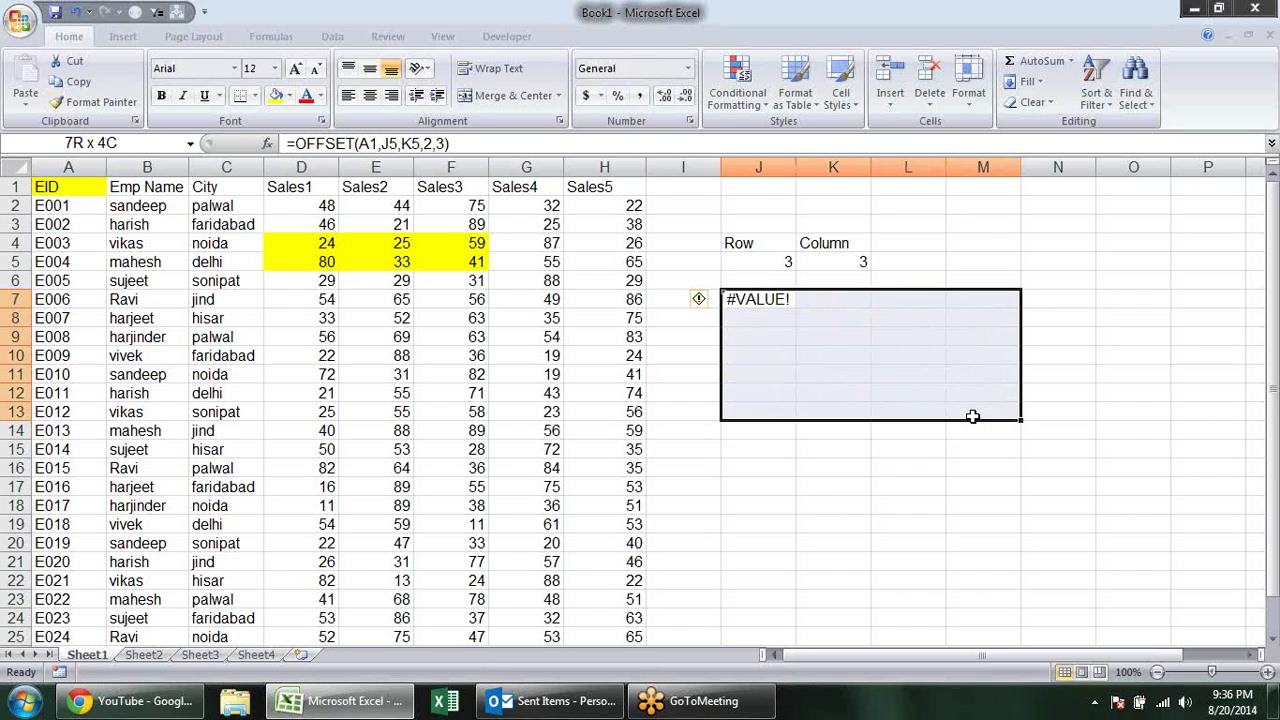
{"action": "key", "text": "F2"}
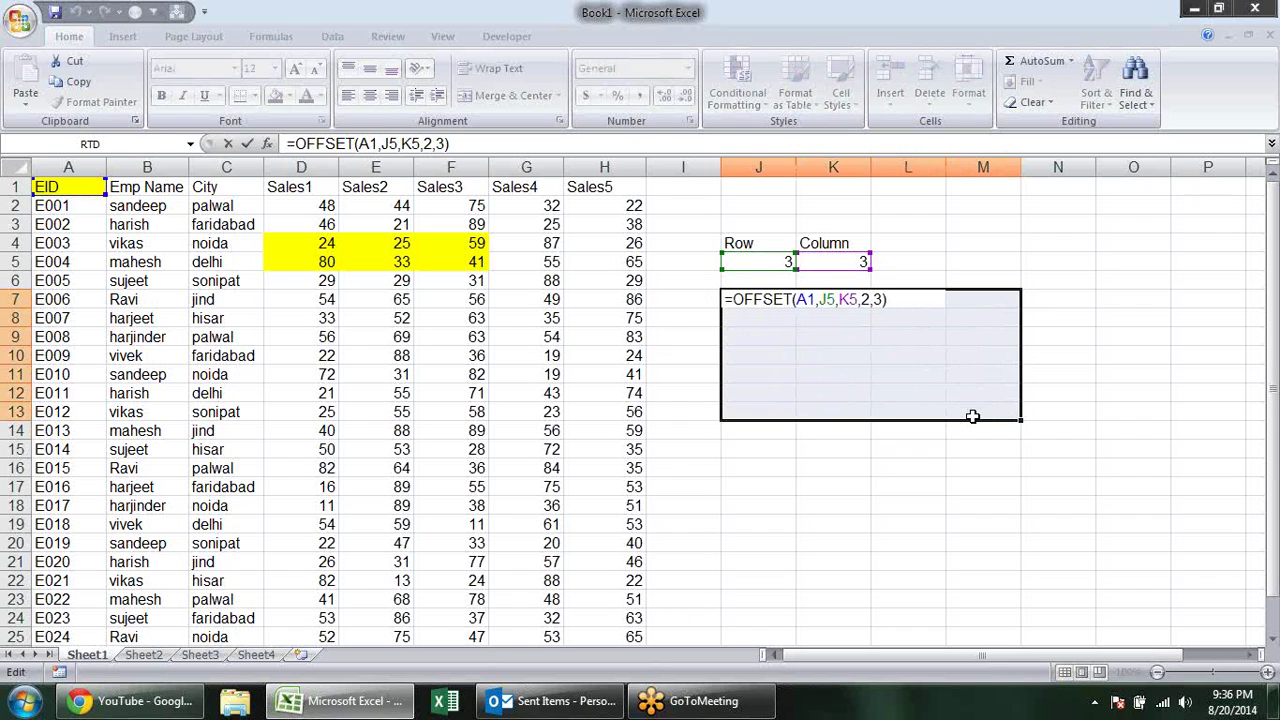
{"action": "key", "text": "ctrl+shift+Return"}
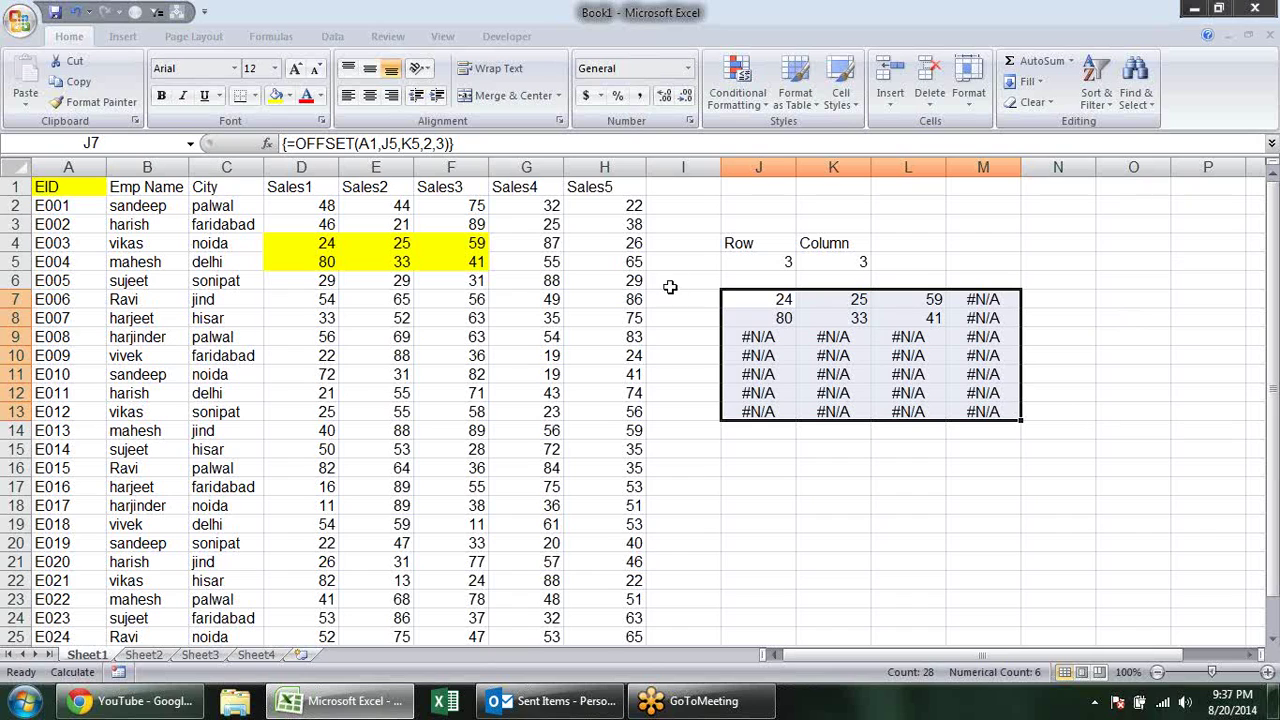
Check the array results: 24 25 59 and 80 33 41, with #N/A elsewhere.
{"action": "left_click", "coordinate": [783, 300]}
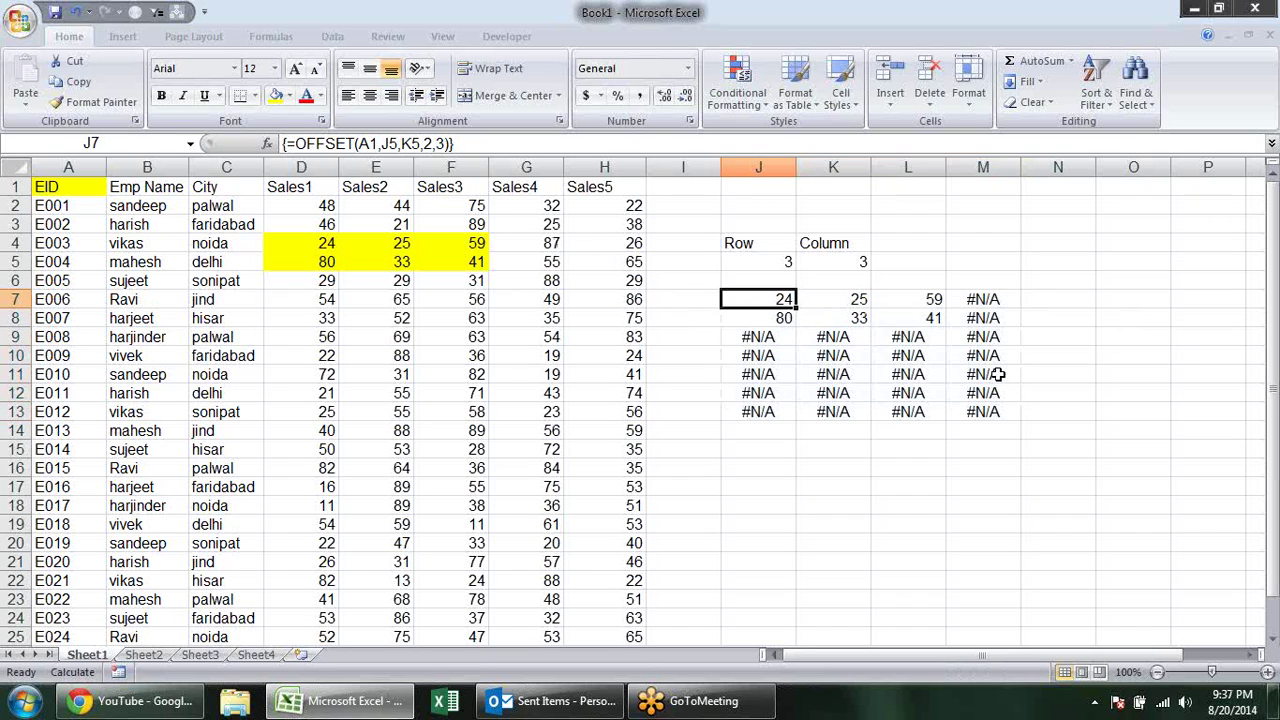
{"action": "left_click_drag", "start_coordinate": [778, 299], "coordinate": [983, 413]}
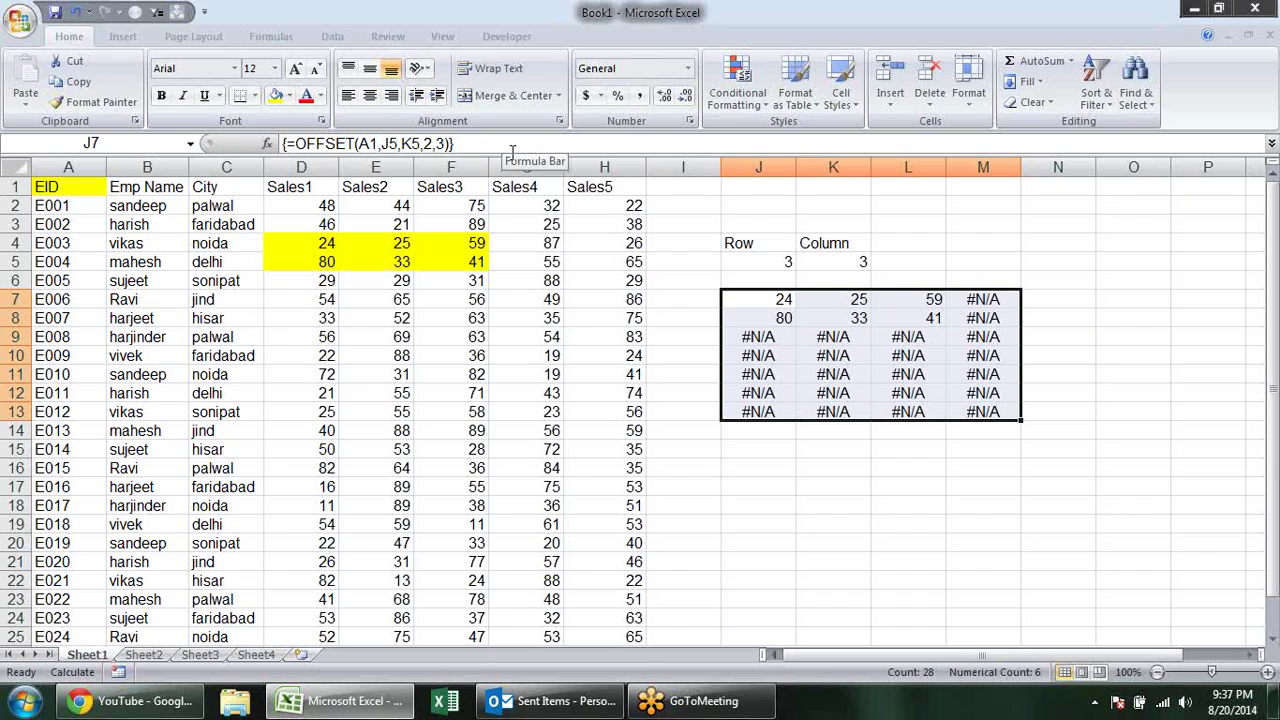
{"action": "left_click", "coordinate": [748, 300]}
{"action": "left_click", "coordinate": [826, 300]}
{"action": "left_click", "coordinate": [904, 298]}
{"action": "left_click", "coordinate": [968, 305]}
{"action": "left_click", "coordinate": [974, 338]}
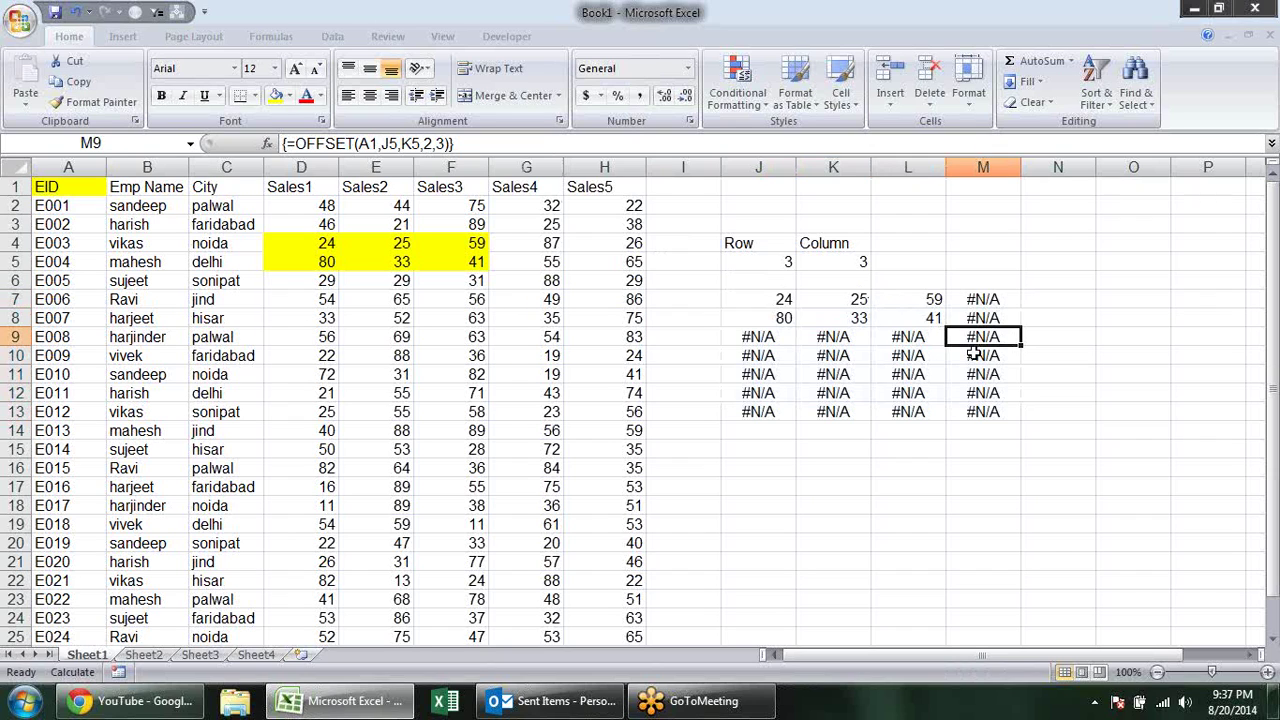
{"action": "left_click_drag", "start_coordinate": [1000, 412], "coordinate": [772, 302]}
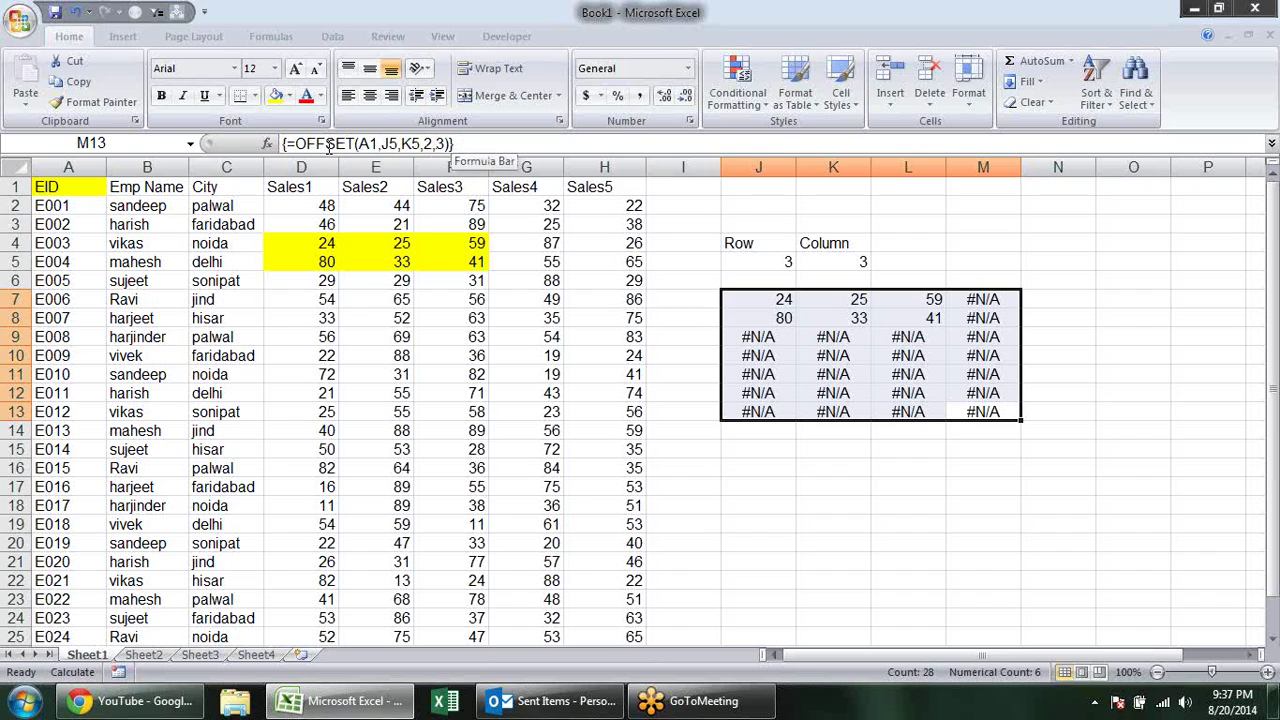
{"action": "left_click", "coordinate": [858, 316]}
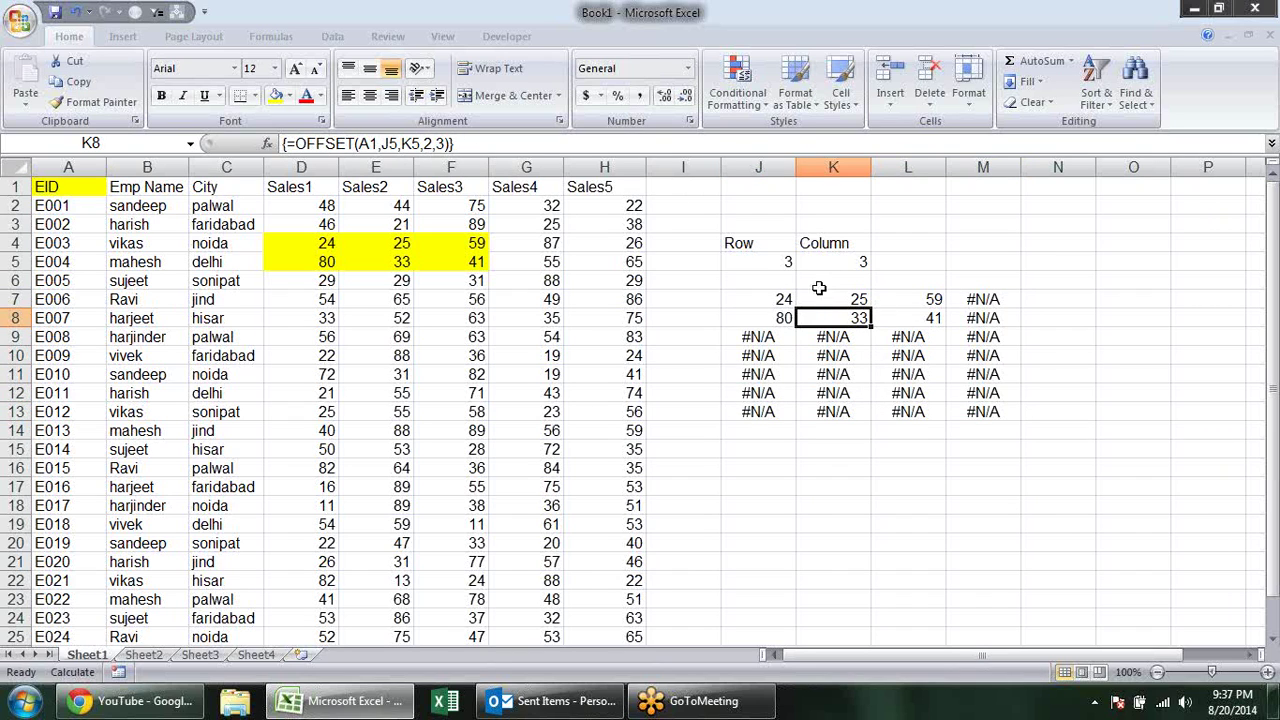
{"action": "left_click_drag", "start_coordinate": [768, 301], "coordinate": [970, 412]}
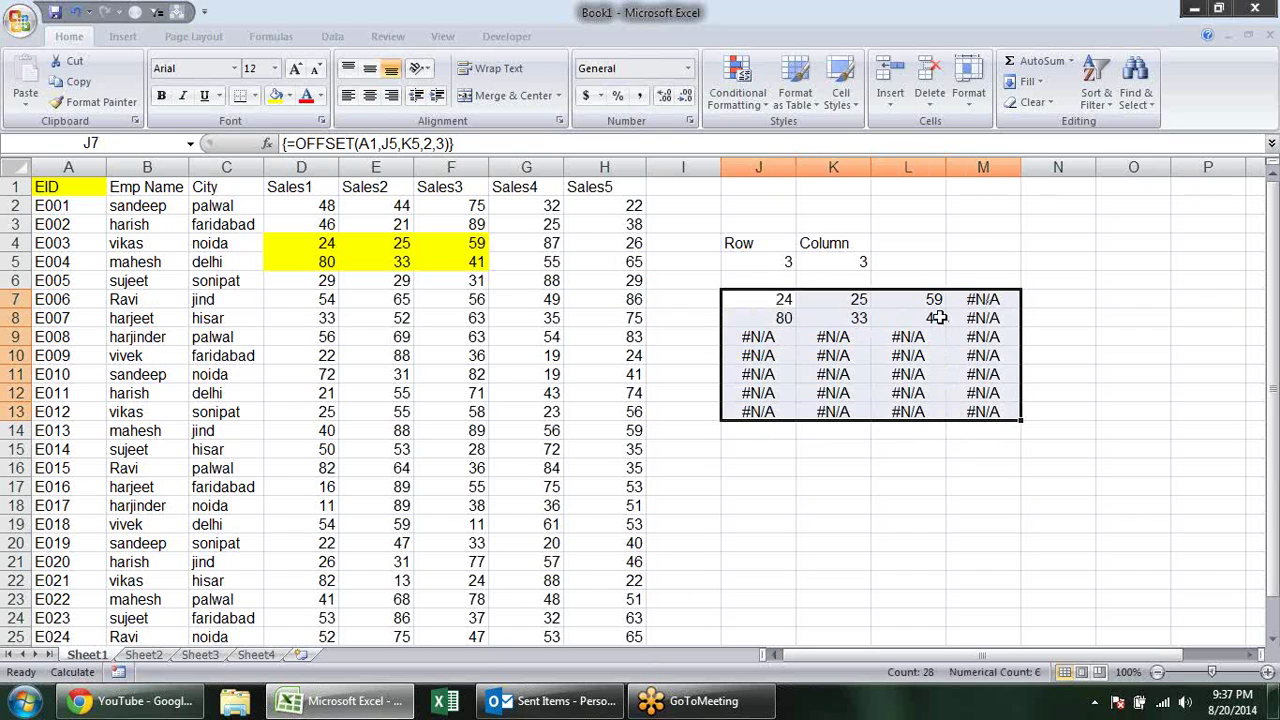
{"action": "left_click", "coordinate": [768, 300]}
{"action": "key", "text": "ctrl+Down"}
Re-enter the J7:M13 array formula as OFFSET(A1,J5,K5,3,4).
{"action": "left_click_drag", "start_coordinate": [768, 299], "coordinate": [962, 411]}
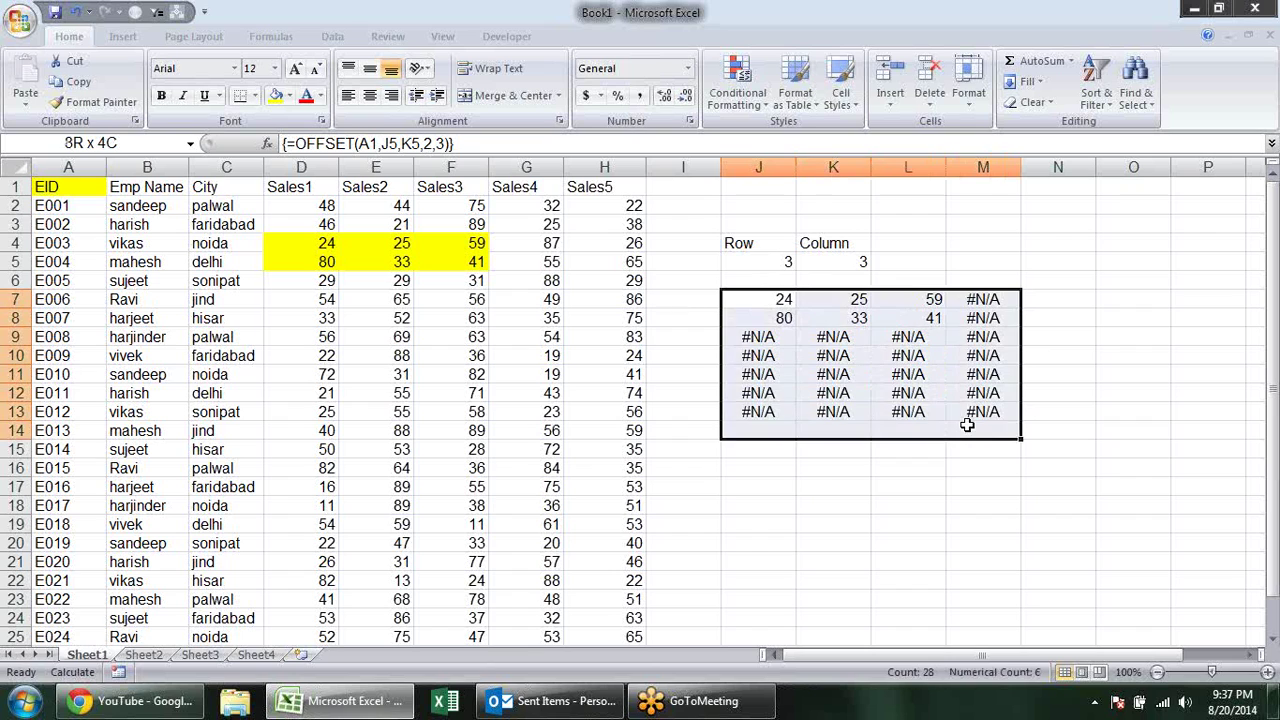
{"action": "key", "text": "F2"}
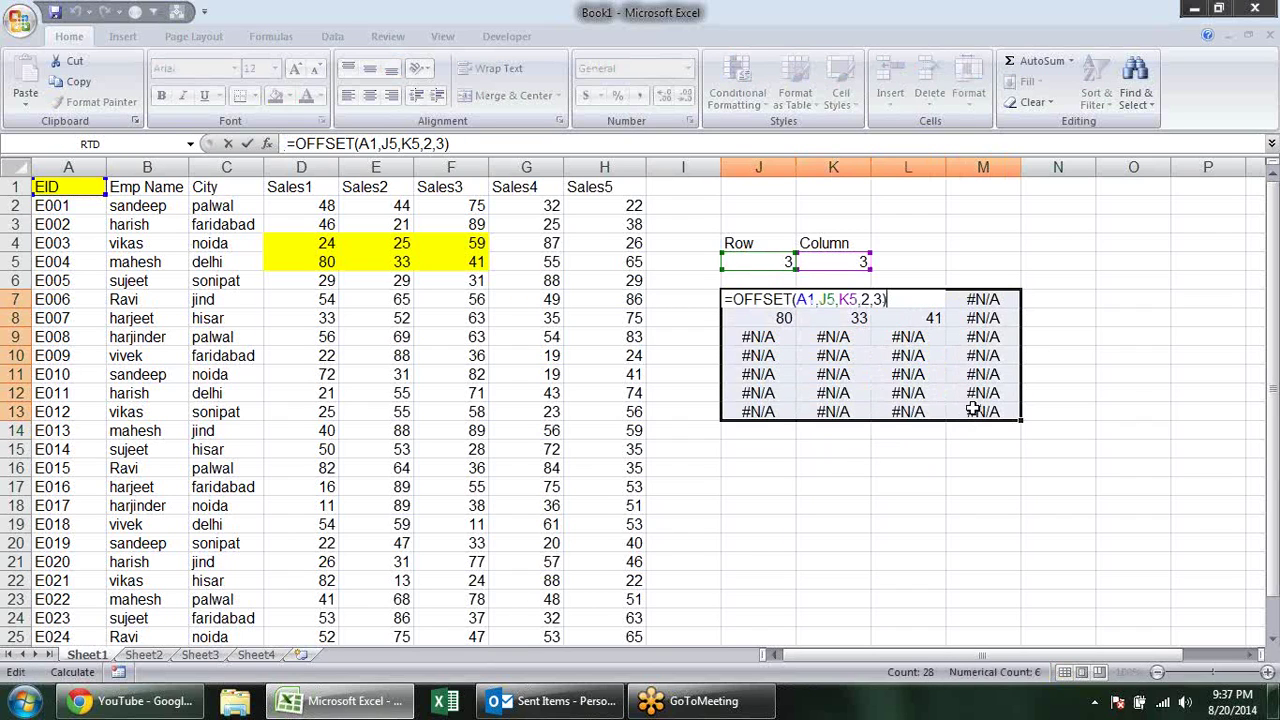
{"action": "left_click", "coordinate": [869, 299]}
{"action": "key", "text": "BackSpace"}
{"action": "type", "text": "3"}
{"action": "key", "text": "Right"}
{"action": "key", "text": "BackSpace"}
{"action": "type", "text": "4"}
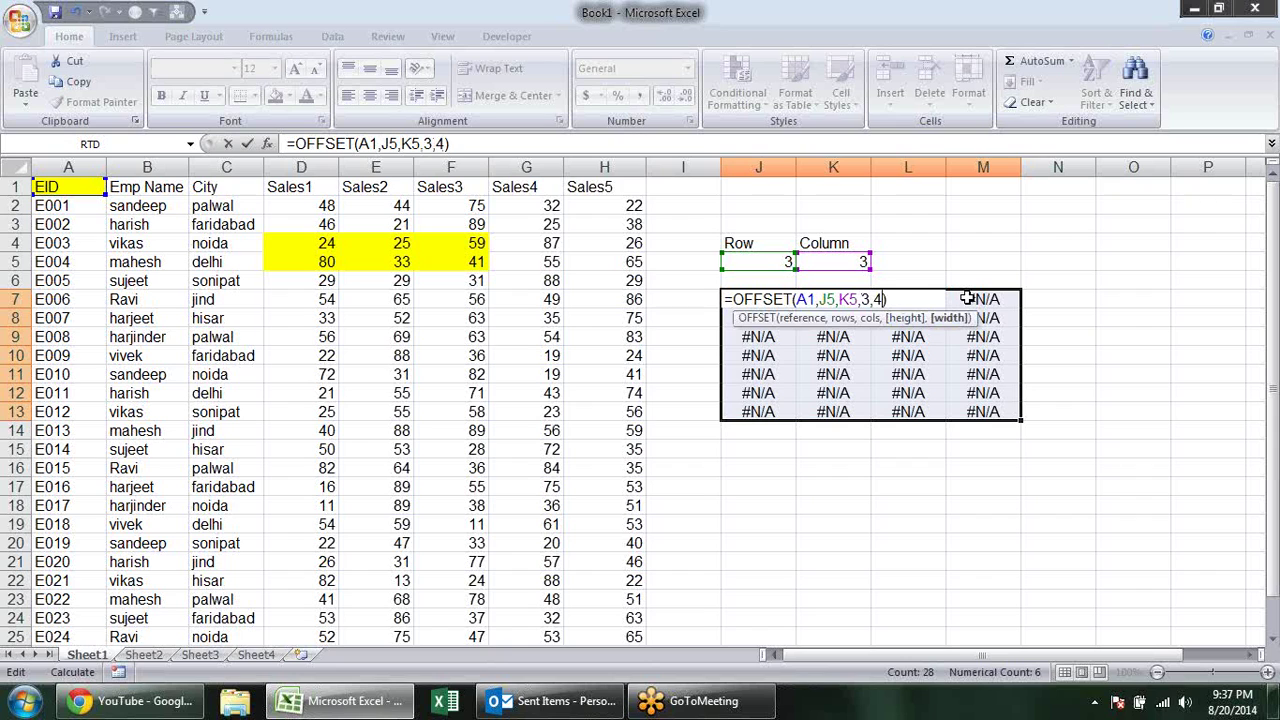
{"action": "key", "text": "ctrl+shift+Return"}
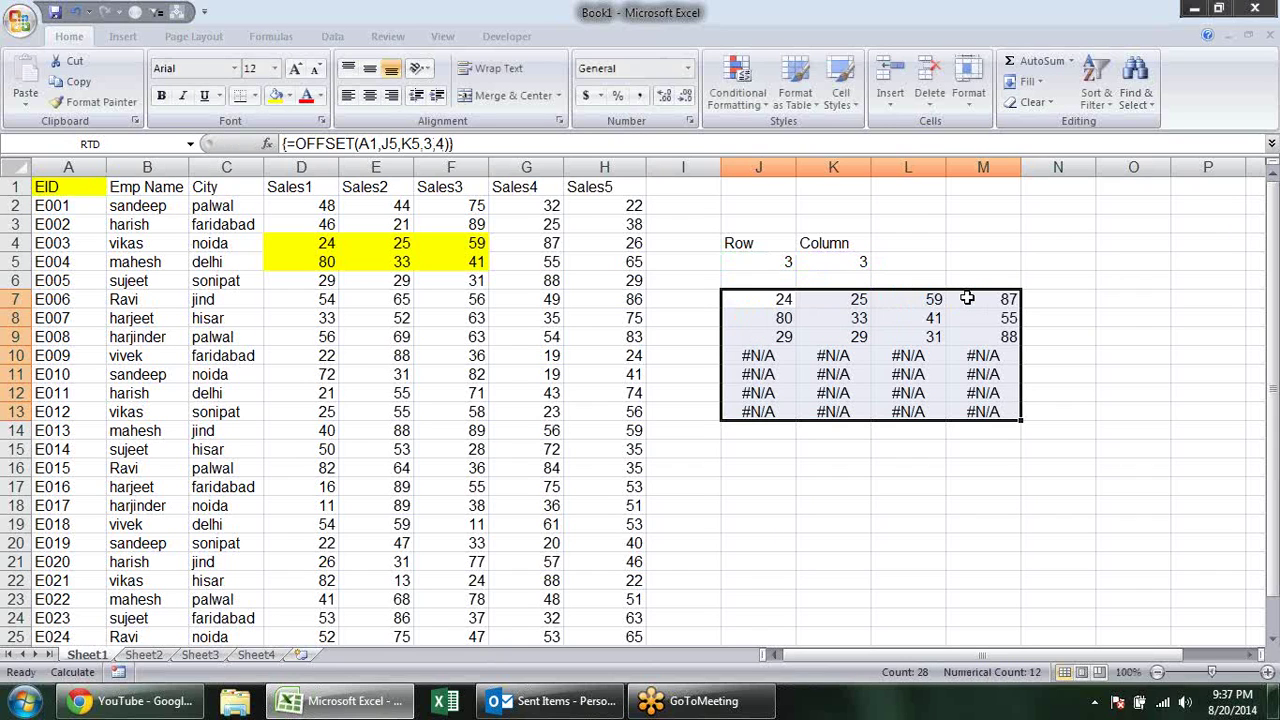
Fill the matching source block D4:G6 yellow.
{"action": "left_click_drag", "start_coordinate": [781, 305], "coordinate": [998, 335]}
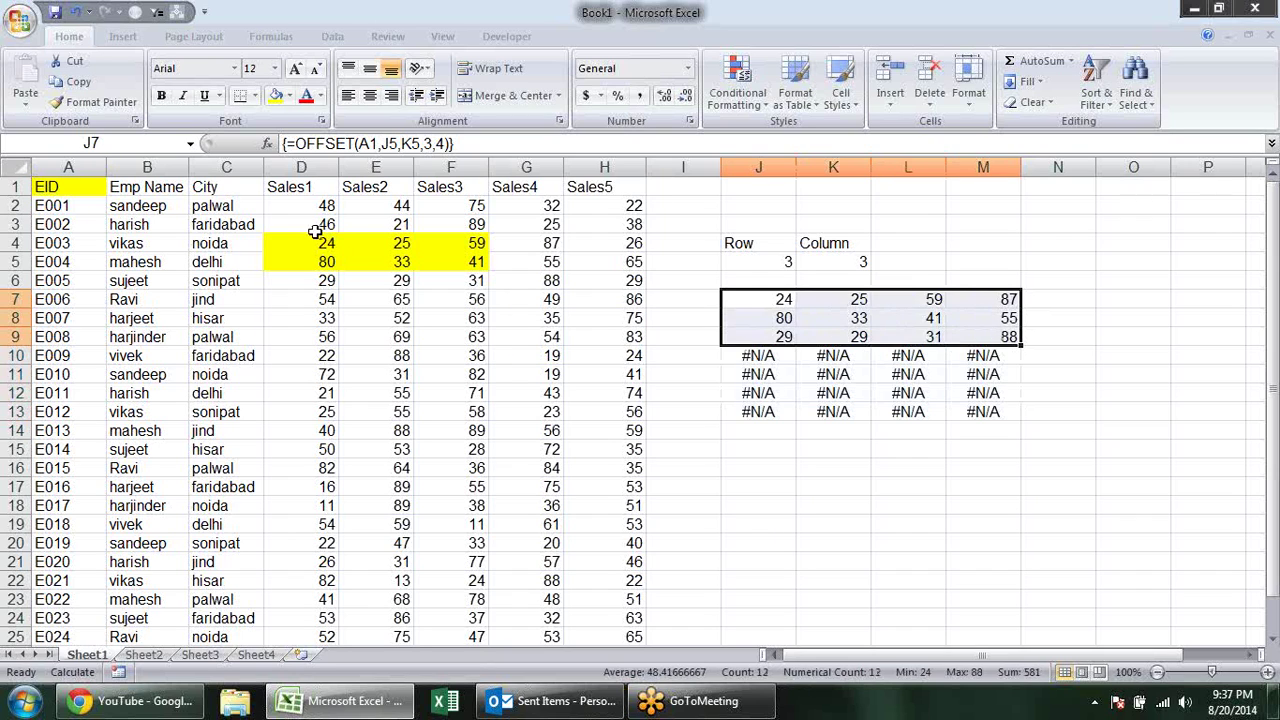
{"action": "left_click_drag", "start_coordinate": [312, 245], "coordinate": [557, 281]}
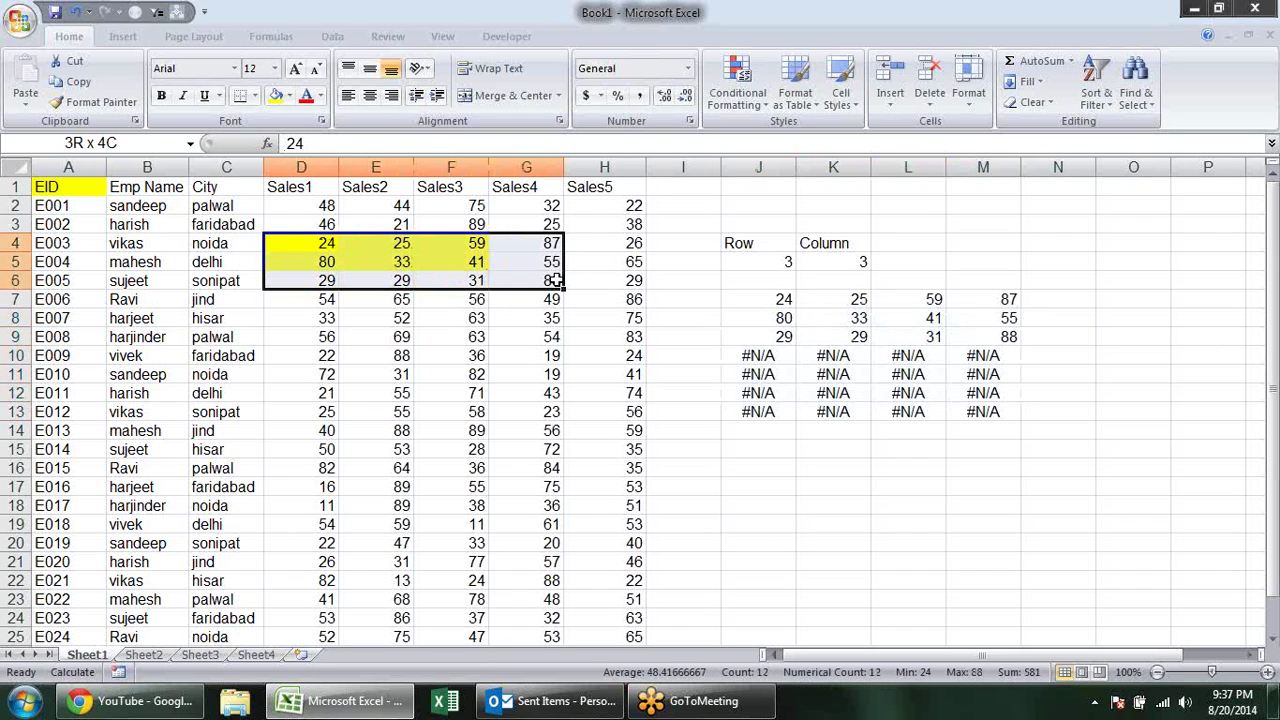
{"action": "left_click", "coordinate": [275, 96]}
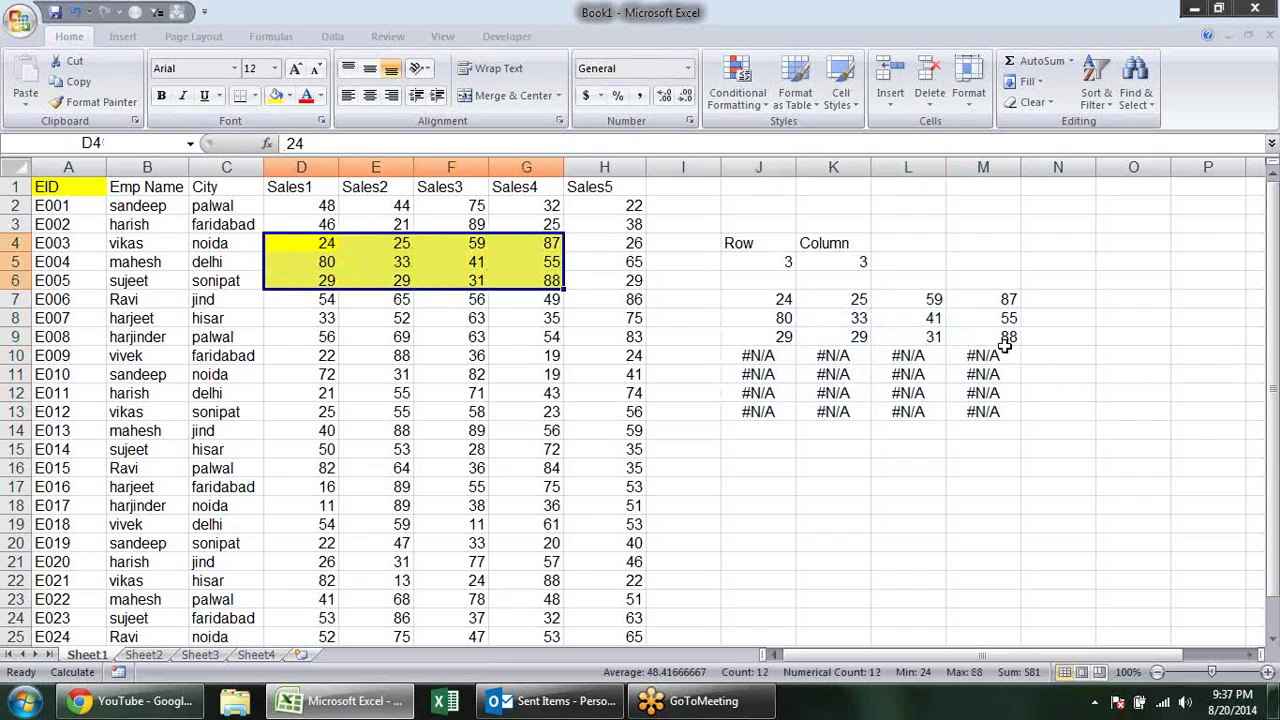
{"action": "mouse_move", "coordinate": [1005, 343]}
{"action": "left_mouse_down"}
{"action": "mouse_move", "coordinate": [780, 300]}
{"action": "mouse_move", "coordinate": [1005, 340]}
{"action": "left_mouse_up"}
{"action": "left_click", "coordinate": [735, 300]}
{"action": "left_click", "coordinate": [1071, 408]}
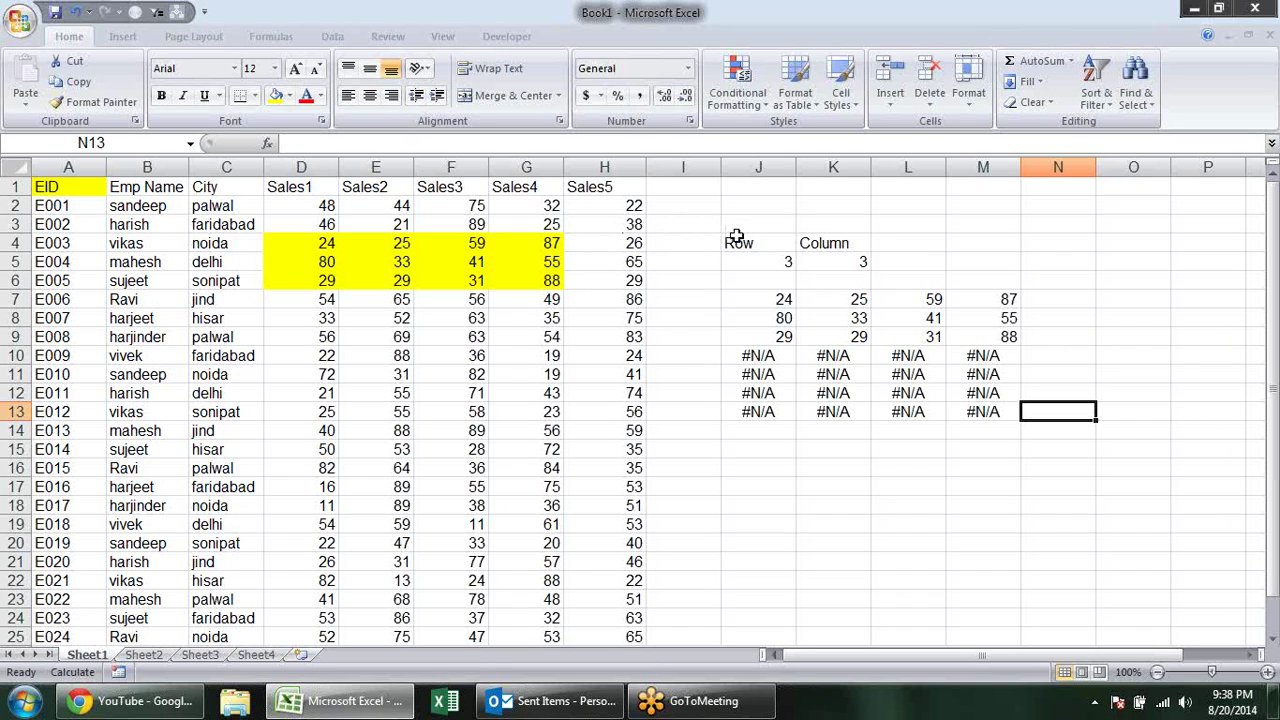
Clear the old demo block J4:M13.
{"action": "left_click_drag", "start_coordinate": [736, 240], "coordinate": [1010, 408]}
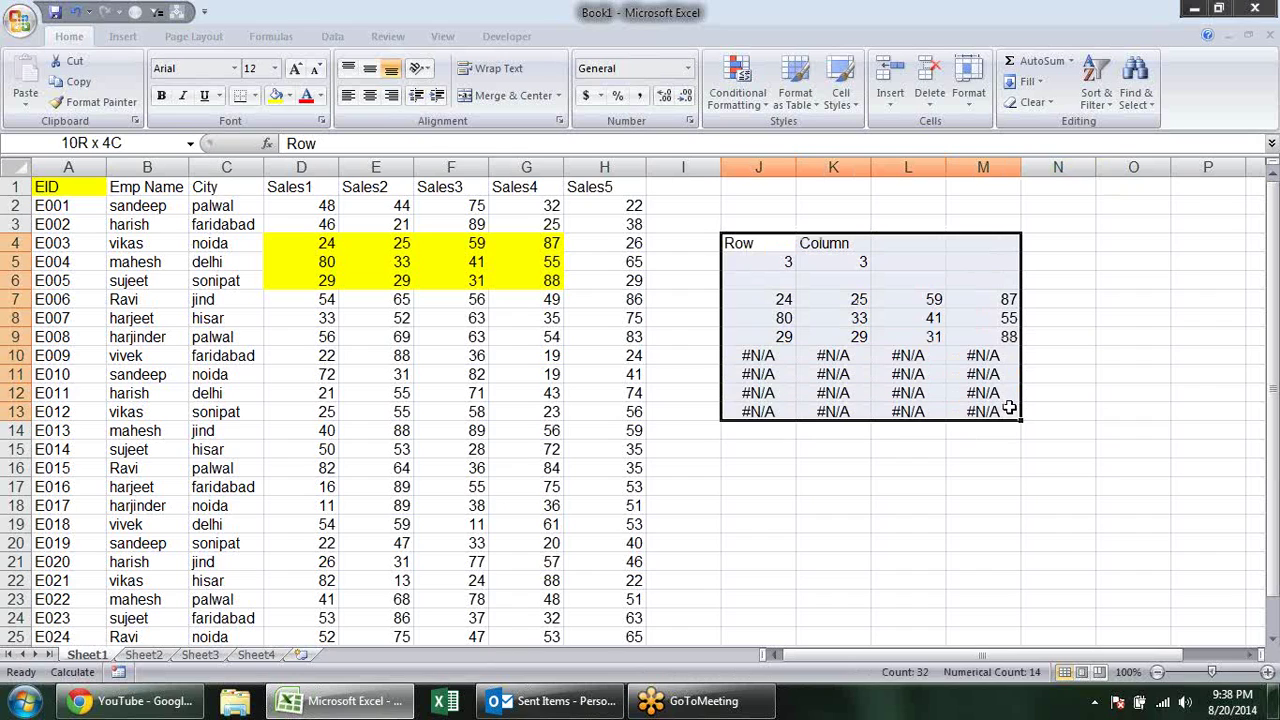
{"action": "key", "text": "Delete"}
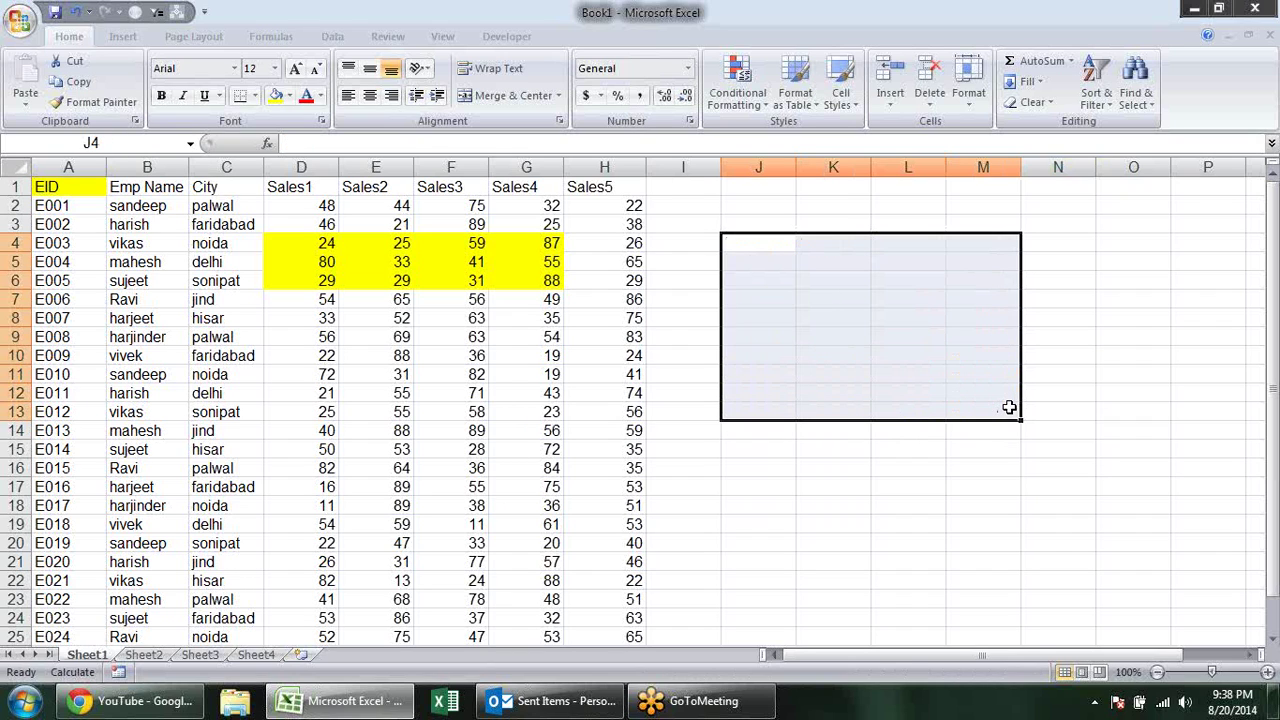
{"action": "left_click", "coordinate": [904, 469]}
{"action": "left_click", "coordinate": [758, 280]}
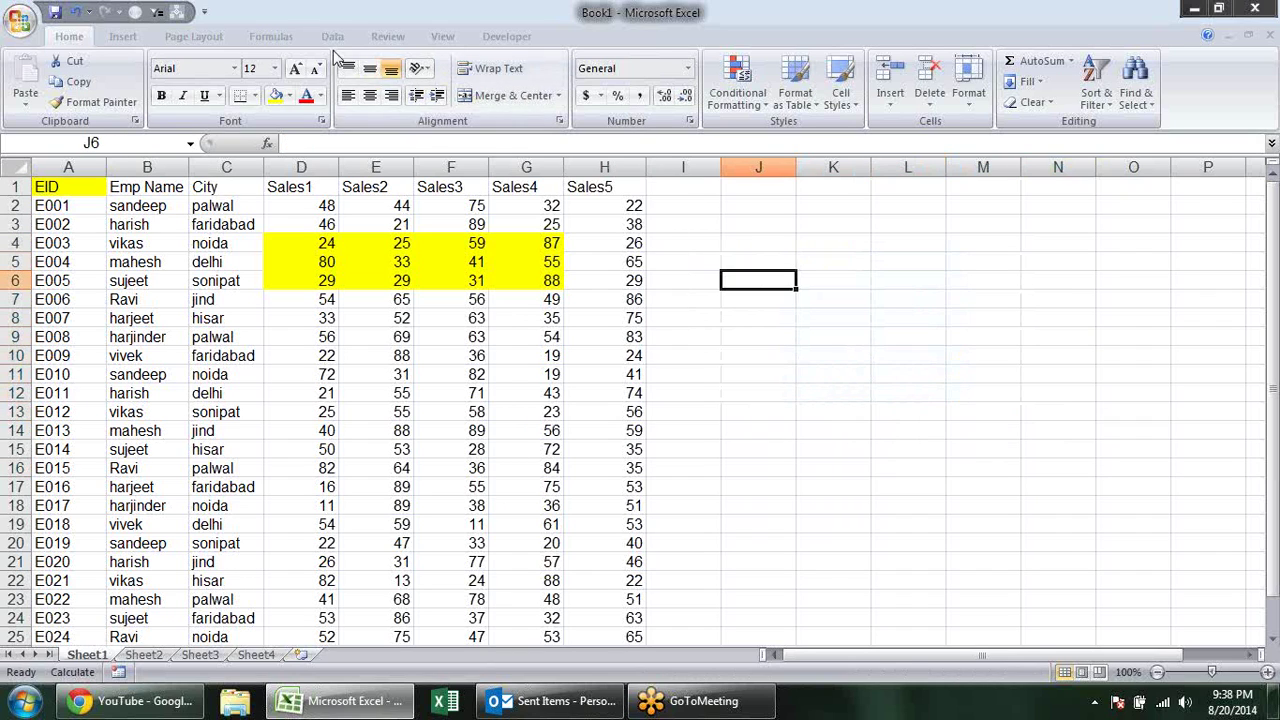
Show the Formulas ribbon and look over the Sales2 to Sales5 columns.
{"action": "left_click", "coordinate": [296, 36]}
{"action": "left_click", "coordinate": [851, 248]}
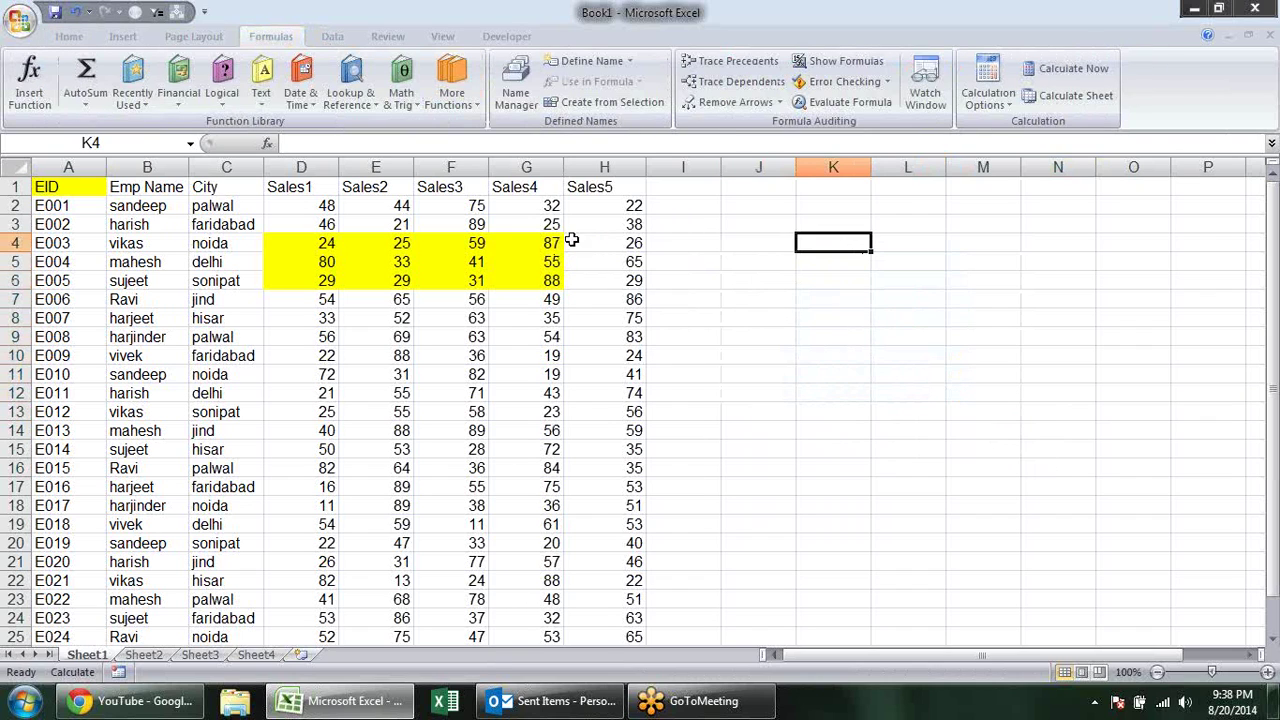
{"action": "left_click_drag", "start_coordinate": [375, 168], "coordinate": [594, 168]}
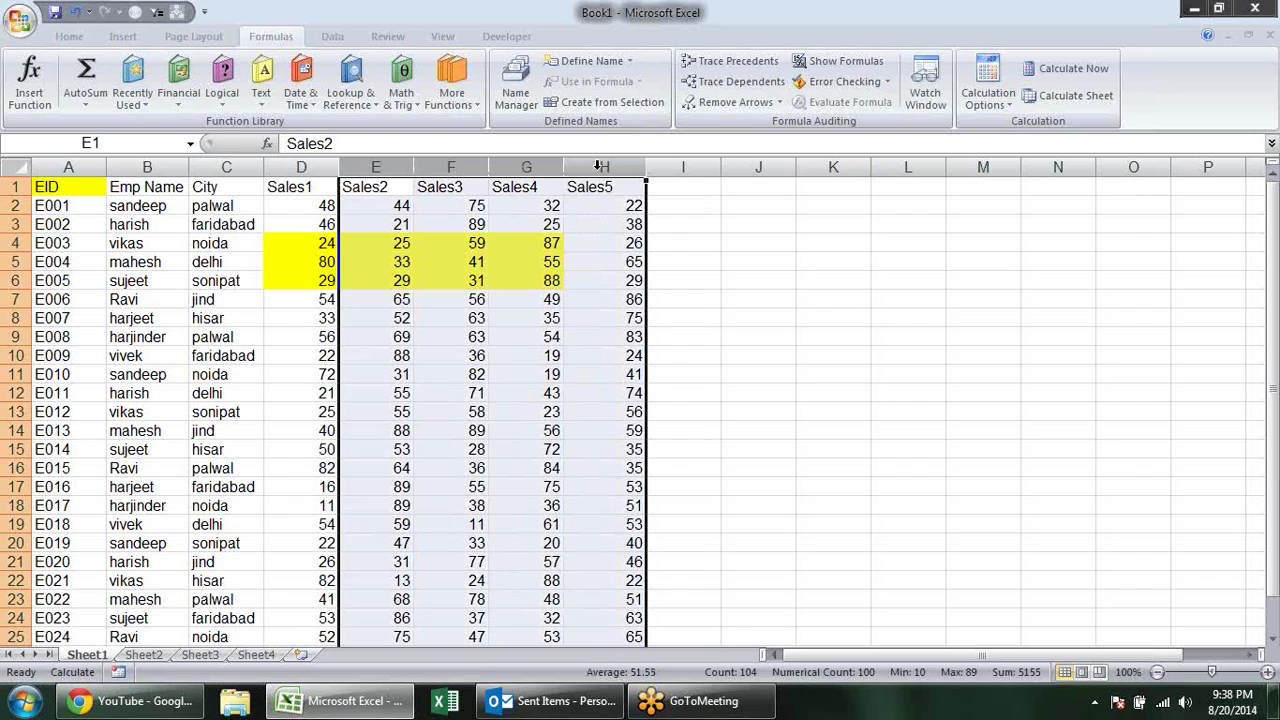
{"action": "left_click", "coordinate": [684, 299]}
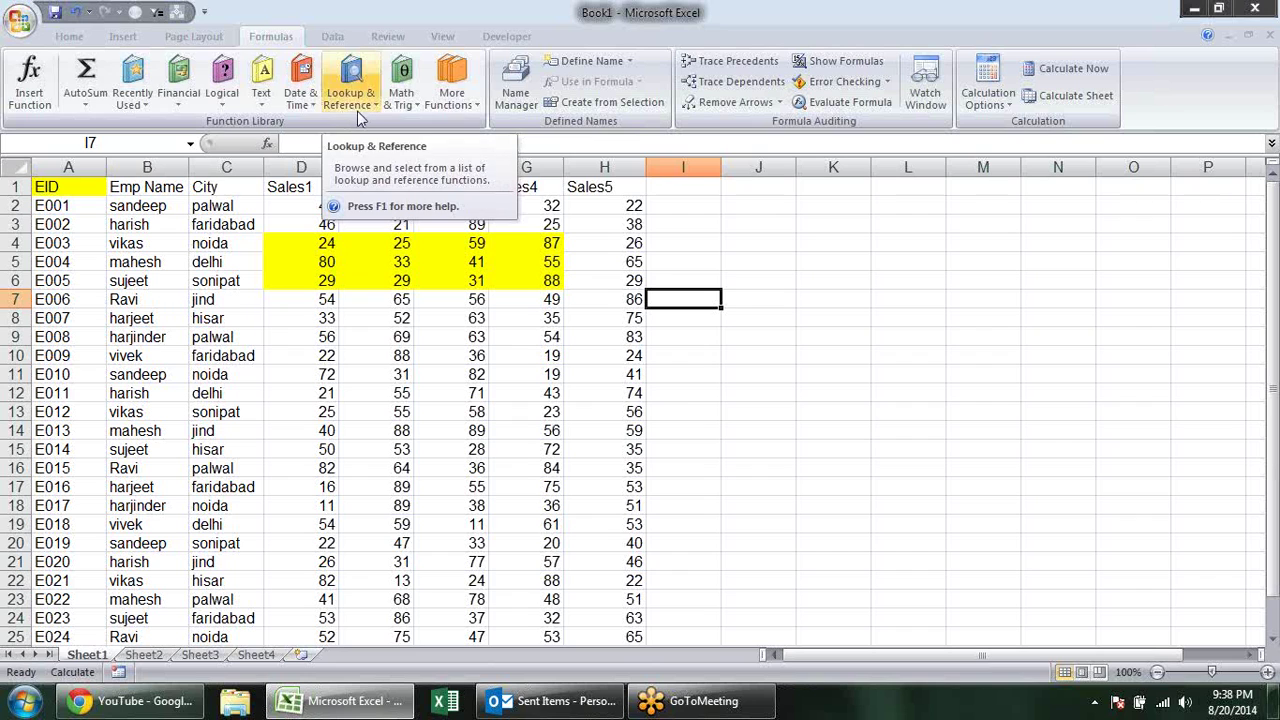
{"action": "left_click", "coordinate": [803, 385]}
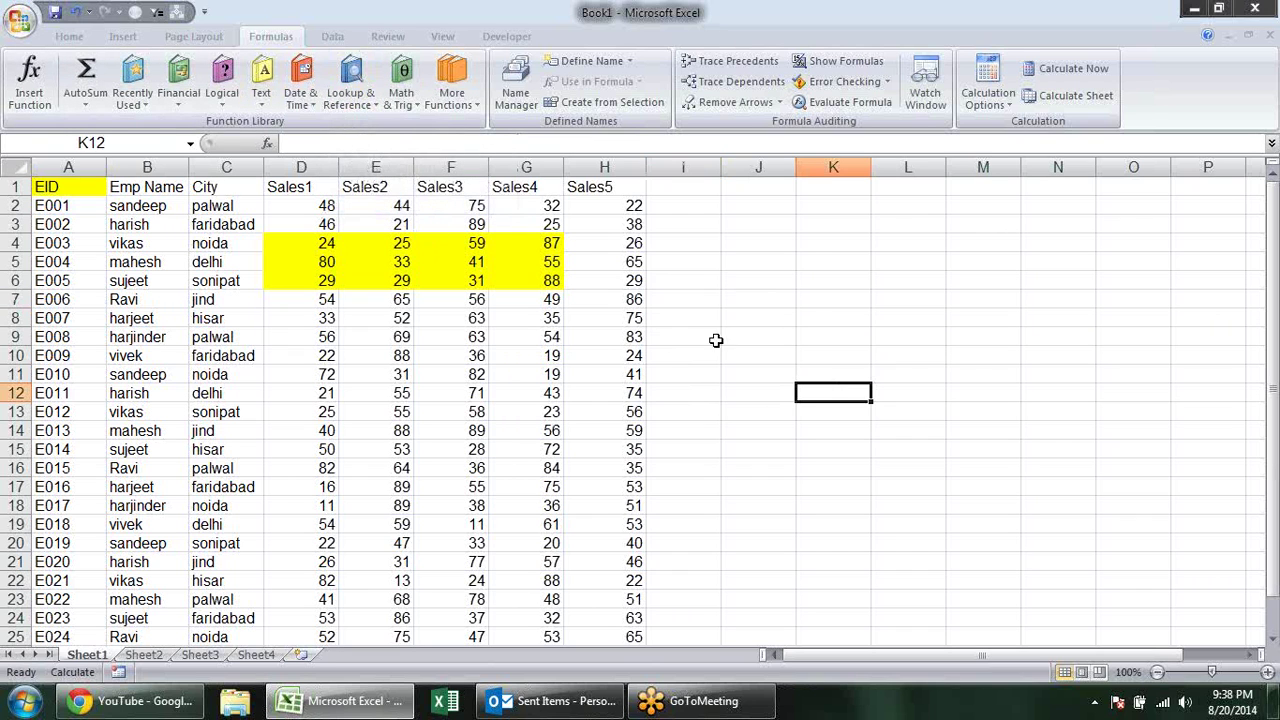
{"action": "left_click", "coordinate": [815, 285]}
{"action": "scroll", "coordinate": [320, 350], "scroll_direction": "down", "scroll_amount": 4}
{"action": "scroll", "coordinate": [330, 378], "scroll_direction": "up", "scroll_amount": 1}
{"action": "scroll", "coordinate": [370, 390], "scroll_direction": "up", "scroll_amount": 2}
{"action": "scroll", "coordinate": [372, 372], "scroll_direction": "up", "scroll_amount": 1}
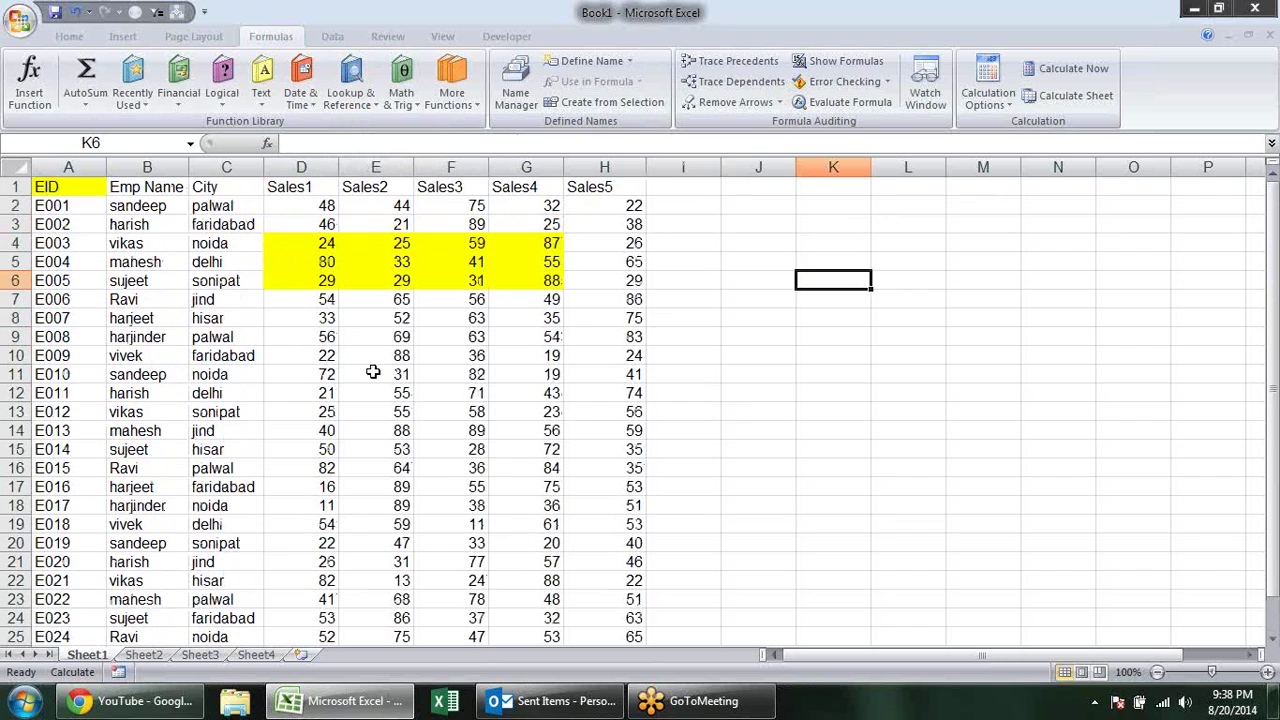
{"action": "left_click", "coordinate": [764, 190]}
Copy the headers EID, Emp Name, City, Sales1 from A1:D1 to J1:M1.
{"action": "mouse_move", "coordinate": [57, 186]}
{"action": "left_mouse_down"}
{"action": "mouse_move", "coordinate": [537, 186]}
{"action": "mouse_move", "coordinate": [300, 186]}
{"action": "left_mouse_up"}
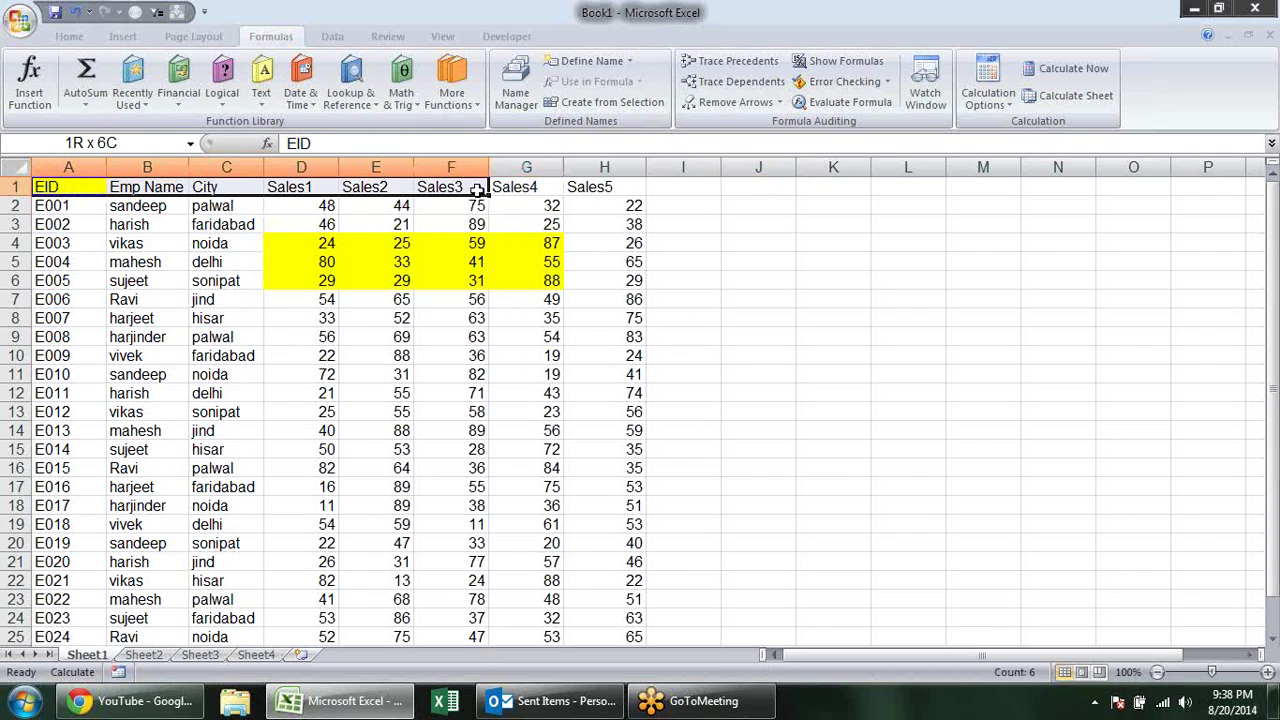
{"action": "key", "text": "ctrl+c"}
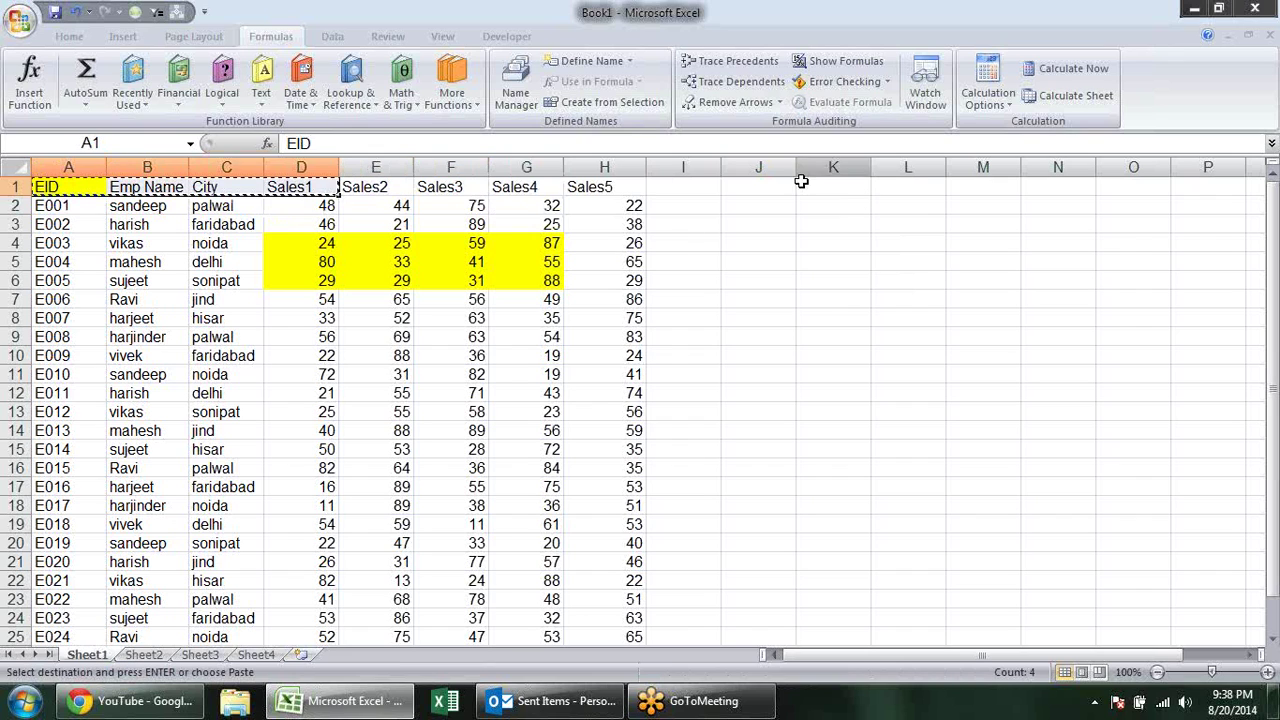
{"action": "left_click", "coordinate": [760, 186]}
{"action": "key", "text": "ctrl+v"}
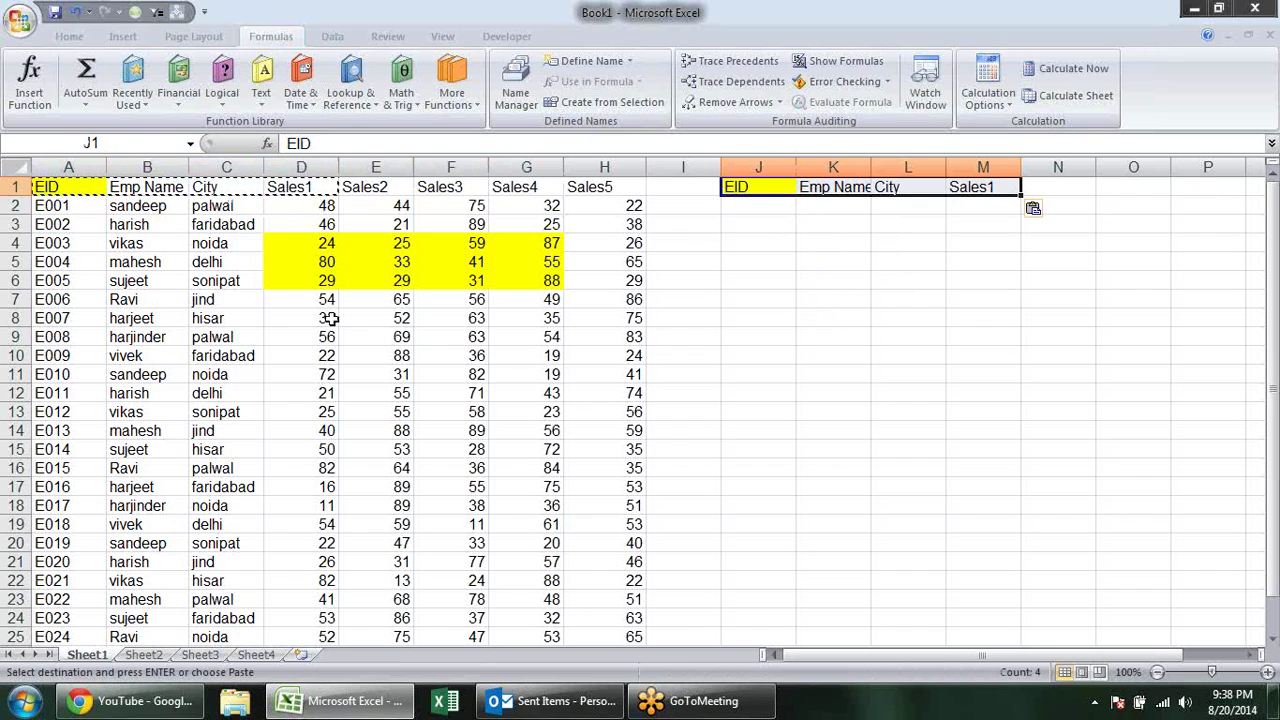
{"action": "left_click", "coordinate": [908, 308]}
Copy IDs E004, E012, E016, E019 into J2:J5.
{"action": "left_click", "coordinate": [68, 261]}
{"action": "left_click", "coordinate": [70, 411], "text": "ctrl"}
{"action": "left_click", "coordinate": [72, 487], "text": "ctrl"}
{"action": "left_click", "coordinate": [72, 543], "text": "ctrl"}
{"action": "key", "text": "ctrl+c"}
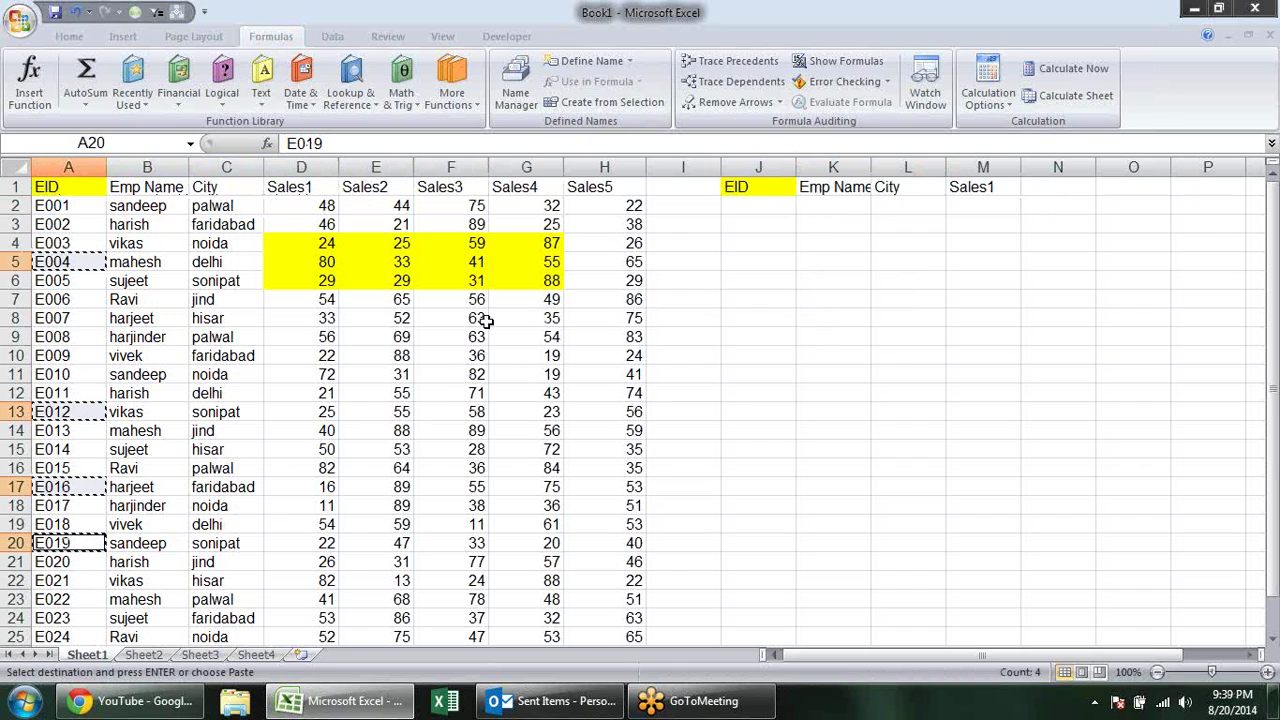
{"action": "left_click", "coordinate": [755, 210]}
{"action": "key", "text": "ctrl+v"}
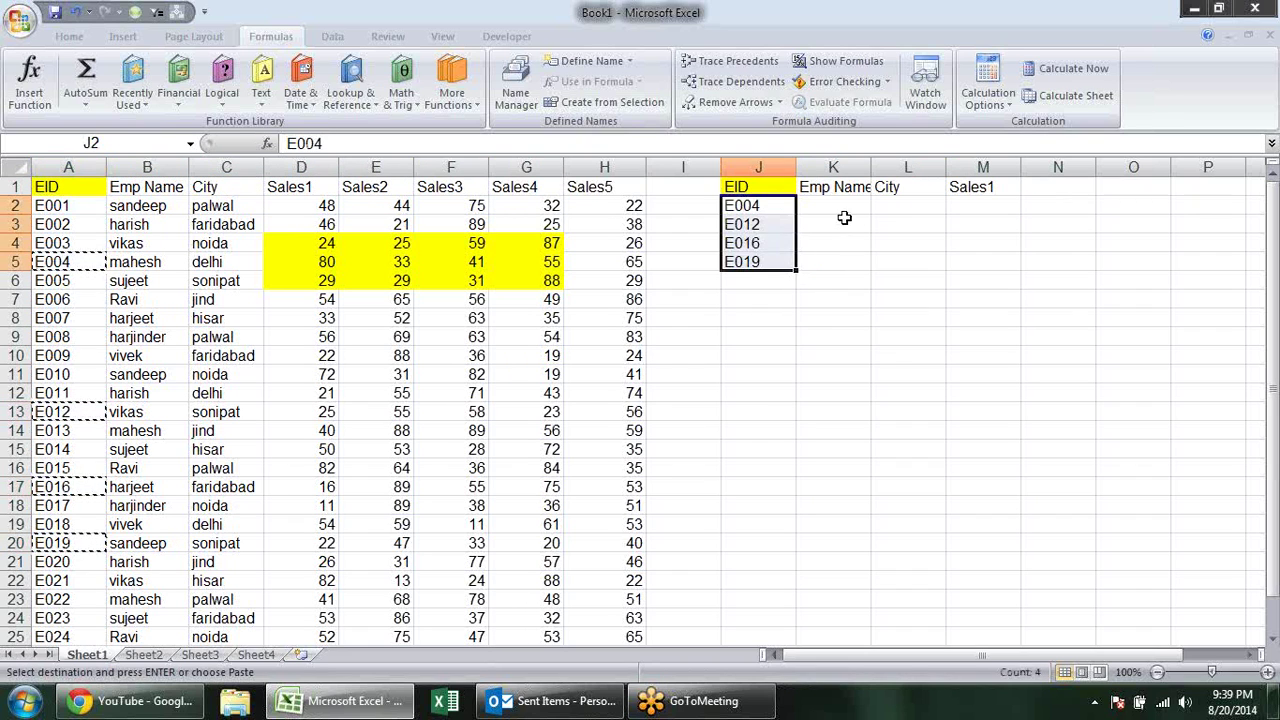
{"action": "left_click_drag", "start_coordinate": [833, 210], "coordinate": [1003, 213]}
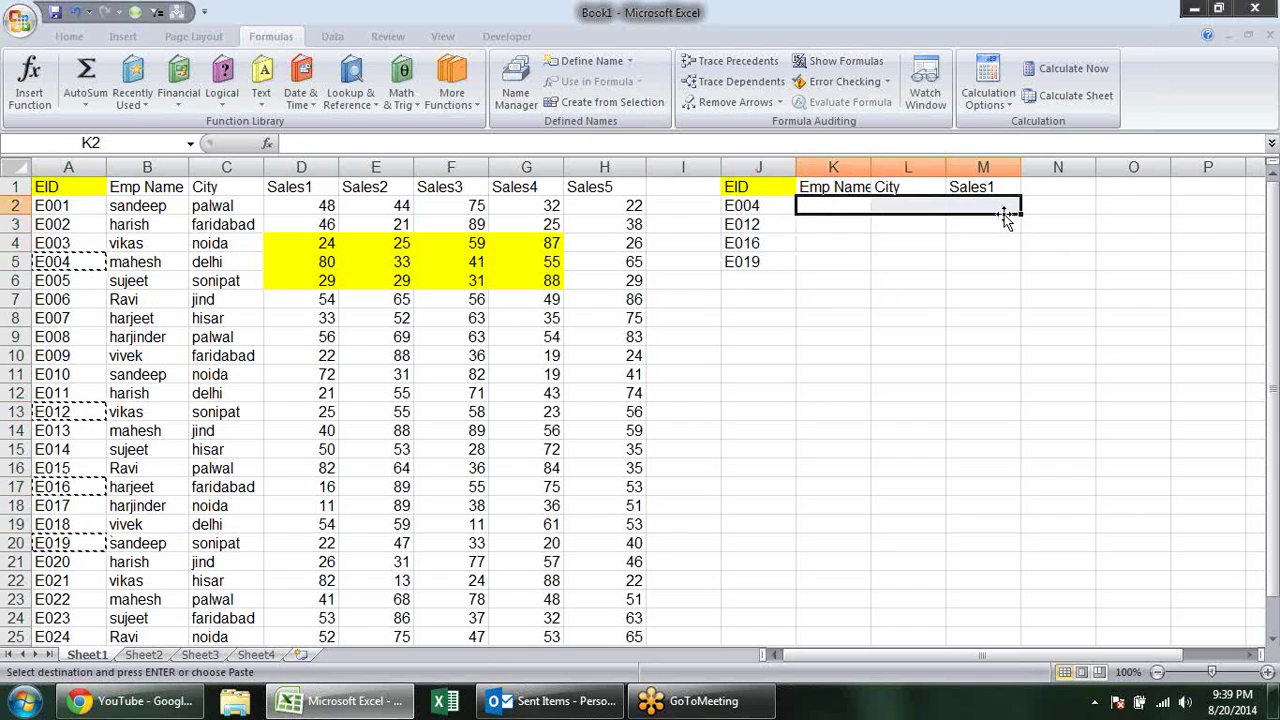
Start a VLOOKUP in K2:M2 with lookup value $J2 and table range $A:$D.
{"action": "type", "text": "=vl"}
{"action": "key", "text": "Tab"}
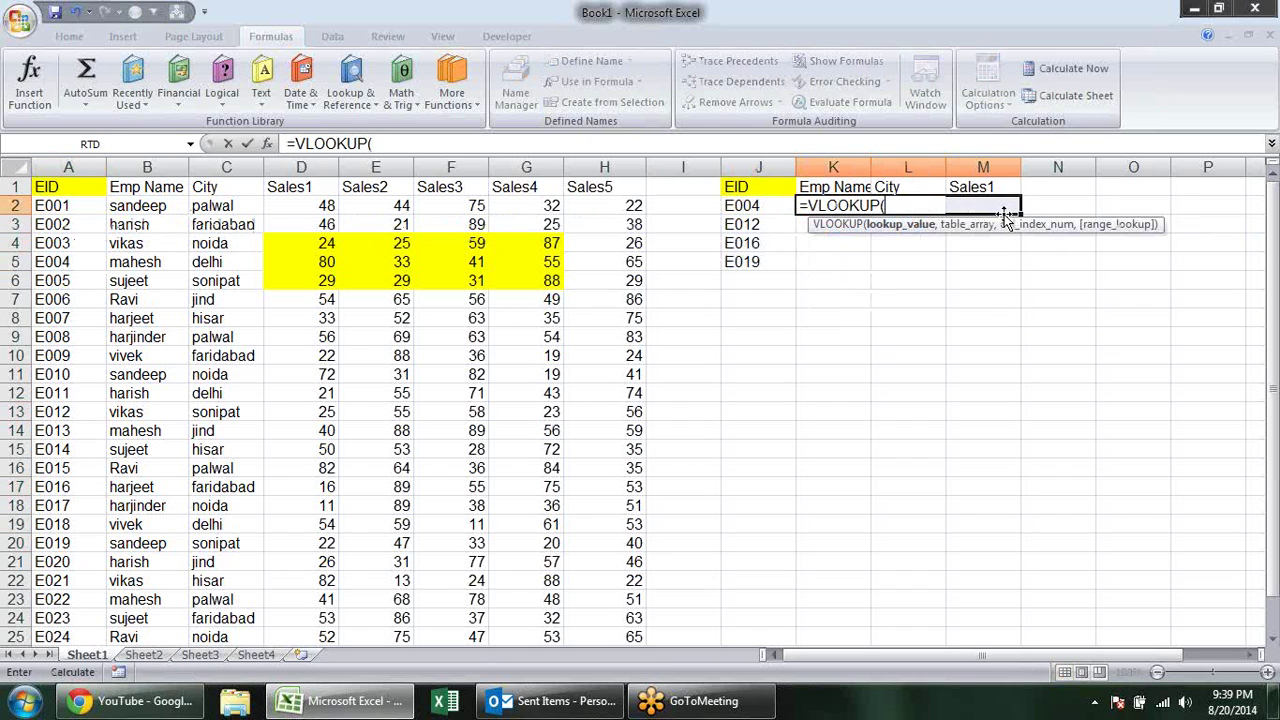
{"action": "left_click", "coordinate": [787, 205]}
{"action": "type", "text": ","}
{"action": "key", "text": "BackSpace"}
{"action": "key", "text": "BackSpace"}
{"action": "key", "text": "BackSpace"}
{"action": "left_click", "coordinate": [775, 205]}
{"action": "key", "text": "F4"}
{"action": "key", "text": "F4"}
{"action": "key", "text": "F4"}
{"action": "type", "text": ","}
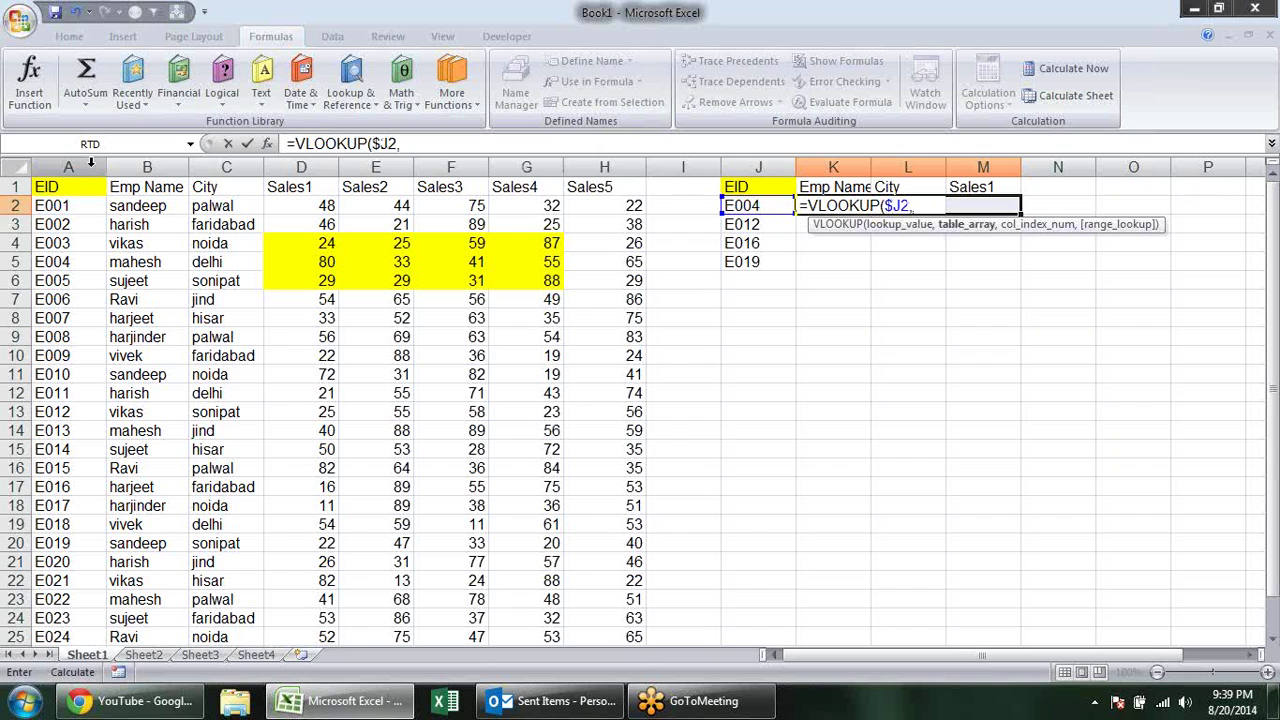
{"action": "left_click_drag", "start_coordinate": [85, 162], "coordinate": [297, 167]}
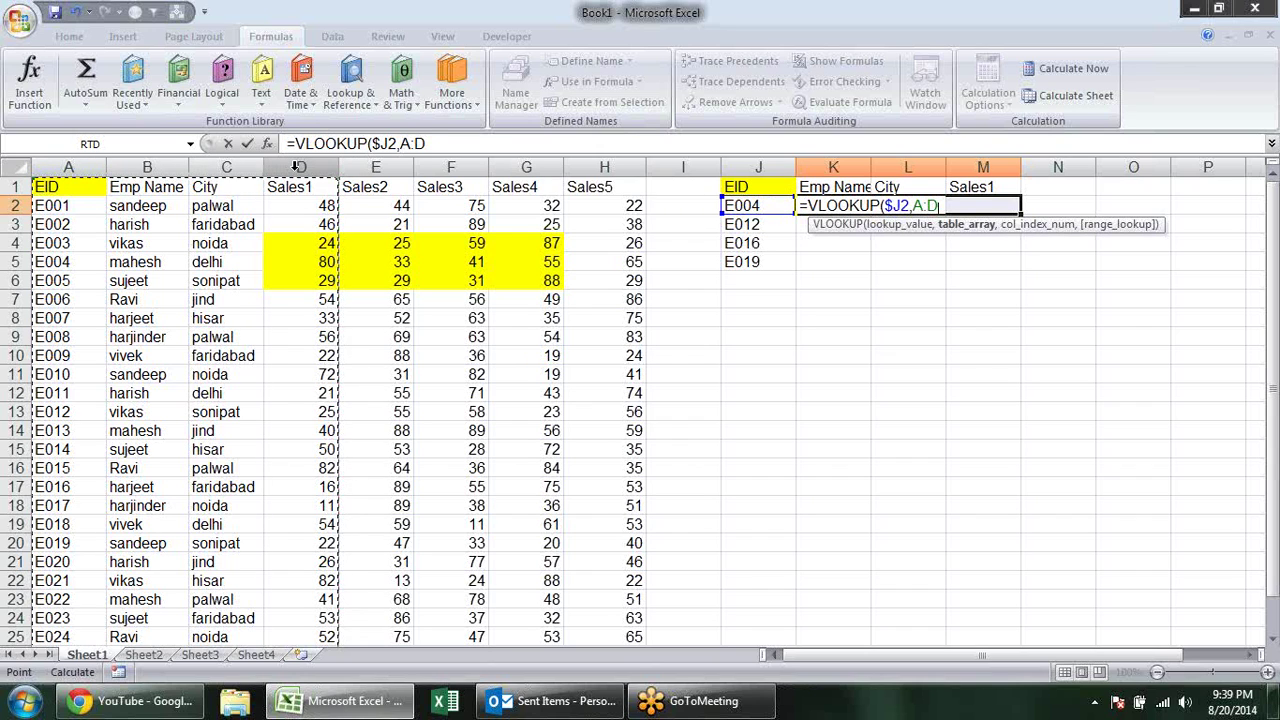
{"action": "key", "text": "F4"}
Add column indexes {2,3,4} and exact match 0, committing it as an array formula.
{"action": "type", "text": "$D,{"}
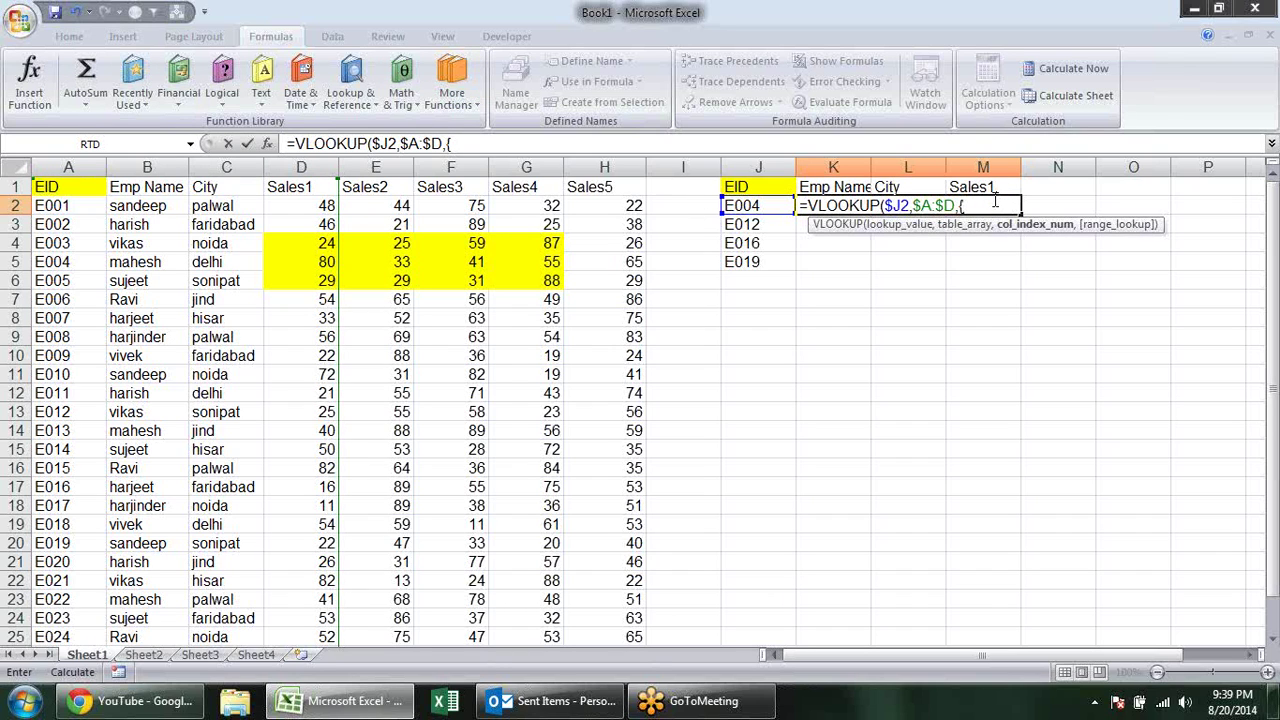
{"action": "type", "text": "2,3,4"}
{"action": "type", "text": ",0"}
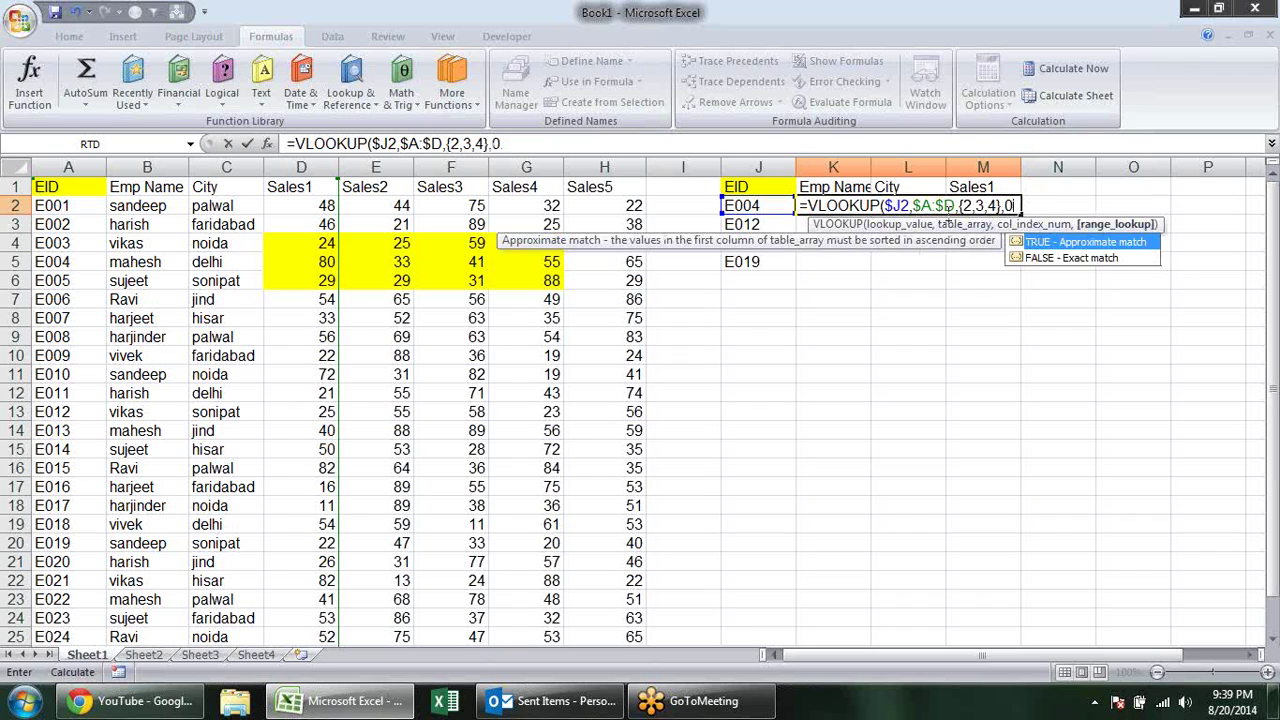
{"action": "left_click", "coordinate": [1030, 224]}
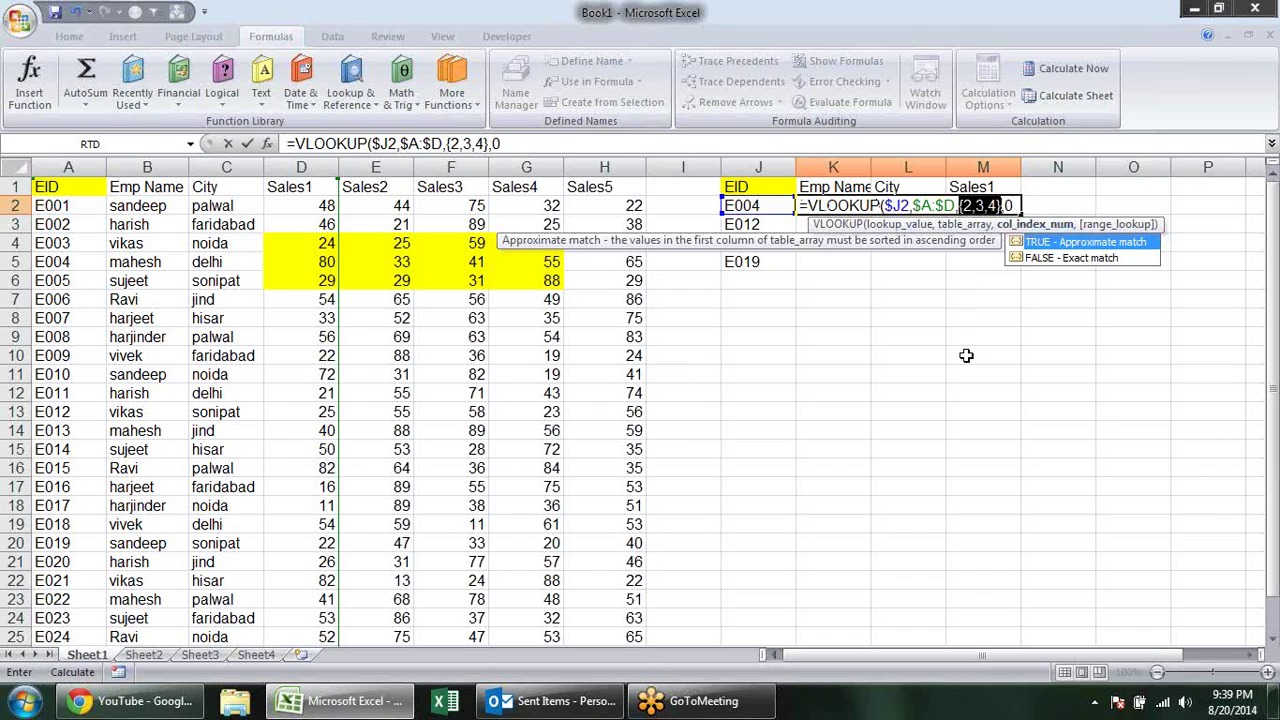
{"action": "left_click", "coordinate": [1019, 207]}
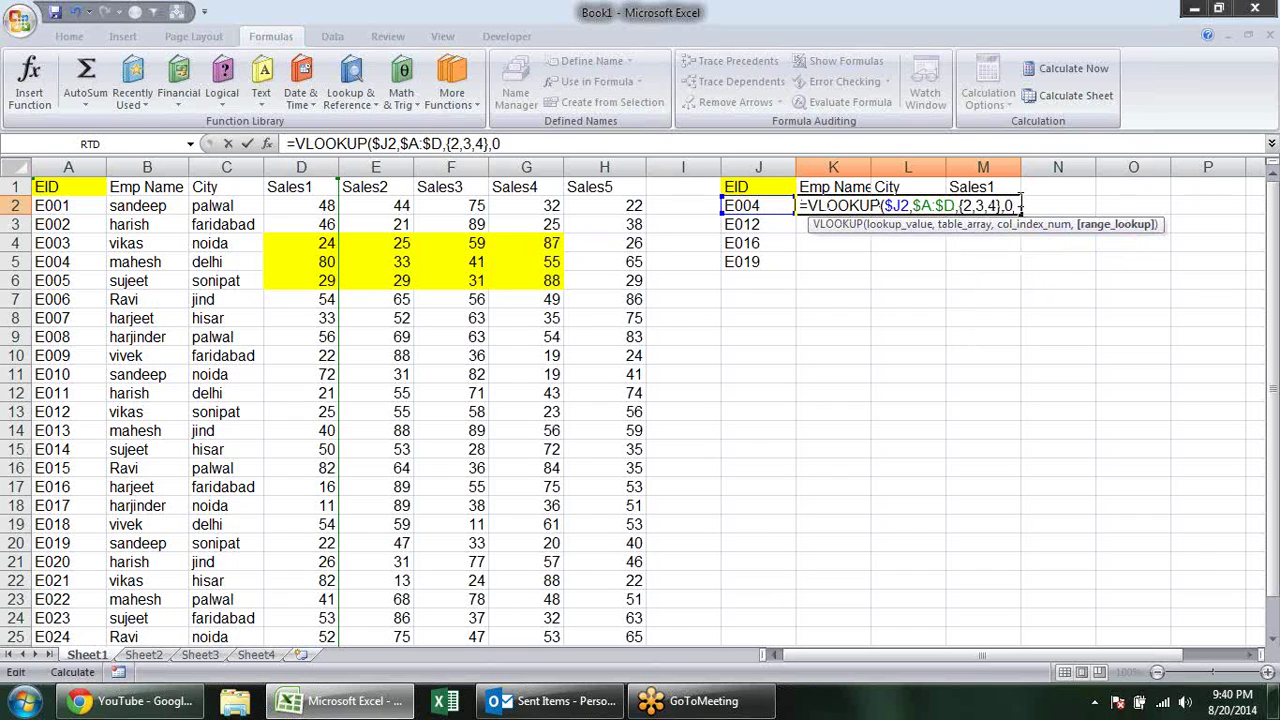
{"action": "type", "text": ")"}
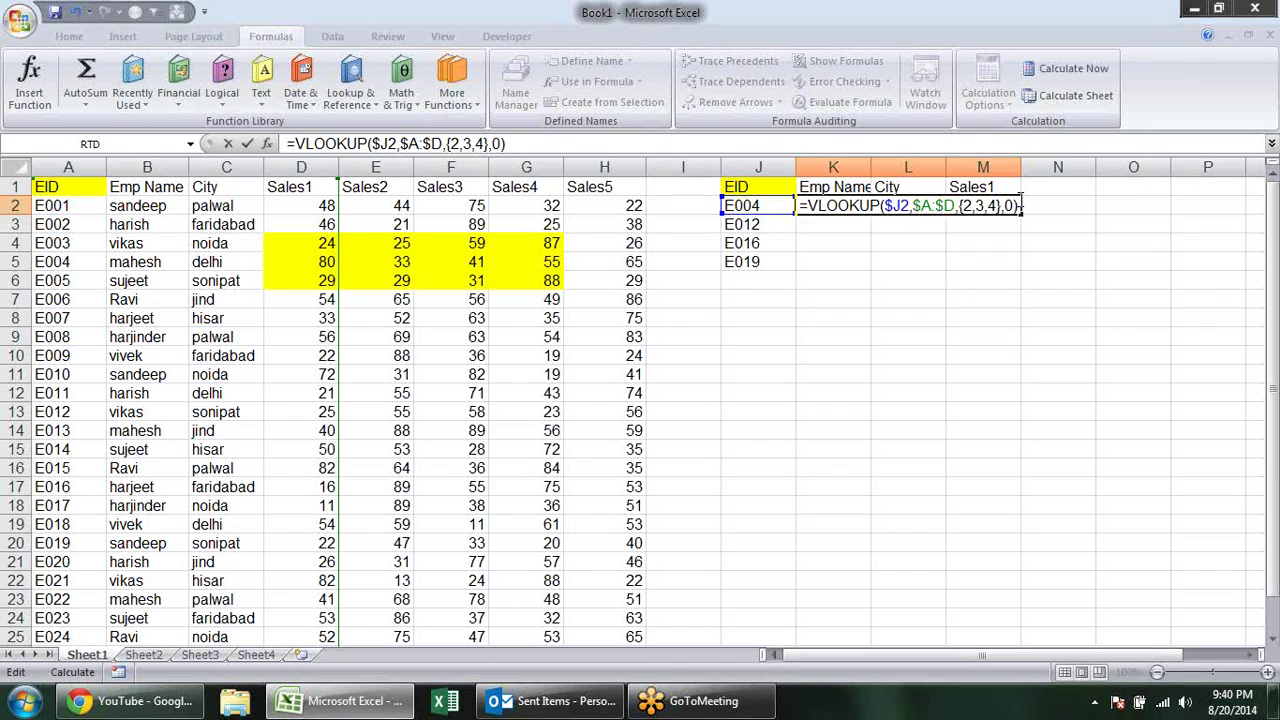
{"action": "key", "text": "ctrl+shift+Return"}
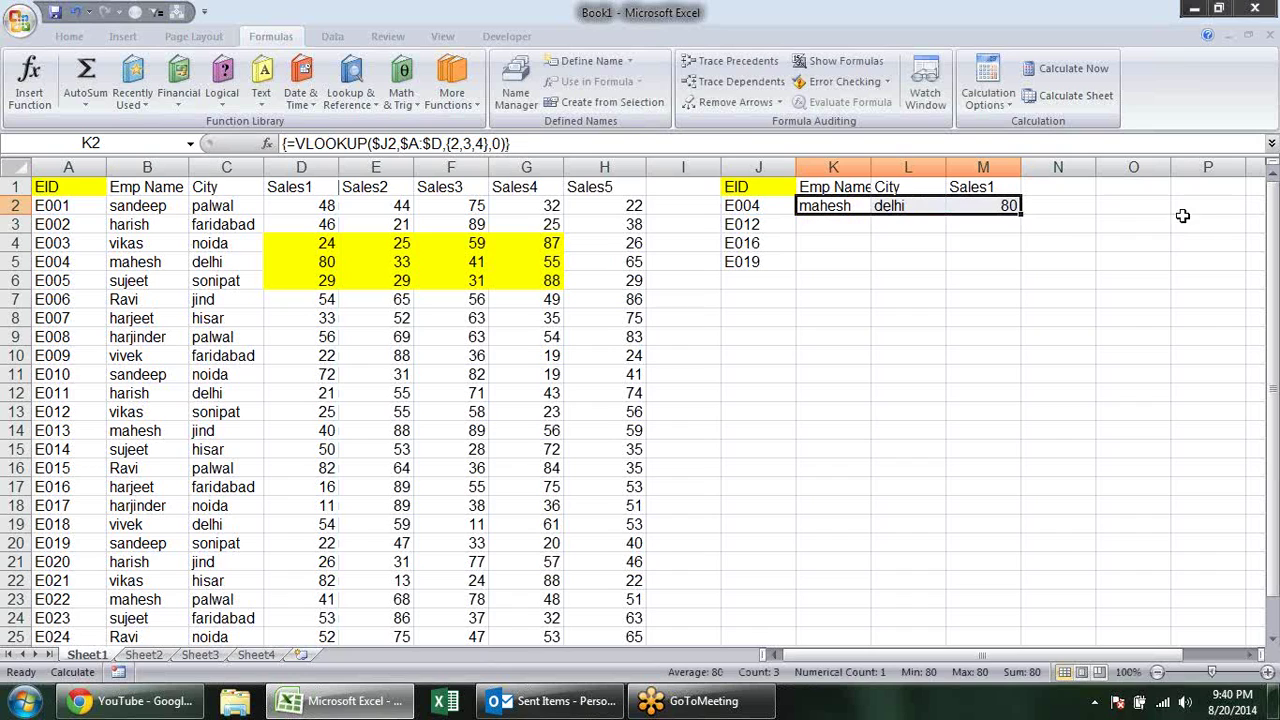
Fill the K2:M2 array lookup down to row 5, then check the formulas in K2, L2 and M2.
{"action": "left_click_drag", "start_coordinate": [1020, 210], "coordinate": [1022, 271]}
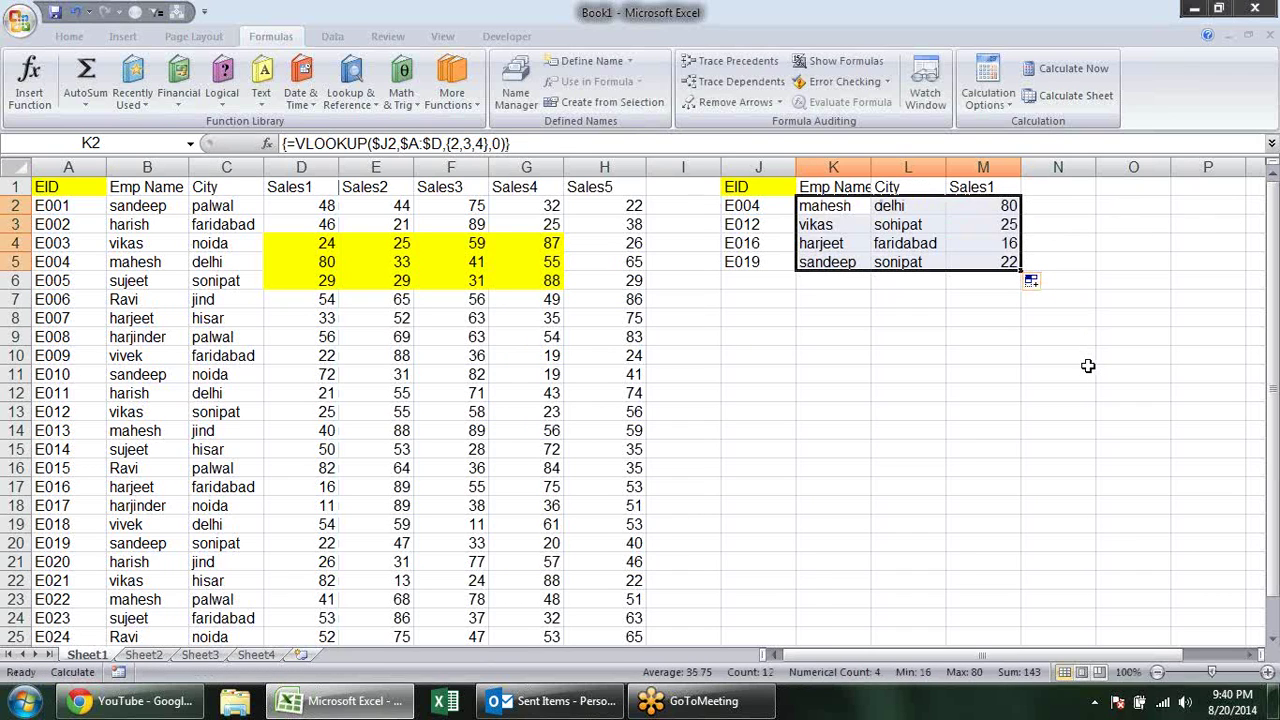
{"action": "left_click", "coordinate": [1088, 366]}
{"action": "left_click", "coordinate": [922, 225]}
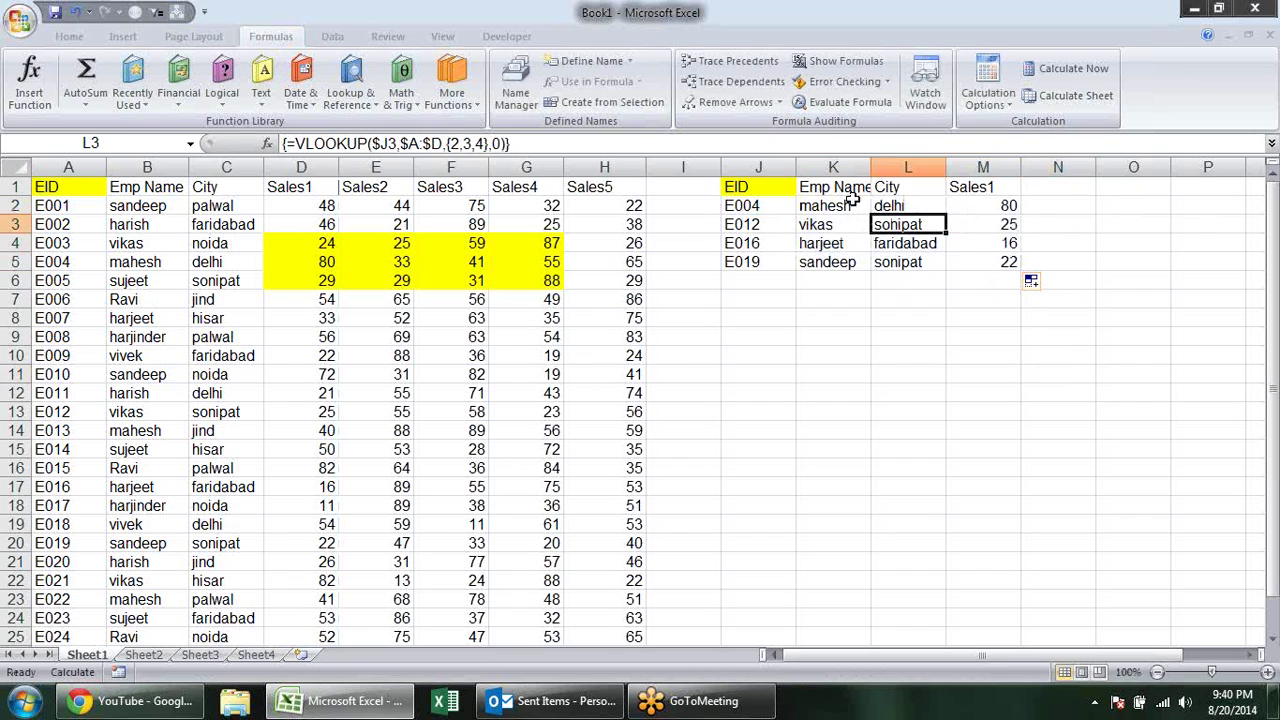
{"action": "left_click", "coordinate": [810, 208]}
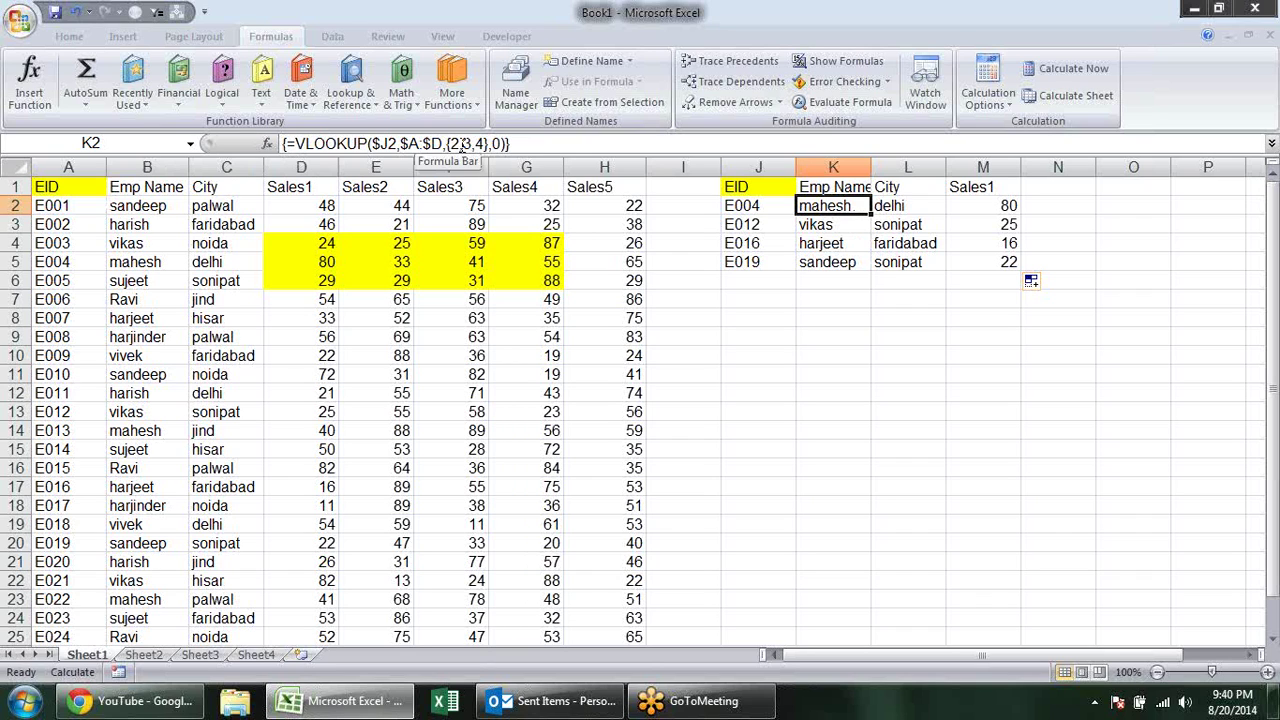
{"action": "left_click", "coordinate": [905, 210]}
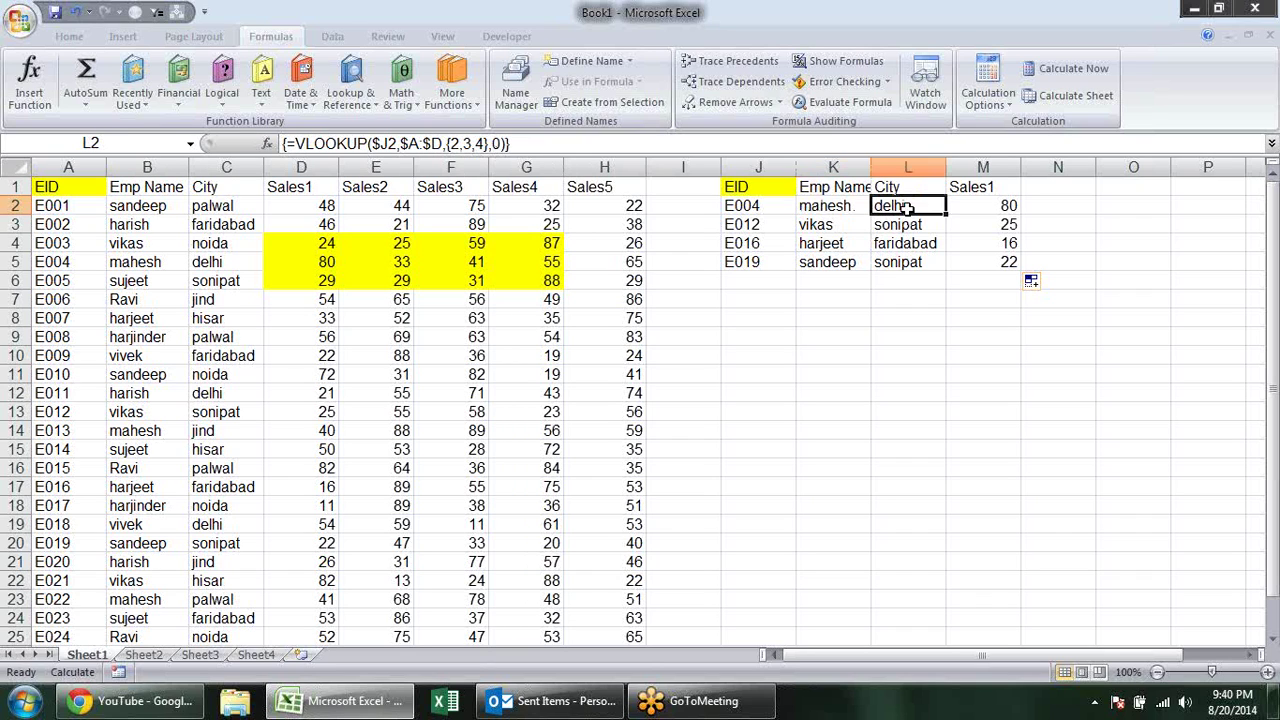
{"action": "left_click", "coordinate": [989, 207]}
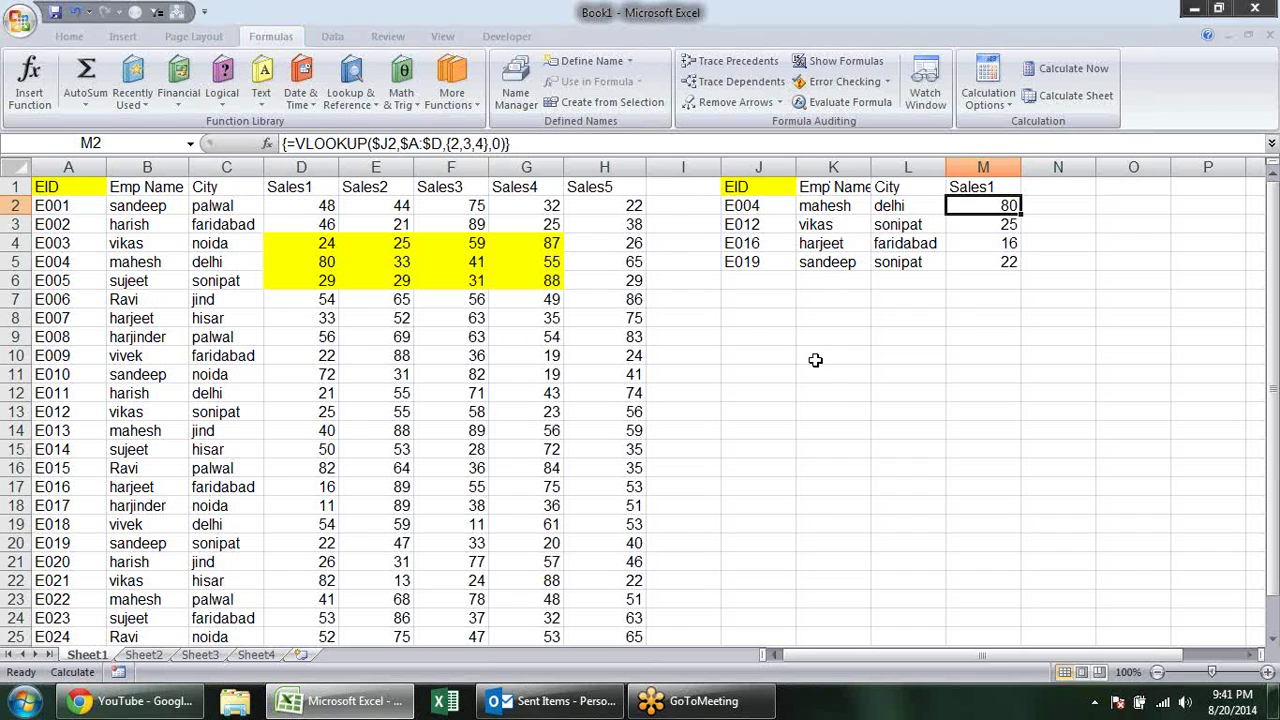
{"action": "left_click", "coordinate": [825, 318]}
{"action": "type", "text": "="}
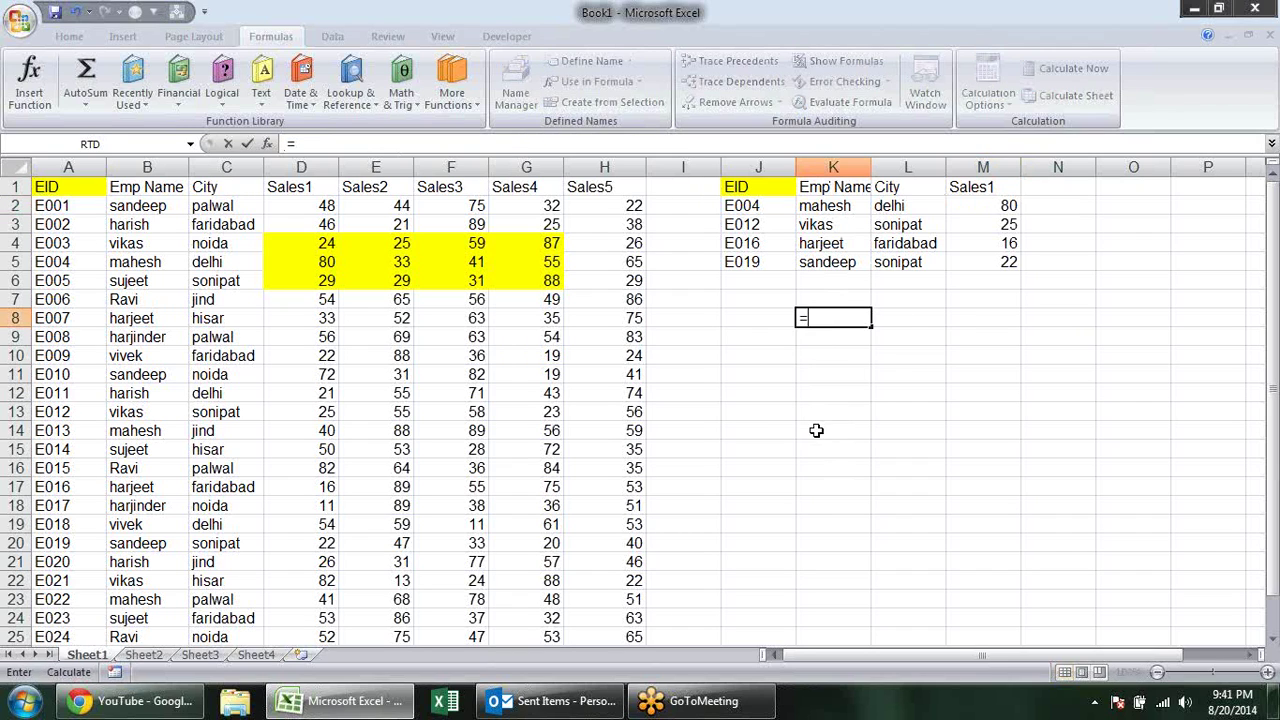
{"action": "type", "text": "row"}
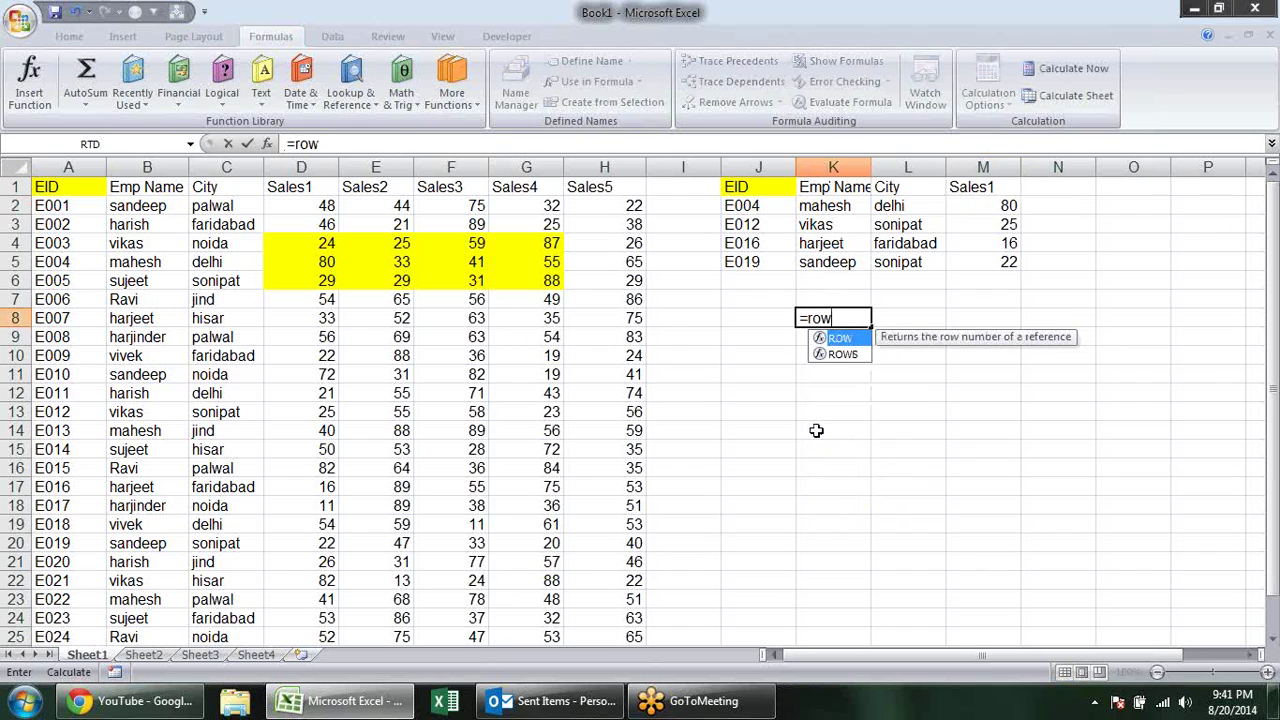
{"action": "type", "text": "("}
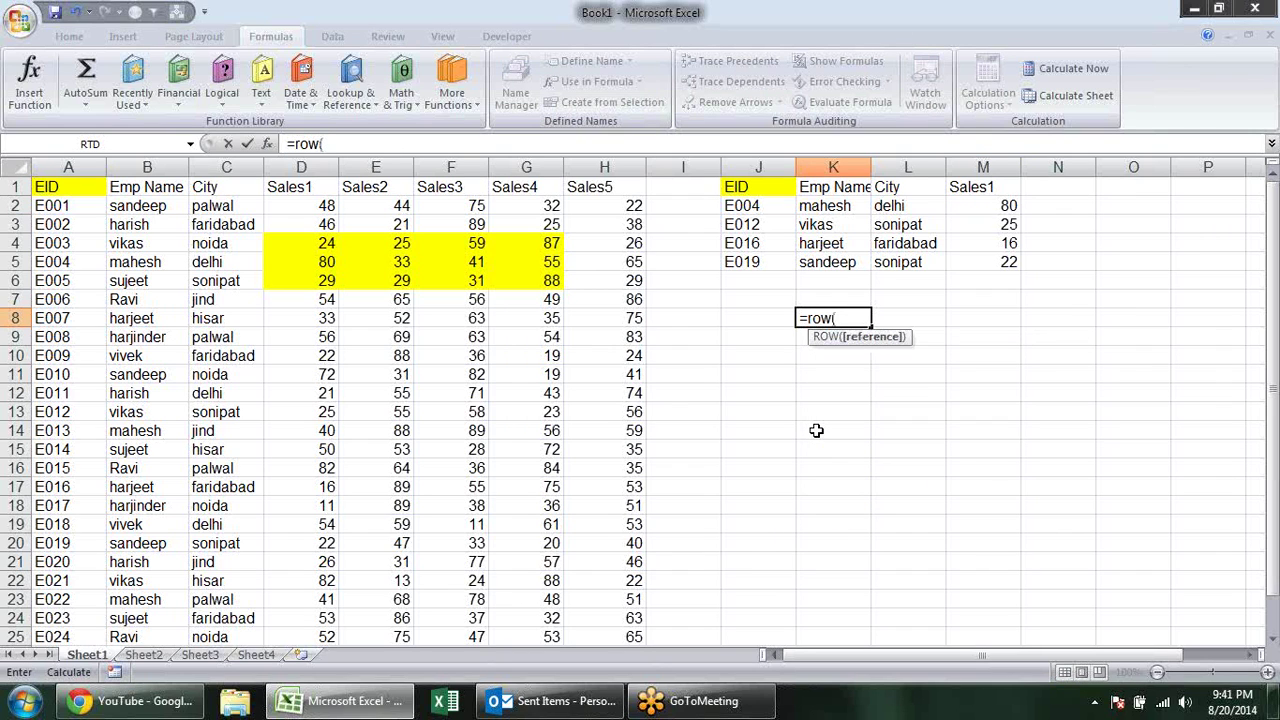
{"action": "type", "text": "1:60)"}
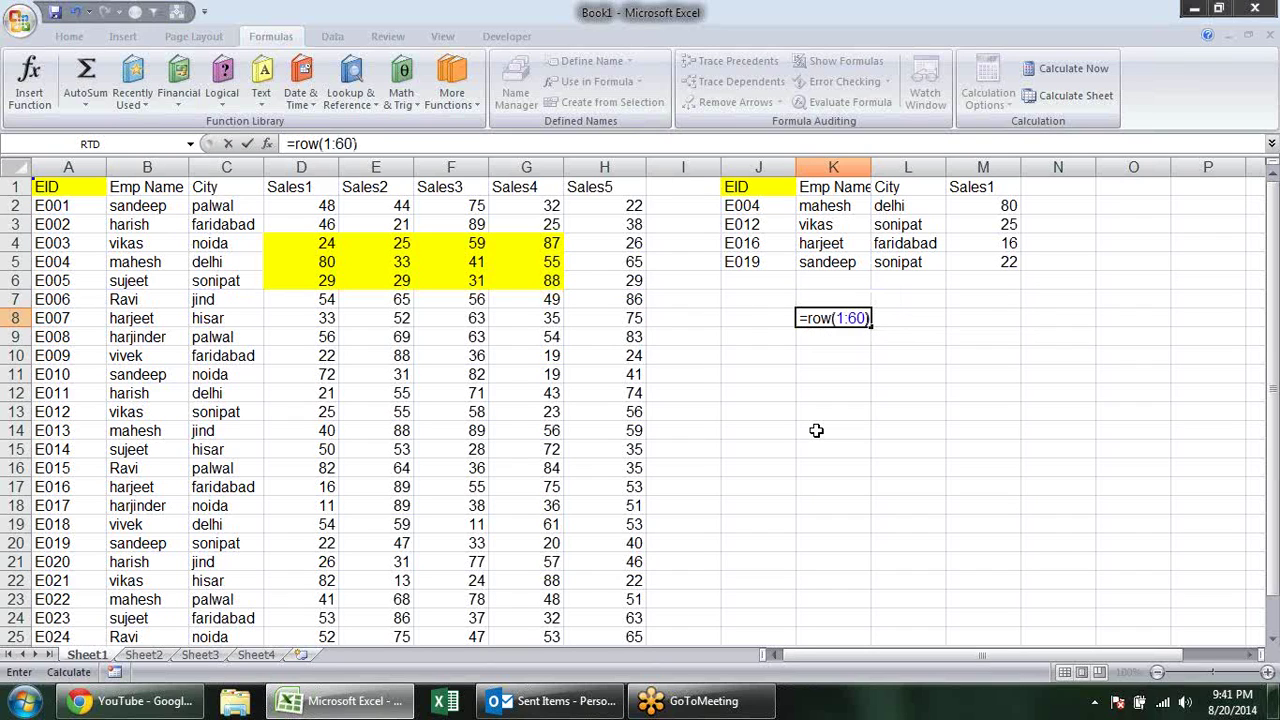
{"action": "key", "text": "ctrl+shift+Return"}
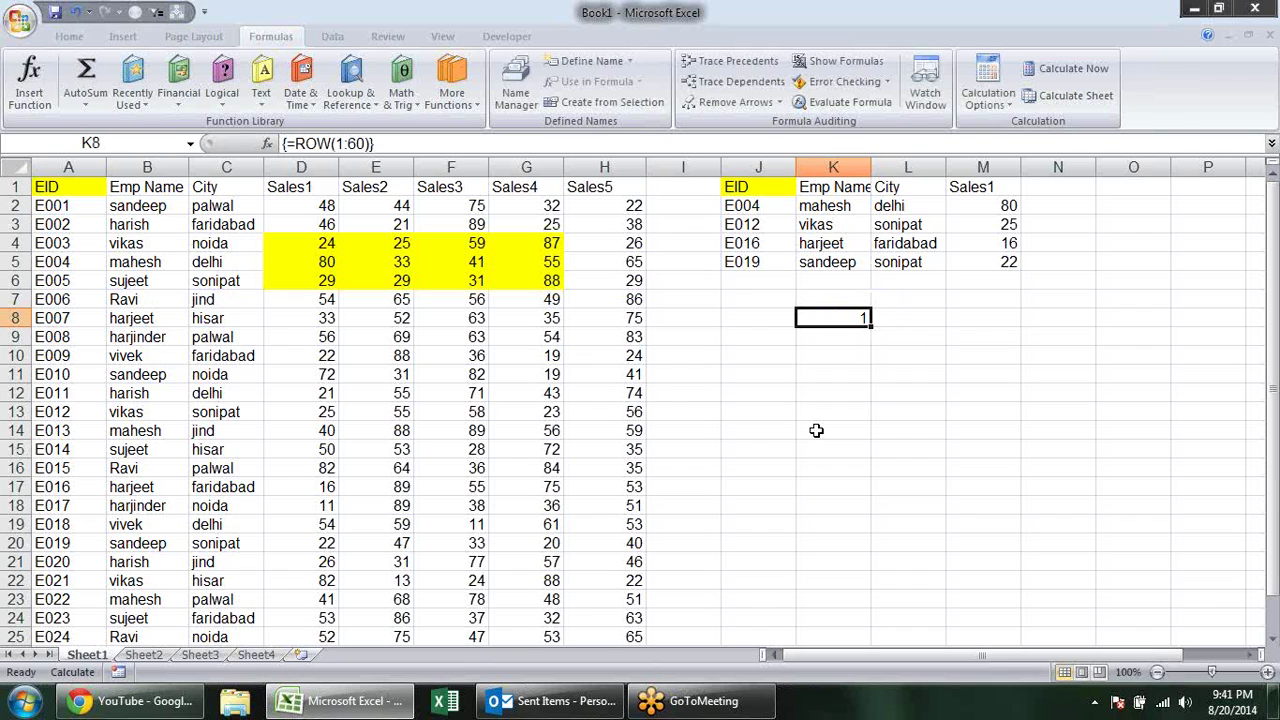
{"action": "key", "text": "shift+Right"}
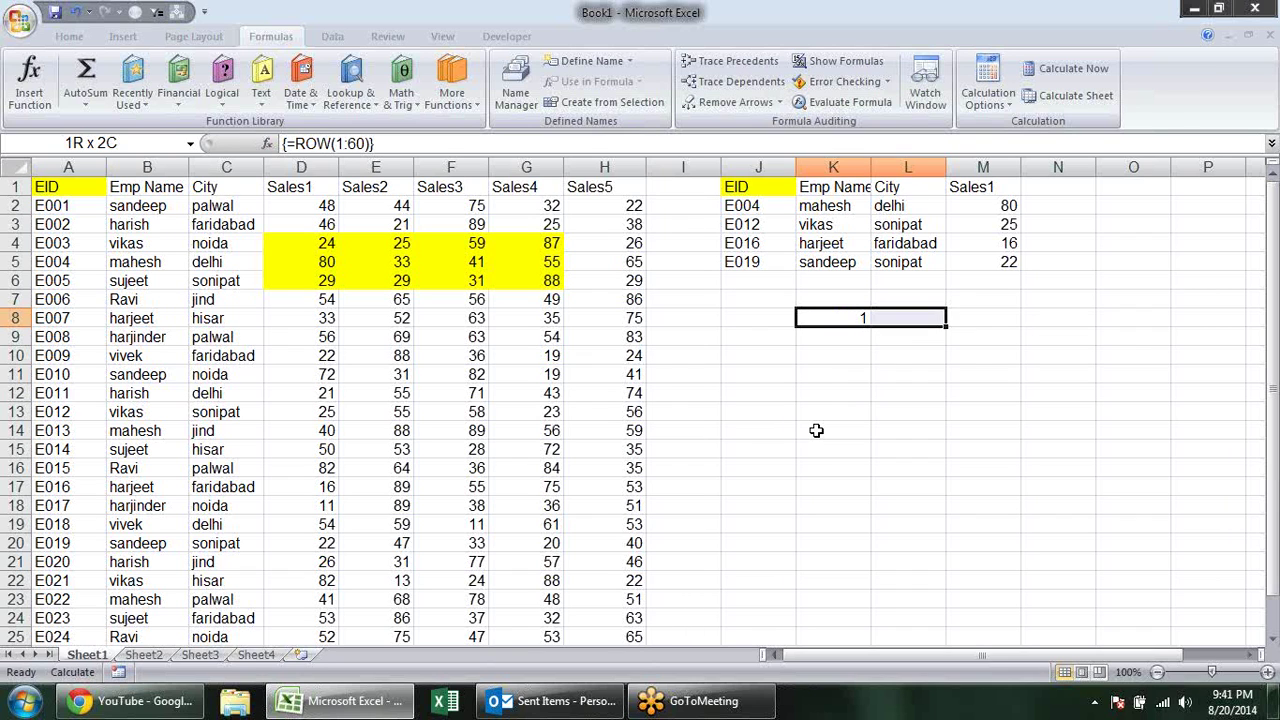
{"action": "key", "text": "shift+Right"}
{"action": "key", "text": "shift+Right"}
{"action": "key", "text": "shift+Right"}
{"action": "key", "text": "shift+Right"}
{"action": "key", "text": "shift+Right"}
{"action": "key", "text": "shift+Right"}
{"action": "key", "text": "F2"}
{"action": "key", "text": "ctrl+shift+Return"}
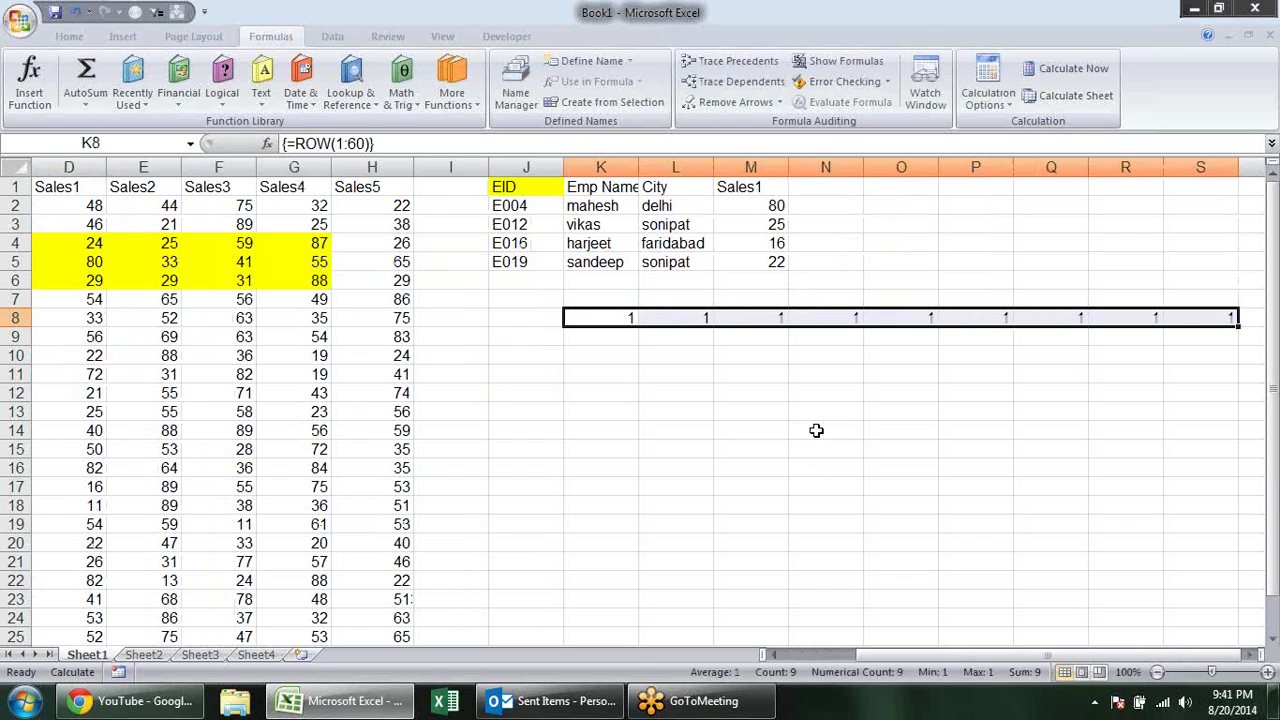
{"action": "key", "text": "ctrl+z"}
{"action": "key", "text": "shift+Left"}
{"action": "key", "text": "shift+Left"}
{"action": "key", "text": "shift+Left"}
{"action": "key", "text": "shift+Down"}
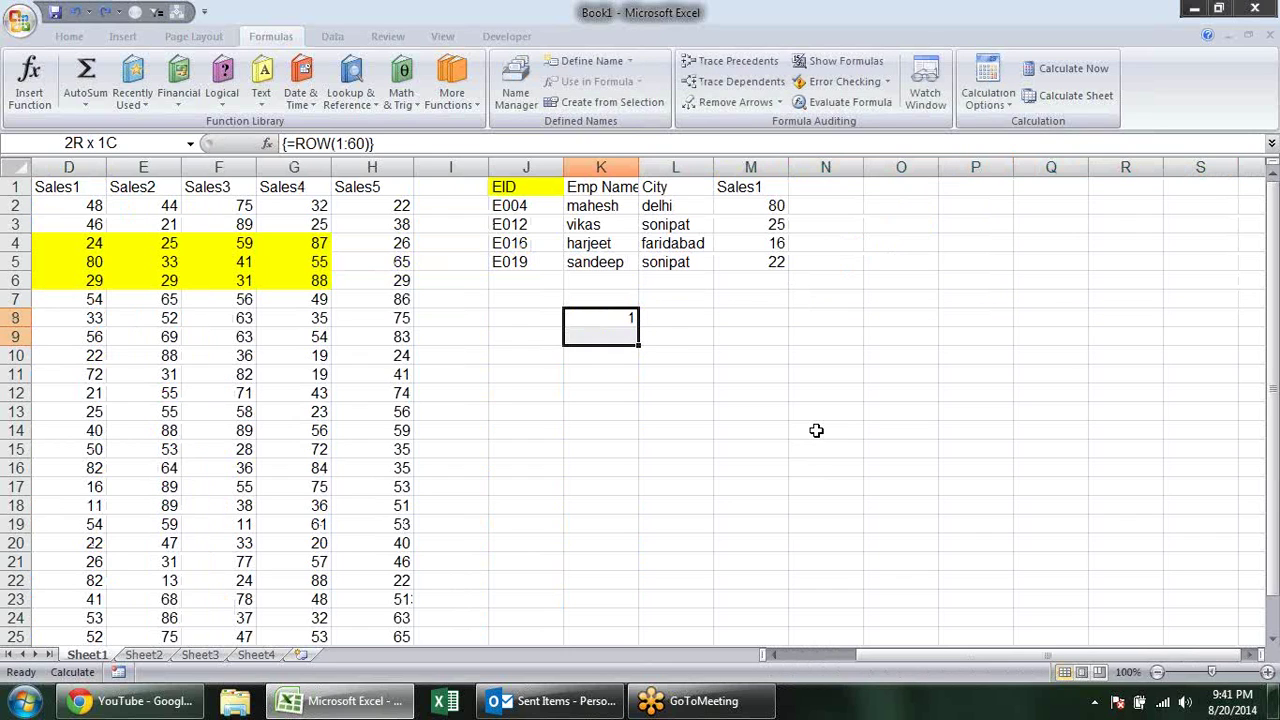
{"action": "key", "text": "shift+Down"}
{"action": "key", "text": "shift+Down"}
{"action": "key", "text": "shift+Down"}
{"action": "key", "text": "shift+Down"}
{"action": "key", "text": "shift+Down"}
{"action": "key", "text": "shift+Down"}
{"action": "key", "text": "shift+Down"}
{"action": "key", "text": "shift+Down"}
{"action": "key", "text": "shift+Down"}
{"action": "key", "text": "shift+Down"}
{"action": "key", "text": "shift+Down"}
{"action": "key", "text": "shift+Down"}
{"action": "key", "text": "shift+Down"}
{"action": "key", "text": "shift+Down"}
{"action": "key", "text": "shift+Down"}
{"action": "key", "text": "shift+Down"}
{"action": "key", "text": "shift+Down"}
{"action": "key", "text": "shift+Down"}
{"action": "key", "text": "shift+Down"}
{"action": "key", "text": "F2"}
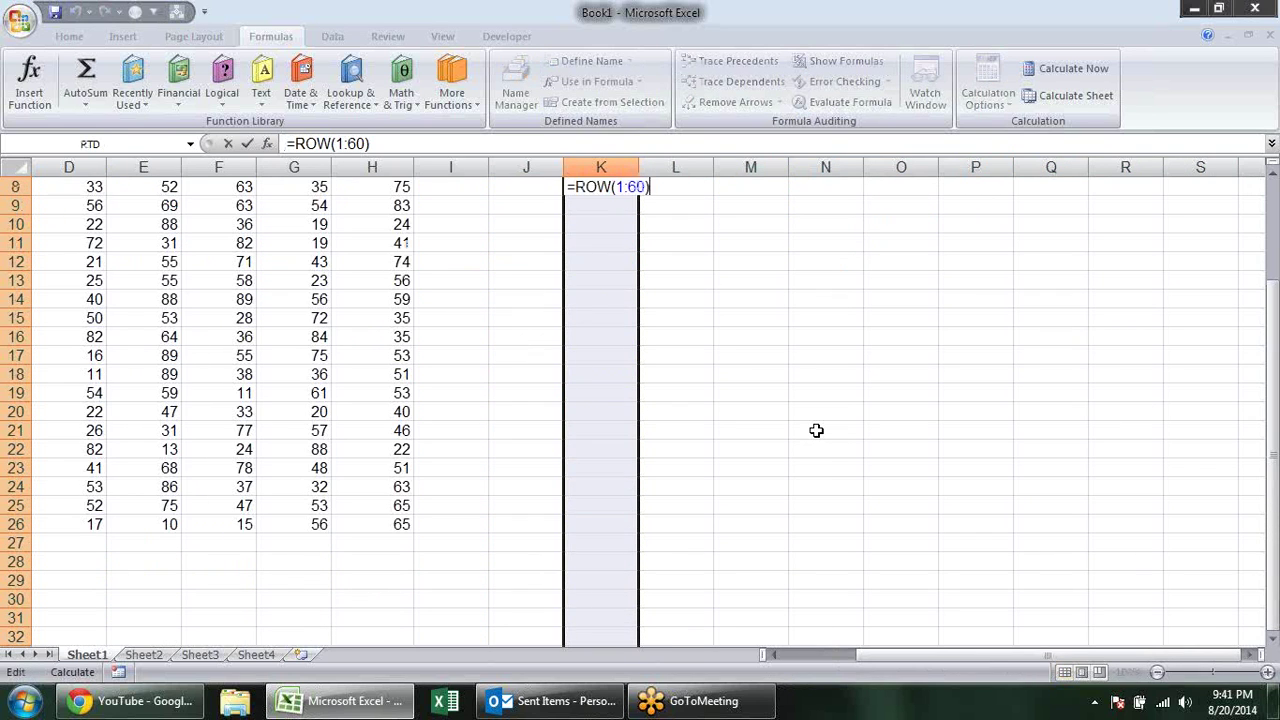
{"action": "key", "text": "ctrl+shift+Return"}
{"action": "scroll", "coordinate": [816, 430], "scroll_direction": "up", "scroll_amount": 2}
{"action": "scroll", "coordinate": [816, 430], "scroll_direction": "up", "scroll_amount": 1}
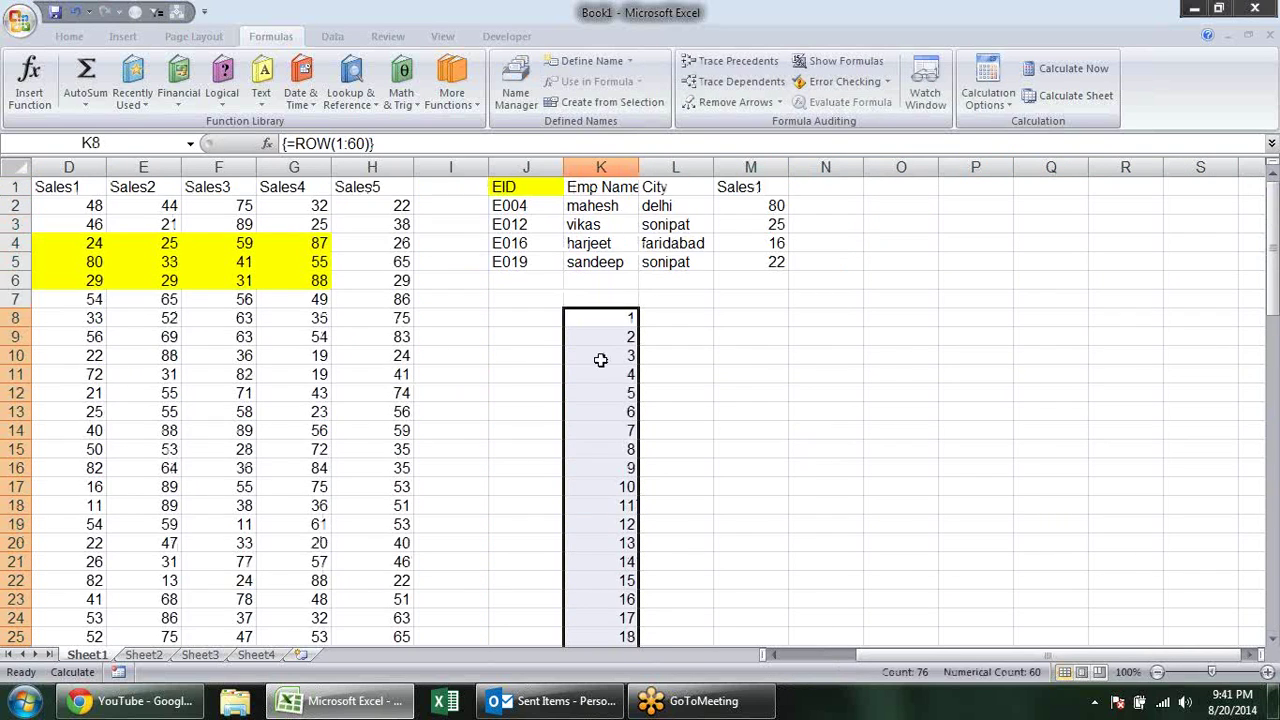
{"action": "scroll", "coordinate": [598, 360], "scroll_direction": "down", "scroll_amount": 4}
{"action": "scroll", "coordinate": [598, 360], "scroll_direction": "down", "scroll_amount": 5}
{"action": "scroll", "coordinate": [623, 380], "scroll_direction": "down", "scroll_amount": 5}
{"action": "scroll", "coordinate": [626, 397], "scroll_direction": "down", "scroll_amount": 6}
{"action": "scroll", "coordinate": [626, 403], "scroll_direction": "up", "scroll_amount": 1}
{"action": "scroll", "coordinate": [628, 405], "scroll_direction": "up", "scroll_amount": 1}
{"action": "scroll", "coordinate": [626, 420], "scroll_direction": "down", "scroll_amount": 1}
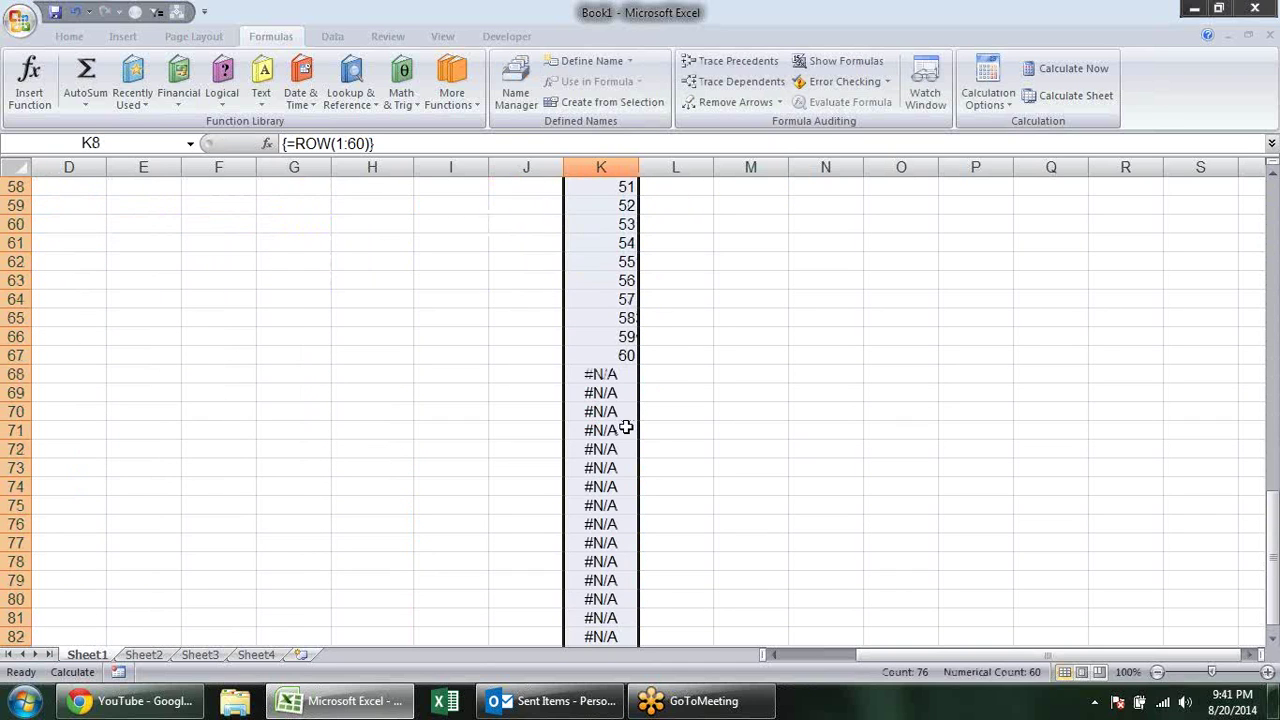
{"action": "scroll", "coordinate": [626, 428], "scroll_direction": "up", "scroll_amount": 6}
{"action": "scroll", "coordinate": [626, 428], "scroll_direction": "up", "scroll_amount": 6}
{"action": "scroll", "coordinate": [628, 428], "scroll_direction": "up", "scroll_amount": 6}
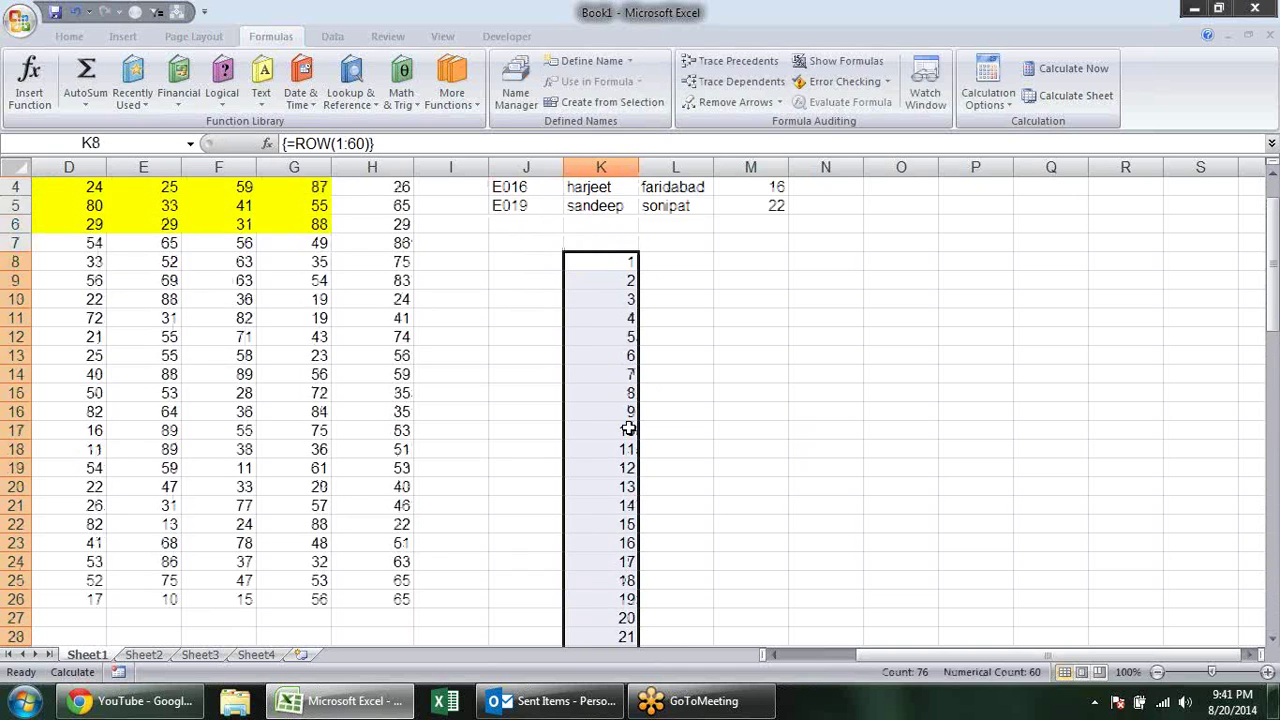
{"action": "scroll", "coordinate": [628, 428], "scroll_direction": "up", "scroll_amount": 1}
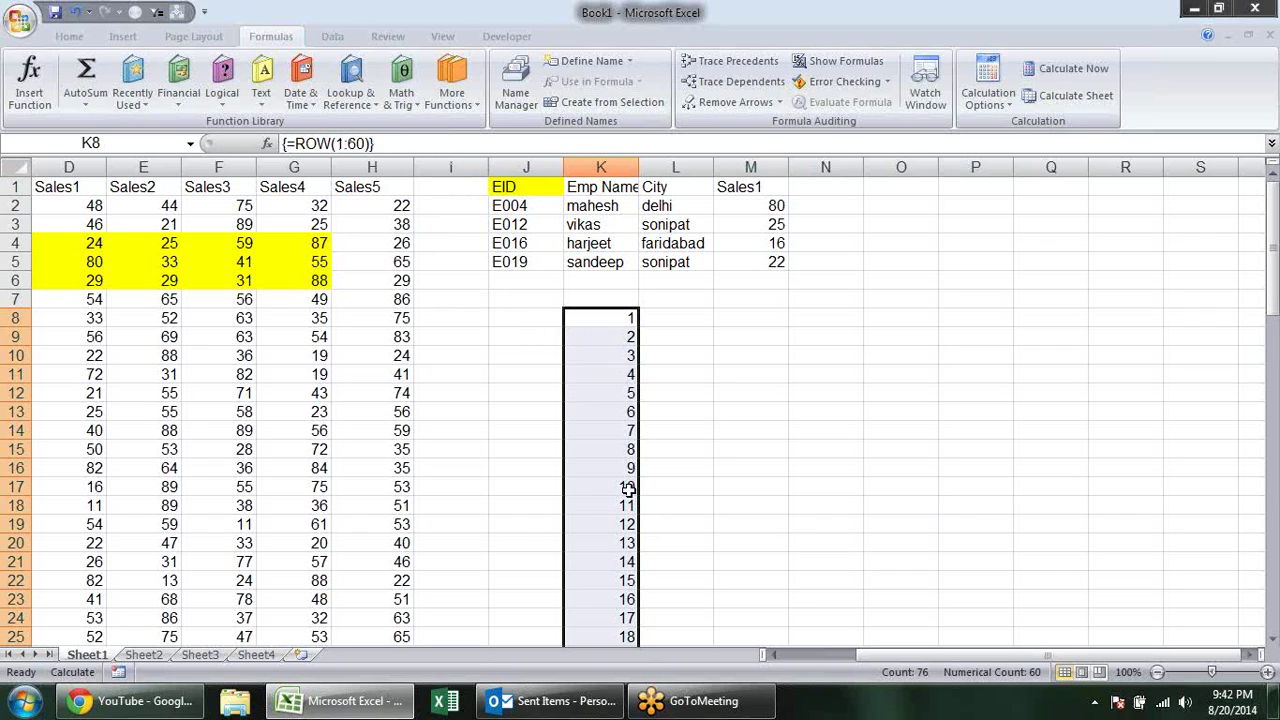
{"action": "key", "text": "Delete"}
Inspect the array lookup formulas in K2, L2, K3 and L3.
{"action": "left_click", "coordinate": [690, 338]}
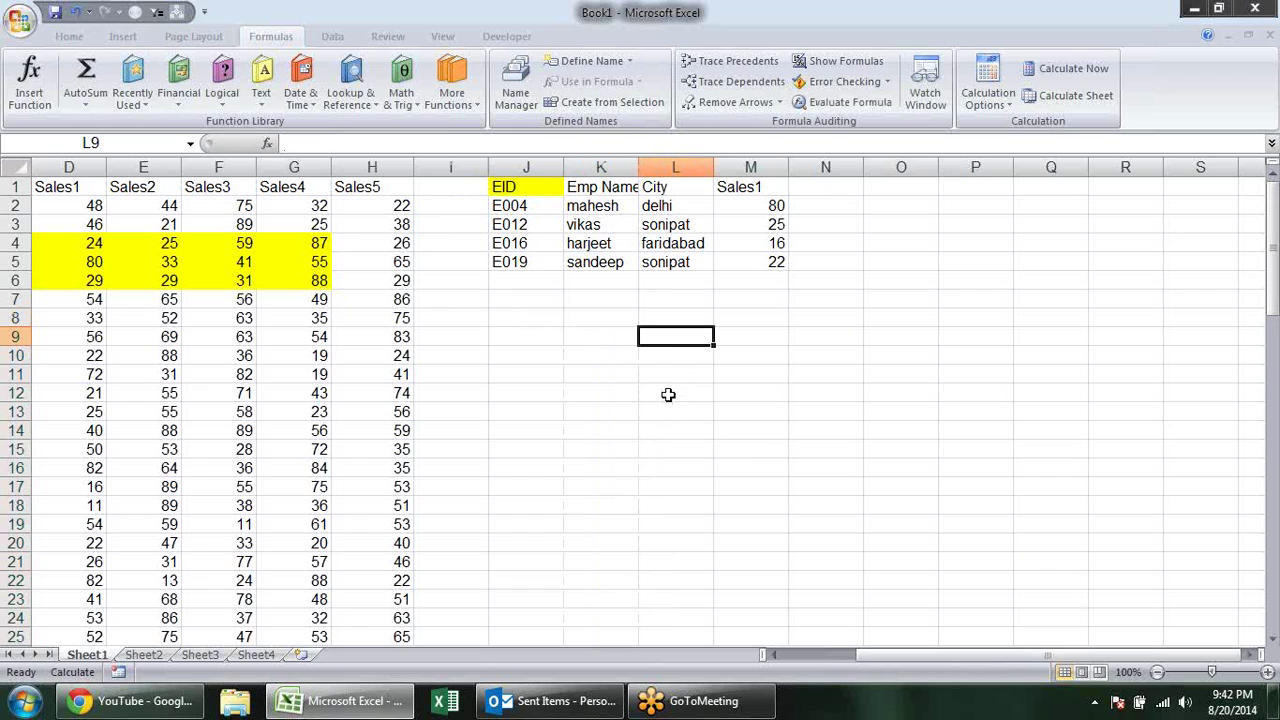
{"action": "left_click", "coordinate": [580, 280]}
{"action": "left_click", "coordinate": [566, 320]}
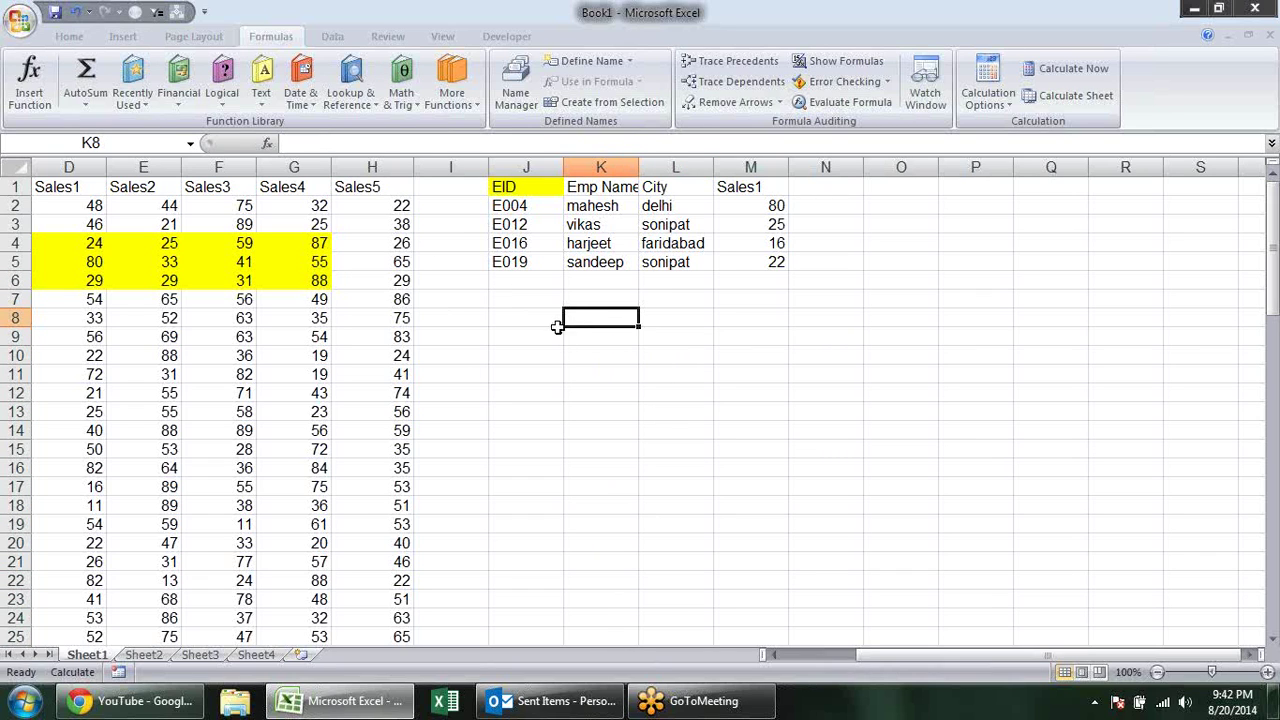
{"action": "left_click", "coordinate": [556, 296]}
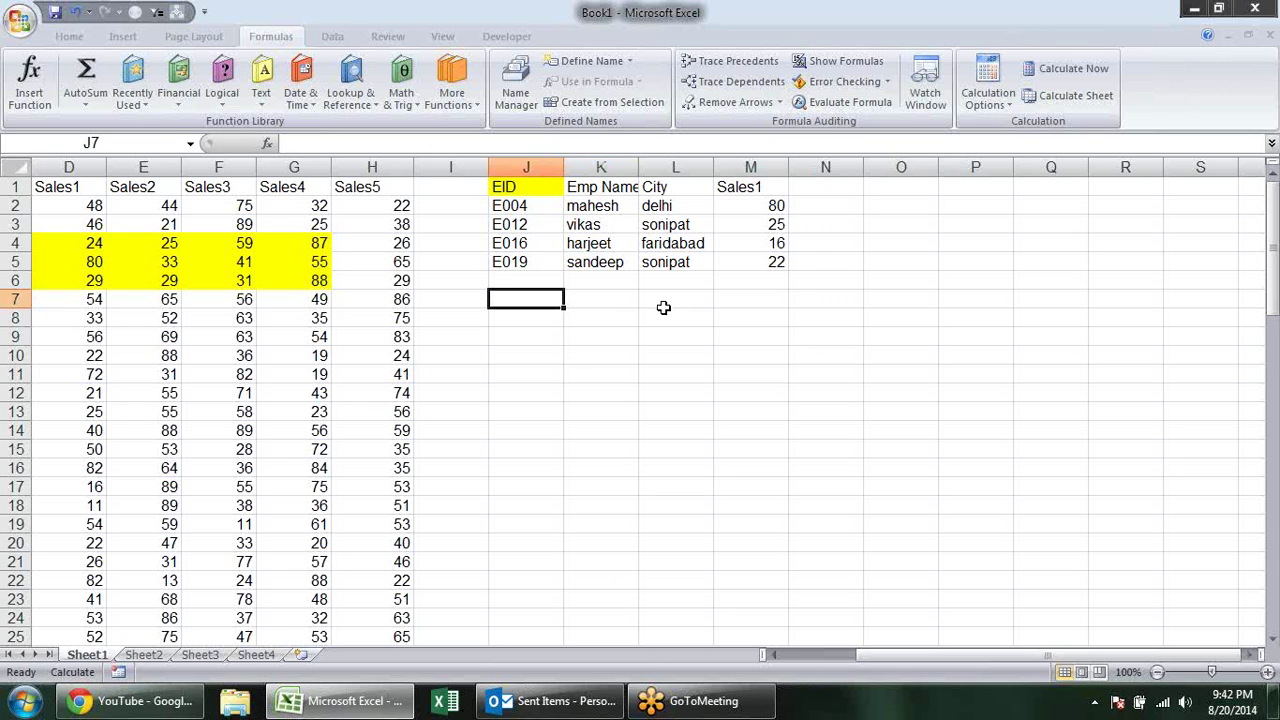
{"action": "left_click_drag", "start_coordinate": [885, 656], "coordinate": [784, 659]}
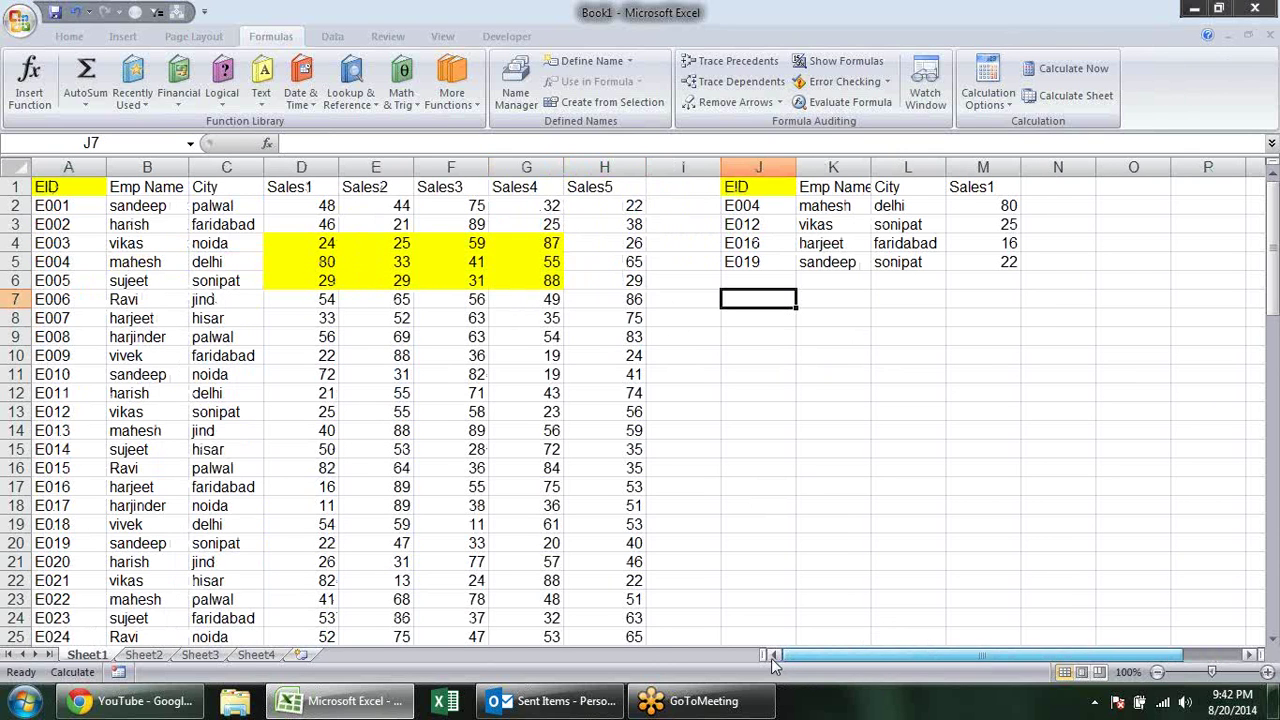
{"action": "left_click", "coordinate": [826, 220]}
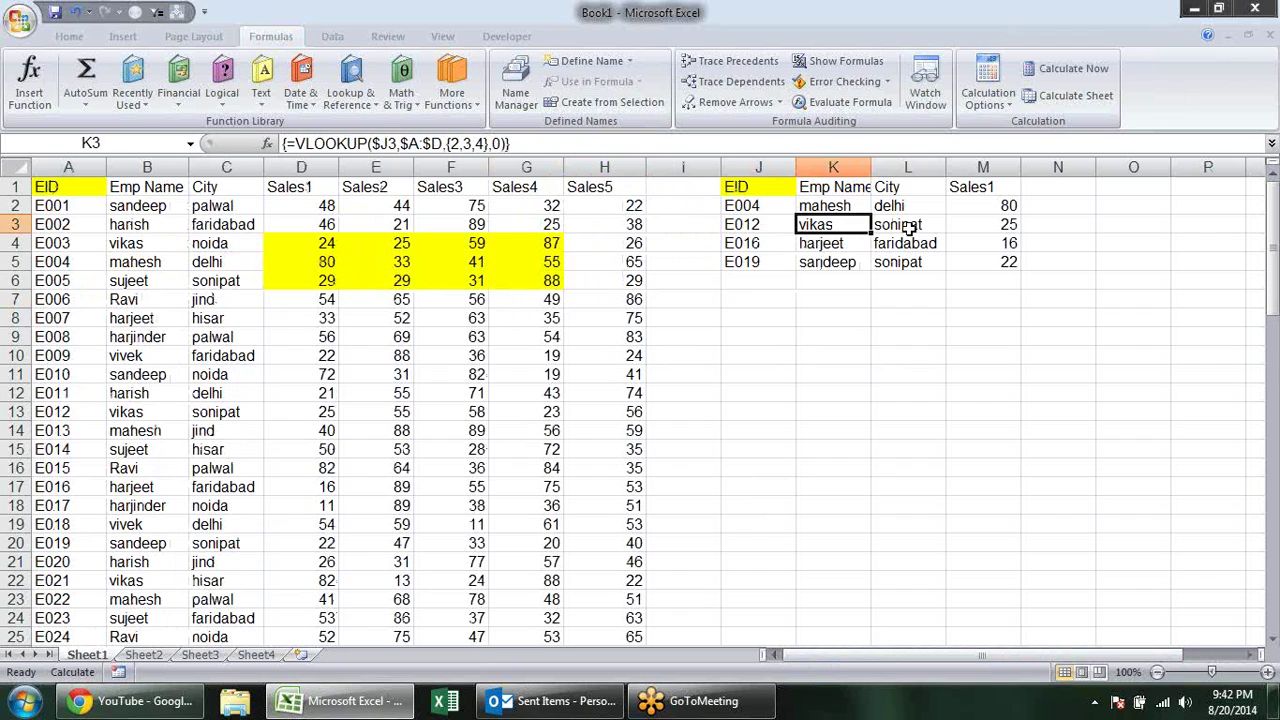
{"action": "left_click", "coordinate": [908, 226]}
{"action": "left_click", "coordinate": [885, 206]}
{"action": "left_click", "coordinate": [848, 205]}
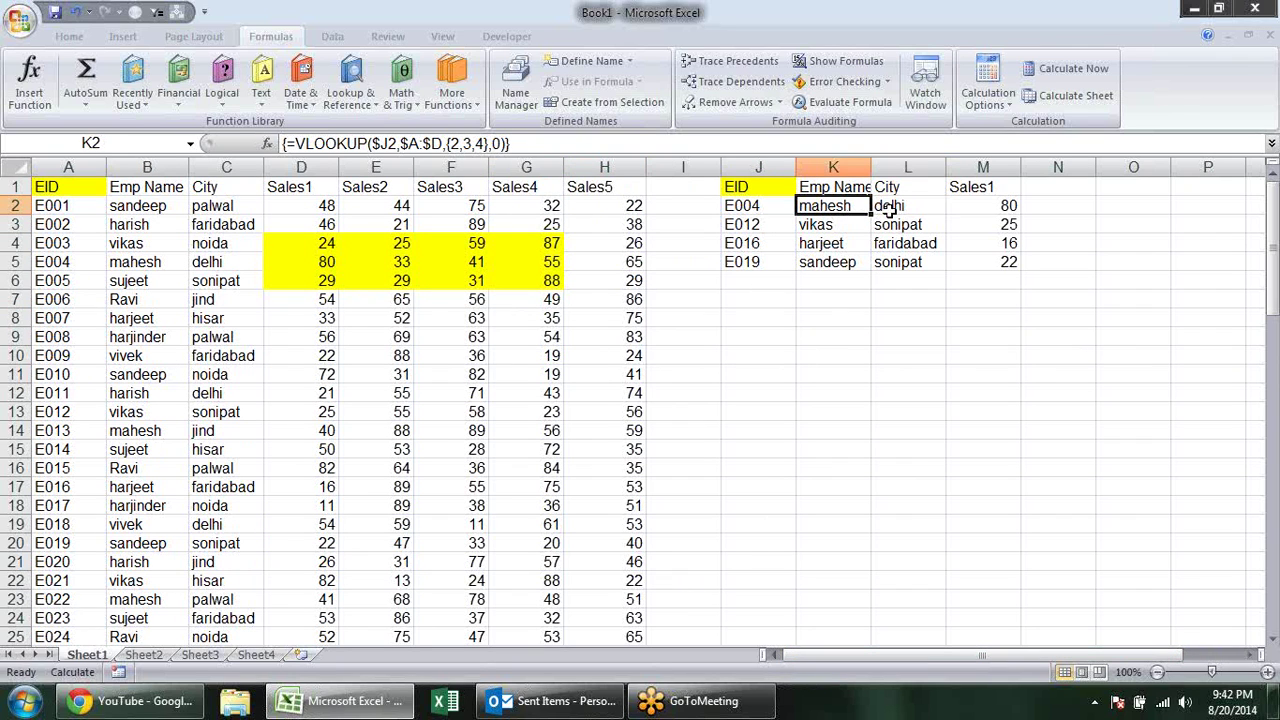
After the 'cannot change part of an array' warnings, clear the whole K2:M5 block.
{"action": "key", "text": "Delete"}
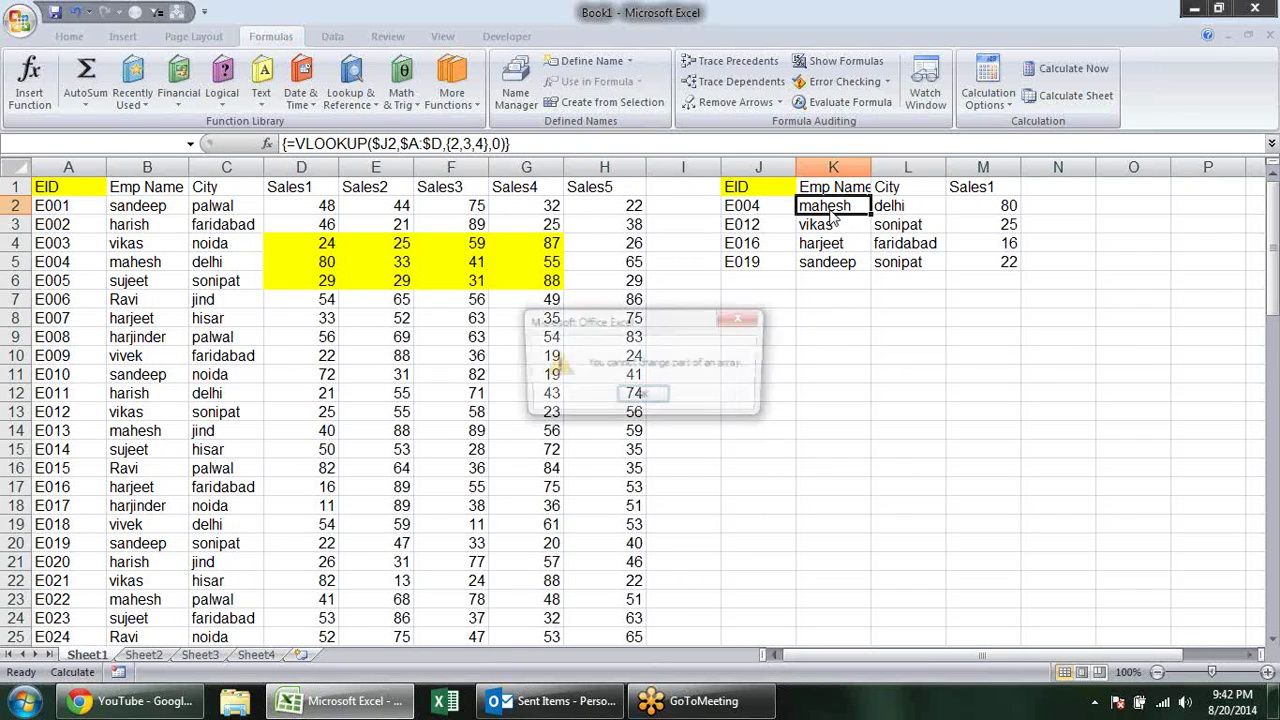
{"action": "left_click", "coordinate": [645, 396]}
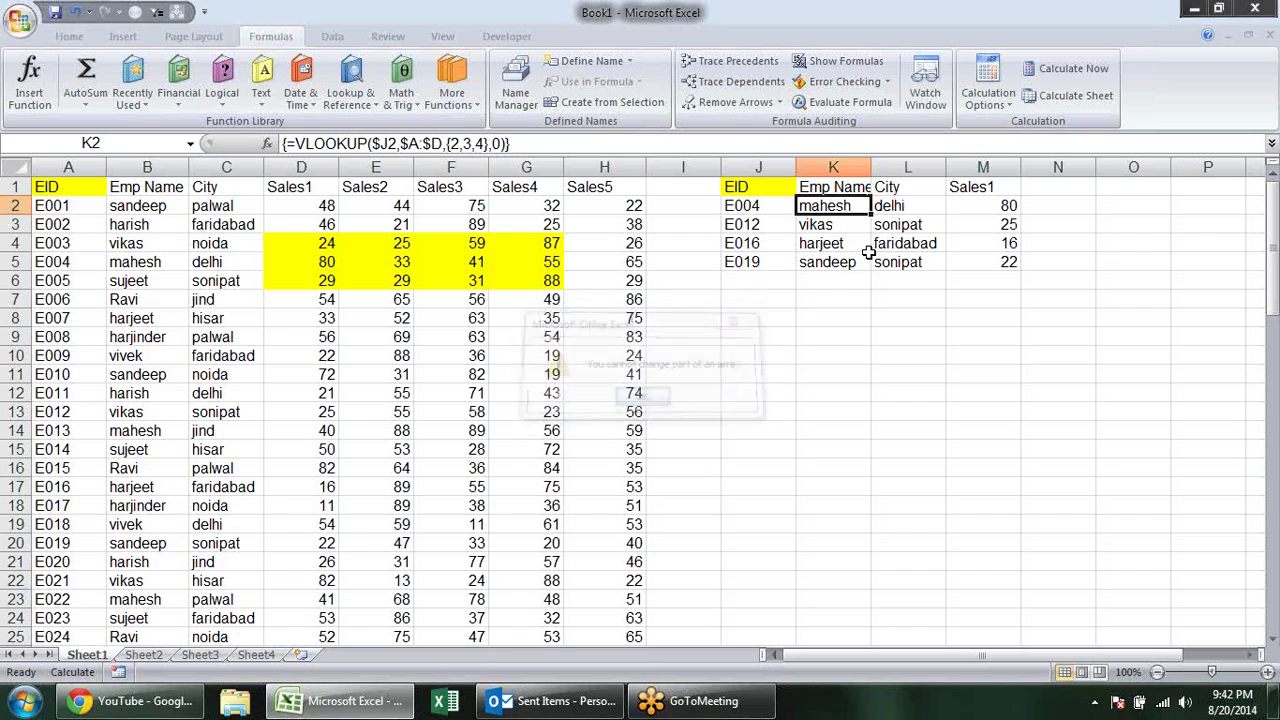
{"action": "left_click", "coordinate": [924, 207]}
{"action": "key", "text": "Delete"}
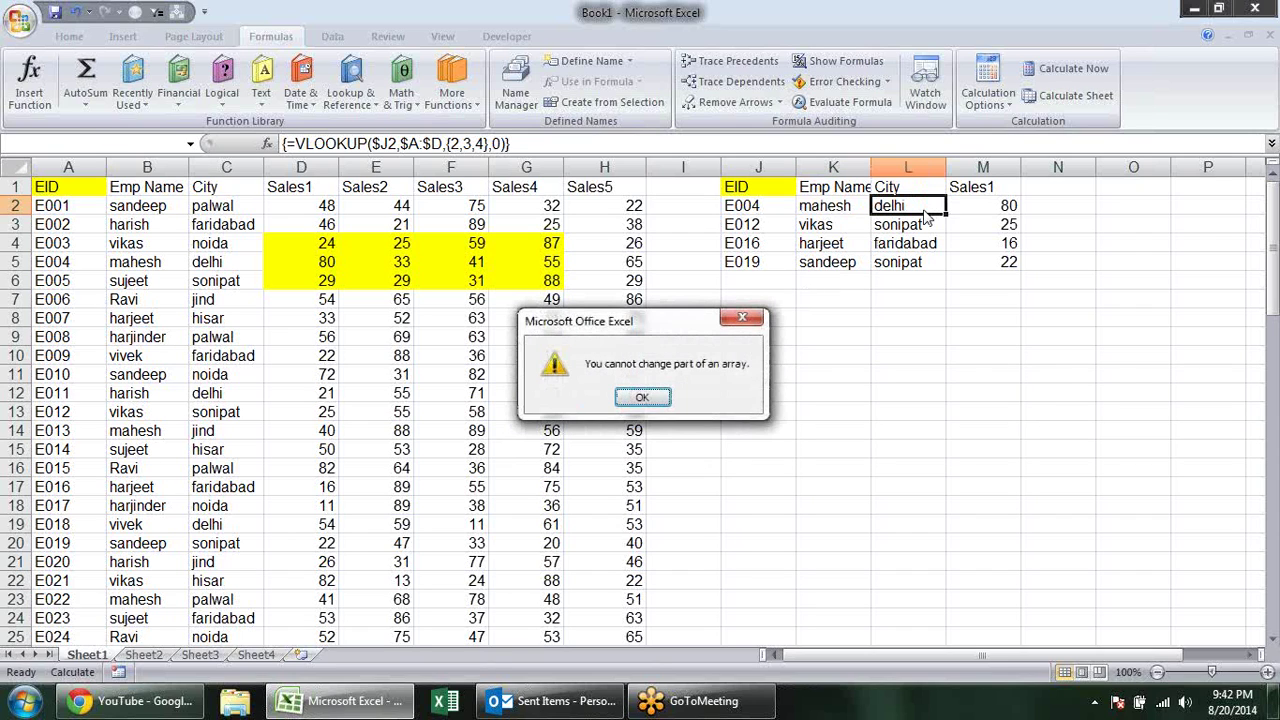
{"action": "left_click", "coordinate": [643, 398]}
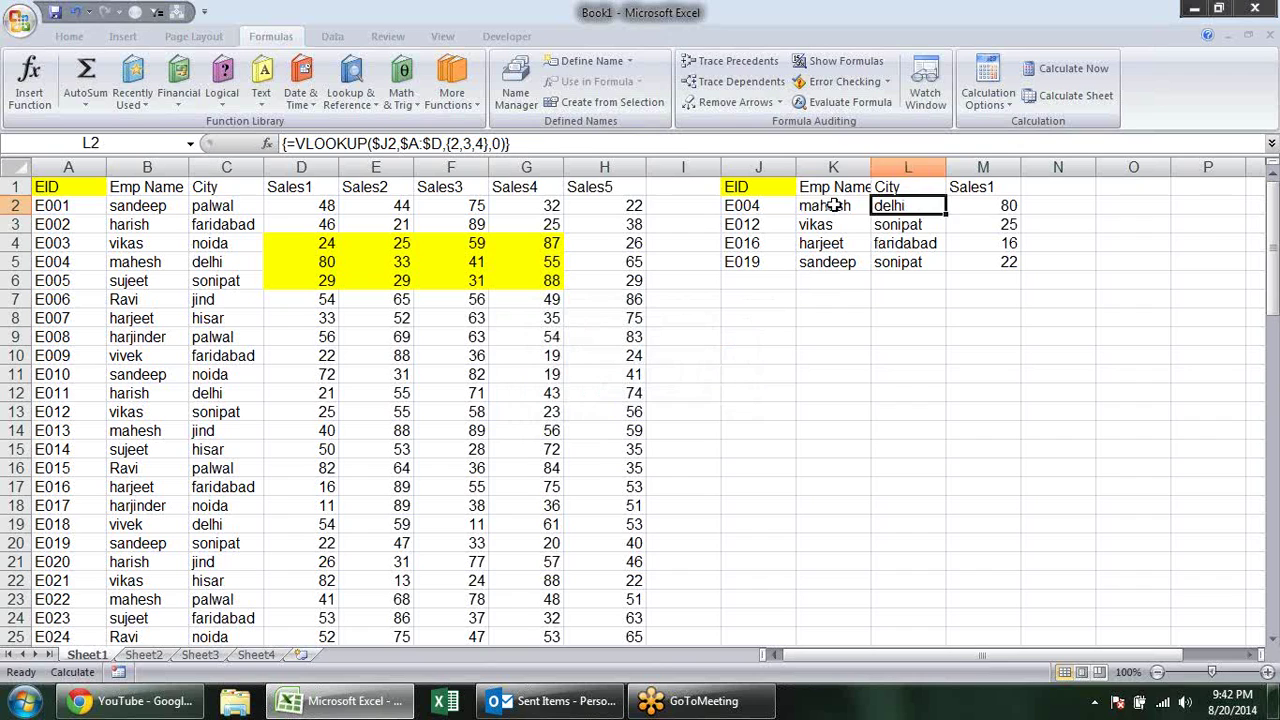
{"action": "left_click_drag", "start_coordinate": [826, 206], "coordinate": [987, 204]}
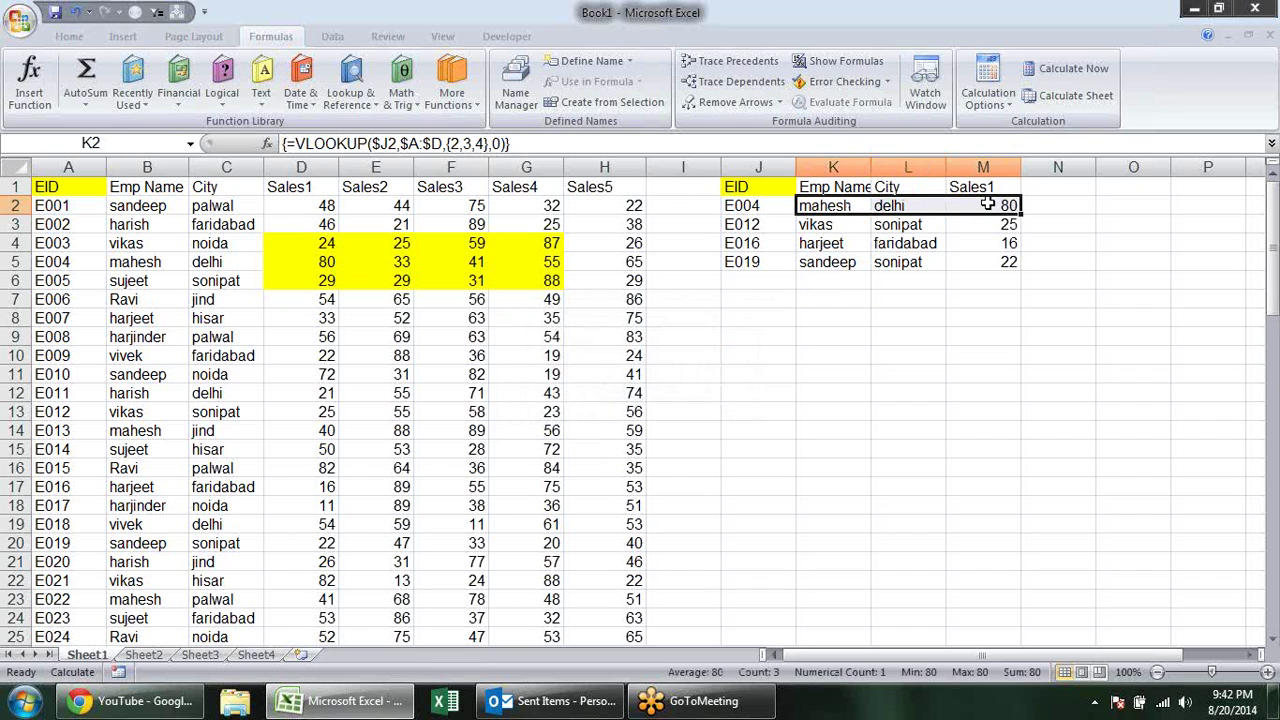
{"action": "mouse_move", "coordinate": [987, 204]}
{"action": "left_mouse_down"}
{"action": "mouse_move", "coordinate": [1000, 243]}
{"action": "mouse_move", "coordinate": [840, 243]}
{"action": "mouse_move", "coordinate": [840, 206]}
{"action": "left_mouse_up"}
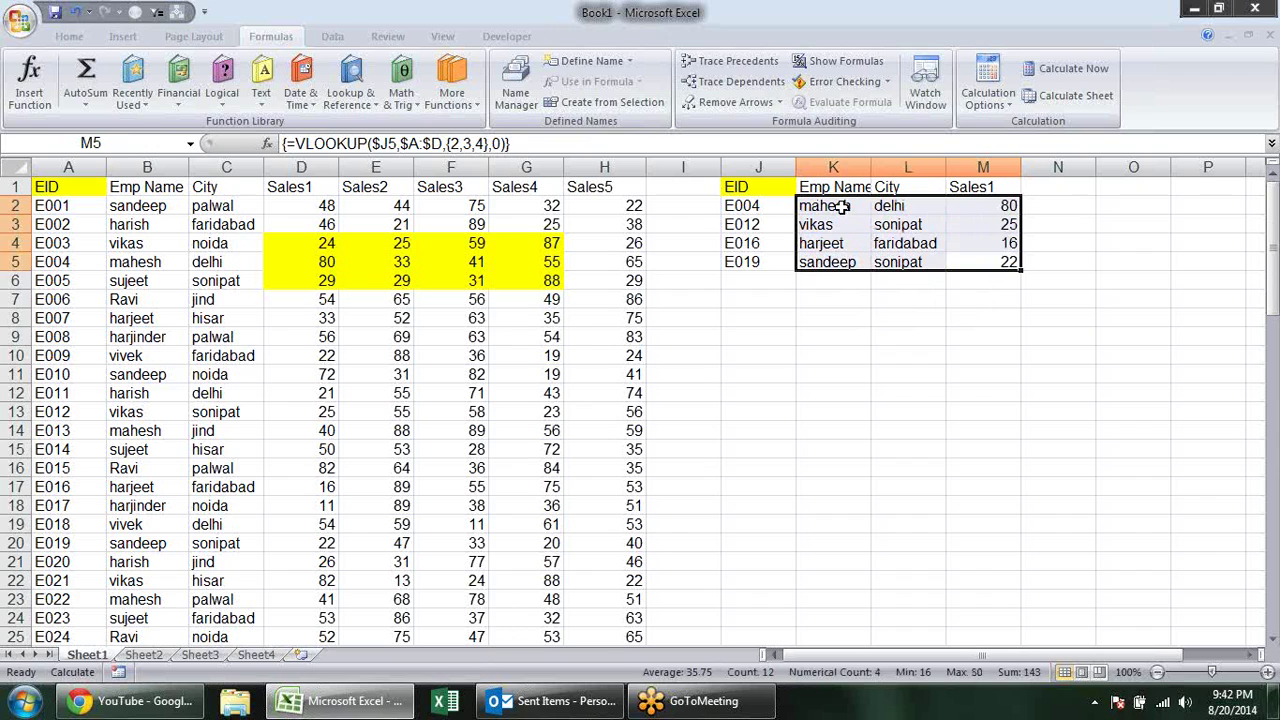
{"action": "key", "text": "Delete"}
{"action": "left_click", "coordinate": [911, 332]}
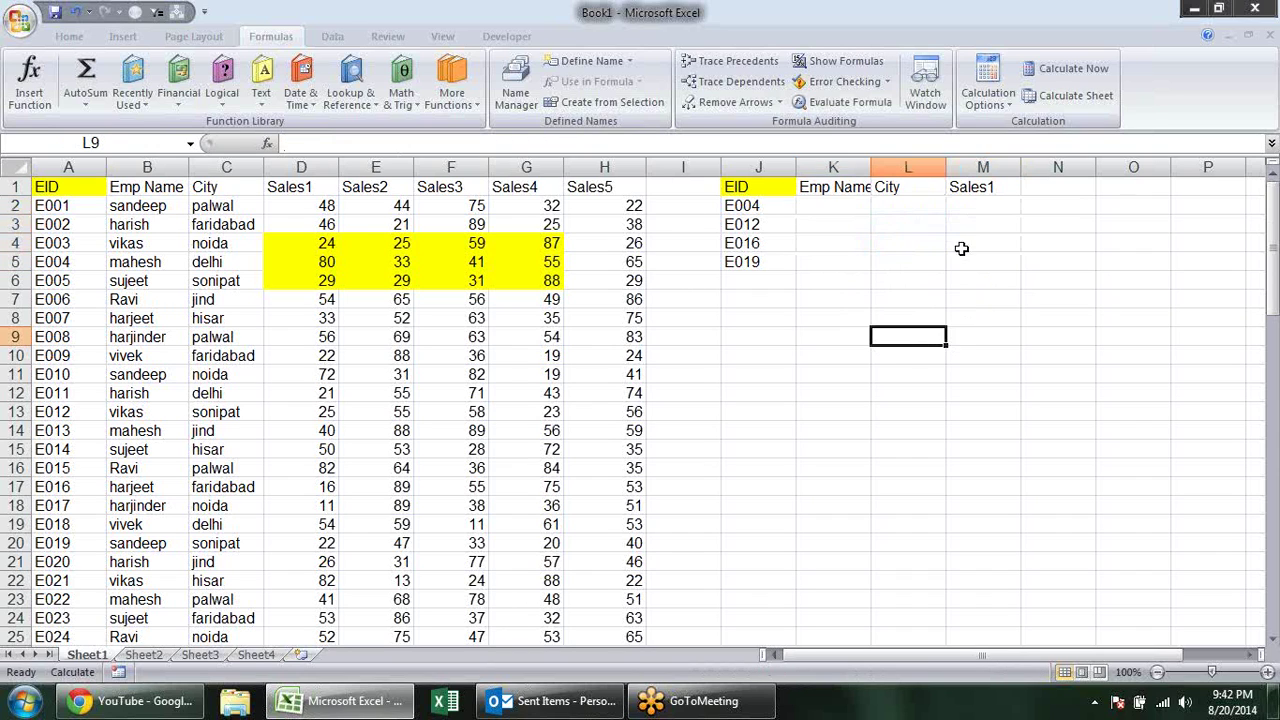
Copy Sheet1's header row A1:H1 into row 1 of Sheet2.
{"action": "left_click", "coordinate": [839, 211]}
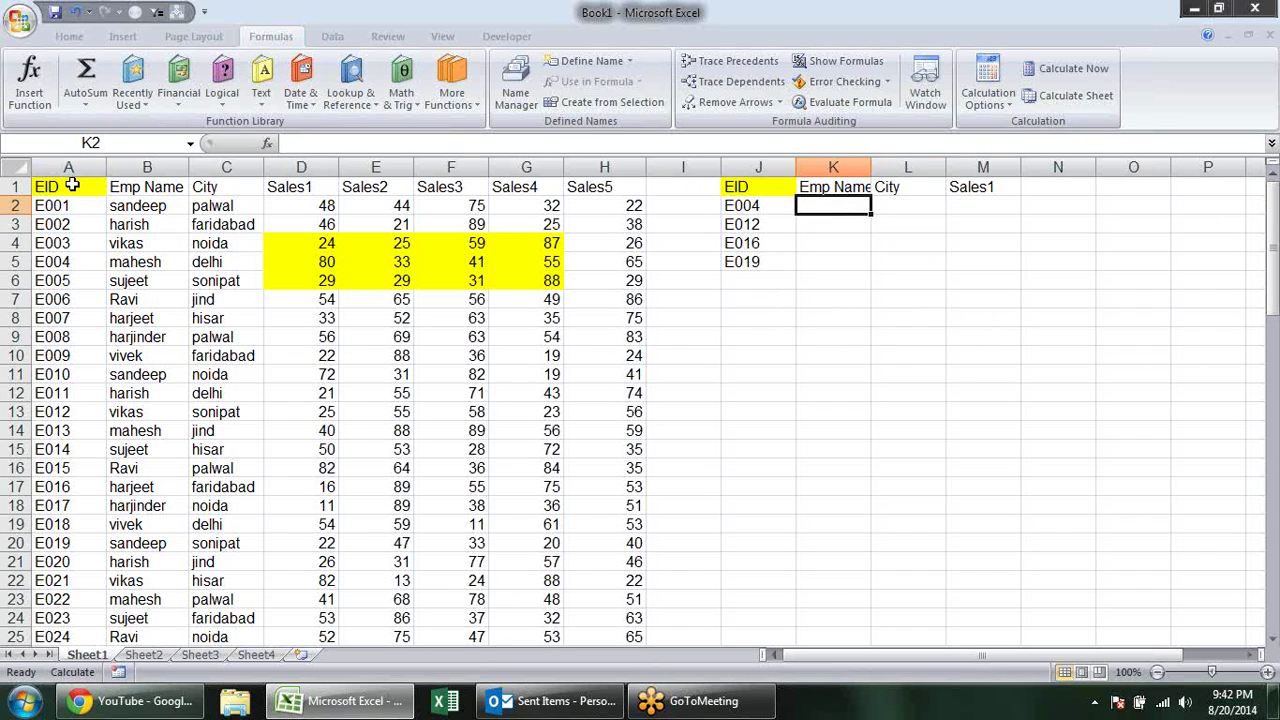
{"action": "left_click_drag", "start_coordinate": [70, 187], "coordinate": [606, 167]}
{"action": "key", "text": "ctrl+c"}
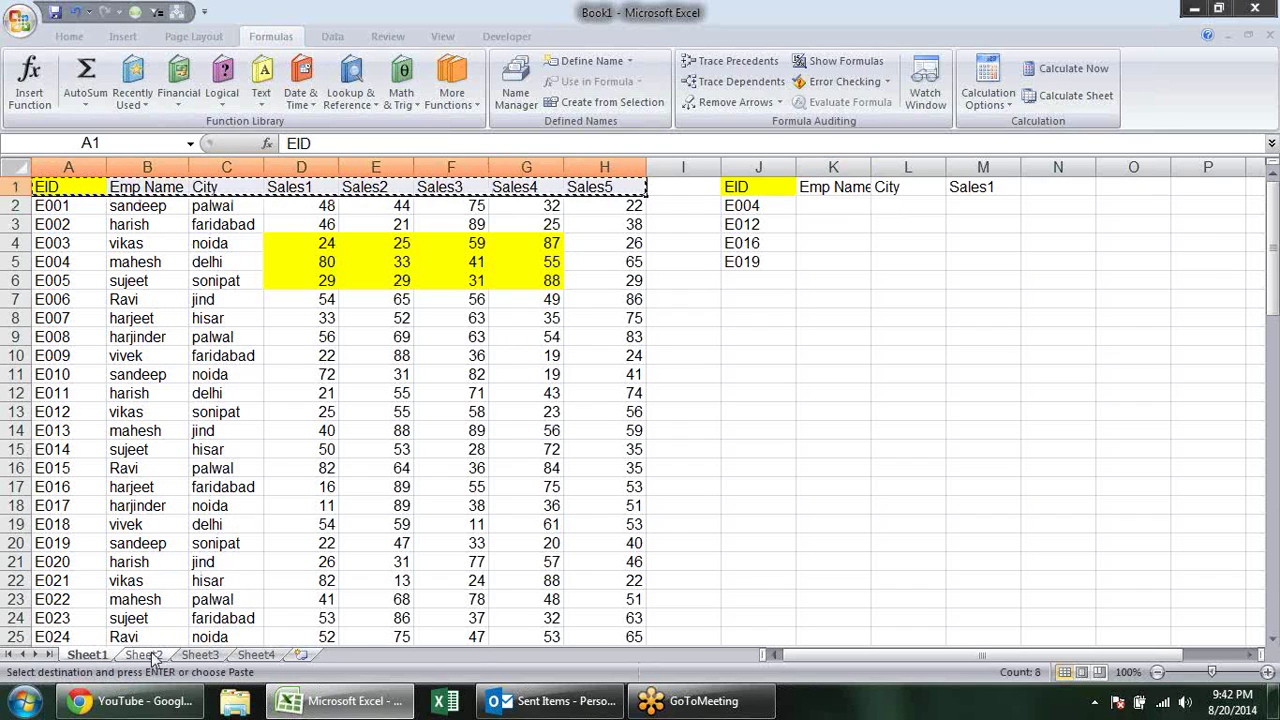
{"action": "left_click", "coordinate": [145, 655]}
{"action": "key", "text": "ctrl+v"}
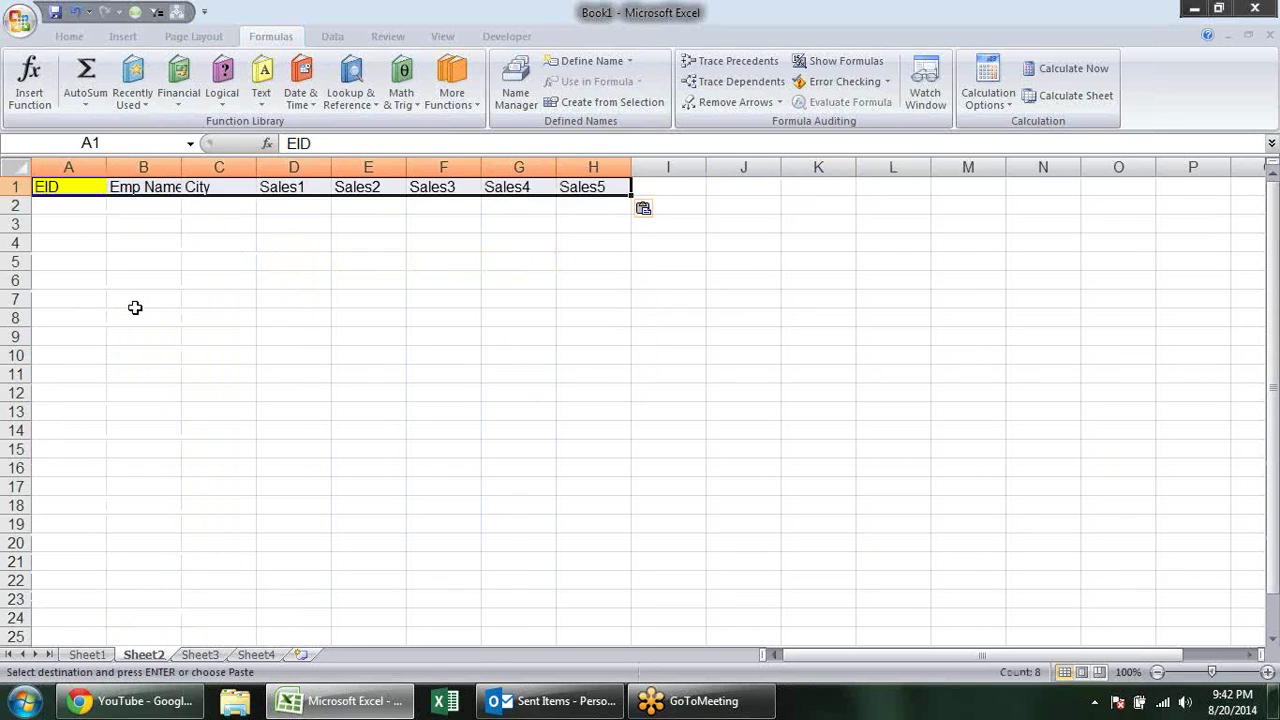
Copy employee rows E011–E025 from Sheet1 into Sheet2 starting at A2.
{"action": "left_click", "coordinate": [87, 655]}
{"action": "scroll", "coordinate": [68, 357], "scroll_direction": "down", "scroll_amount": 1}
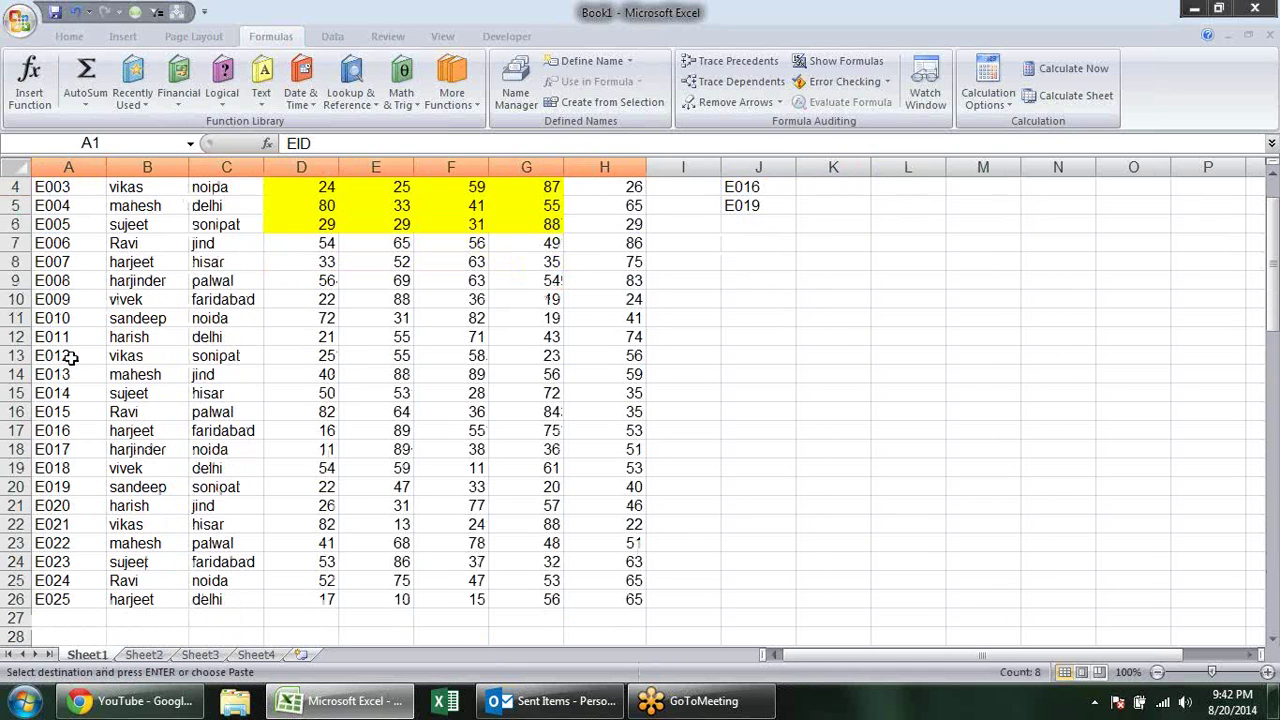
{"action": "mouse_move", "coordinate": [55, 337]}
{"action": "left_mouse_down"}
{"action": "mouse_move", "coordinate": [611, 610]}
{"action": "mouse_move", "coordinate": [620, 598]}
{"action": "left_mouse_up"}
{"action": "key", "text": "ctrl+c"}
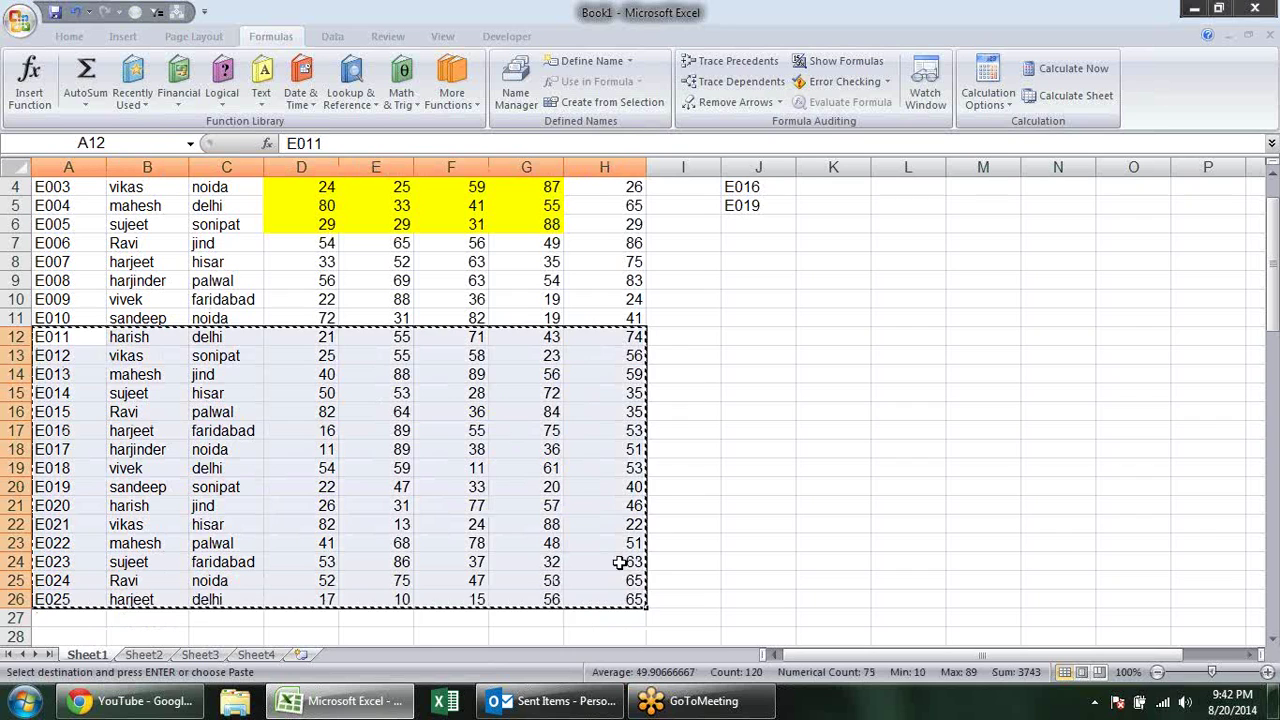
{"action": "left_click", "coordinate": [143, 655]}
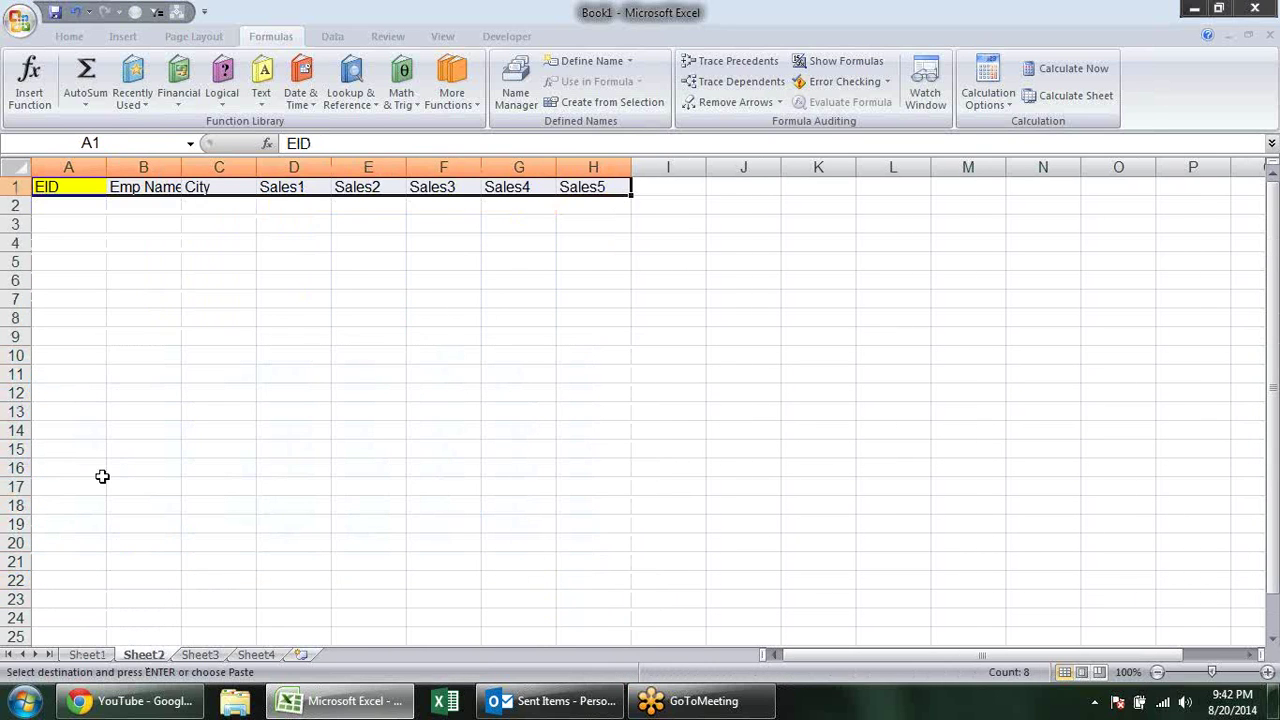
{"action": "left_click", "coordinate": [61, 217]}
{"action": "left_click", "coordinate": [55, 203]}
{"action": "key", "text": "Return"}
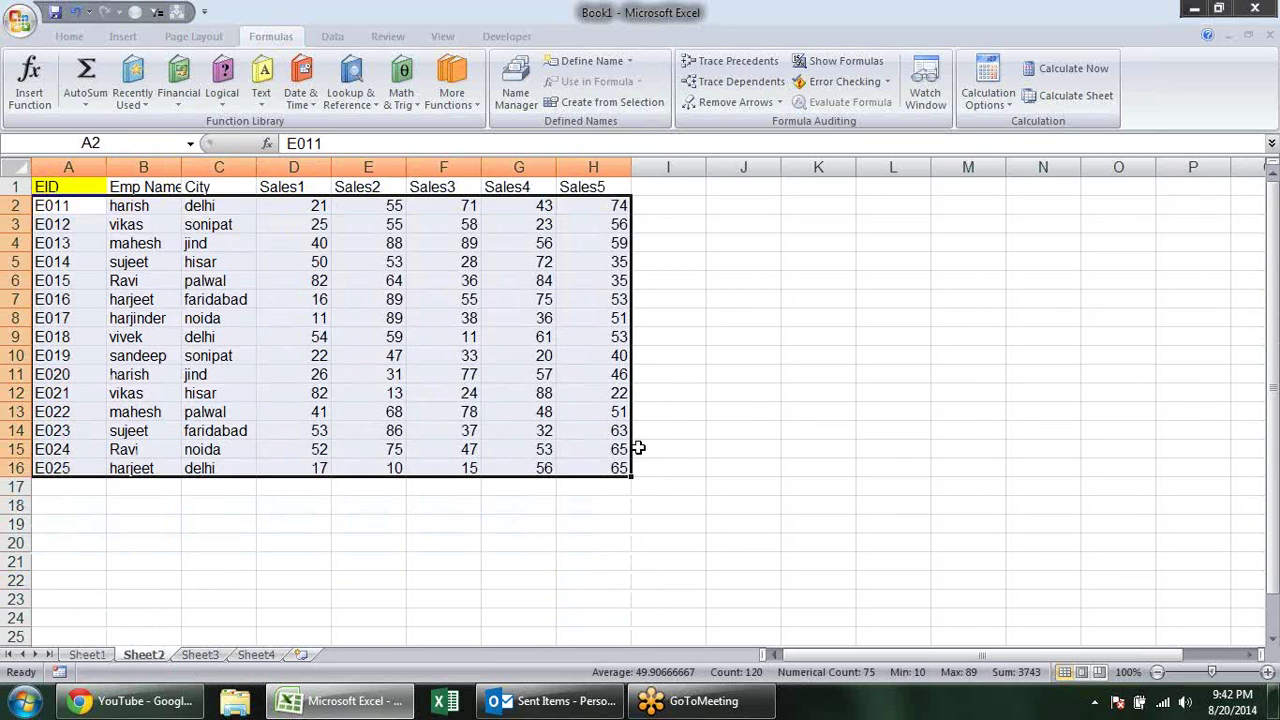
{"action": "left_click", "coordinate": [736, 505]}
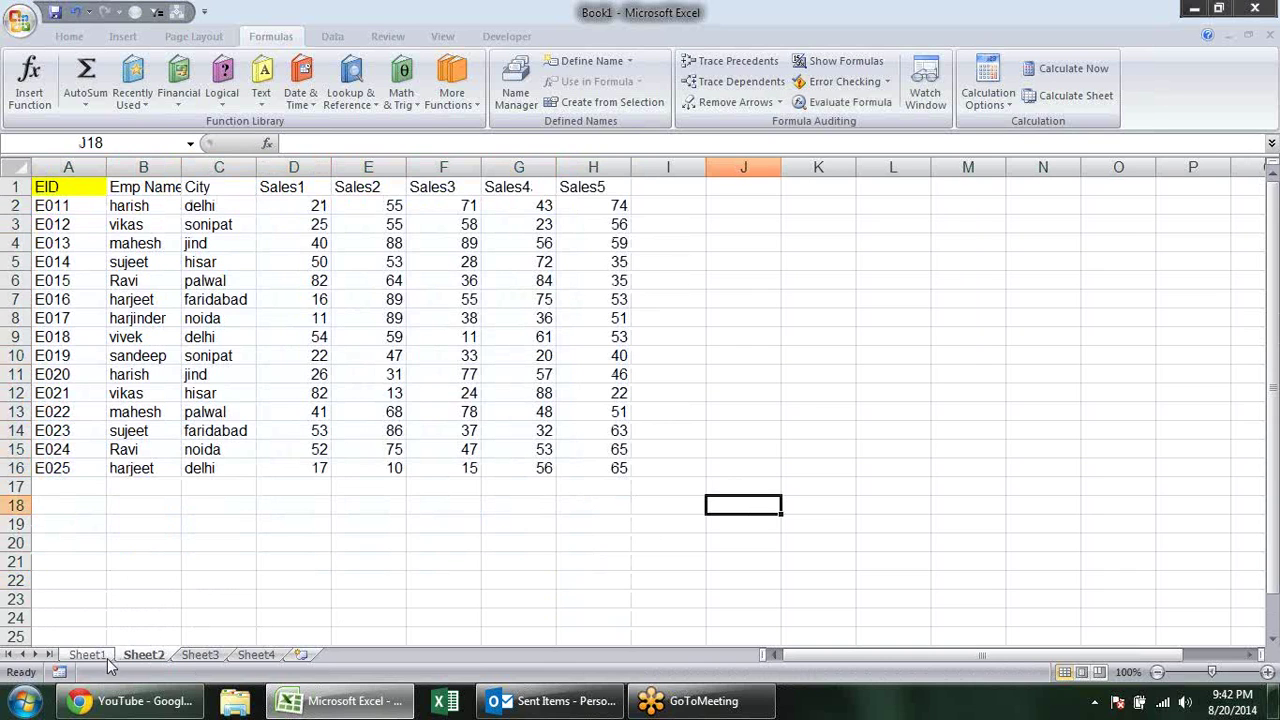
{"action": "left_click", "coordinate": [92, 656]}
Copy the EID lookup table J1:M5 from Sheet1 to A1 of Sheet3.
{"action": "left_click", "coordinate": [203, 656]}
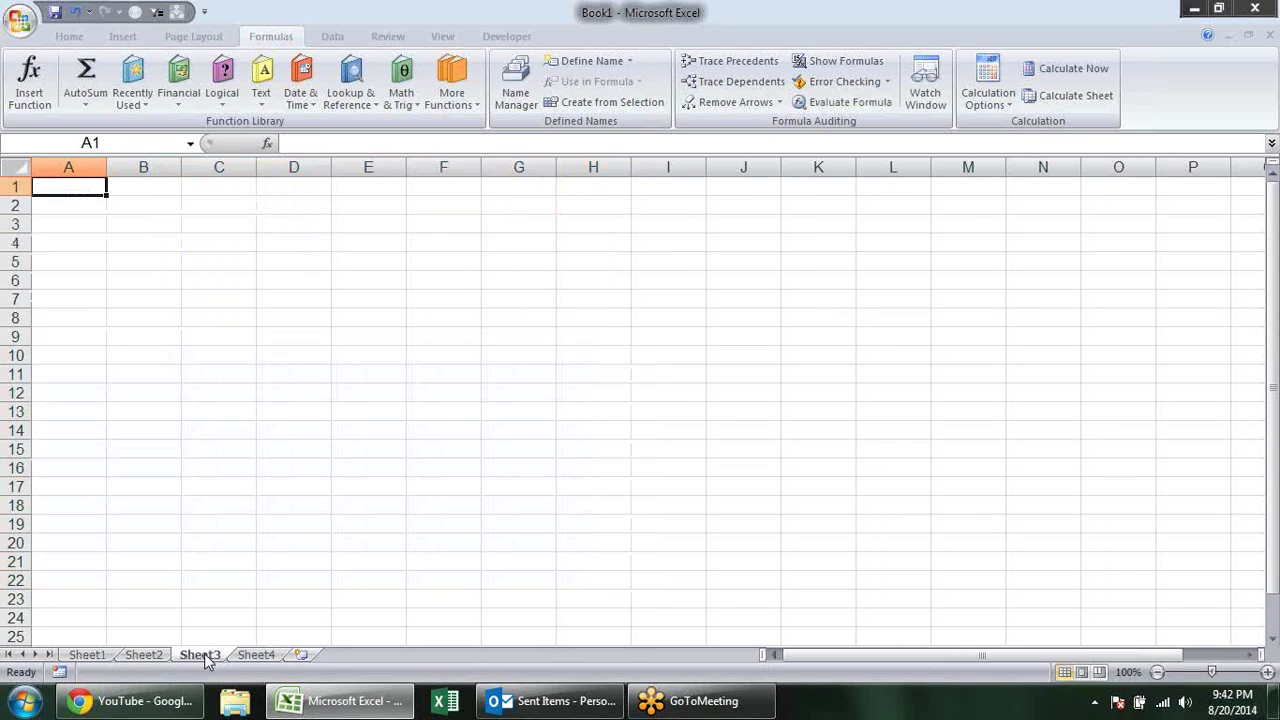
{"action": "left_click", "coordinate": [87, 656]}
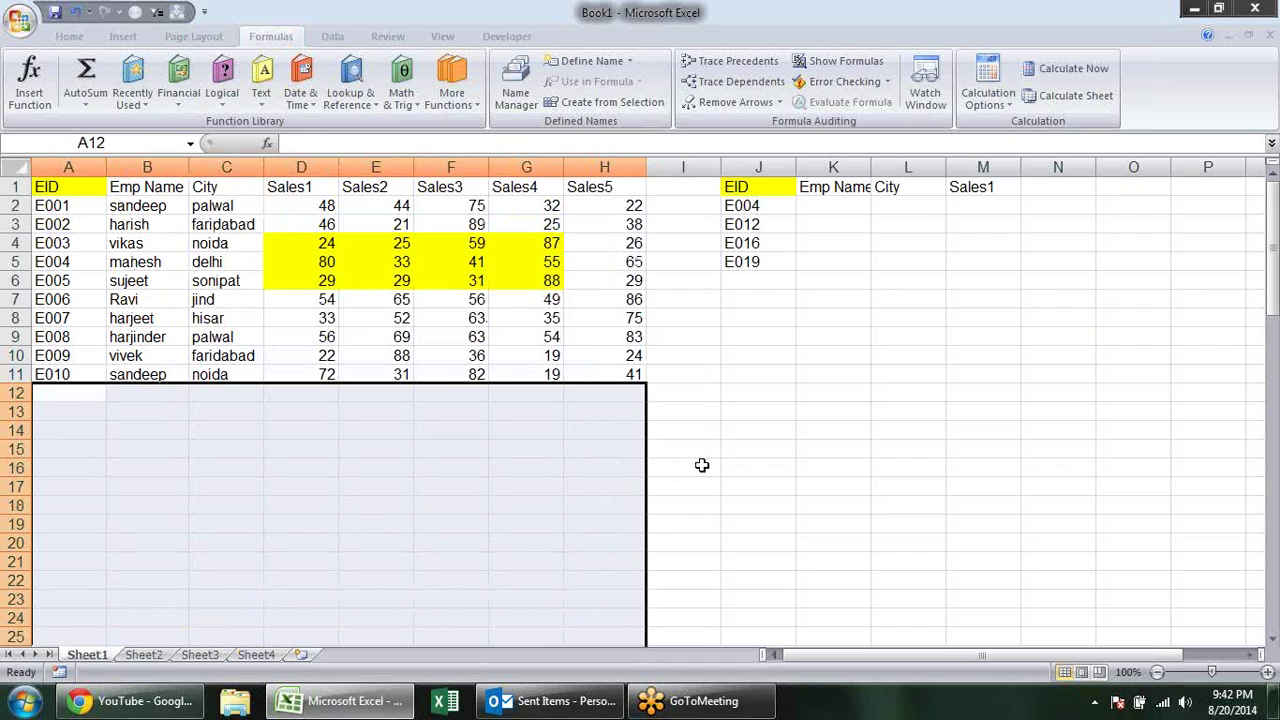
{"action": "left_click_drag", "start_coordinate": [748, 192], "coordinate": [970, 262]}
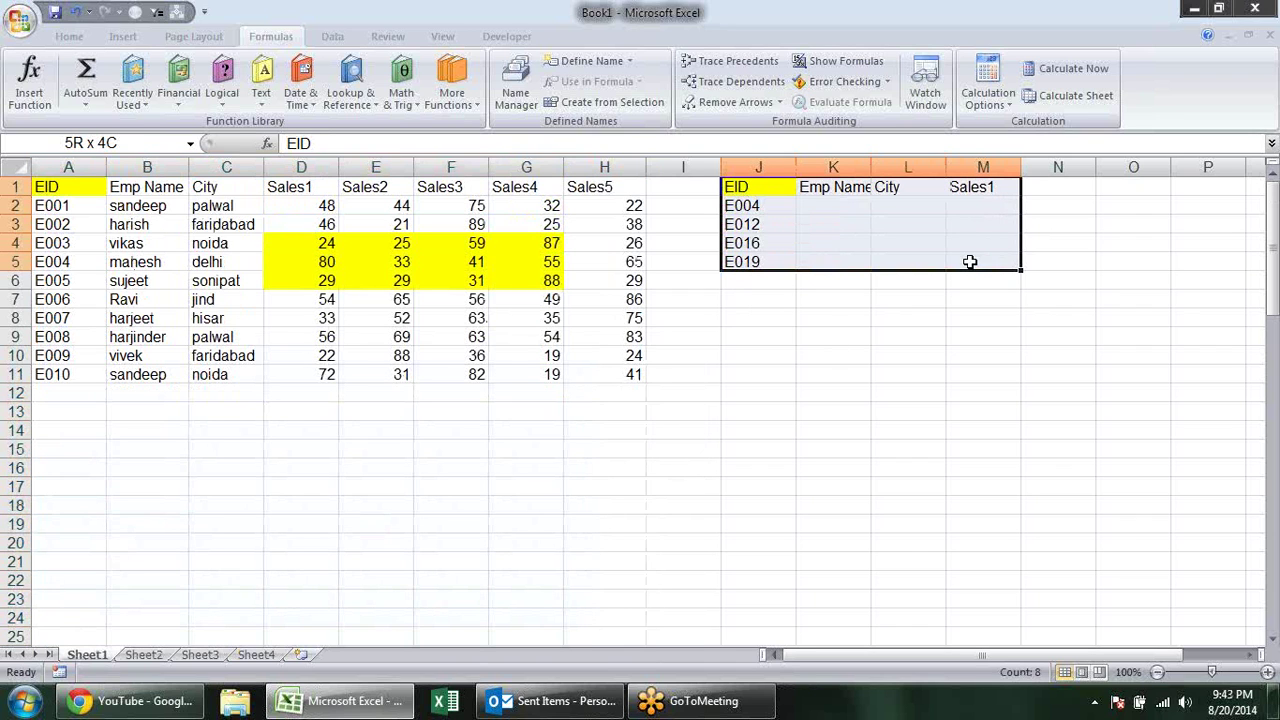
{"action": "key", "text": "ctrl+c"}
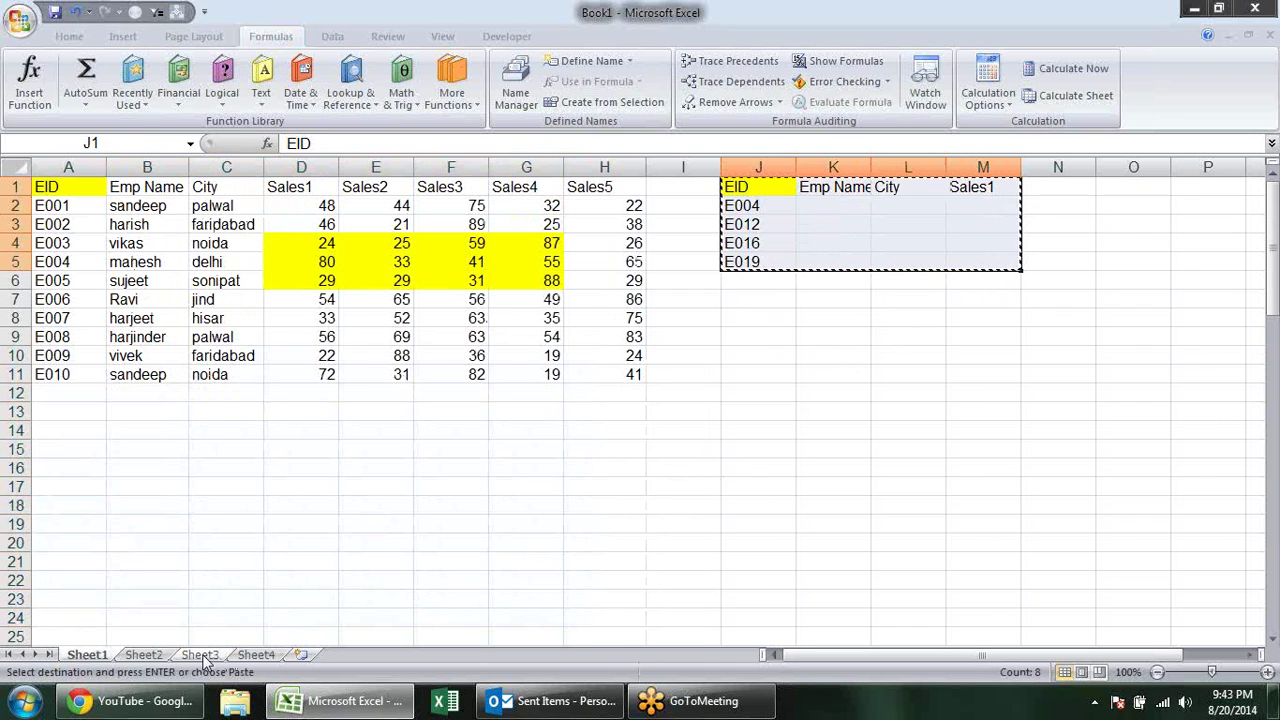
{"action": "left_click", "coordinate": [200, 655]}
{"action": "key", "text": "Return"}
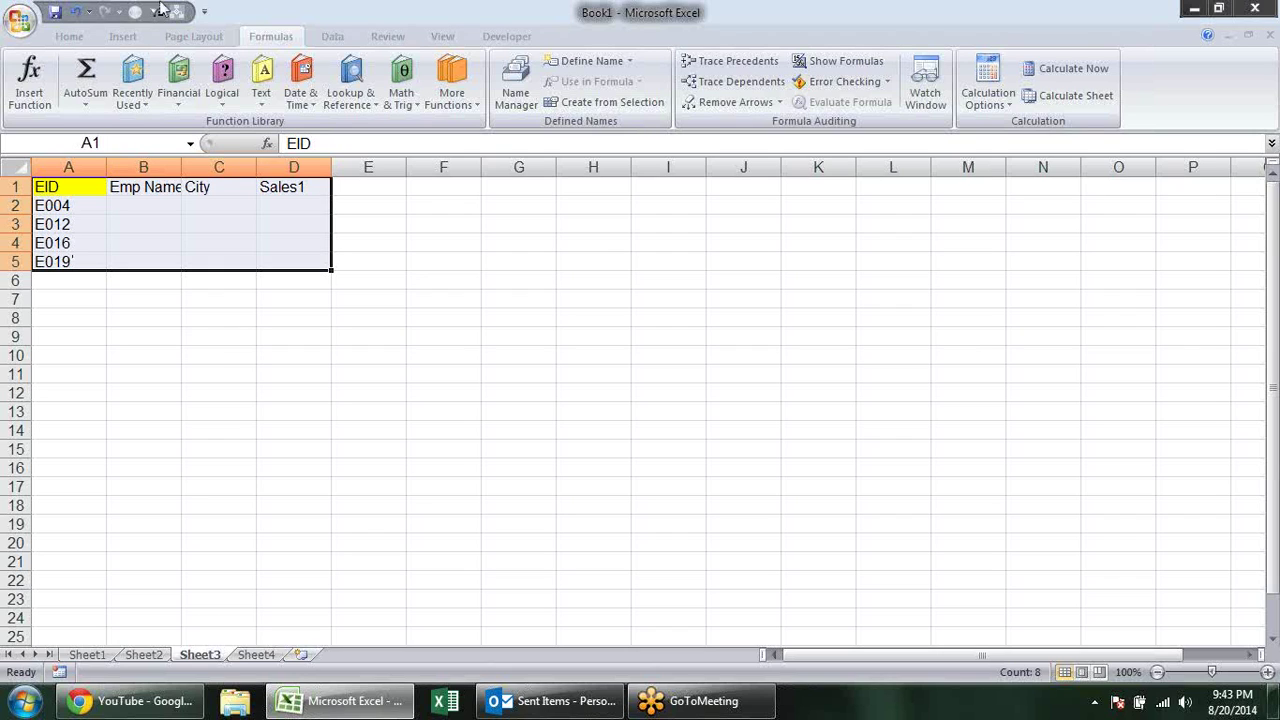
Review Sheet2's table at E013, then return to Sheet3.
{"action": "left_click", "coordinate": [1273, 54]}
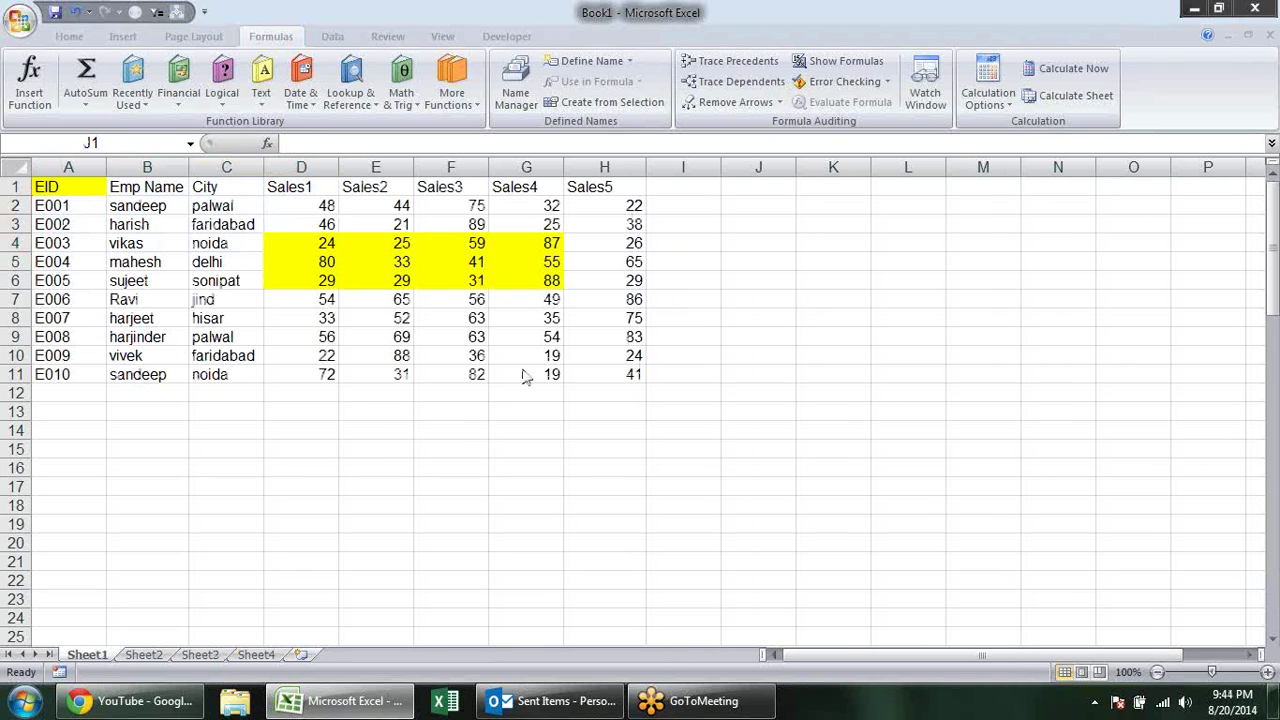
{"action": "left_click", "coordinate": [140, 654]}
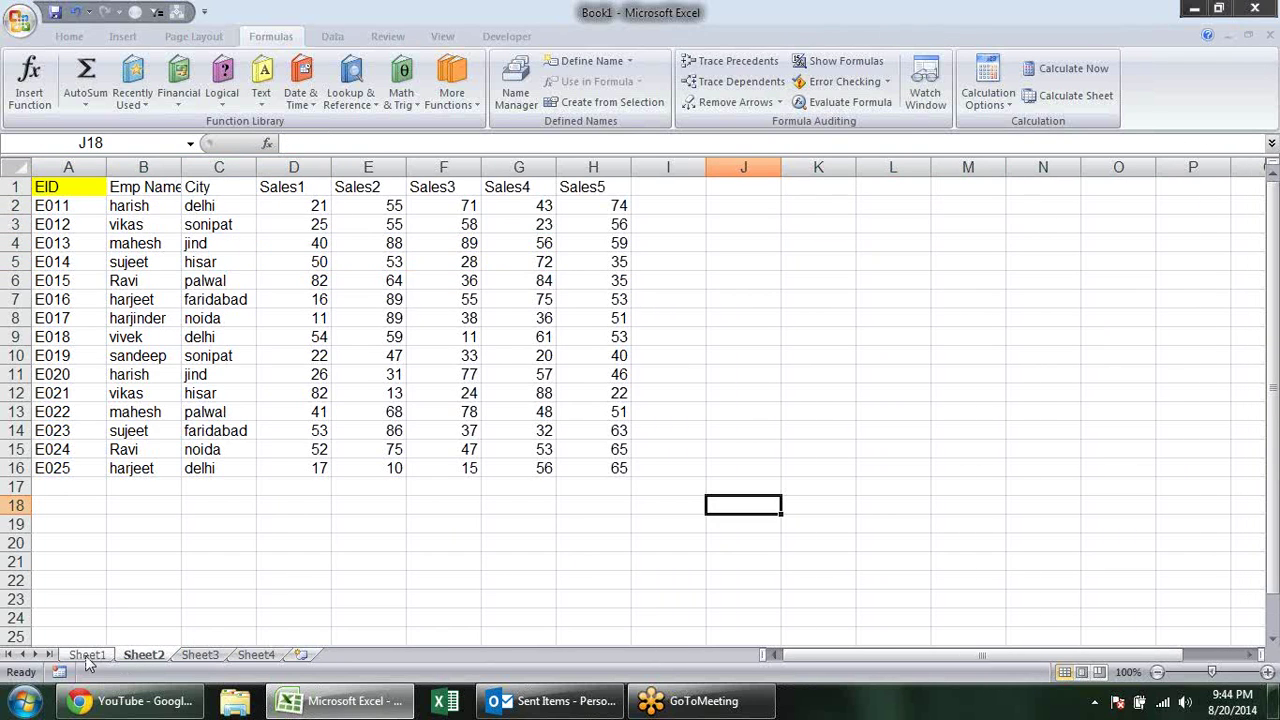
{"action": "left_click", "coordinate": [72, 247]}
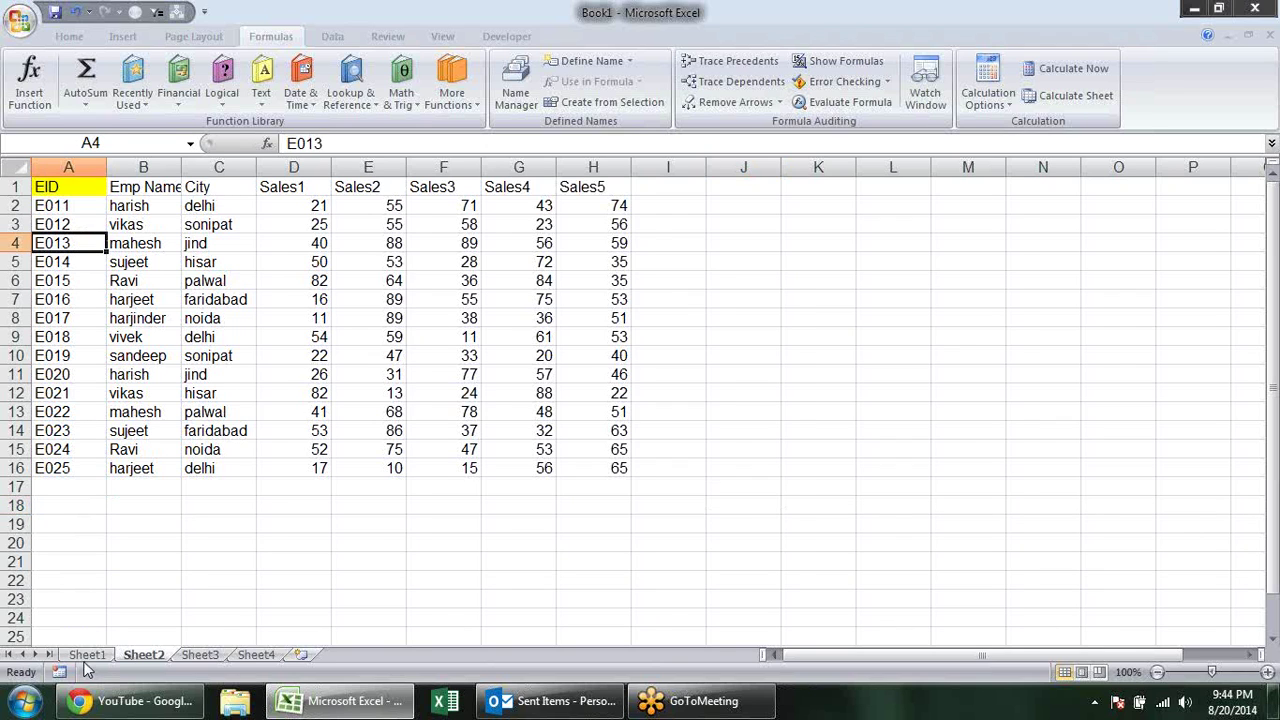
{"action": "left_click", "coordinate": [88, 656]}
{"action": "left_click", "coordinate": [195, 655]}
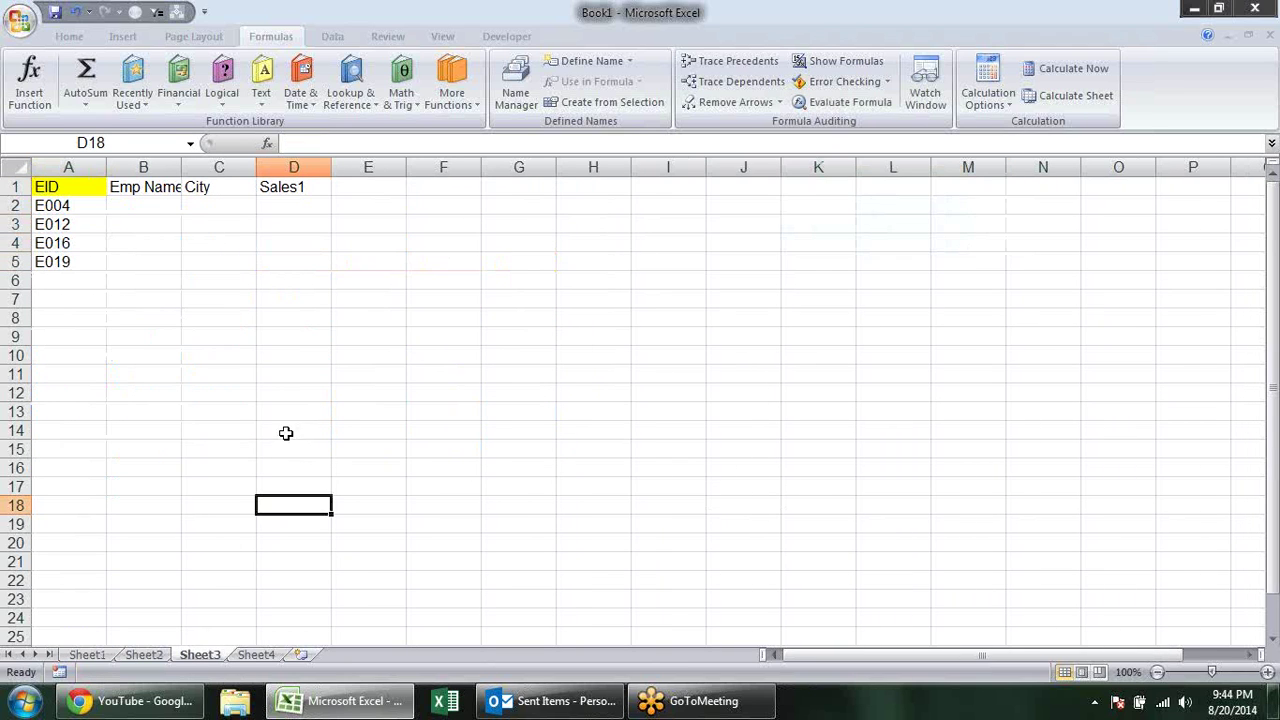
{"action": "left_click", "coordinate": [156, 210]}
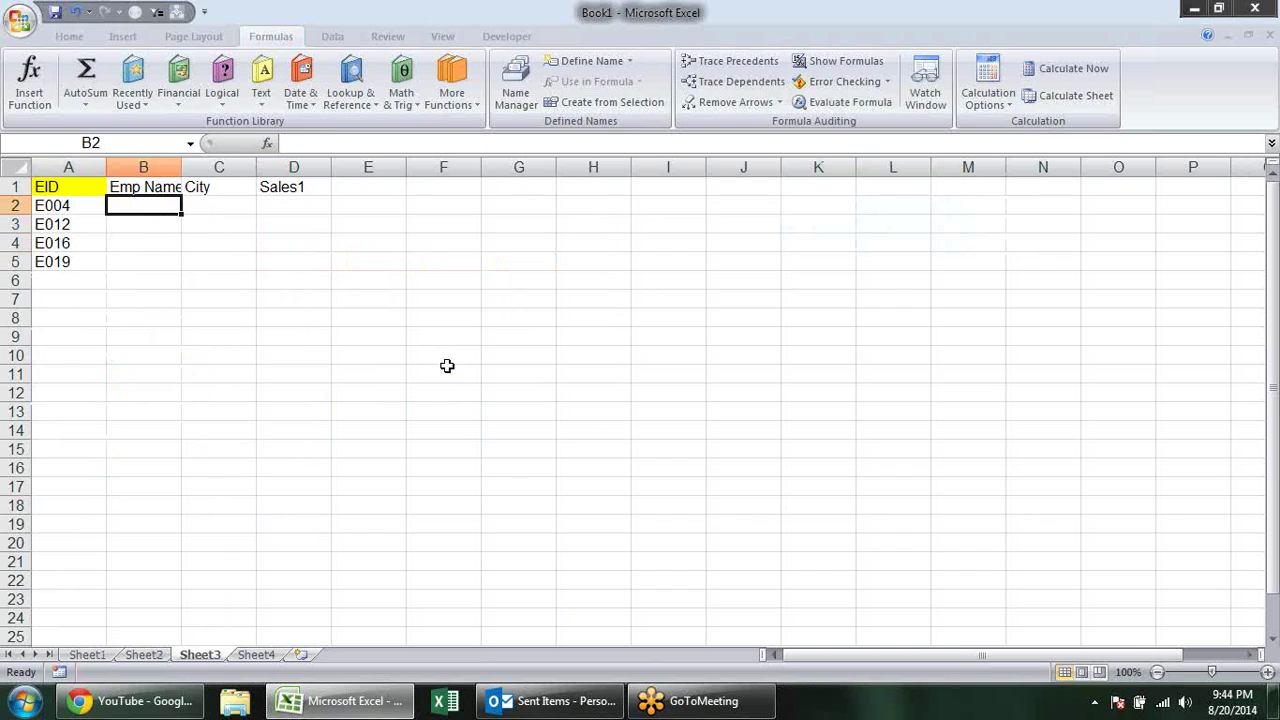
Enter =VLOOKUP($A2,Sheet1!A:H,2,0) in Sheet3's B2, returning mahesh.
{"action": "type", "text": "=VLOOKUP("}
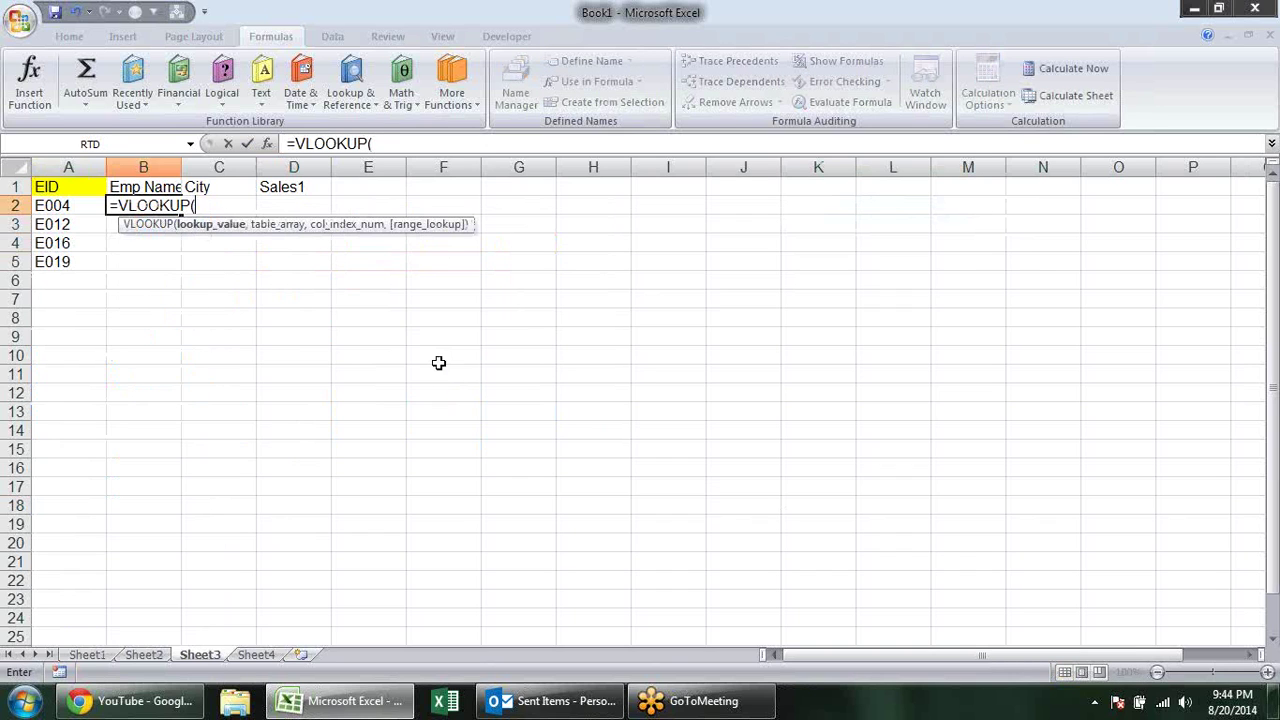
{"action": "left_click", "coordinate": [54, 212]}
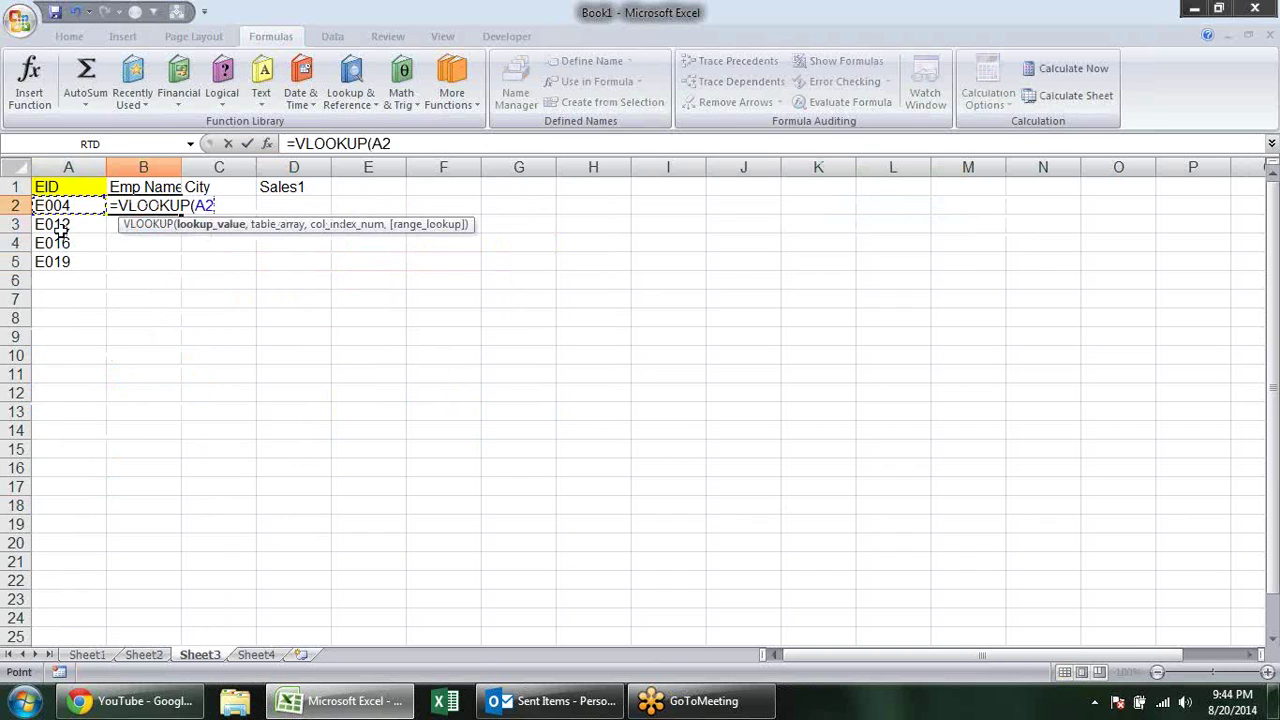
{"action": "key", "text": "F4"}
{"action": "key", "text": "F4"}
{"action": "key", "text": "F4"}
{"action": "type", "text": "$A2,"}
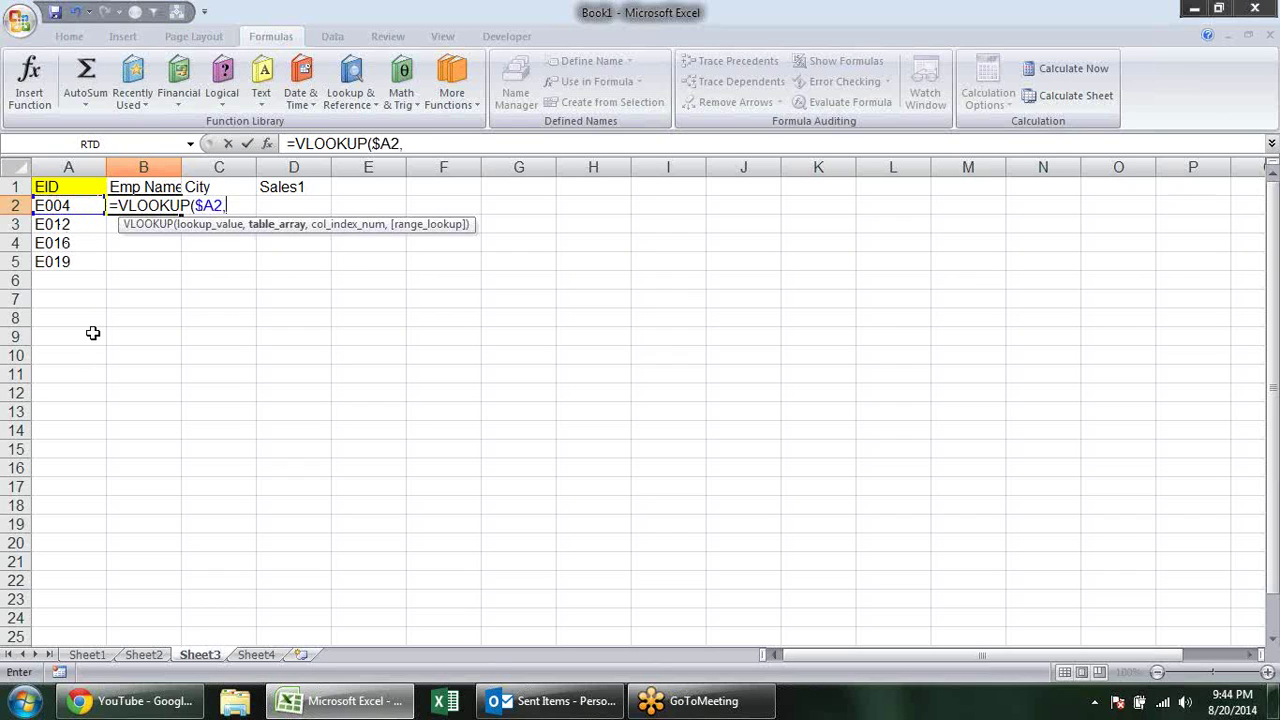
{"action": "left_click", "coordinate": [86, 655]}
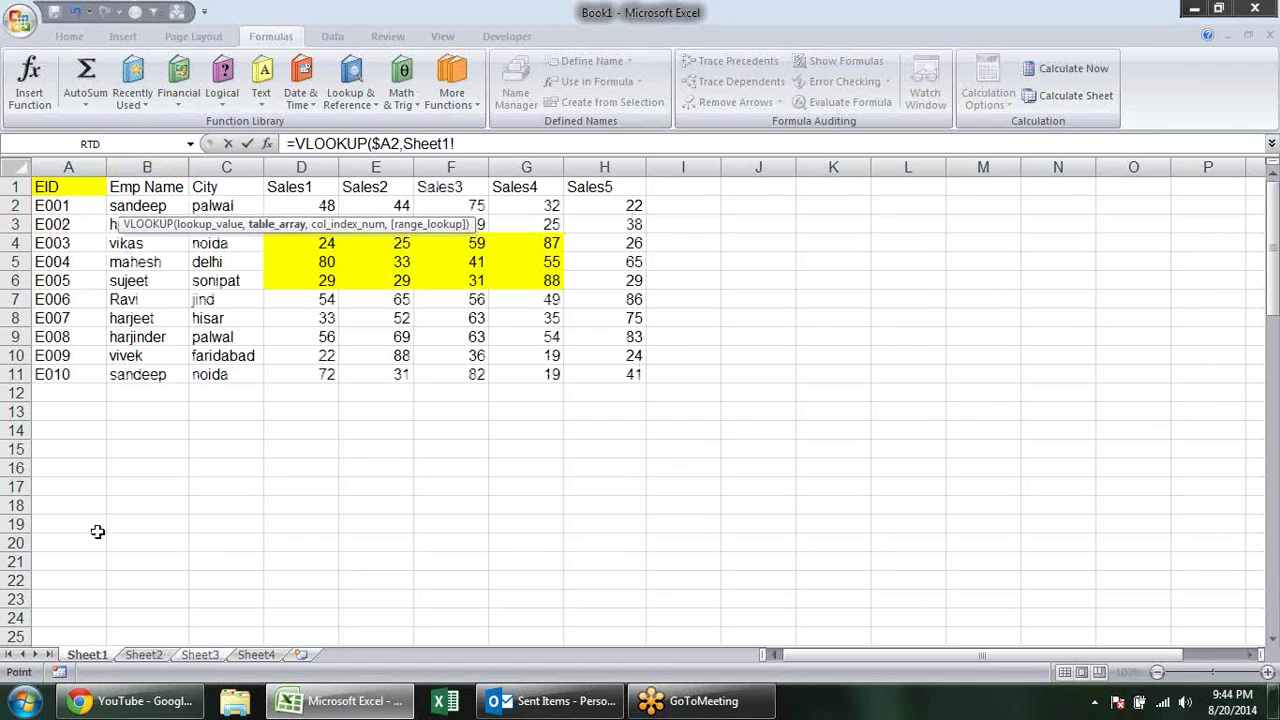
{"action": "left_click_drag", "start_coordinate": [69, 162], "coordinate": [604, 167]}
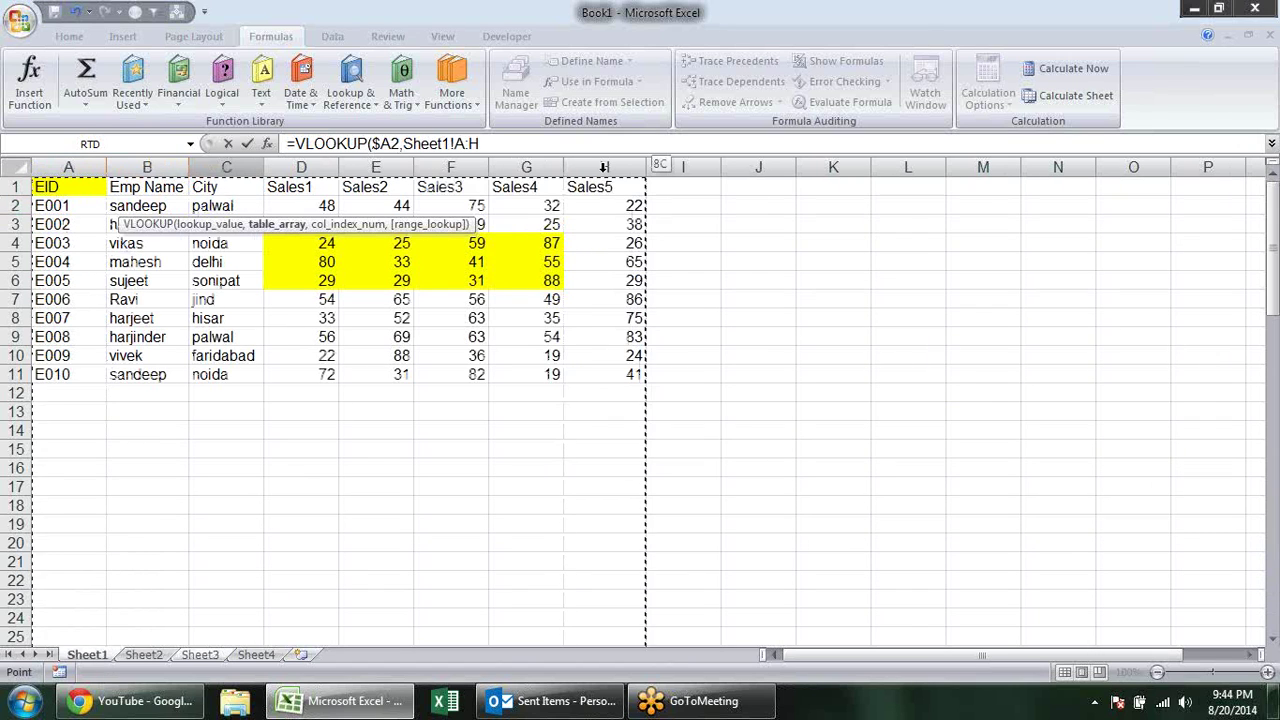
{"action": "type", "text": ",2"}
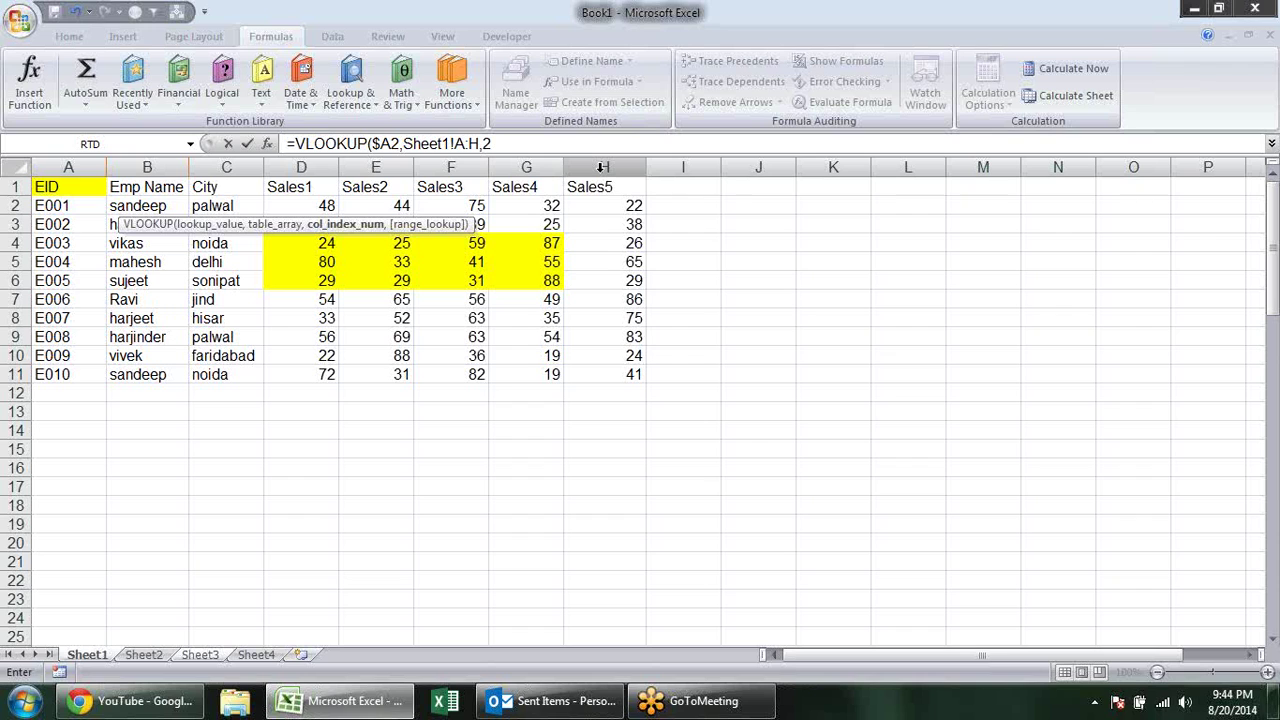
{"action": "type", "text": ","}
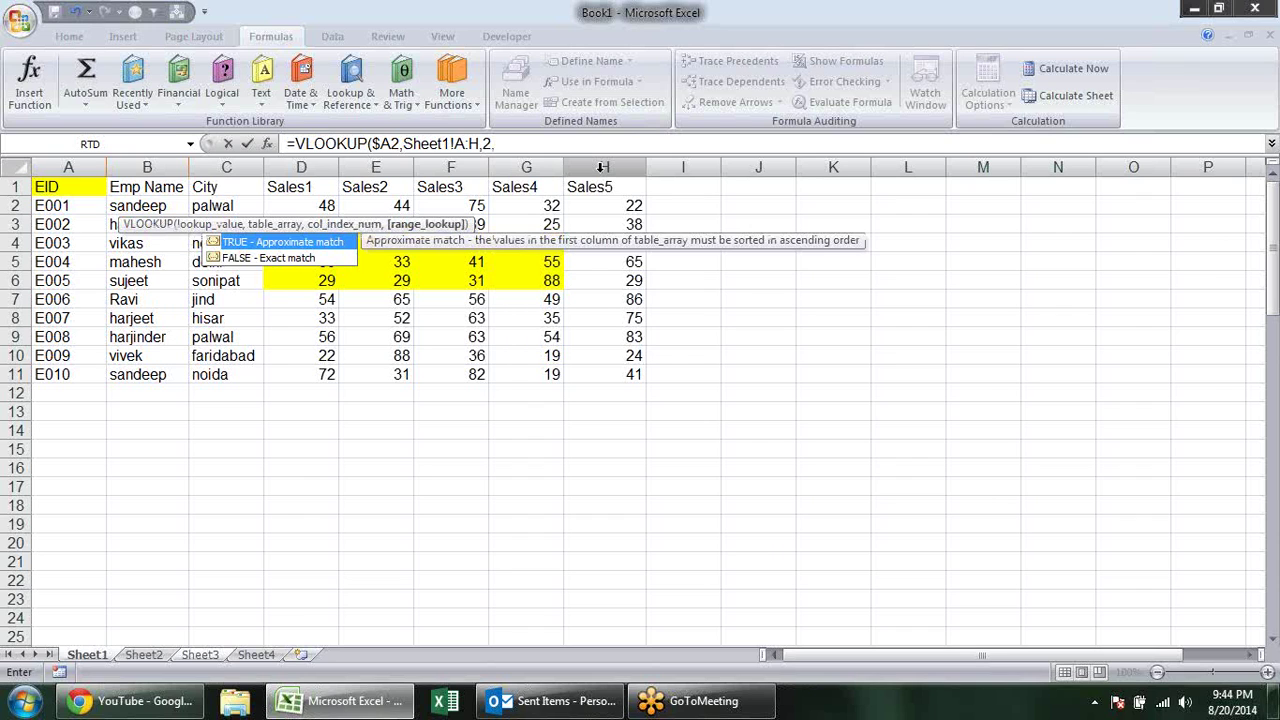
{"action": "key", "text": "Return"}
Make the A:H lookup range in B2's formula absolute.
{"action": "left_click", "coordinate": [160, 187]}
{"action": "left_click", "coordinate": [162, 205]}
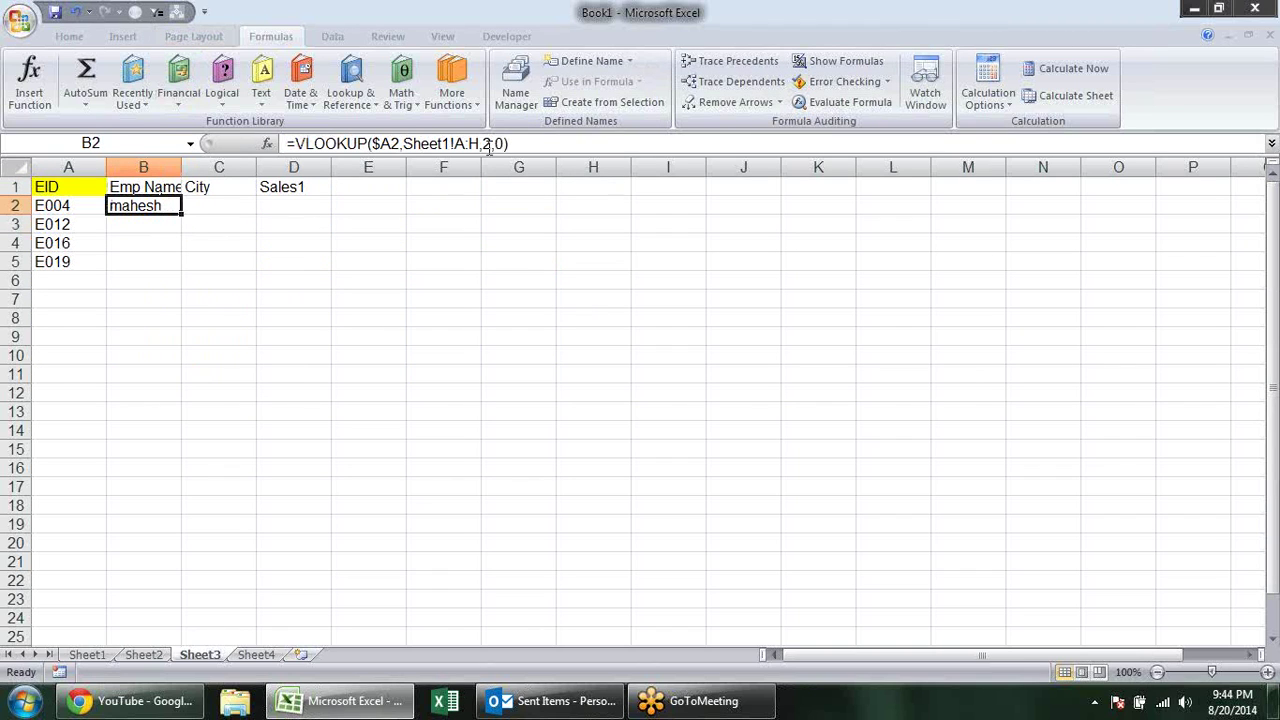
{"action": "left_click_drag", "start_coordinate": [482, 145], "coordinate": [456, 145]}
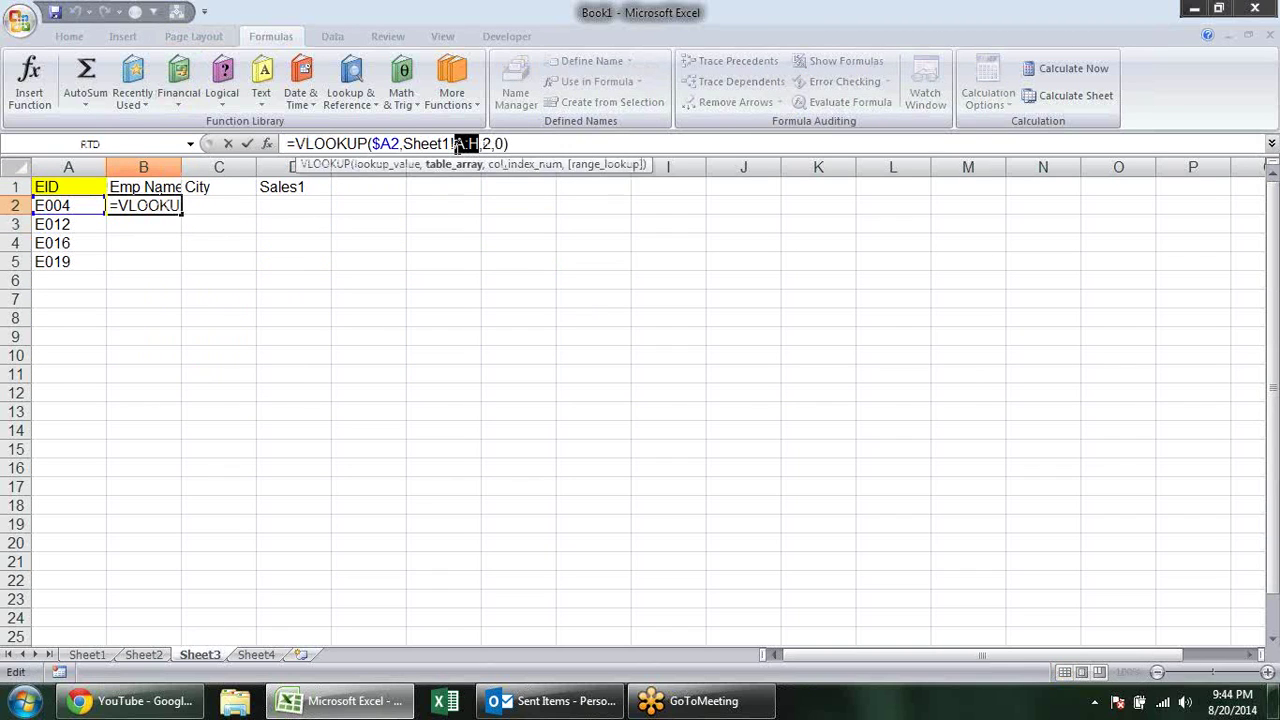
{"action": "key", "text": "F4"}
{"action": "key", "text": "Return"}
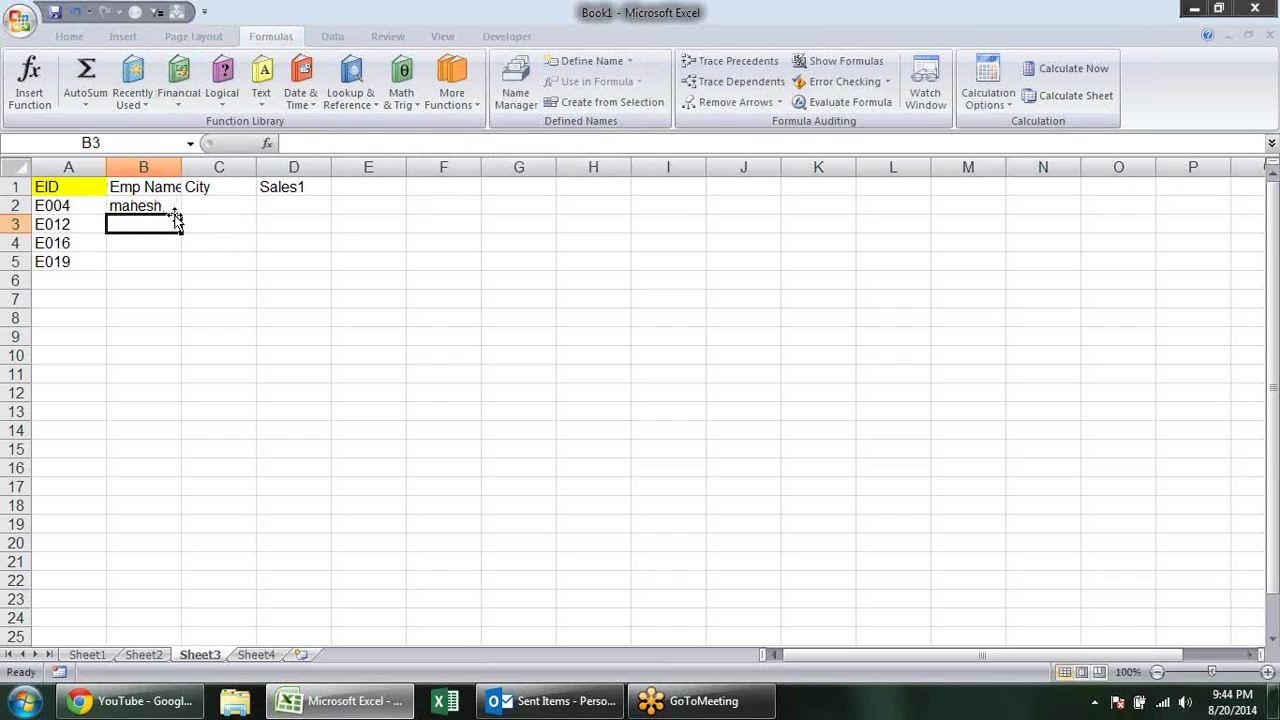
Copy B2's lookup across to D2 and change C2's column index to 3, showing delhi.
{"action": "left_click", "coordinate": [172, 208]}
{"action": "left_click_drag", "start_coordinate": [182, 216], "coordinate": [331, 217]}
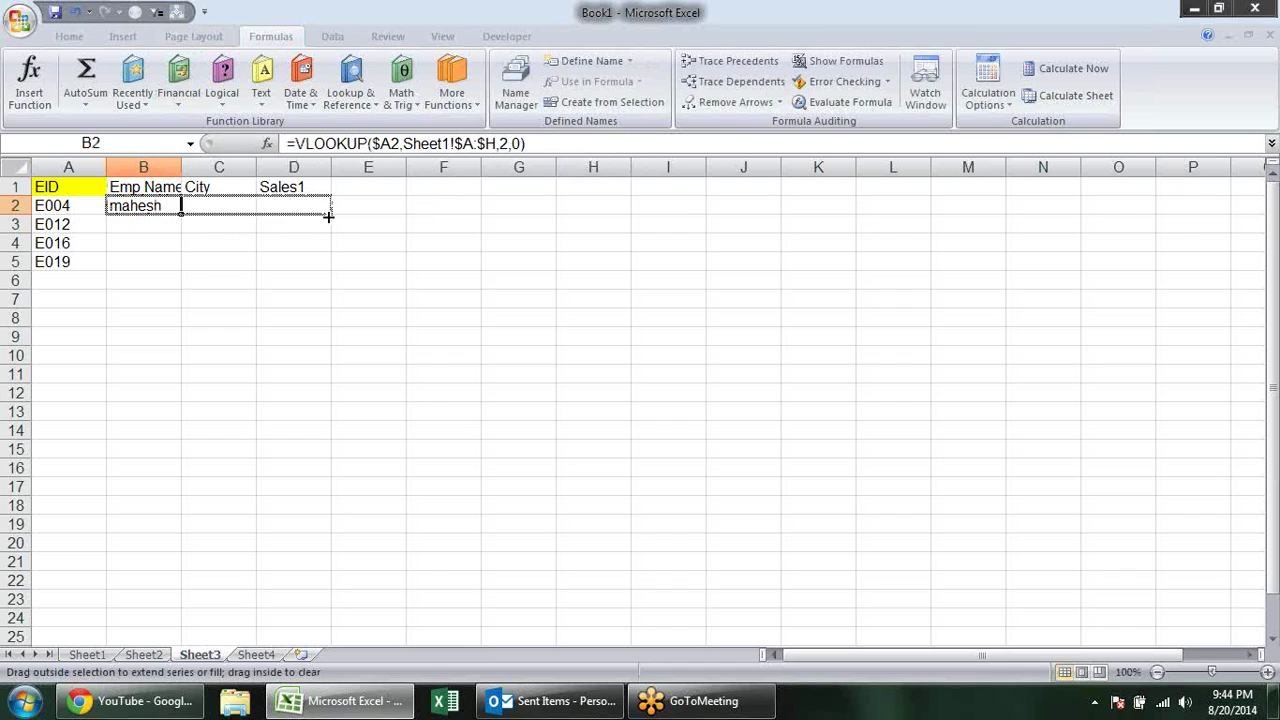
{"action": "left_click", "coordinate": [248, 205]}
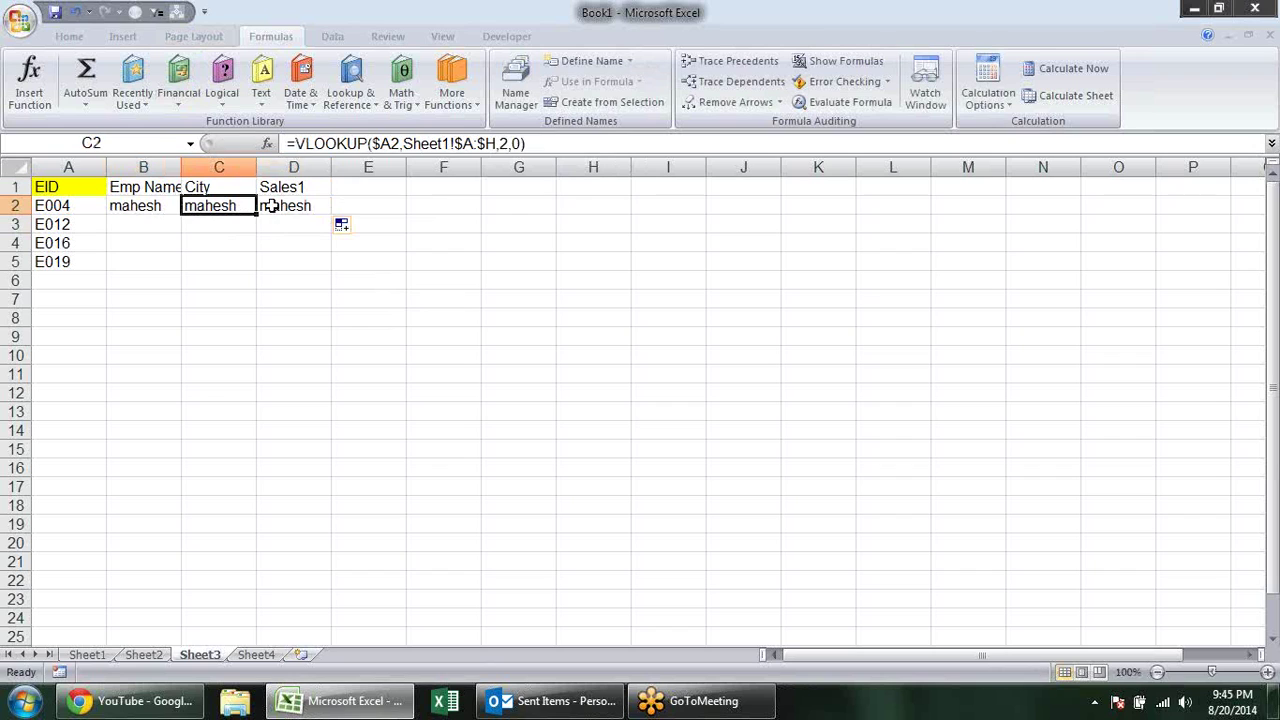
{"action": "left_click", "coordinate": [510, 143]}
{"action": "key", "text": "BackSpace"}
{"action": "type", "text": "3"}
{"action": "key", "text": "Return"}
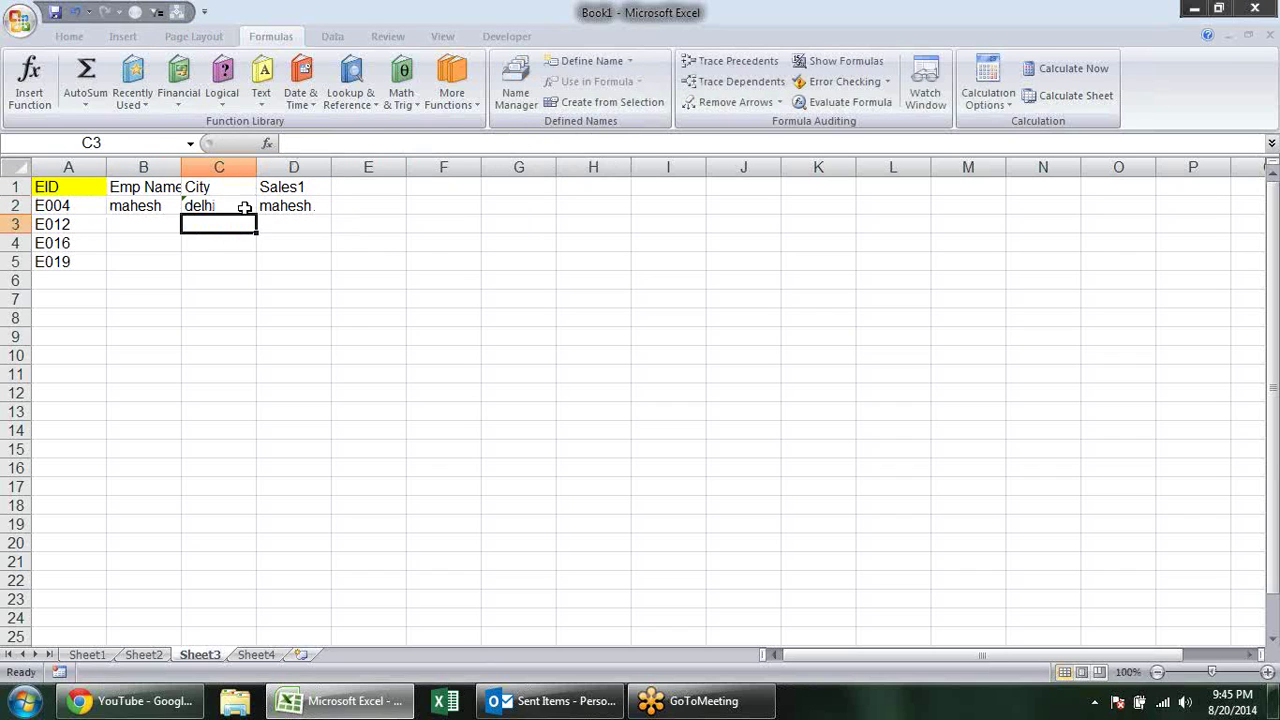
Change D2's column index to 4 so it shows 80, then select B2:D2.
{"action": "left_click", "coordinate": [285, 206]}
{"action": "left_click", "coordinate": [508, 143]}
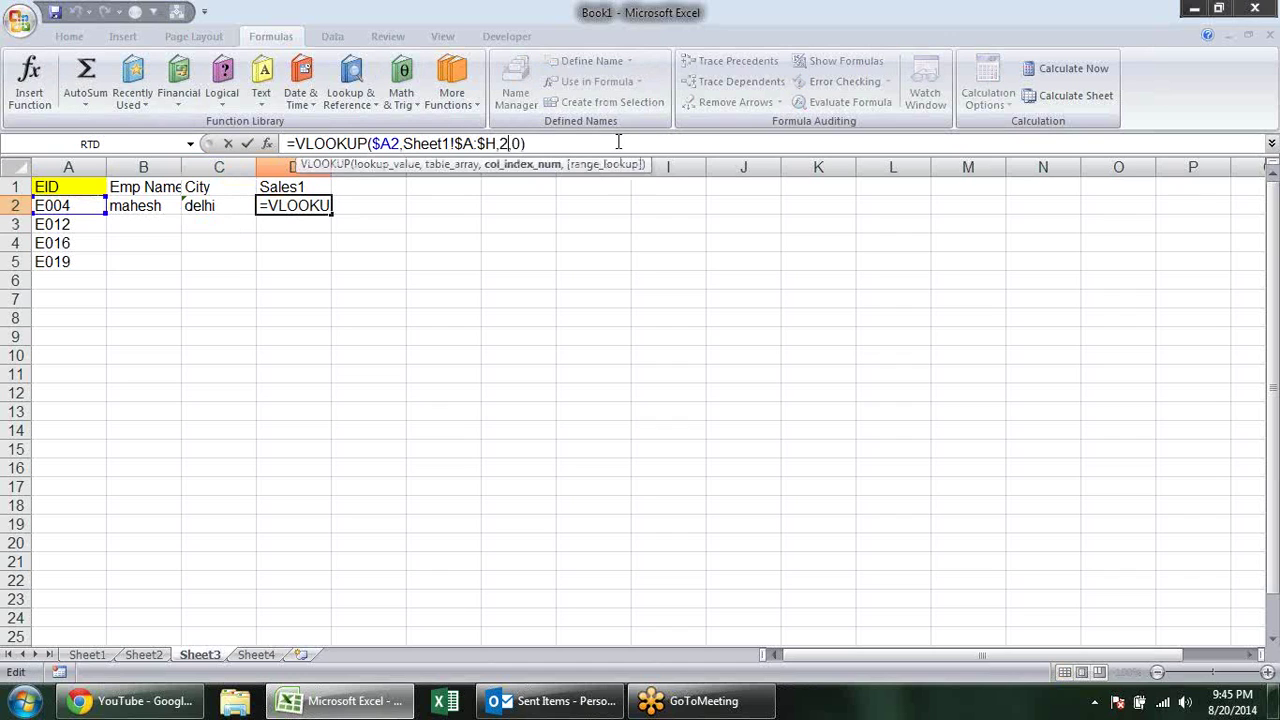
{"action": "key", "text": "BackSpace"}
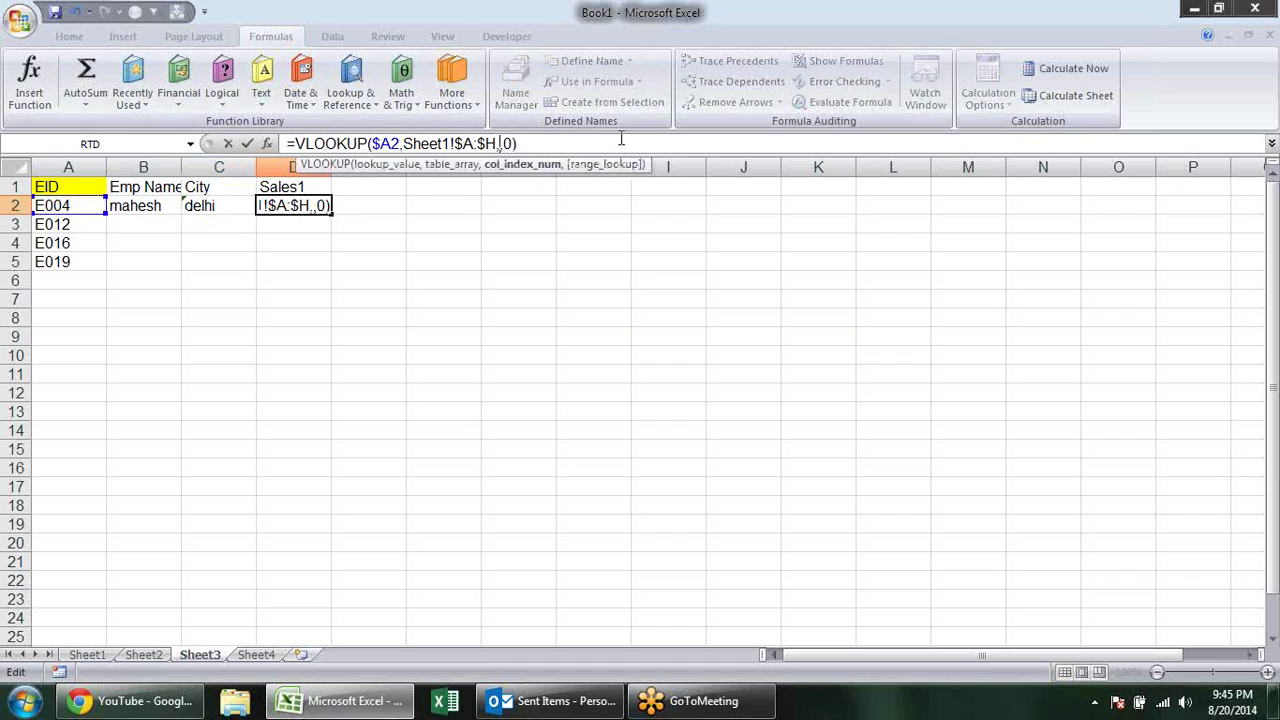
{"action": "type", "text": "4"}
{"action": "key", "text": "Return"}
{"action": "mouse_move", "coordinate": [103, 208]}
{"action": "left_mouse_down"}
{"action": "mouse_move", "coordinate": [290, 206]}
{"action": "mouse_move", "coordinate": [336, 266]}
{"action": "left_mouse_up"}
{"action": "left_click", "coordinate": [567, 312]}
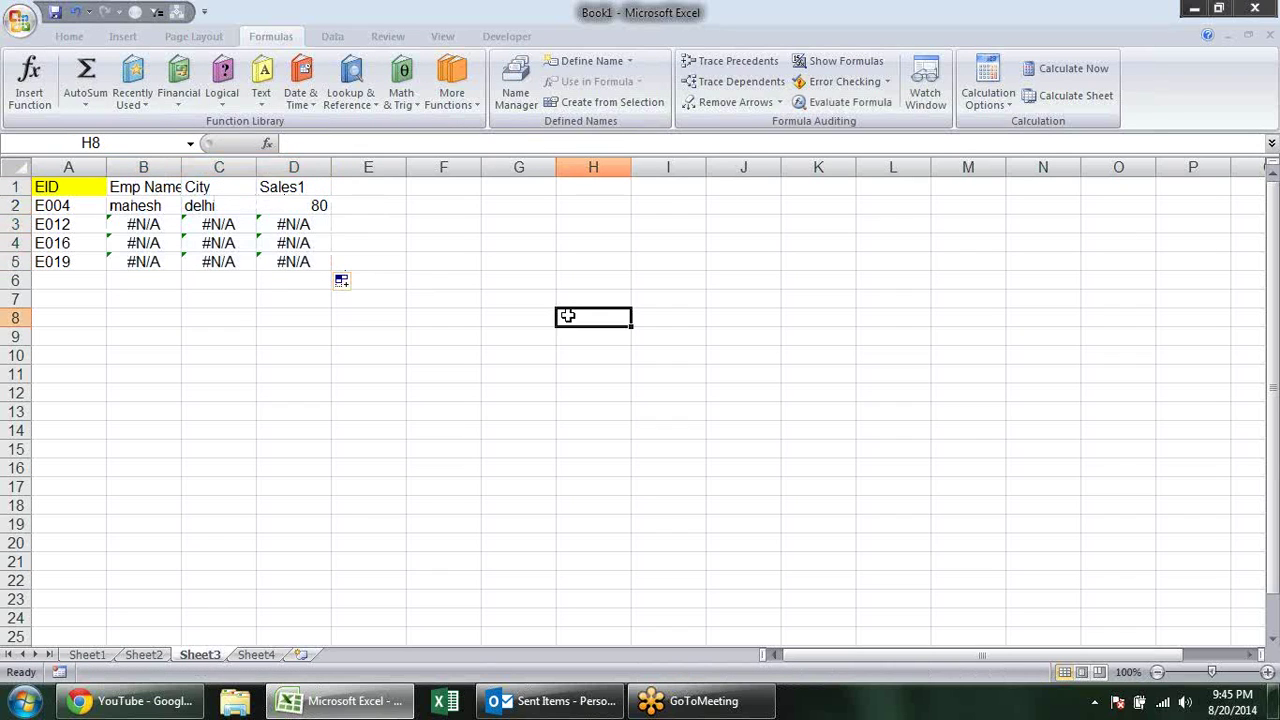
{"action": "left_click", "coordinate": [128, 205]}
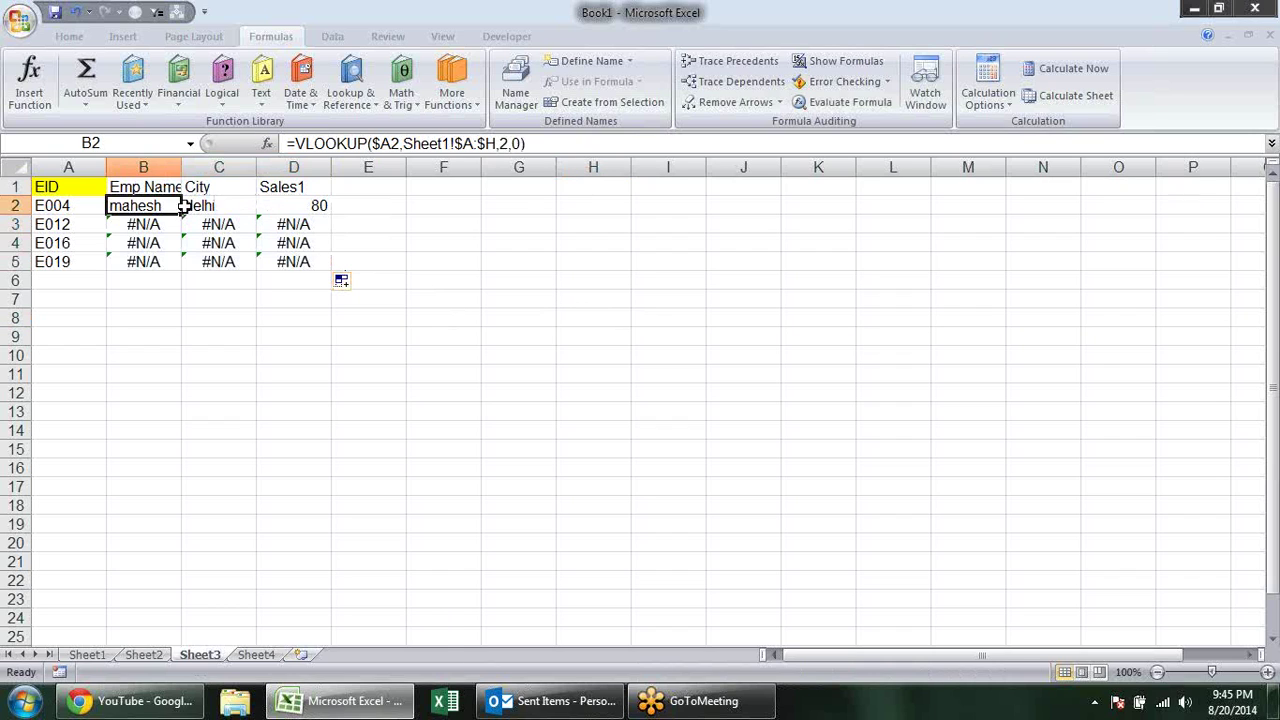
{"action": "key", "text": "Right"}
{"action": "key", "text": "Right"}
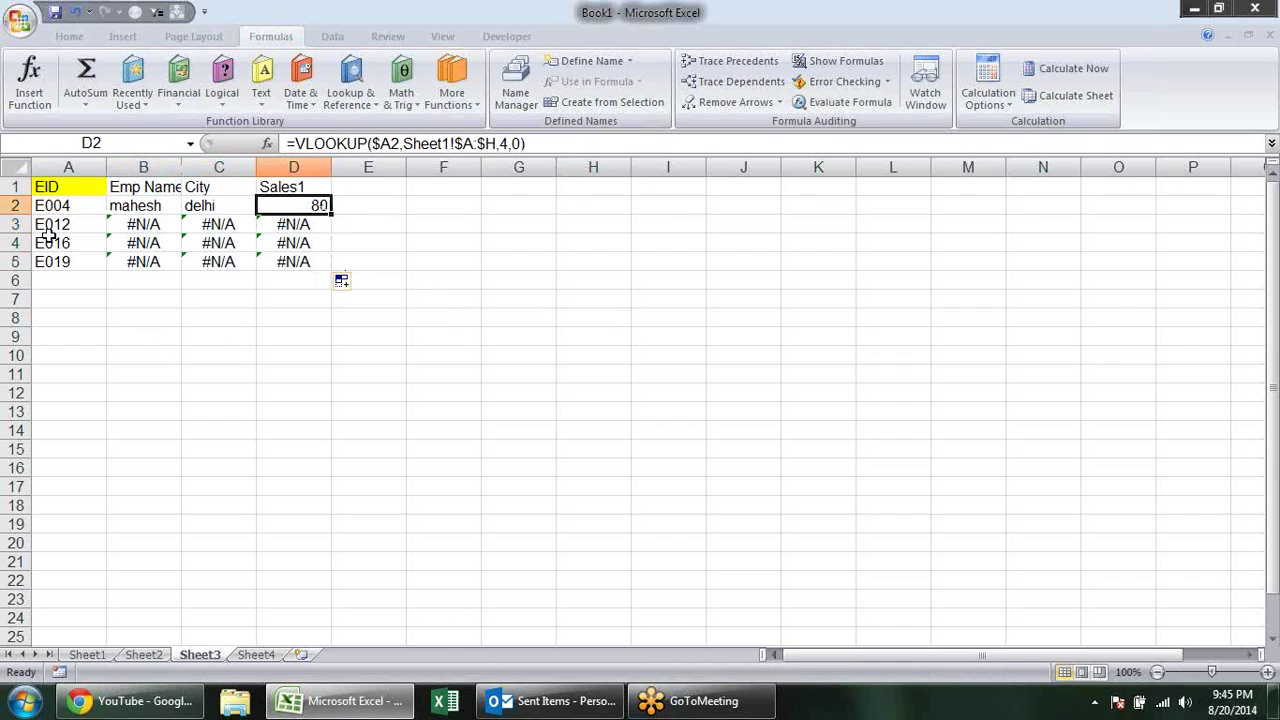
{"action": "left_click_drag", "start_coordinate": [50, 228], "coordinate": [70, 260]}
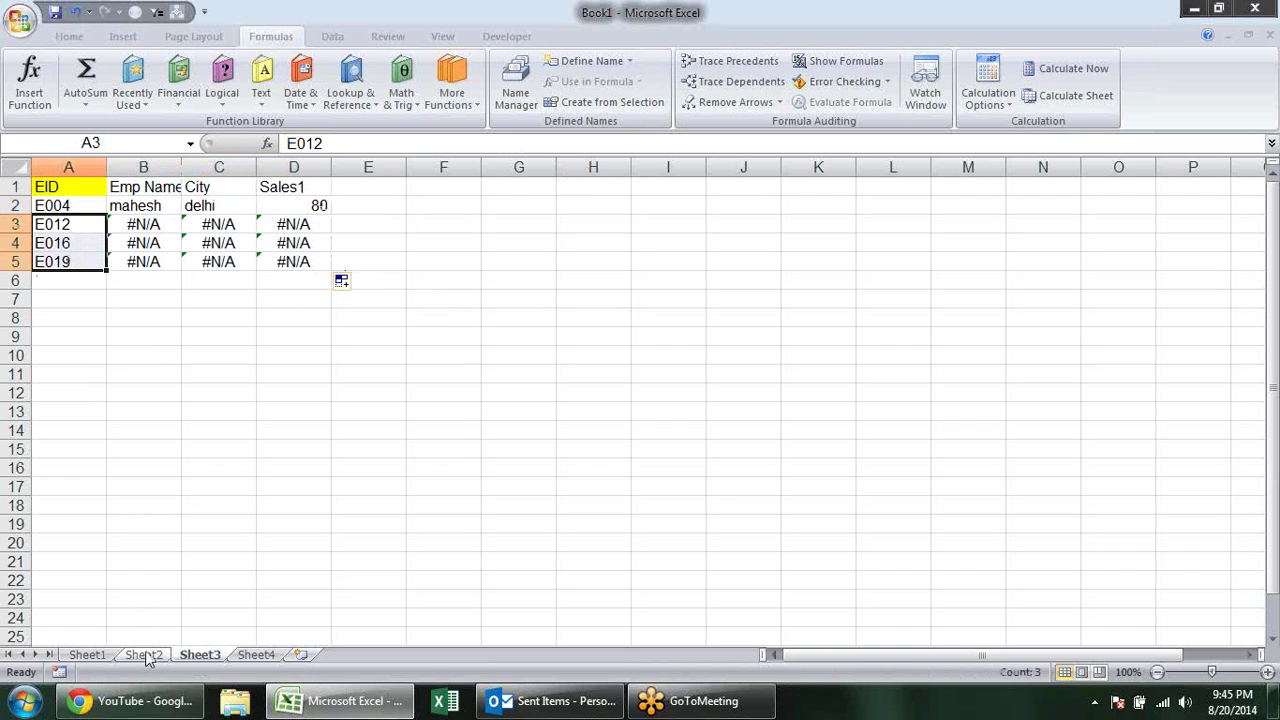
{"action": "left_click", "coordinate": [143, 654]}
{"action": "left_click", "coordinate": [115, 432]}
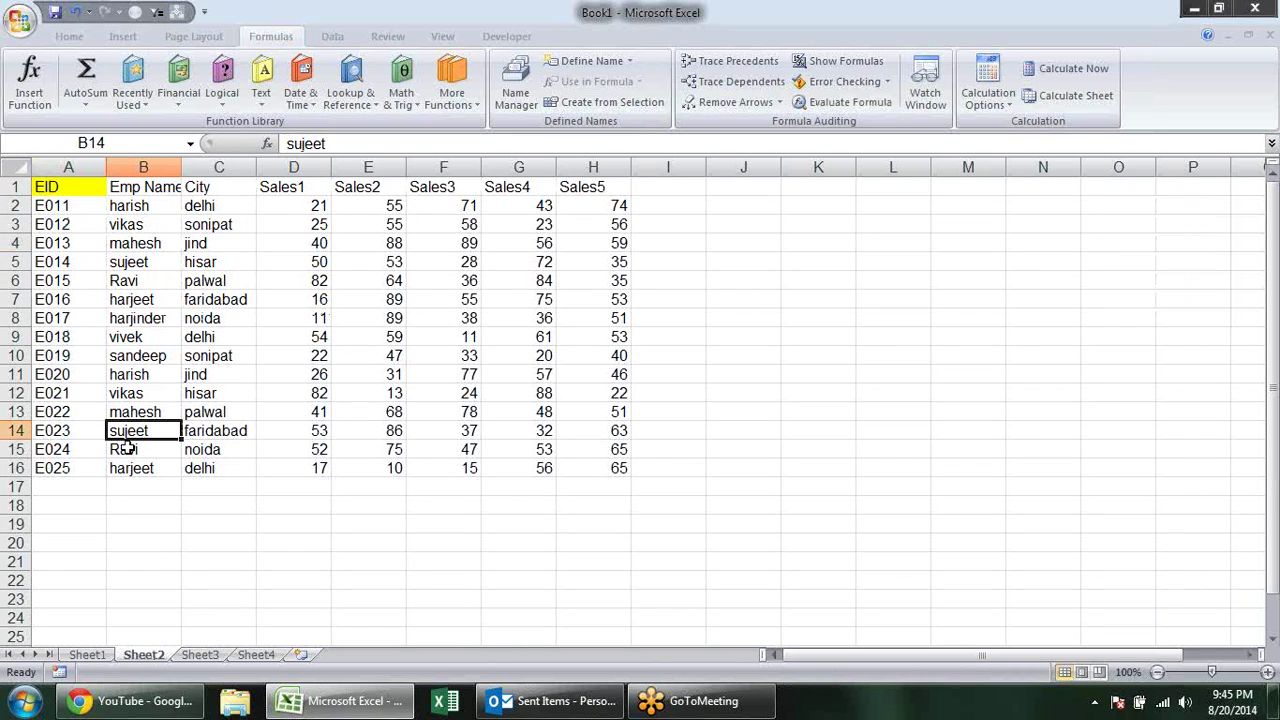
{"action": "left_click", "coordinate": [90, 658]}
{"action": "left_click", "coordinate": [448, 504]}
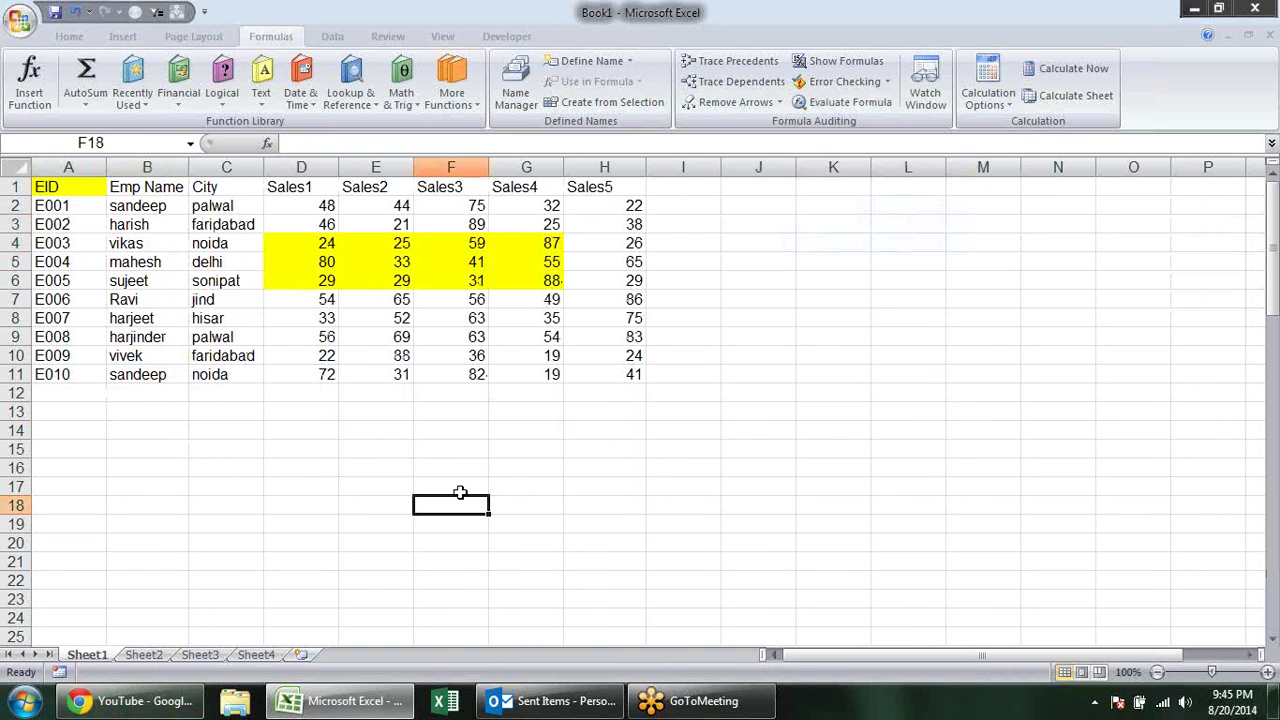
{"action": "left_click", "coordinate": [199, 655]}
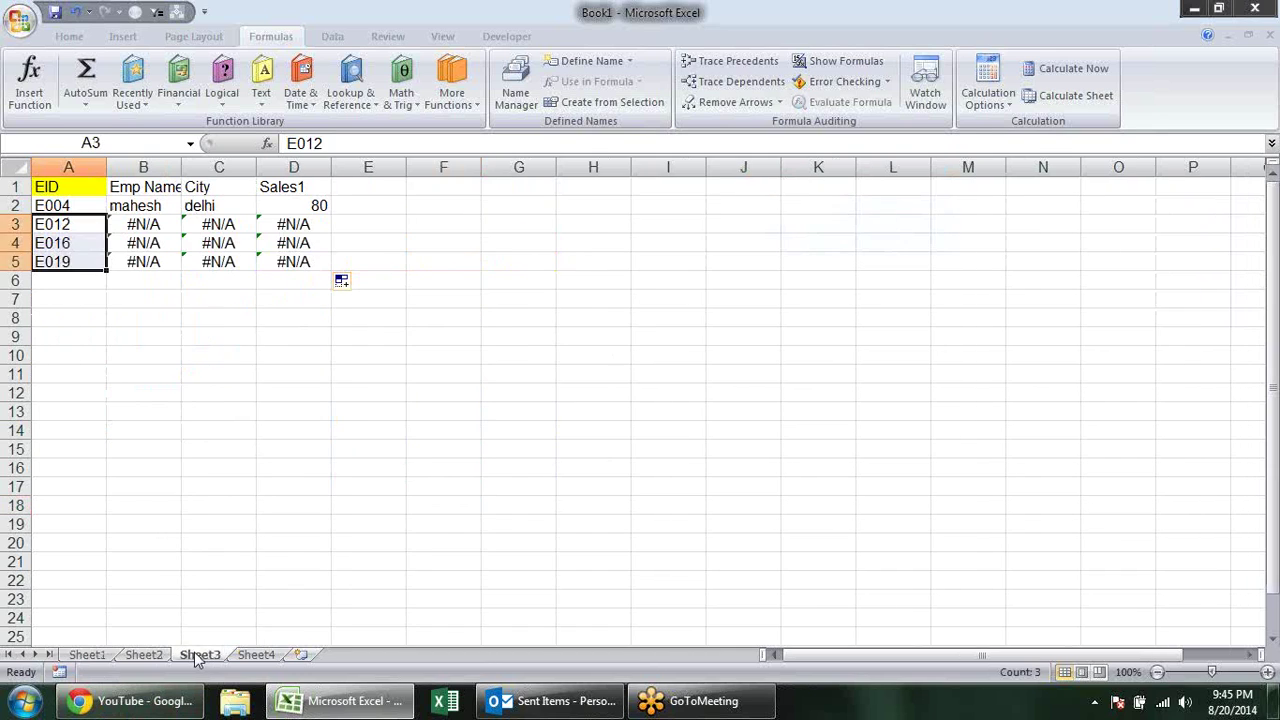
{"action": "left_click", "coordinate": [318, 340]}
{"action": "left_click", "coordinate": [137, 205]}
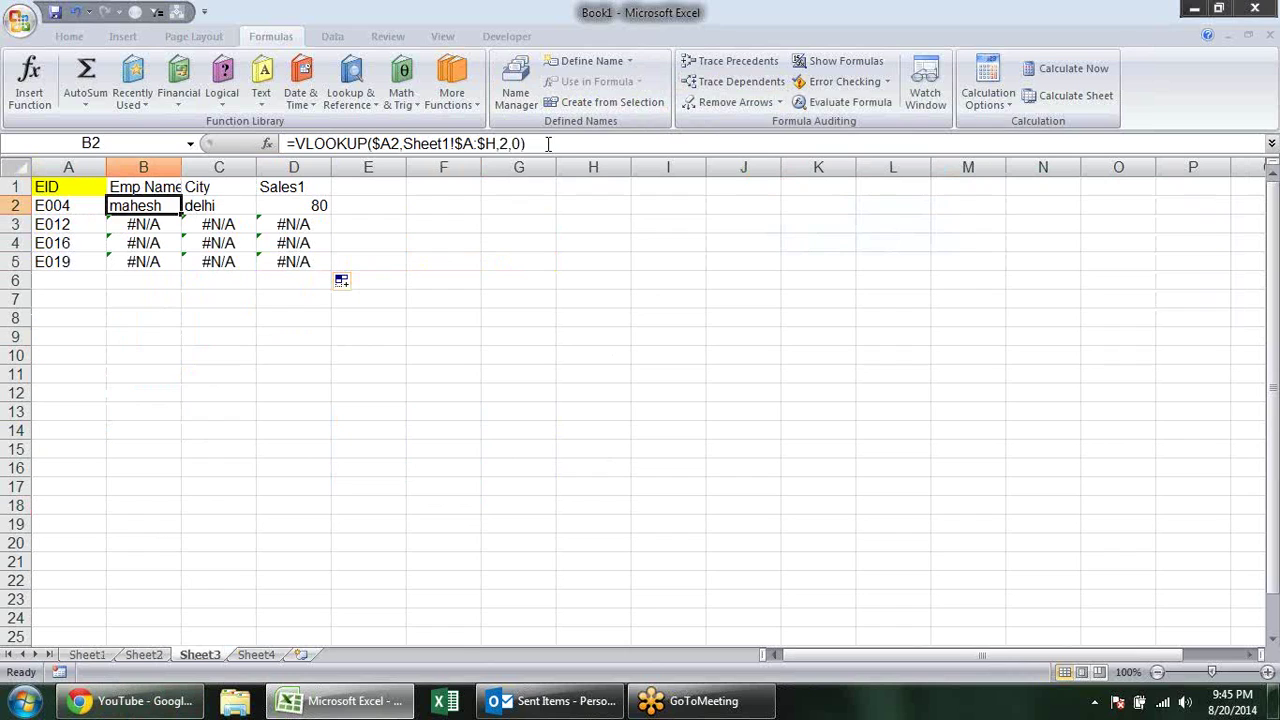
Wrap B2's existing Sheet1 VLOOKUP inside an IFERROR function.
{"action": "left_click_drag", "start_coordinate": [525, 143], "coordinate": [296, 144]}
{"action": "key", "text": "ctrl+c"}
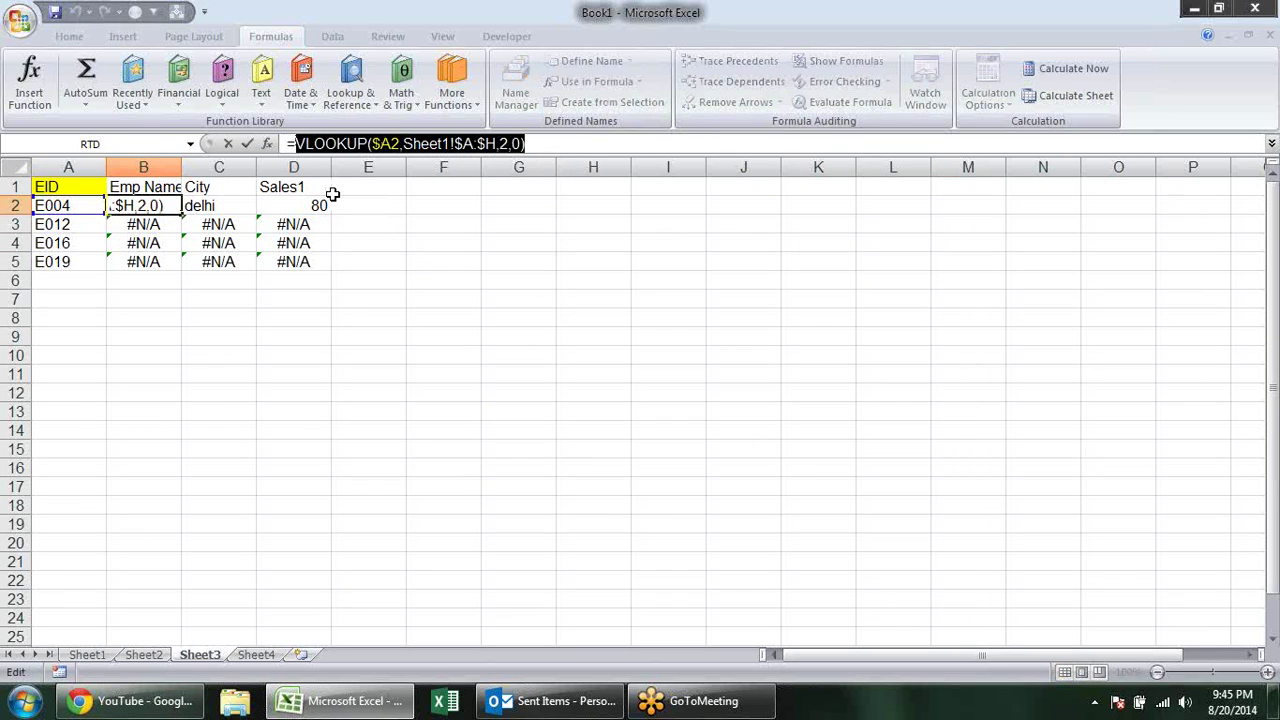
{"action": "key", "text": "Left"}
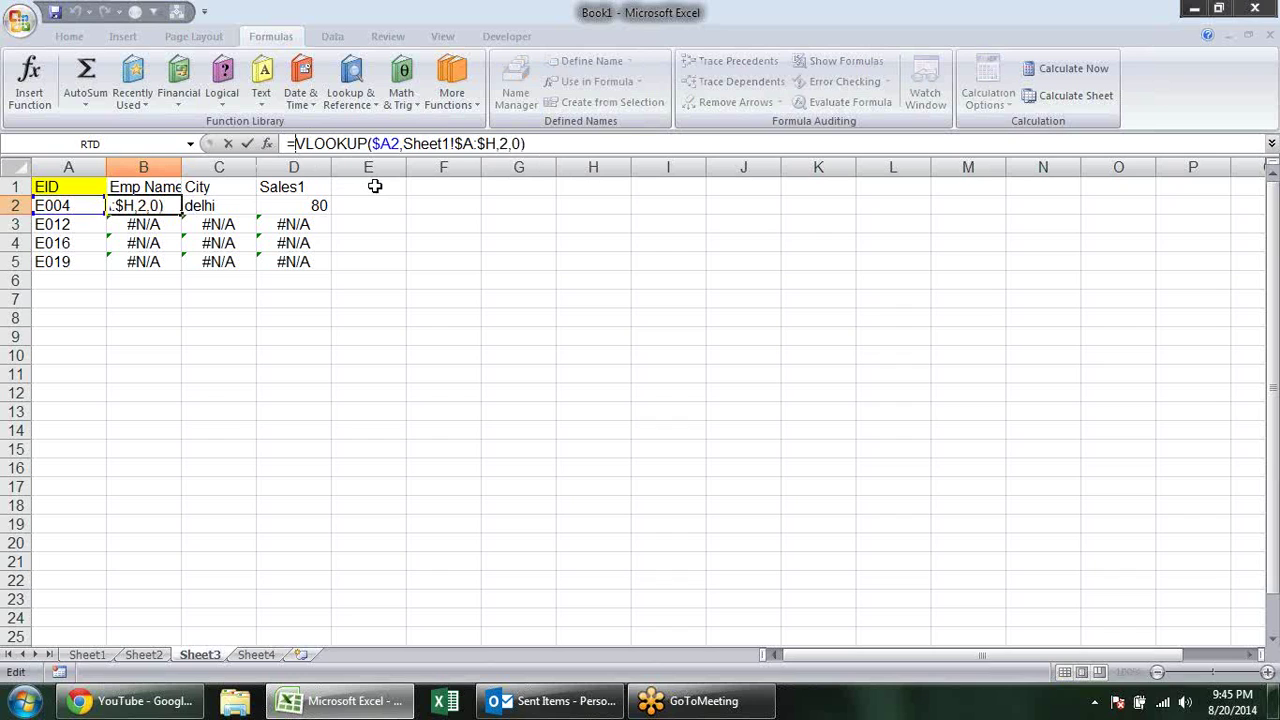
{"action": "type", "text": "if"}
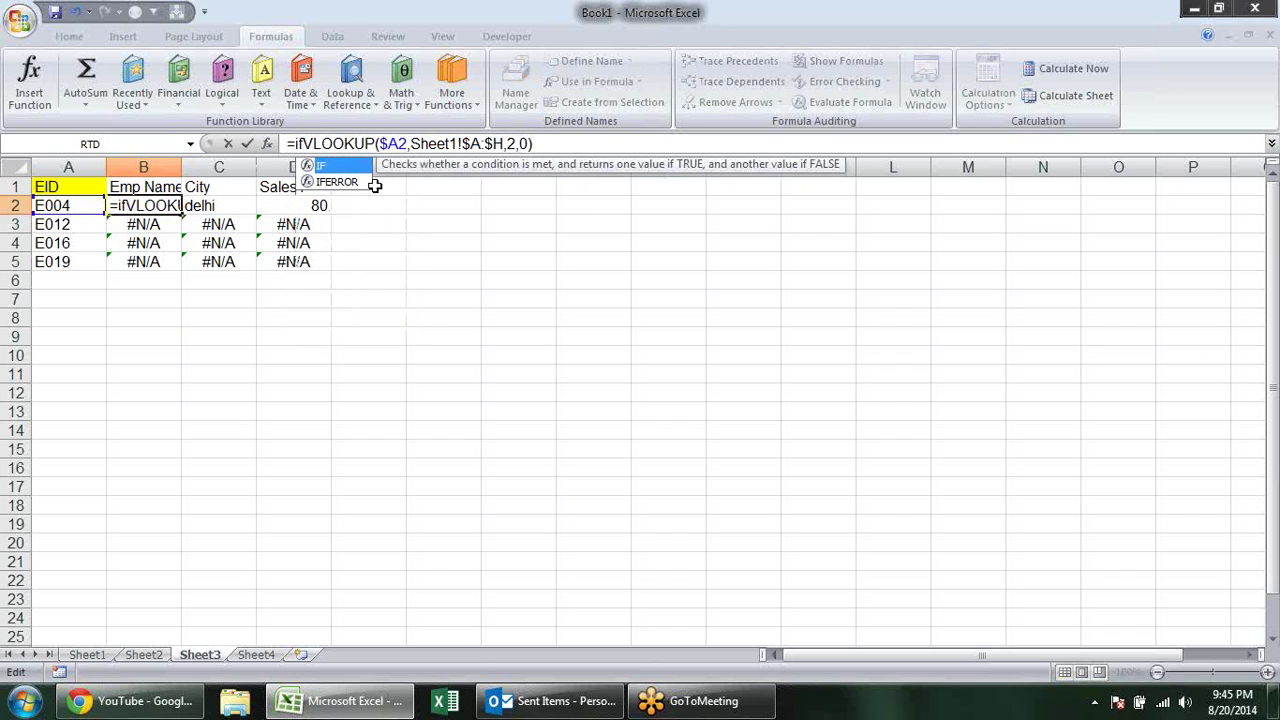
{"action": "double_click", "coordinate": [345, 181]}
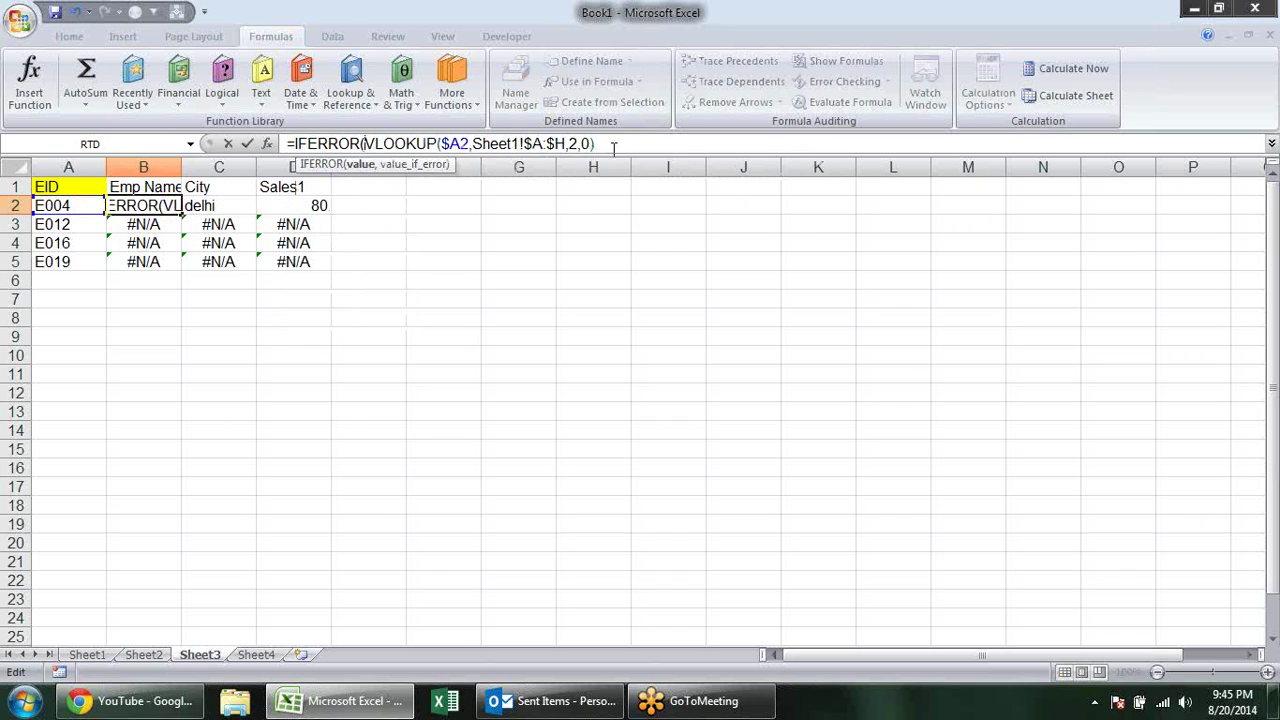
{"action": "left_click", "coordinate": [363, 166]}
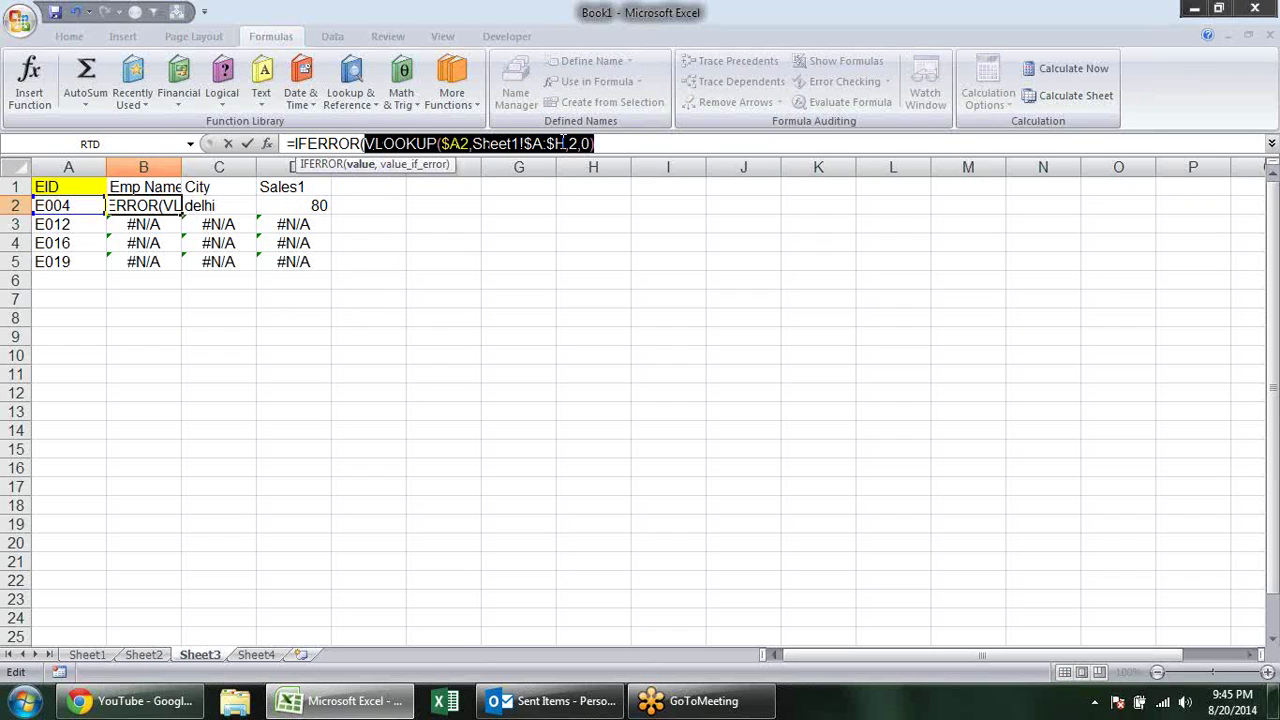
Add a pasted copy of the lookup pointing at Sheet2 as IFERROR's fallback.
{"action": "left_click", "coordinate": [598, 143]}
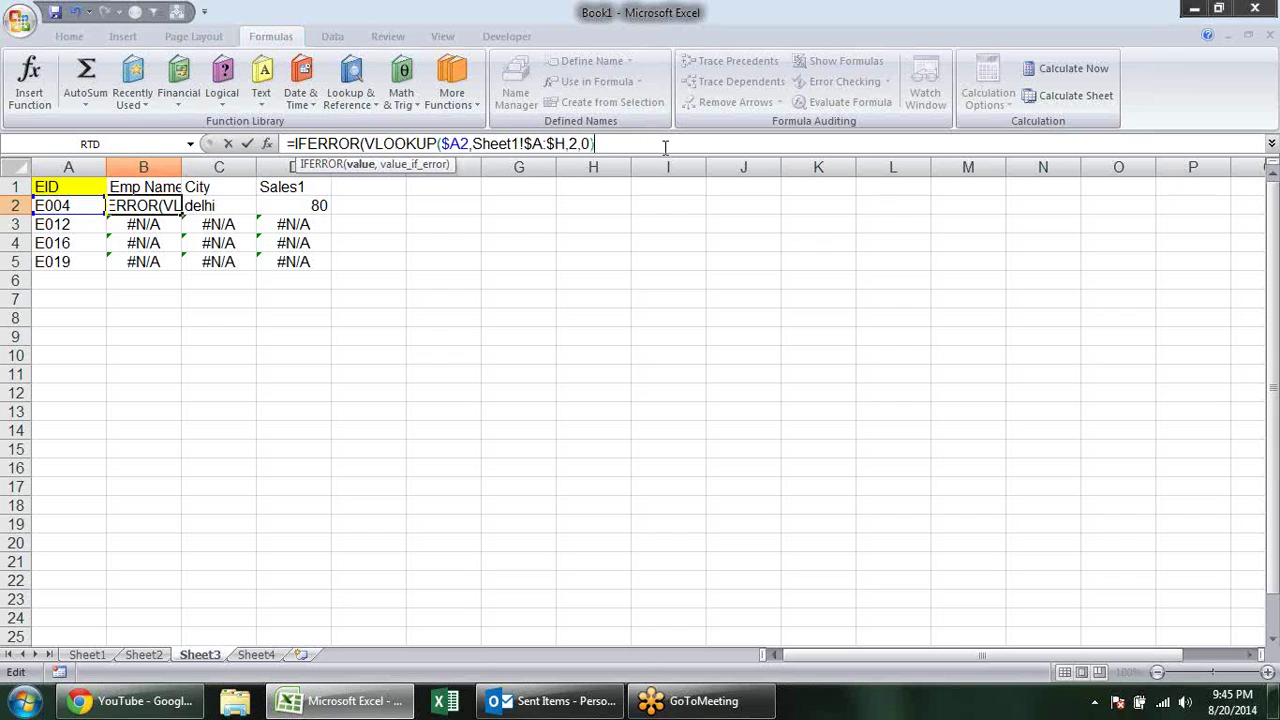
{"action": "type", "text": ","}
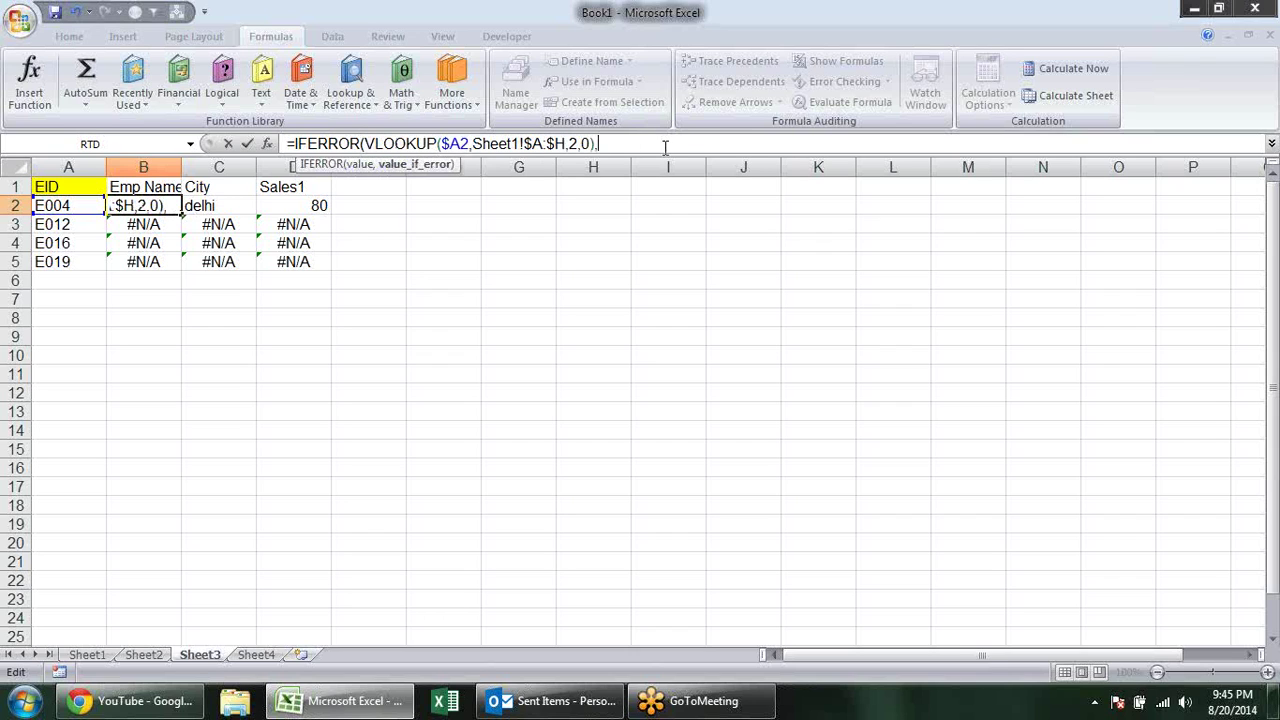
{"action": "key", "text": "ctrl+v"}
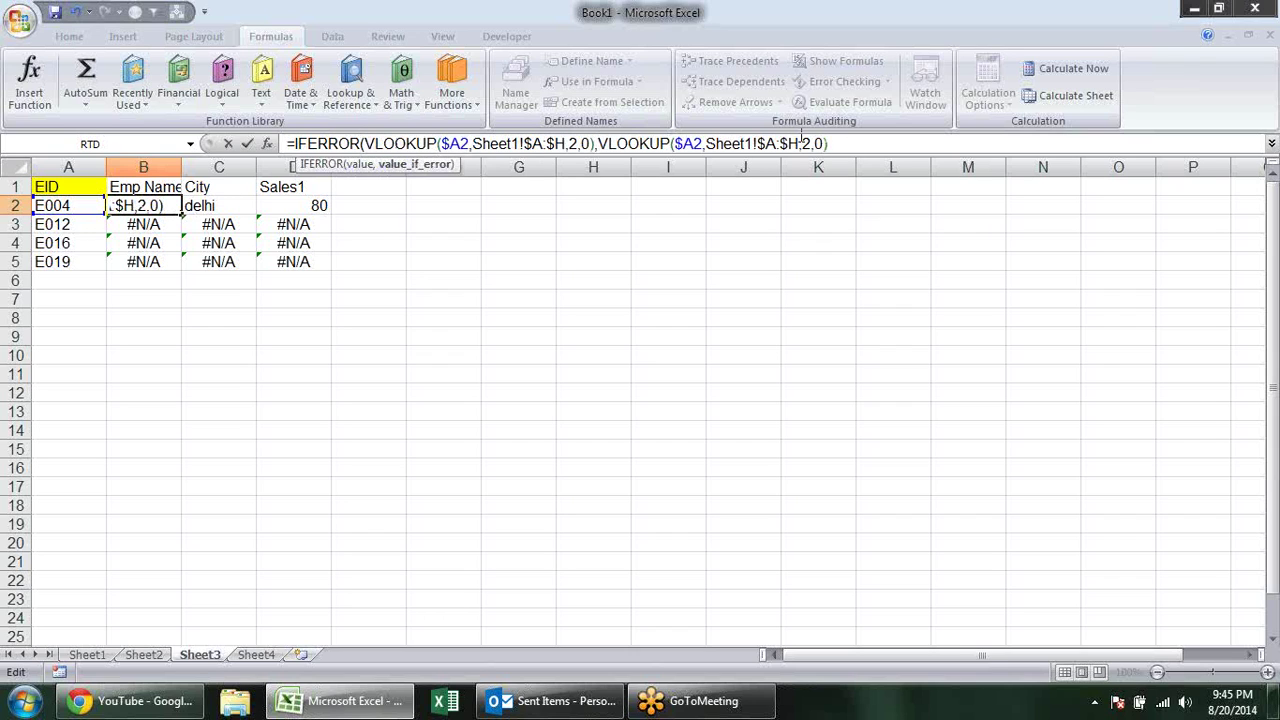
{"action": "left_click", "coordinate": [750, 143]}
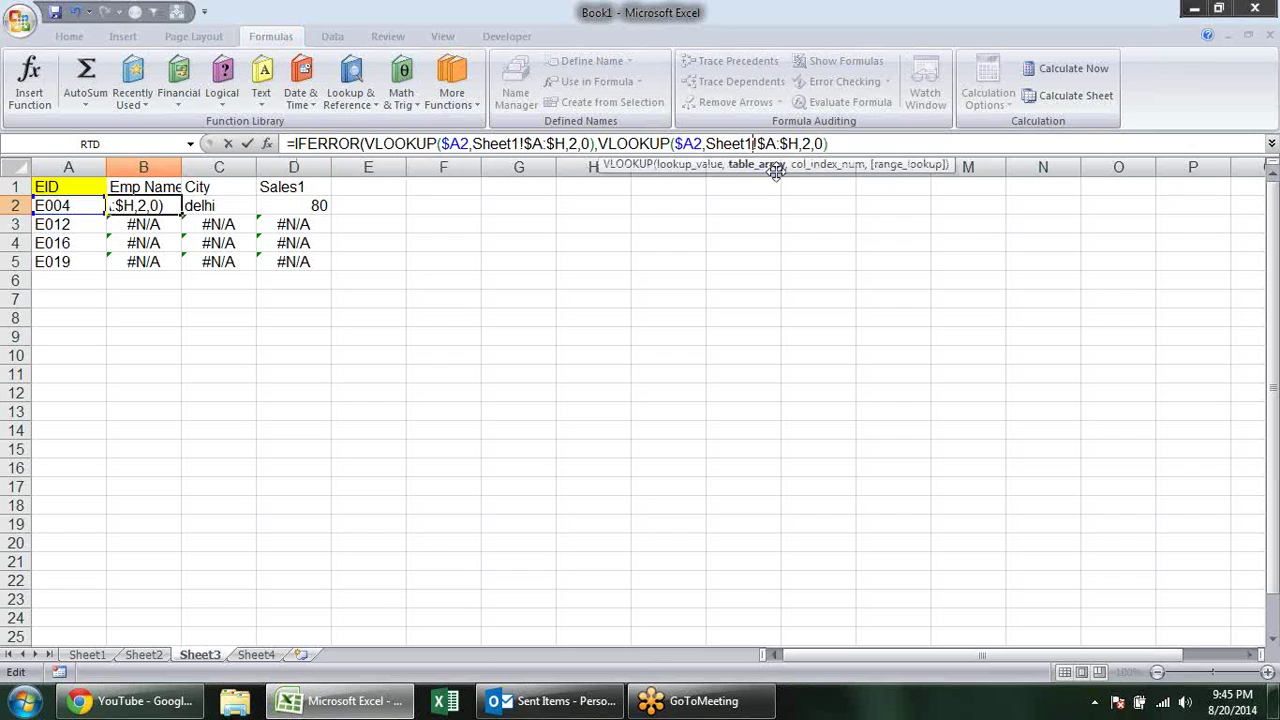
{"action": "key", "text": "BackSpace"}
{"action": "type", "text": "2"}
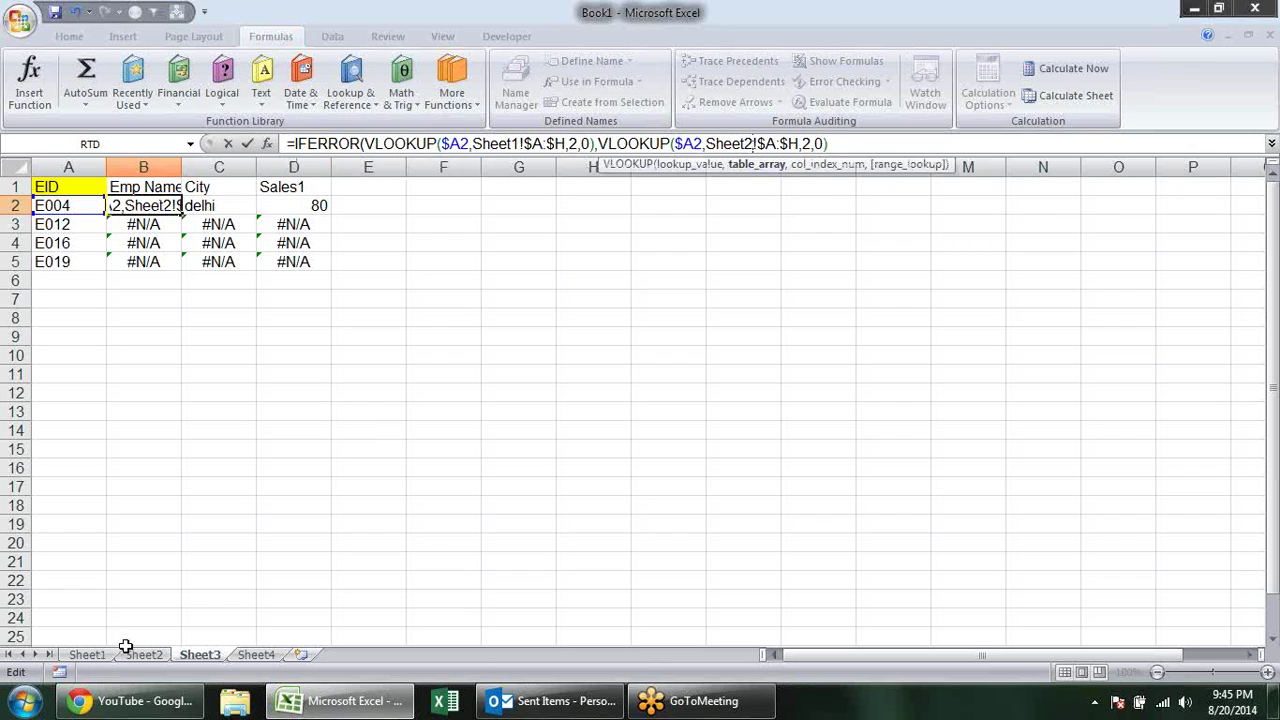
{"action": "left_click", "coordinate": [833, 144]}
{"action": "type", "text": ")"}
{"action": "key", "text": "Return"}
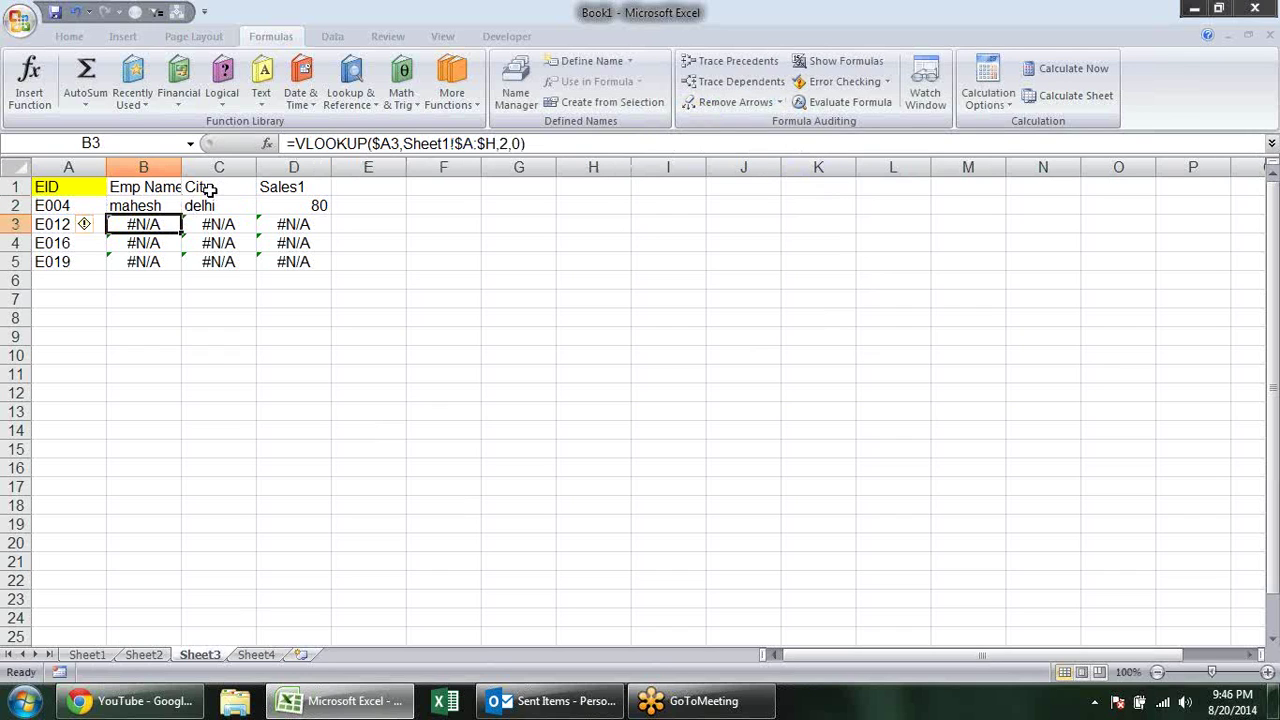
Copy B2's IFERROR lookup across to D2 and set both of C2's column indexes to 3.
{"action": "left_click", "coordinate": [148, 205]}
{"action": "left_click_drag", "start_coordinate": [180, 214], "coordinate": [325, 214]}
{"action": "key", "text": "Right"}
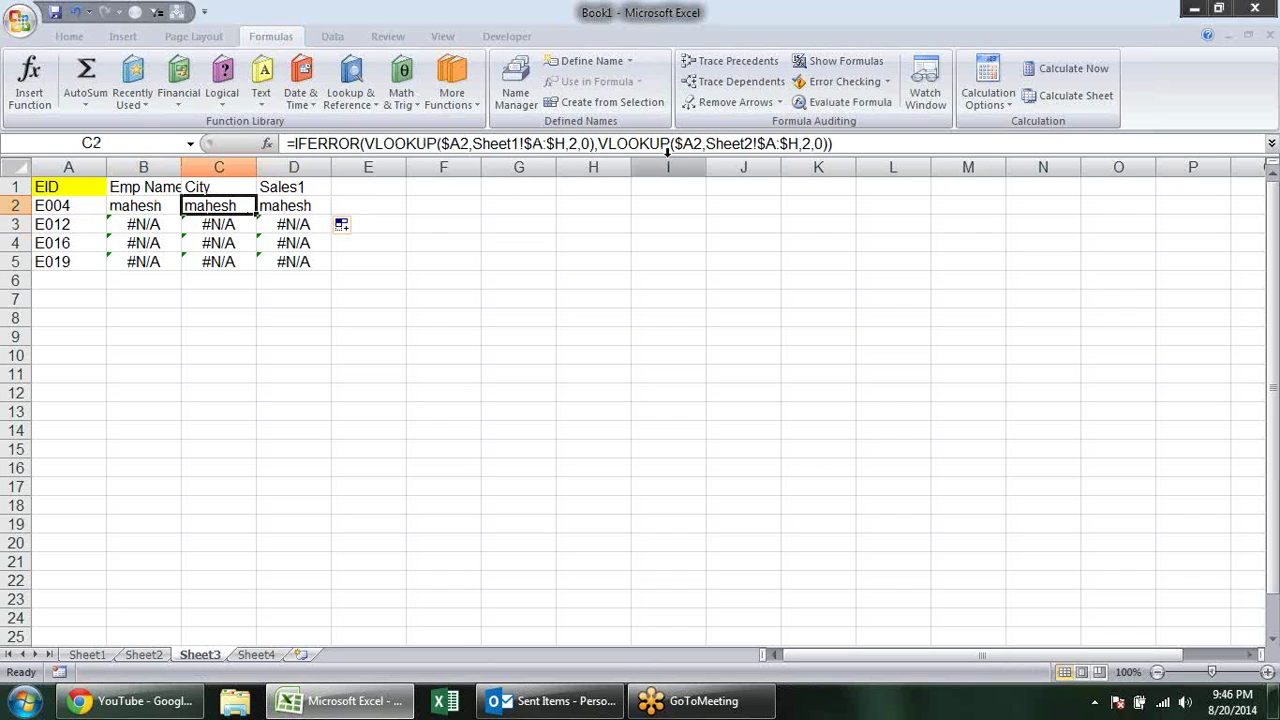
{"action": "left_click", "coordinate": [578, 143]}
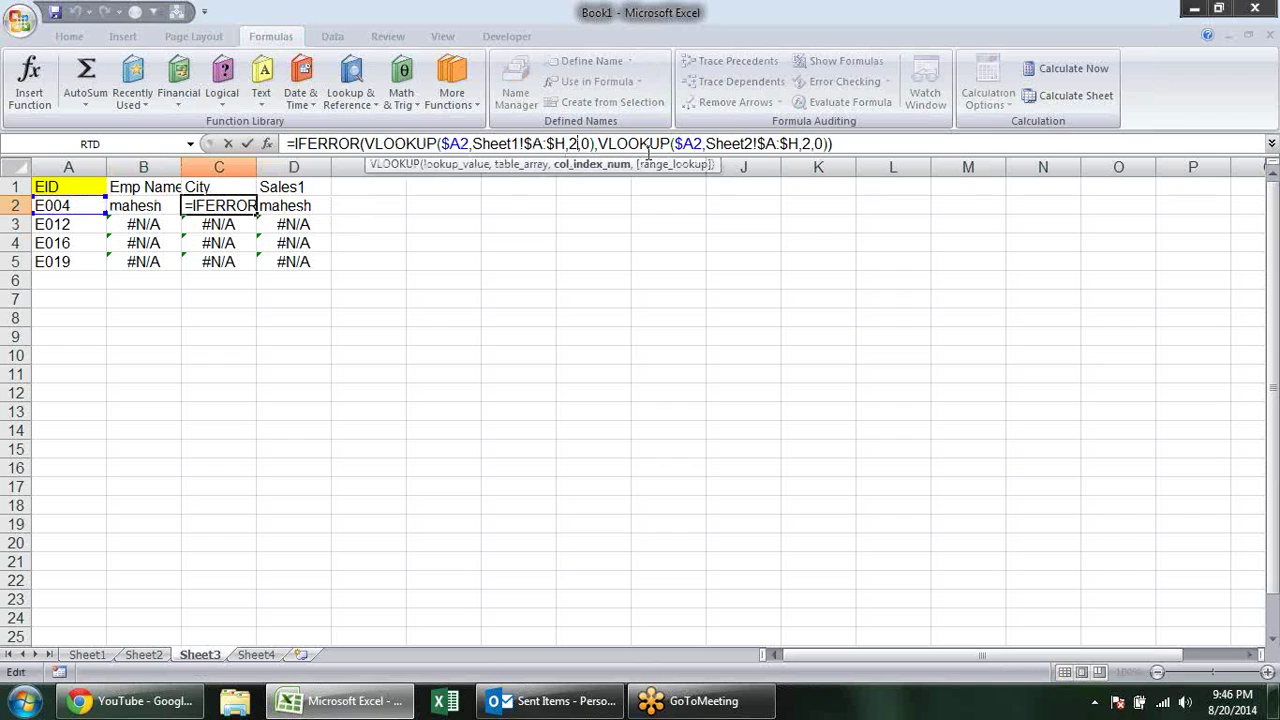
{"action": "key", "text": "BackSpace"}
{"action": "type", "text": "3"}
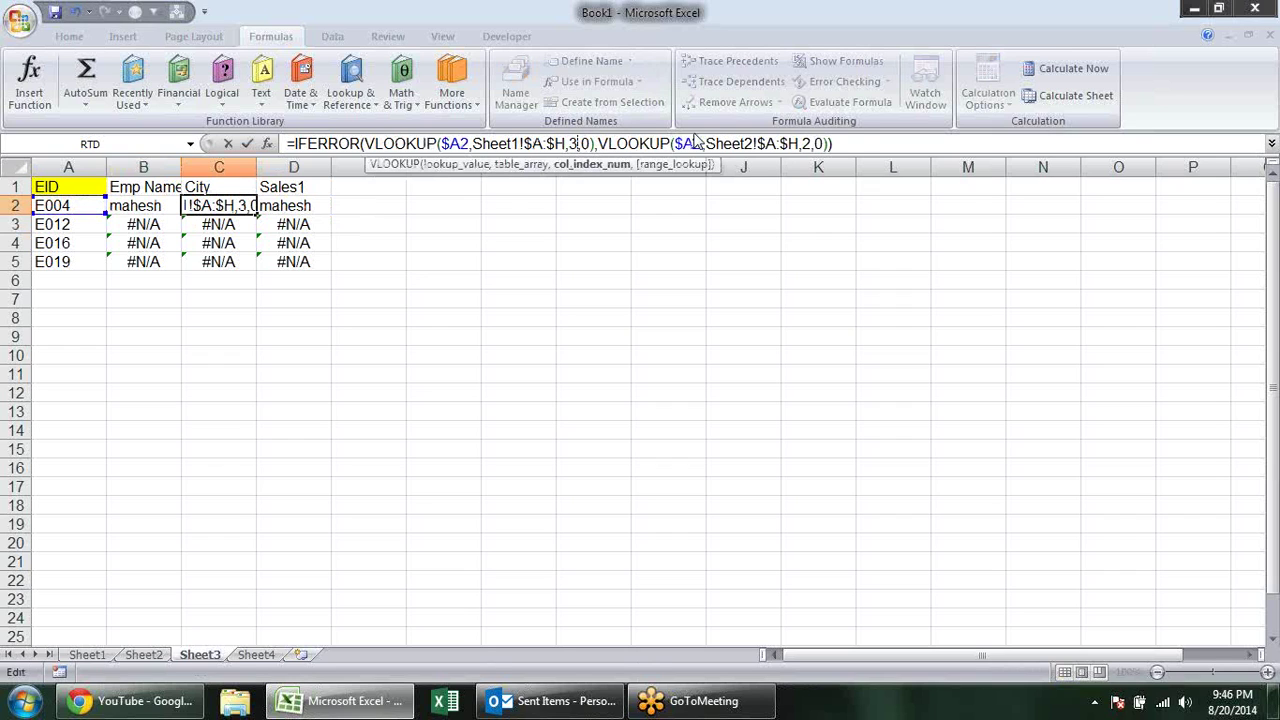
{"action": "left_click", "coordinate": [813, 143]}
{"action": "key", "text": "BackSpace"}
{"action": "type", "text": "3"}
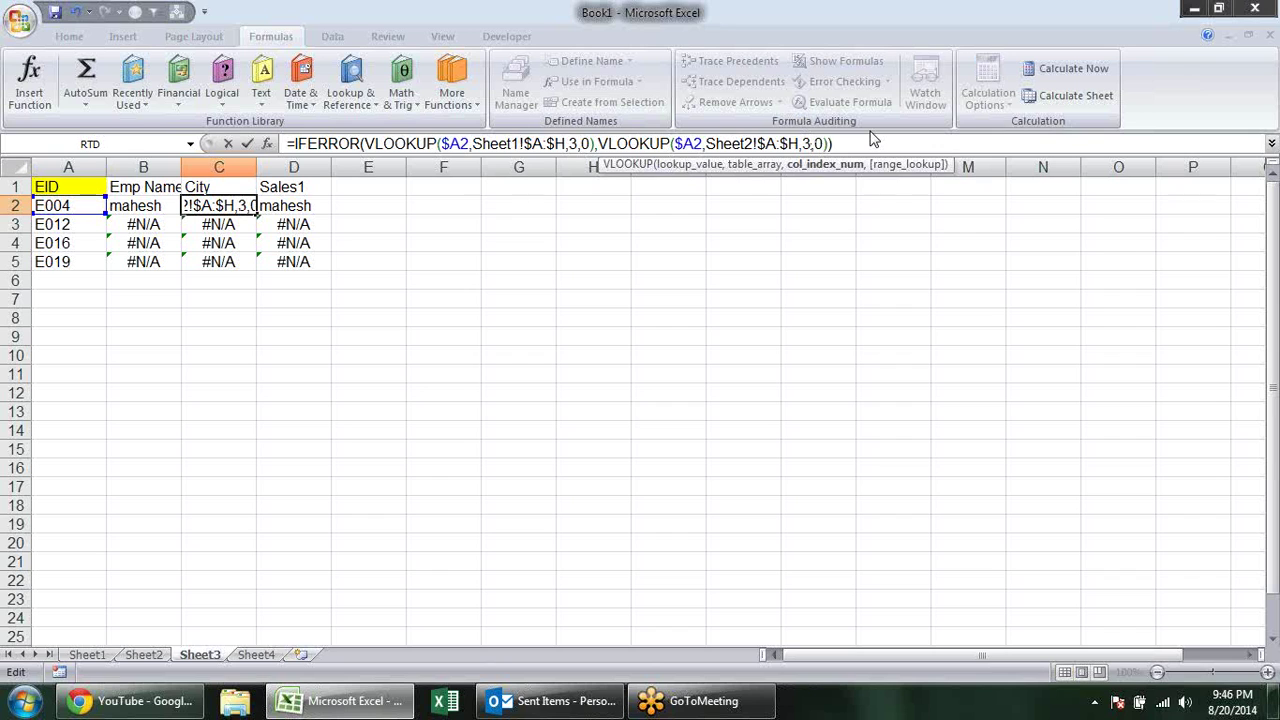
{"action": "key", "text": "Return"}
Set both column indexes in D2's formula to 4, then recheck C2 and B2.
{"action": "left_click", "coordinate": [265, 208]}
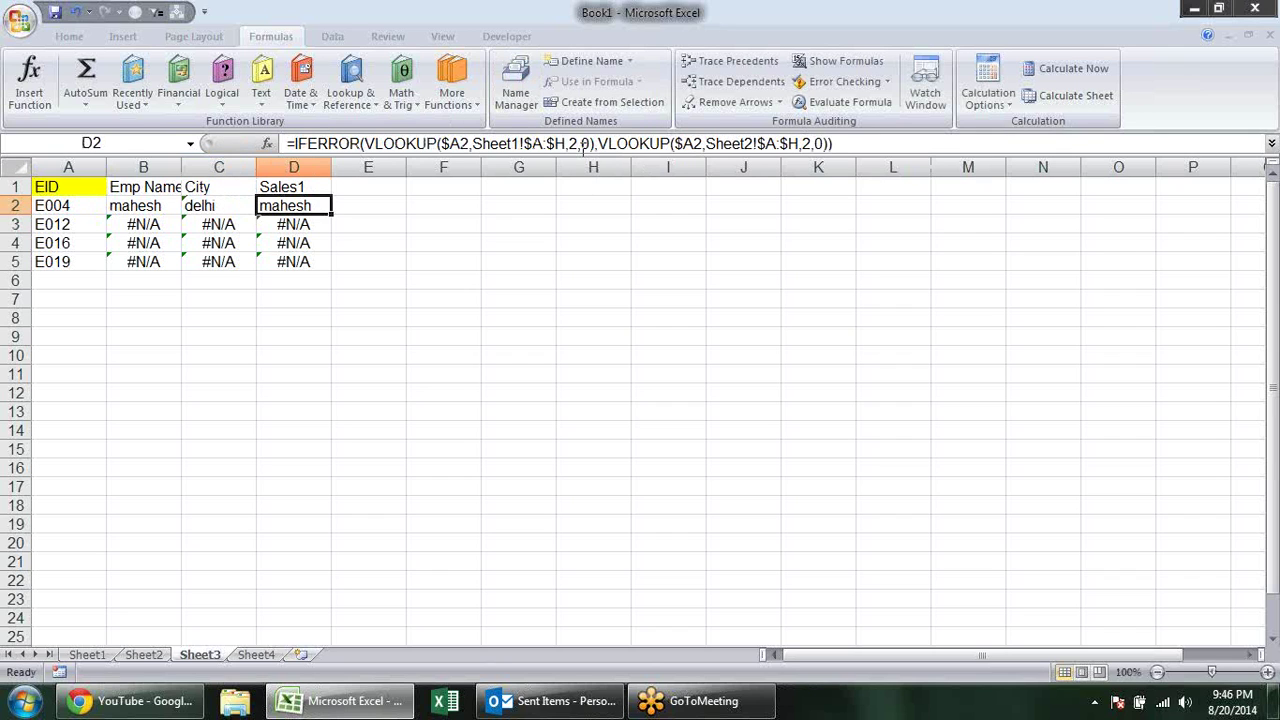
{"action": "left_click", "coordinate": [580, 143]}
{"action": "key", "text": "BackSpace"}
{"action": "type", "text": "3"}
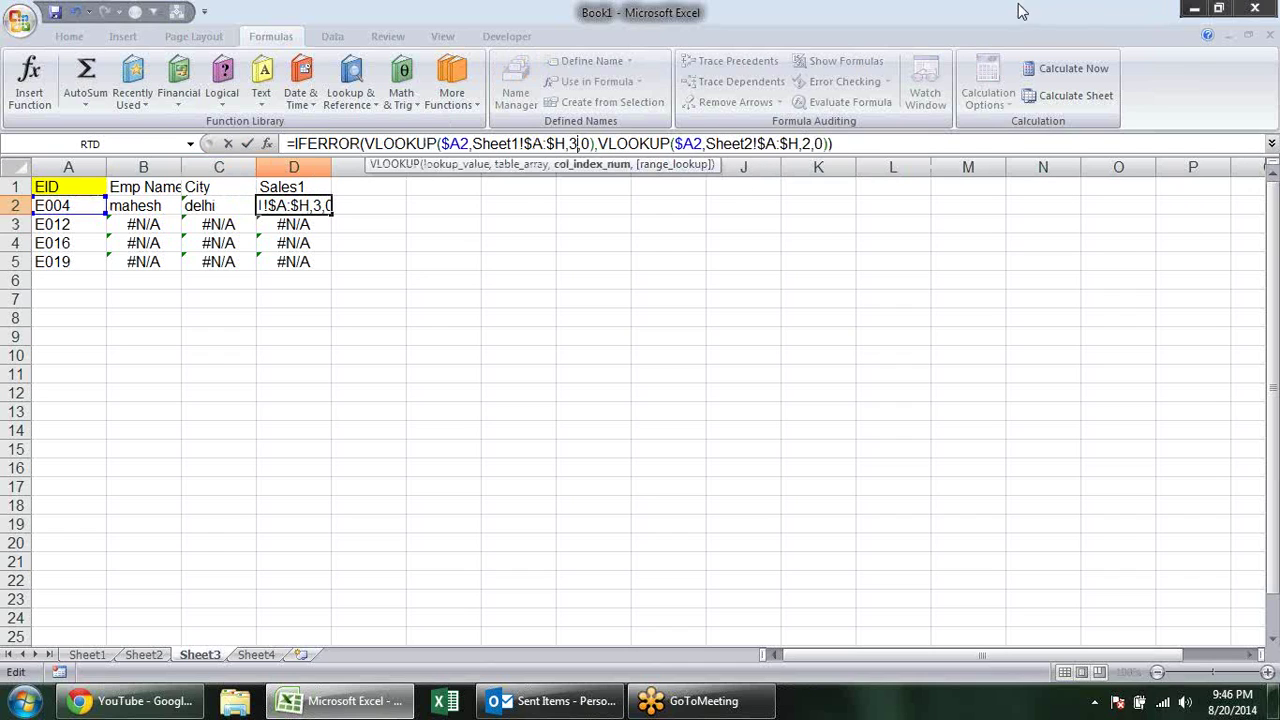
{"action": "left_click", "coordinate": [810, 143]}
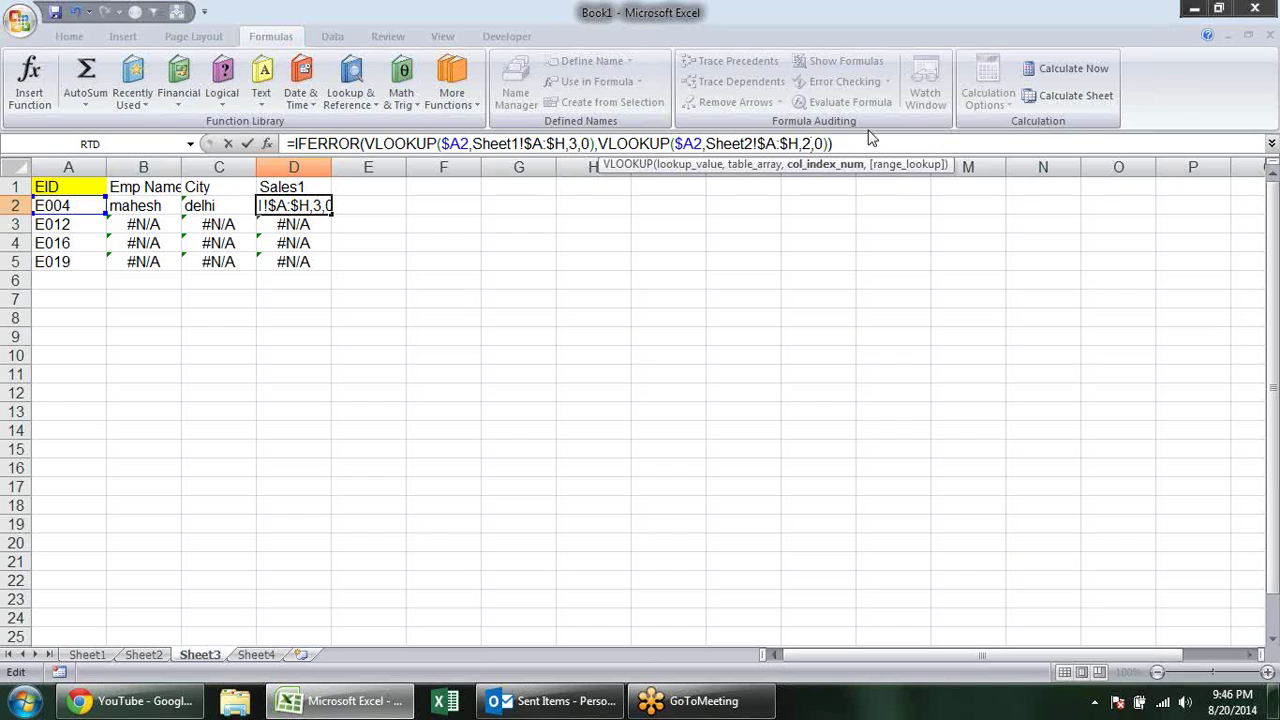
{"action": "key", "text": "BackSpace"}
{"action": "type", "text": "4"}
{"action": "left_click", "coordinate": [580, 143]}
{"action": "key", "text": "BackSpace"}
{"action": "type", "text": "4"}
{"action": "key", "text": "Return"}
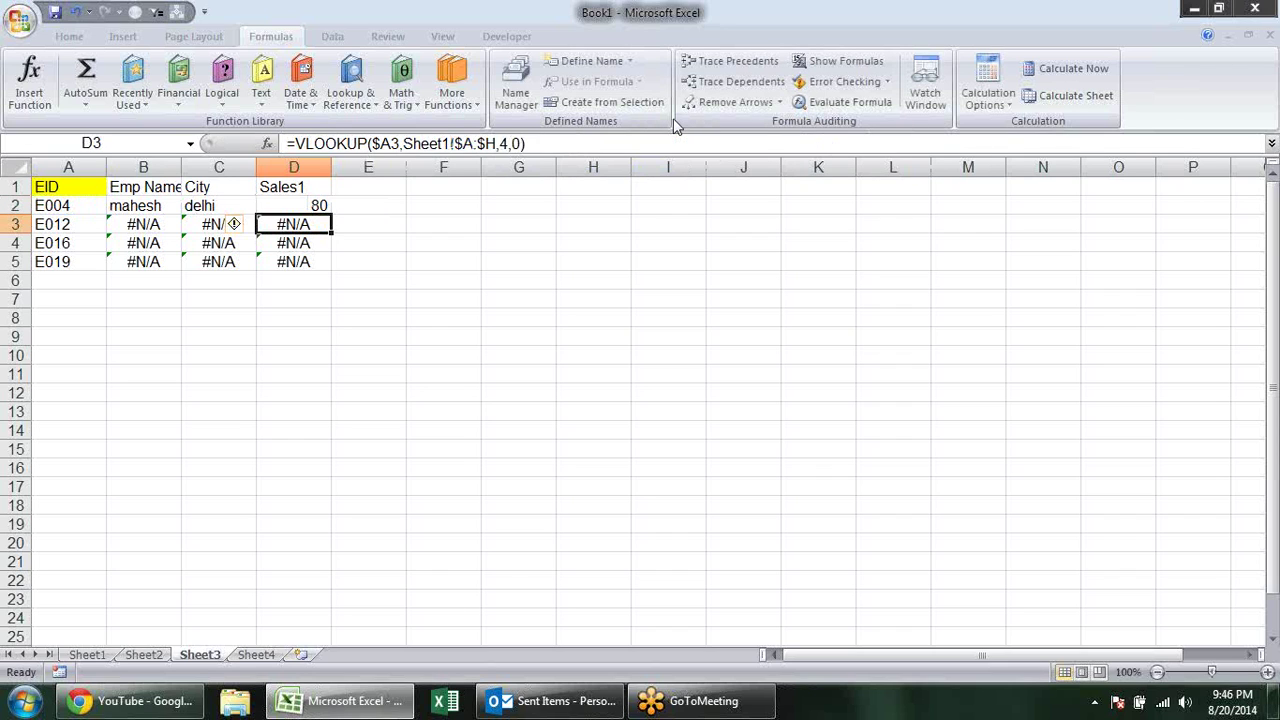
{"action": "left_click", "coordinate": [243, 203]}
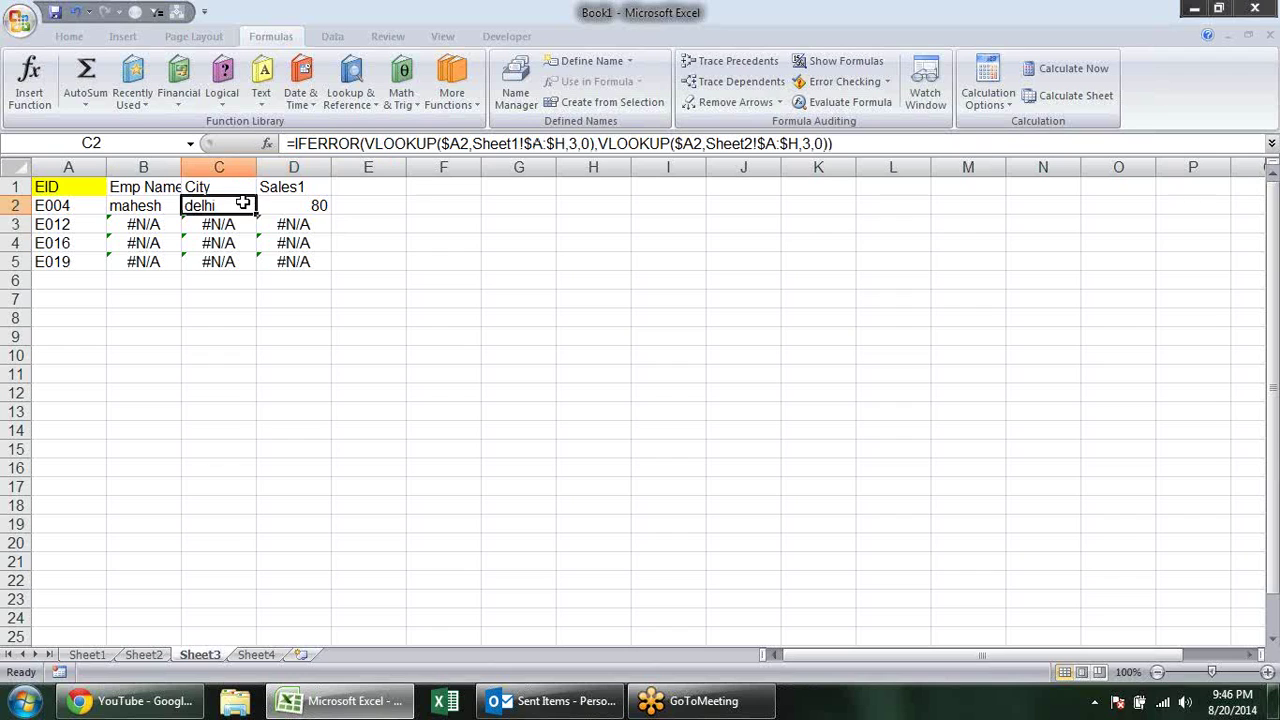
{"action": "left_click", "coordinate": [166, 205]}
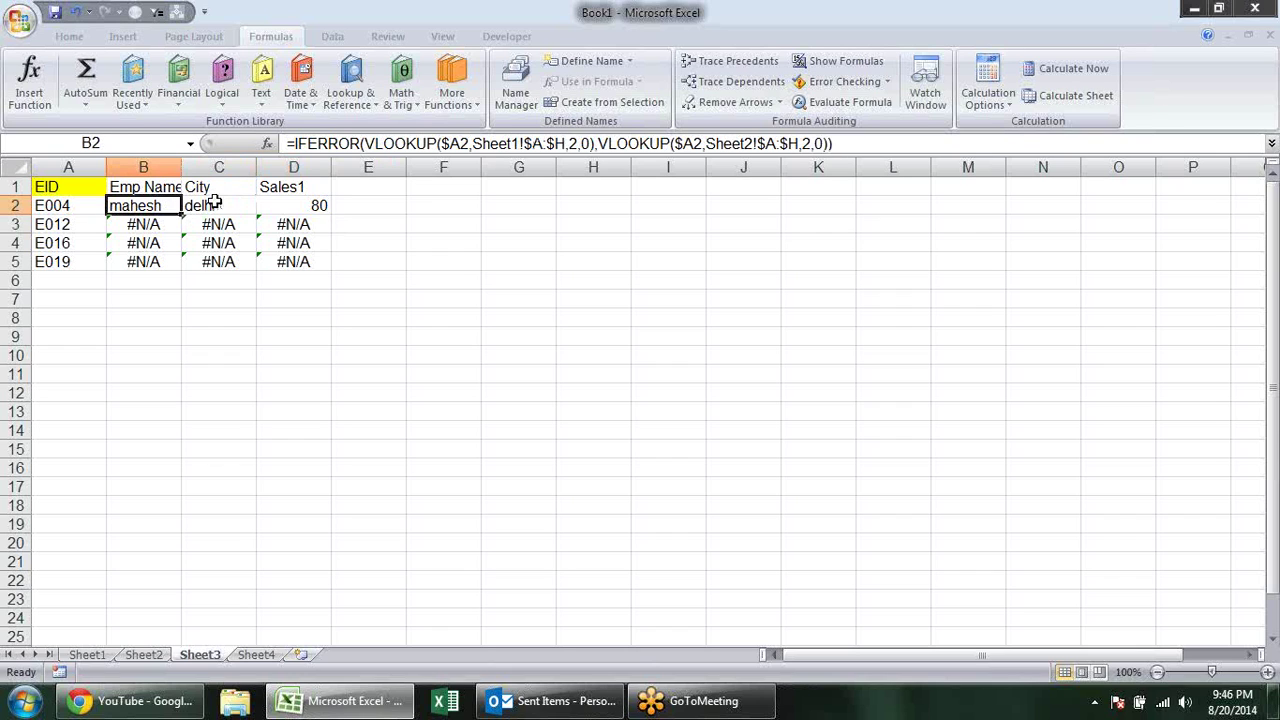
Fill B2:D2 down to row 5, returning vikas, harjeet and sandeep rows instead of #N/A.
{"action": "left_click_drag", "start_coordinate": [163, 206], "coordinate": [336, 208]}
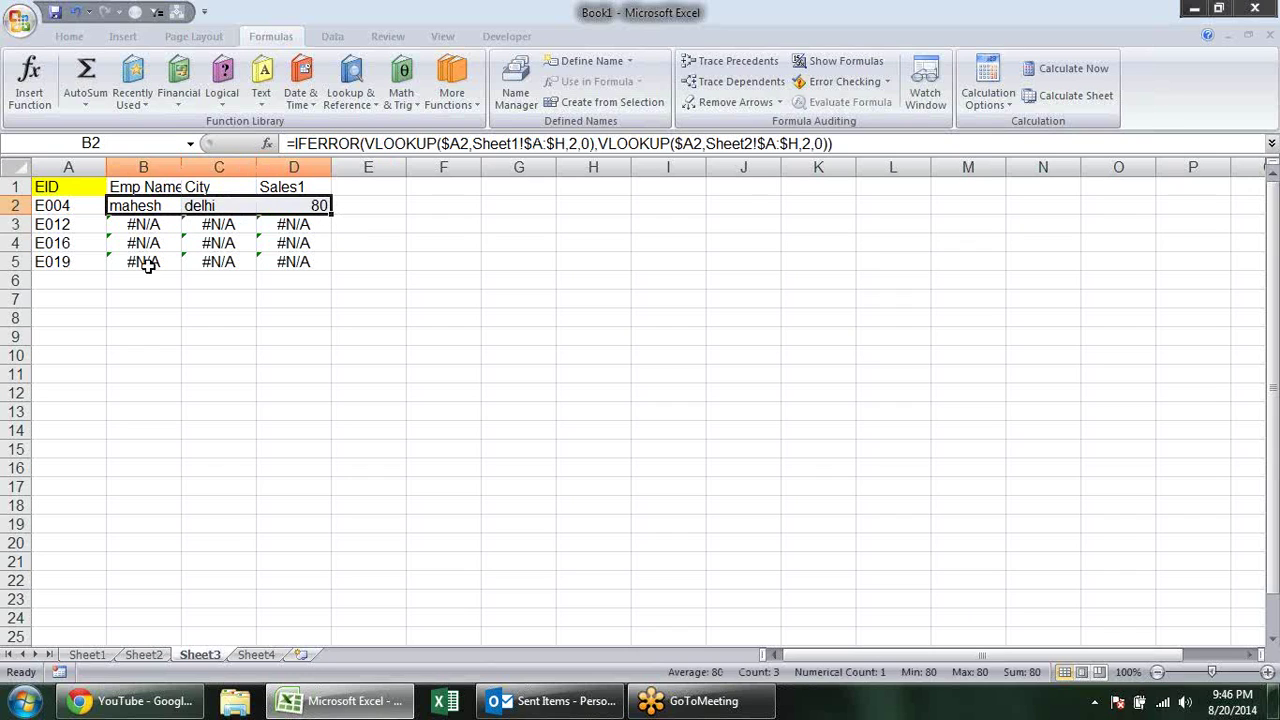
{"action": "left_click_drag", "start_coordinate": [331, 213], "coordinate": [326, 268]}
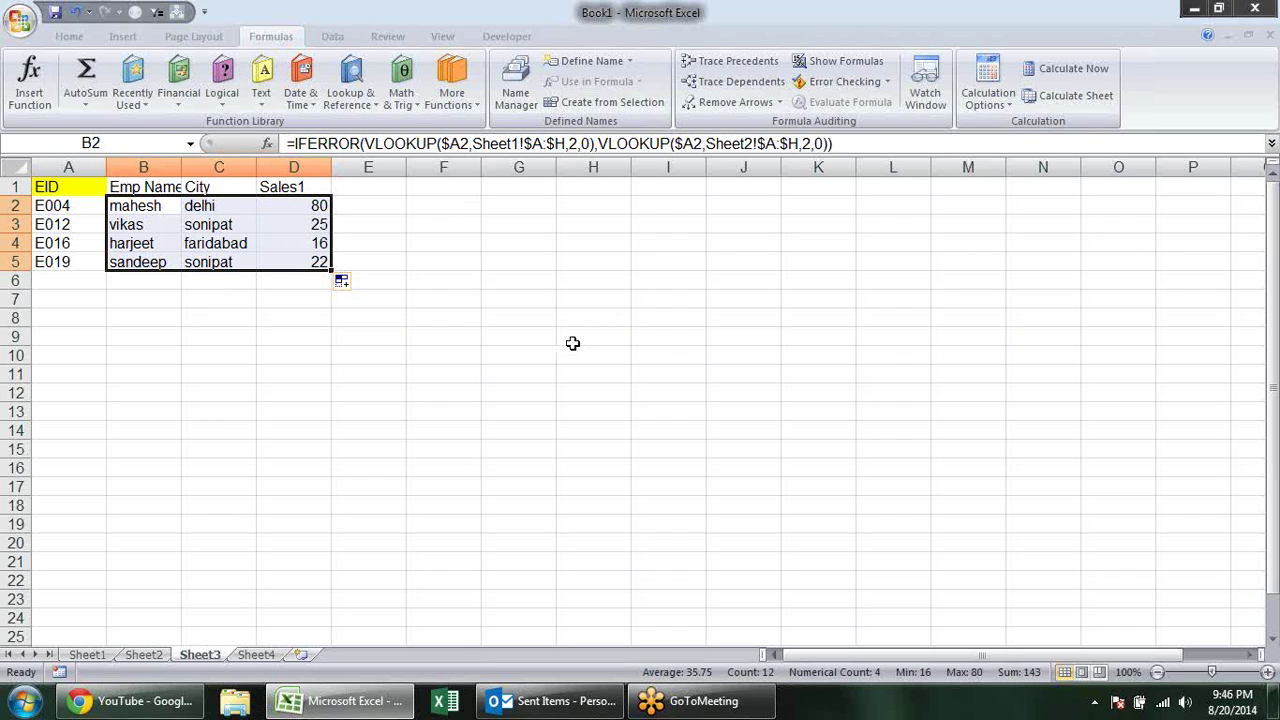
{"action": "left_click", "coordinate": [572, 343]}
{"action": "left_click", "coordinate": [159, 218]}
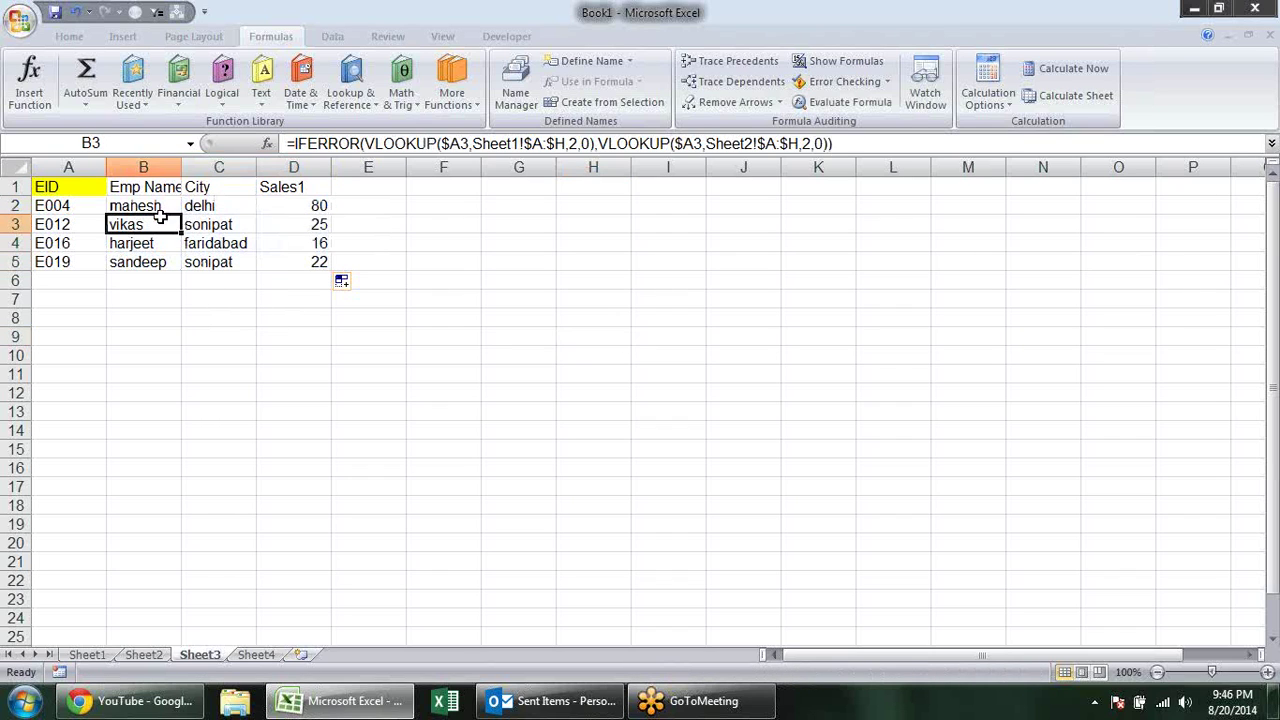
{"action": "left_click", "coordinate": [289, 144]}
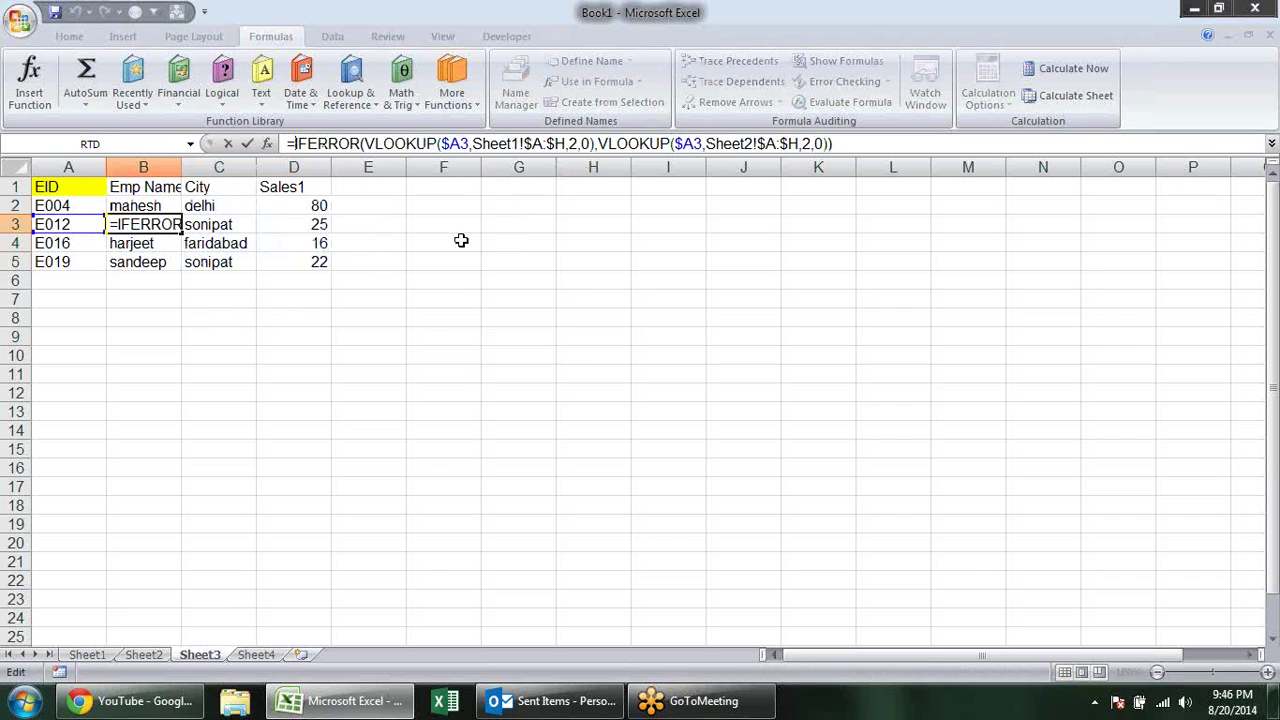
{"action": "type", "text": "if"}
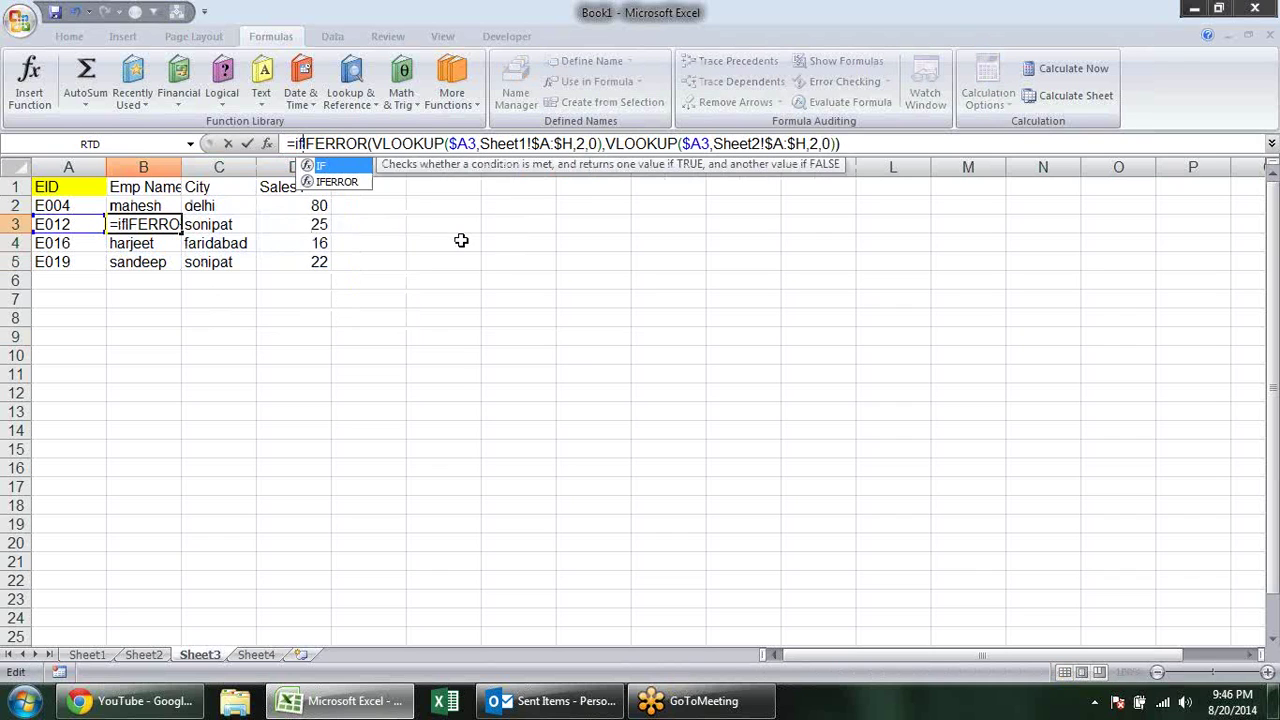
{"action": "key", "text": "Down"}
{"action": "key", "text": "Tab"}
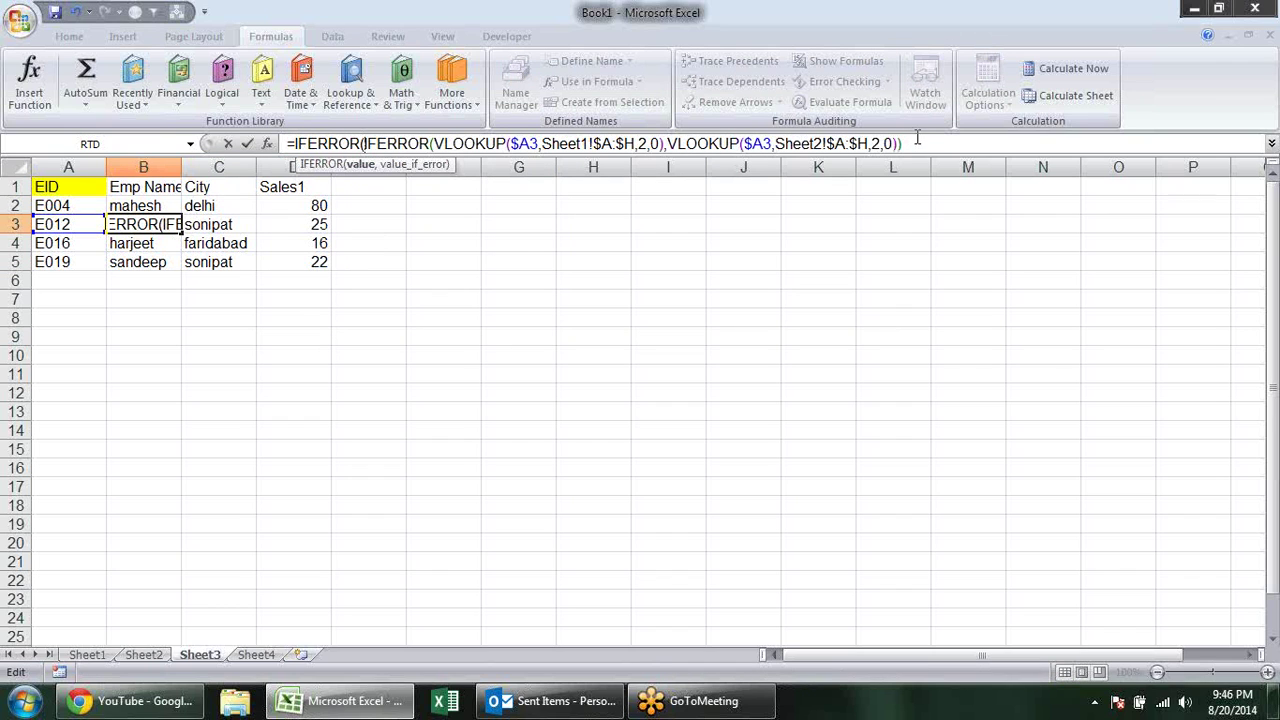
{"action": "type", "text": ",v"}
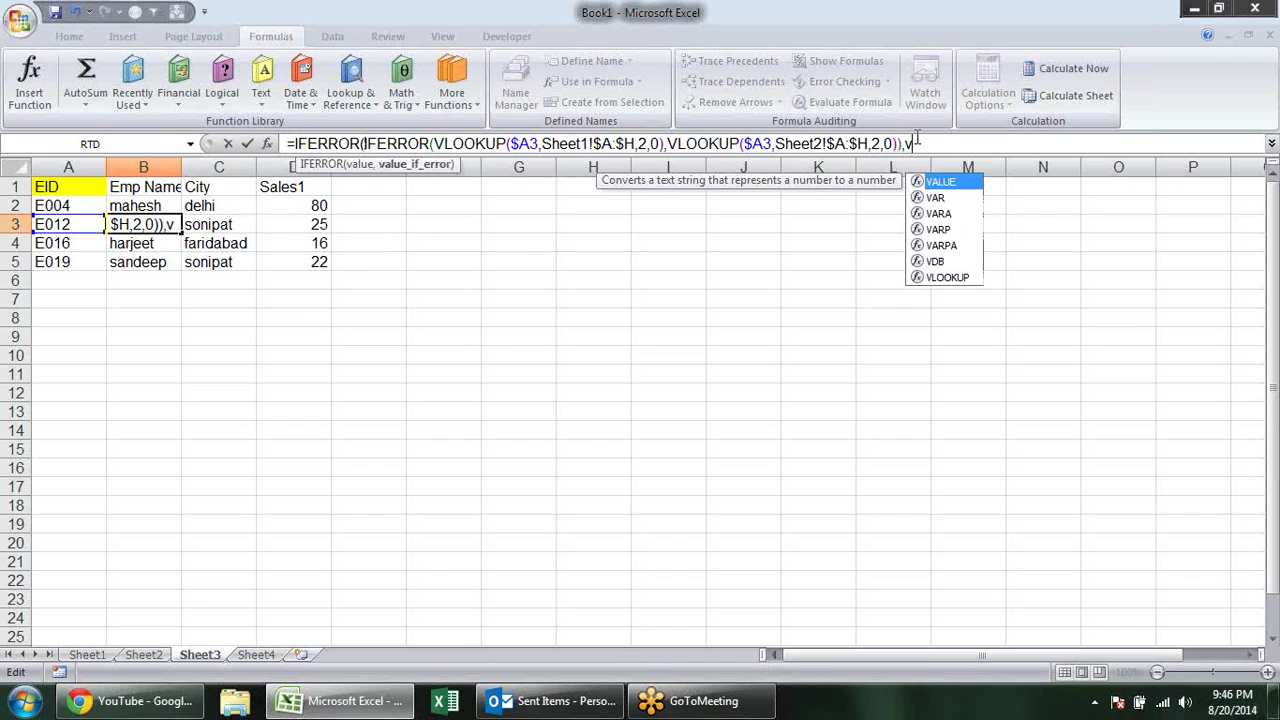
{"action": "type", "text": "l"}
{"action": "key", "text": "Tab"}
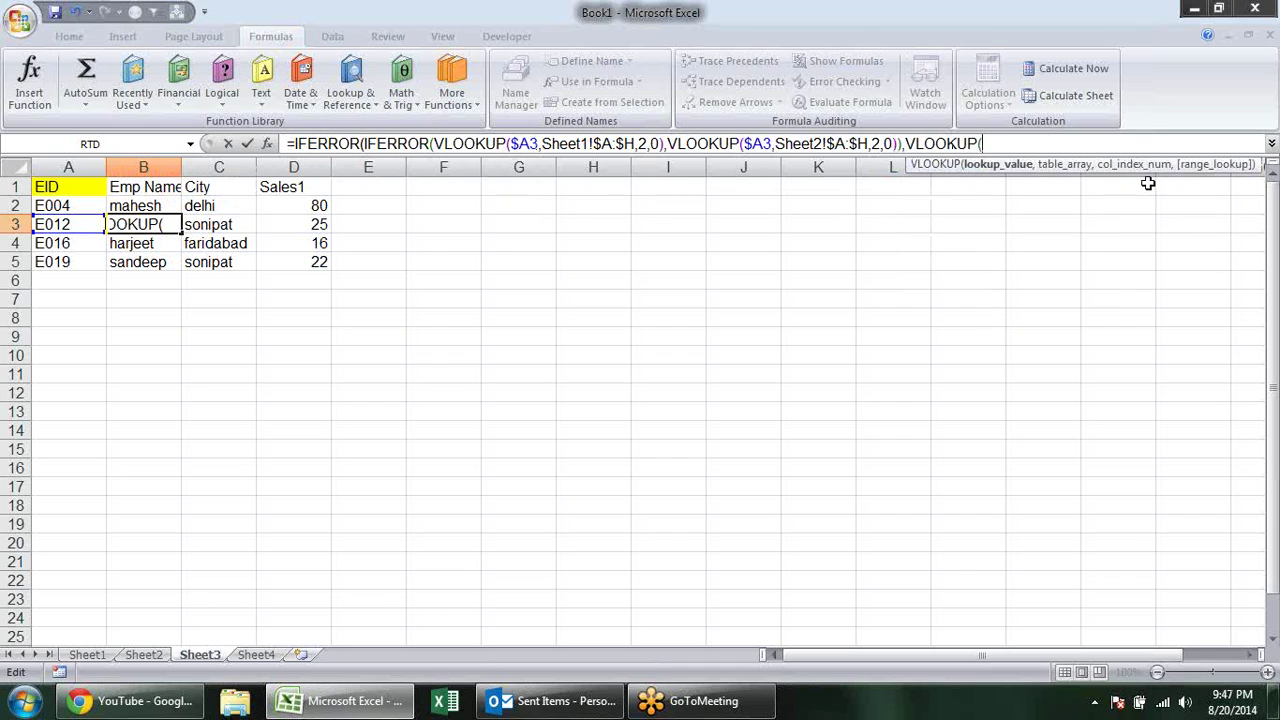
{"action": "key", "text": "BackSpace"}
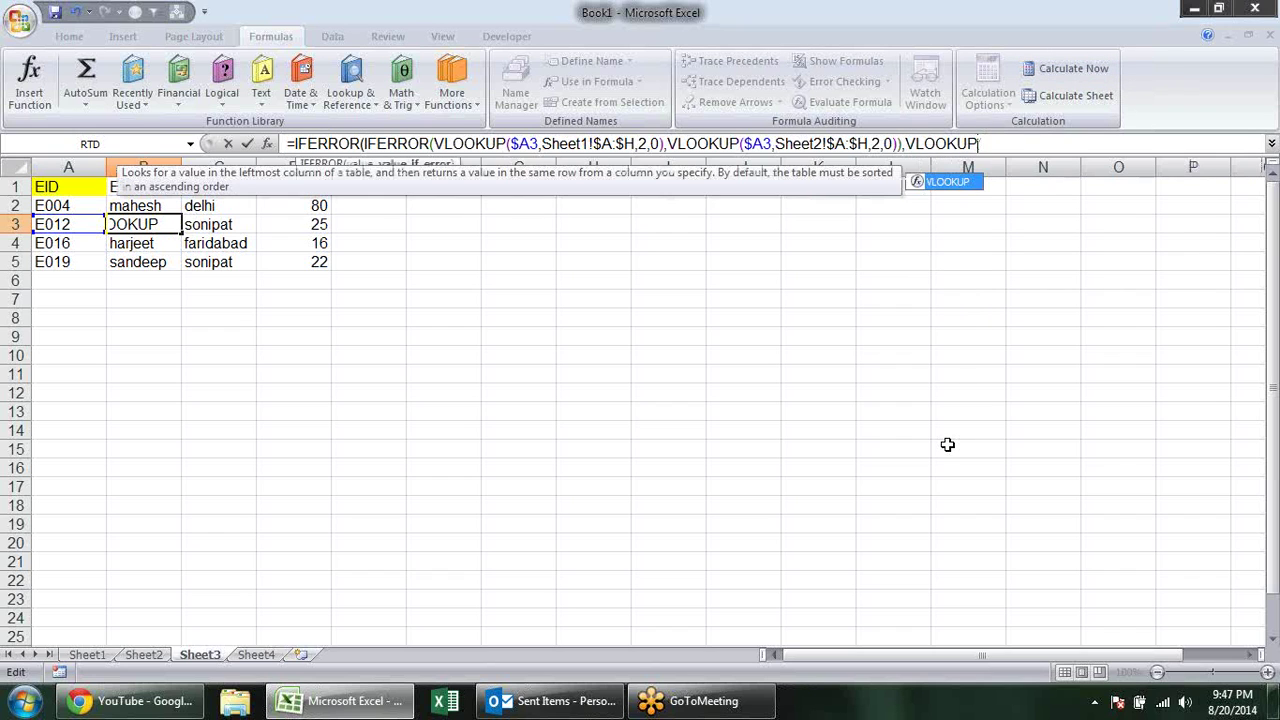
{"action": "key", "text": "BackSpace"}
{"action": "key", "text": "BackSpace"}
{"action": "key", "text": "BackSpace"}
{"action": "key", "text": "Escape"}
{"action": "left_click", "coordinate": [762, 355]}
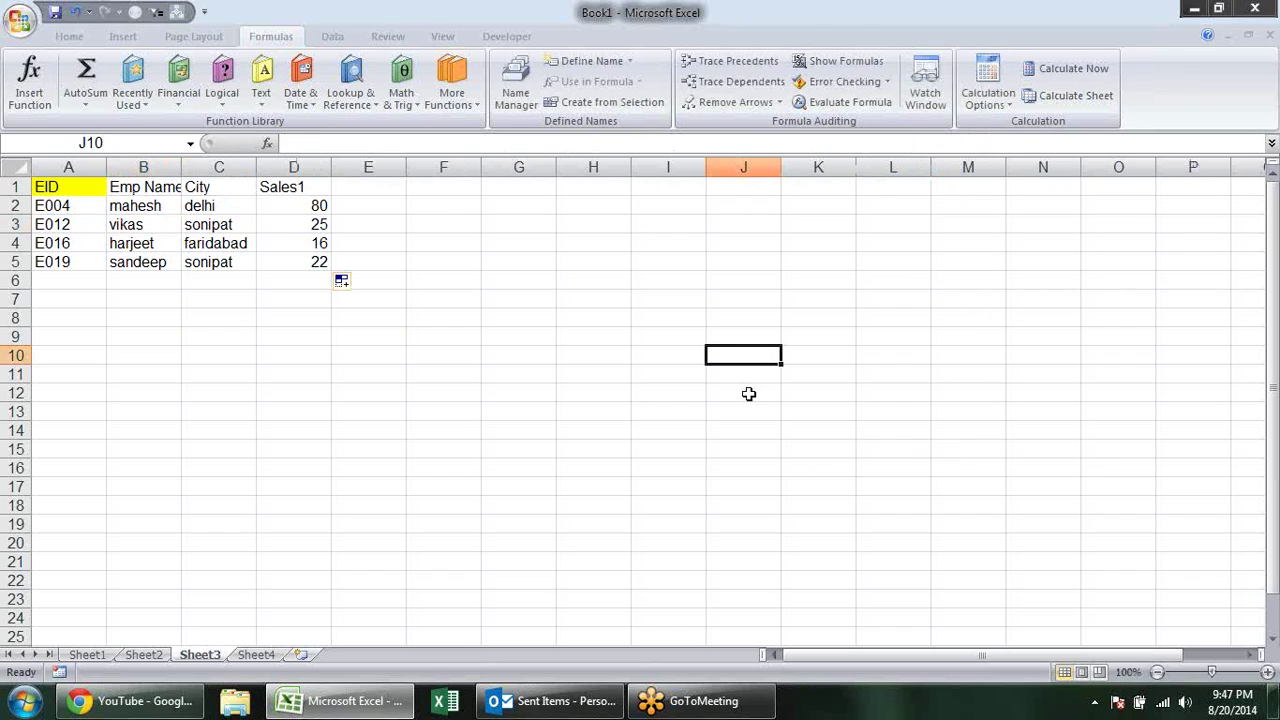
Check the B5 lookup formula, then review the Sheet1, Sheet2, Sheet3 and Sheet4 contents.
{"action": "left_click", "coordinate": [152, 260]}
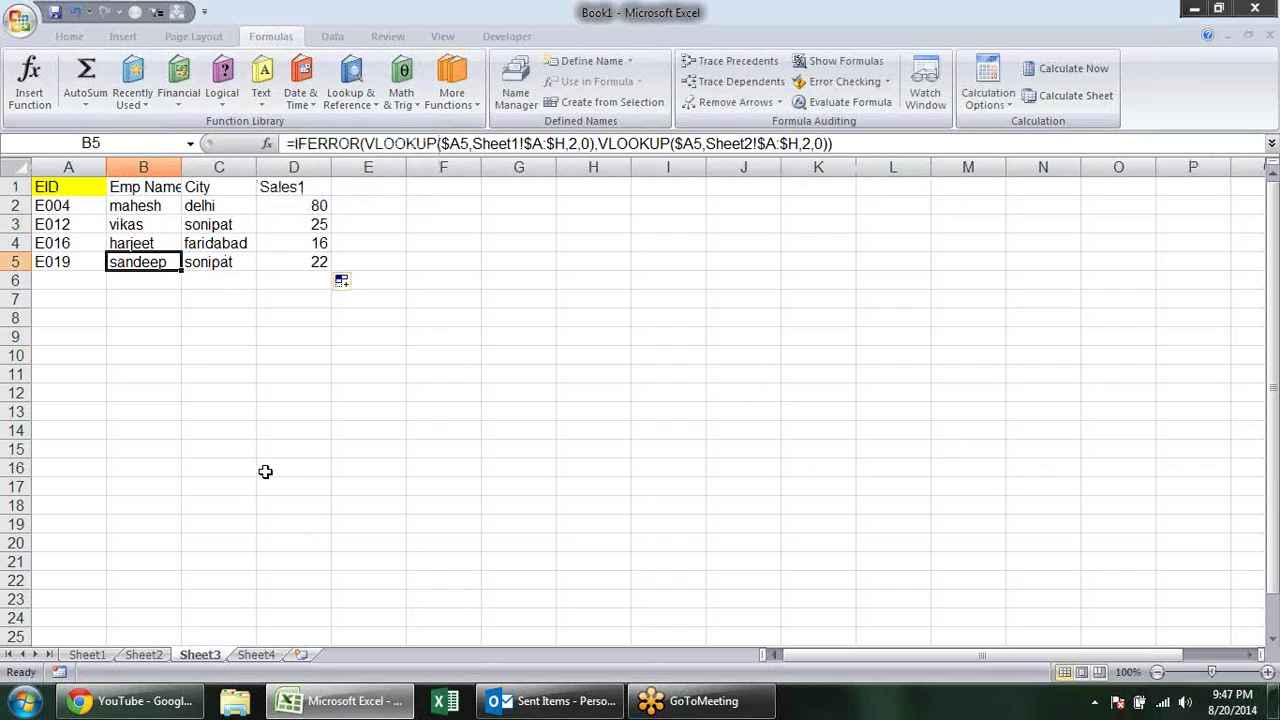
{"action": "left_click", "coordinate": [143, 654]}
{"action": "left_click", "coordinate": [68, 636]}
{"action": "left_click", "coordinate": [87, 654]}
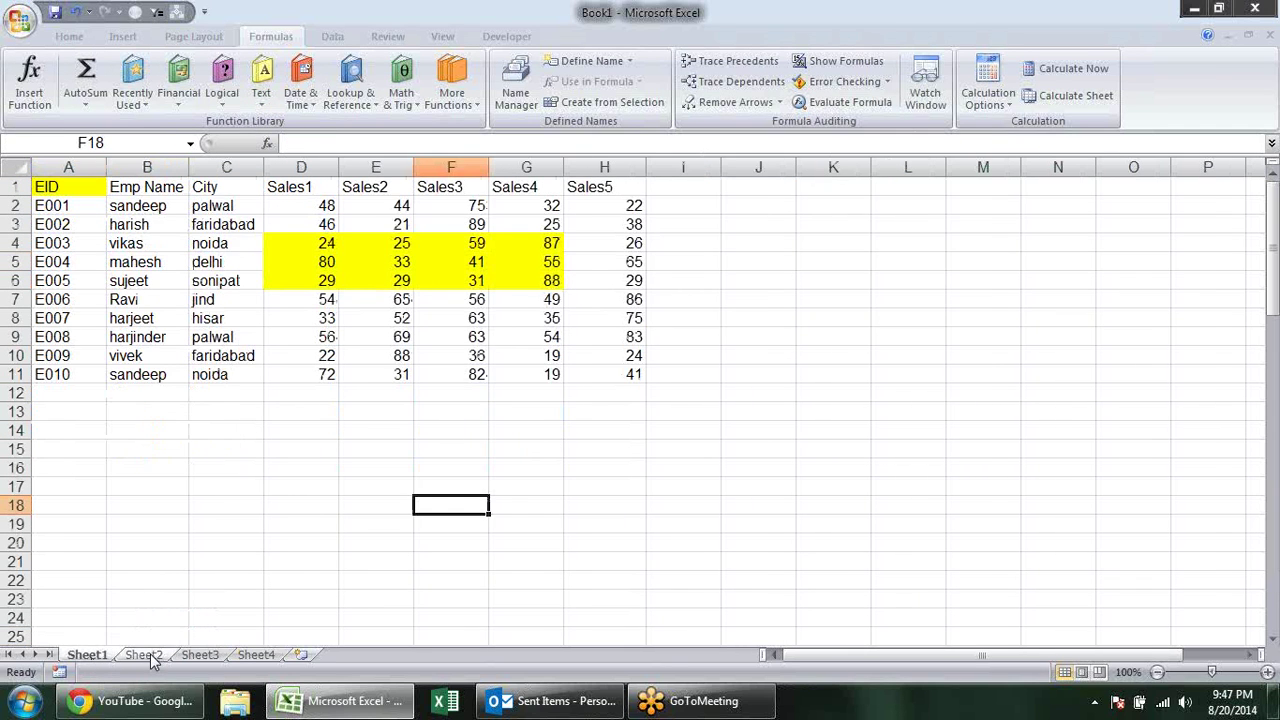
{"action": "left_click", "coordinate": [146, 655]}
{"action": "left_click", "coordinate": [200, 654]}
{"action": "left_click", "coordinate": [256, 654]}
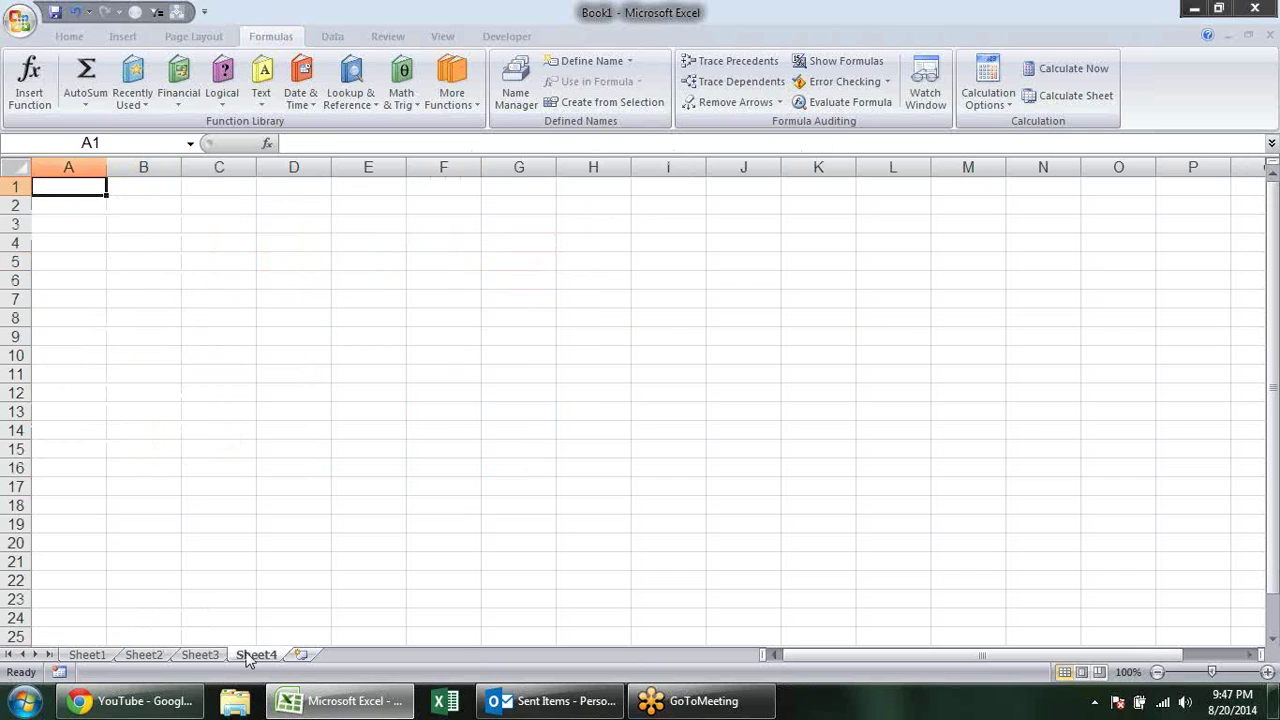
{"action": "left_click", "coordinate": [143, 654]}
{"action": "left_click", "coordinate": [88, 655]}
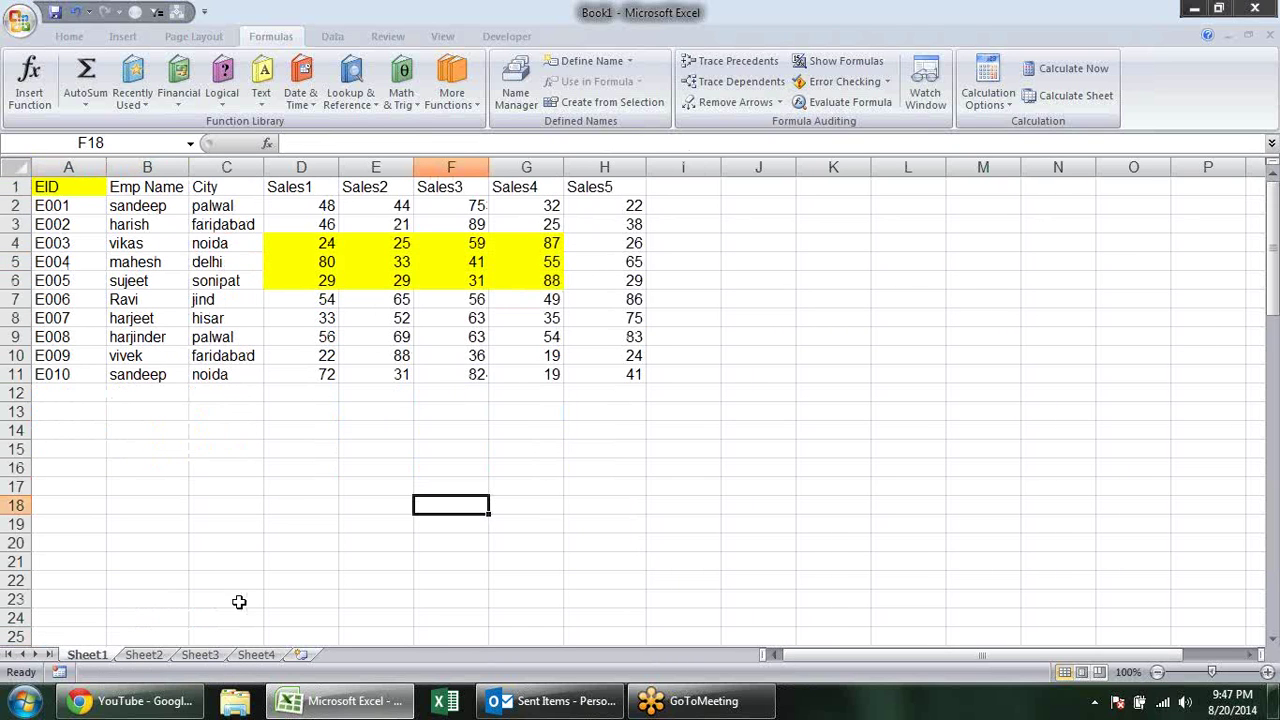
Compare Sheet1's E001–E010 sales data against Sheet2 and the Sheet3 lookup results.
{"action": "left_click", "coordinate": [300, 488]}
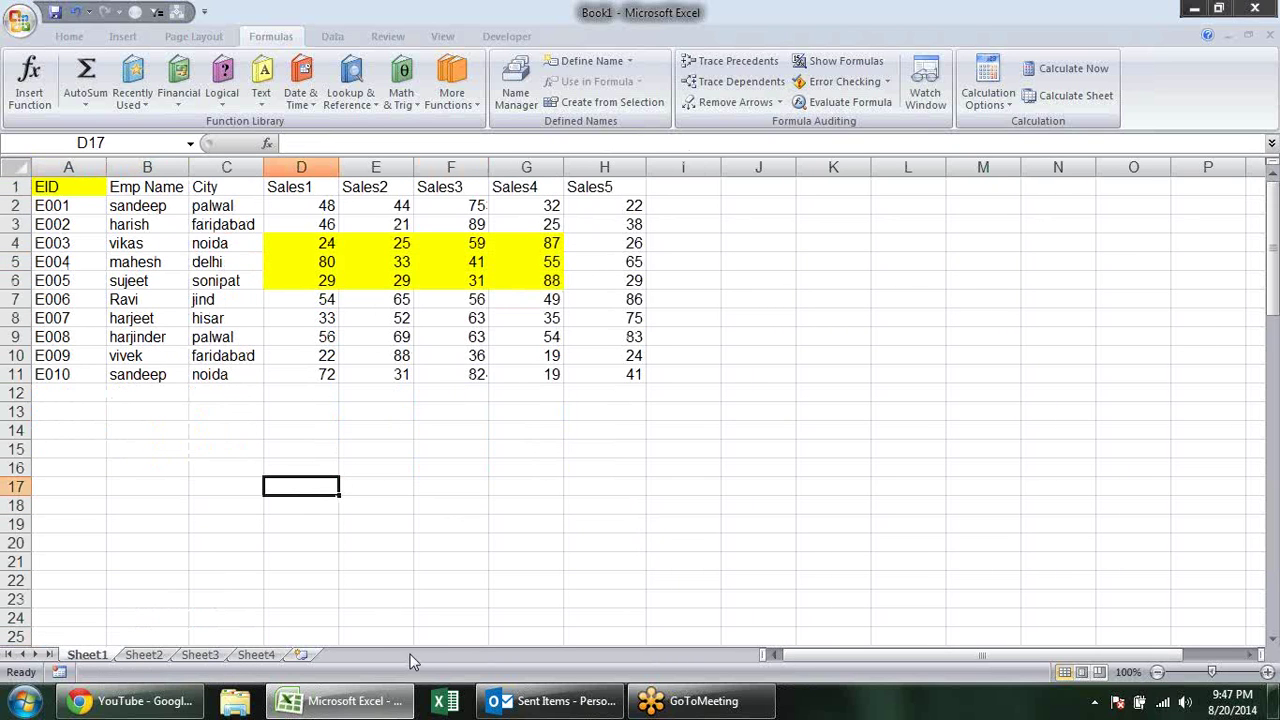
{"action": "left_click", "coordinate": [143, 654]}
{"action": "left_click", "coordinate": [186, 657]}
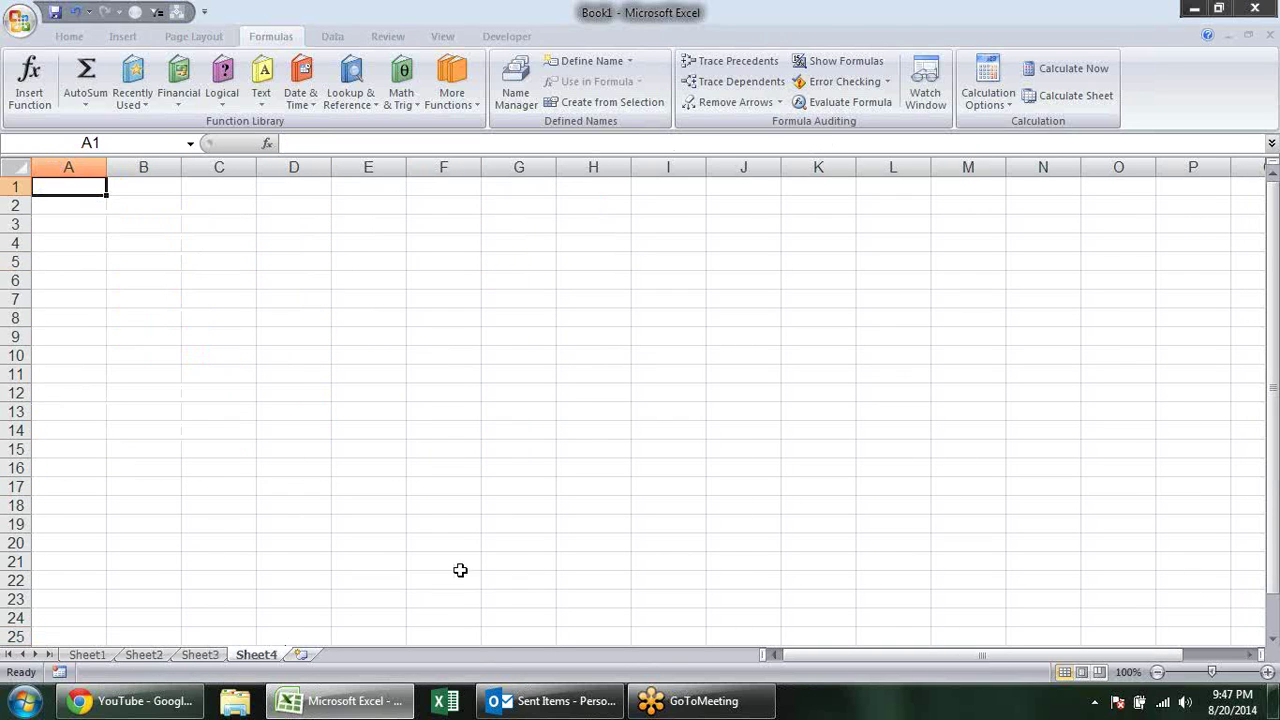
{"action": "left_click", "coordinate": [102, 656]}
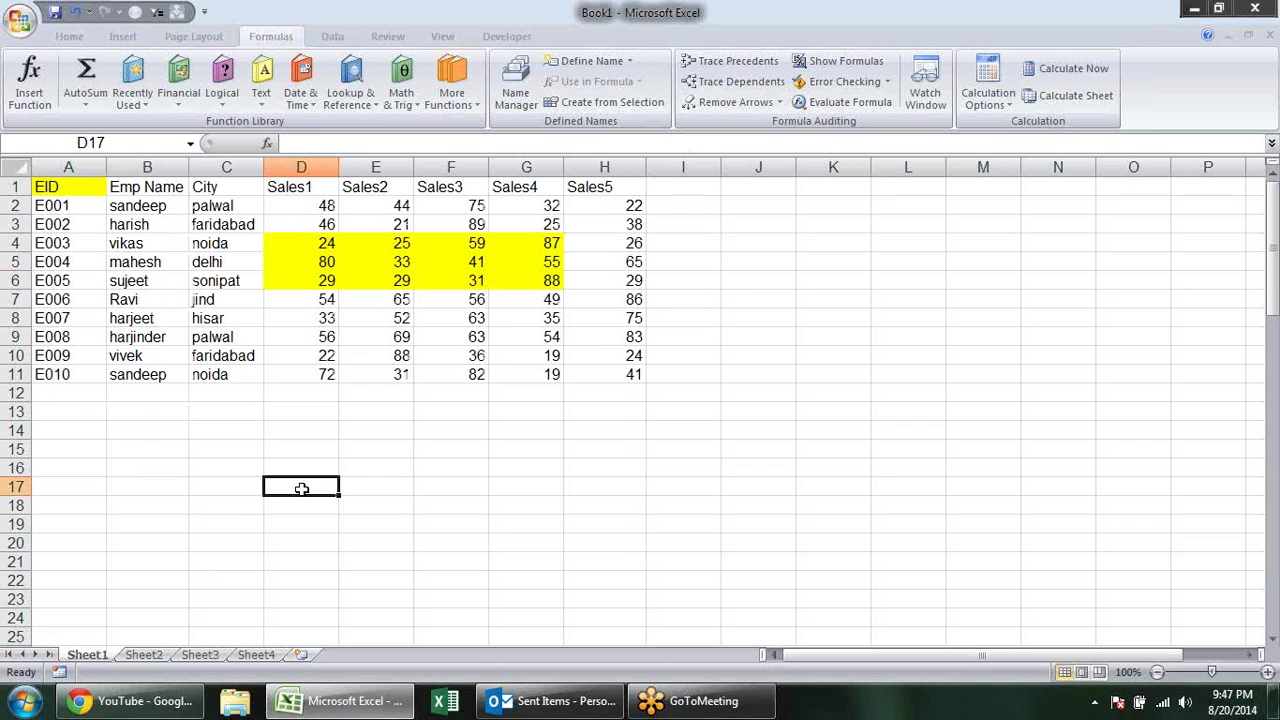
{"action": "left_click", "coordinate": [451, 426]}
{"action": "left_click", "coordinate": [145, 655]}
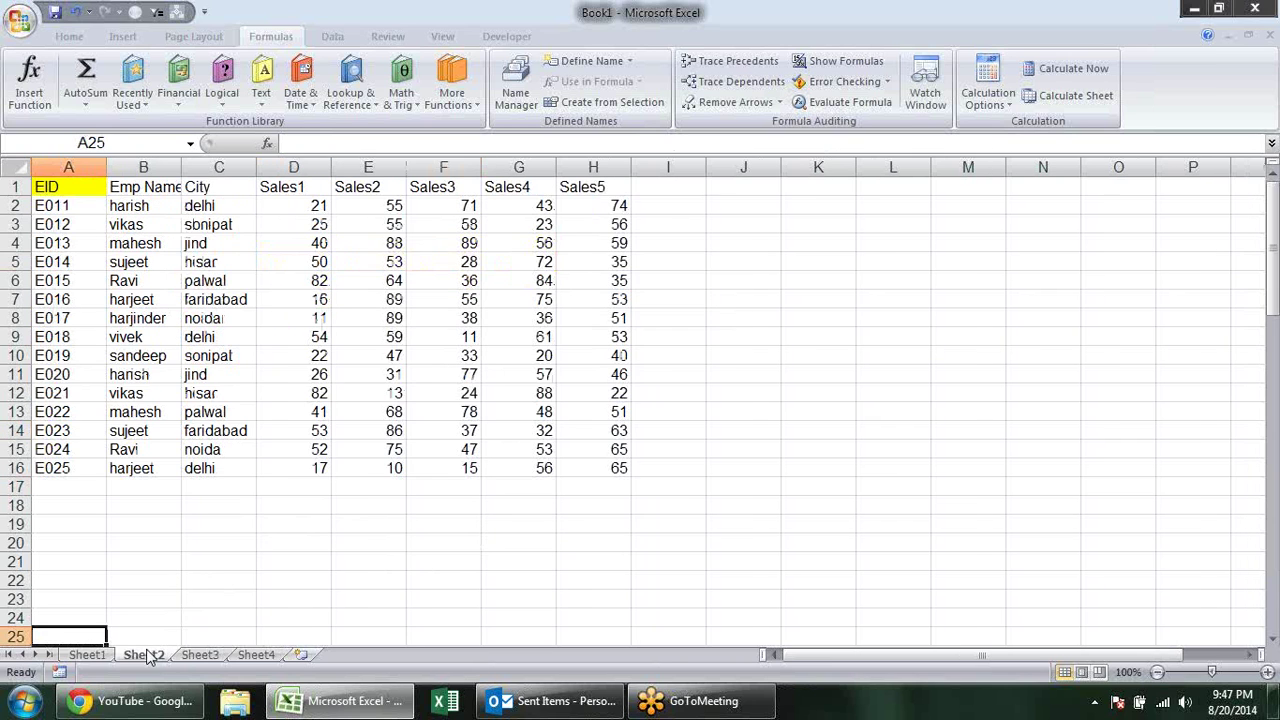
{"action": "left_click", "coordinate": [87, 655]}
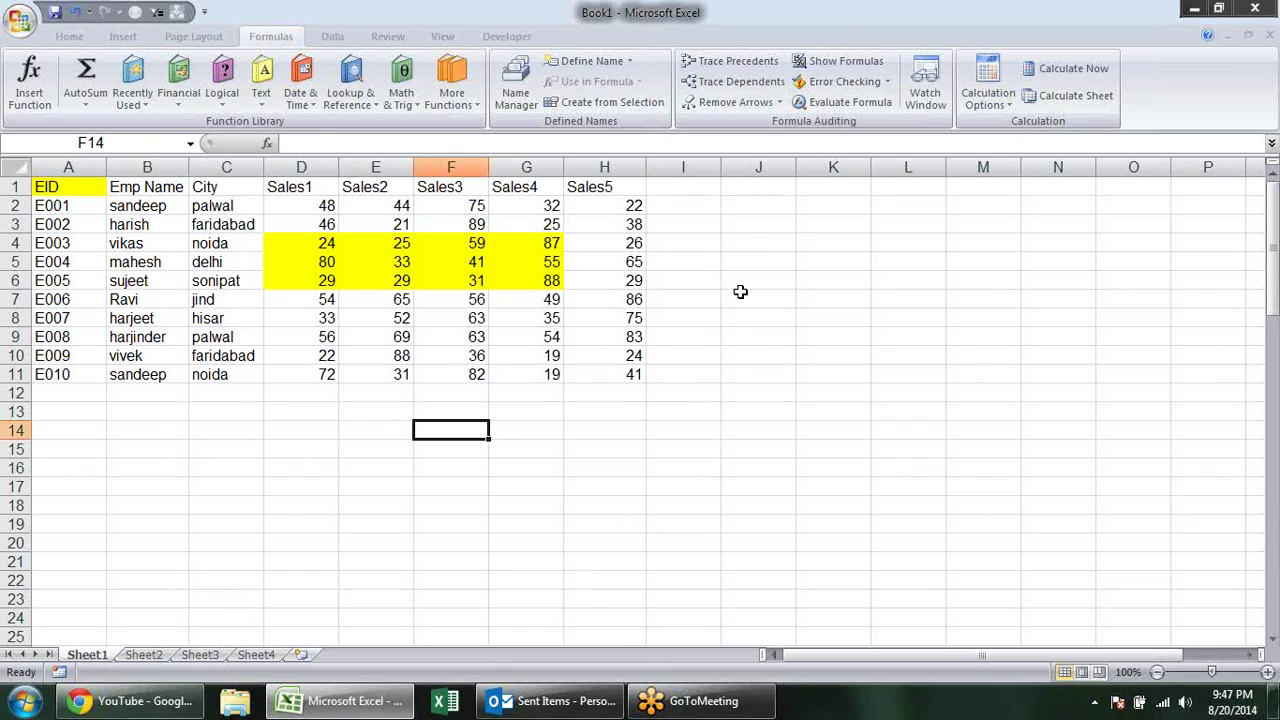
Glance at the Lookup & Reference function list, then select empty cell J4 beside the data.
{"action": "left_click", "coordinate": [352, 92]}
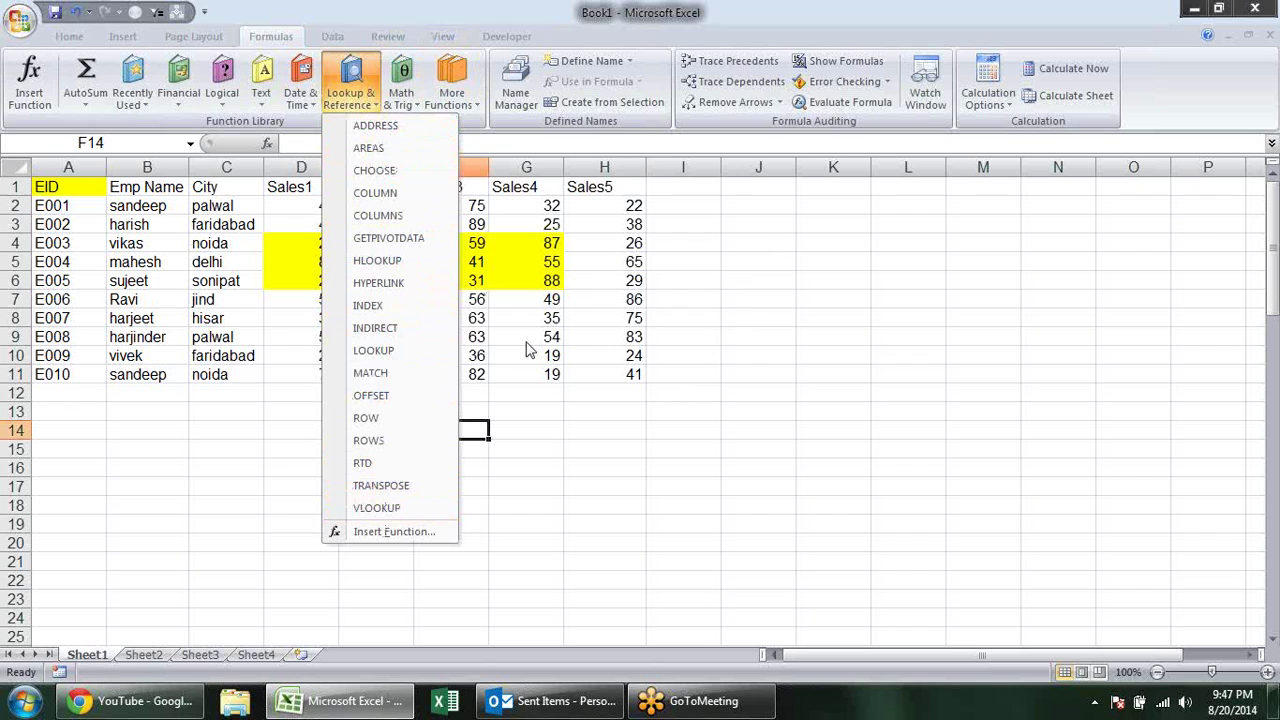
{"action": "left_click", "coordinate": [780, 321]}
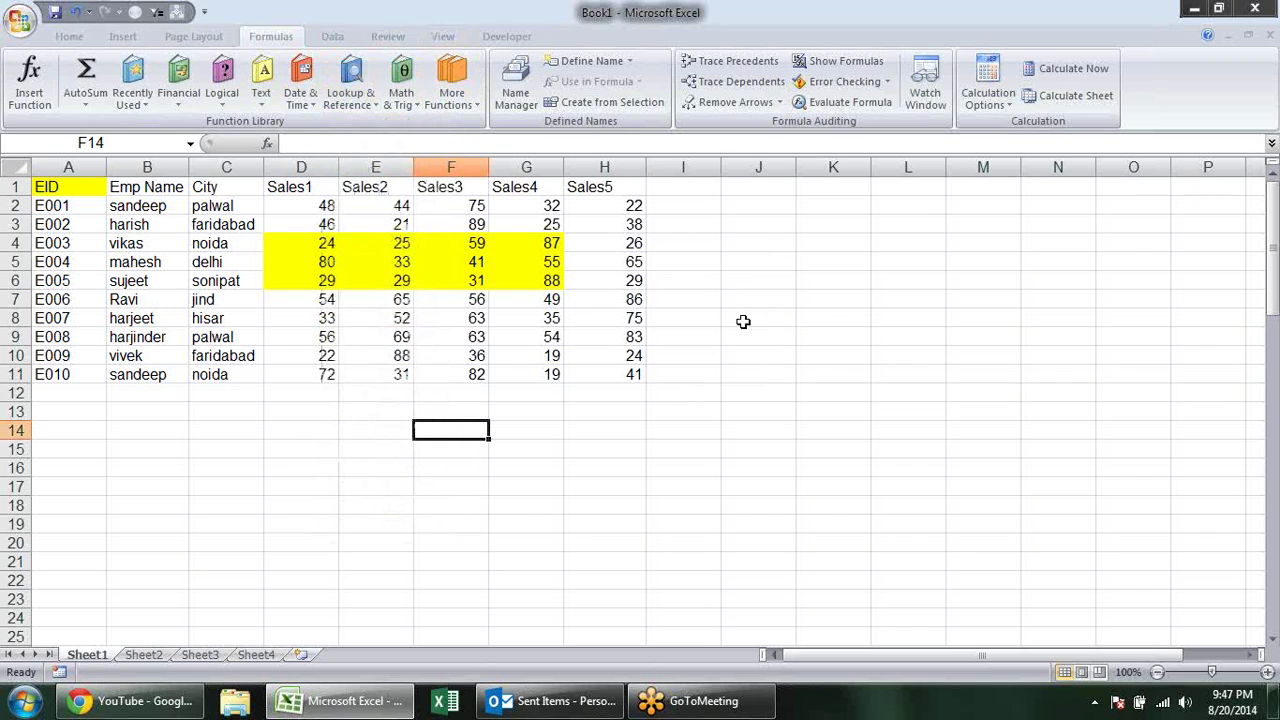
{"action": "left_click", "coordinate": [712, 318]}
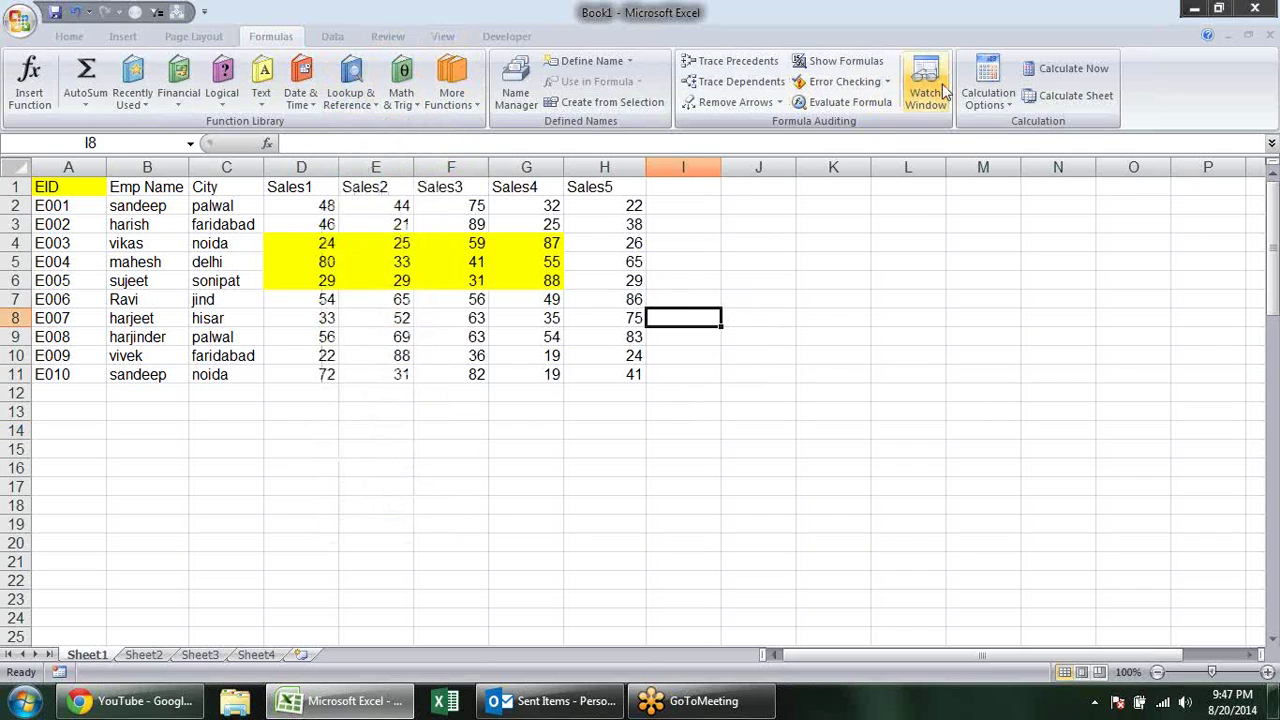
{"action": "left_click", "coordinate": [730, 240]}
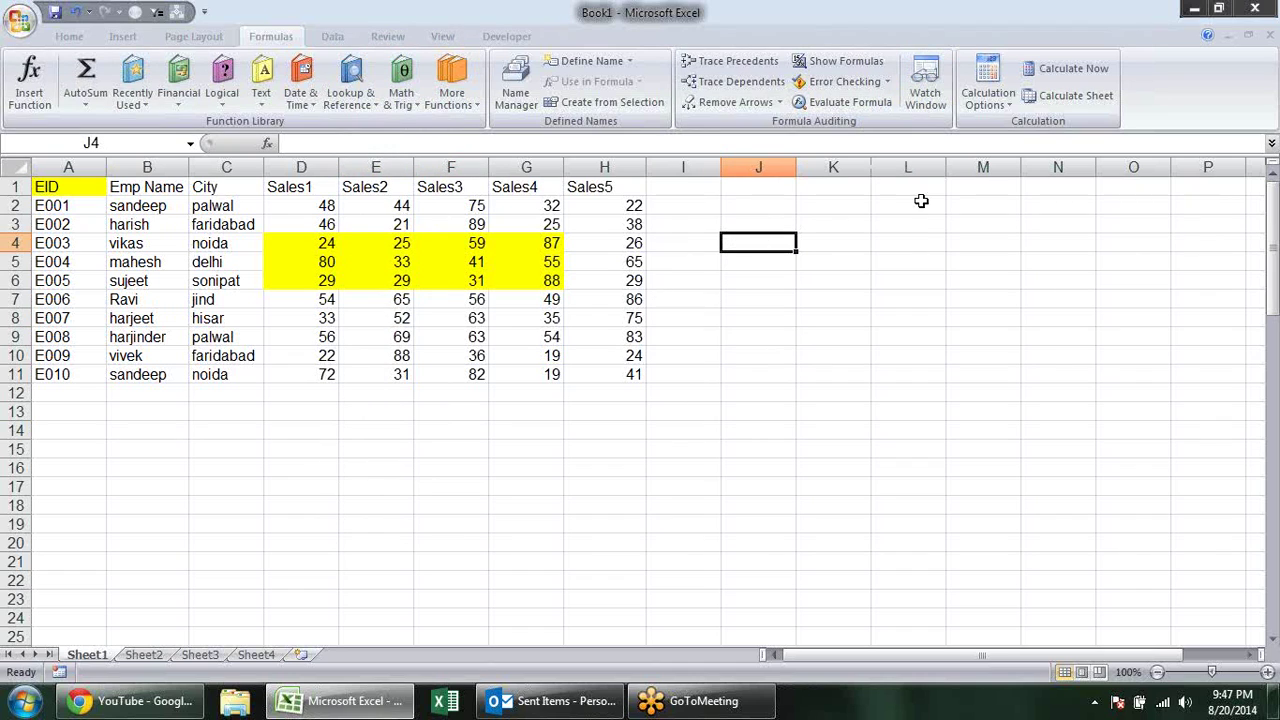